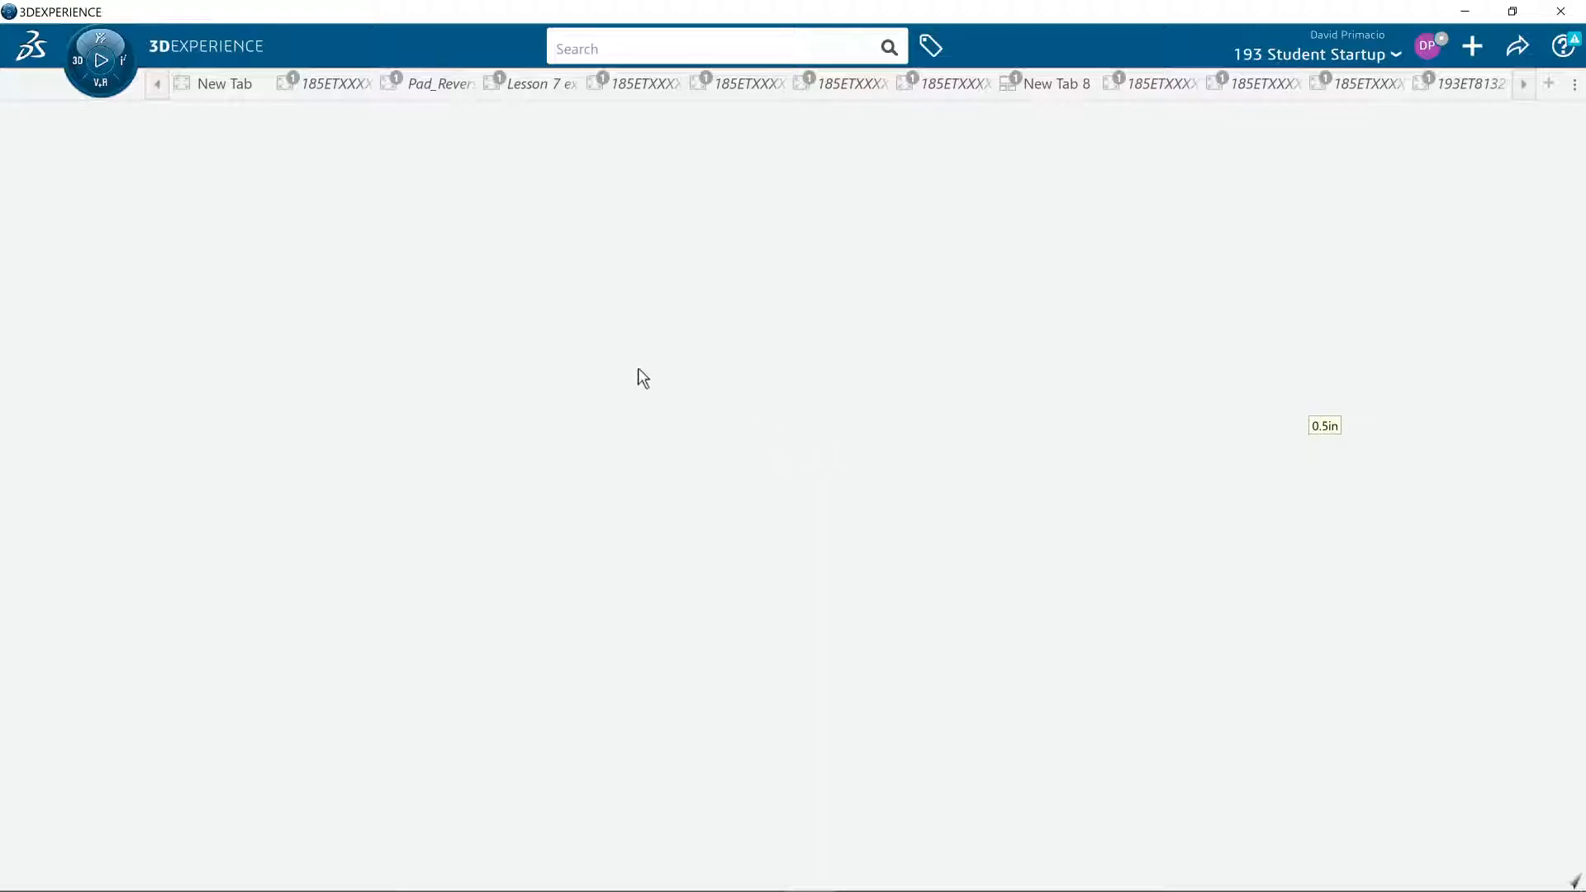
- Create a new 3D part in the Generative Wireframe & Surface app
click(74, 61)
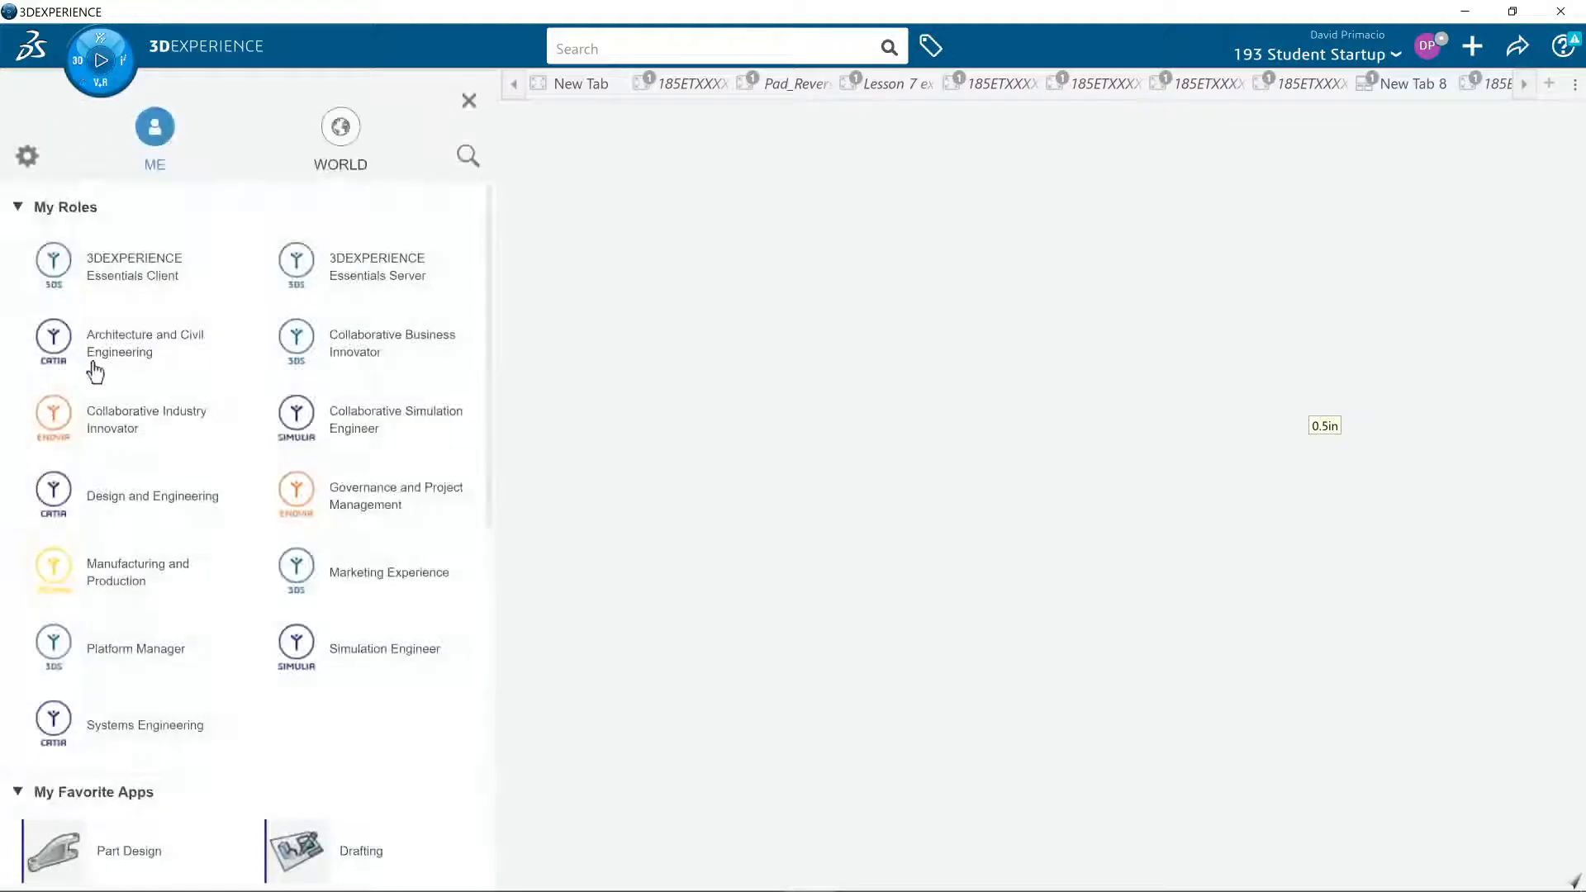
scroll(147, 824, down, 2)
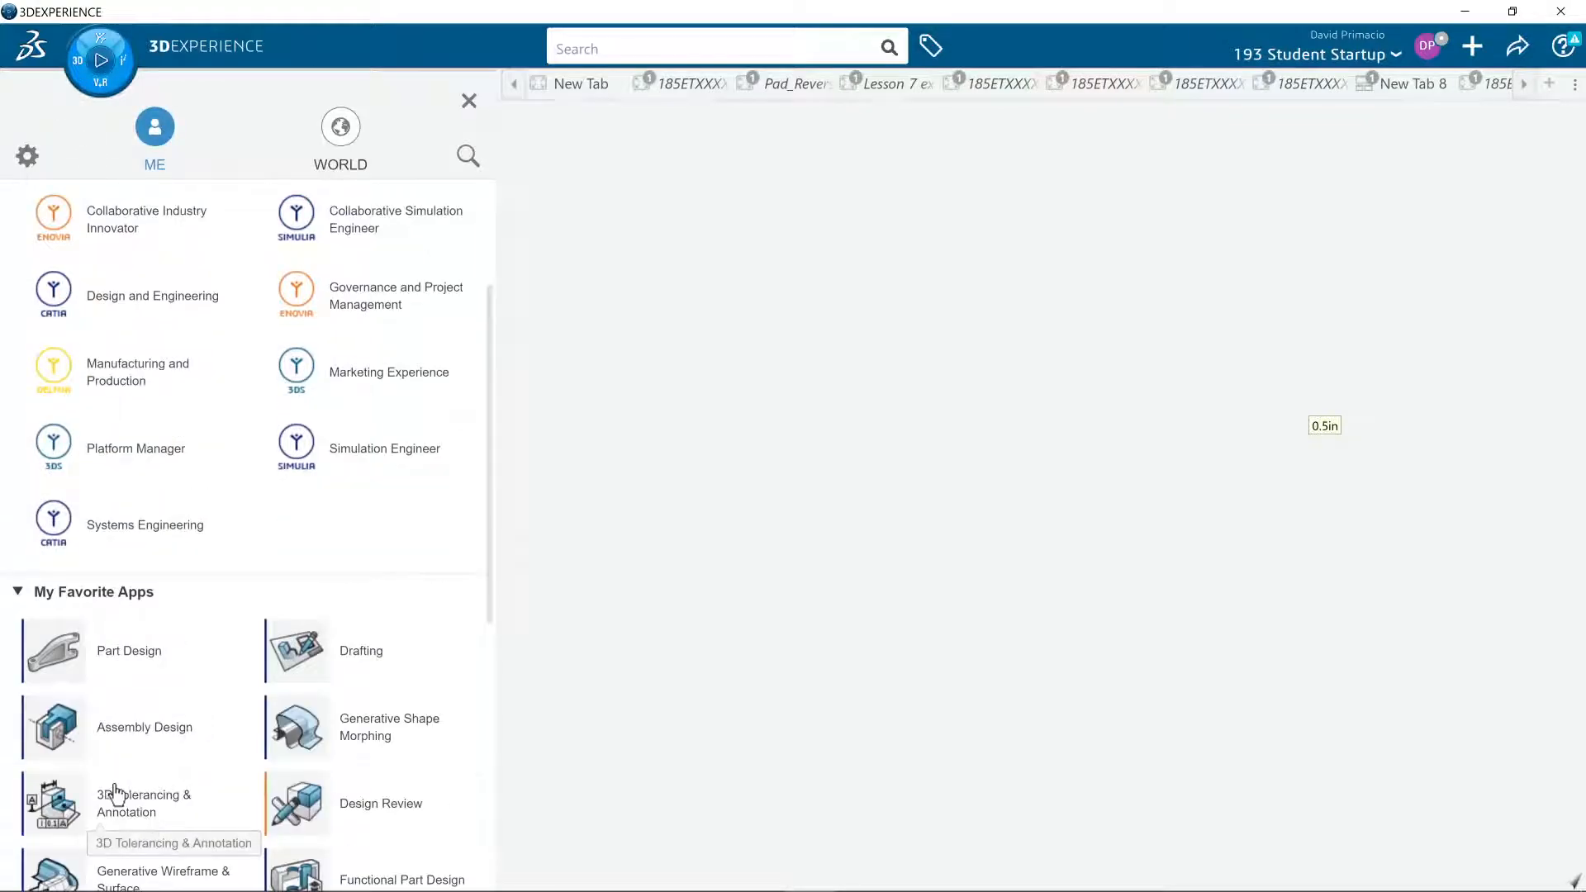
scroll(194, 751, down, 2)
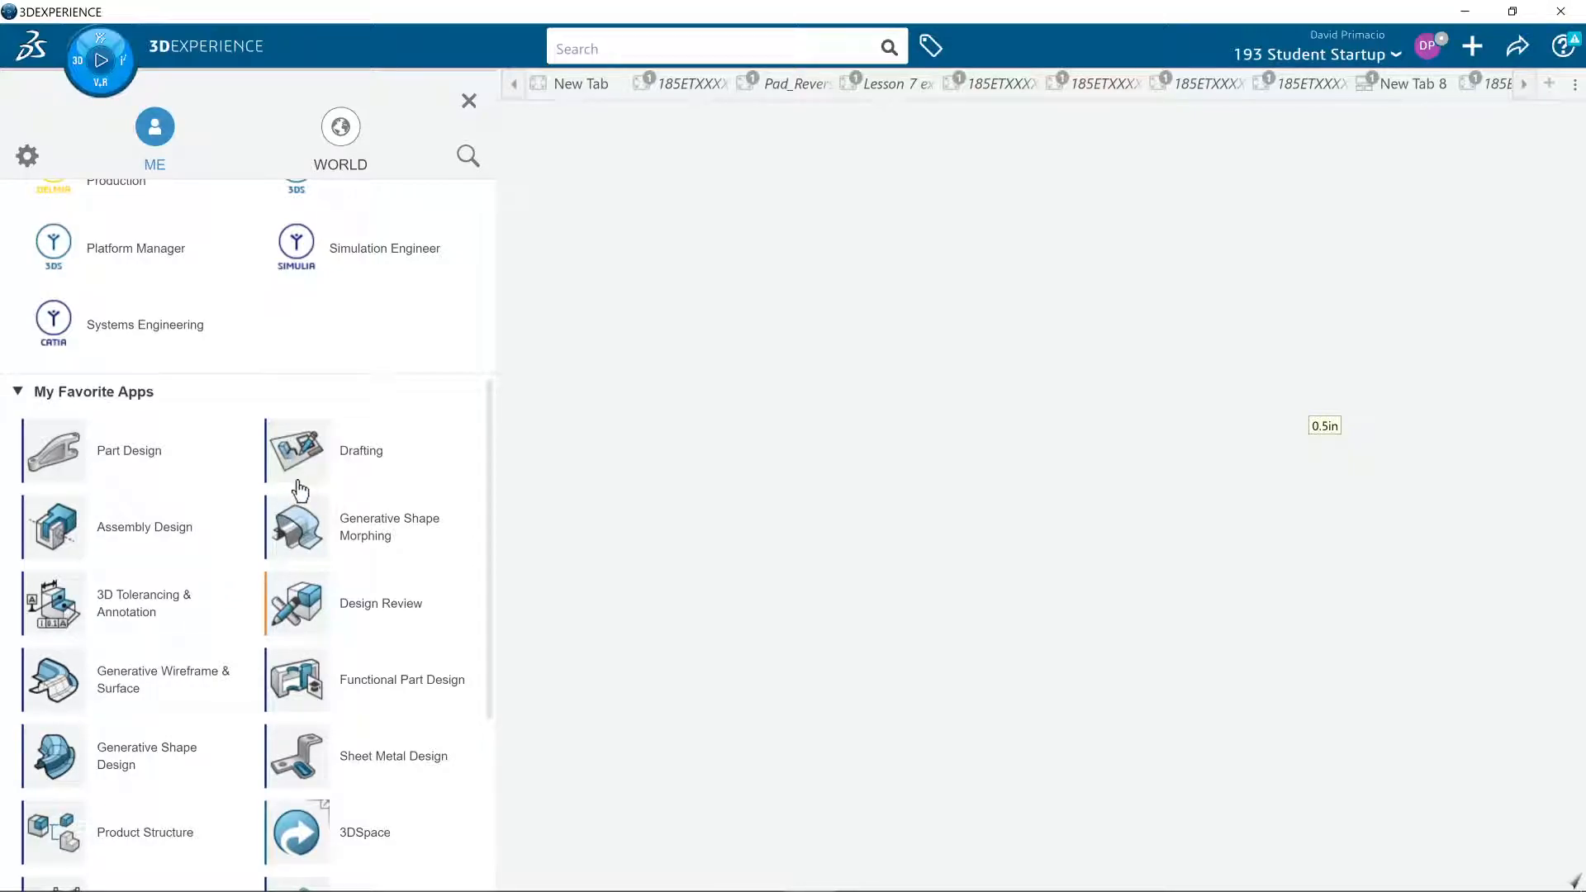
click(56, 704)
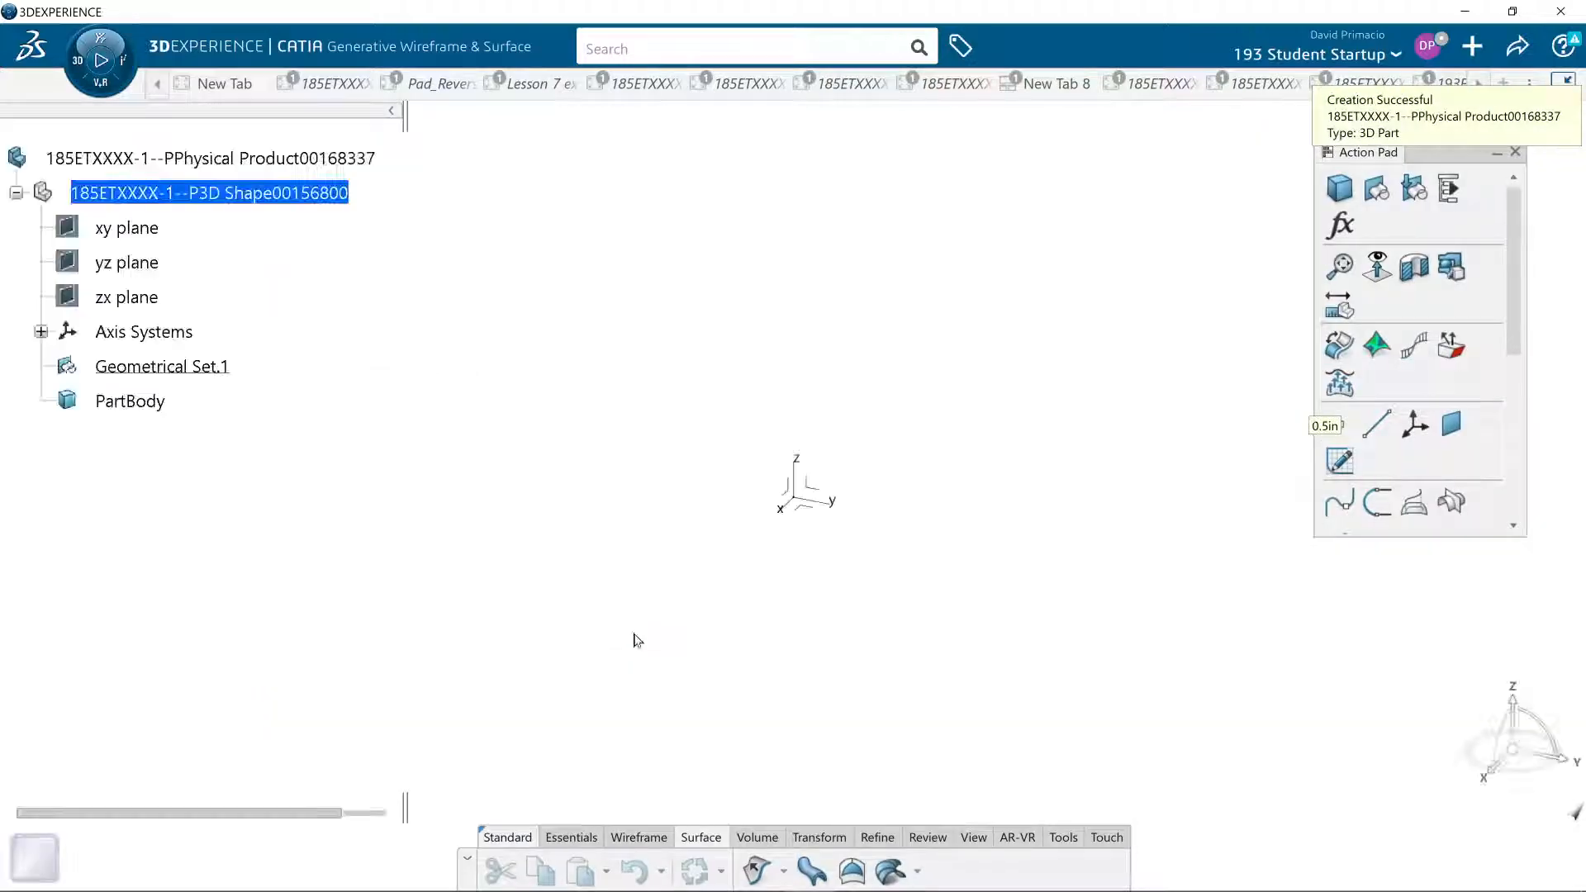
- Start a sketch on the yz plane and view it face-on
click(817, 489)
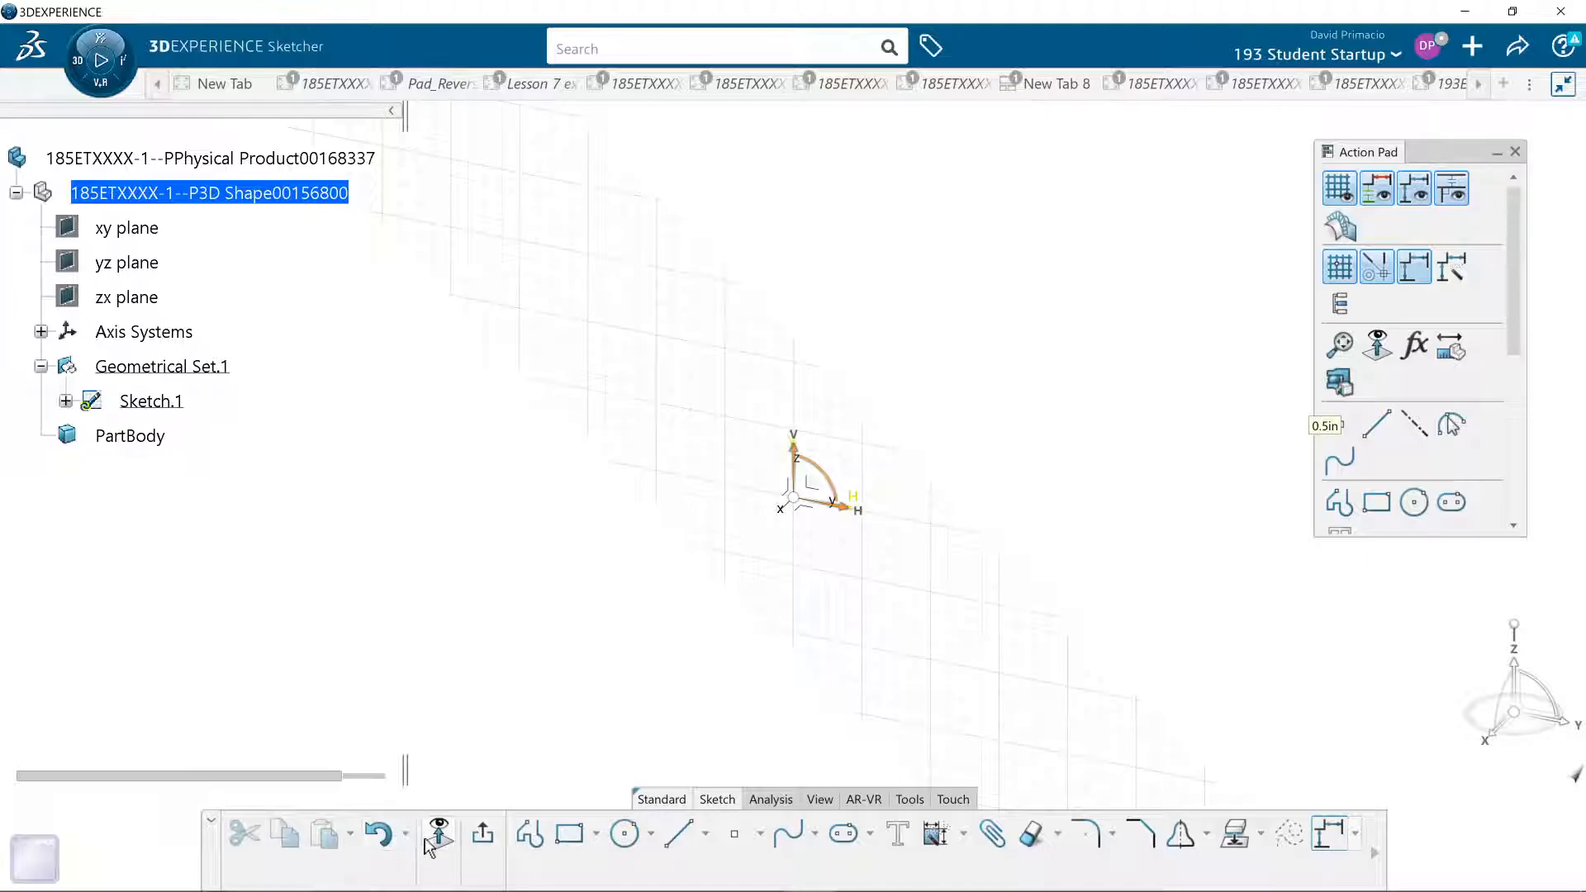
click(438, 834)
mouse_move(705, 641)
middle_down()
mouse_move(552, 665)
mouse_move(455, 726)
middle_up()
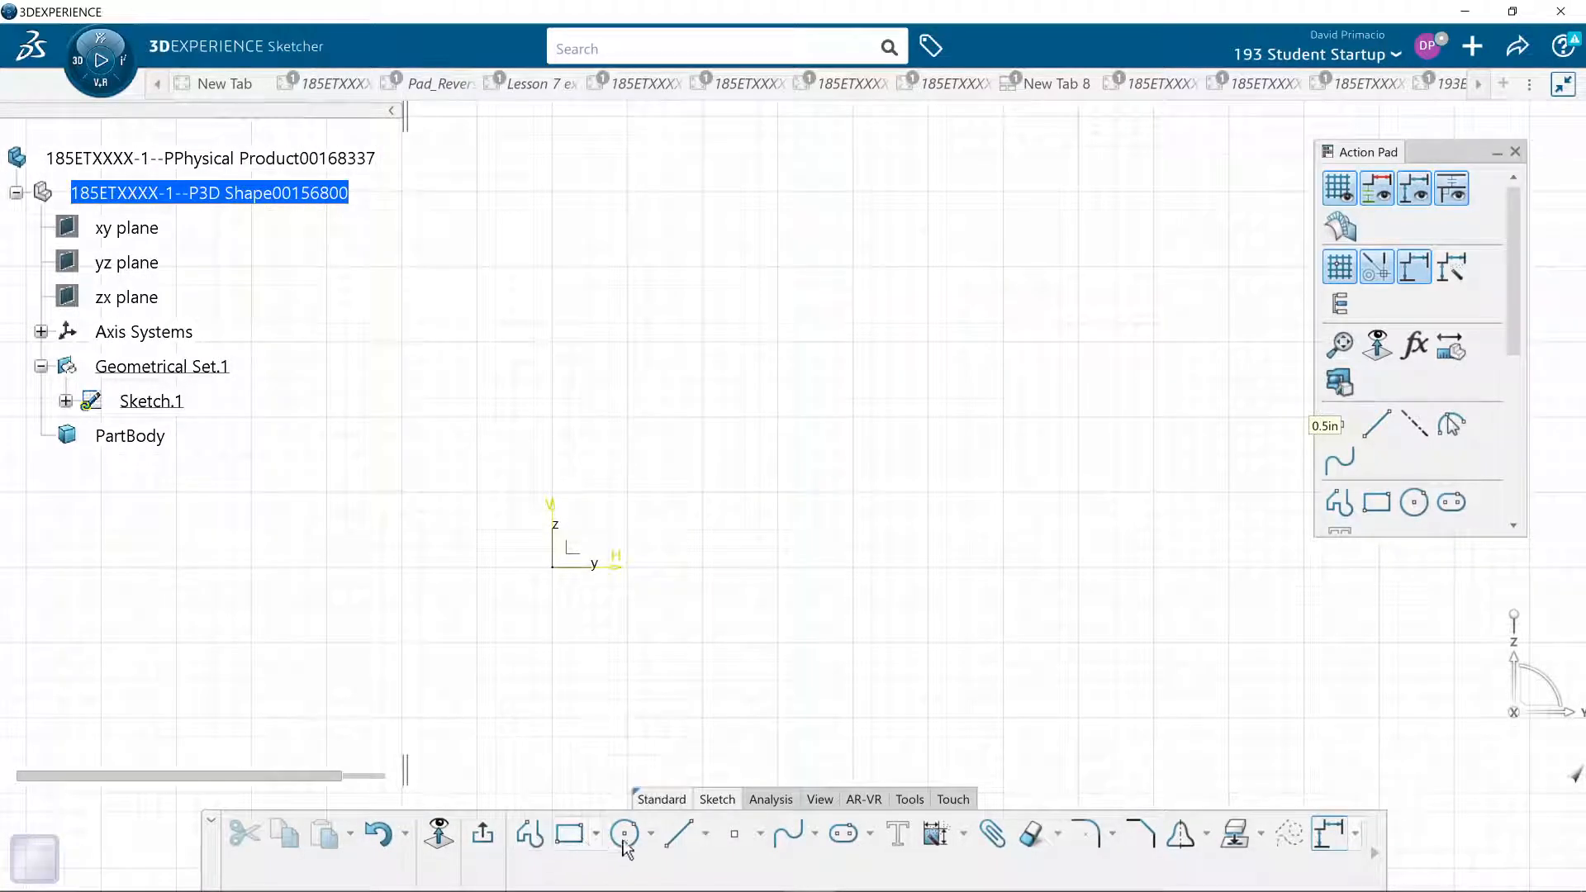
- Sketch an arc centred on the origin with a radius of about 3.69 in, ending at about H 2 in, V 3.1 in, and exit the sketch
click(812, 836)
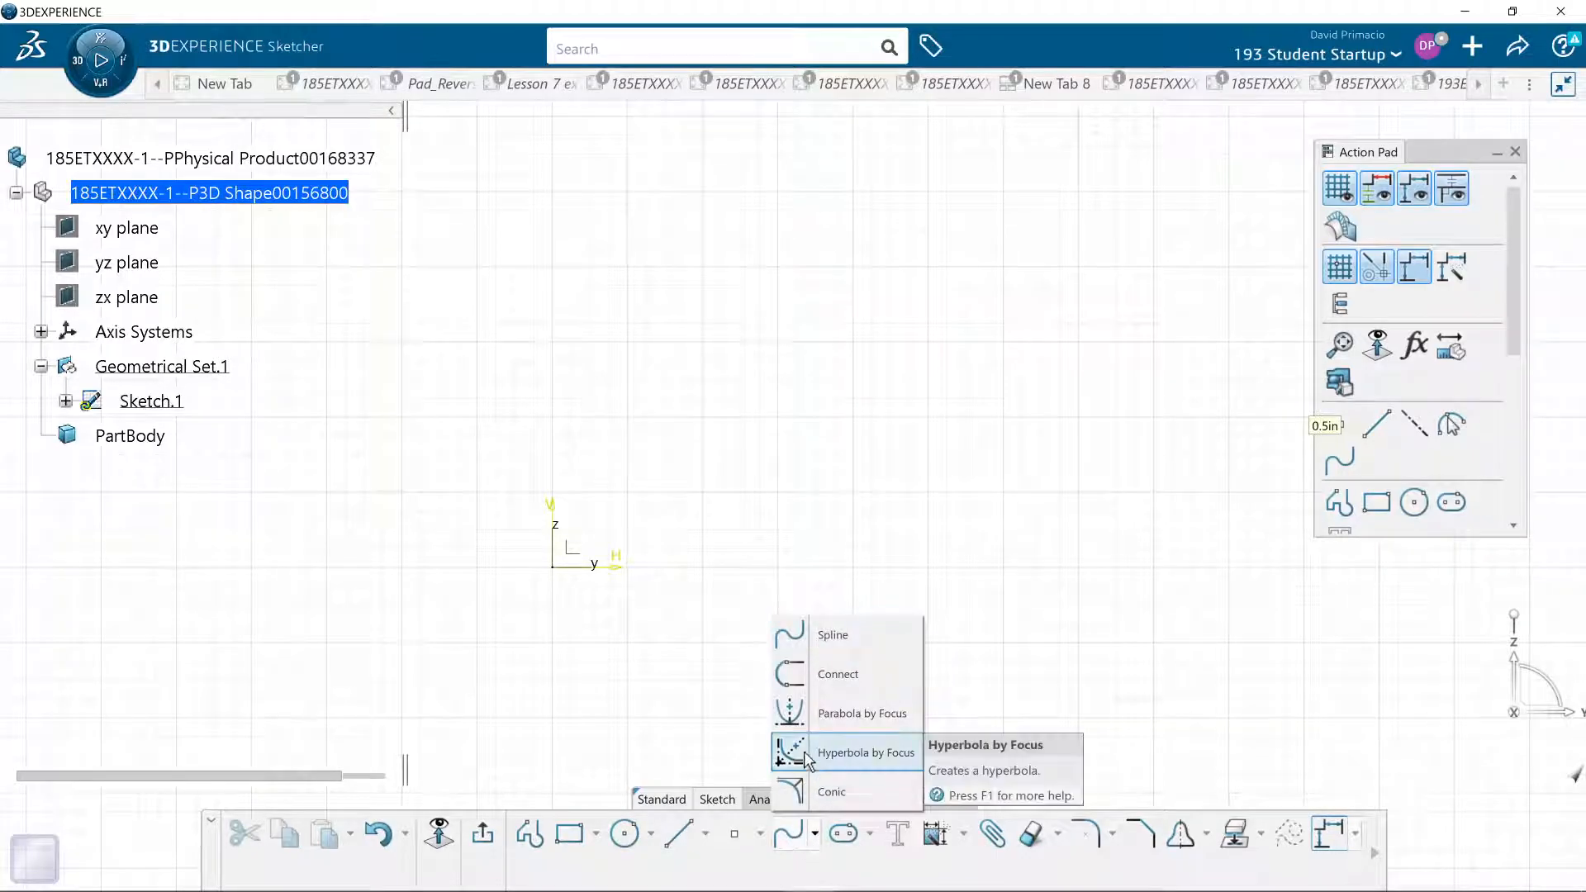
click(651, 834)
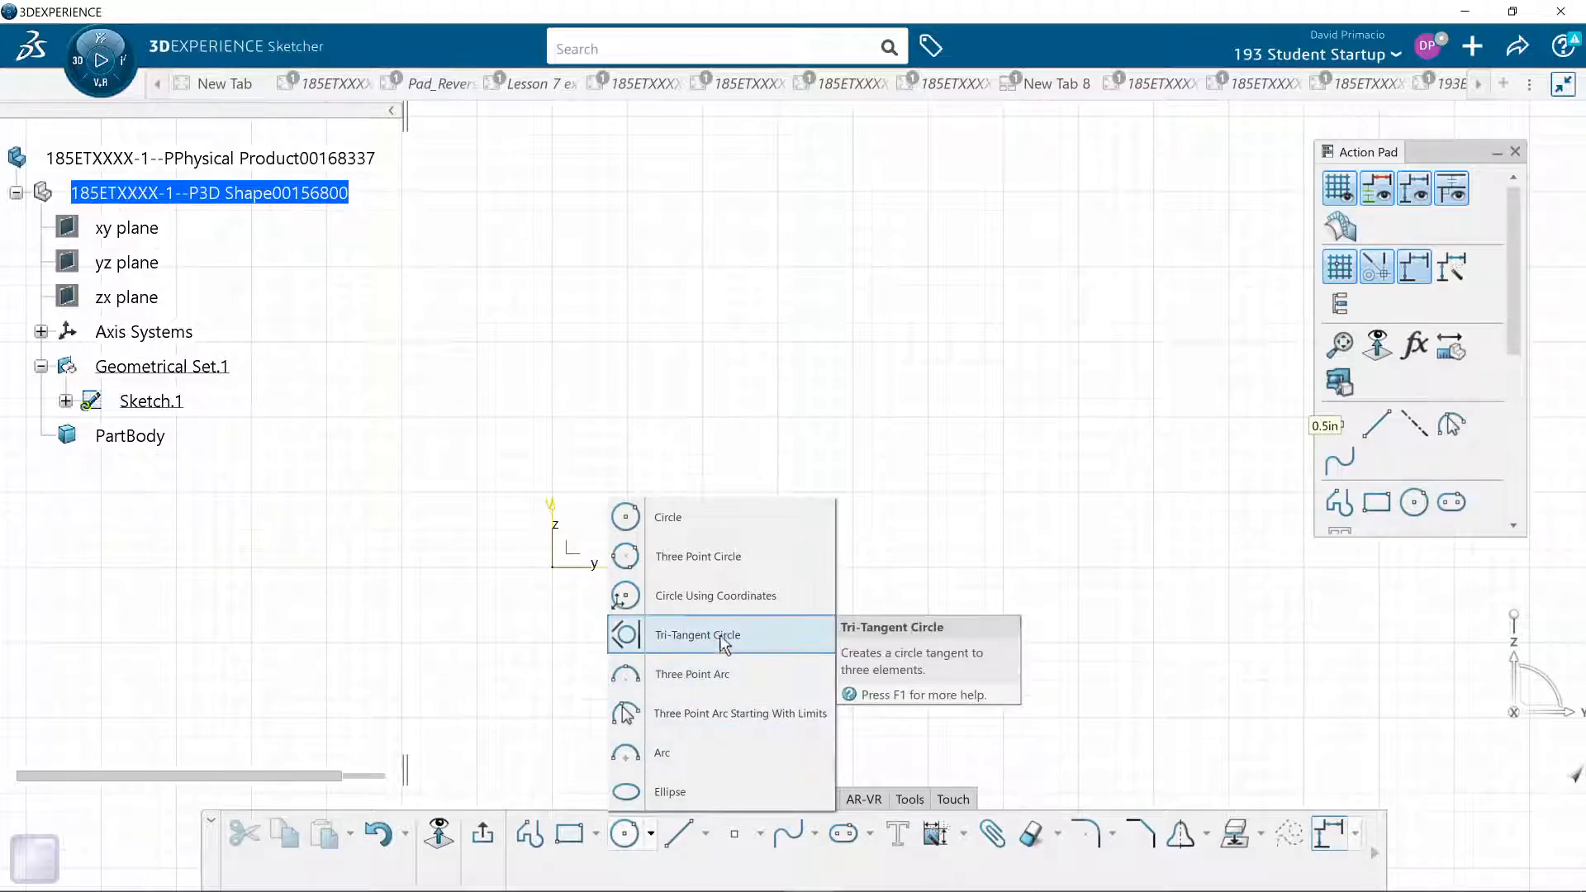
click(681, 765)
click(552, 568)
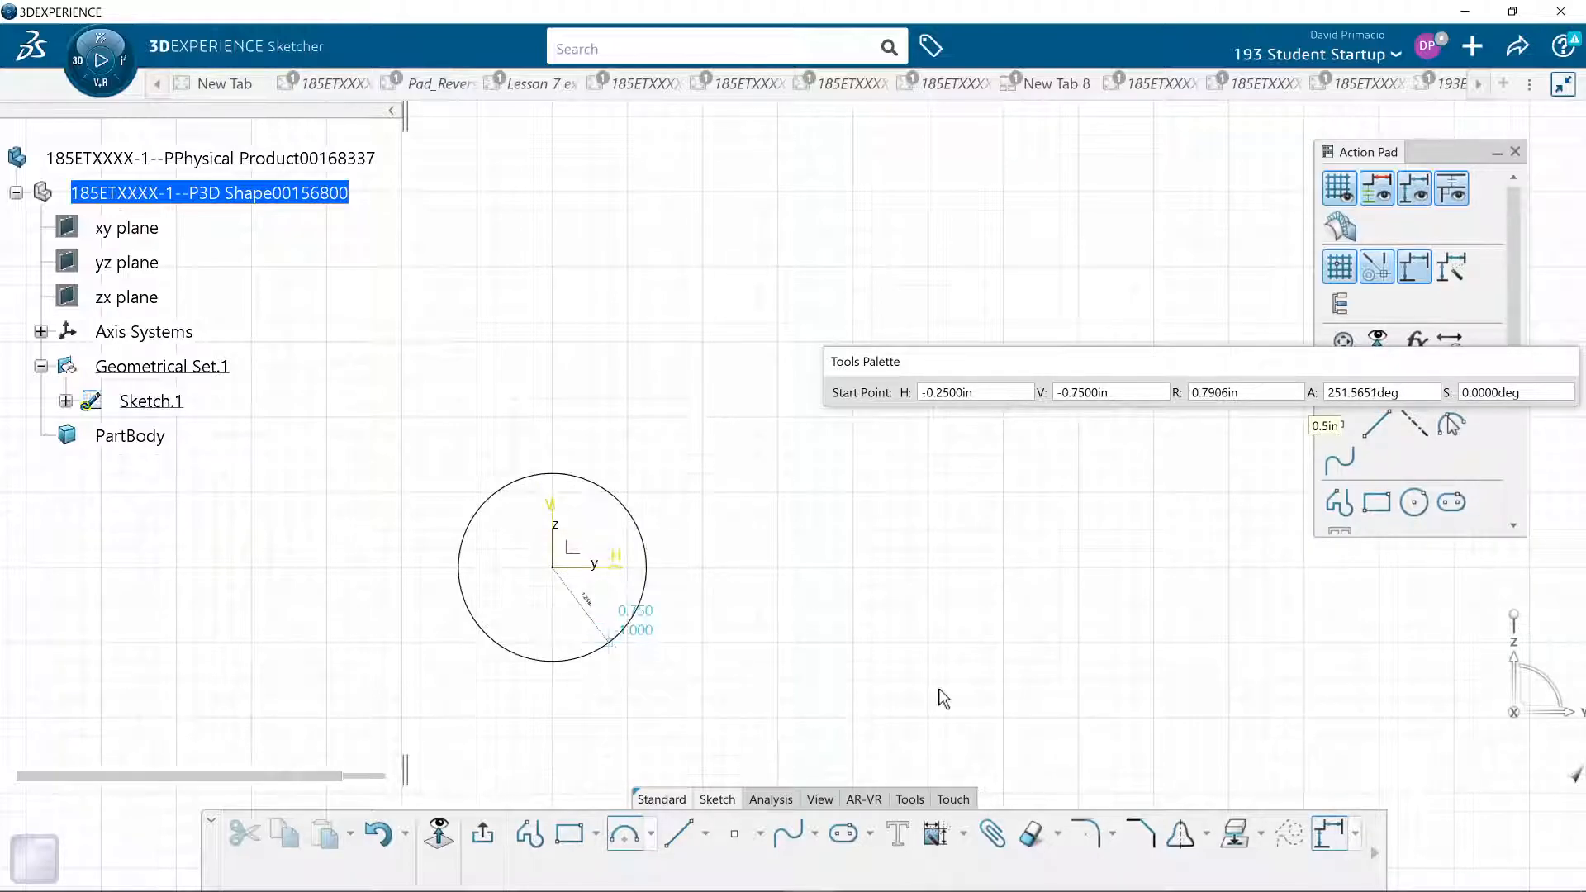
click(793, 704)
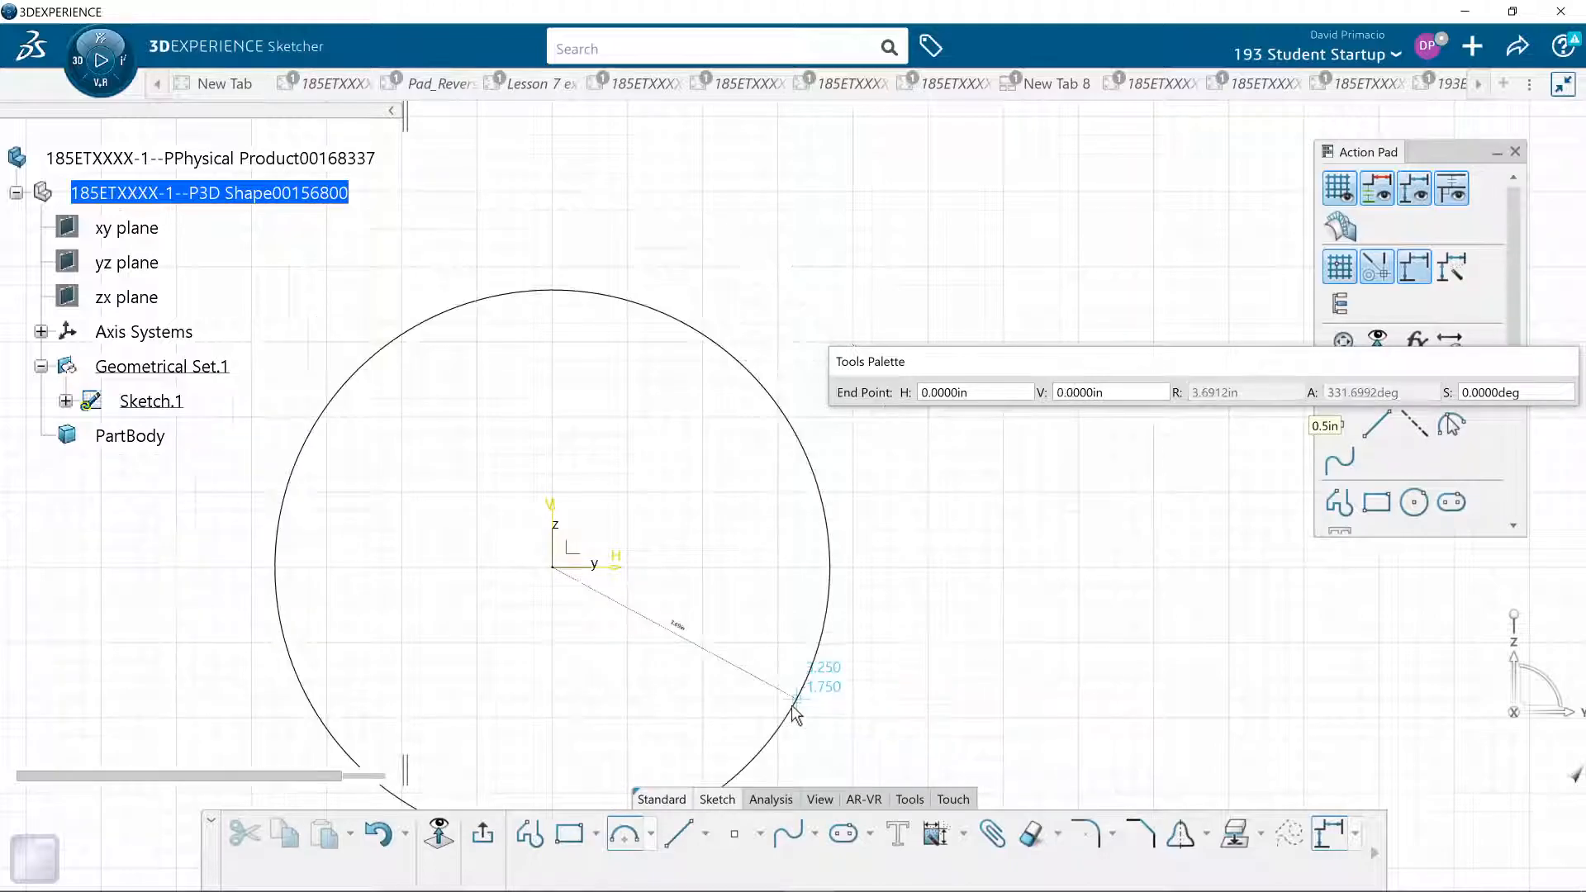
click(745, 296)
click(533, 847)
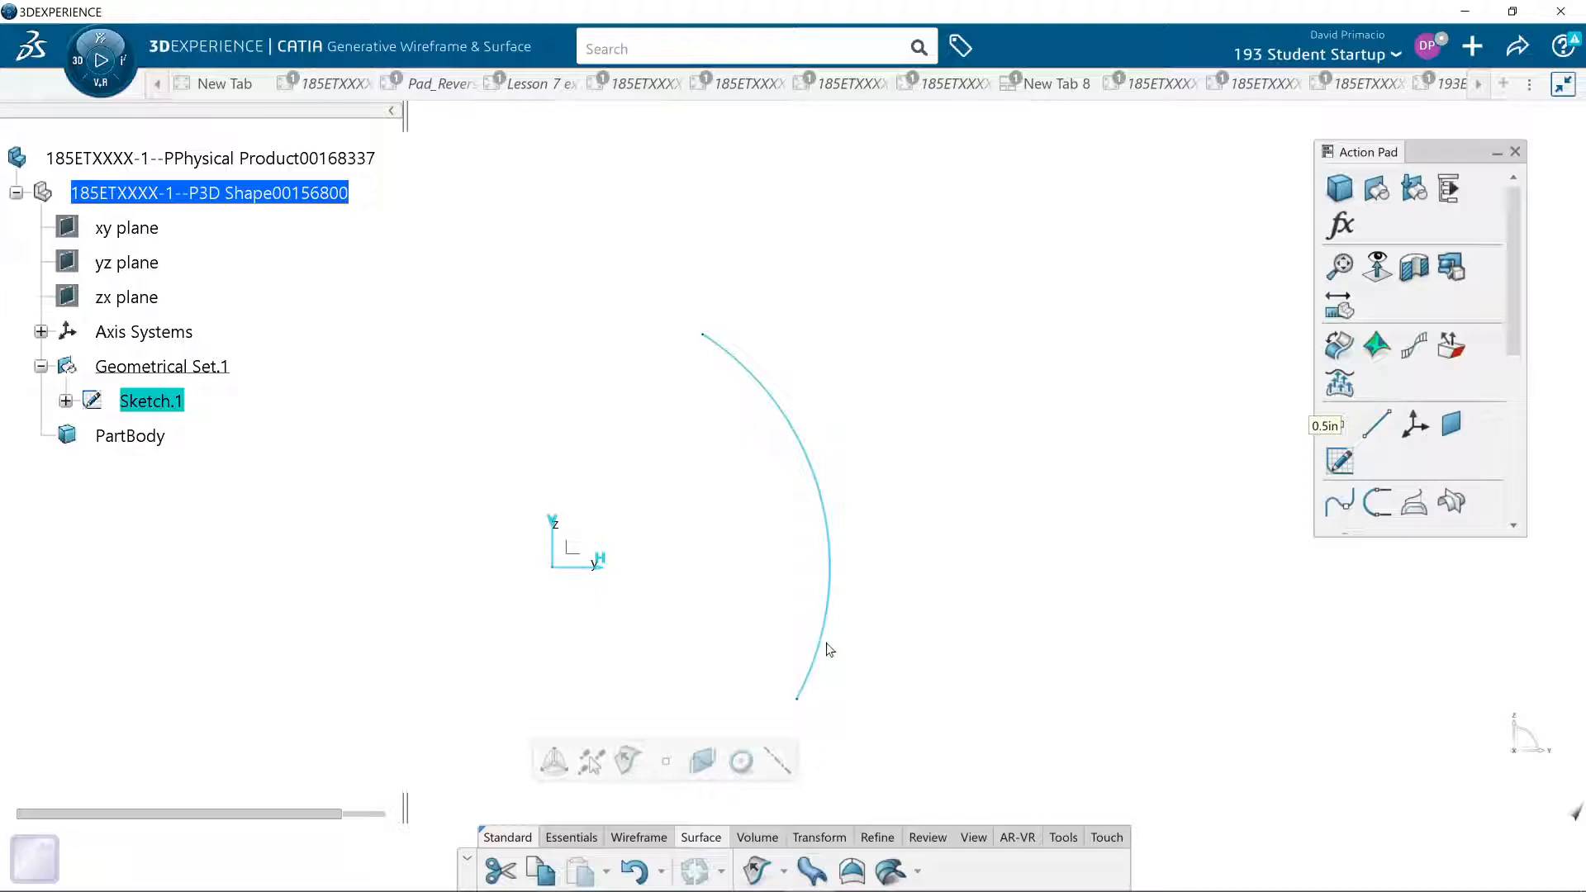
- Start a surface Extrude of the arc sketch with a first-limit length of 10 in and preview it
middle_drag(732, 702, 835, 650)
click(754, 871)
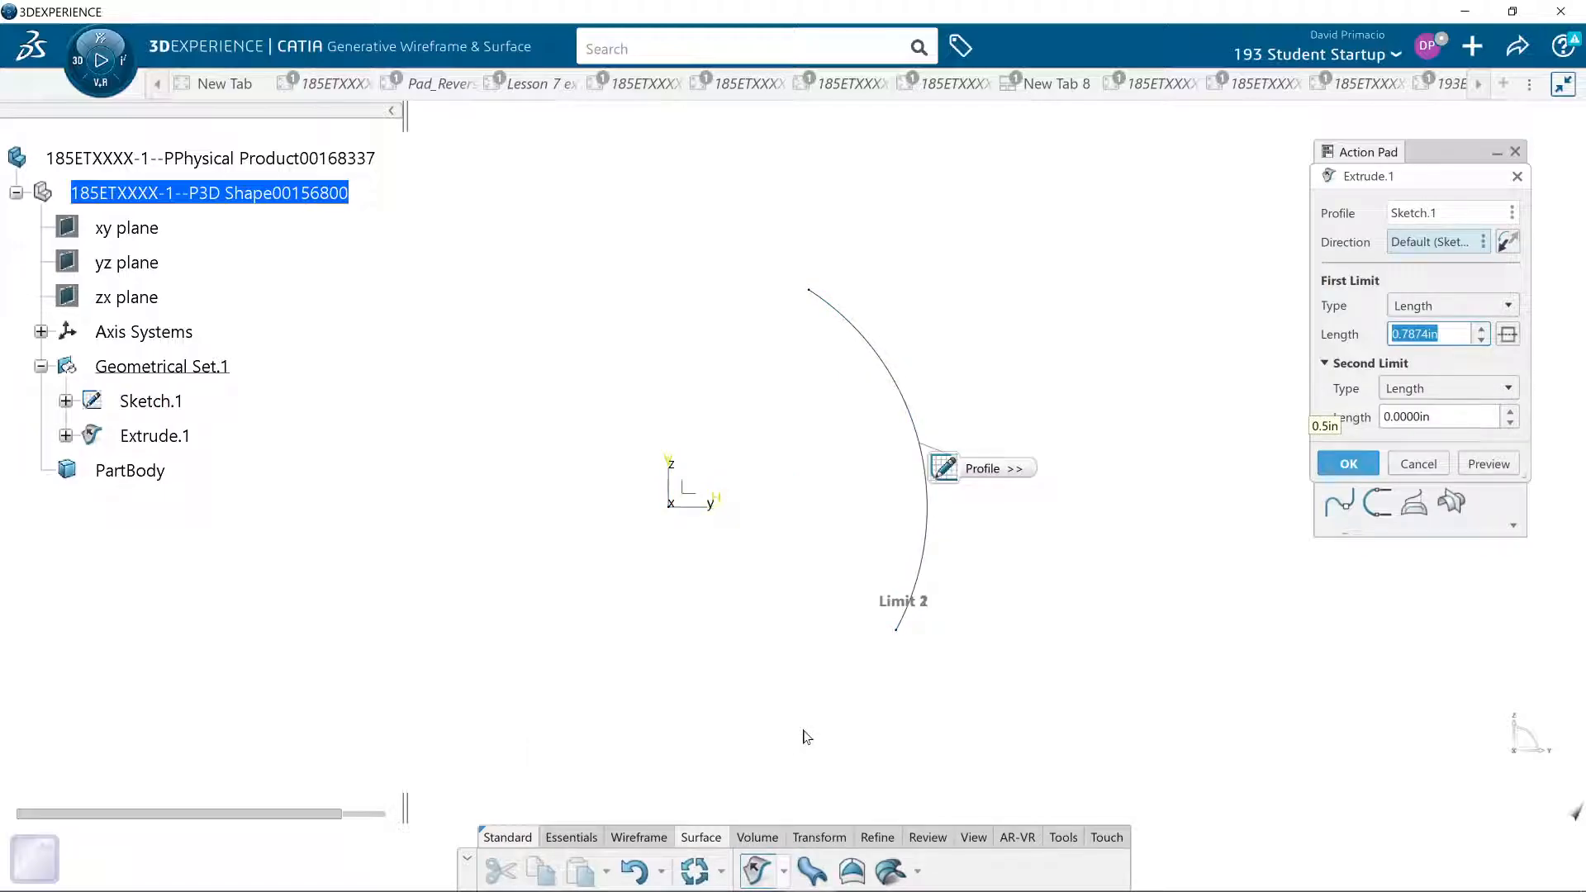
click(920, 567)
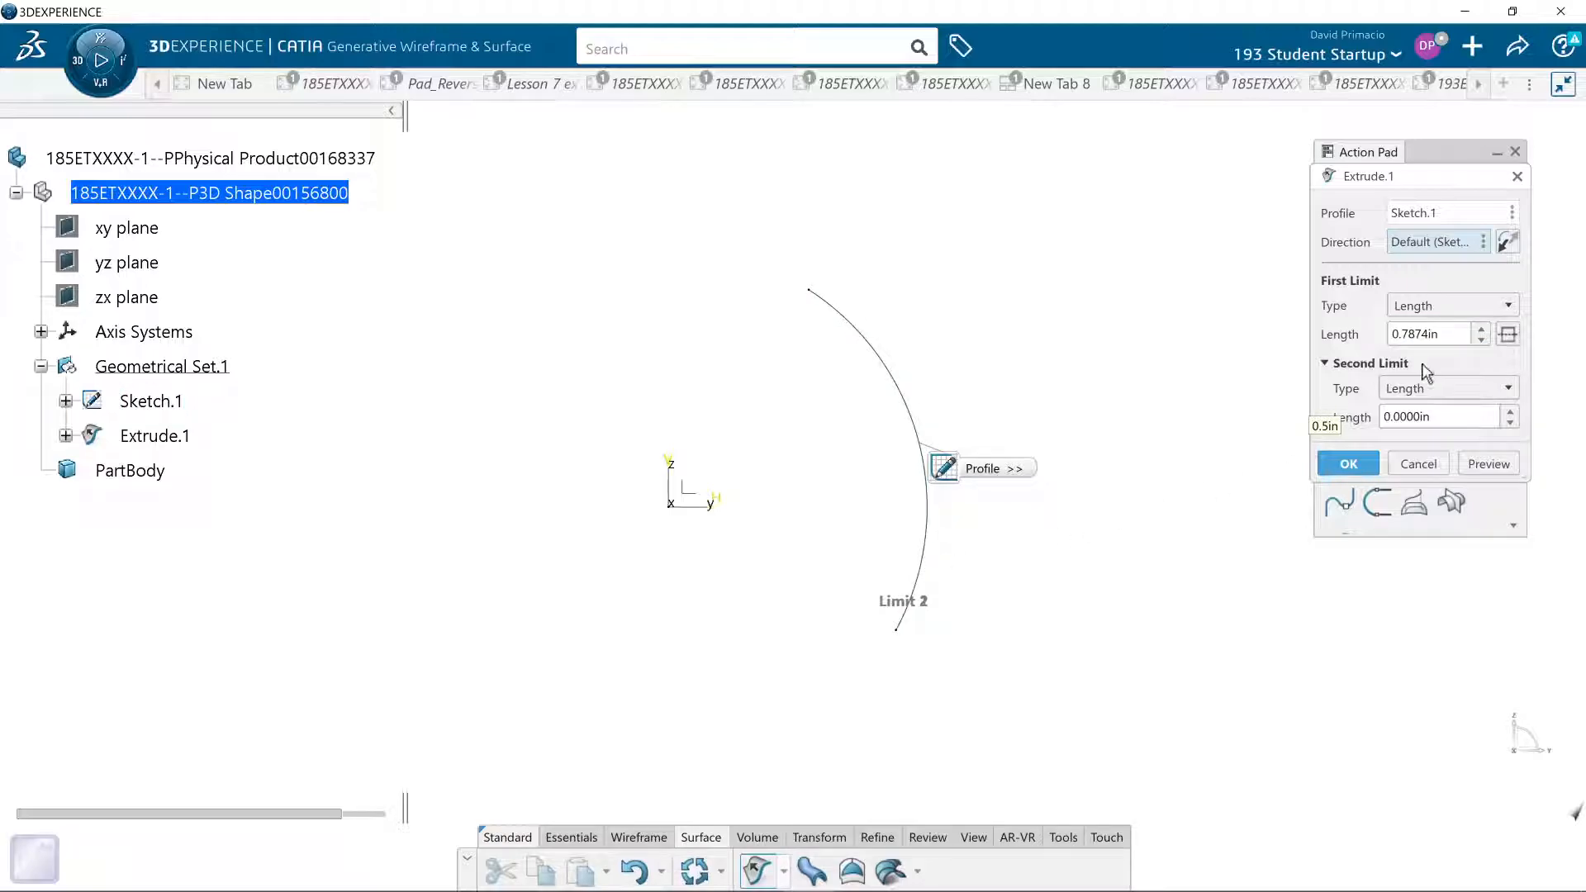
click(1481, 328)
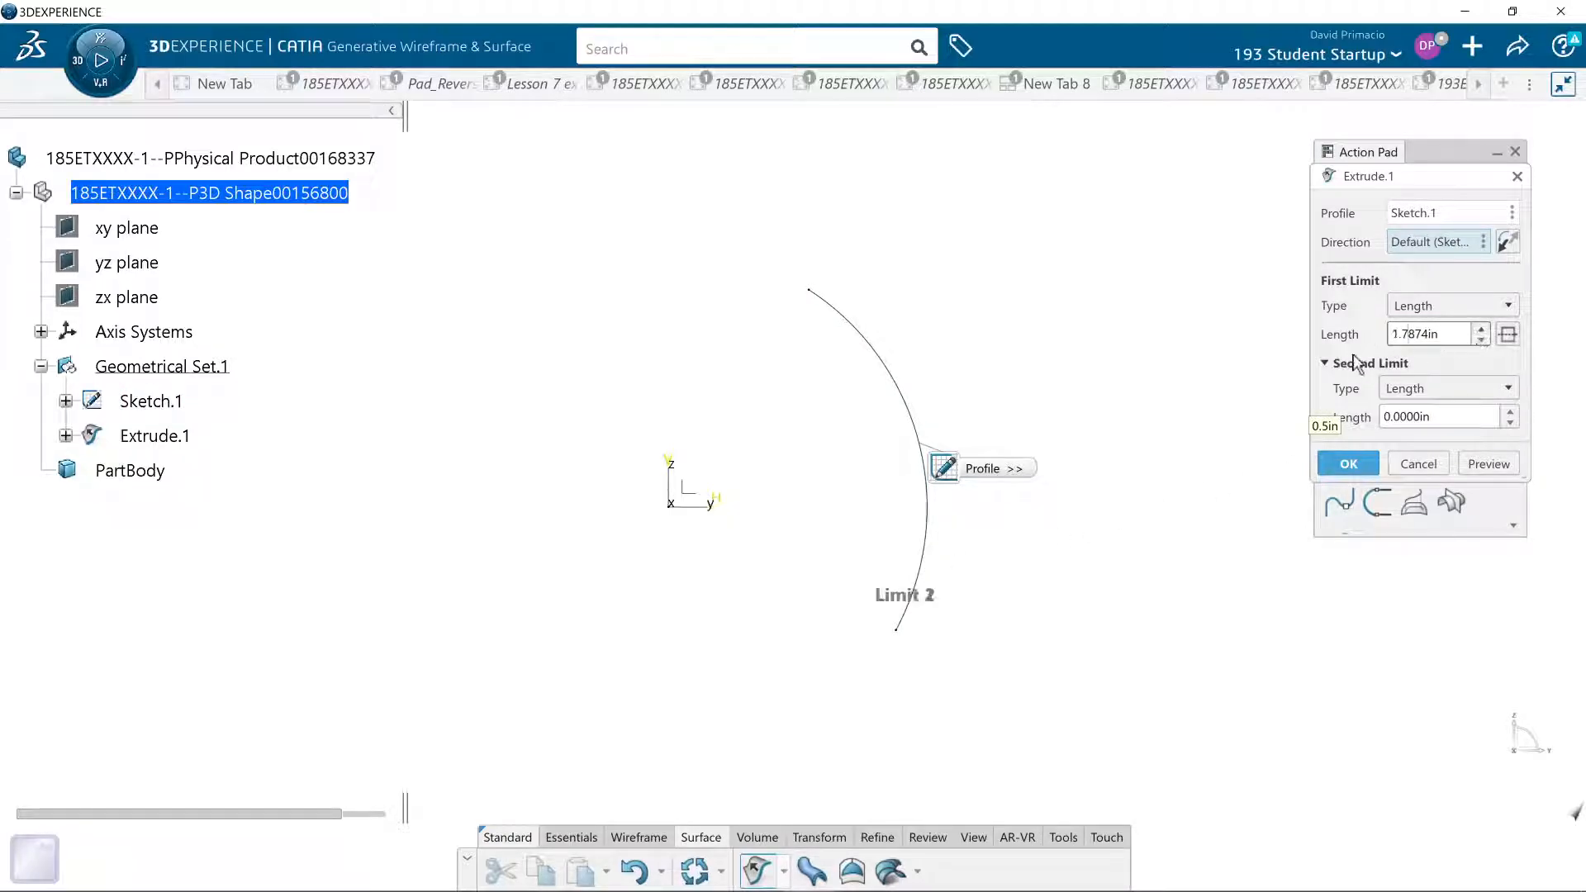
drag(1438, 347, 1319, 357)
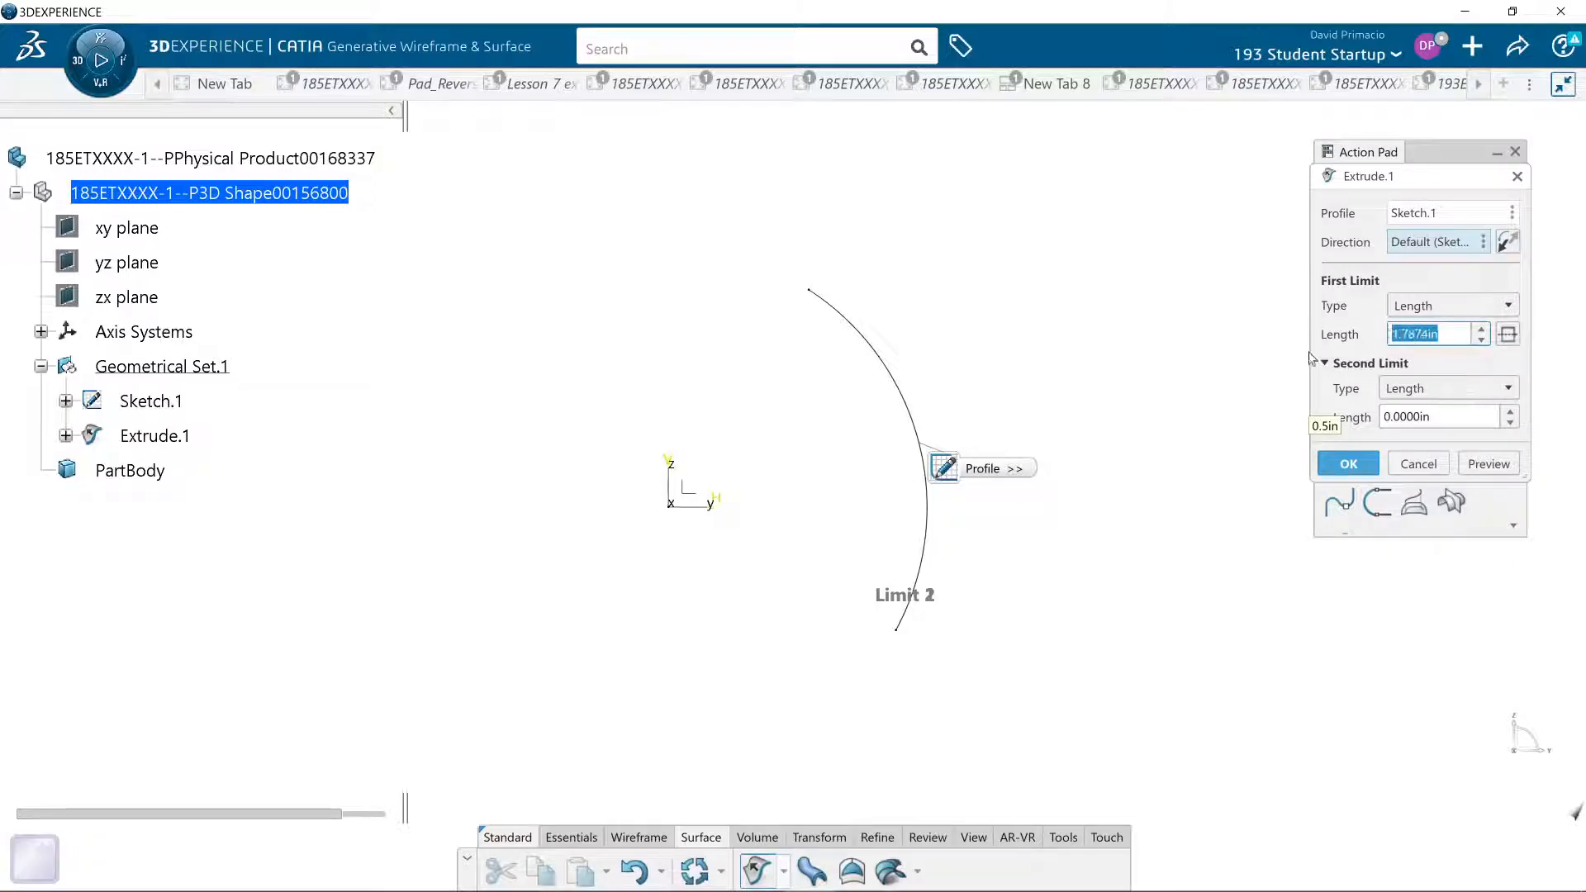
text(10)
click(1487, 465)
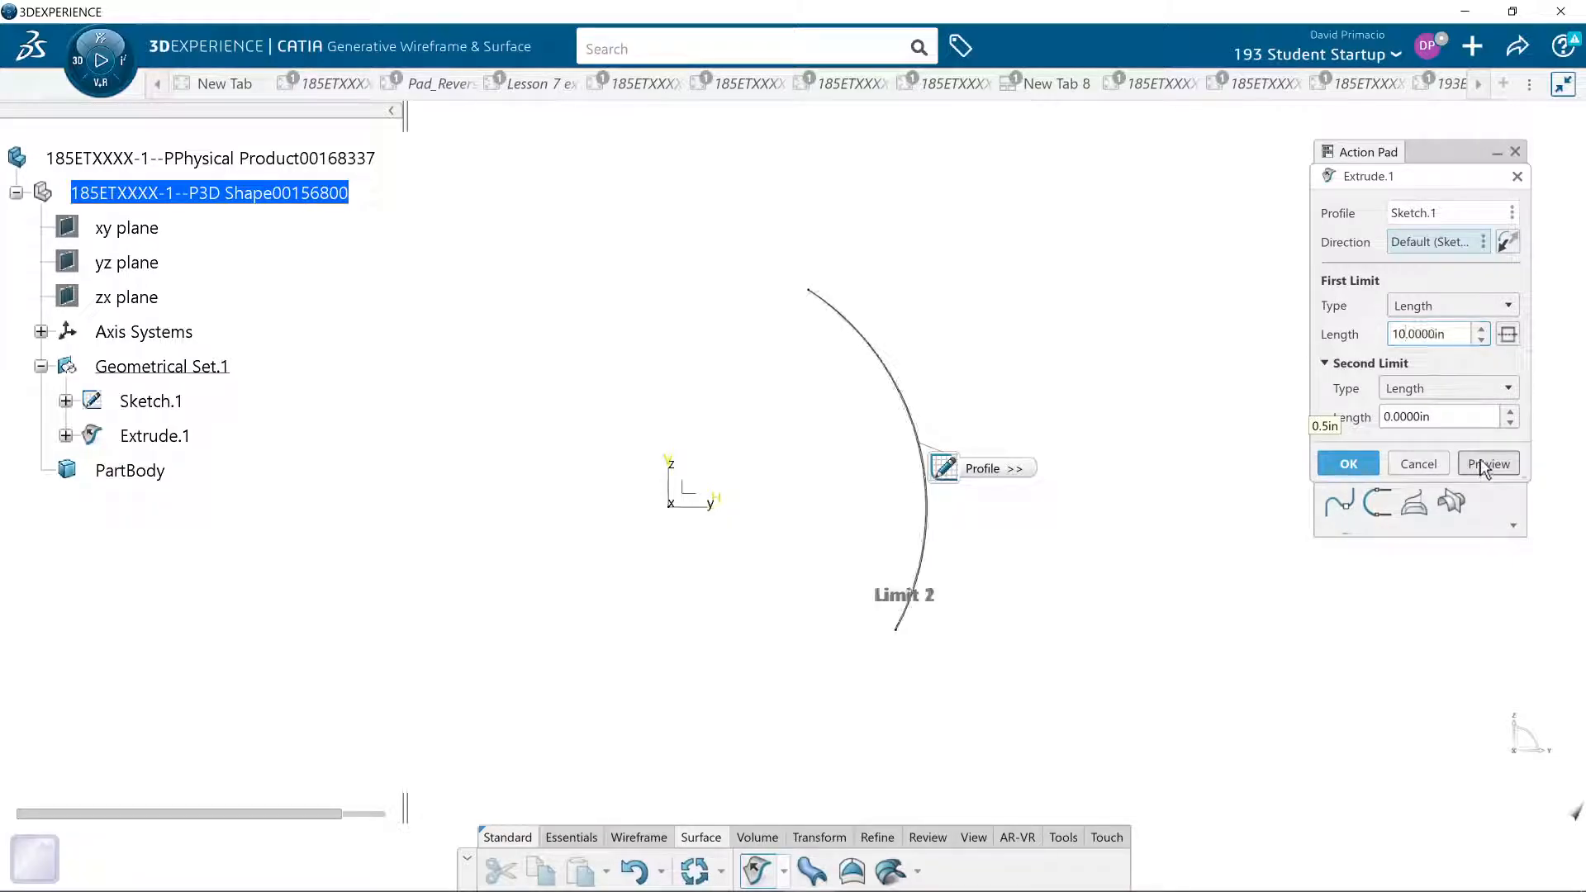
- Set the extrusion's first-limit length to 100 in and create the surface
middle_drag(980, 633, 999, 615)
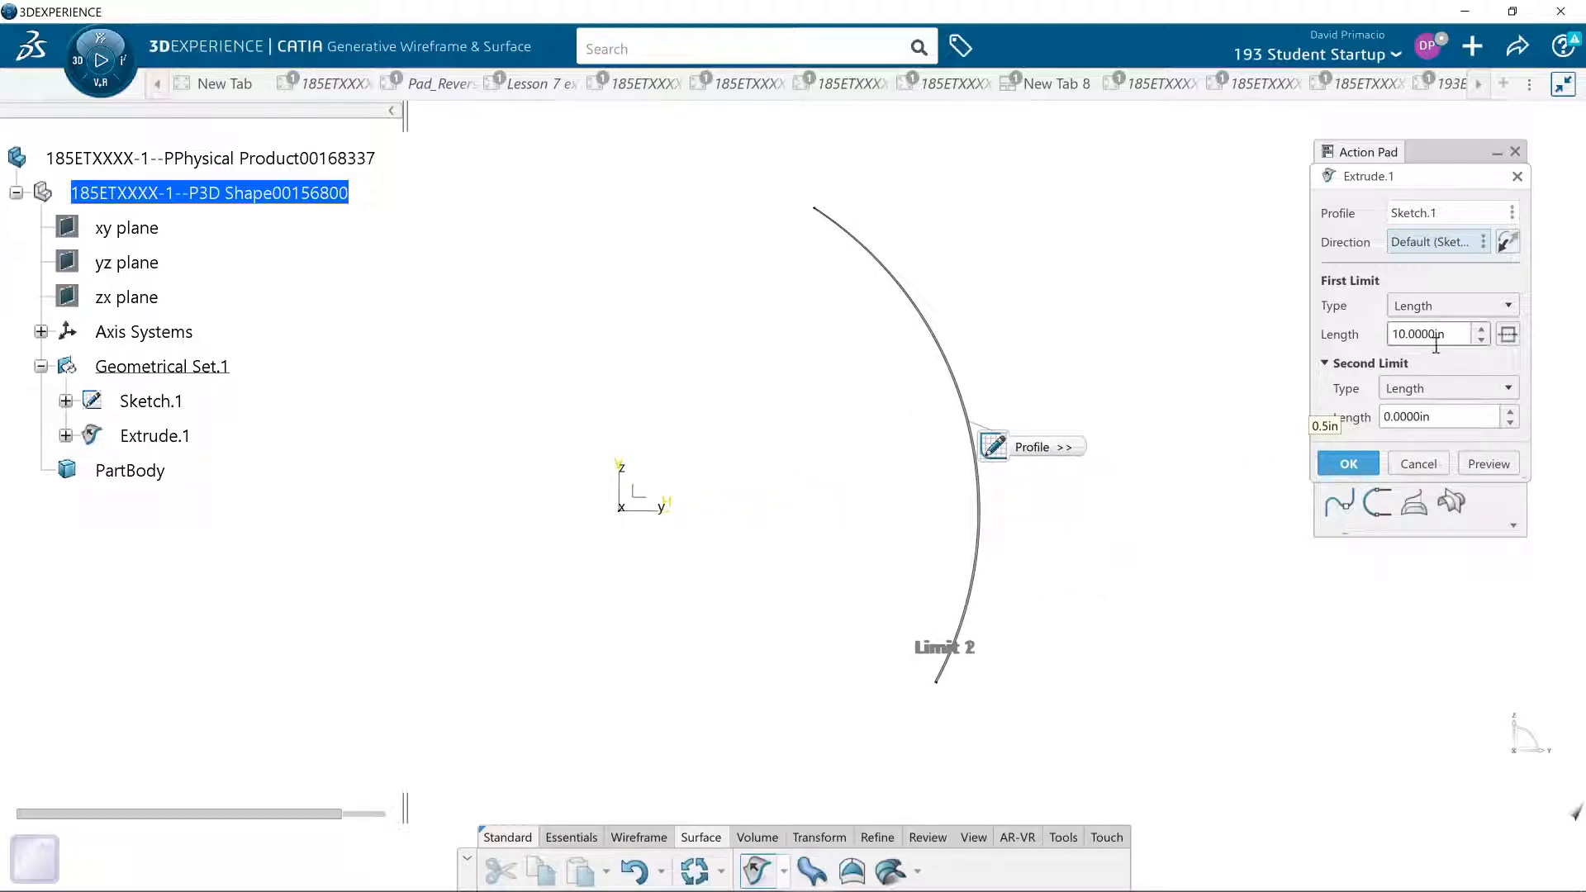
drag(1444, 337, 1317, 335)
text(100)
click(1474, 460)
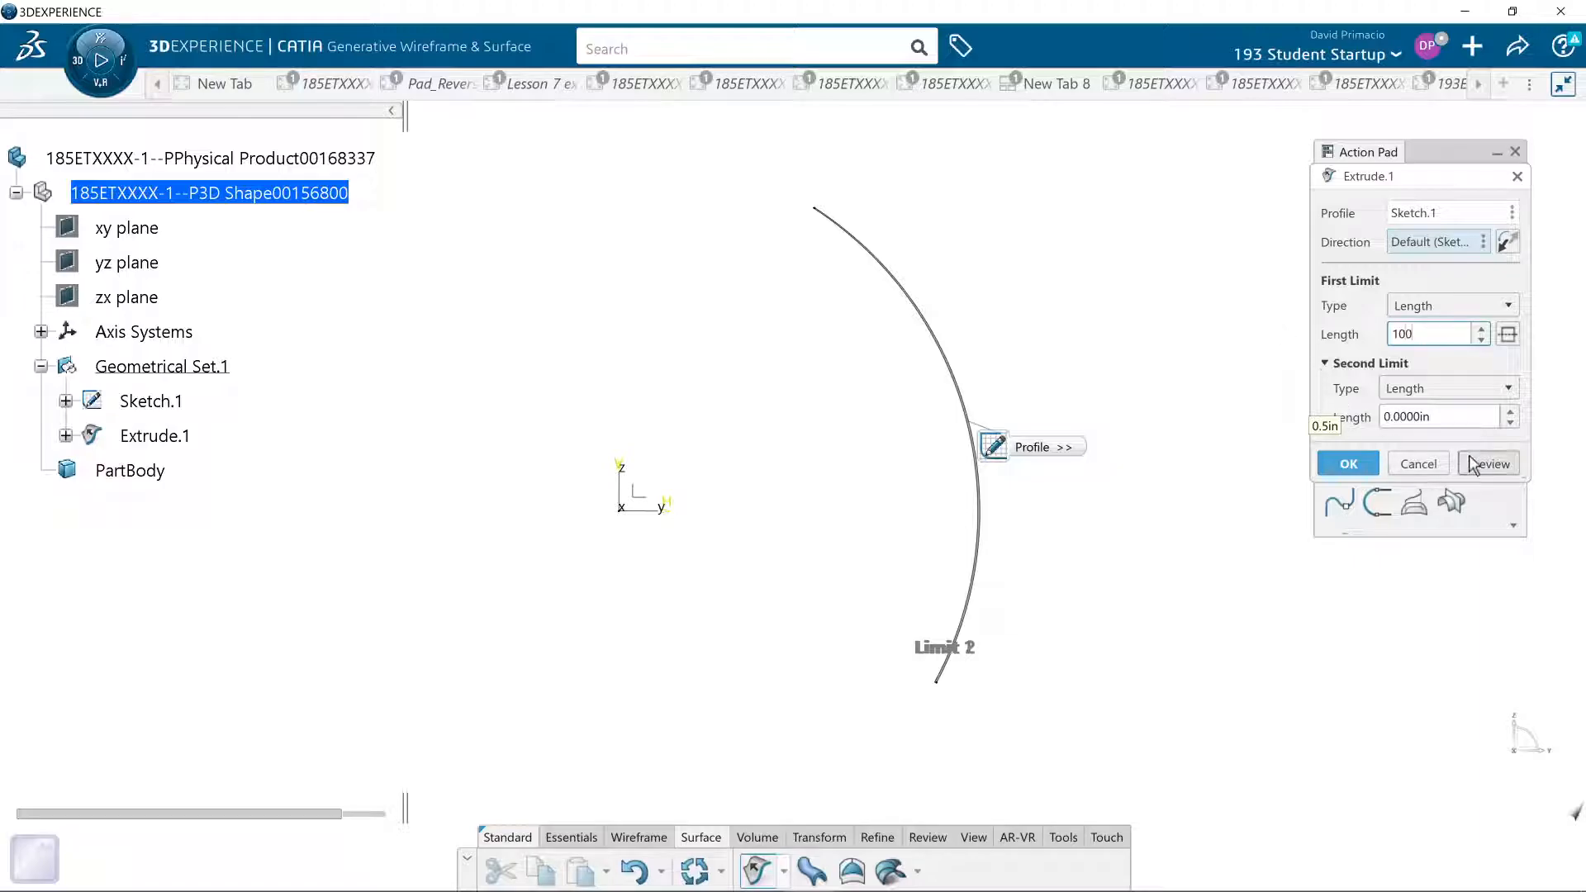
mouse_move(833, 529)
middle_down()
mouse_move(835, 555)
mouse_move(814, 559)
mouse_move(878, 641)
mouse_move(983, 547)
mouse_move(892, 644)
mouse_move(949, 658)
mouse_move(870, 637)
mouse_move(900, 673)
mouse_move(903, 594)
mouse_move(835, 545)
middle_up()
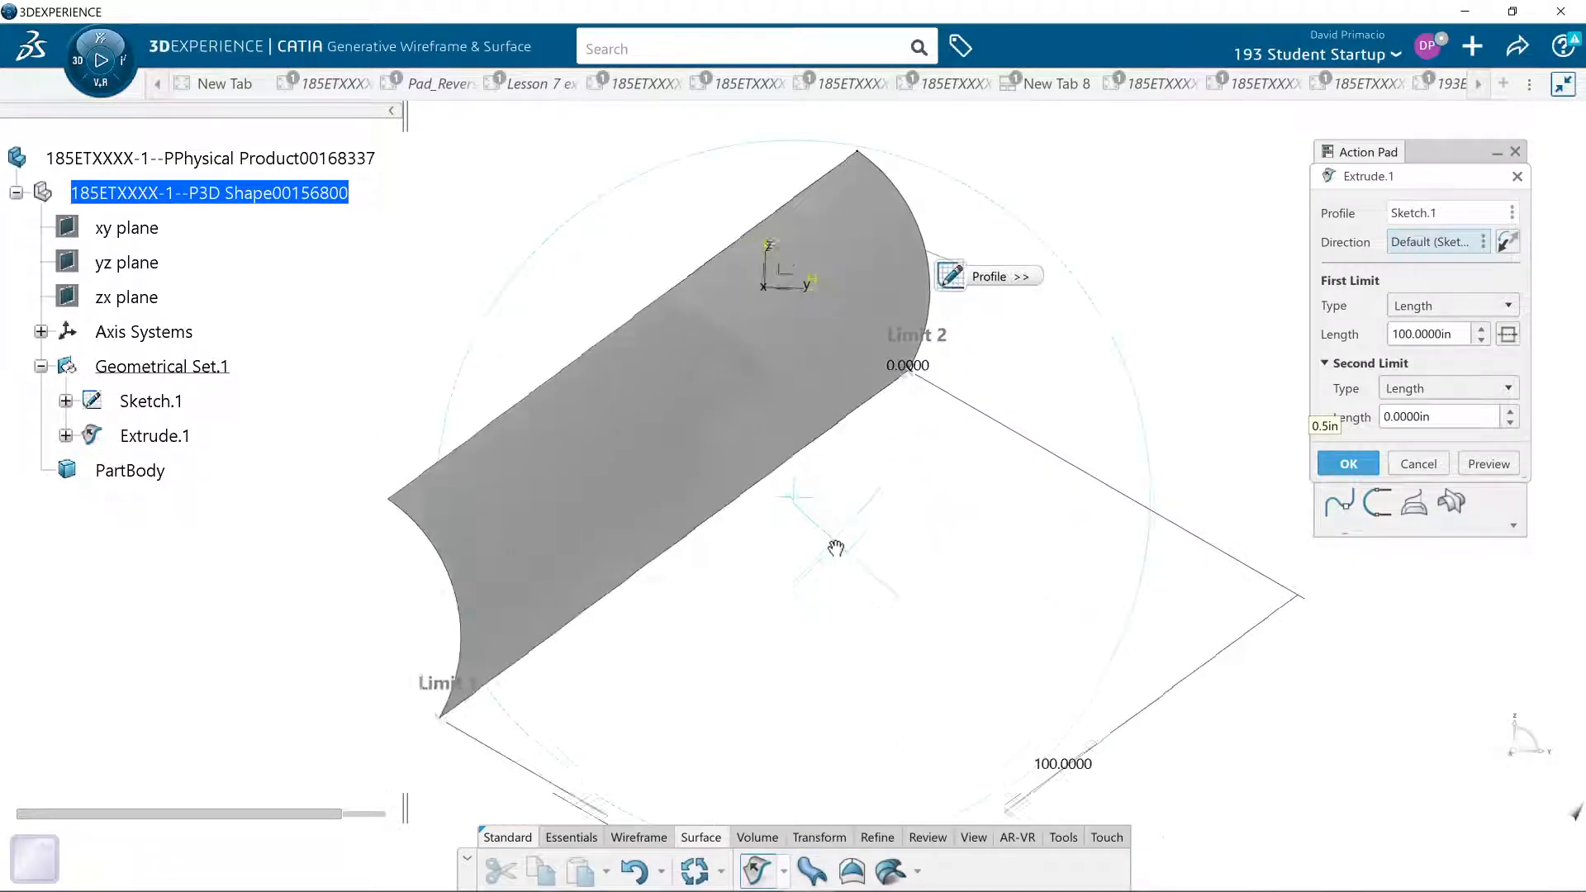
click(1338, 468)
- Switch the part to the Generative Shape Morphing app
middle_drag(853, 708, 906, 701)
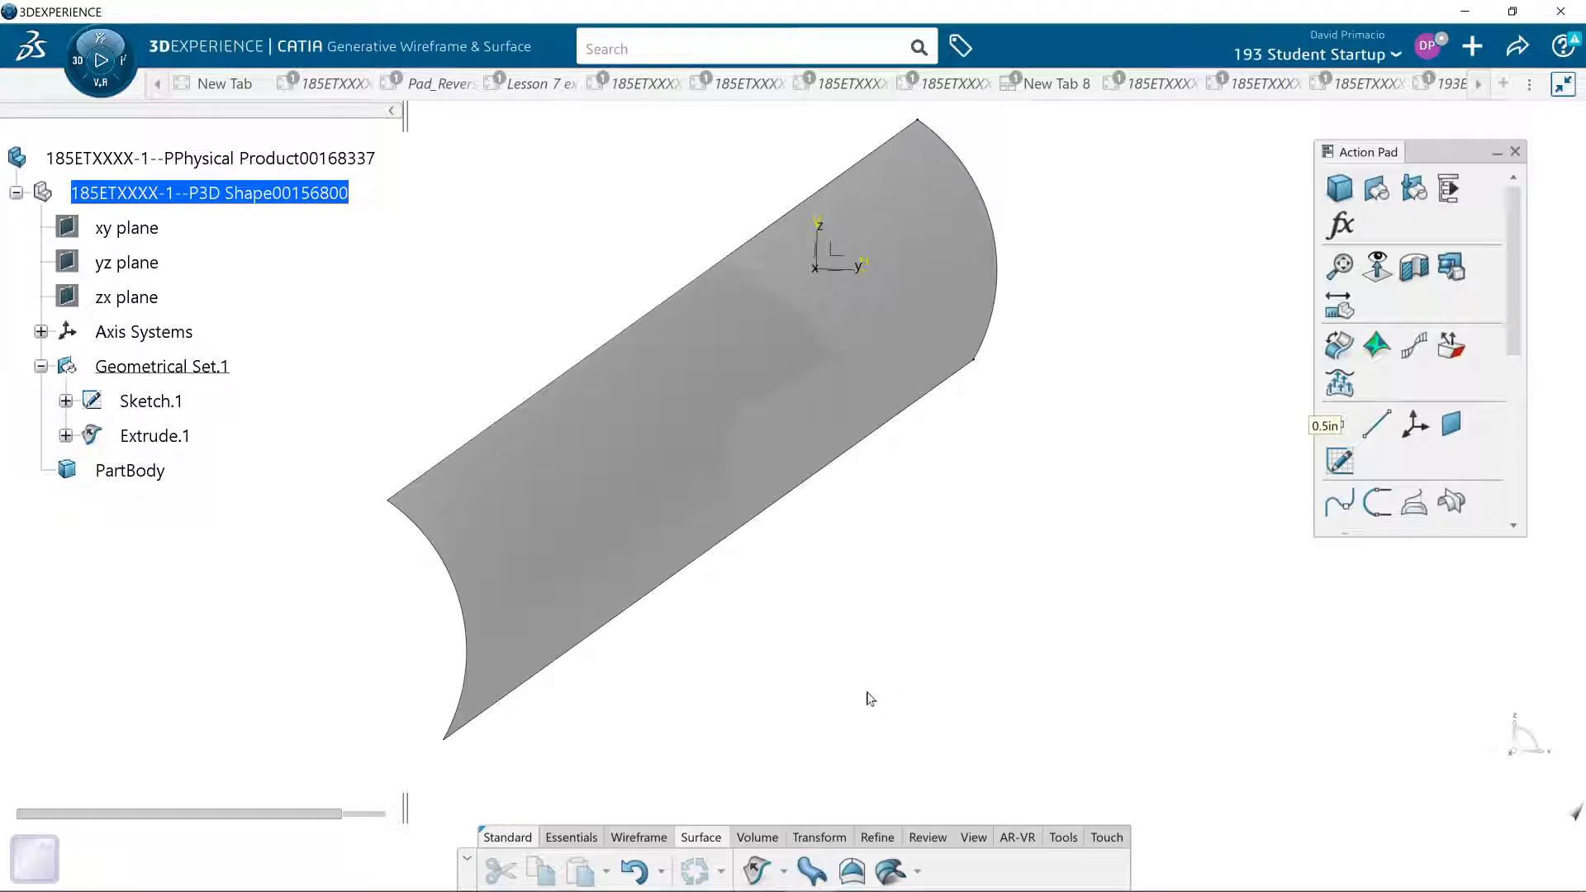
middle_drag(829, 665, 828, 689)
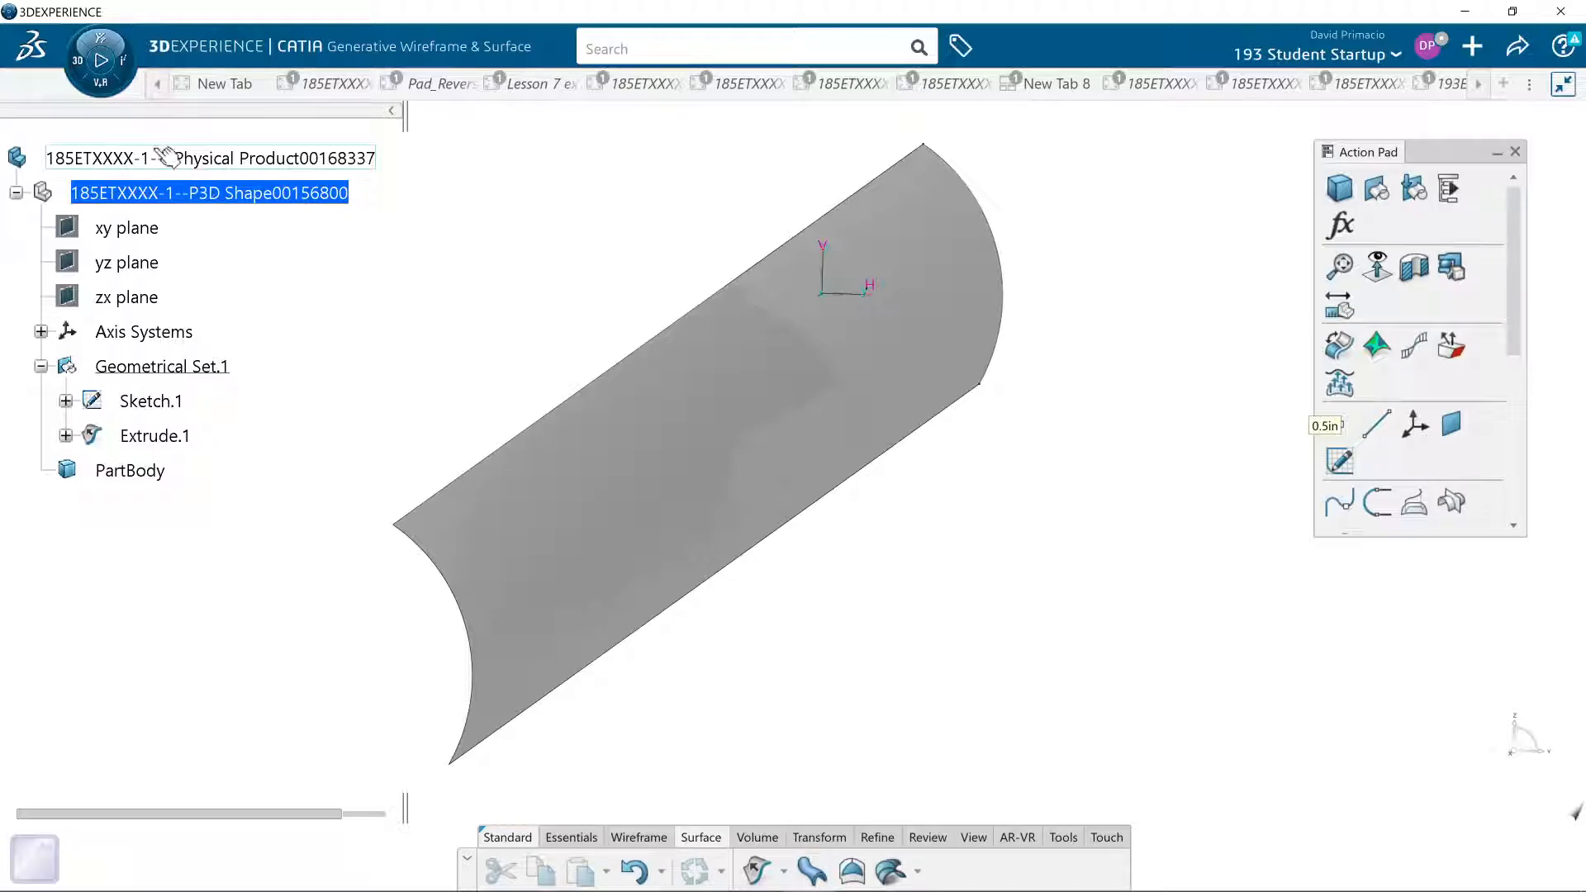
click(100, 41)
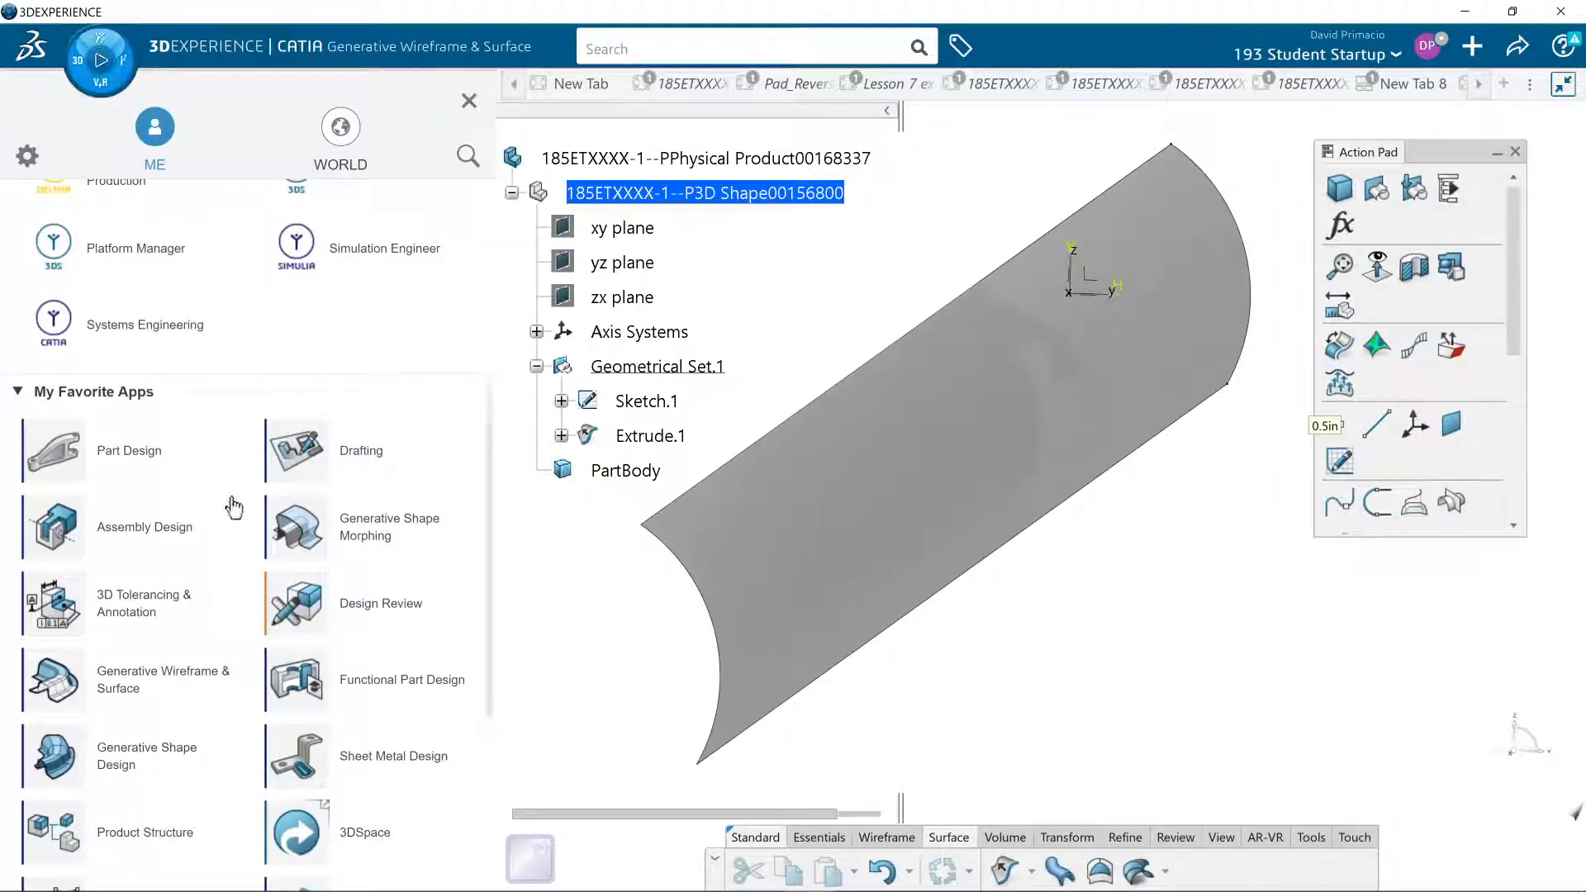
click(290, 537)
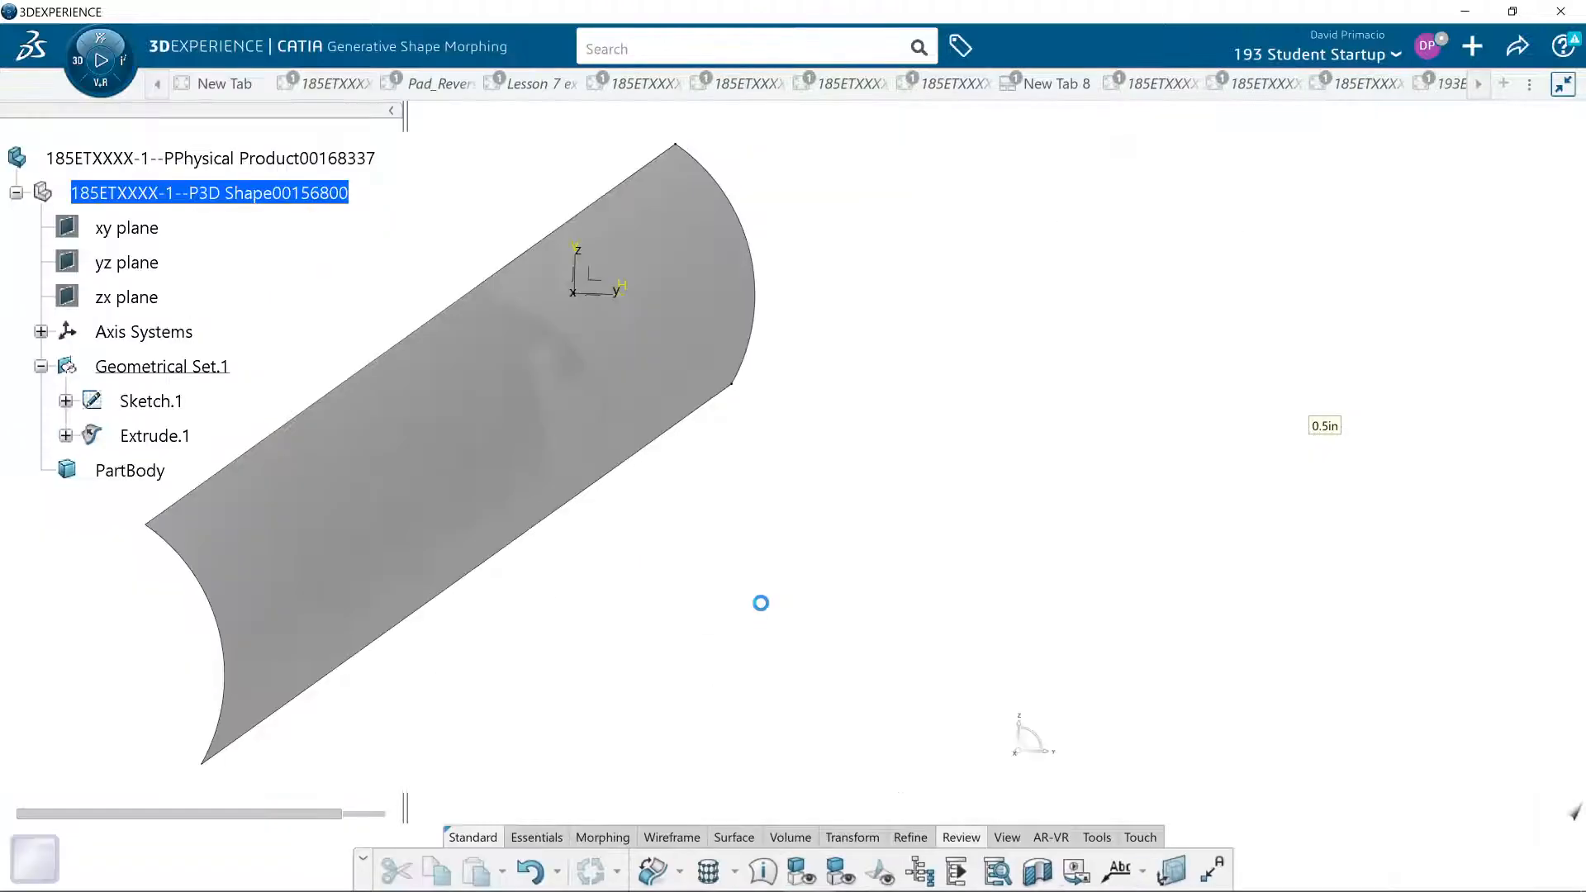
click(682, 872)
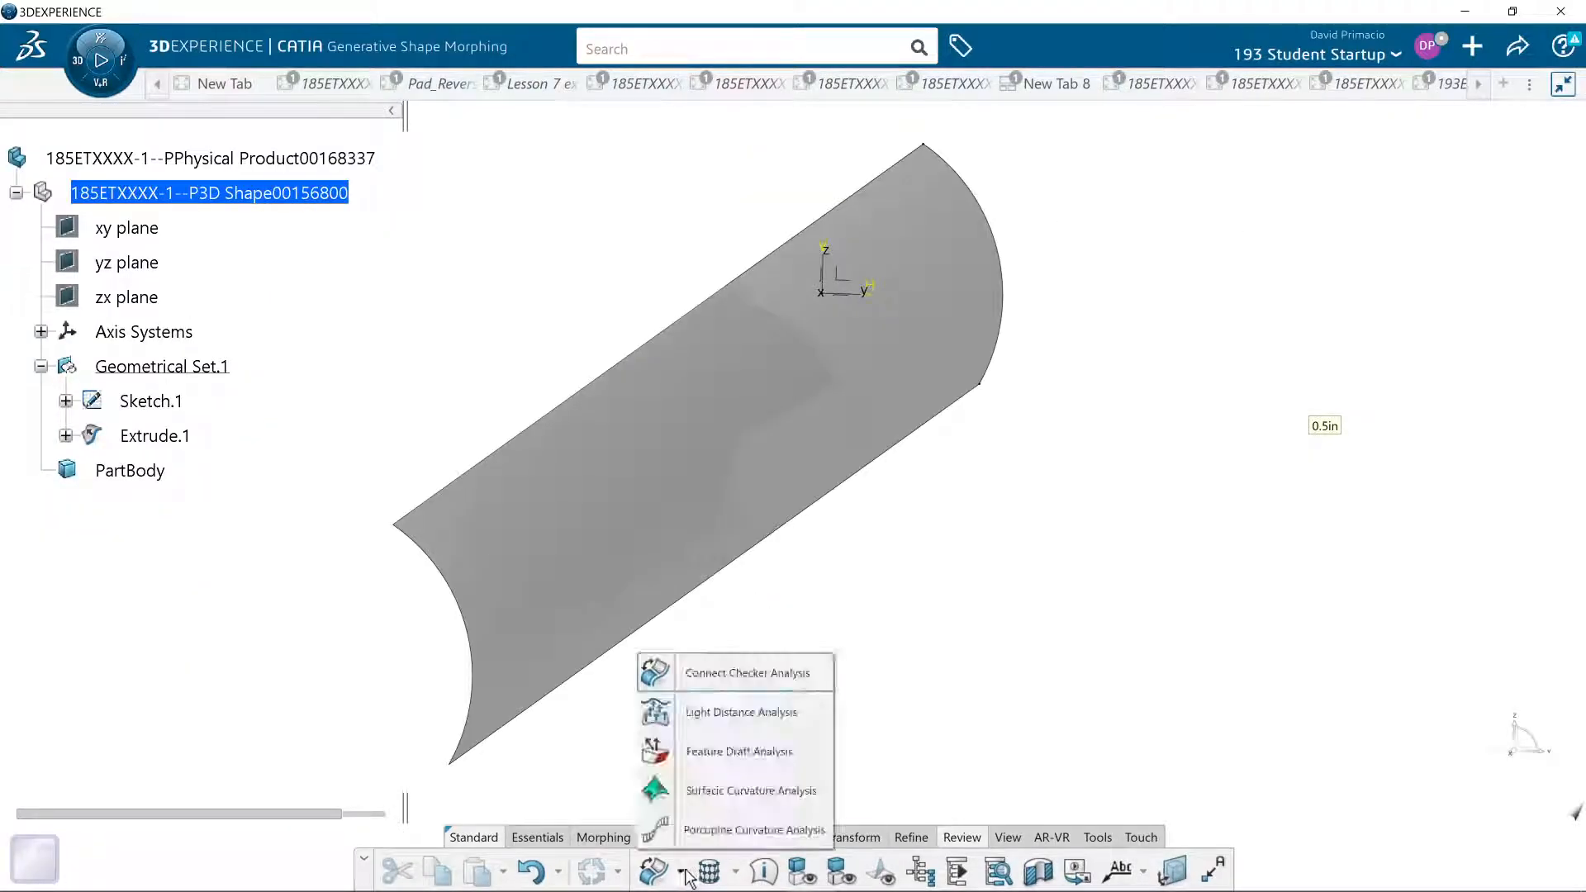
click(653, 795)
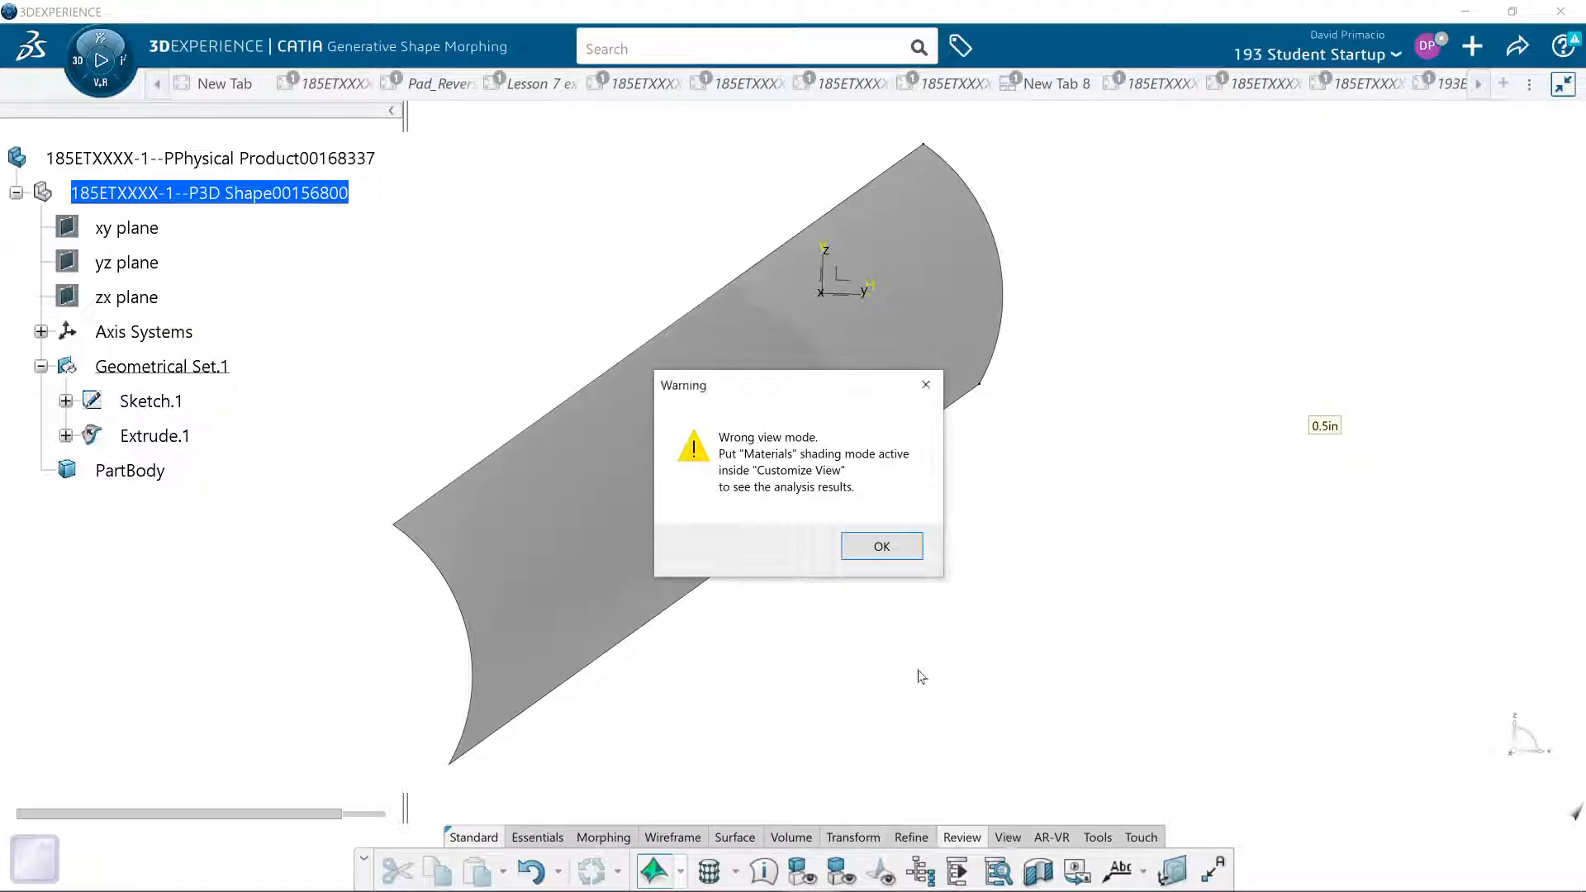
click(883, 545)
click(1007, 837)
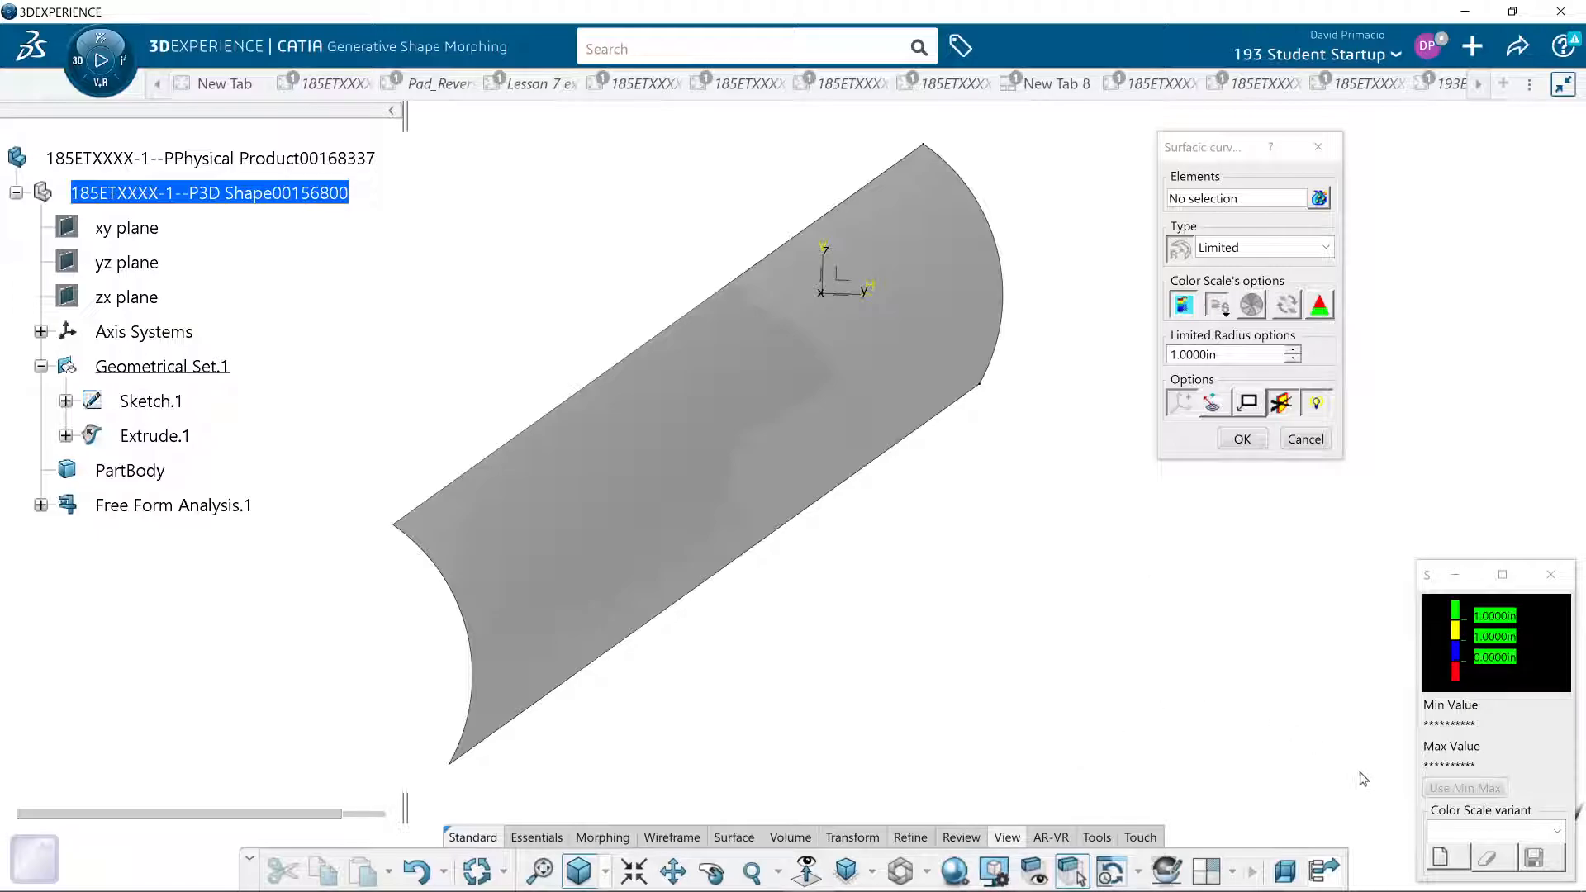
click(1299, 446)
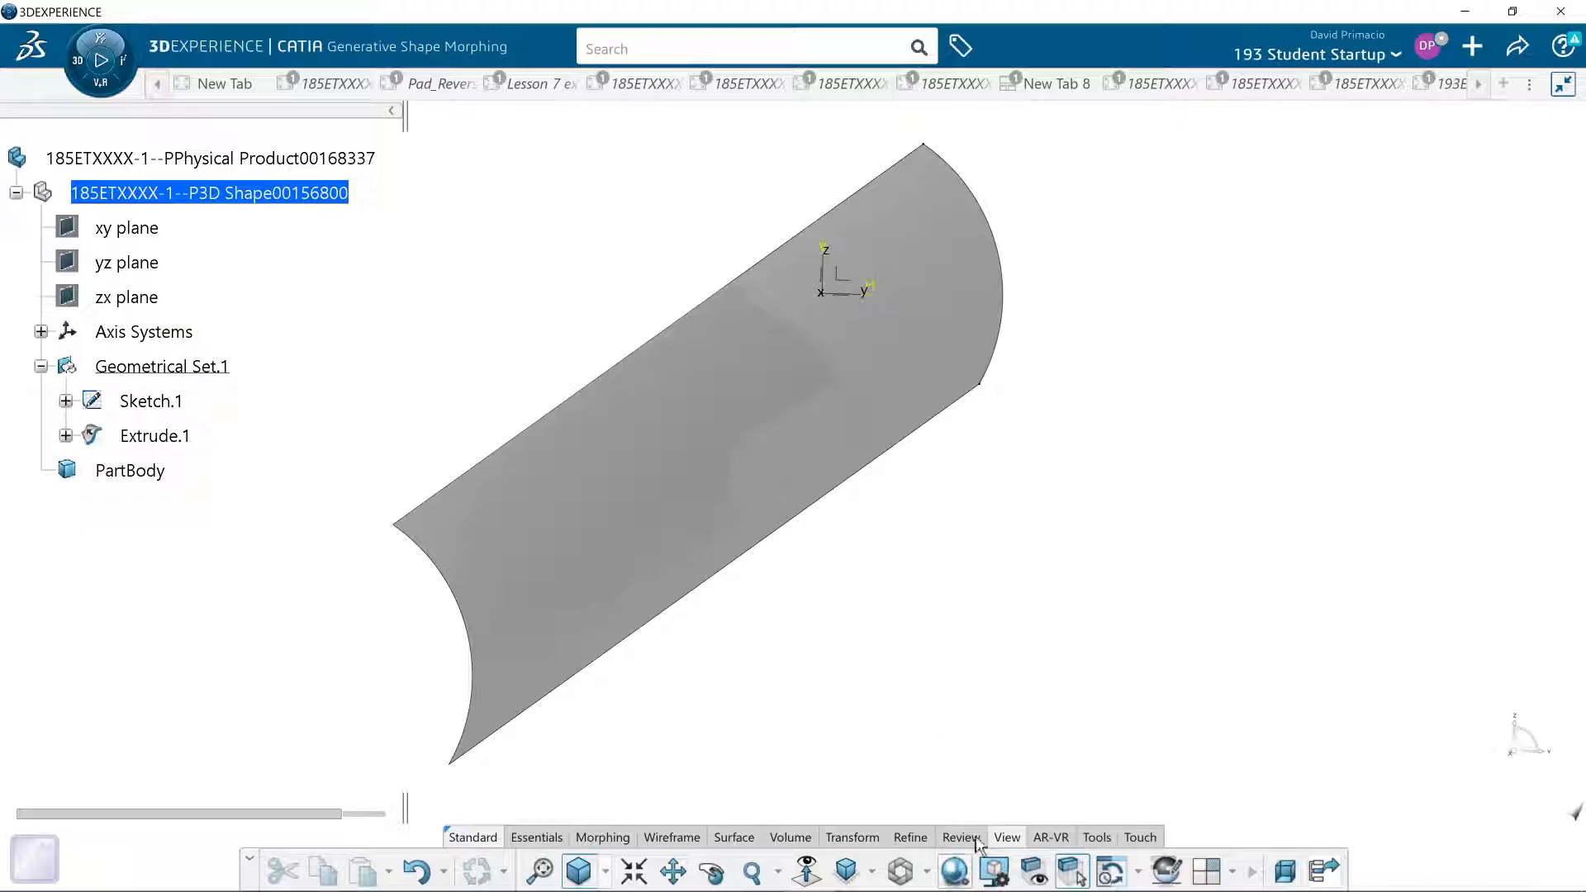
- Set the view mode to Shading with materials
click(955, 869)
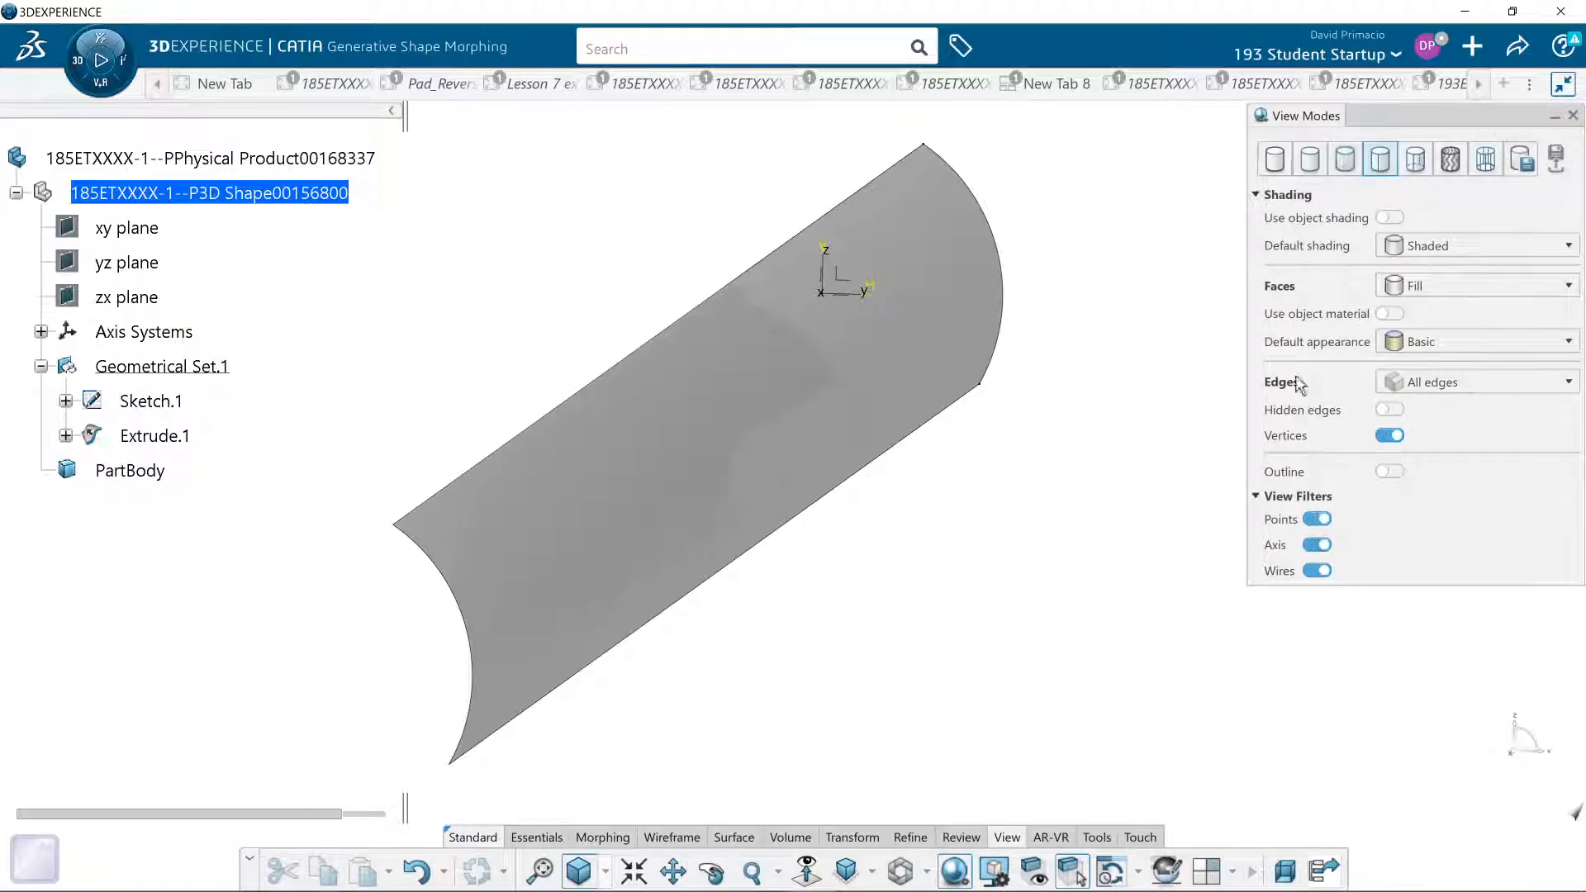
click(1448, 165)
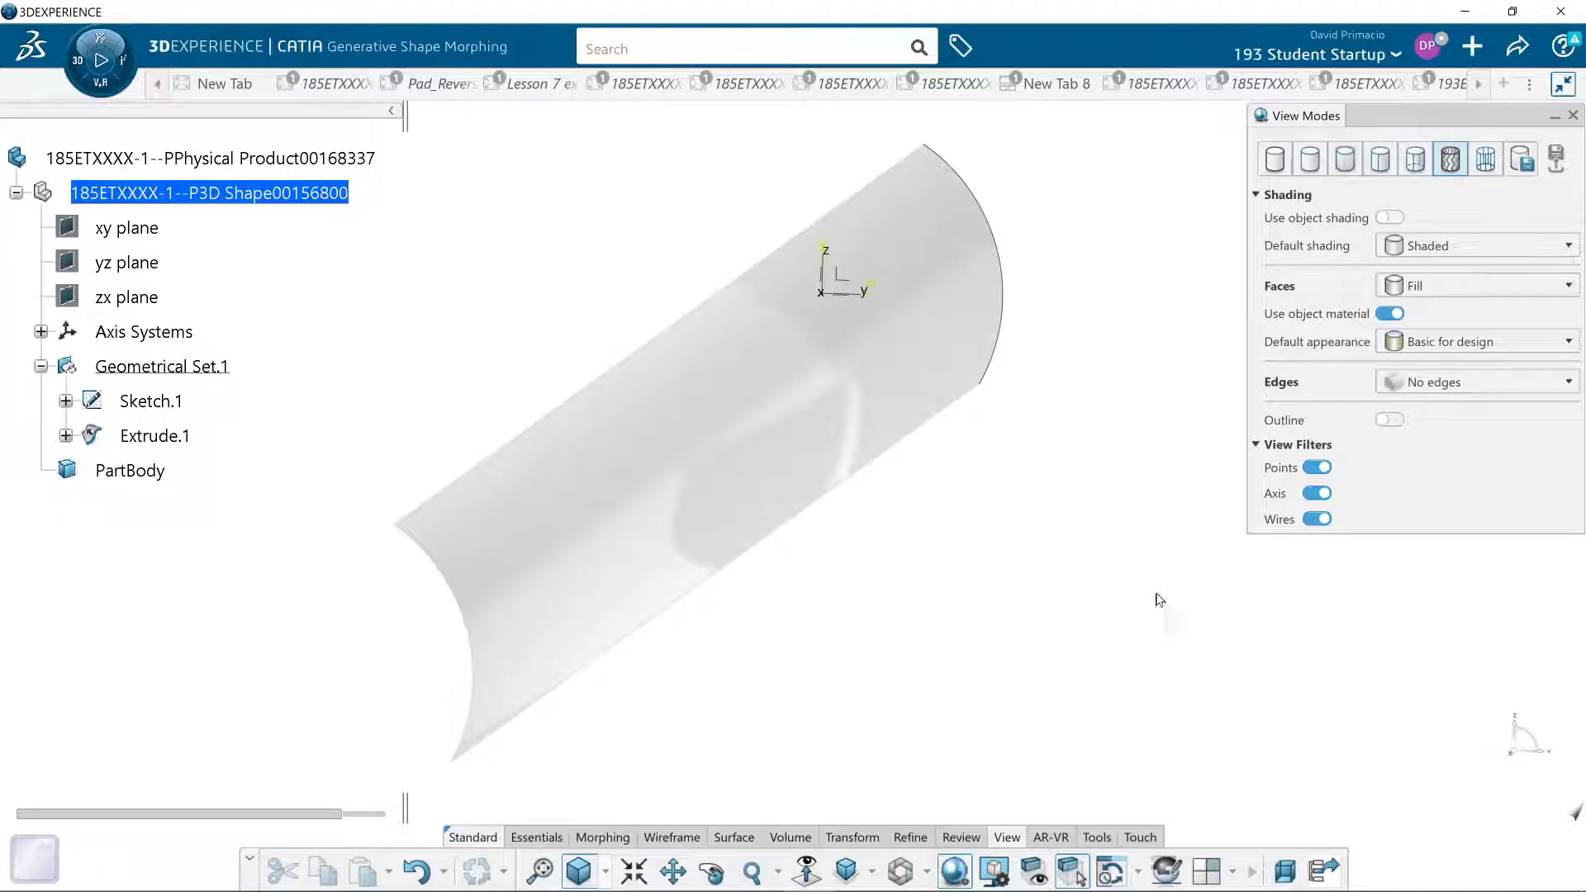
click(1573, 115)
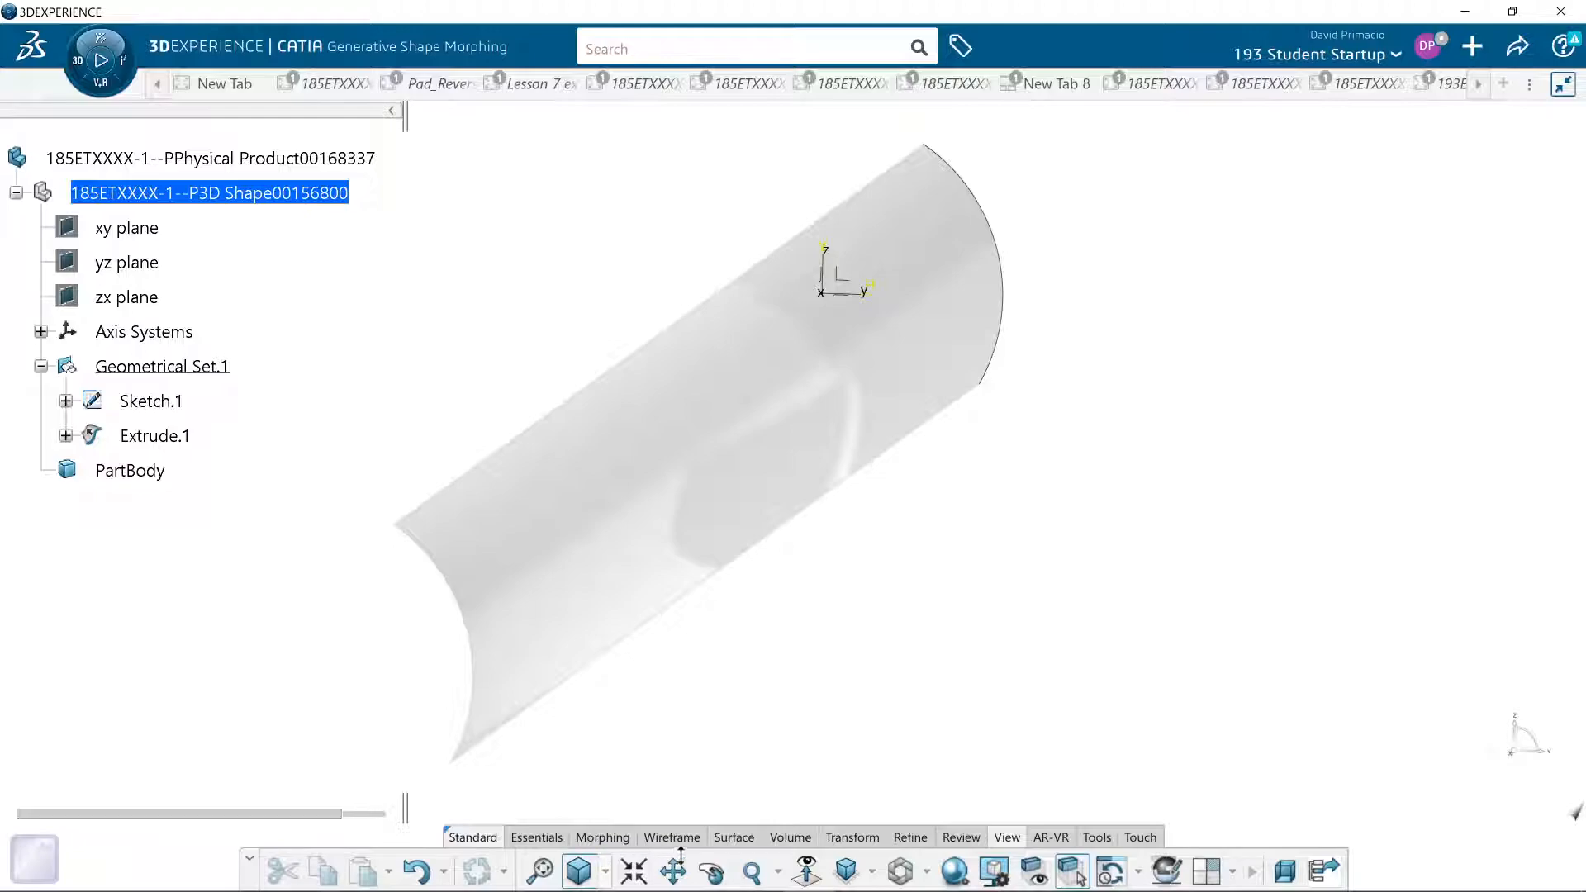
- Apply a Surfacic Curvature Analysis of type Limited to the extruded surface
click(611, 838)
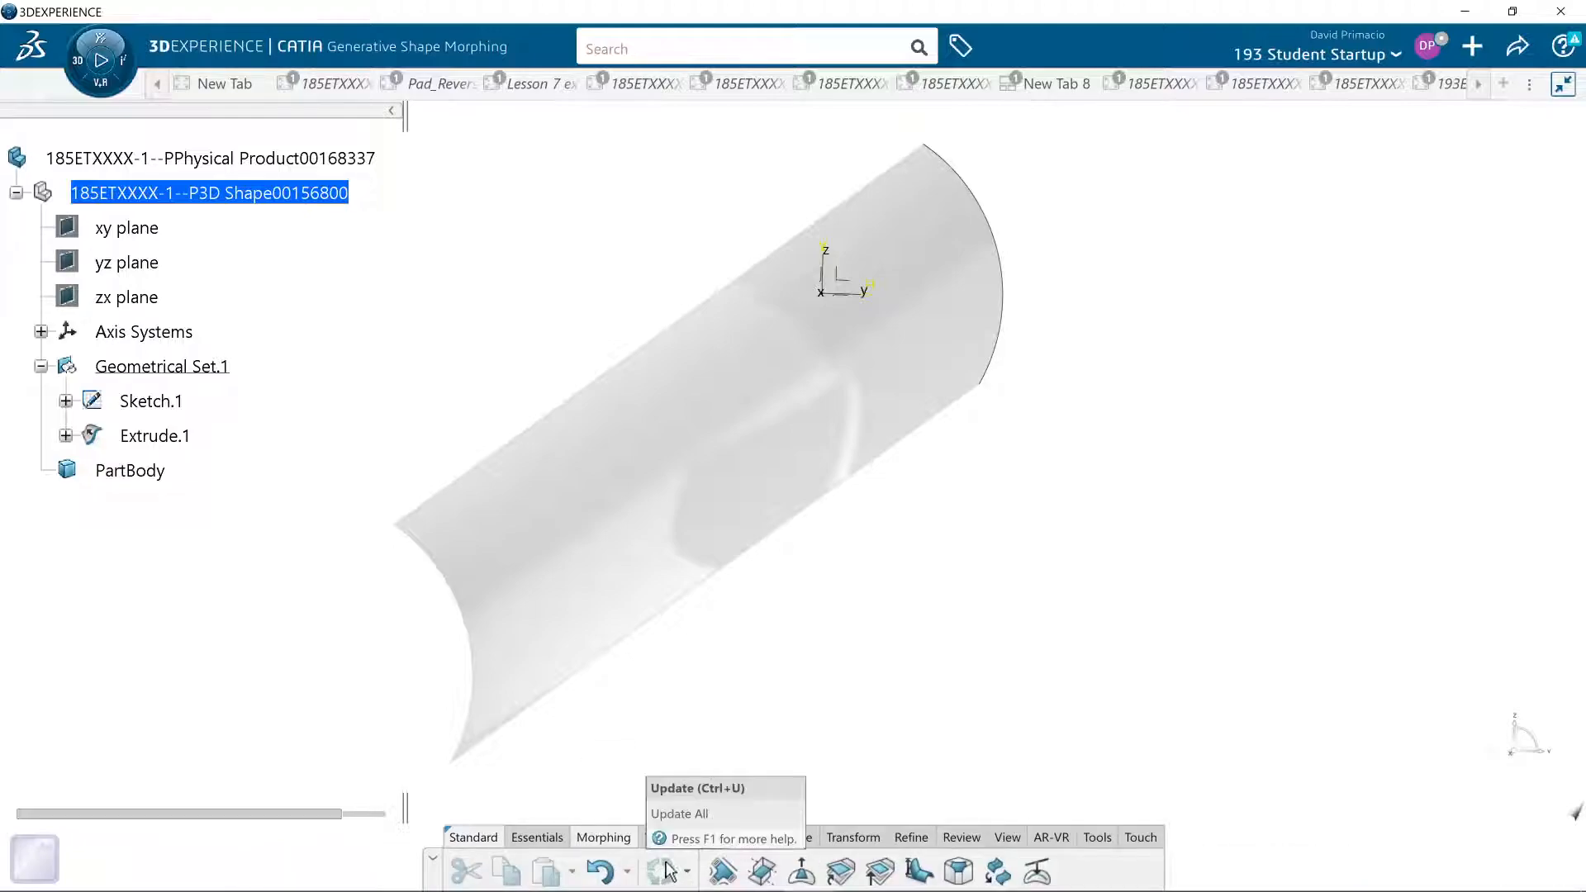
click(961, 837)
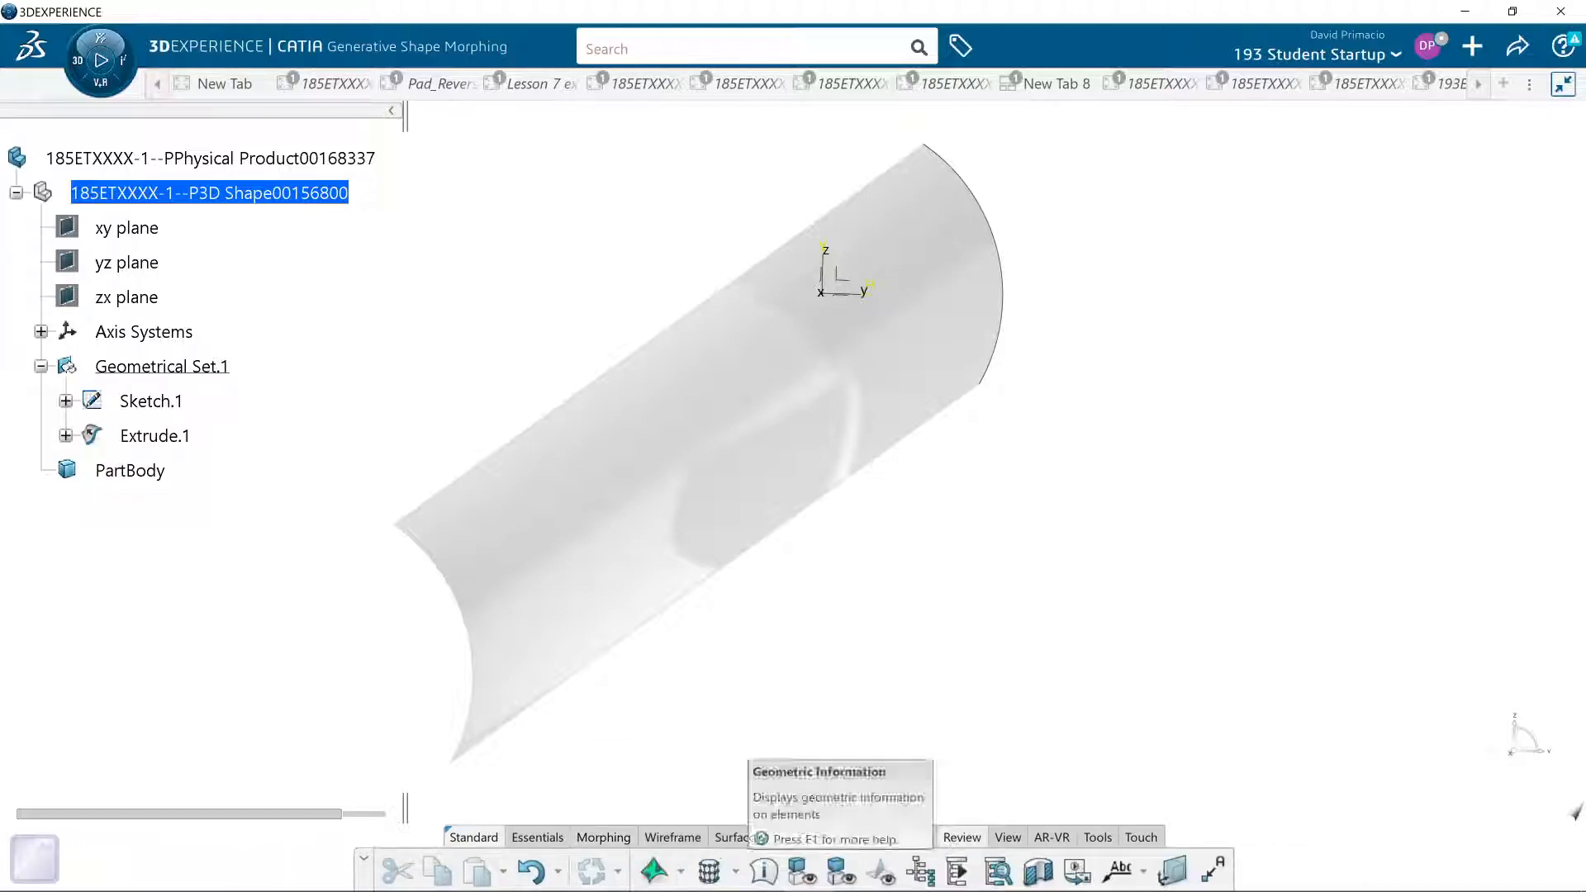
click(653, 873)
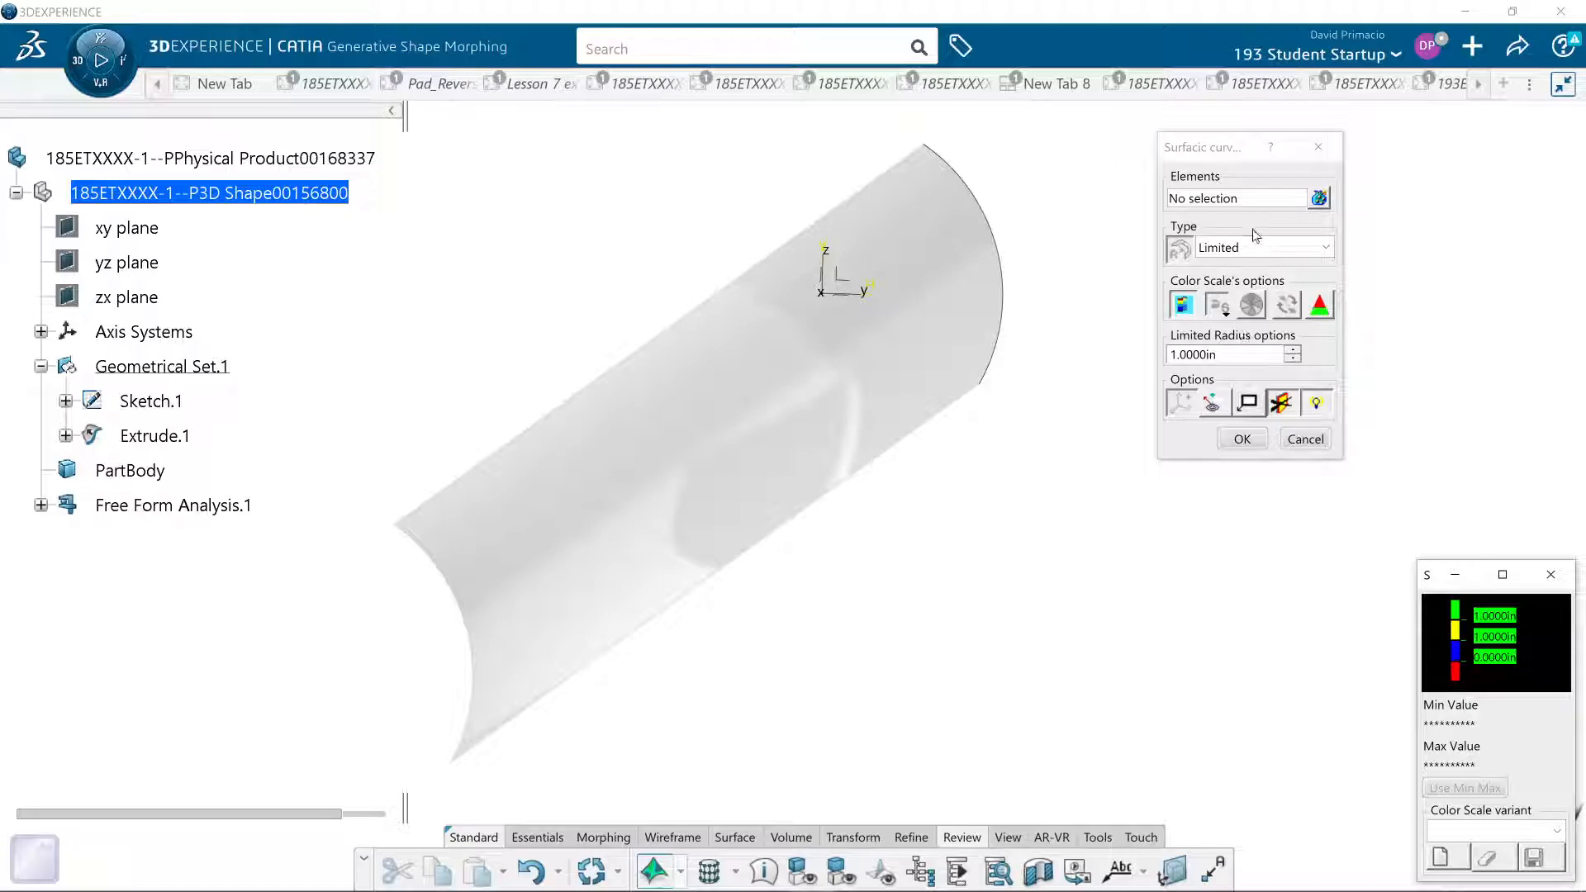
click(1260, 200)
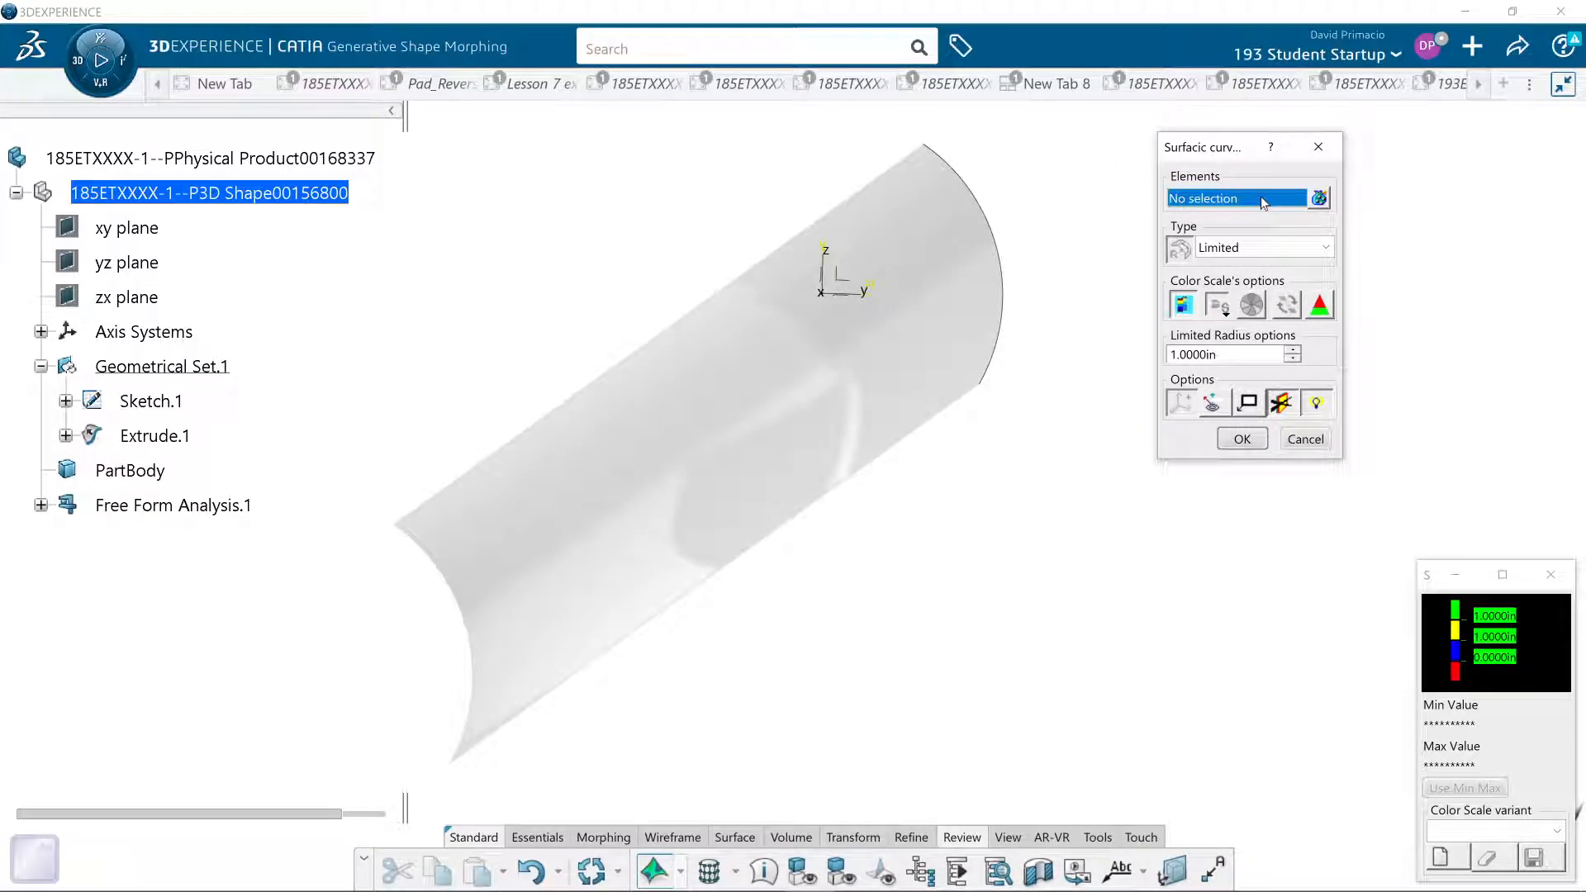
click(948, 297)
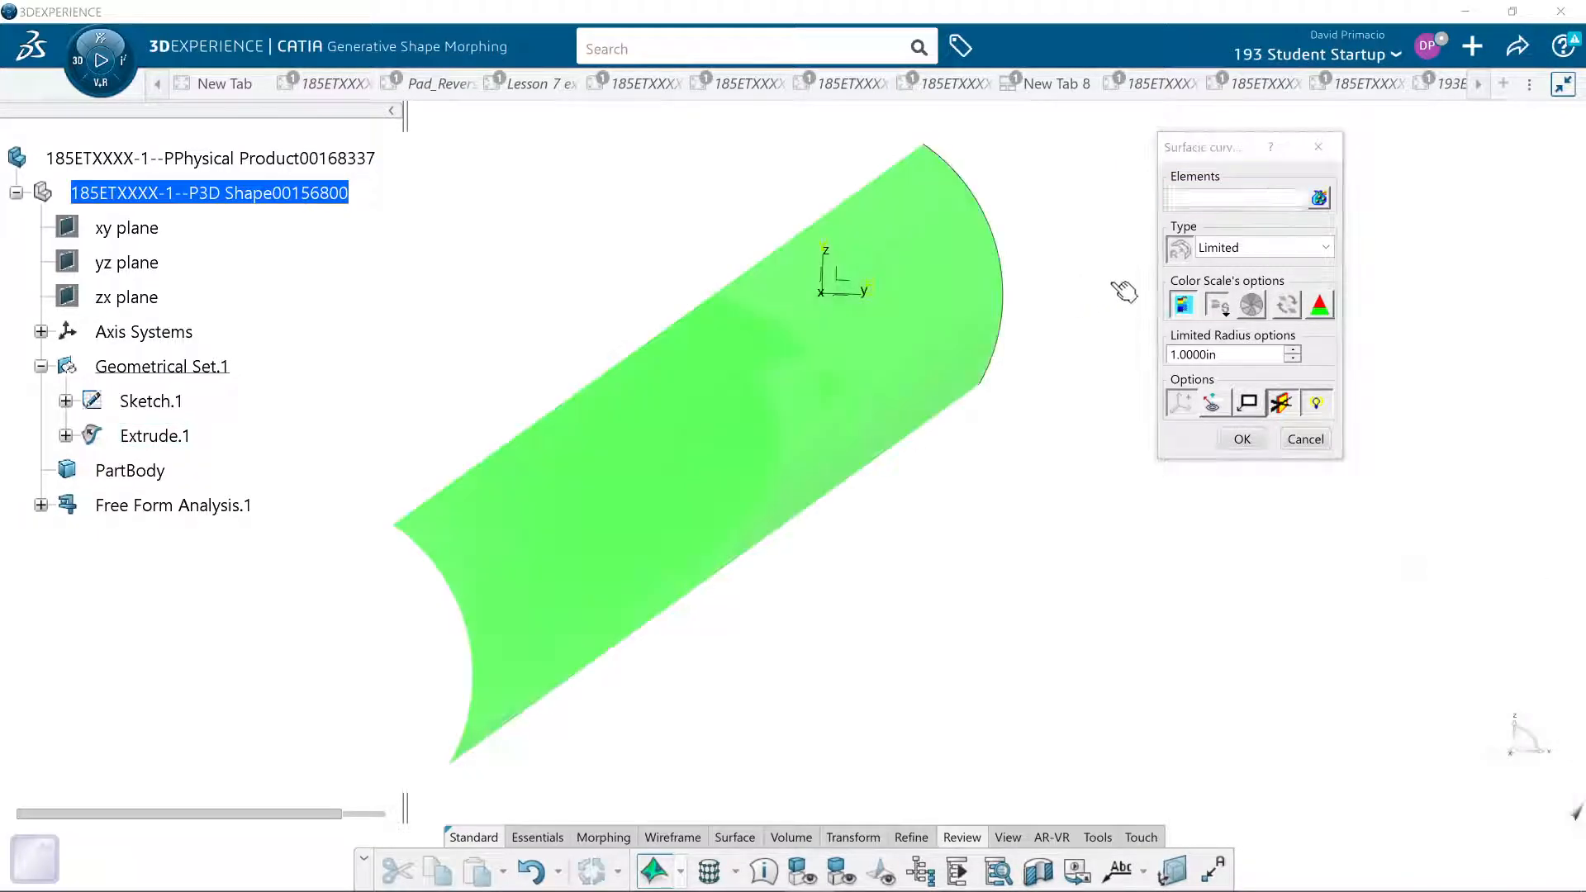
- Change the curvature analysis type of the extruded surface to Gaussian
click(1251, 249)
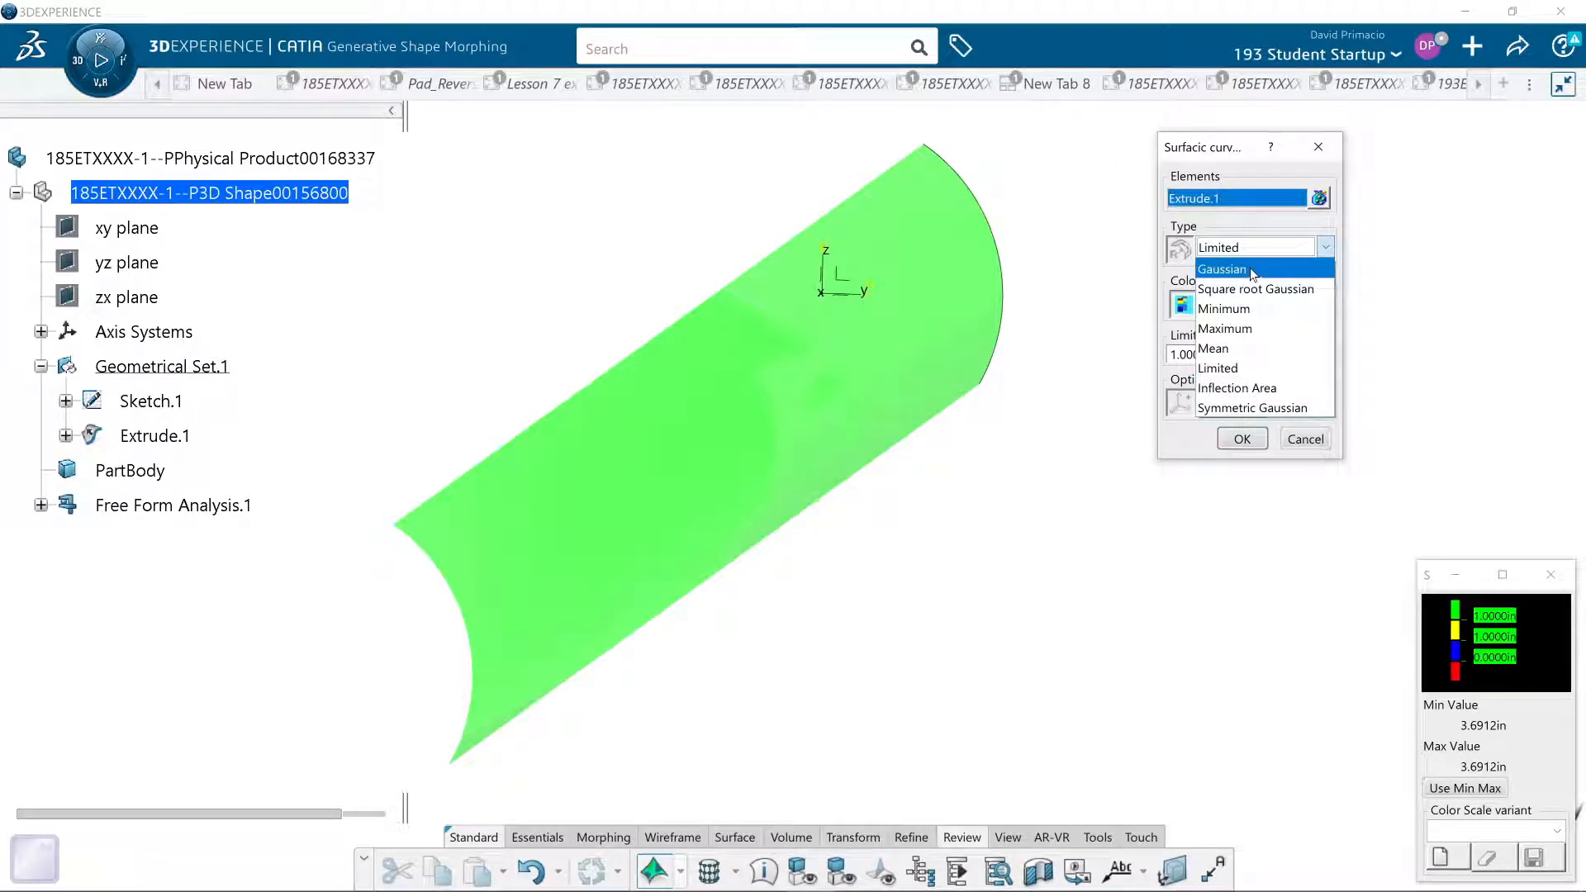
click(1253, 271)
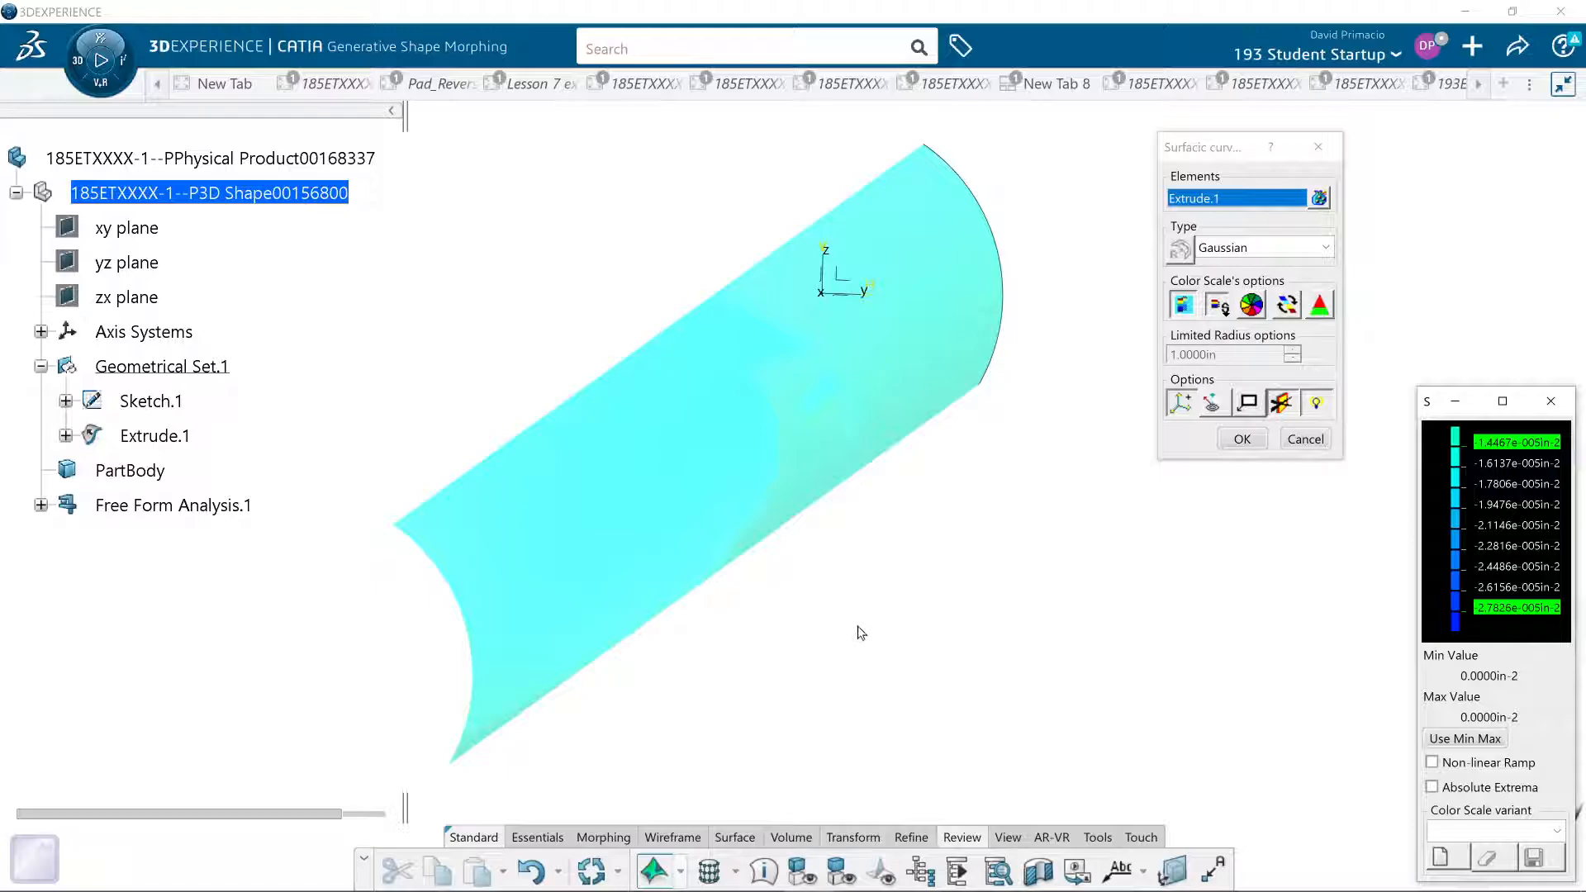
middle_drag(892, 641, 943, 660)
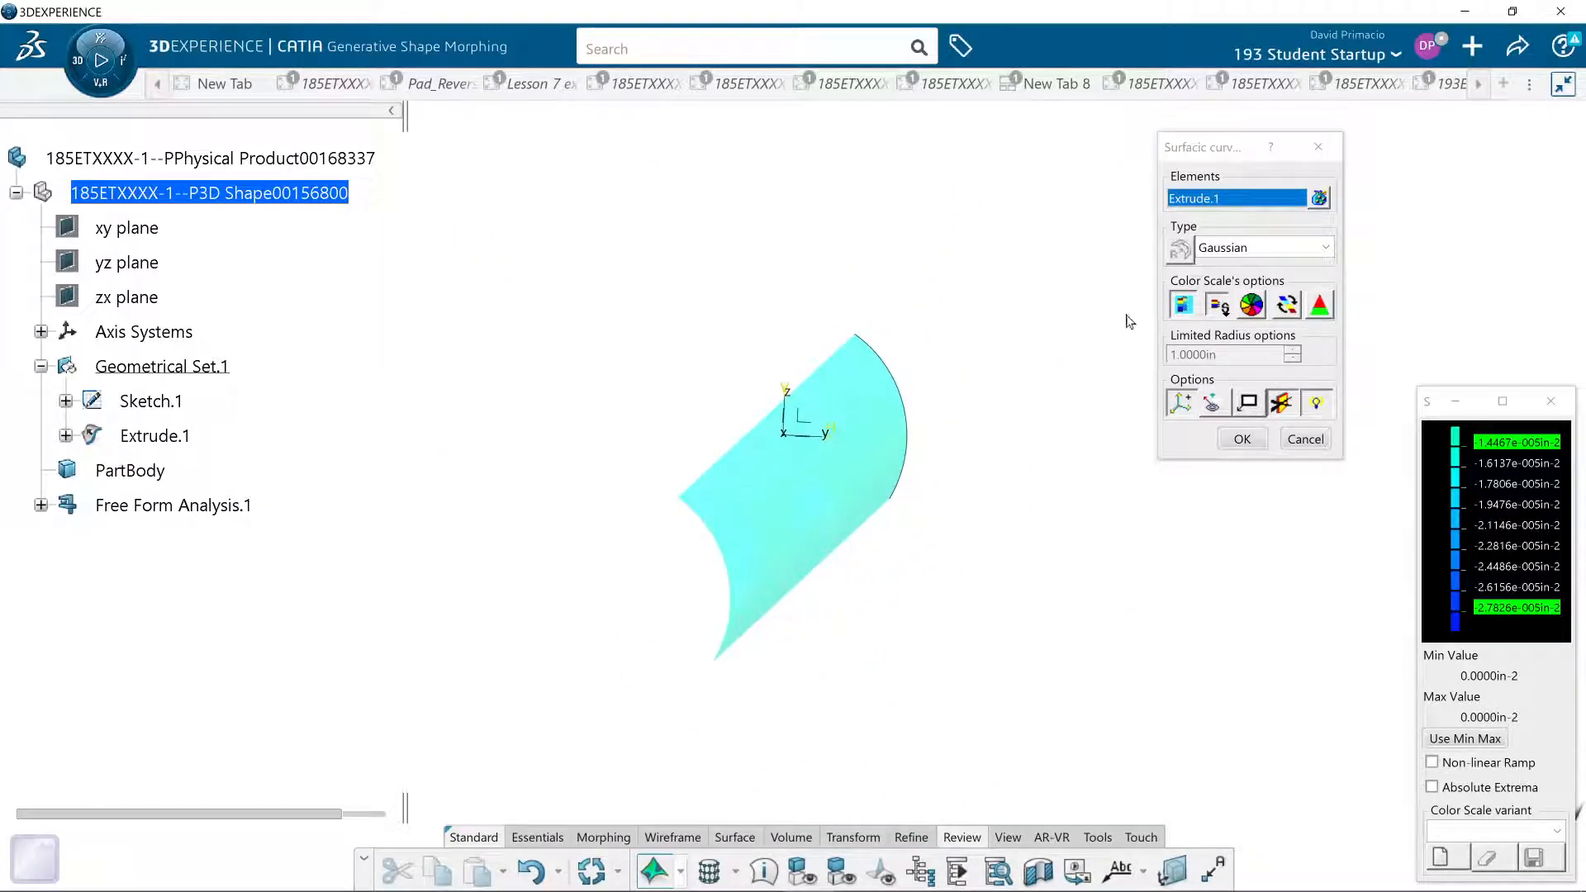
- Fit the Gaussian colour scale to the surface's minimum and maximum values and validate the analysis
click(1182, 305)
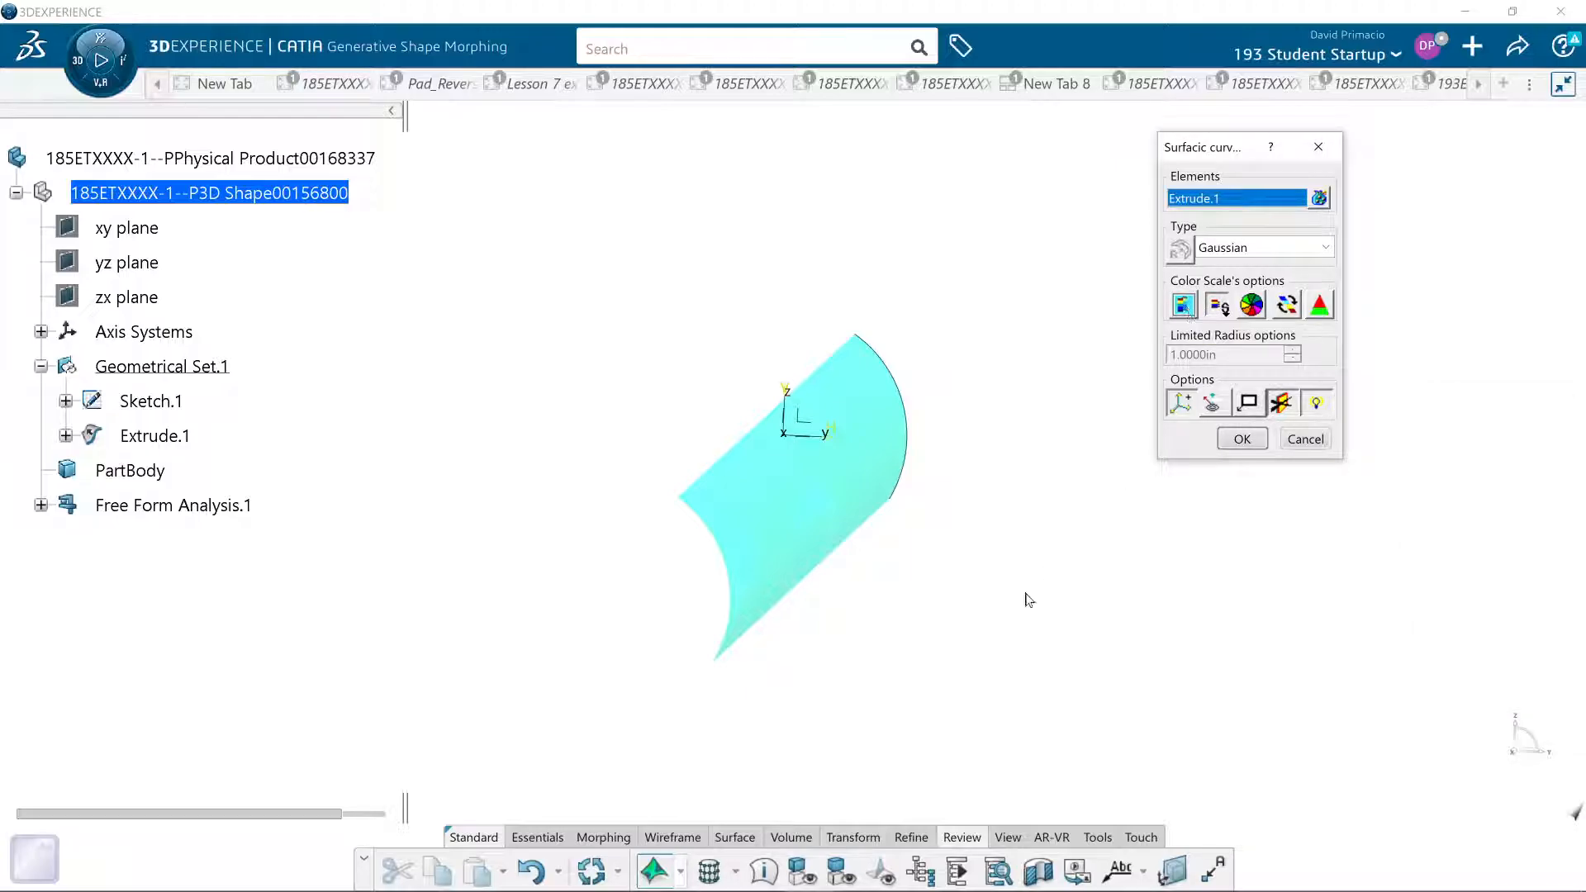
click(1183, 305)
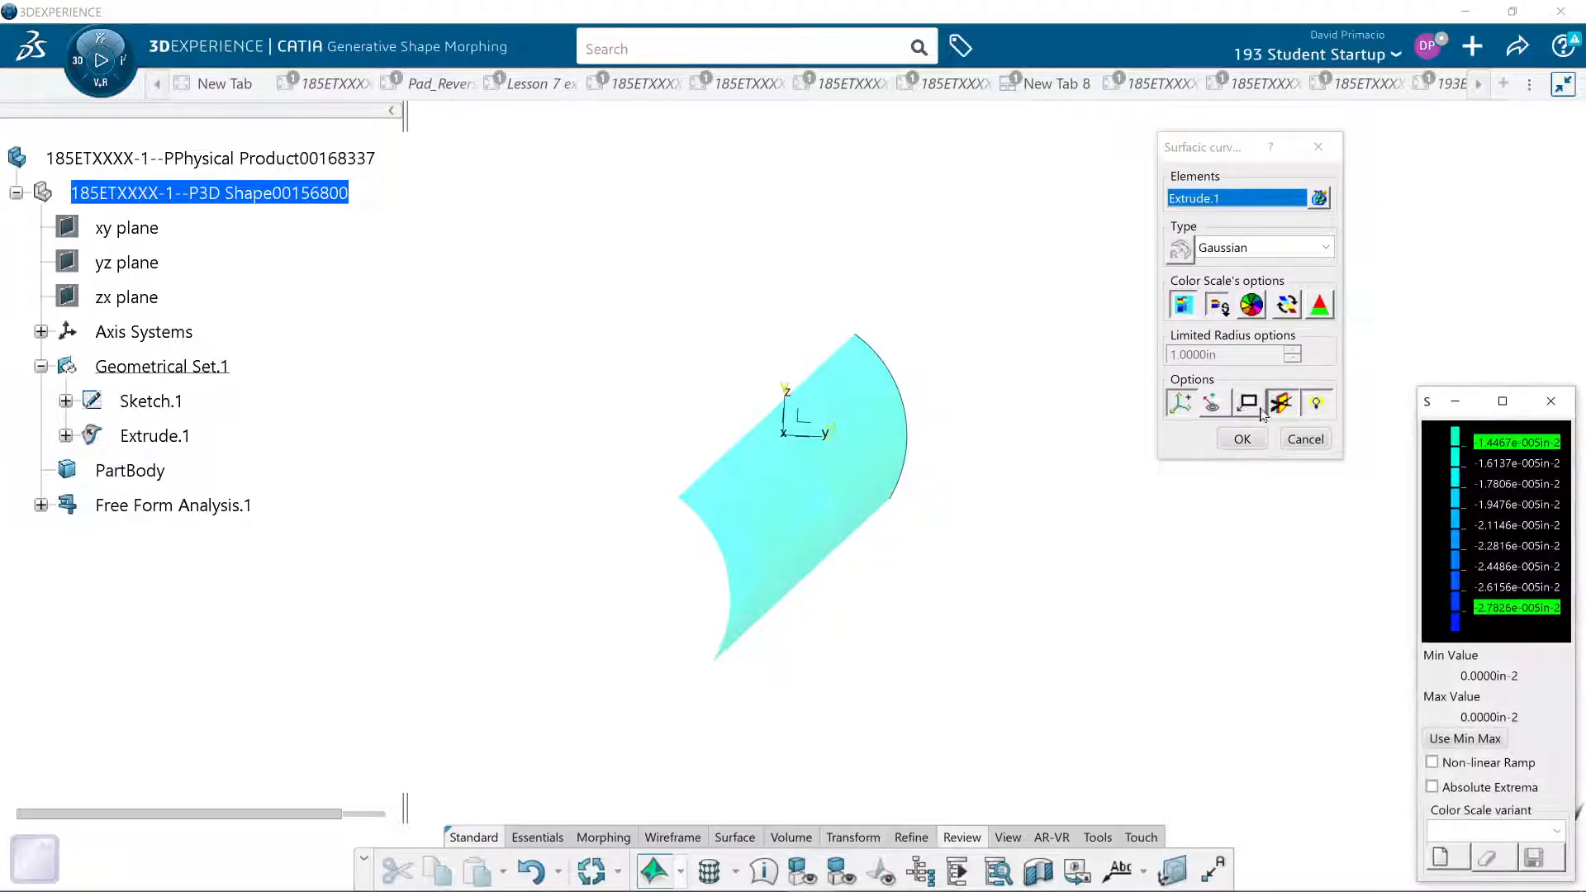
click(1470, 739)
middle_drag(958, 640, 931, 692)
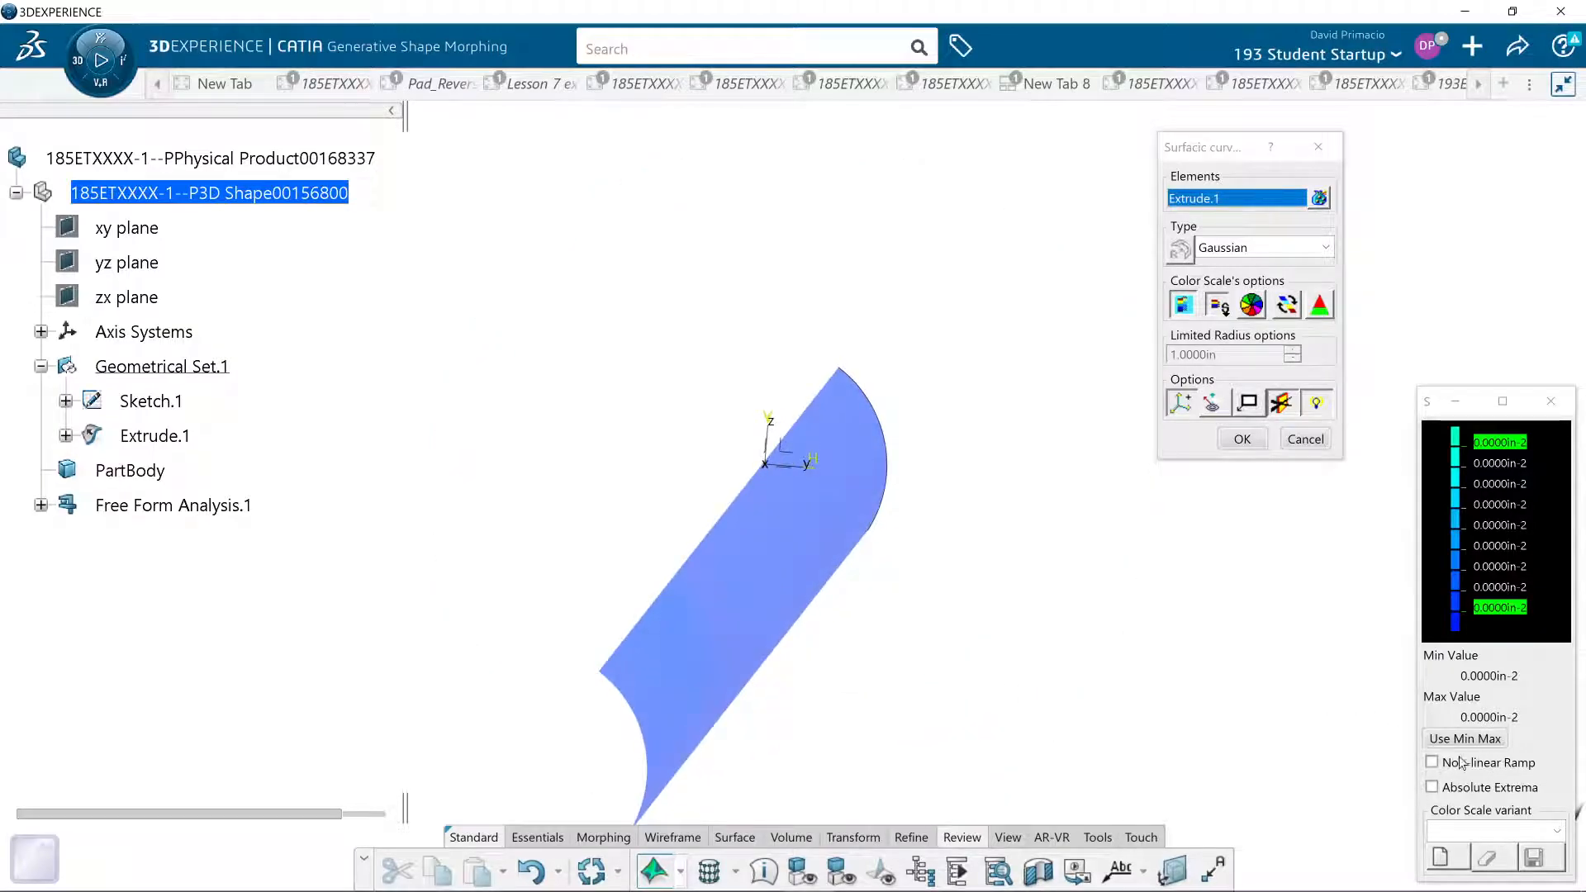
middle_drag(818, 678, 857, 616)
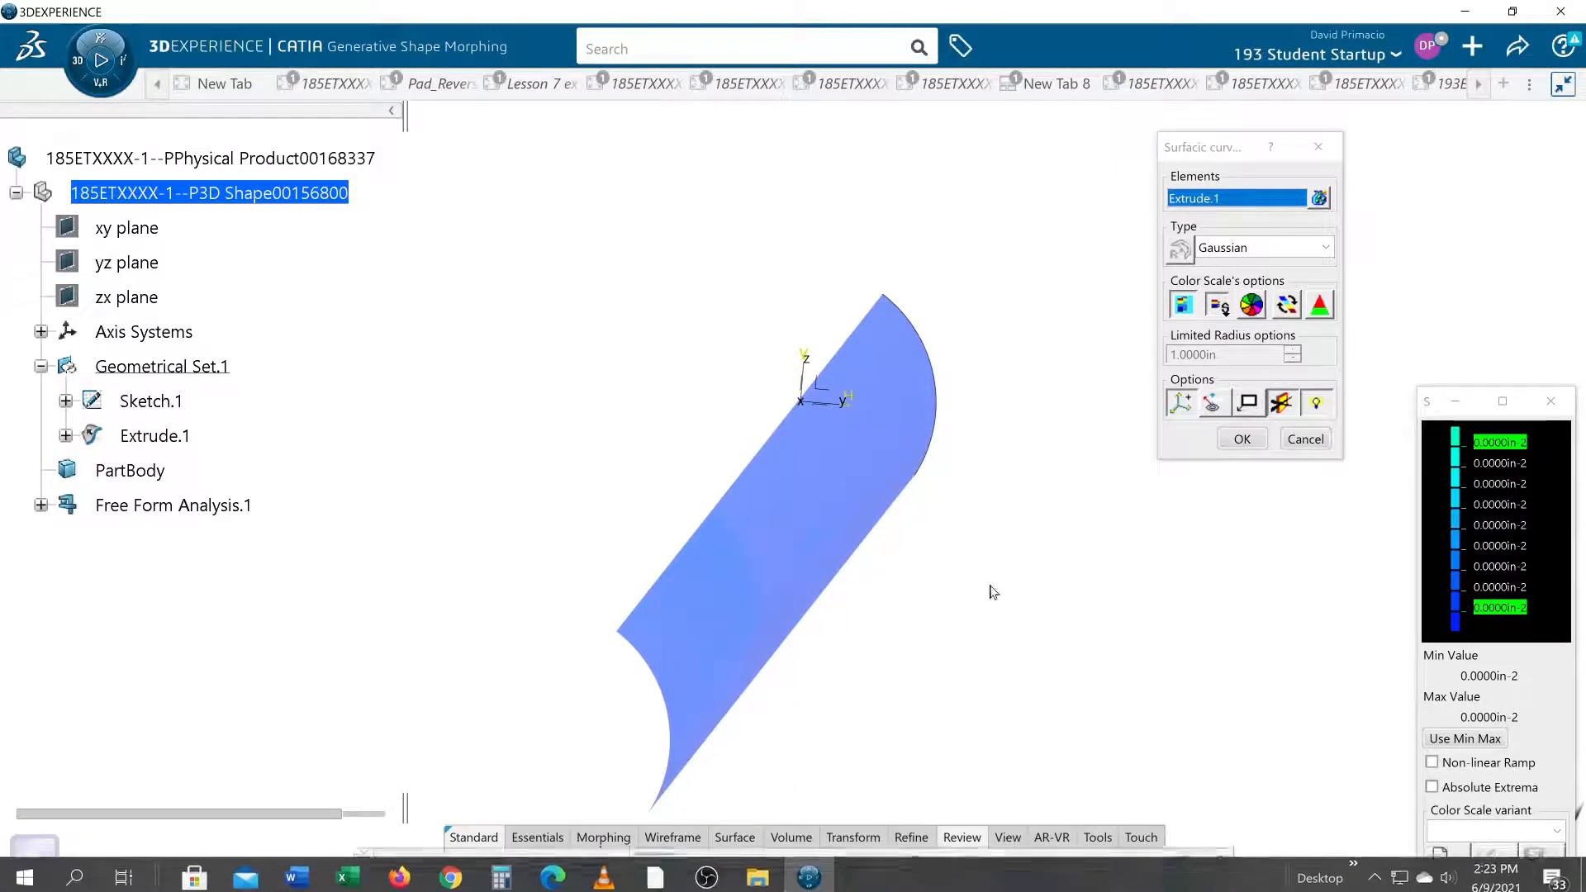
click(1244, 446)
middle_drag(1046, 620, 816, 770)
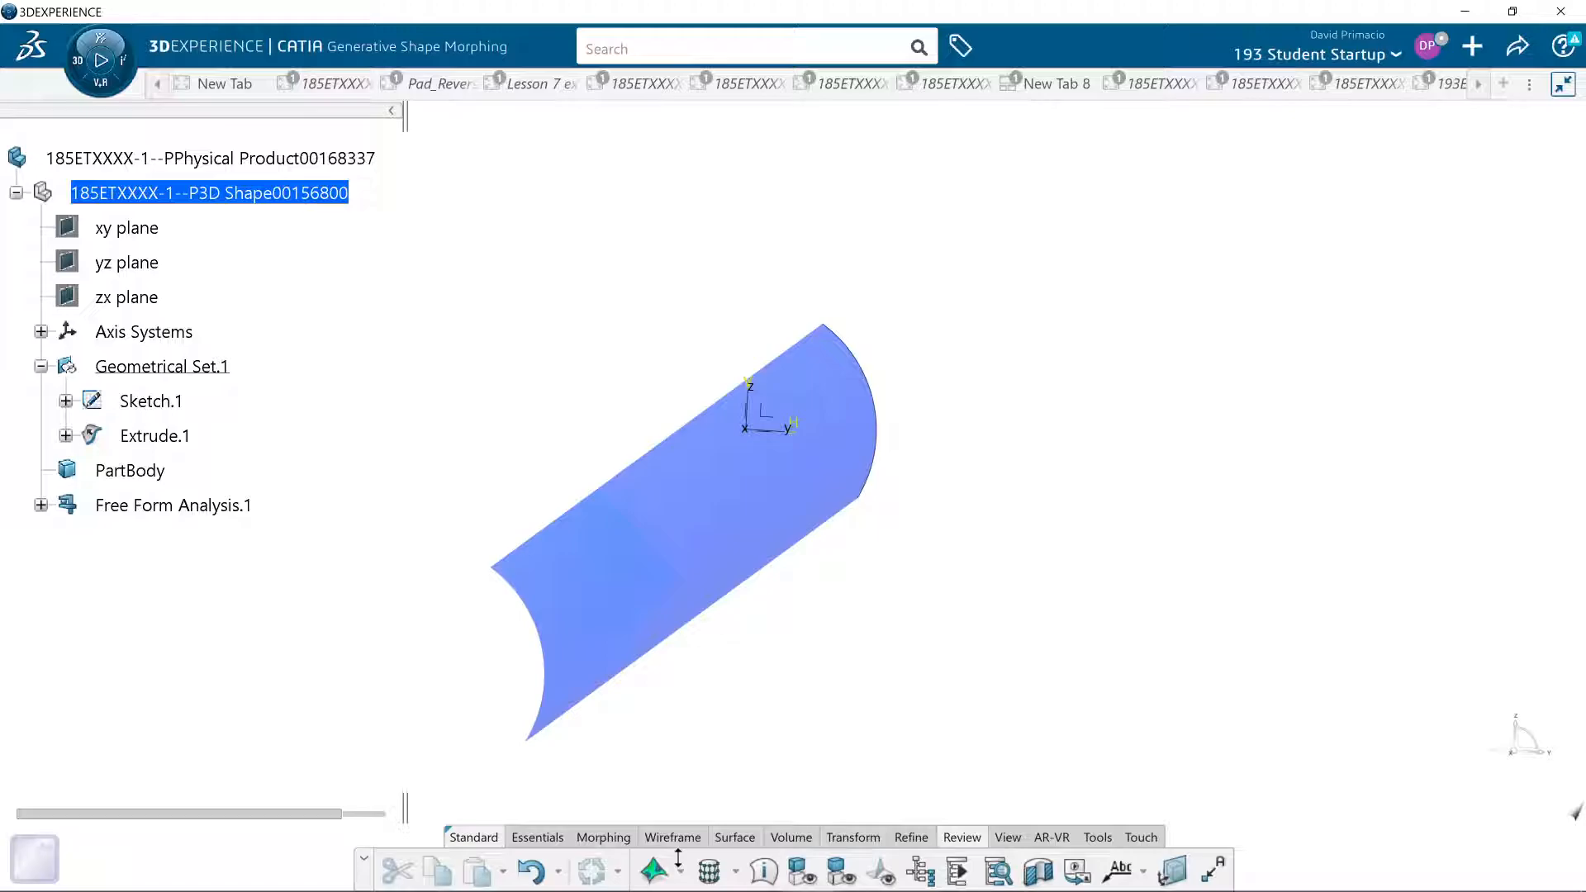
- Restart Surfacic Curvature Analysis, choose the Limited type and close it without selecting an element
click(653, 867)
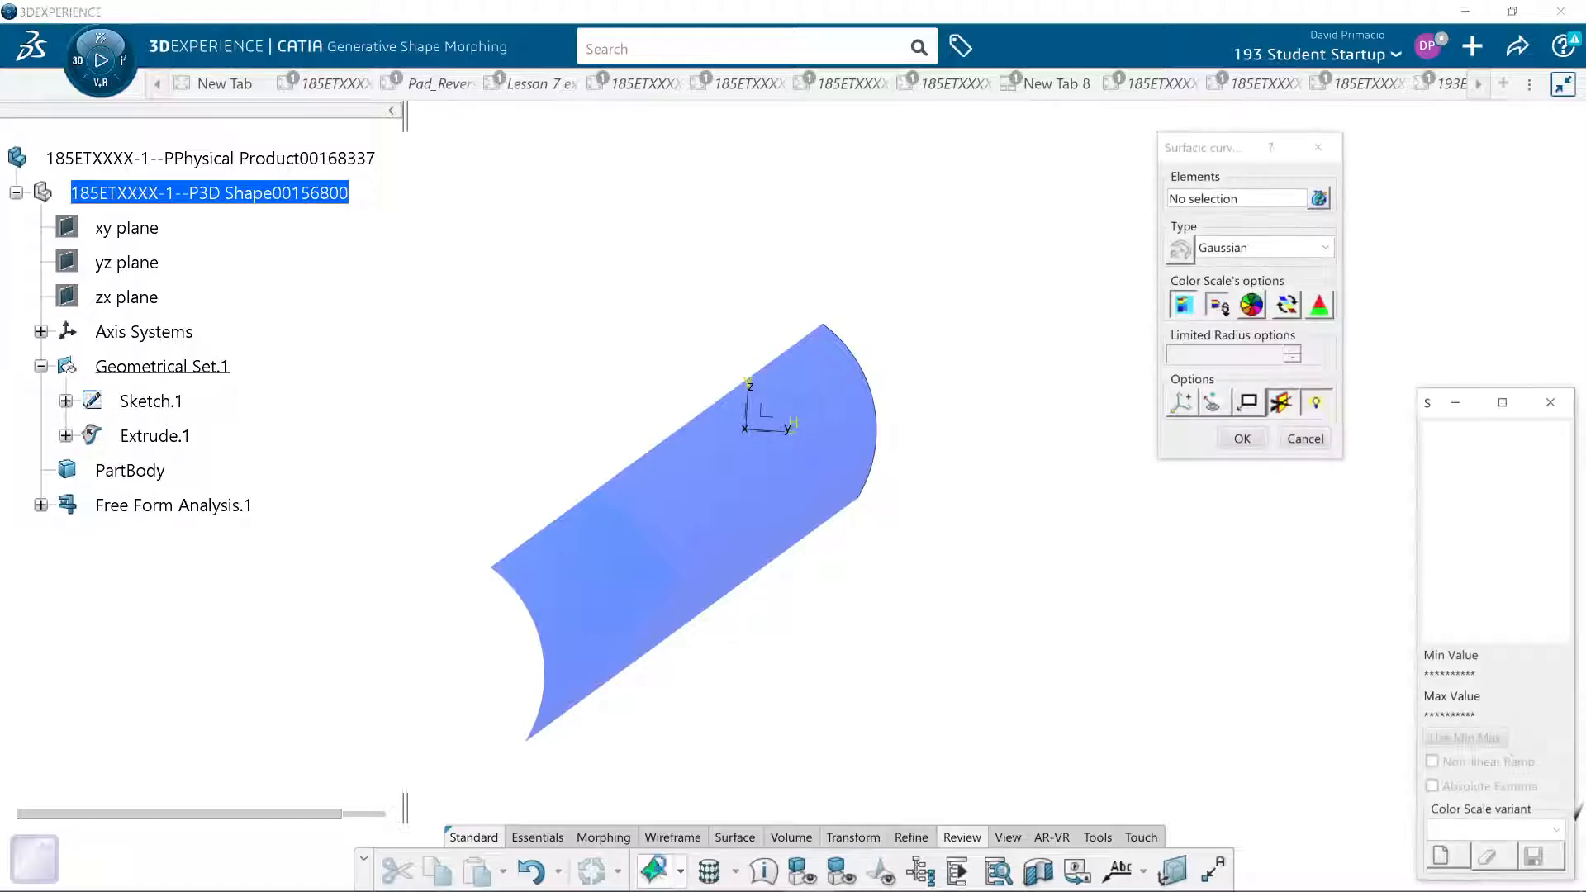
click(1280, 247)
click(1268, 373)
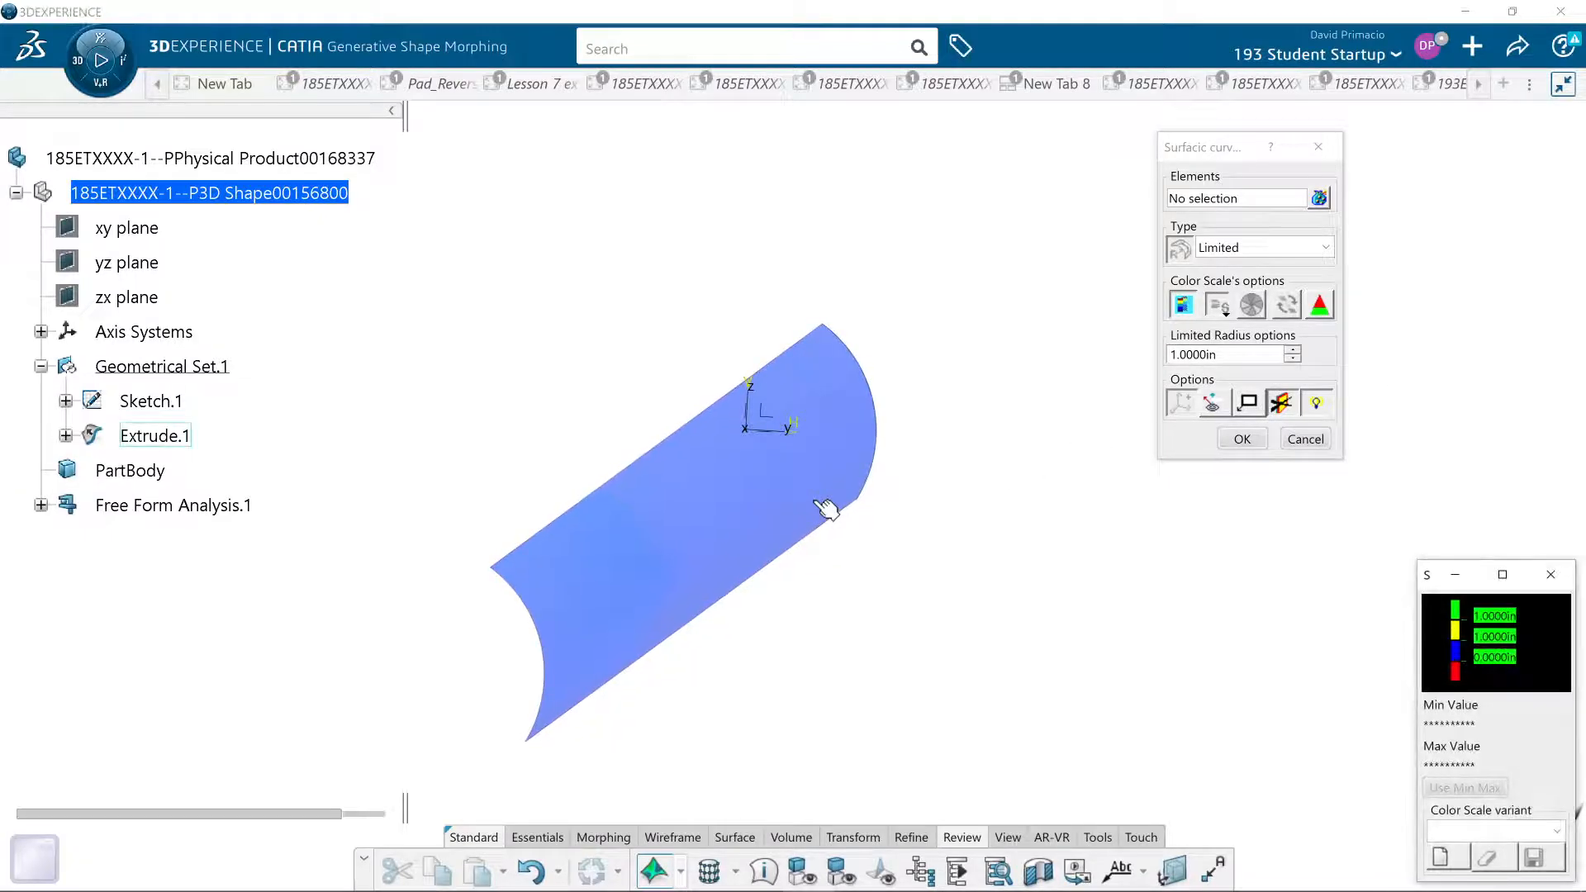
click(1242, 438)
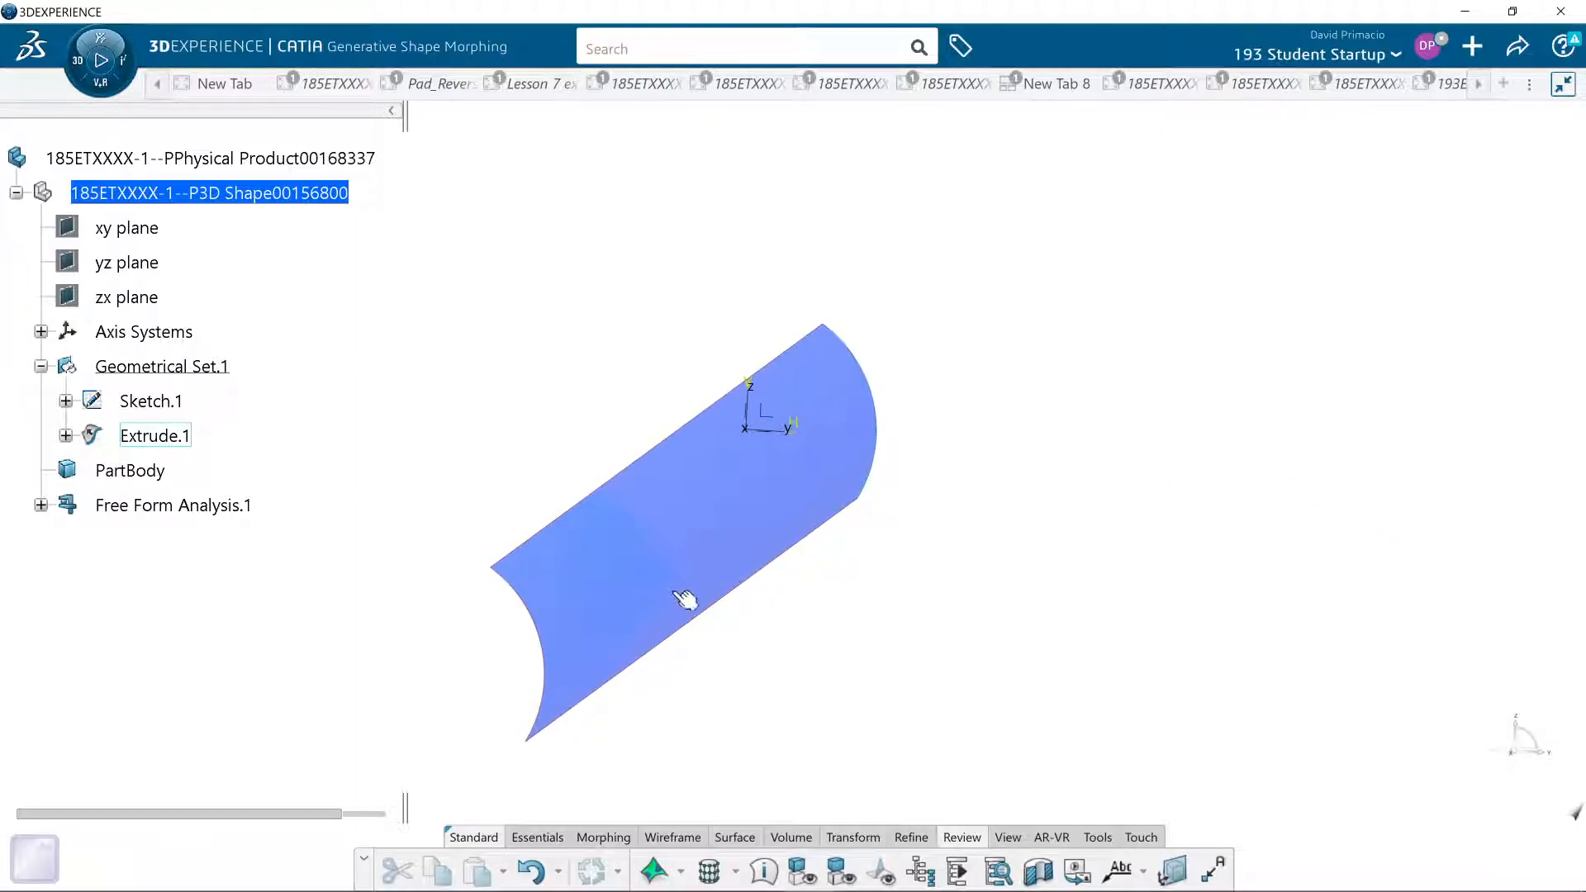
- Open the arc's sketch, Sketch.1, for editing with the view normal to the sketch plane
mouse_move(782, 633)
middle_down()
mouse_move(839, 605)
mouse_move(828, 616)
middle_up()
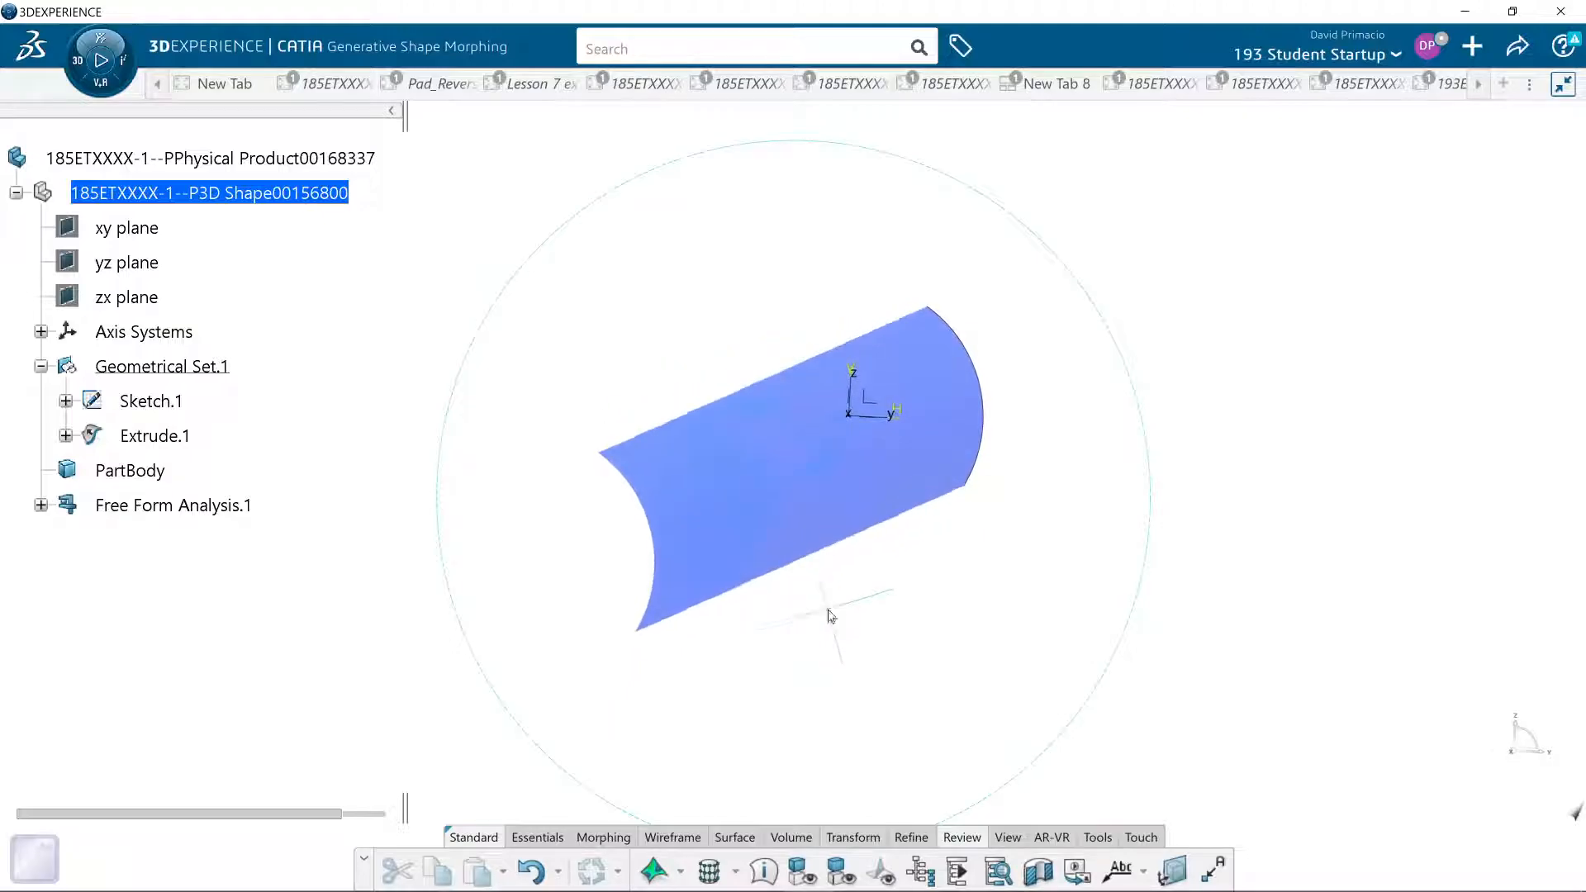
double_click(169, 403)
click(439, 832)
scroll(846, 622, up, 6)
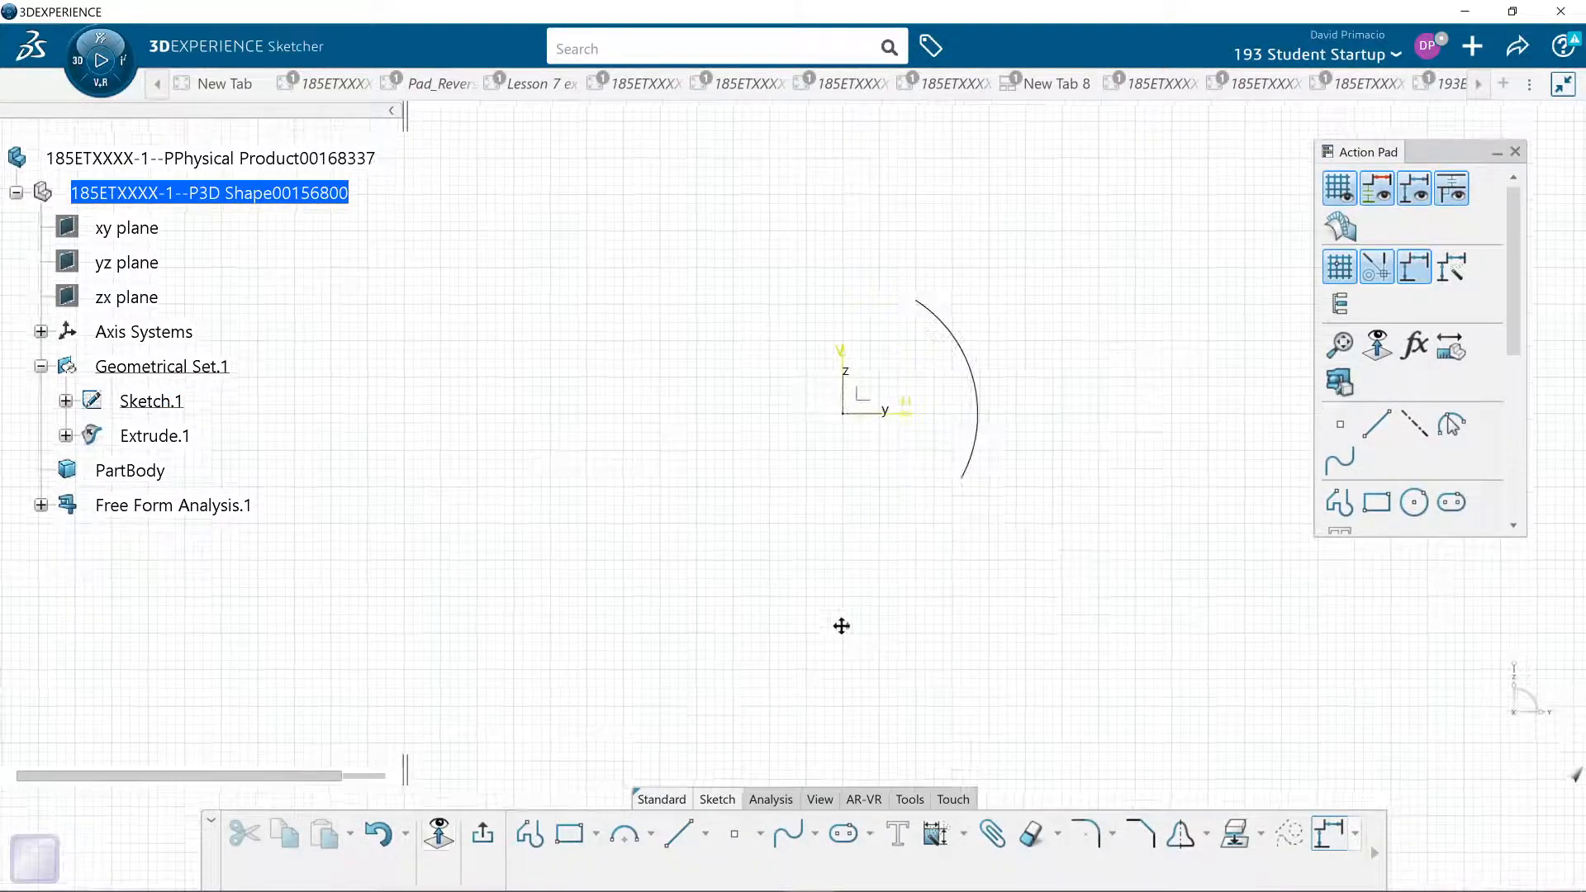
mouse_move(1151, 261)
middle_down()
mouse_move(842, 495)
mouse_move(775, 527)
middle_up()
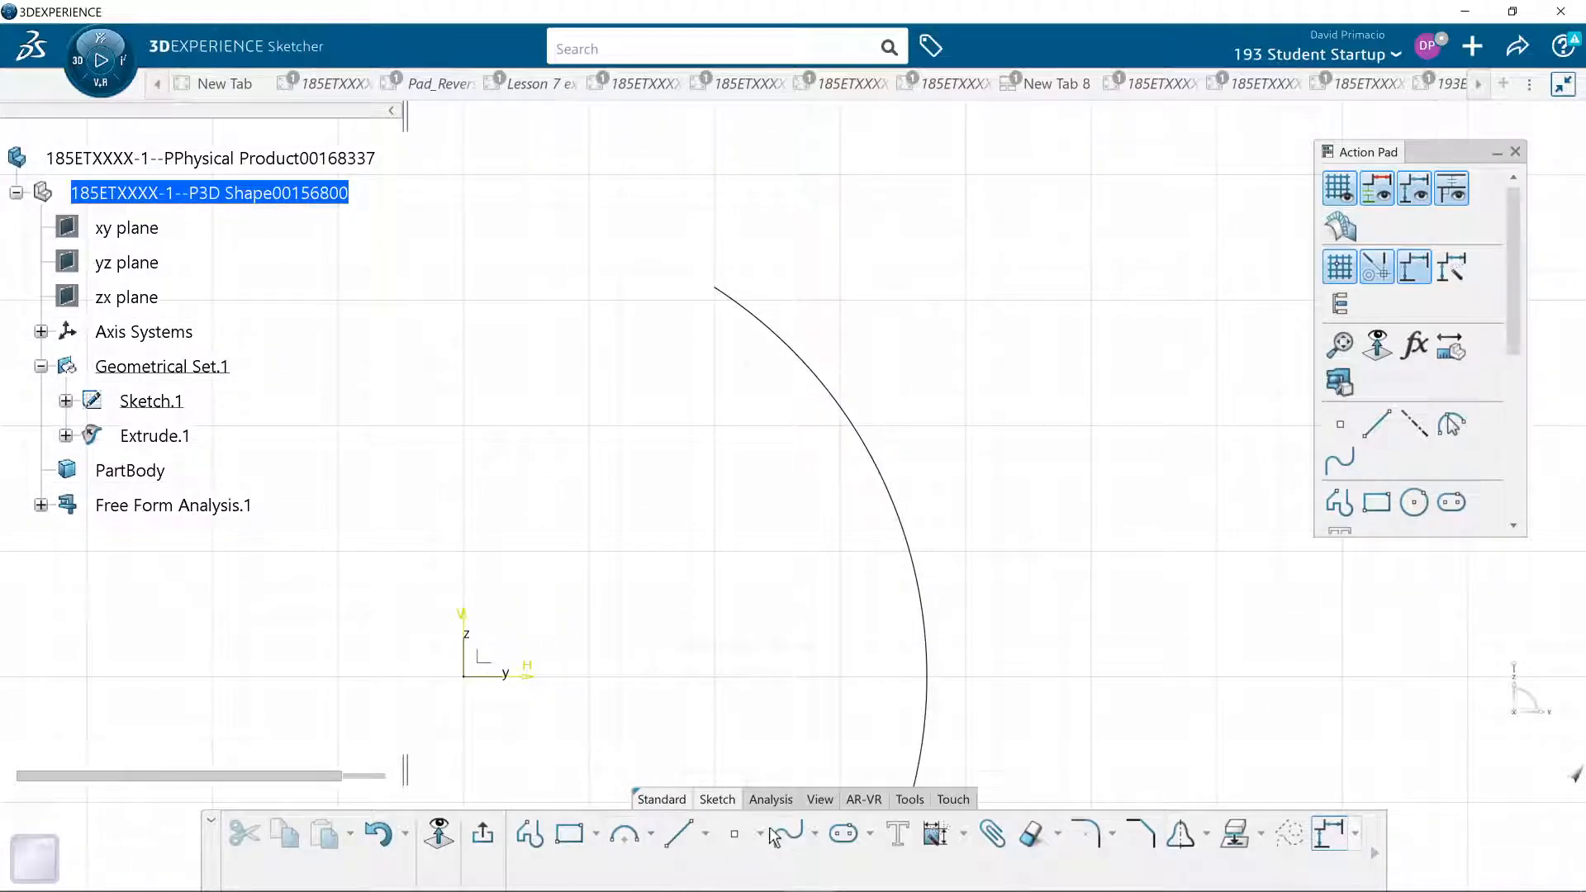
- Create 1 new point at the middle of the arc with Equidistant Points
click(759, 832)
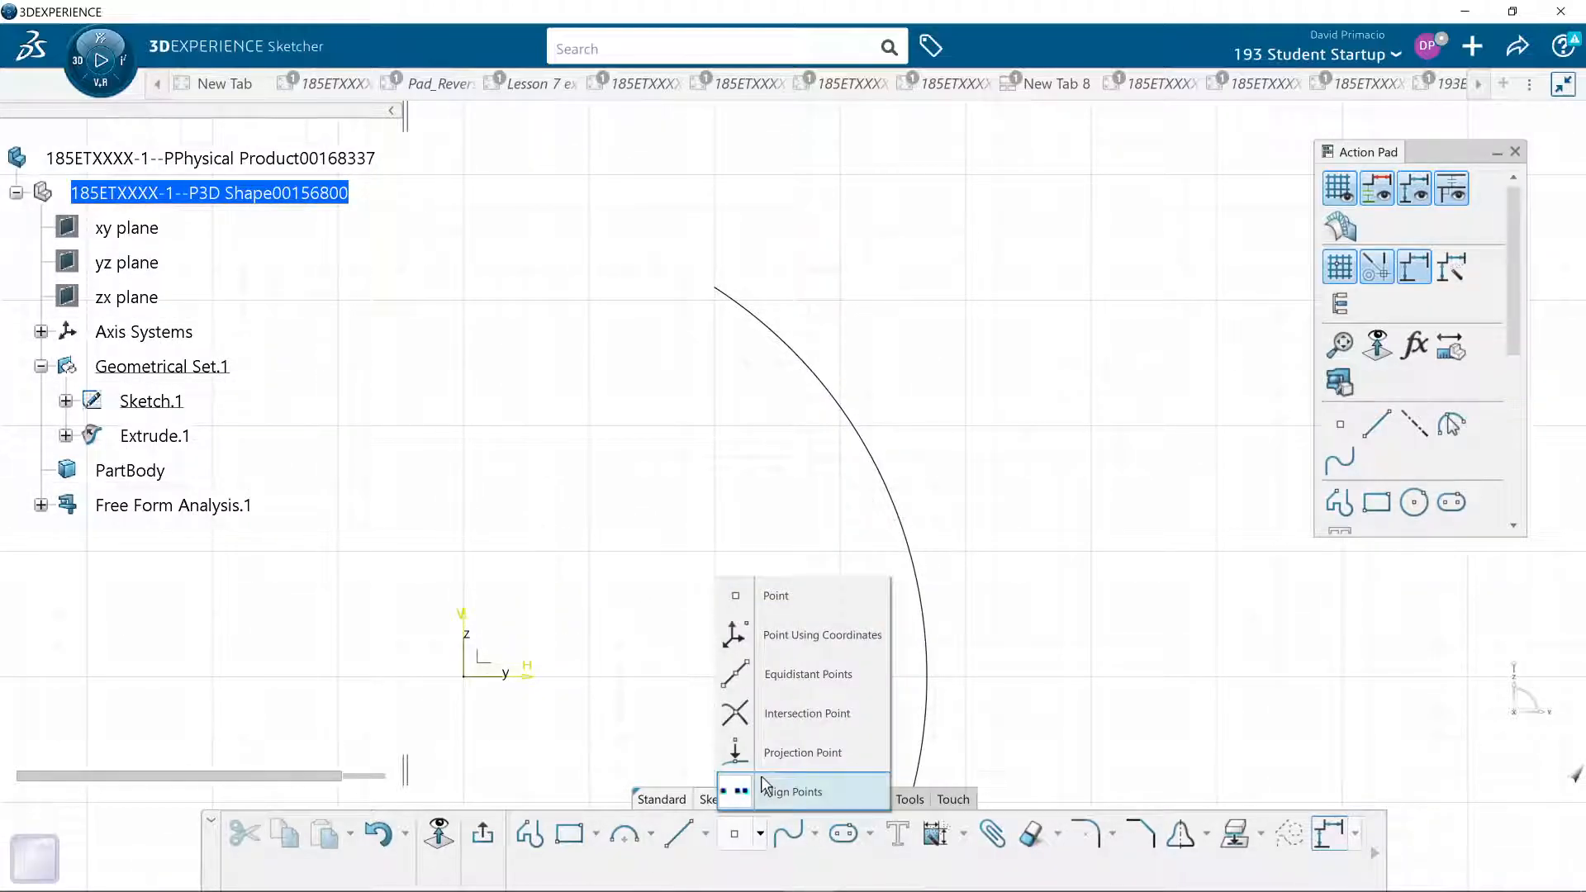
click(726, 672)
middle_drag(737, 640, 676, 585)
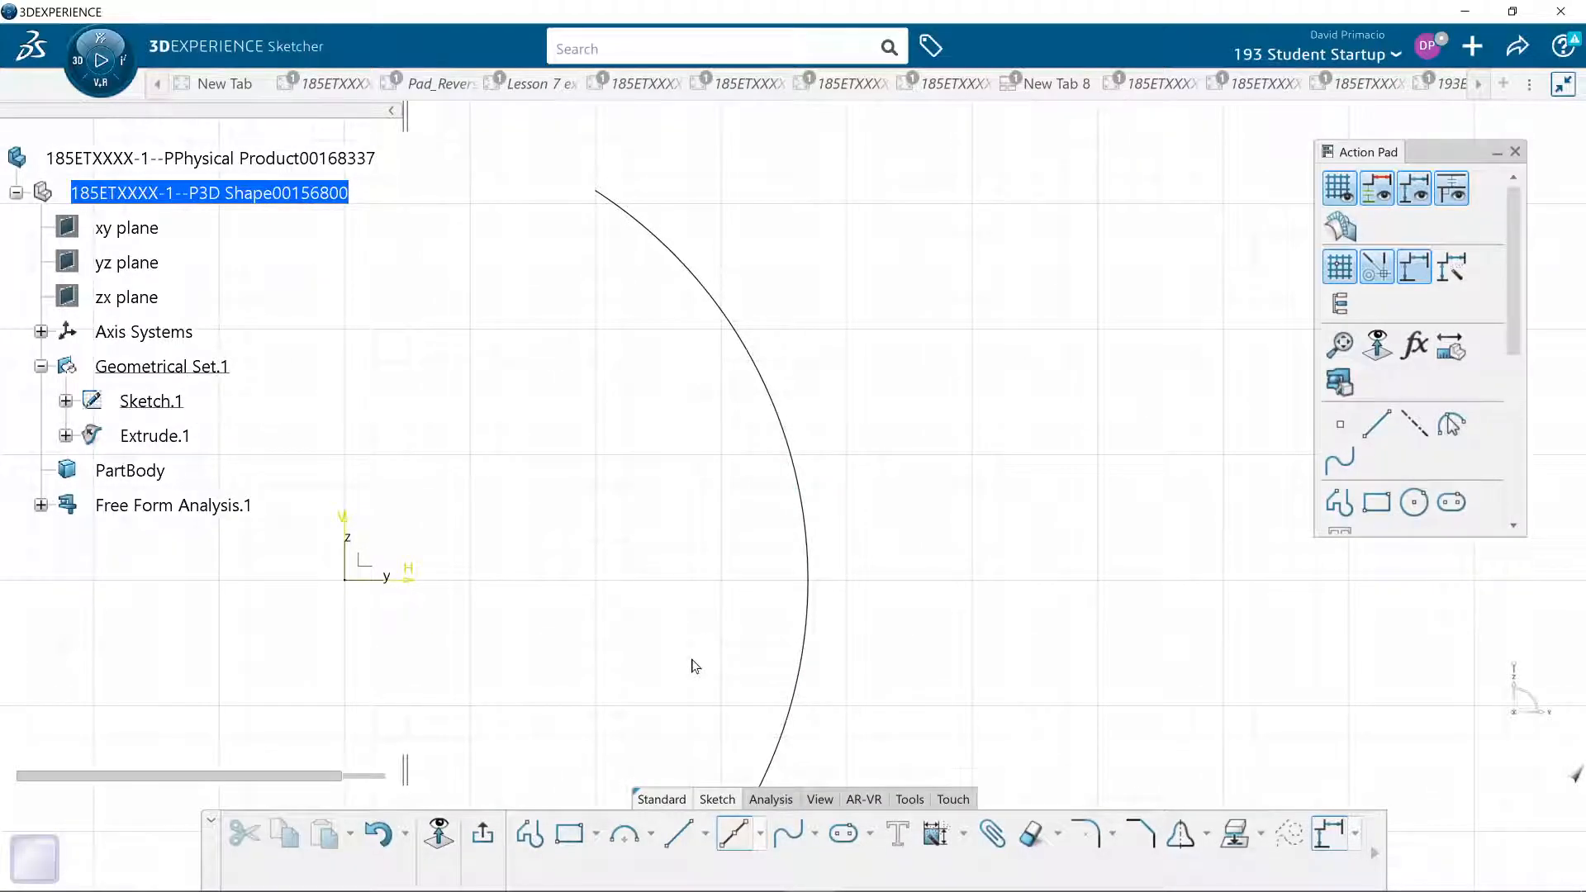
click(809, 658)
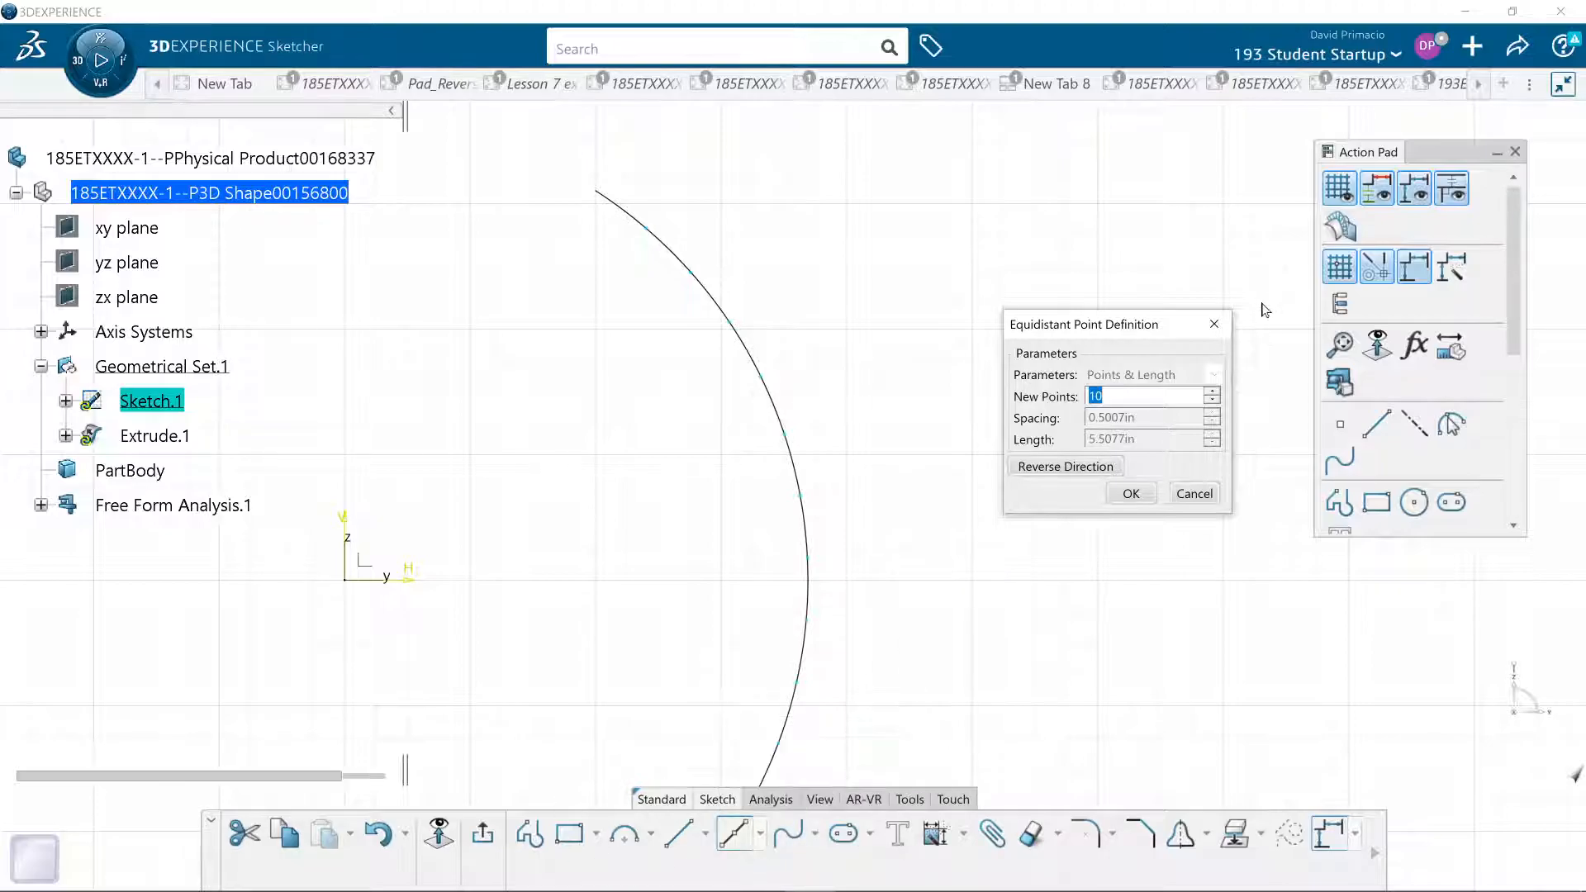
text(1)
click(1130, 494)
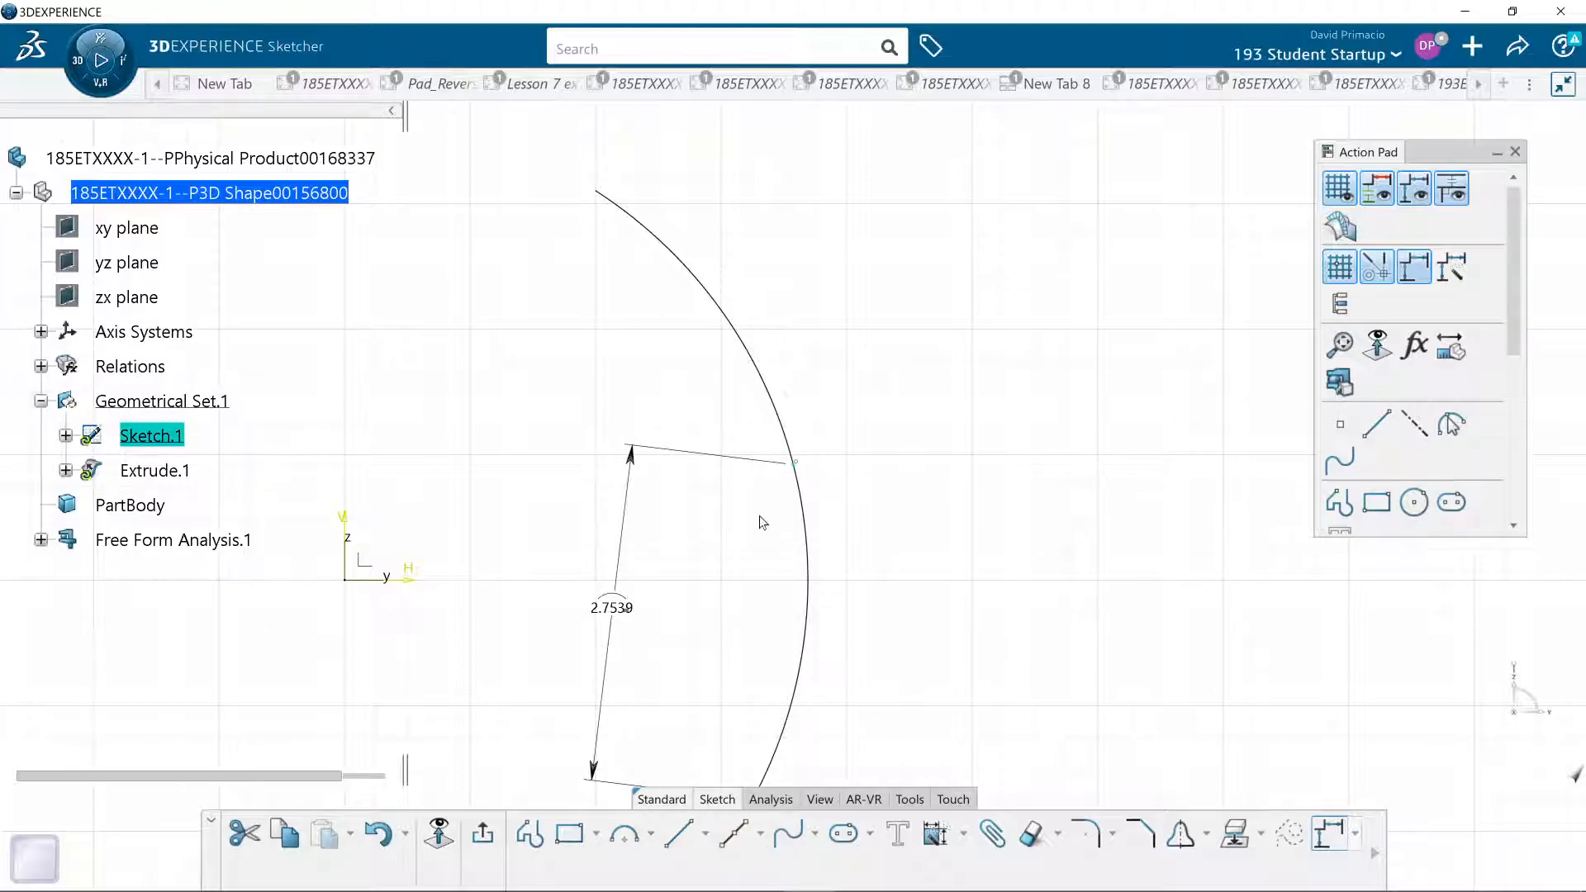
click(679, 588)
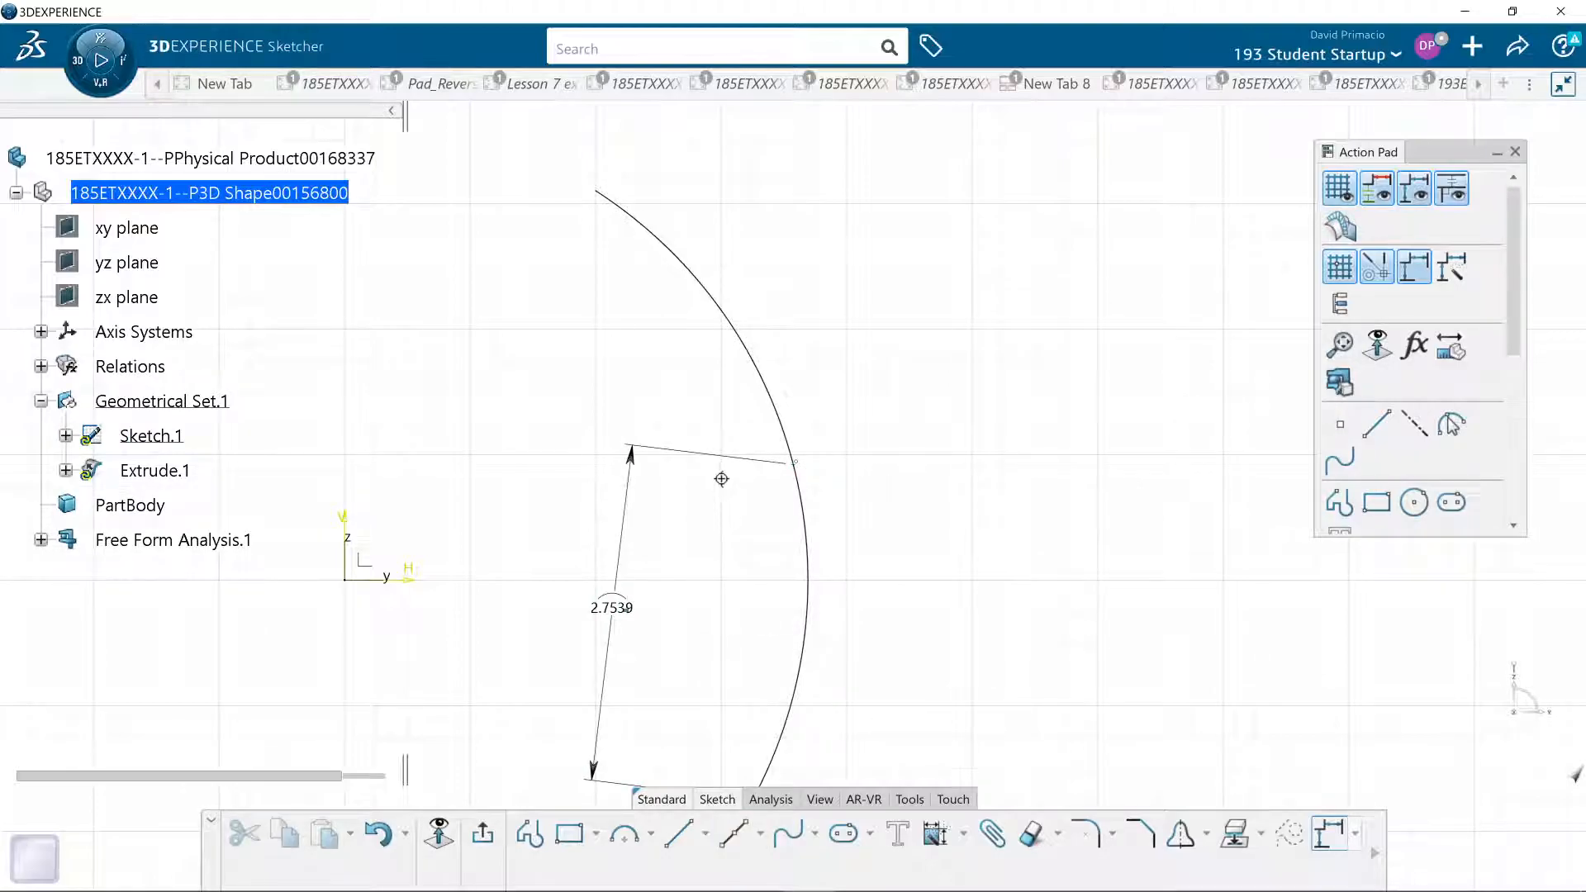
- Apply Equidistant Points to the arc again and try distributions of 6, 25 and 50 new points
mouse_move(715, 549)
middle_down()
mouse_move(718, 527)
mouse_move(687, 511)
mouse_move(689, 532)
middle_up()
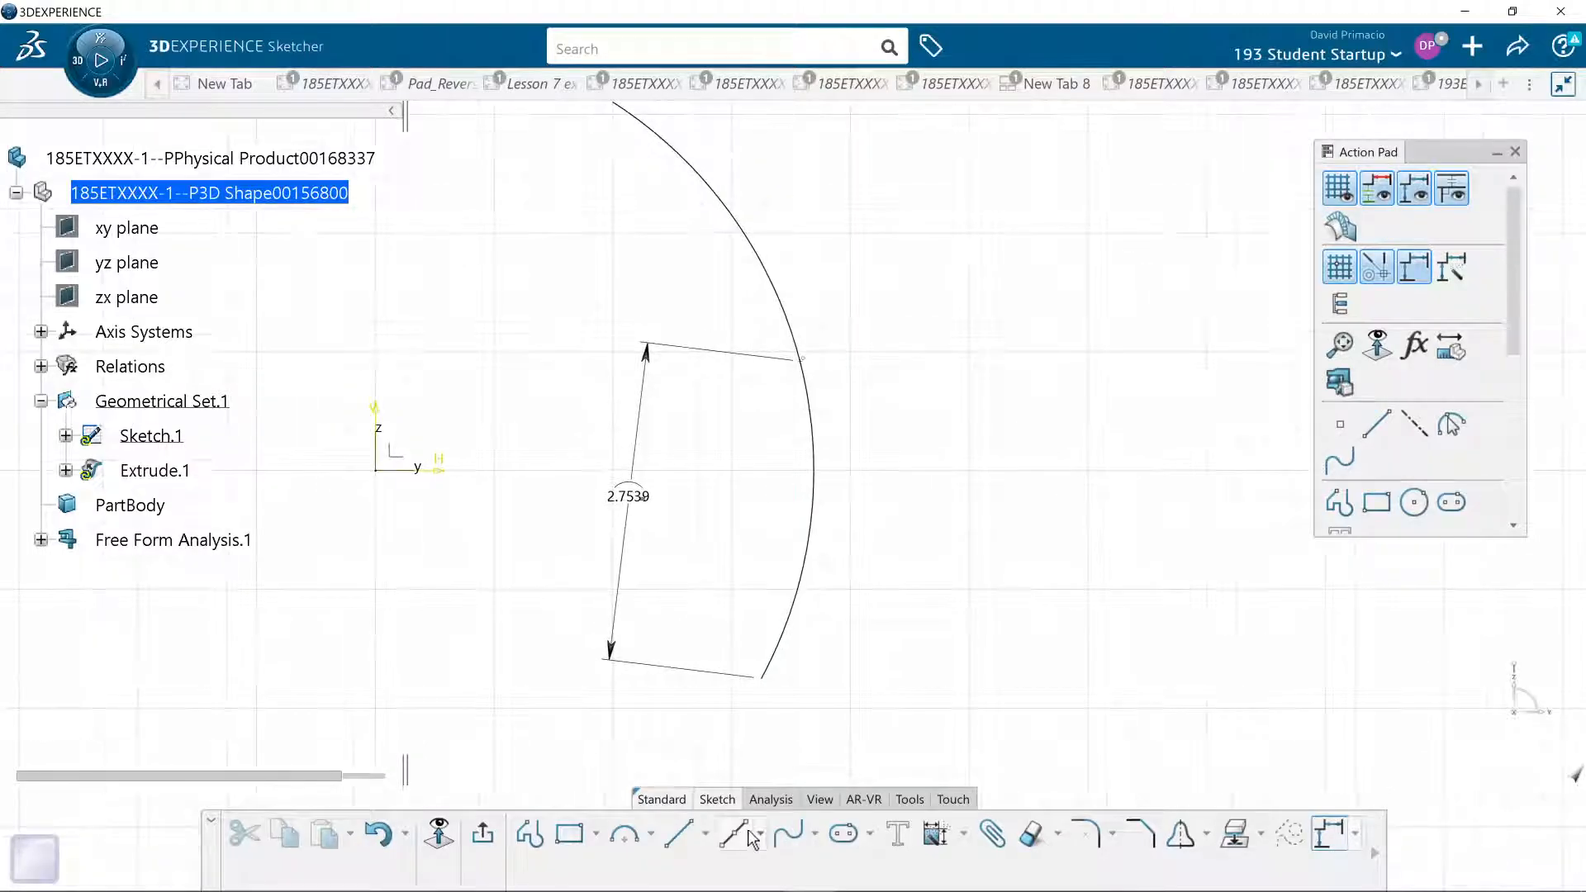
click(758, 834)
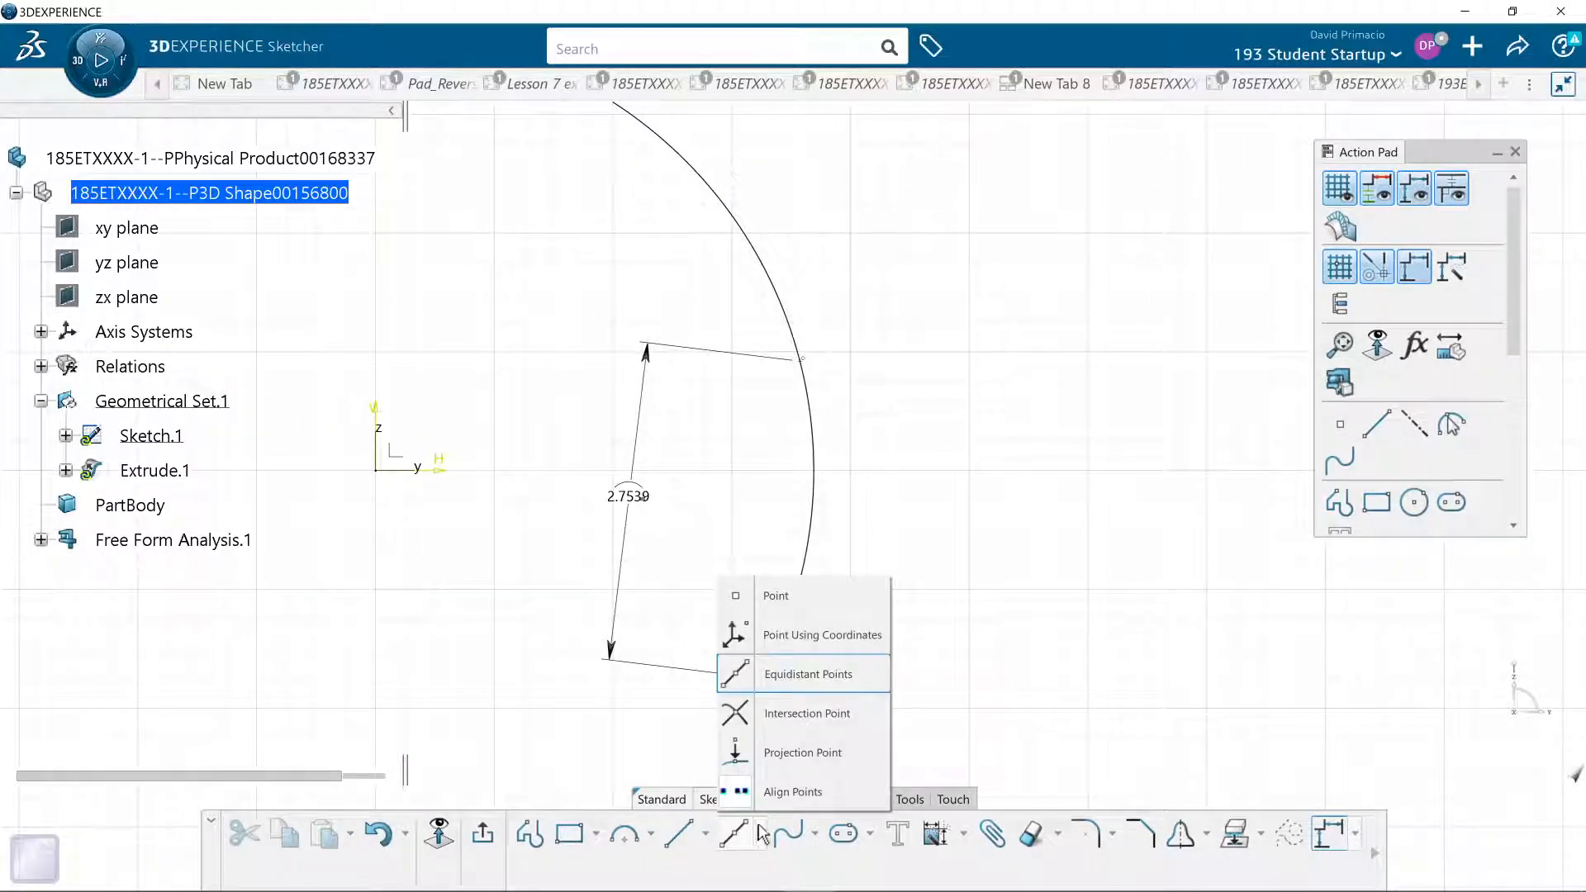
click(775, 694)
mouse_move(885, 506)
middle_down()
mouse_move(885, 683)
mouse_move(836, 656)
middle_up()
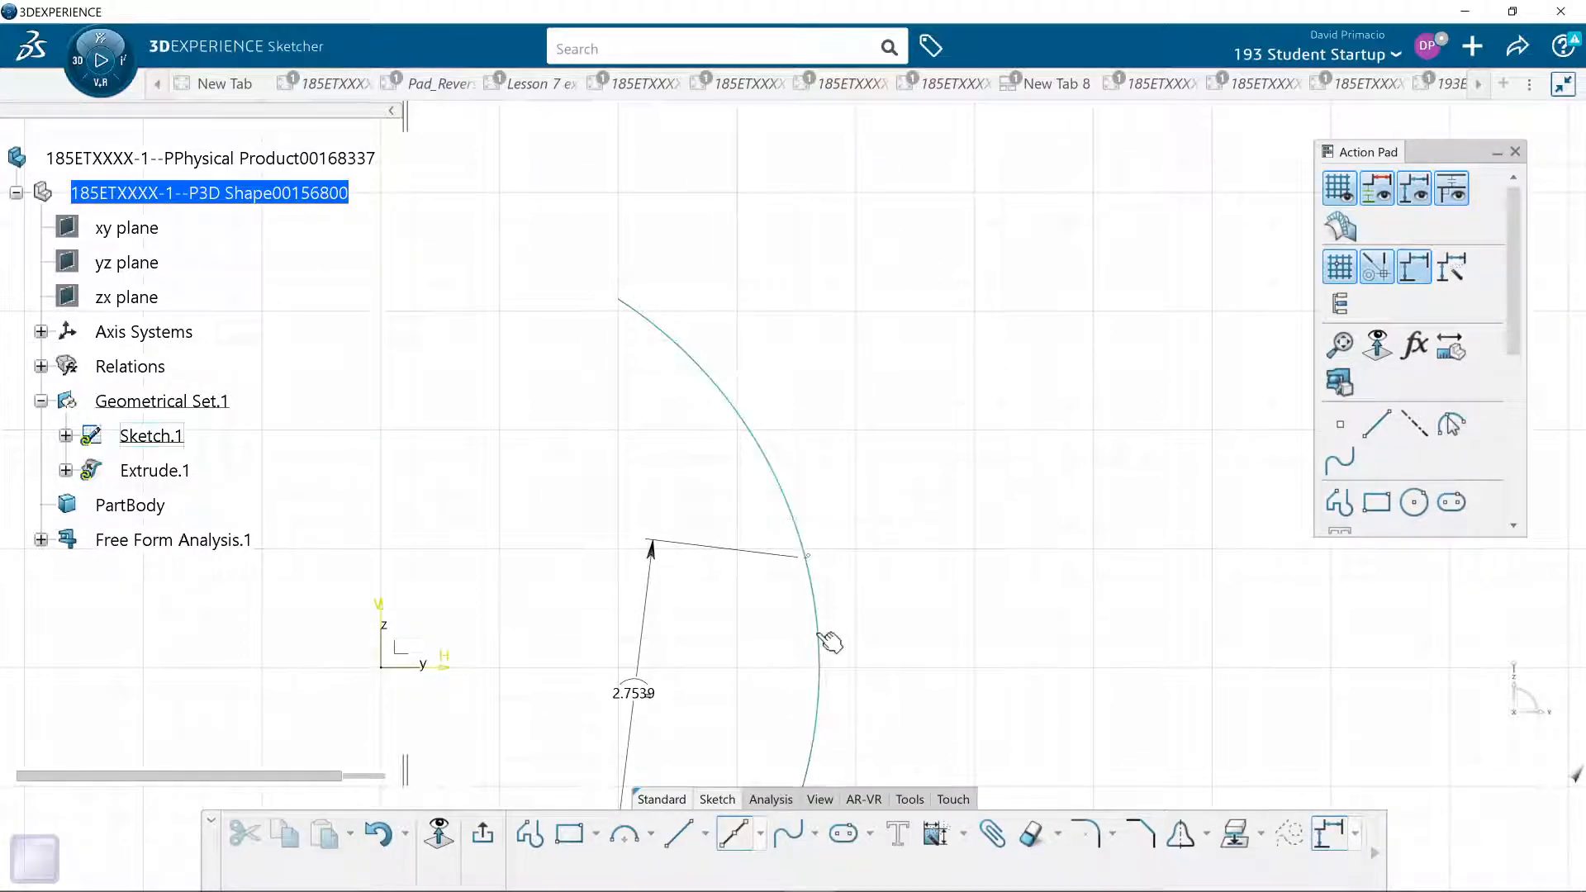
click(819, 634)
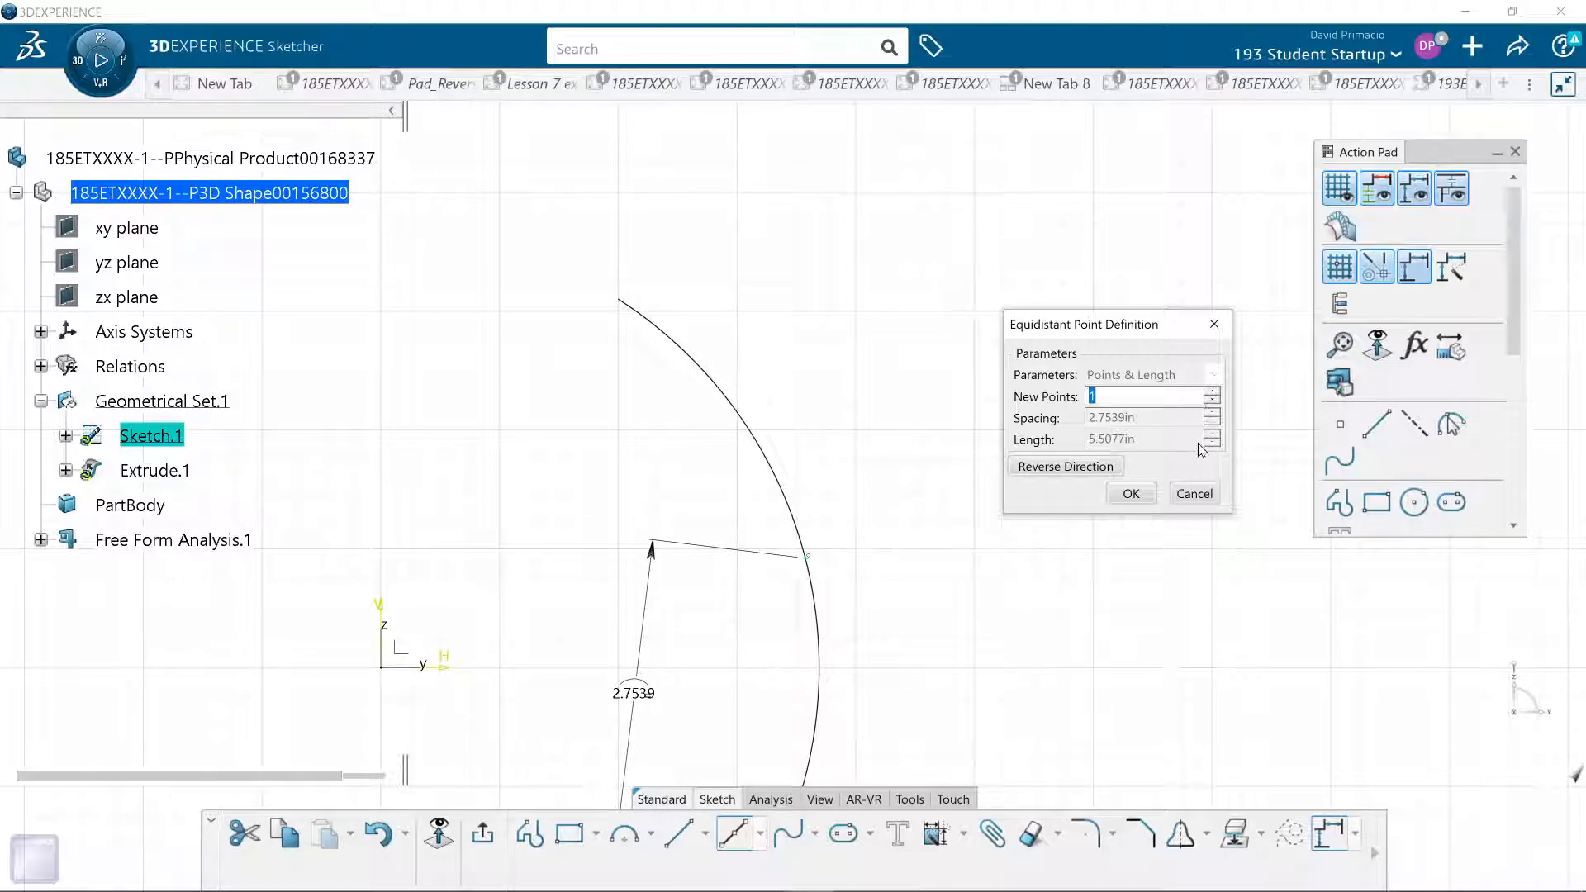
click(1213, 394)
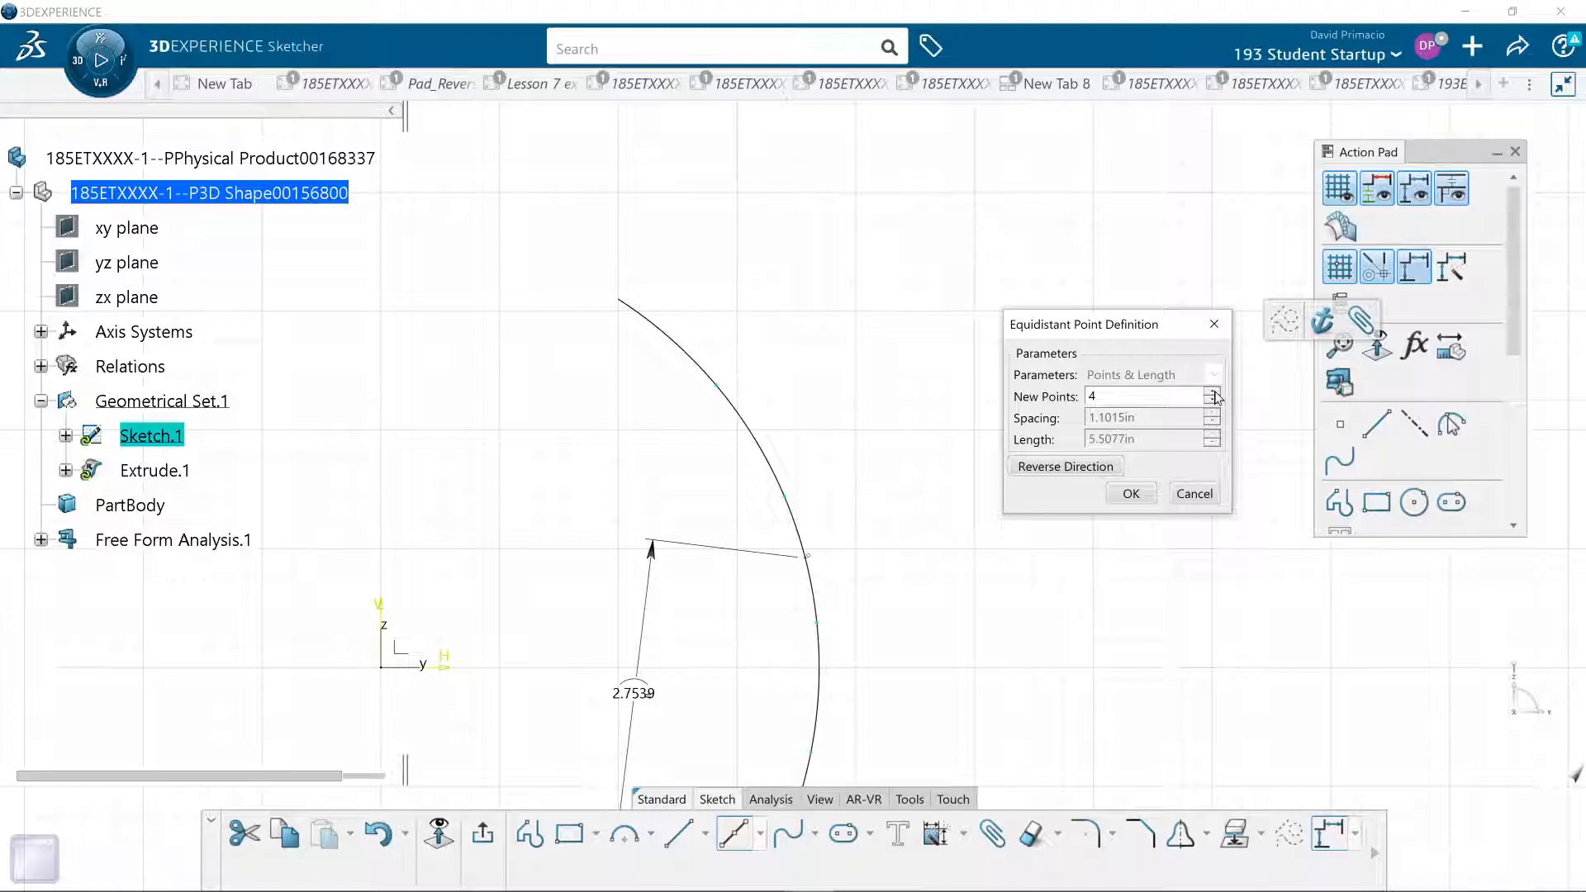
click(1211, 393)
click(1211, 393)
drag(1111, 400, 1066, 399)
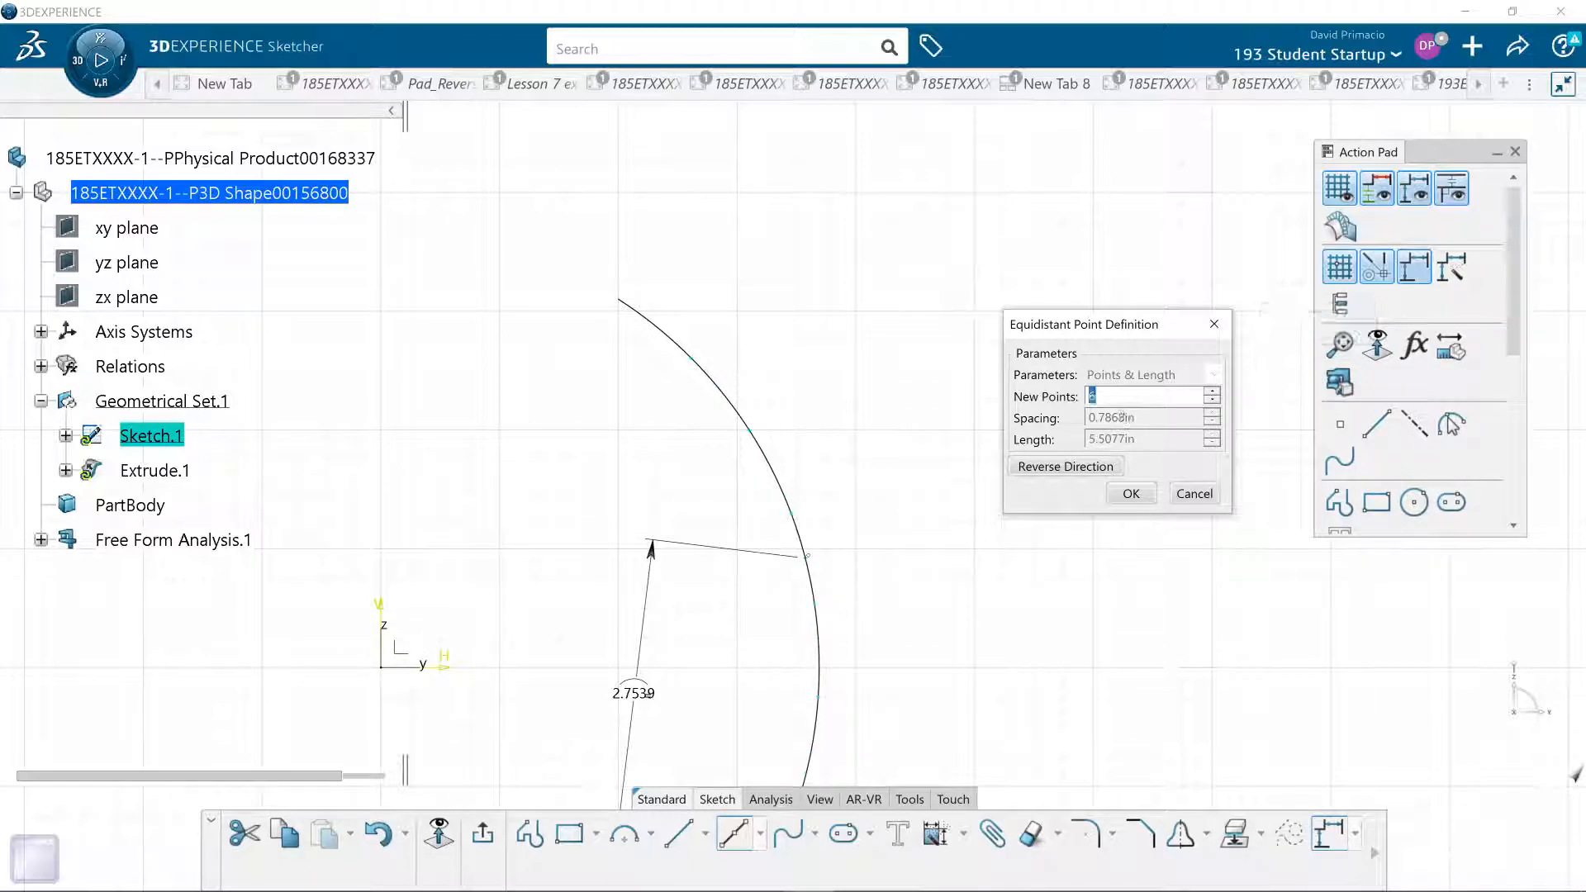
text(25)
drag(1102, 396, 973, 400)
text(50)
key(Tab)
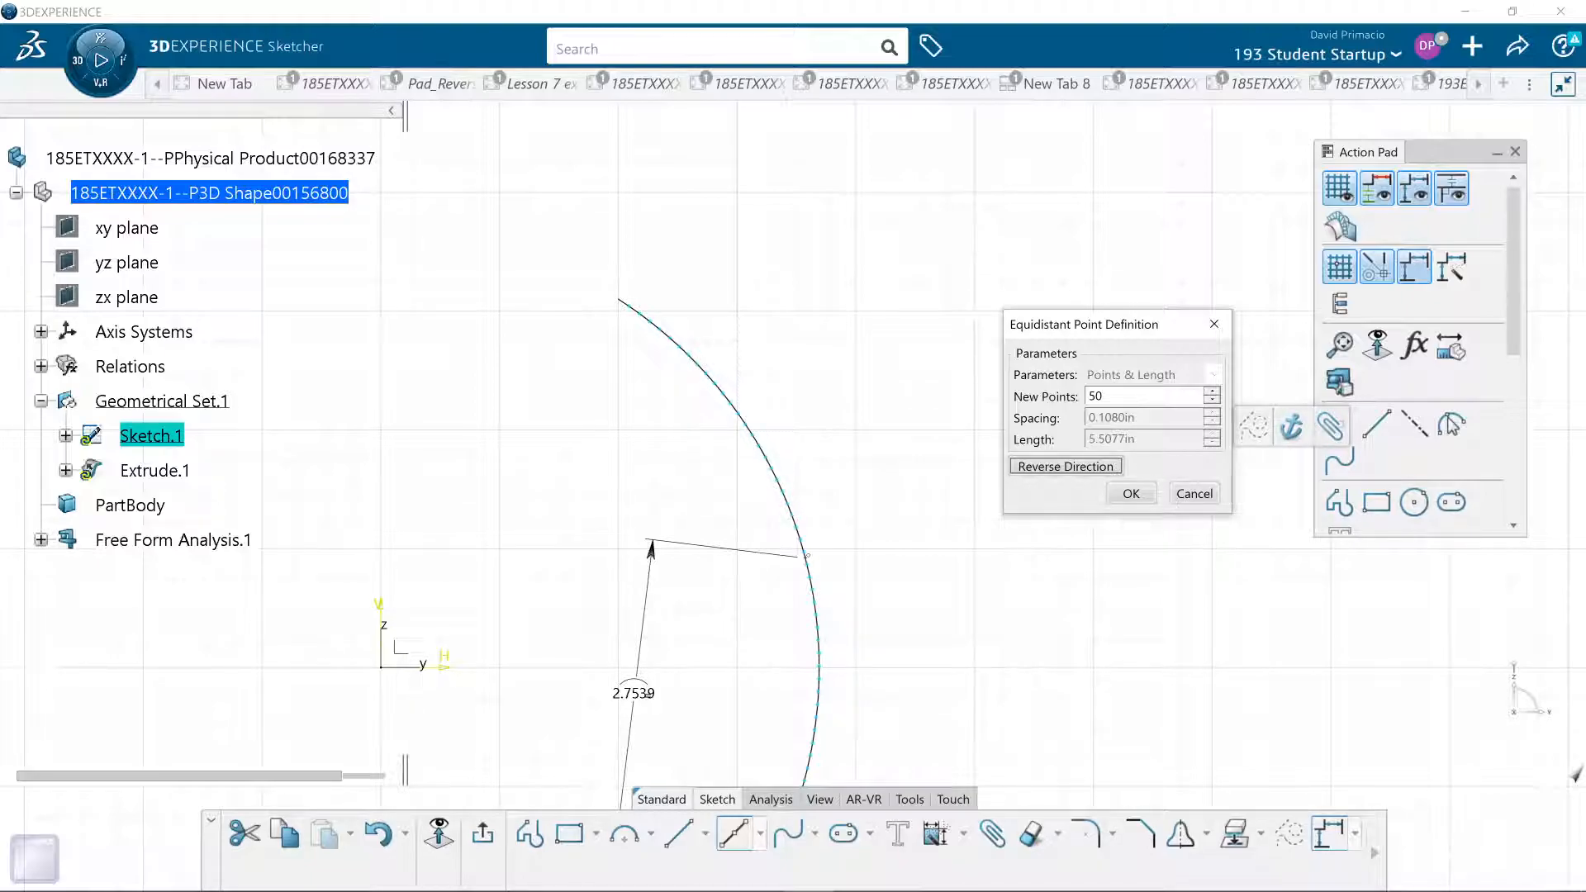
- Set the number of new equidistant points to 75 and create them along the arc
drag(1105, 396, 1026, 406)
text(7)
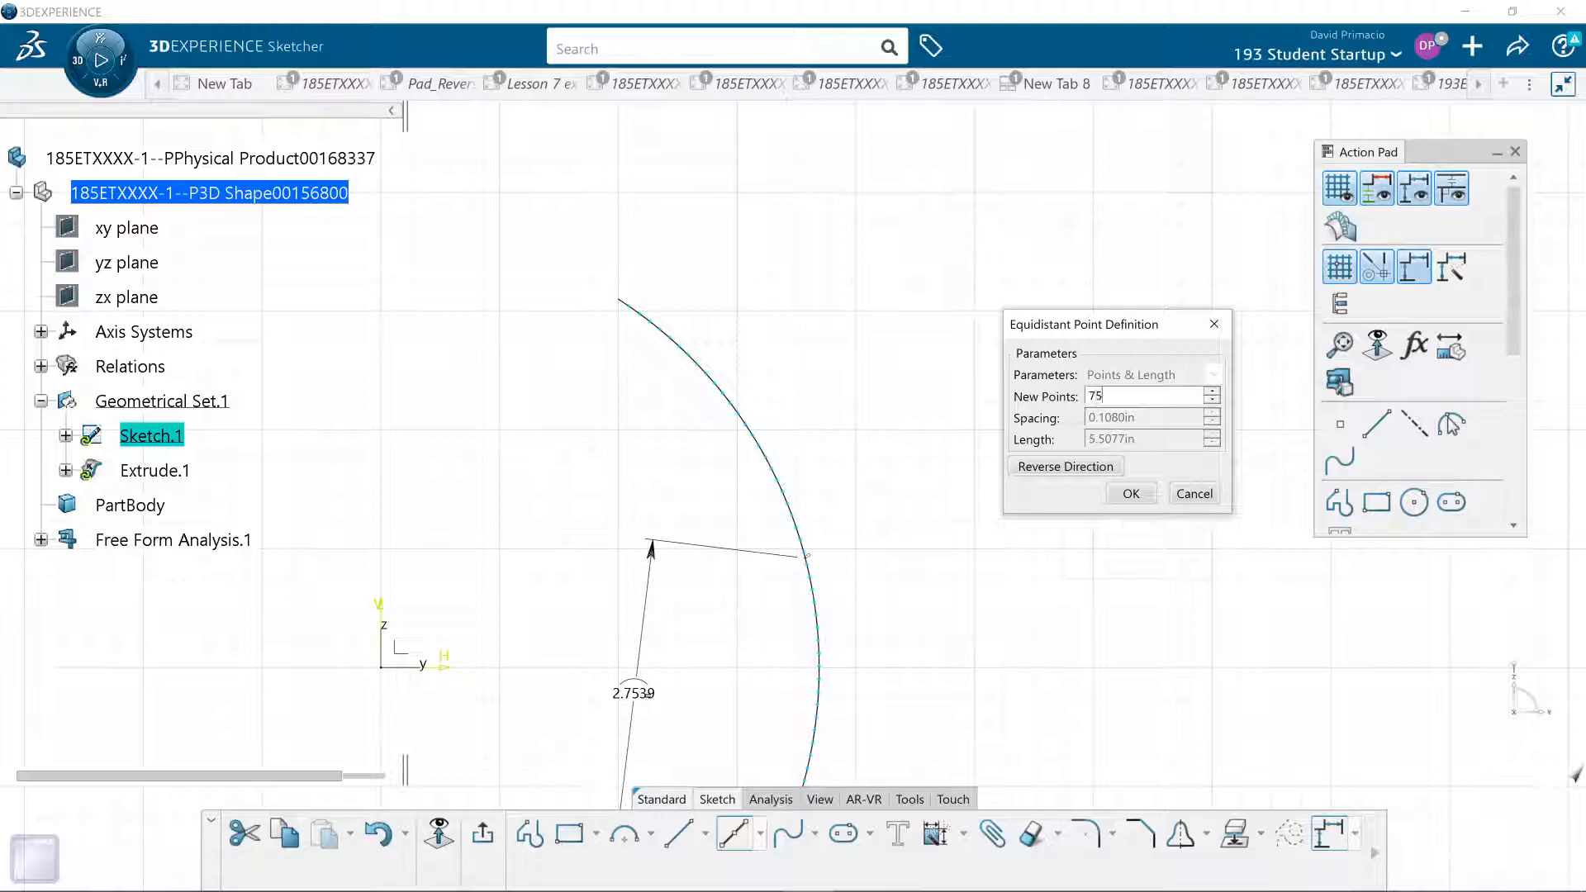
key(Tab)
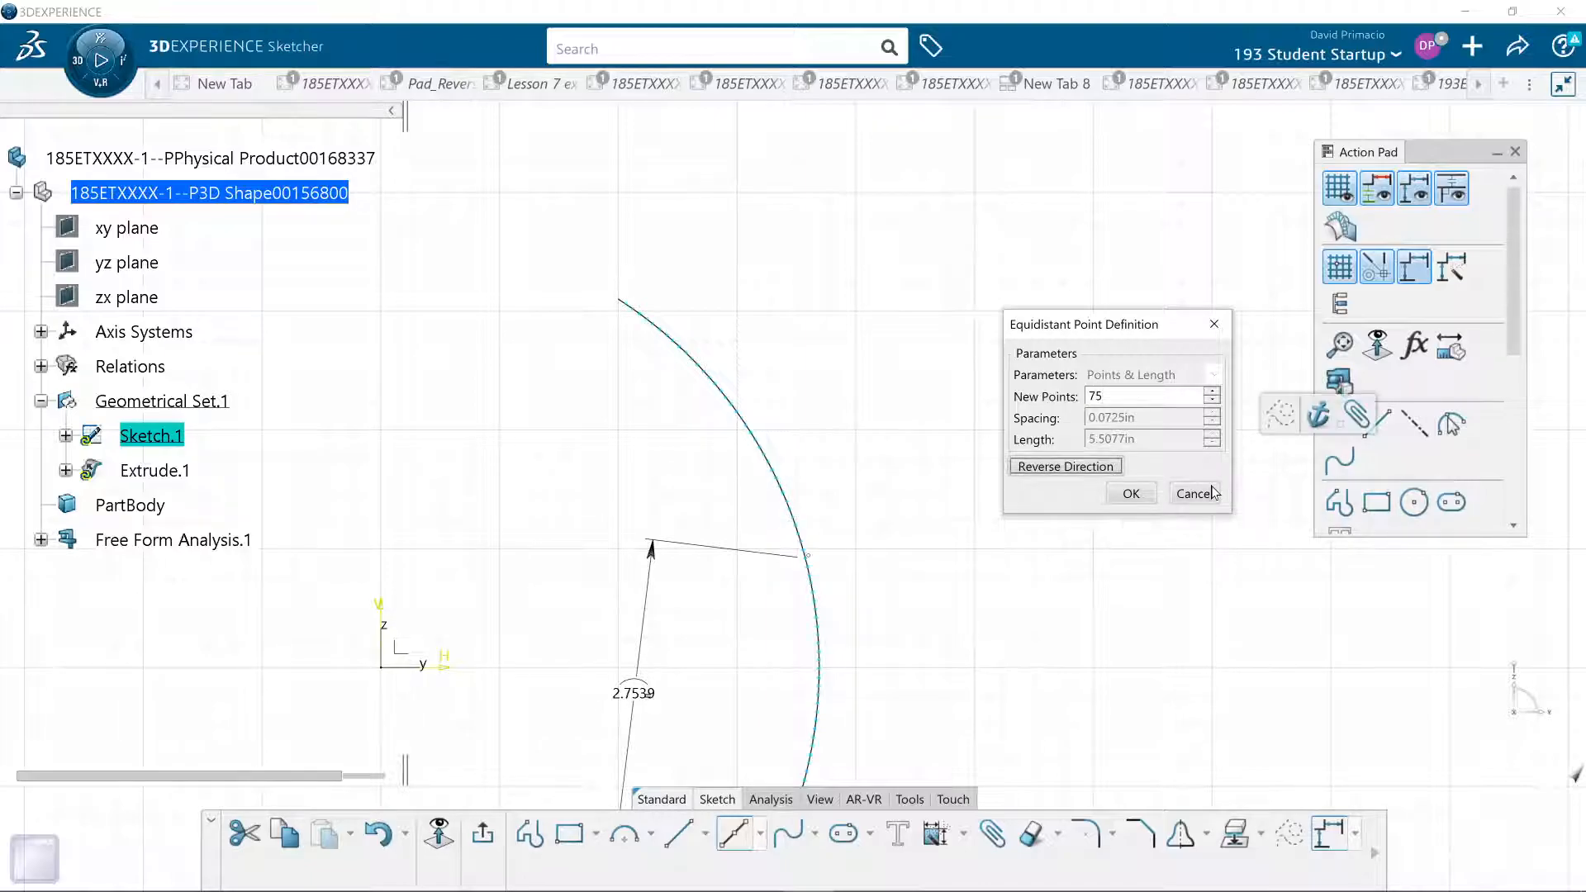
click(1125, 494)
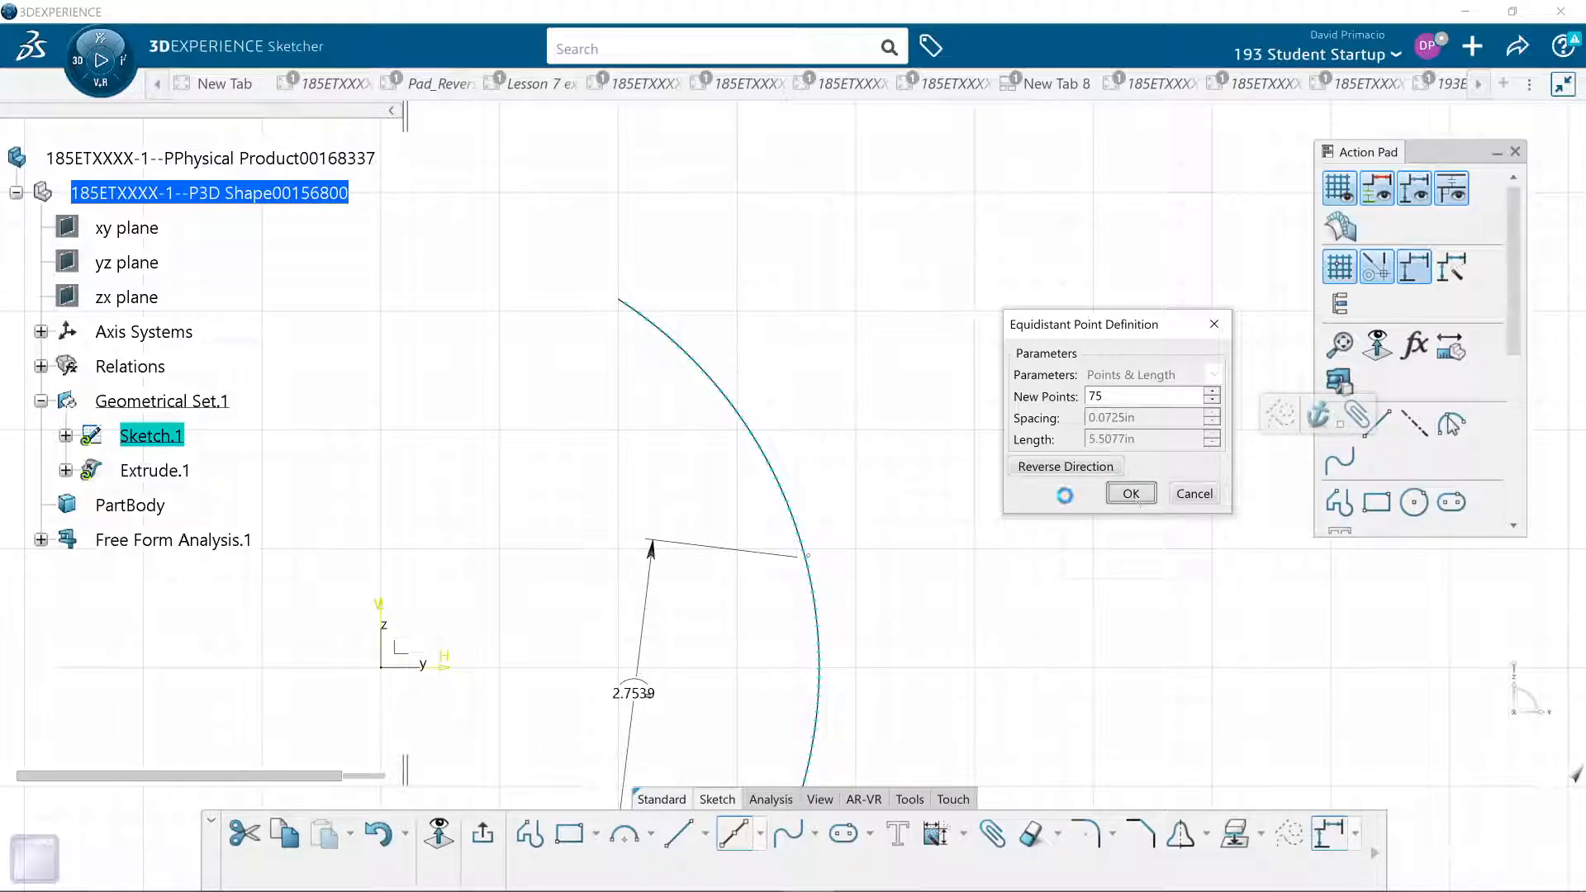
scroll(880, 588, up, 3)
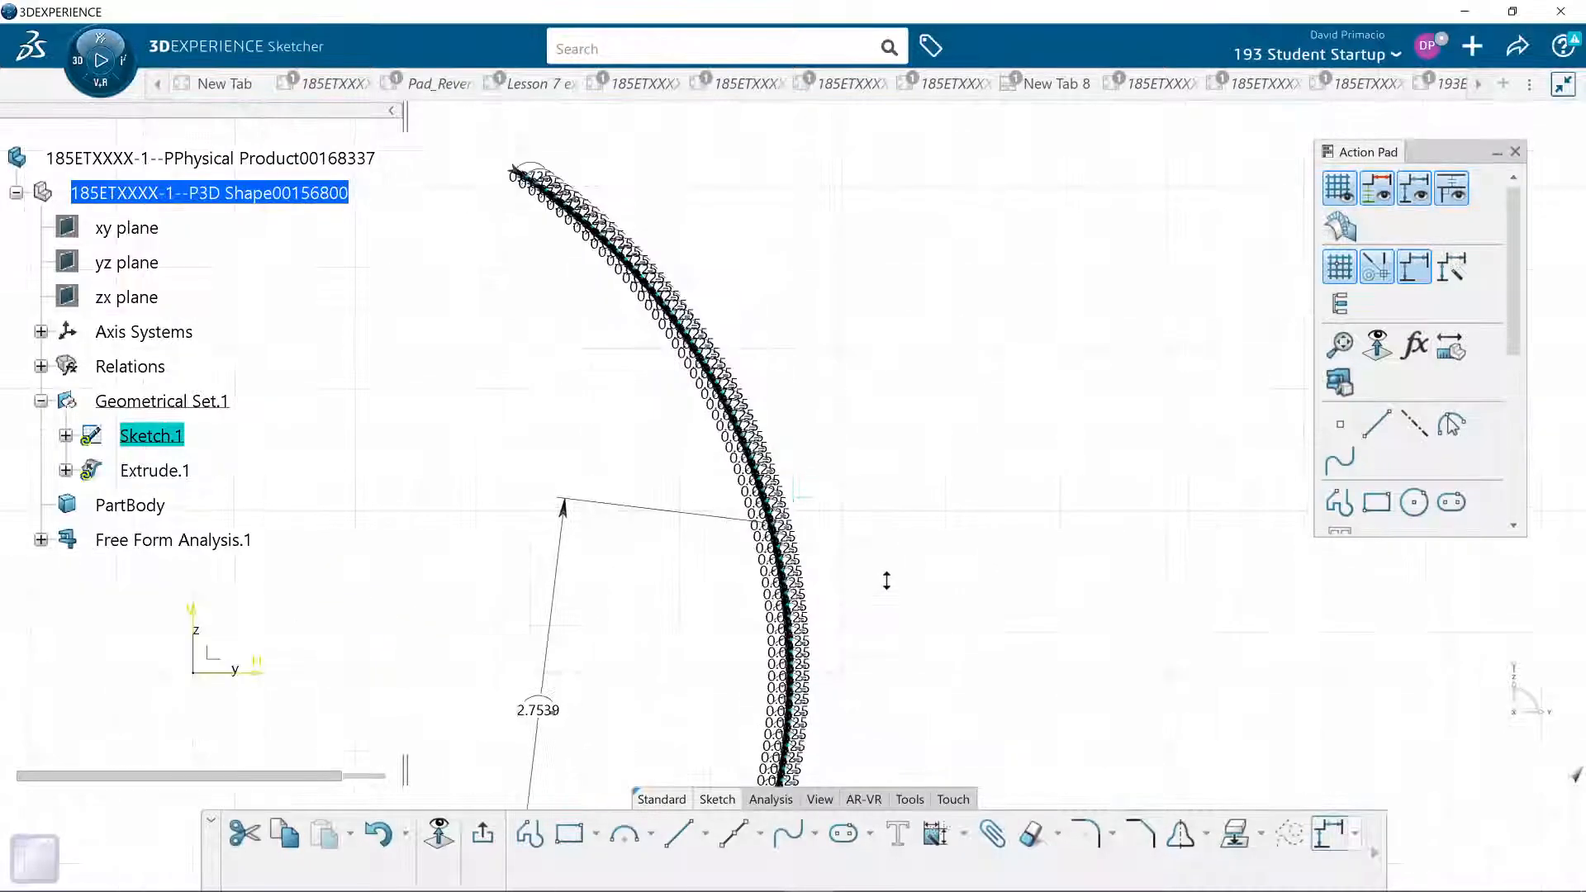
- Hide all constraints of Sketch.1, from CurvilinearDistance.1 through CurvilinearDistance.152
click(66, 436)
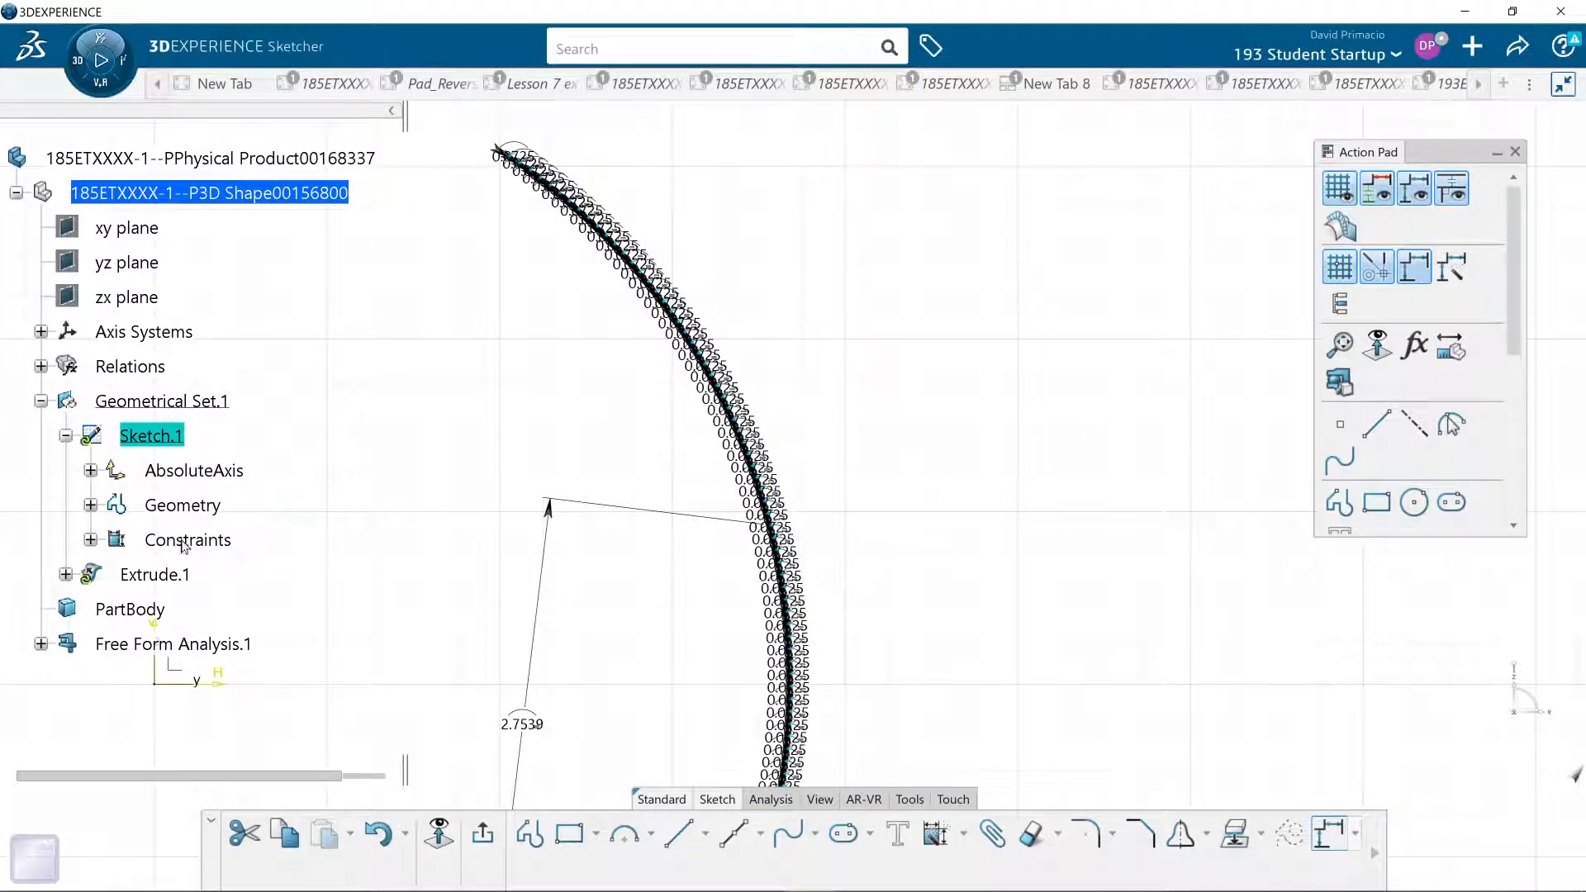
click(90, 539)
scroll(124, 495, up, 2)
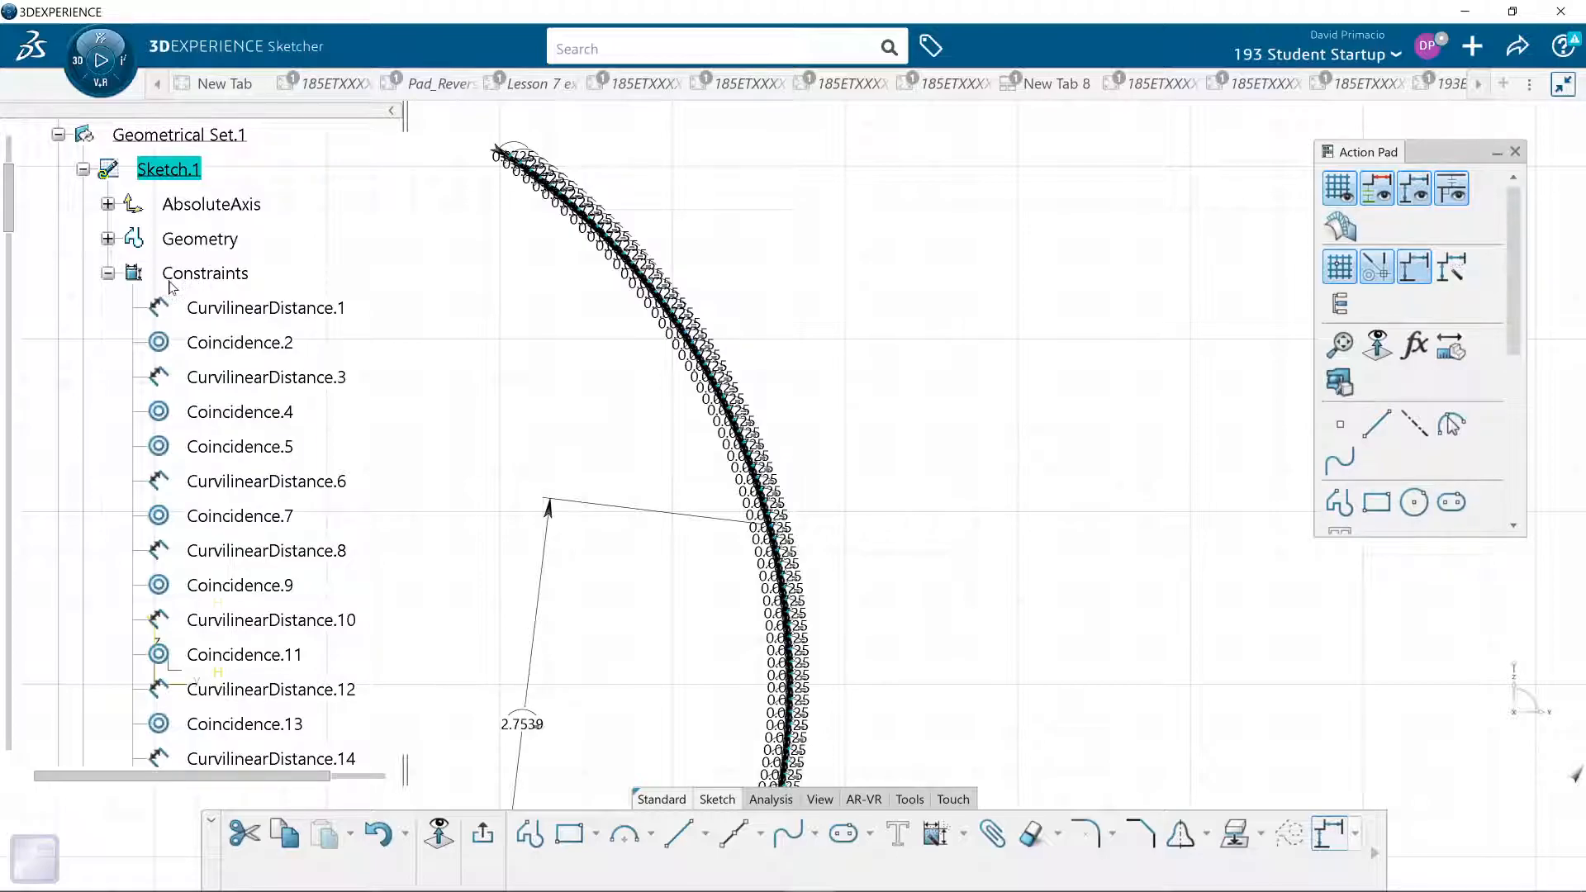
click(198, 307)
scroll(289, 520, down, 3)
scroll(291, 522, down, 11)
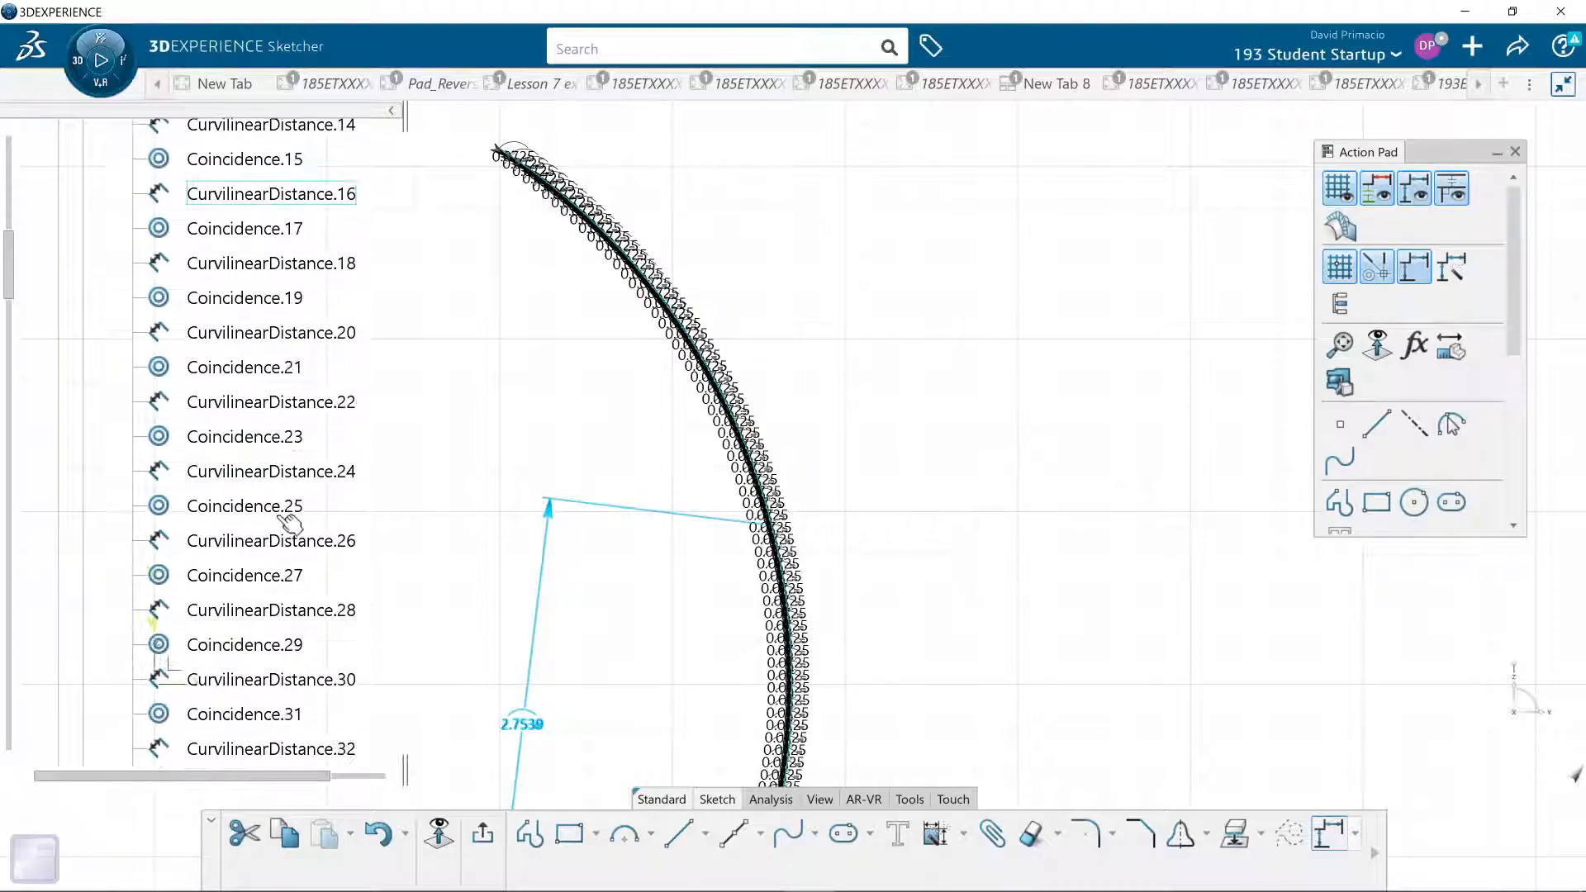
drag(11, 351, 11, 718)
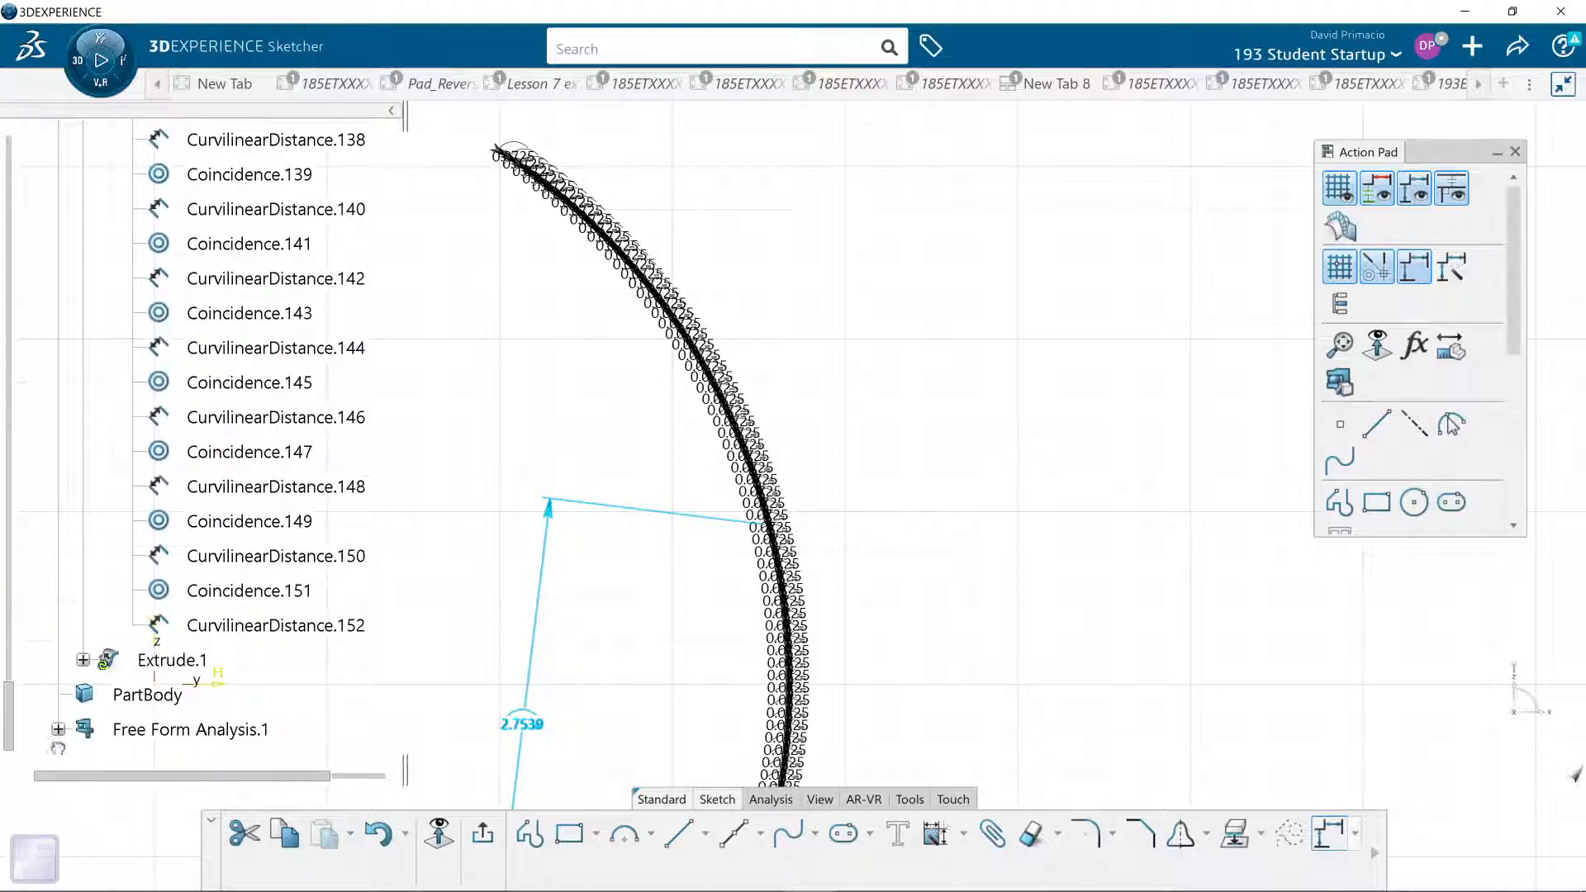
shift+click(289, 626)
right_click(277, 629)
click(337, 309)
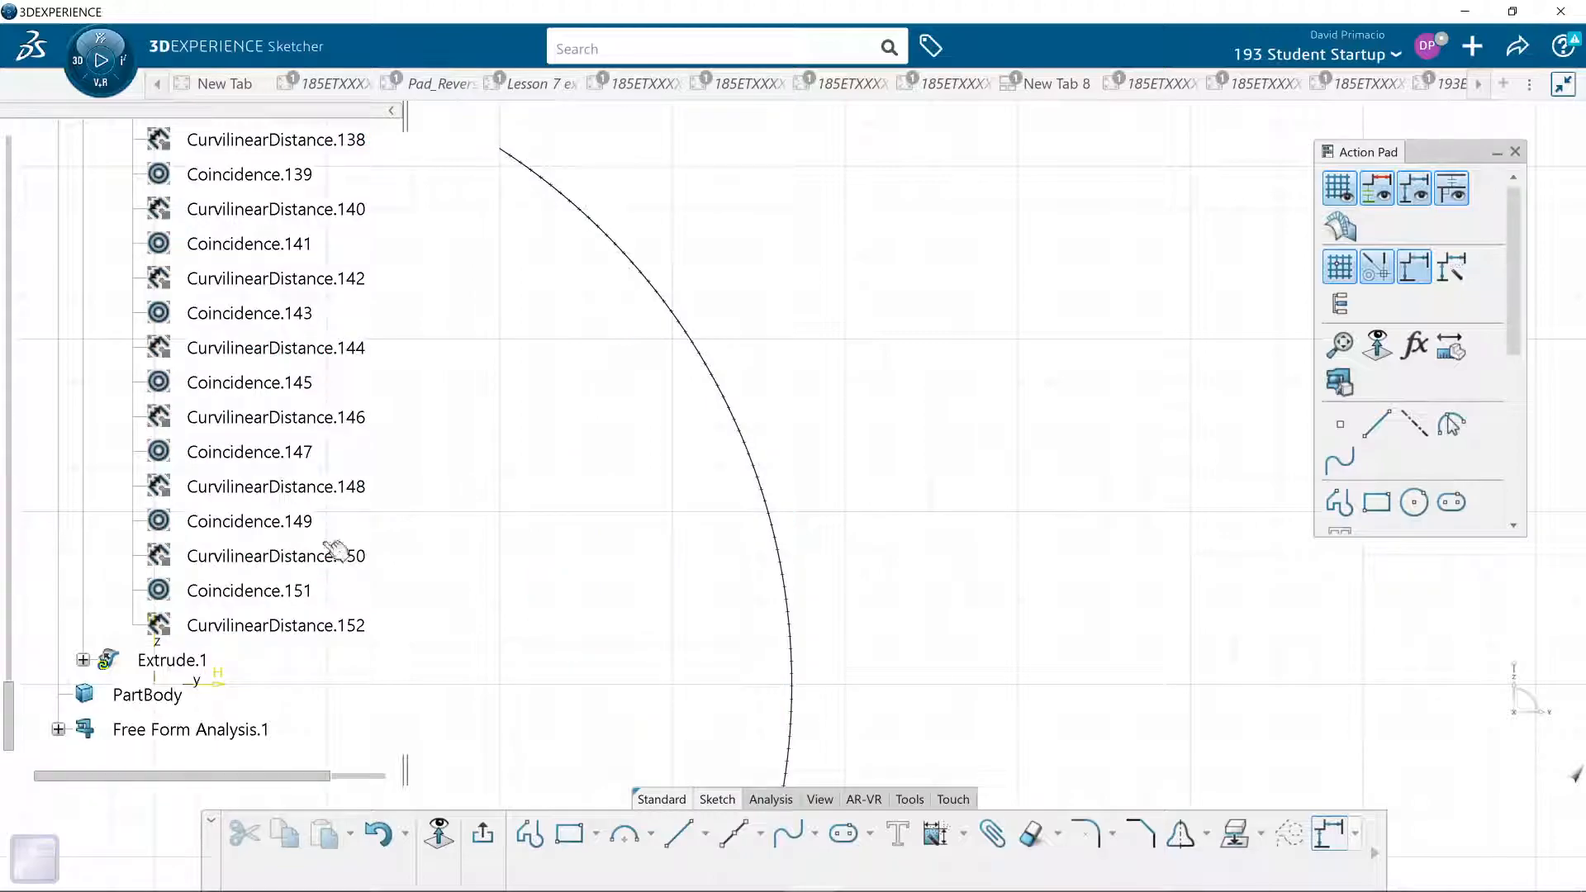
- Draw a circle of about 0.07 in radius centred on one of the arc's equidistant points and passing through the neighbouring point
middle_drag(723, 513, 762, 400)
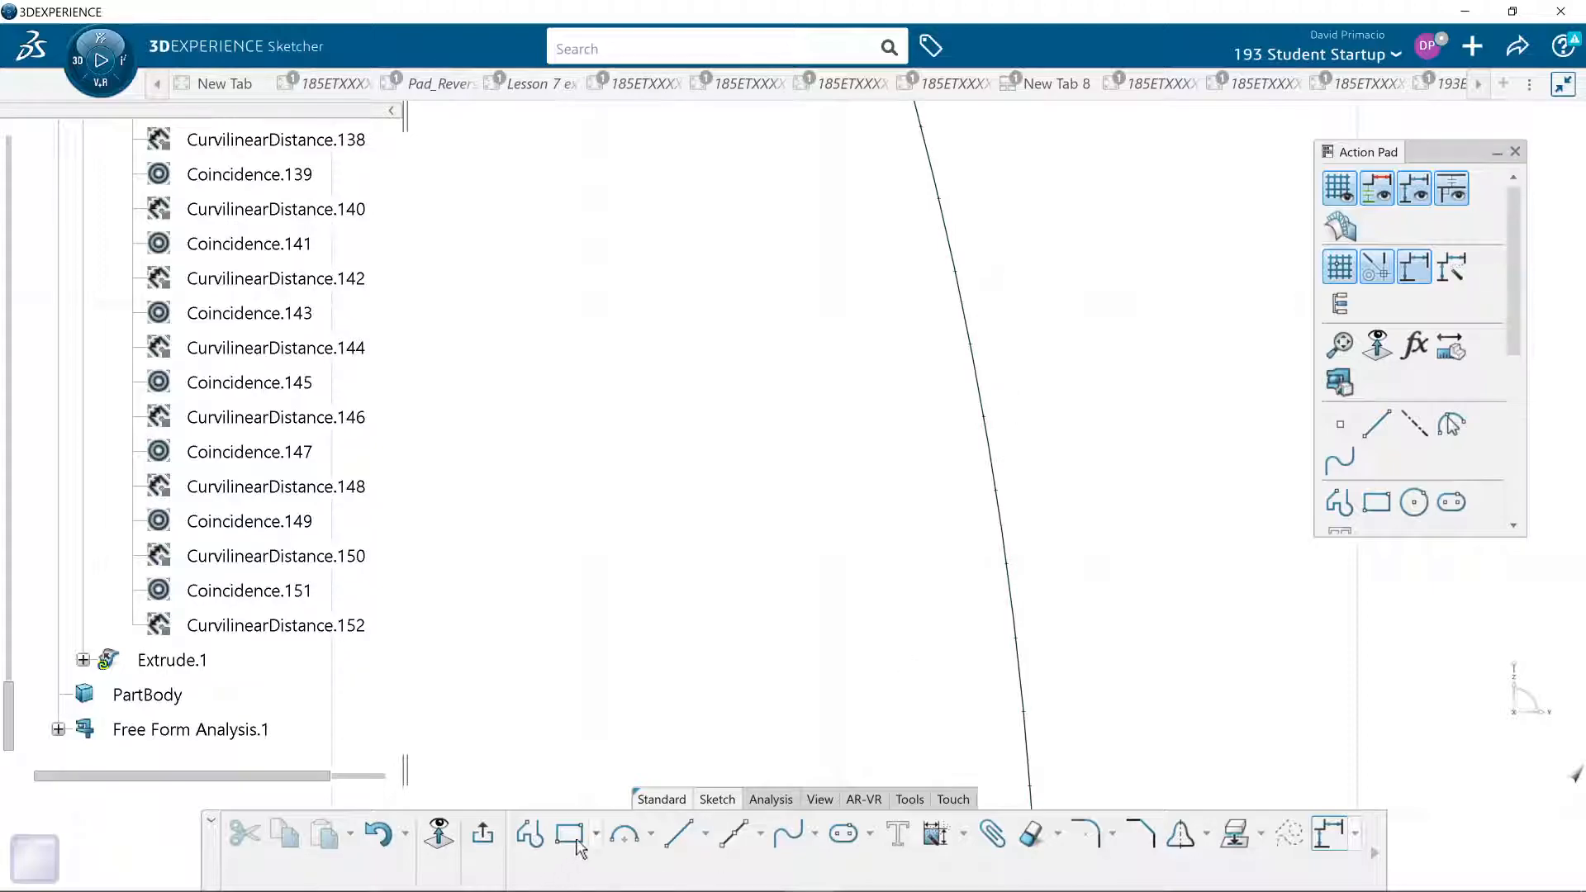
click(624, 834)
middle_drag(680, 661, 496, 698)
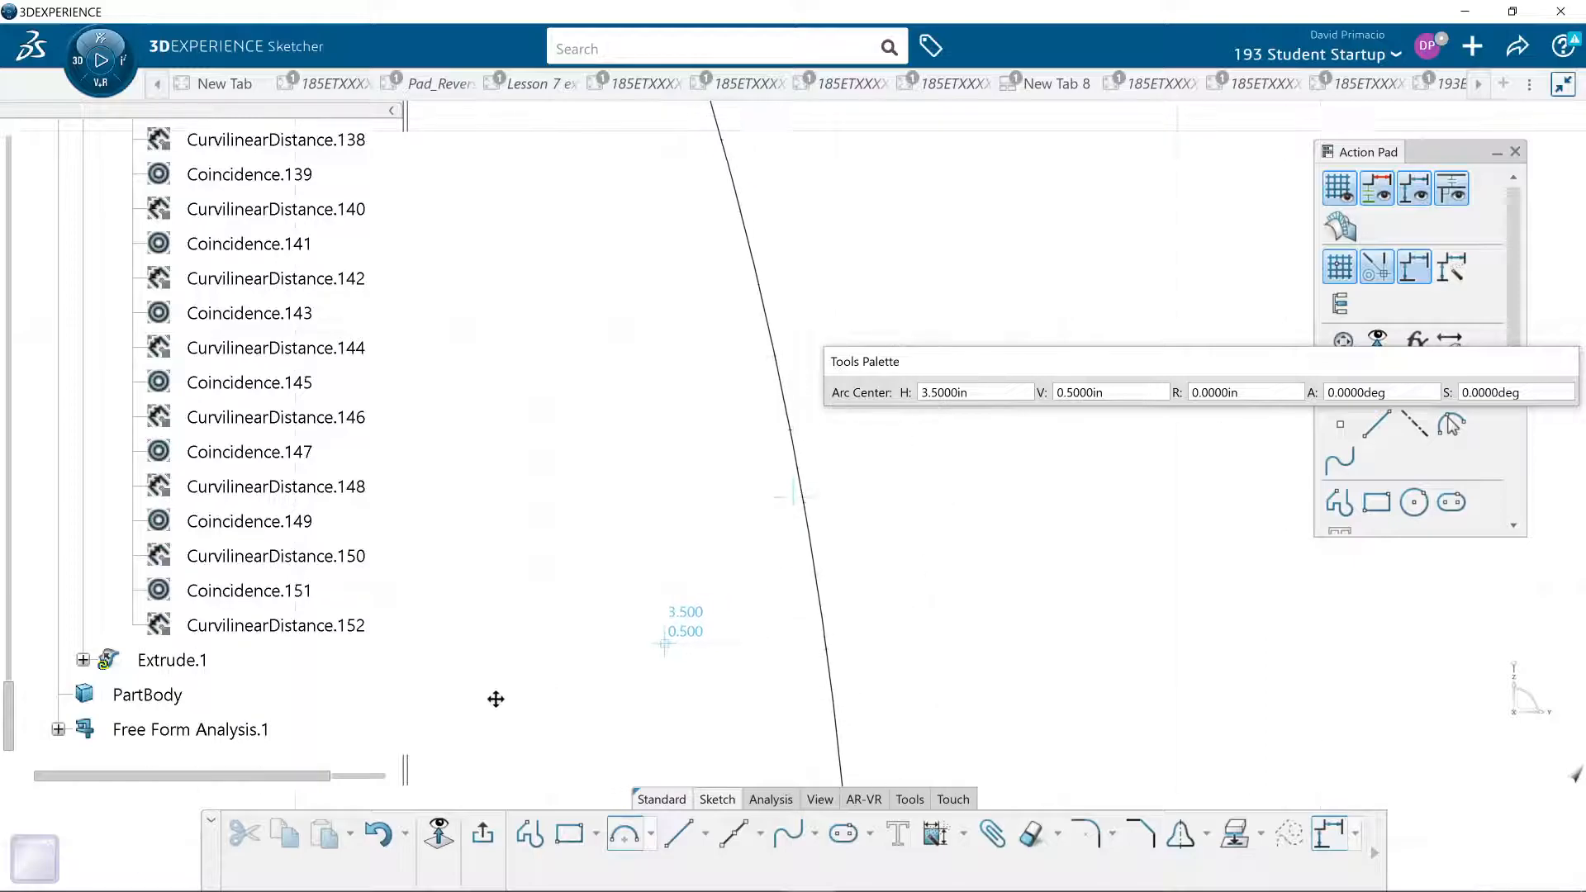
click(651, 834)
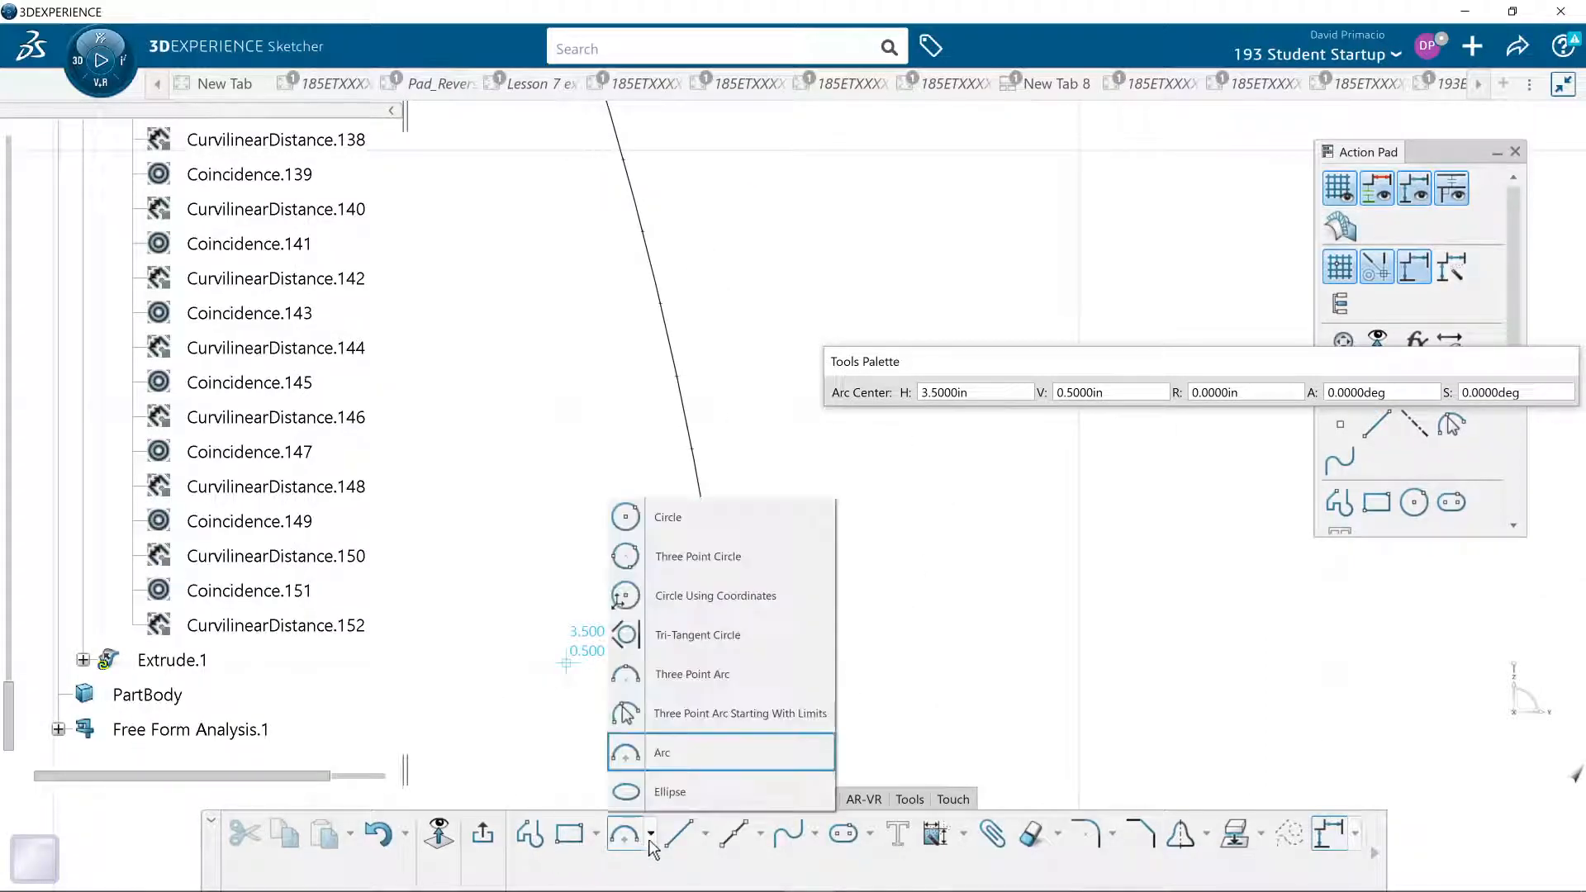
click(627, 517)
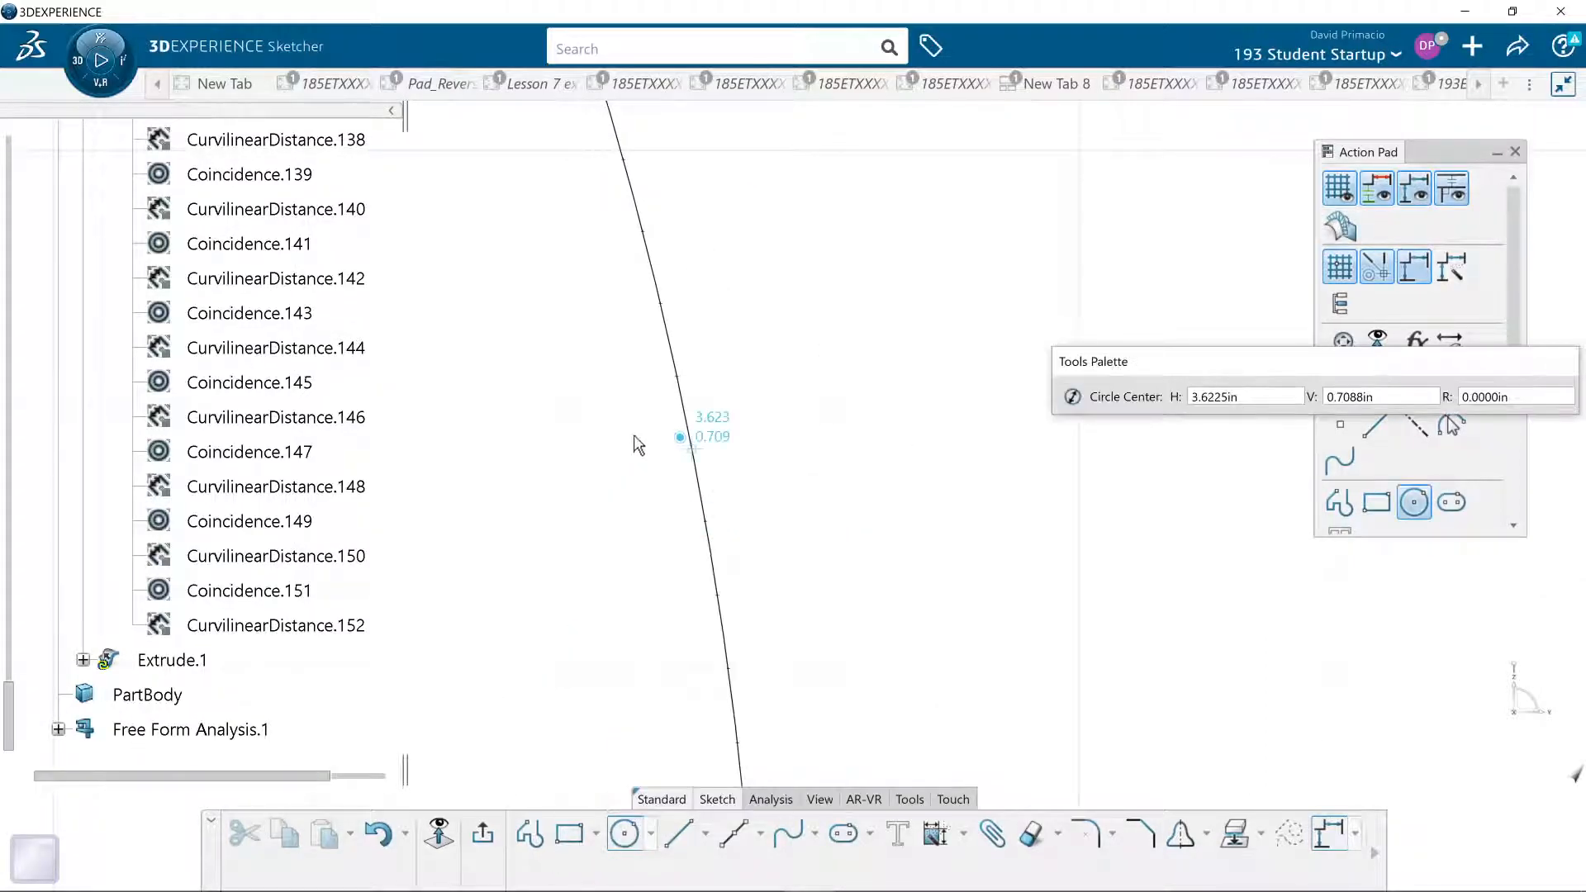
click(679, 378)
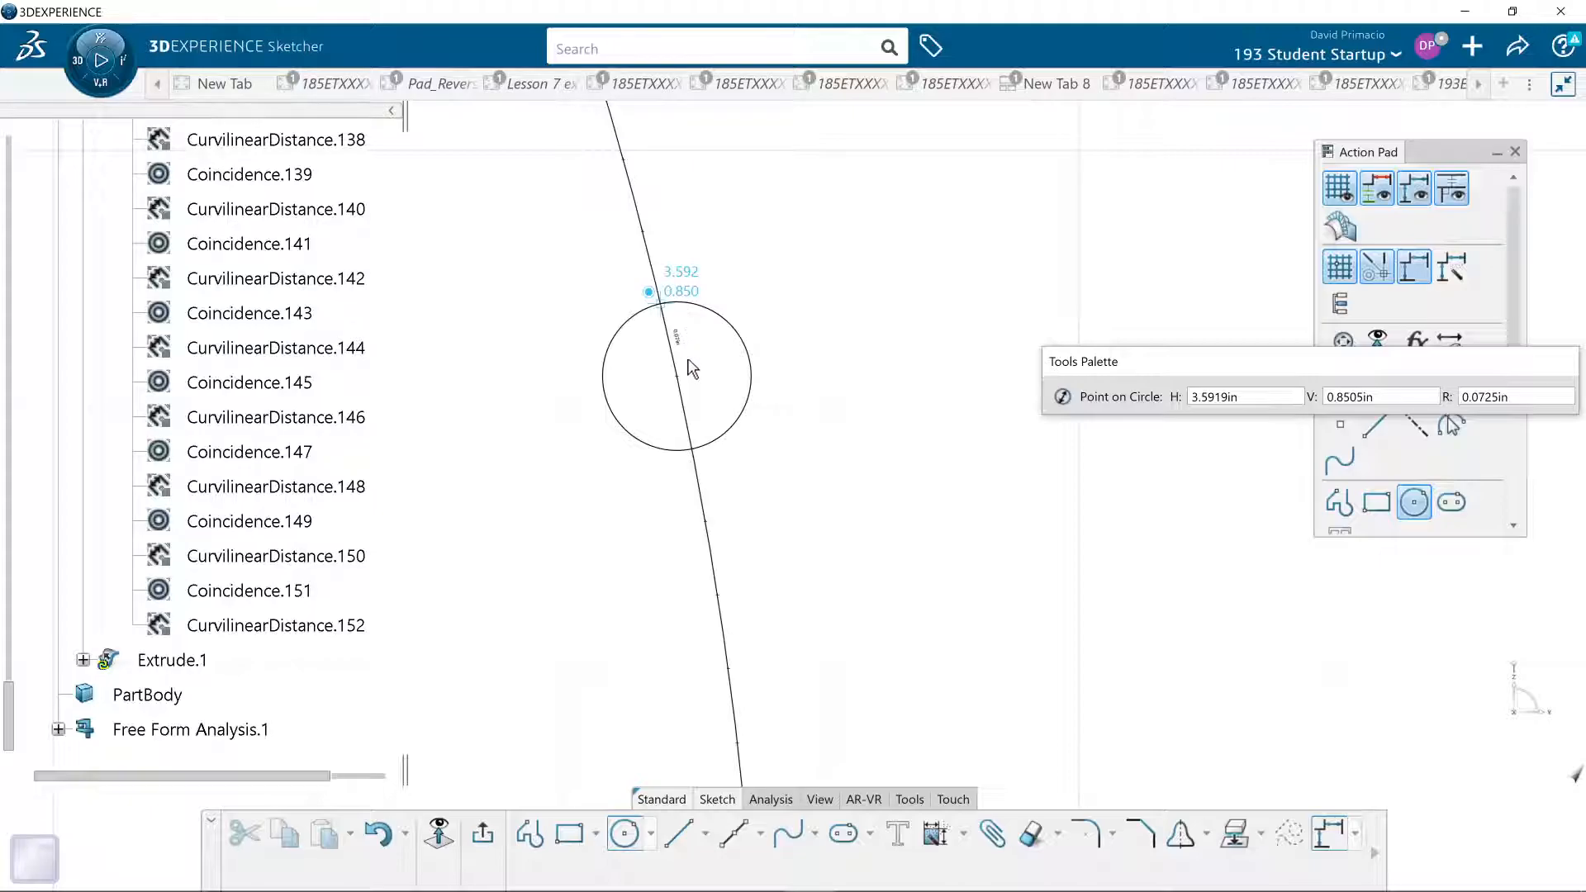
click(690, 446)
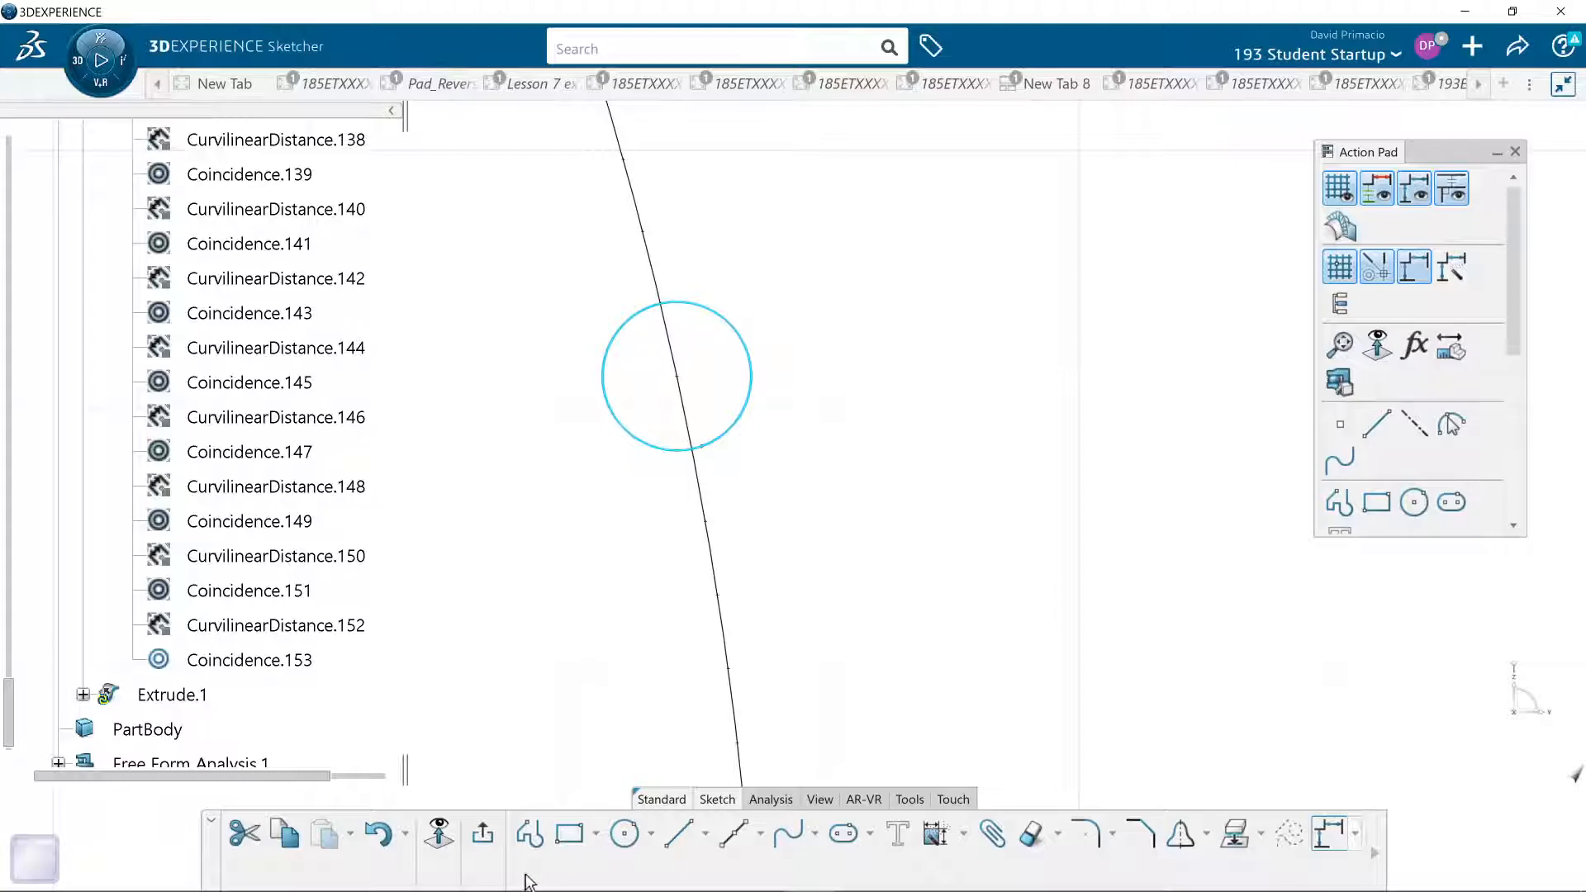
- Draw three more circles of the same size down the arc, centred on every second point so each touches the previous one
click(625, 833)
click(705, 520)
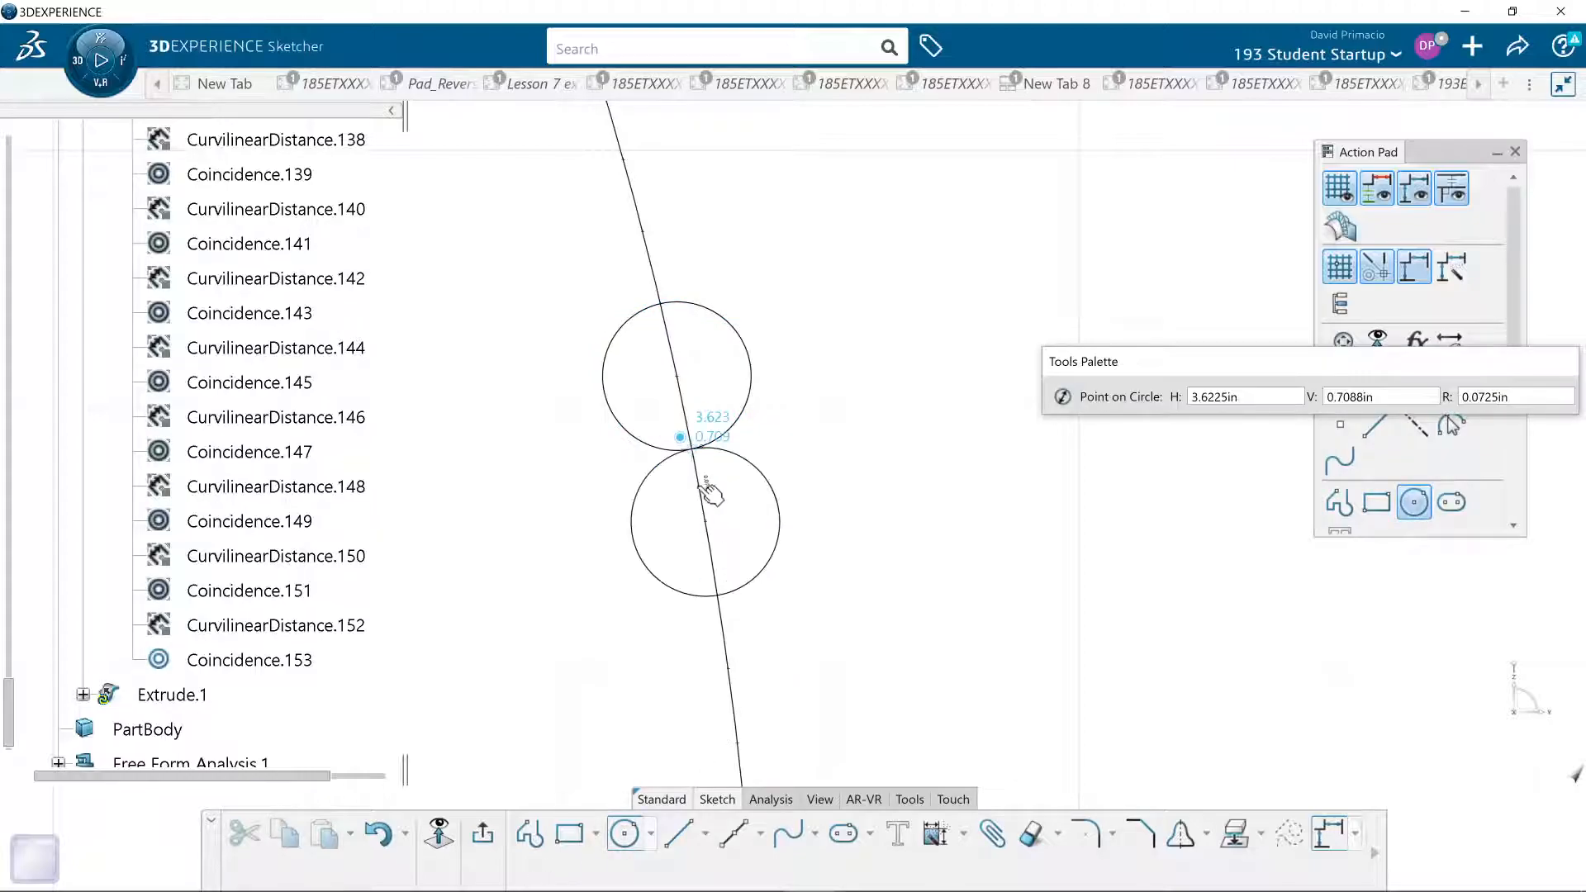
click(708, 494)
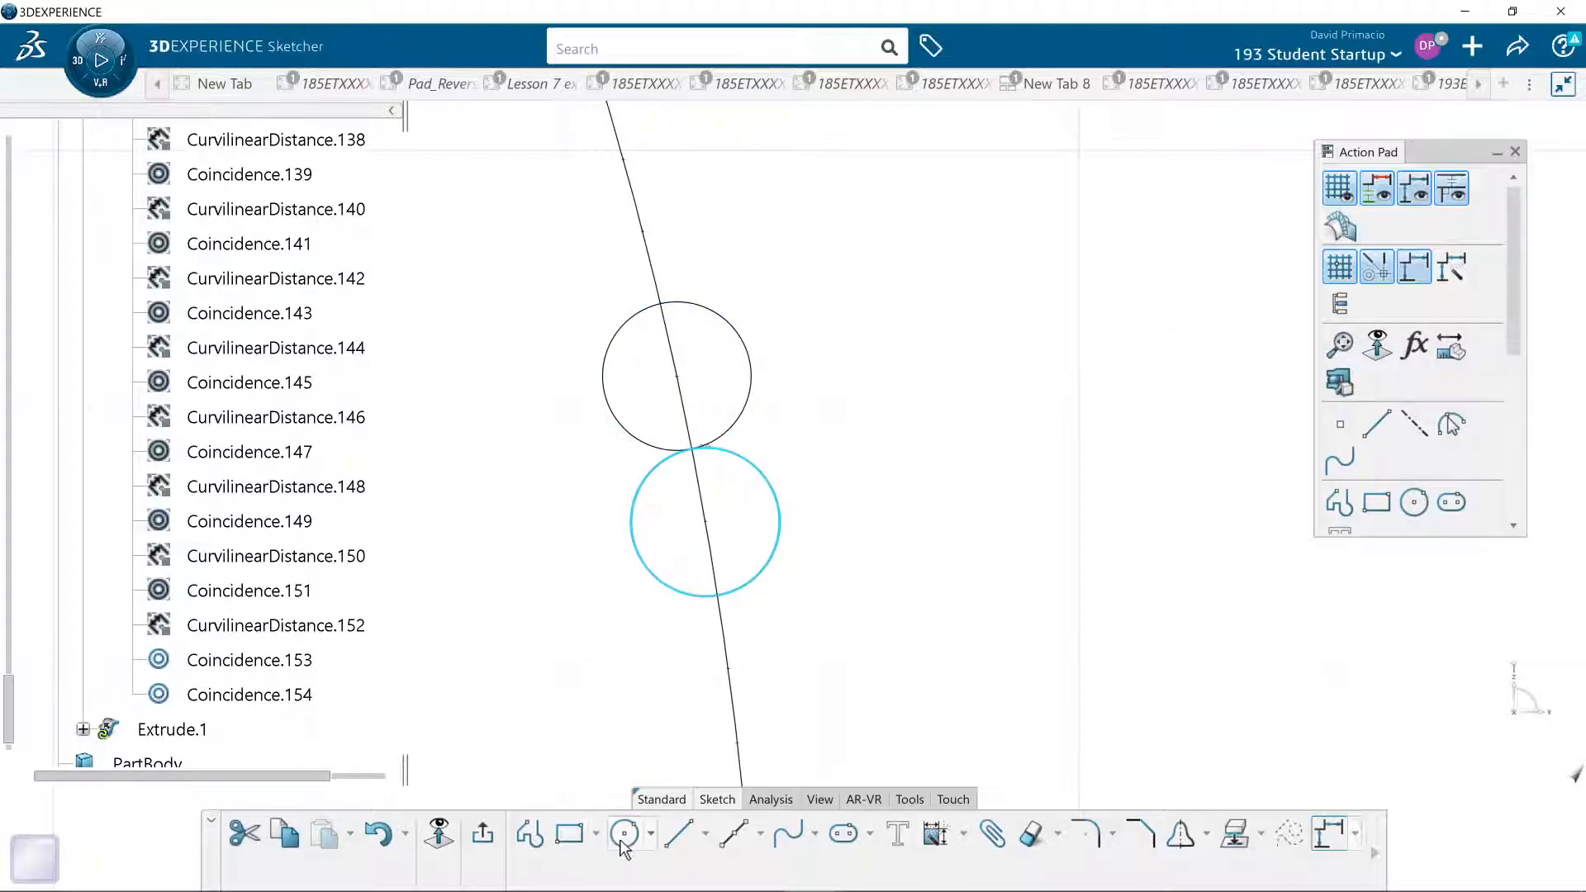
click(728, 667)
click(720, 594)
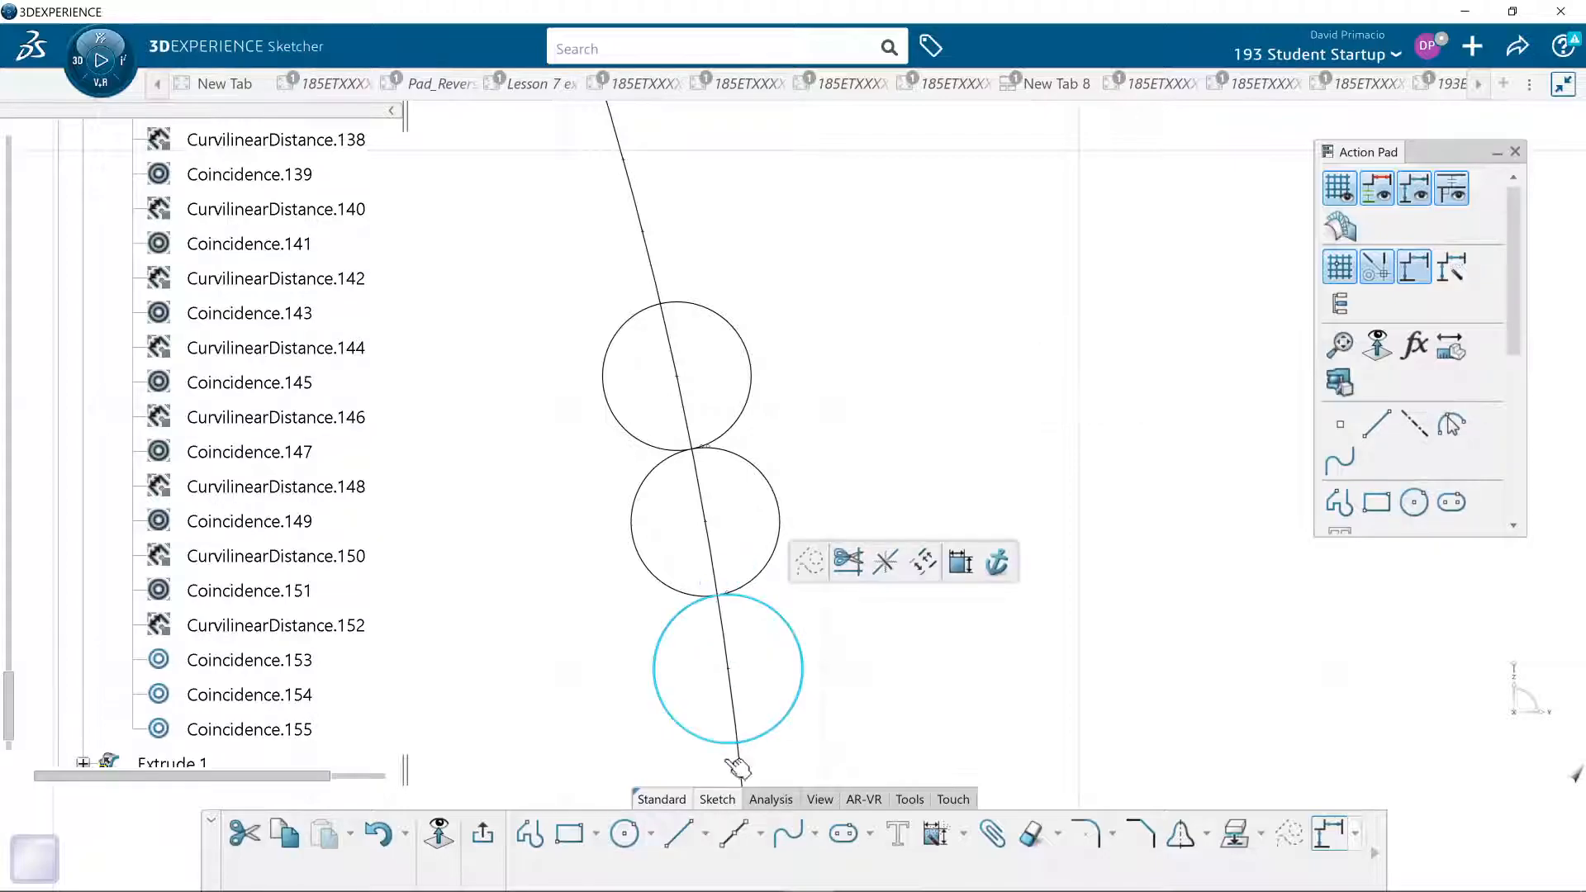
click(624, 832)
middle_drag(612, 636, 637, 495)
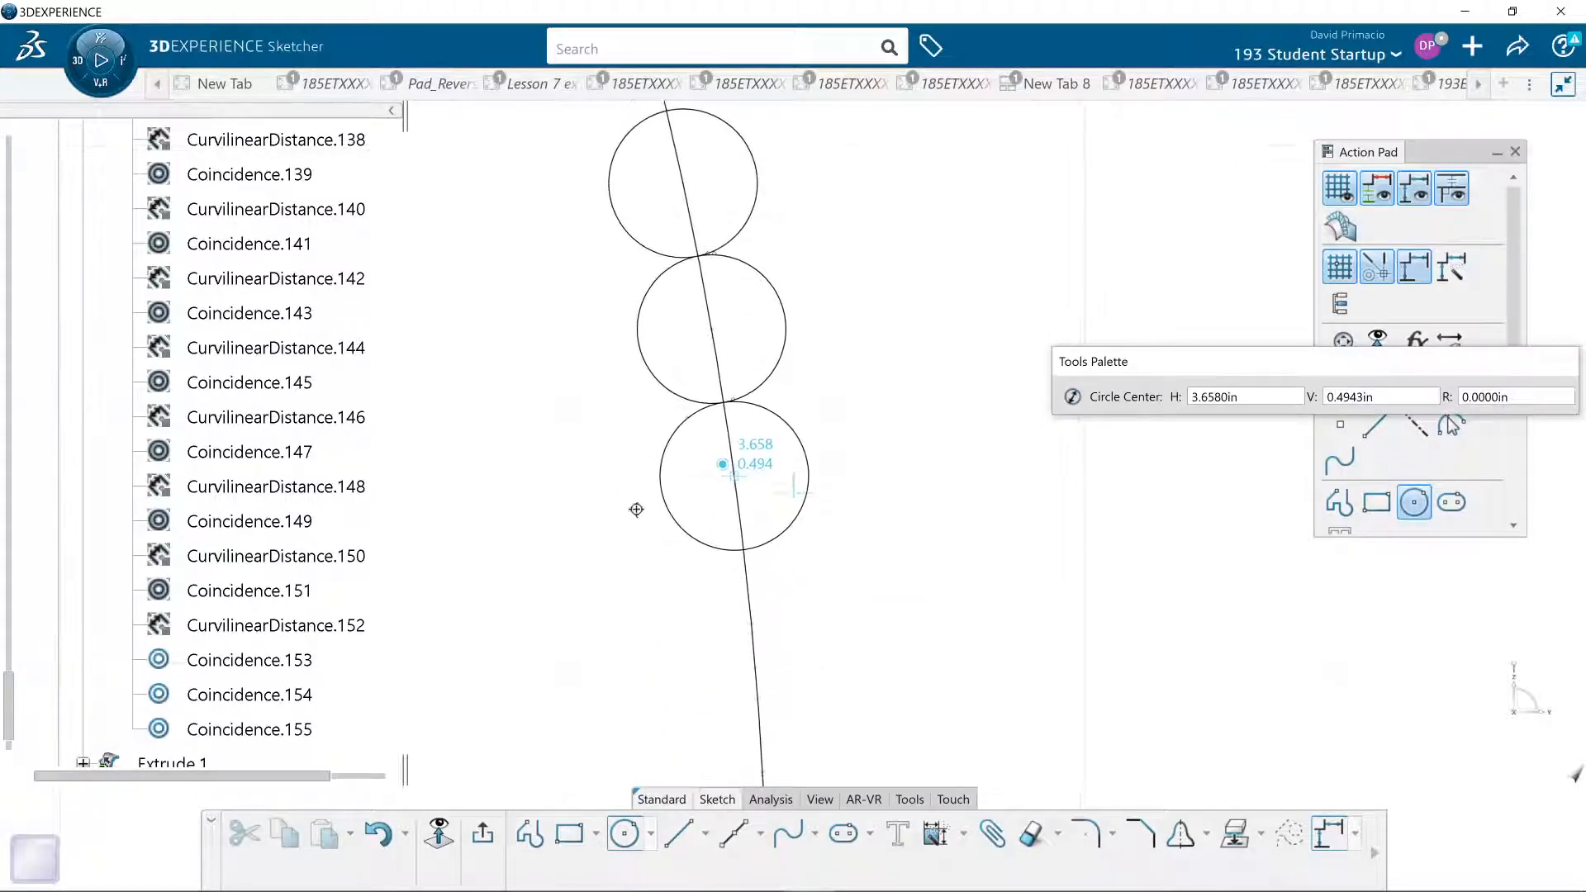
click(752, 622)
click(744, 549)
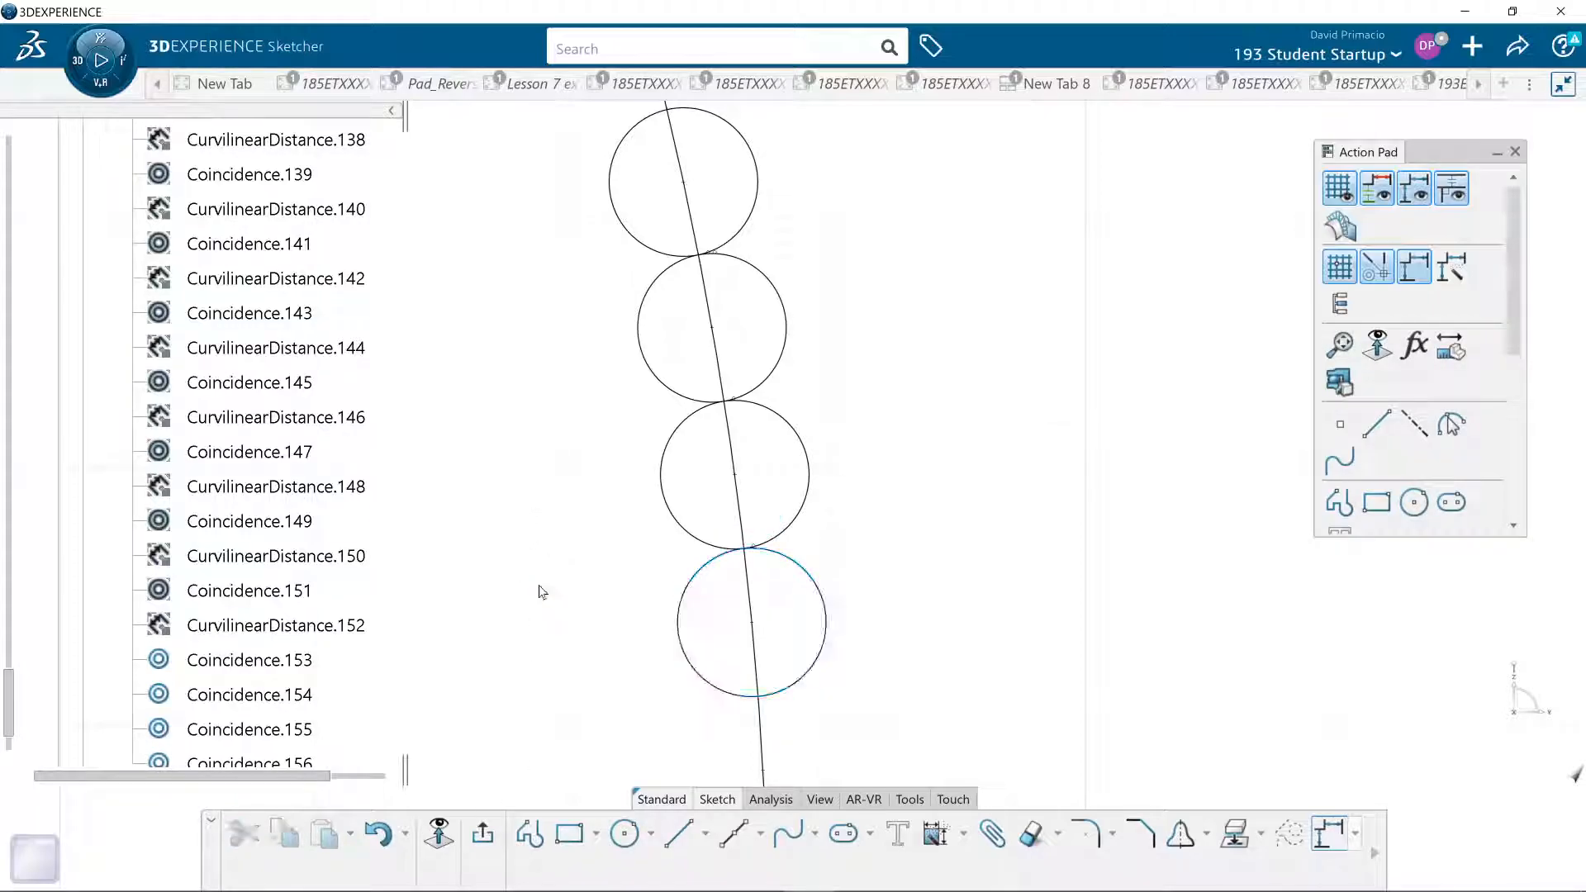
- Break the arc at the centre point of the top circle
middle_drag(538, 591, 570, 707)
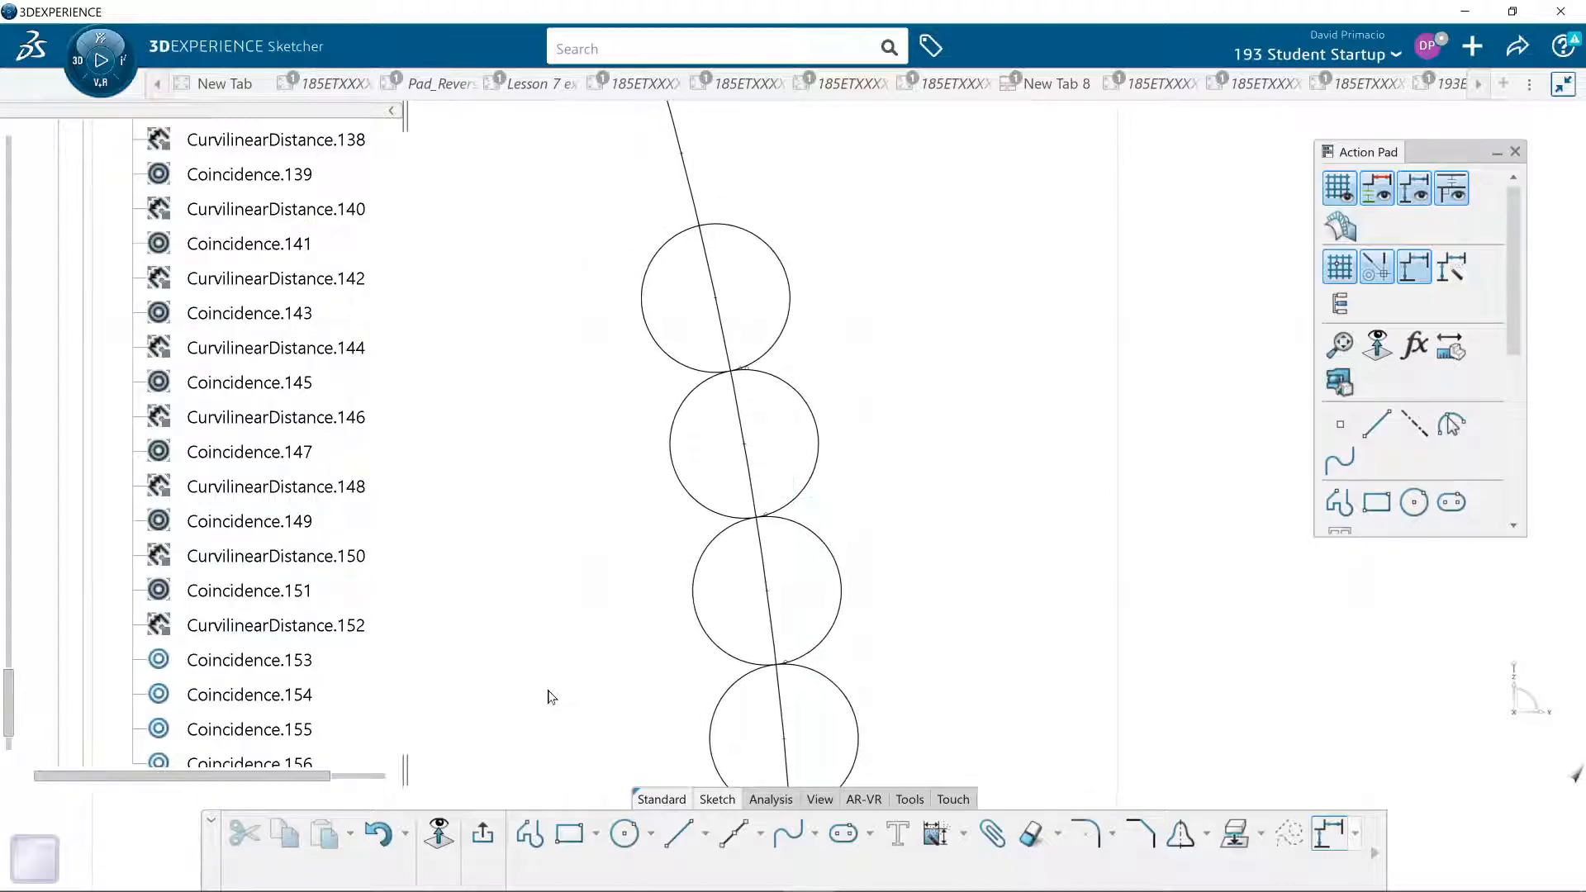
click(1058, 832)
click(1066, 752)
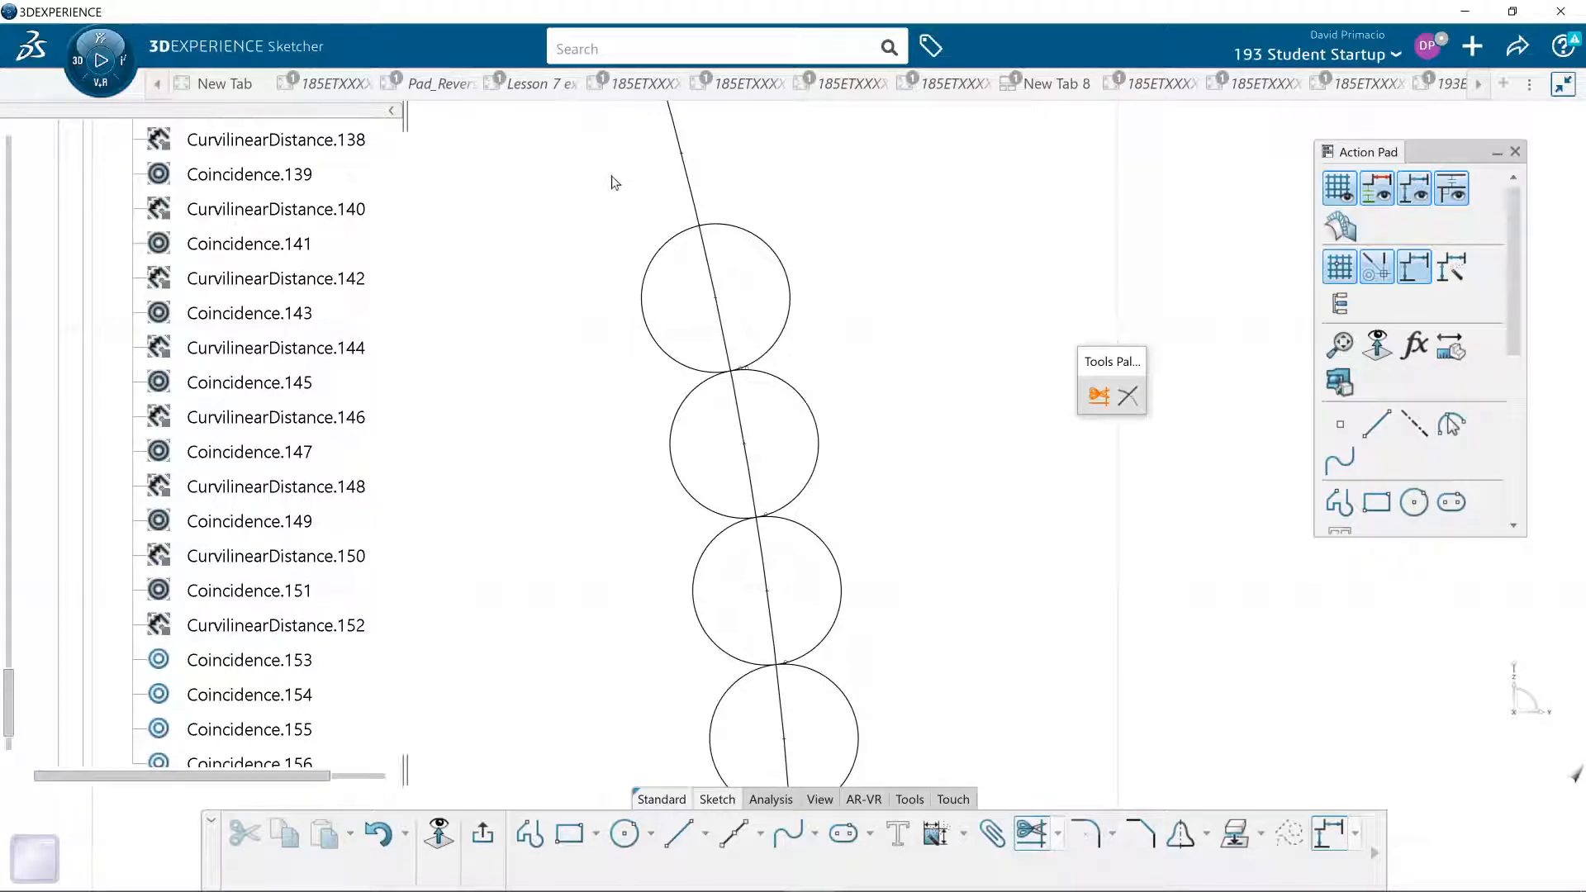
click(1058, 835)
click(1061, 790)
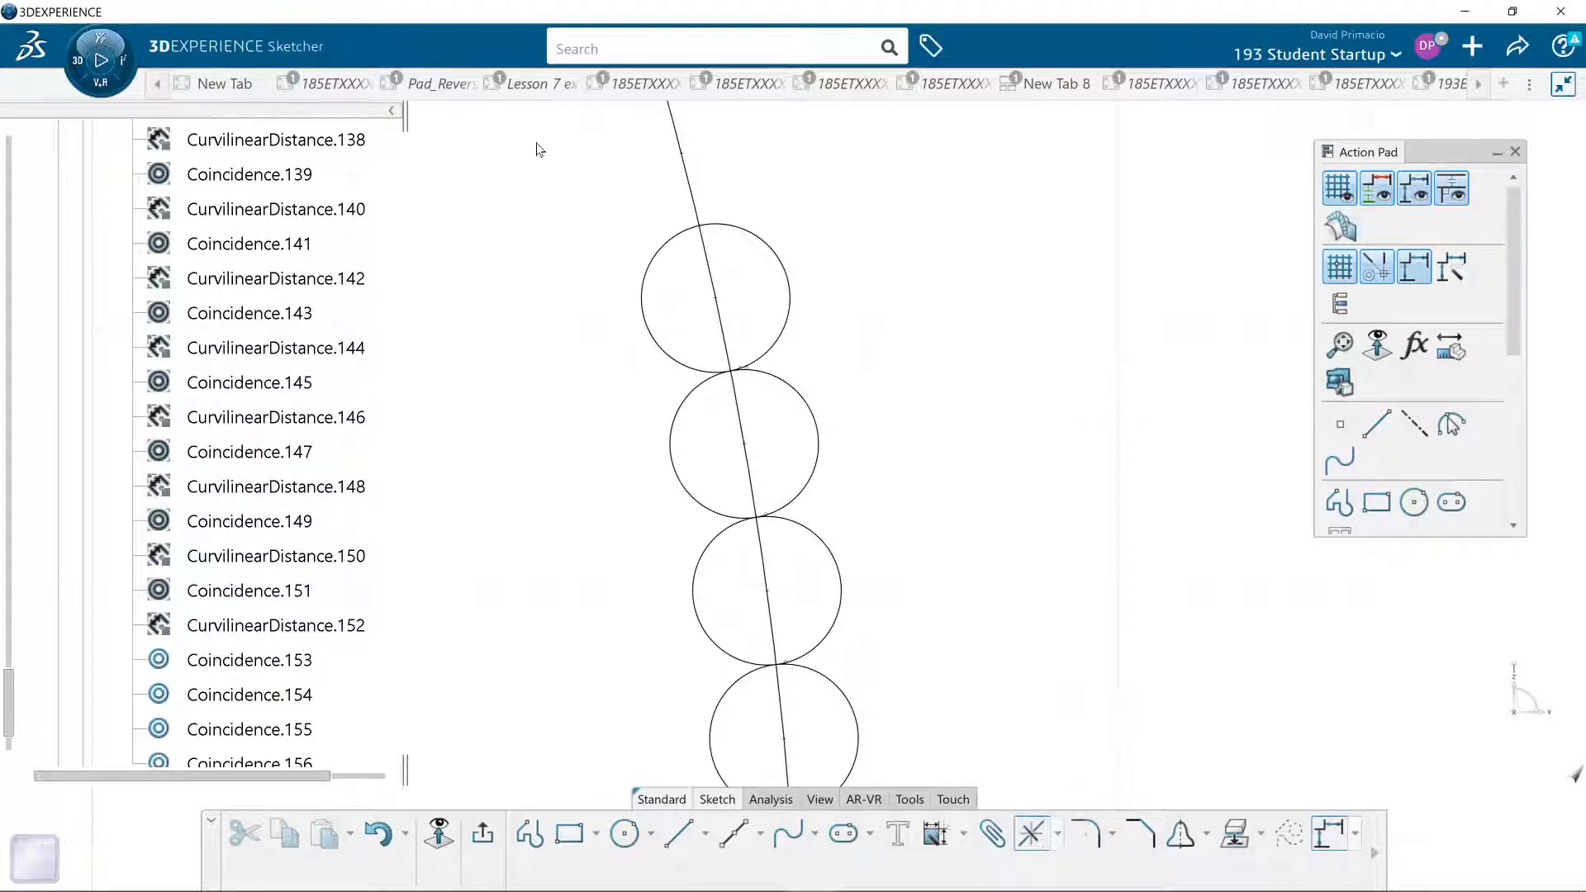
click(698, 208)
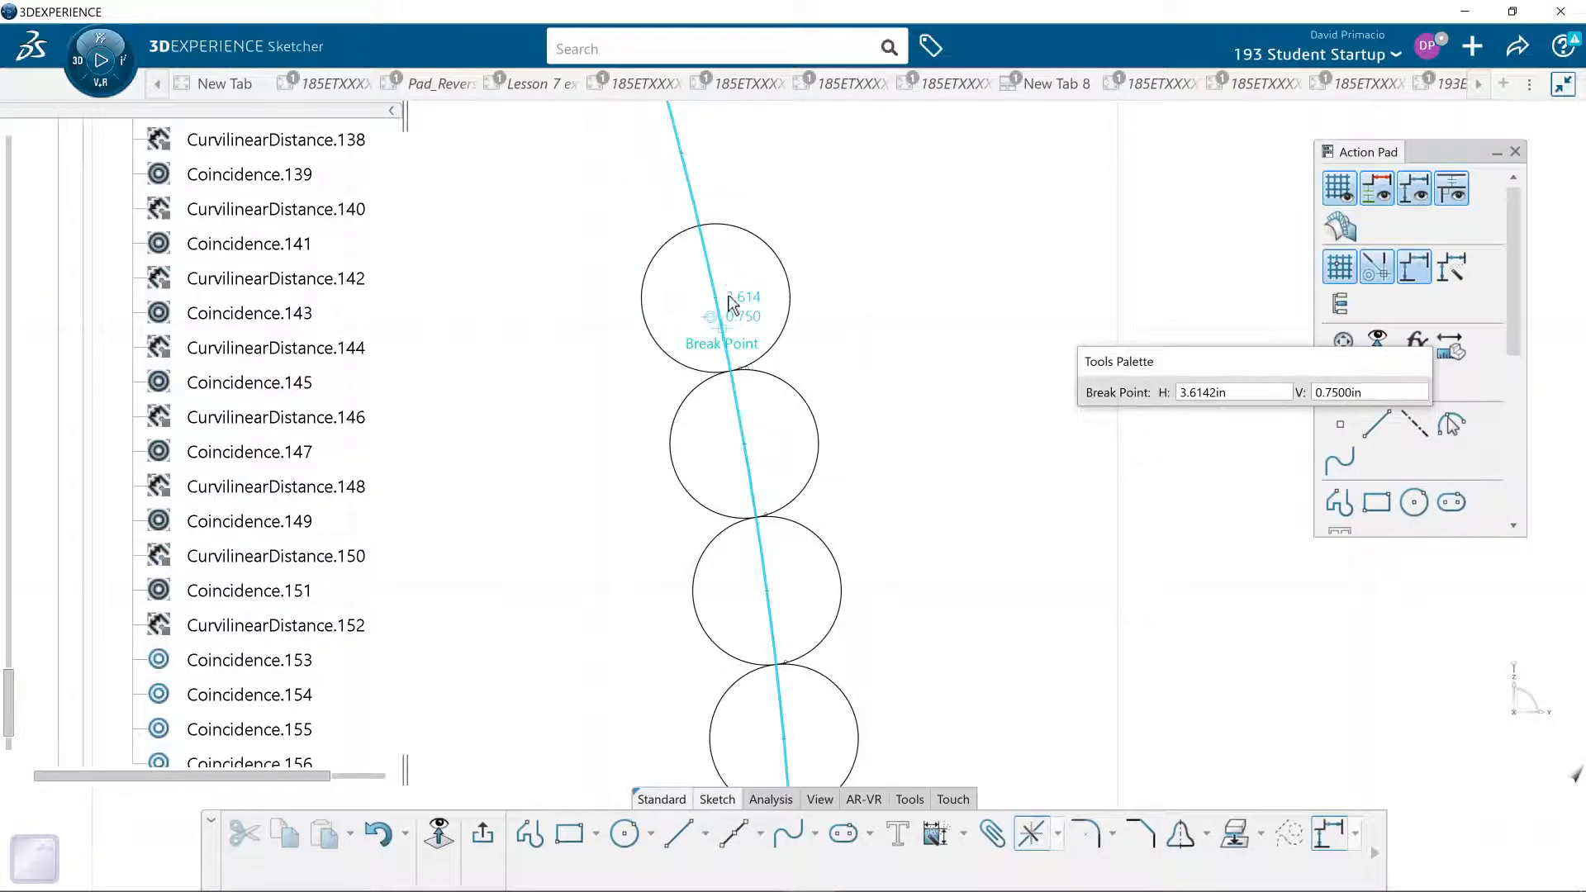
click(797, 314)
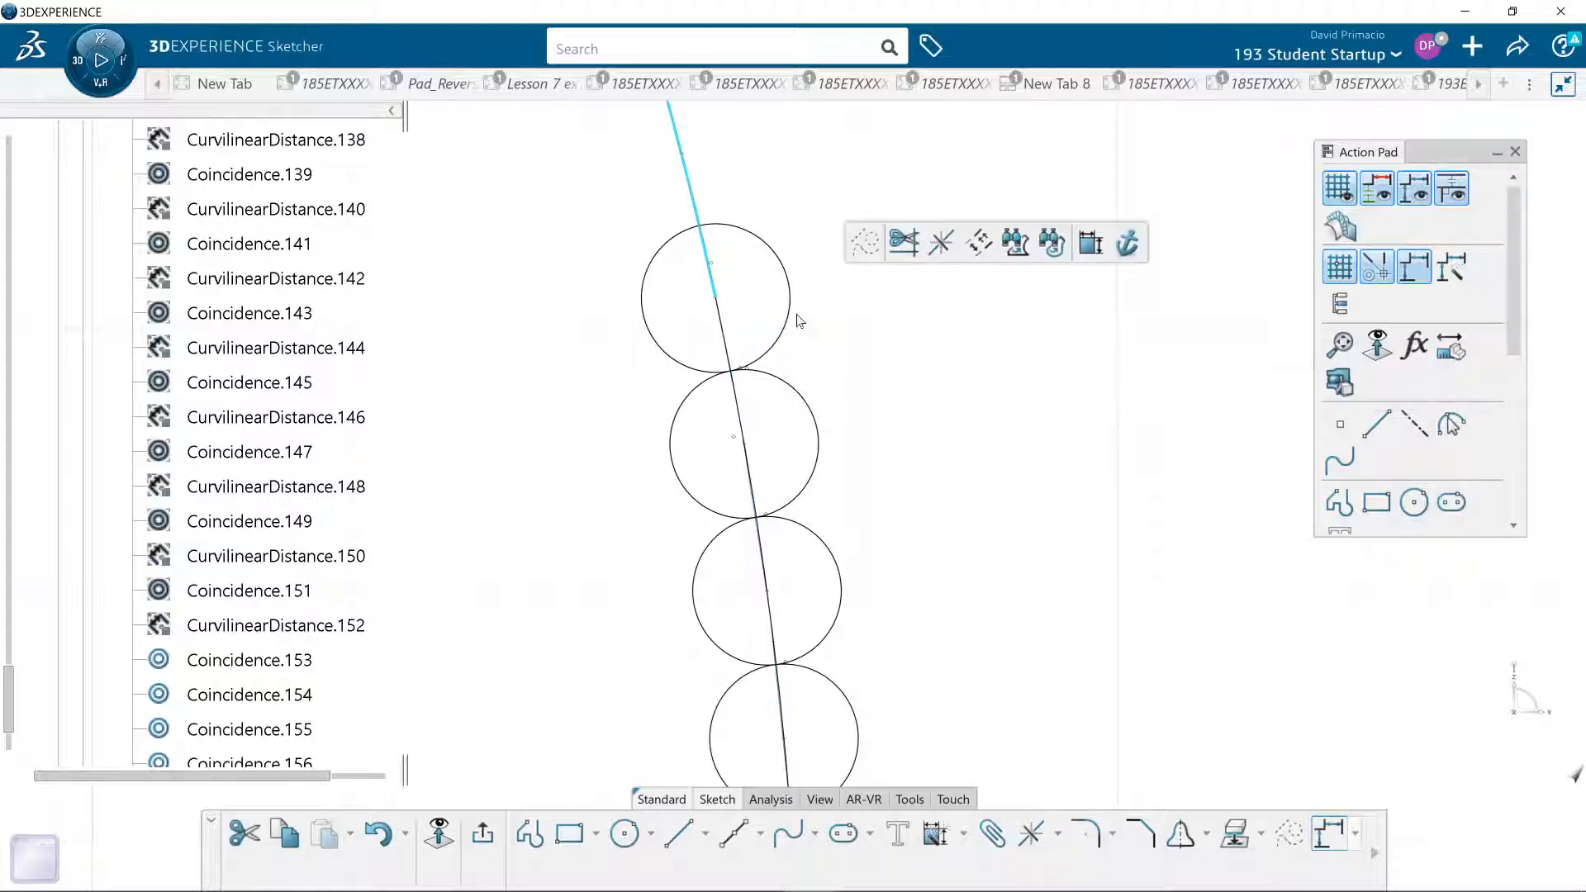
- Trim the bottom circle against the arc segment below it, keeping its lower outer portion
middle_drag(947, 365, 918, 245)
middle_drag(870, 684, 879, 578)
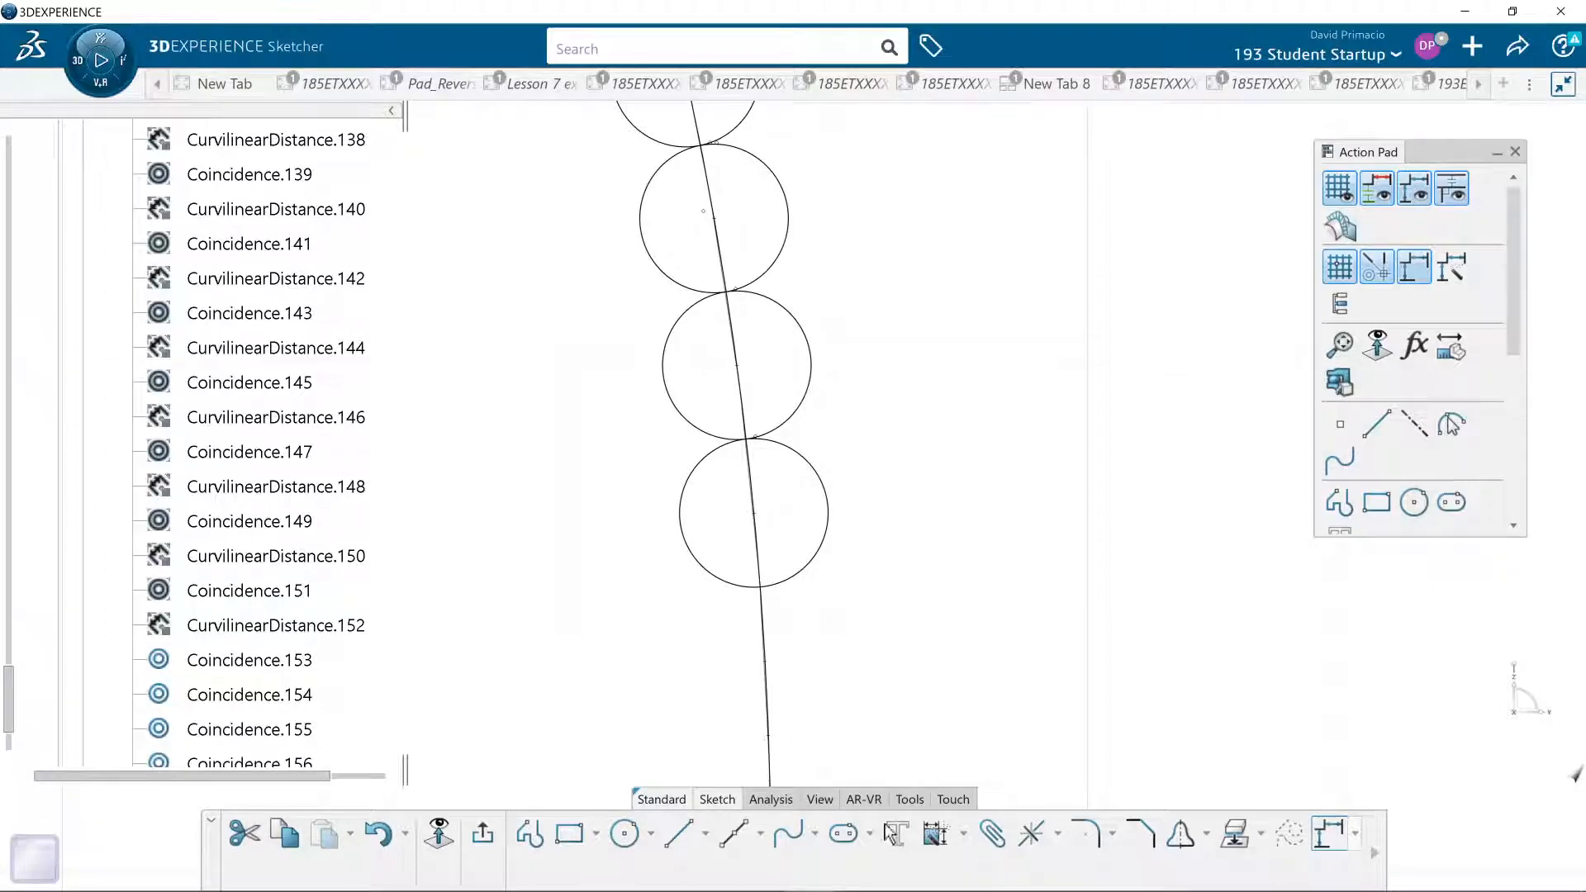
click(1058, 834)
click(1071, 752)
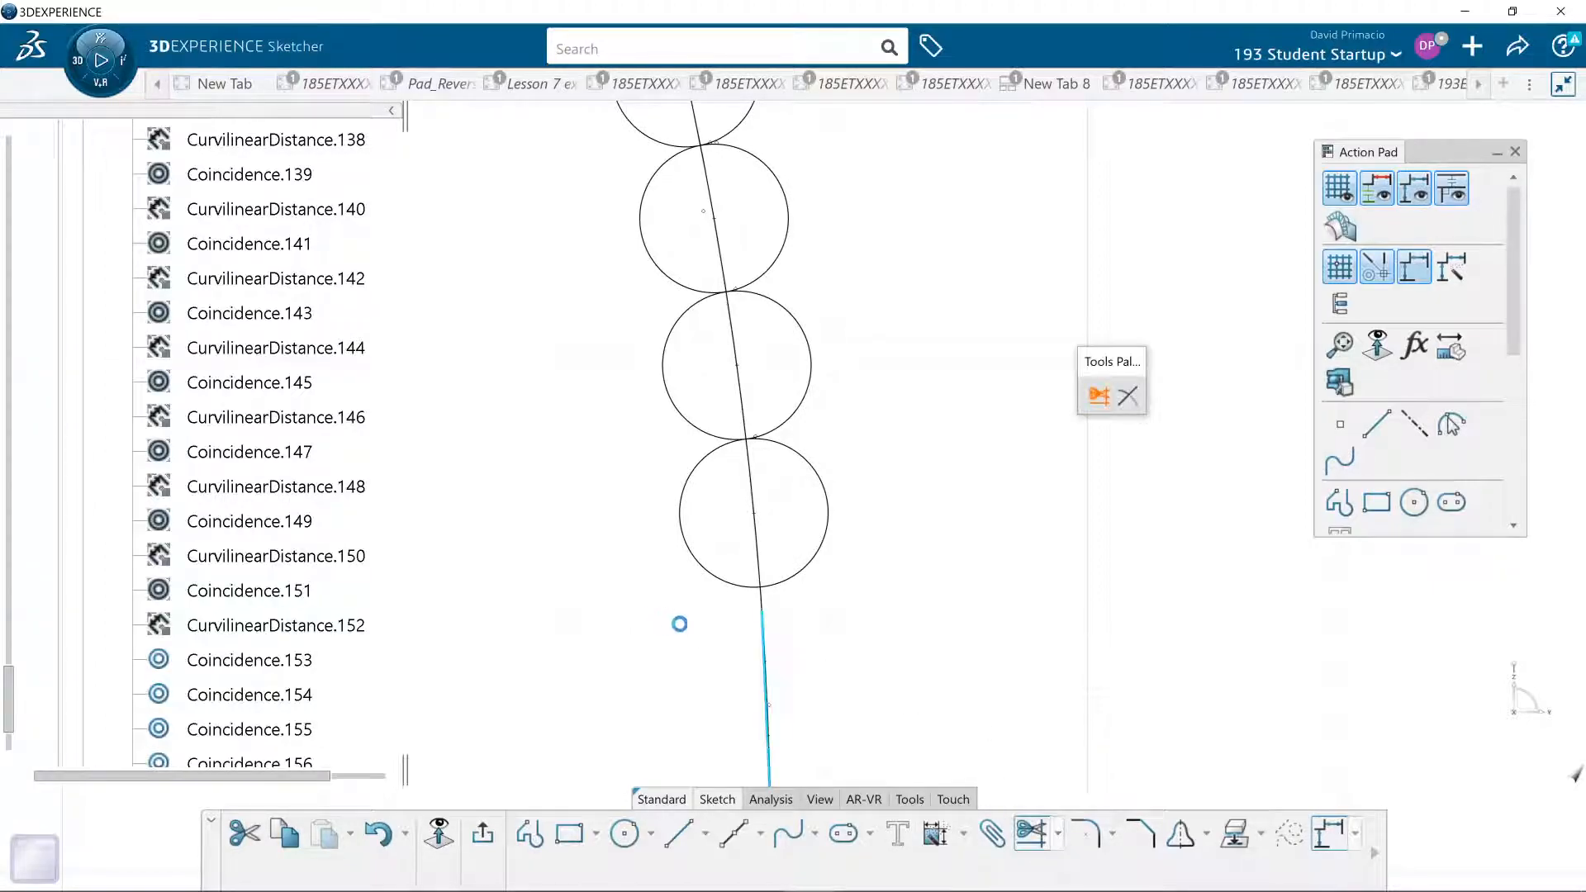
click(779, 583)
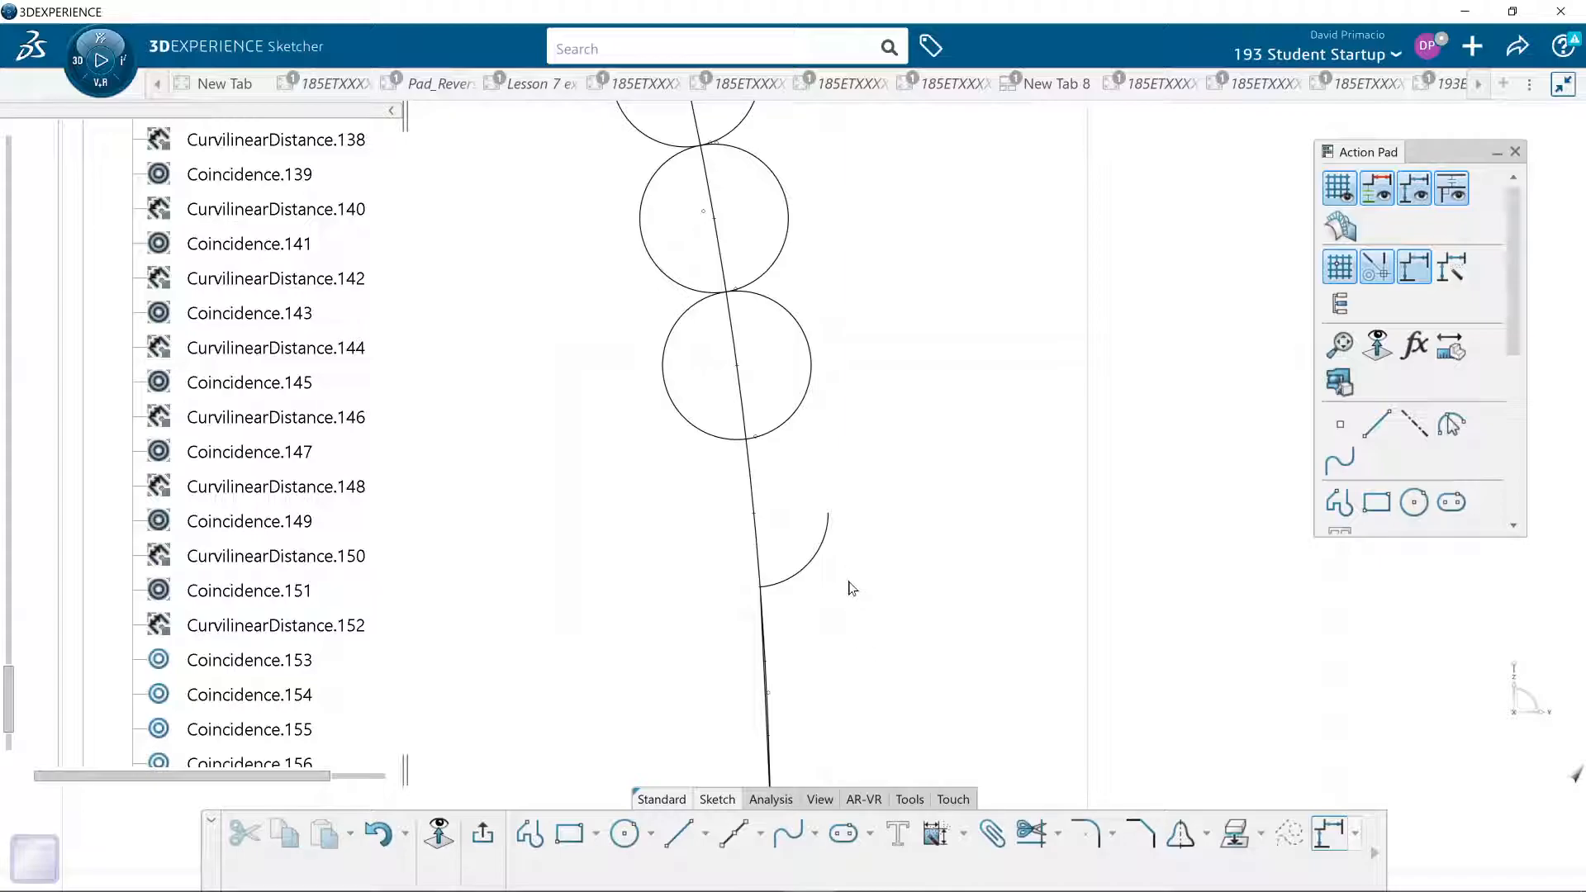
- Trim the lower circles against one another, keeping the outer half of the bottom circle and the inner half of the one above
click(1032, 836)
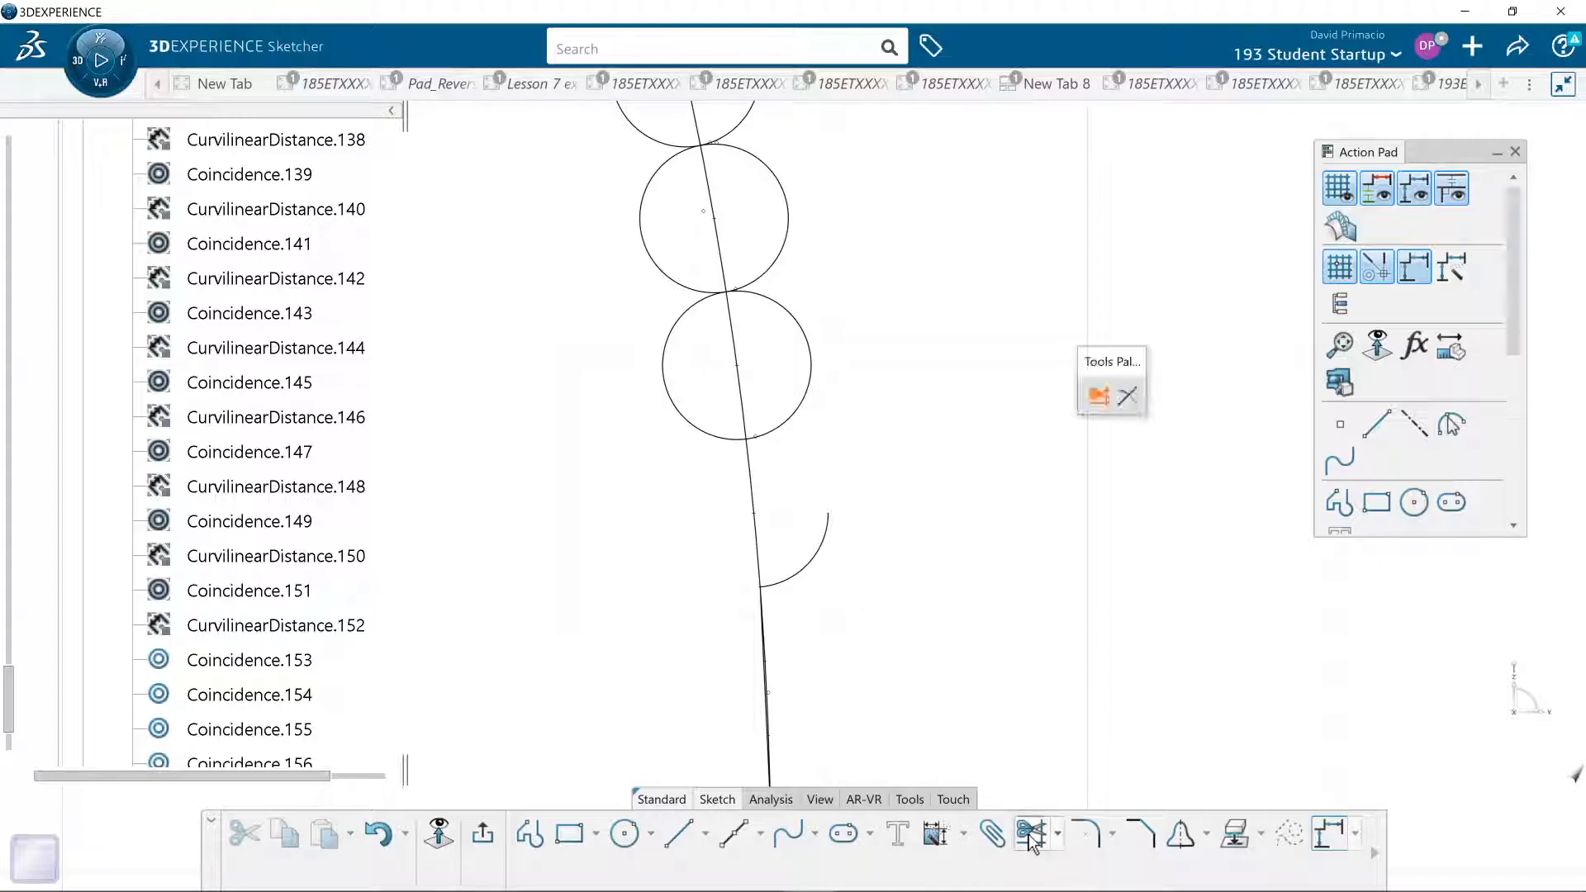
click(826, 541)
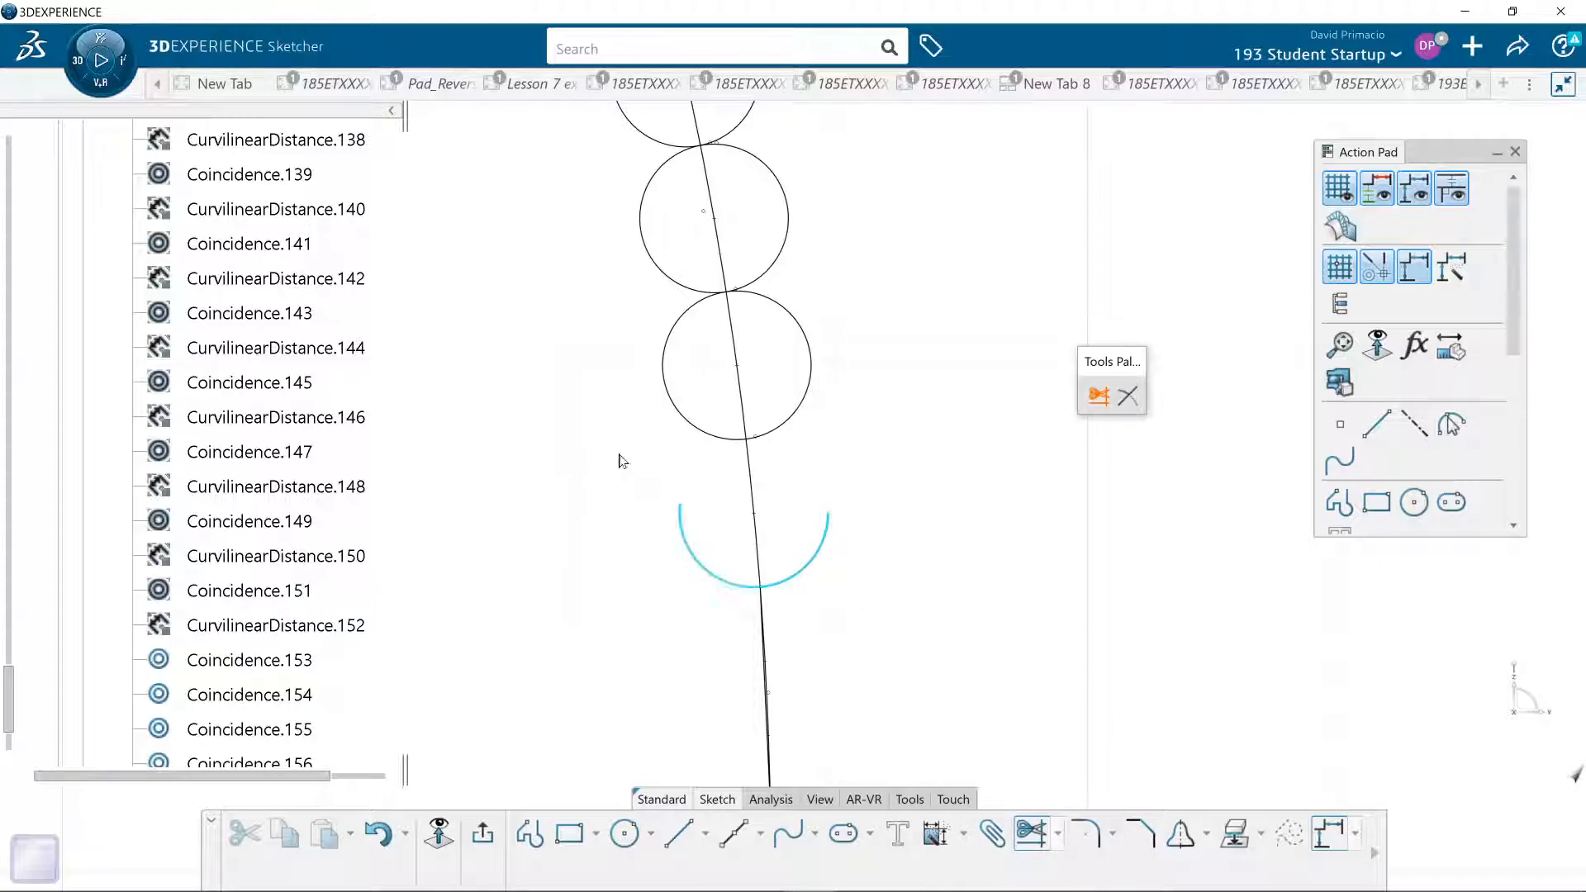
click(698, 427)
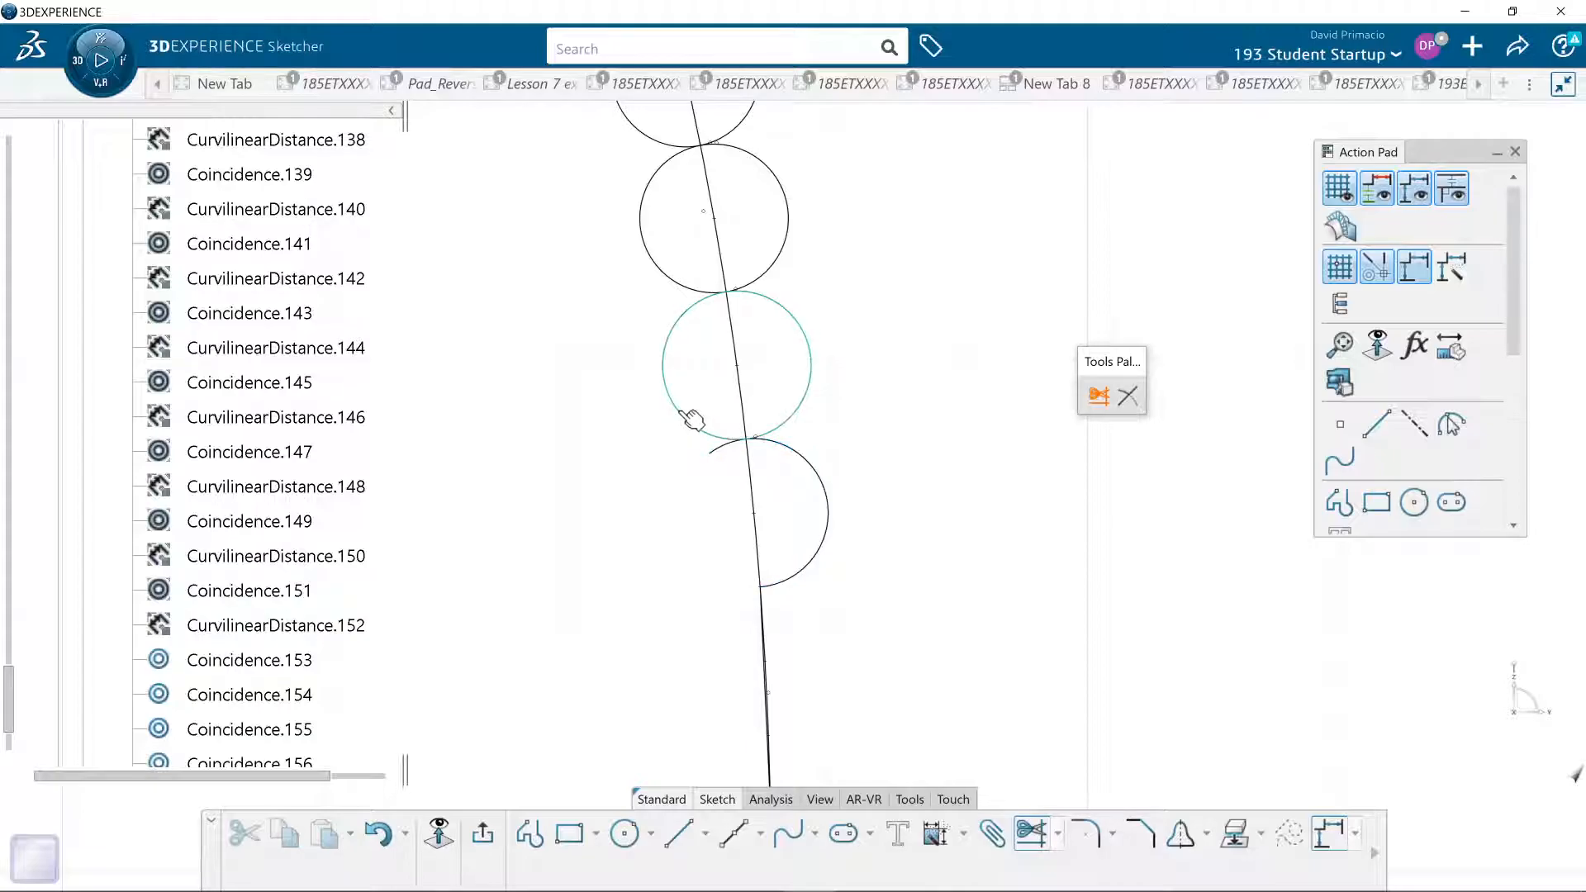
click(803, 459)
click(716, 436)
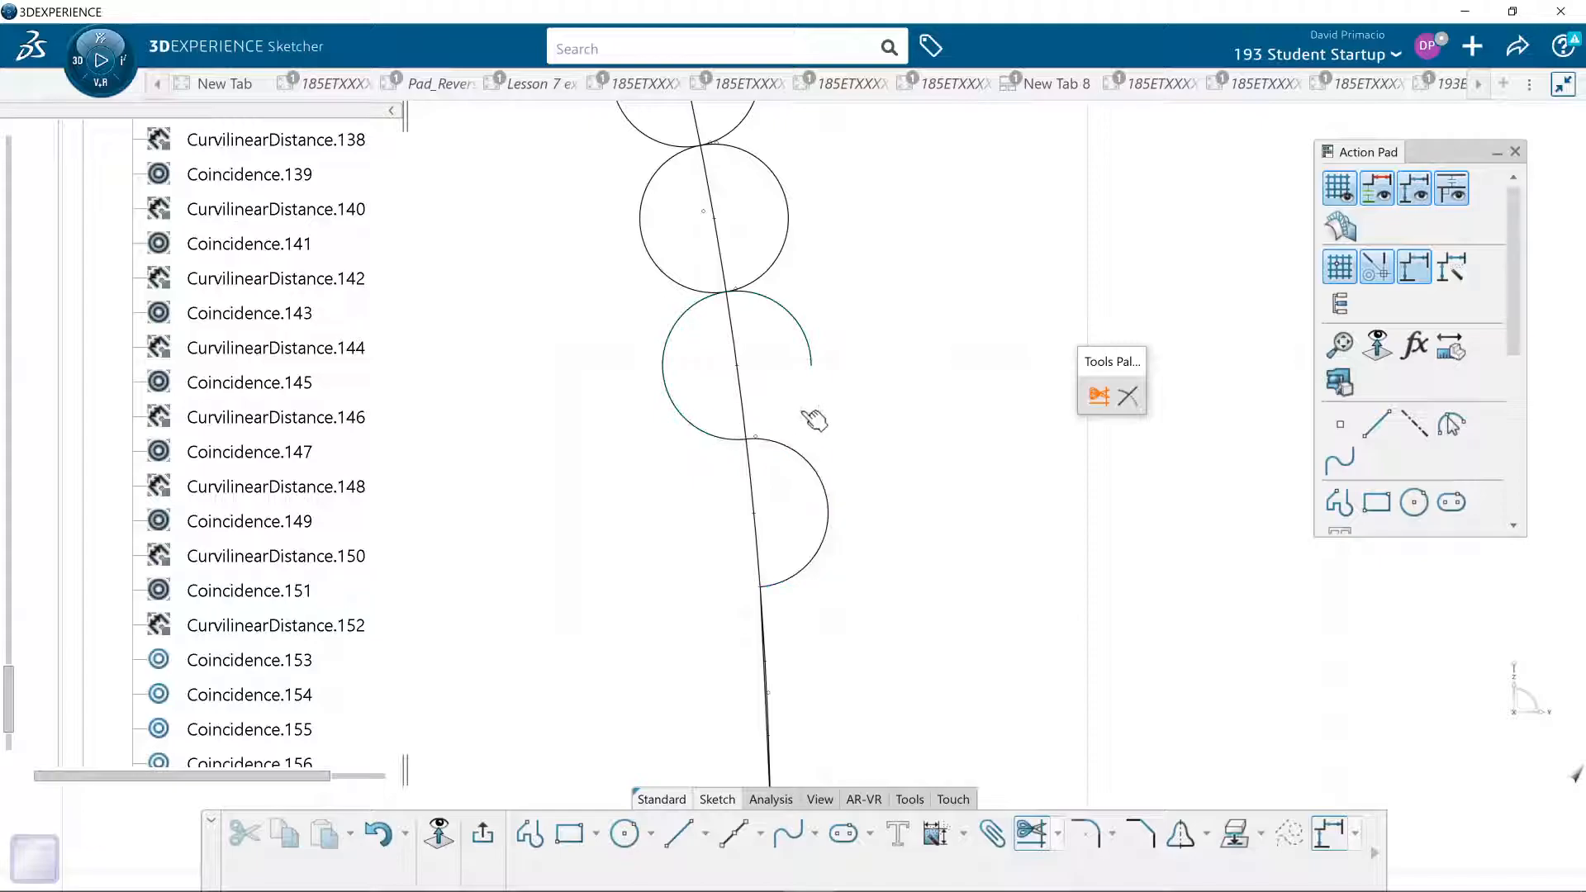
click(696, 317)
click(768, 271)
- Trim the two upper circles into alternating half arcs and join the top one to the arc above by trimming
middle_drag(609, 365, 645, 597)
click(822, 473)
click(714, 381)
click(806, 400)
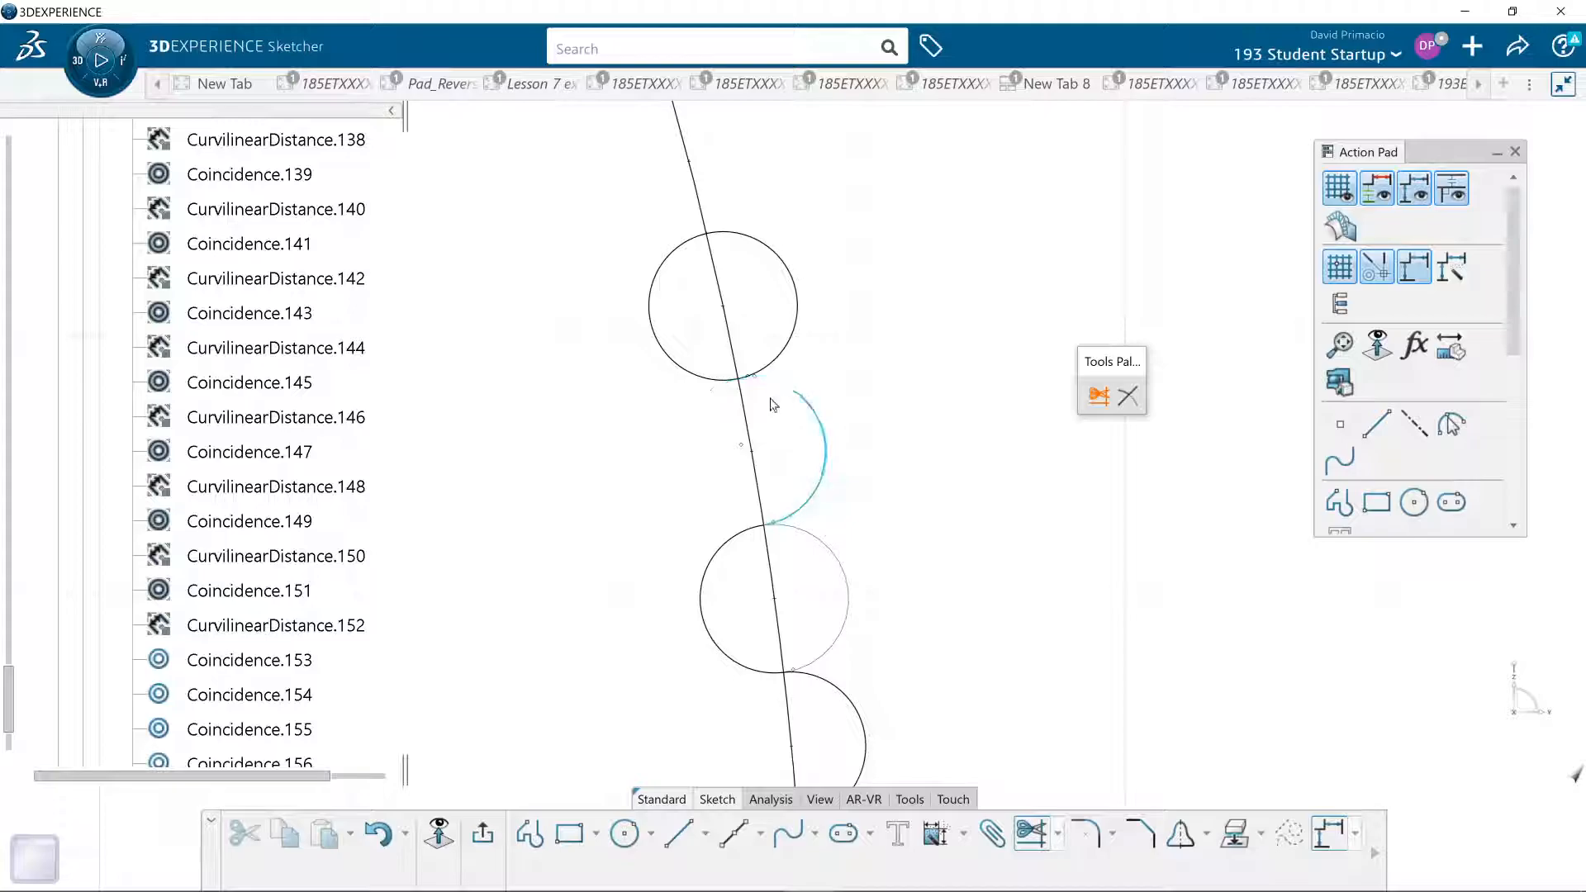
click(723, 383)
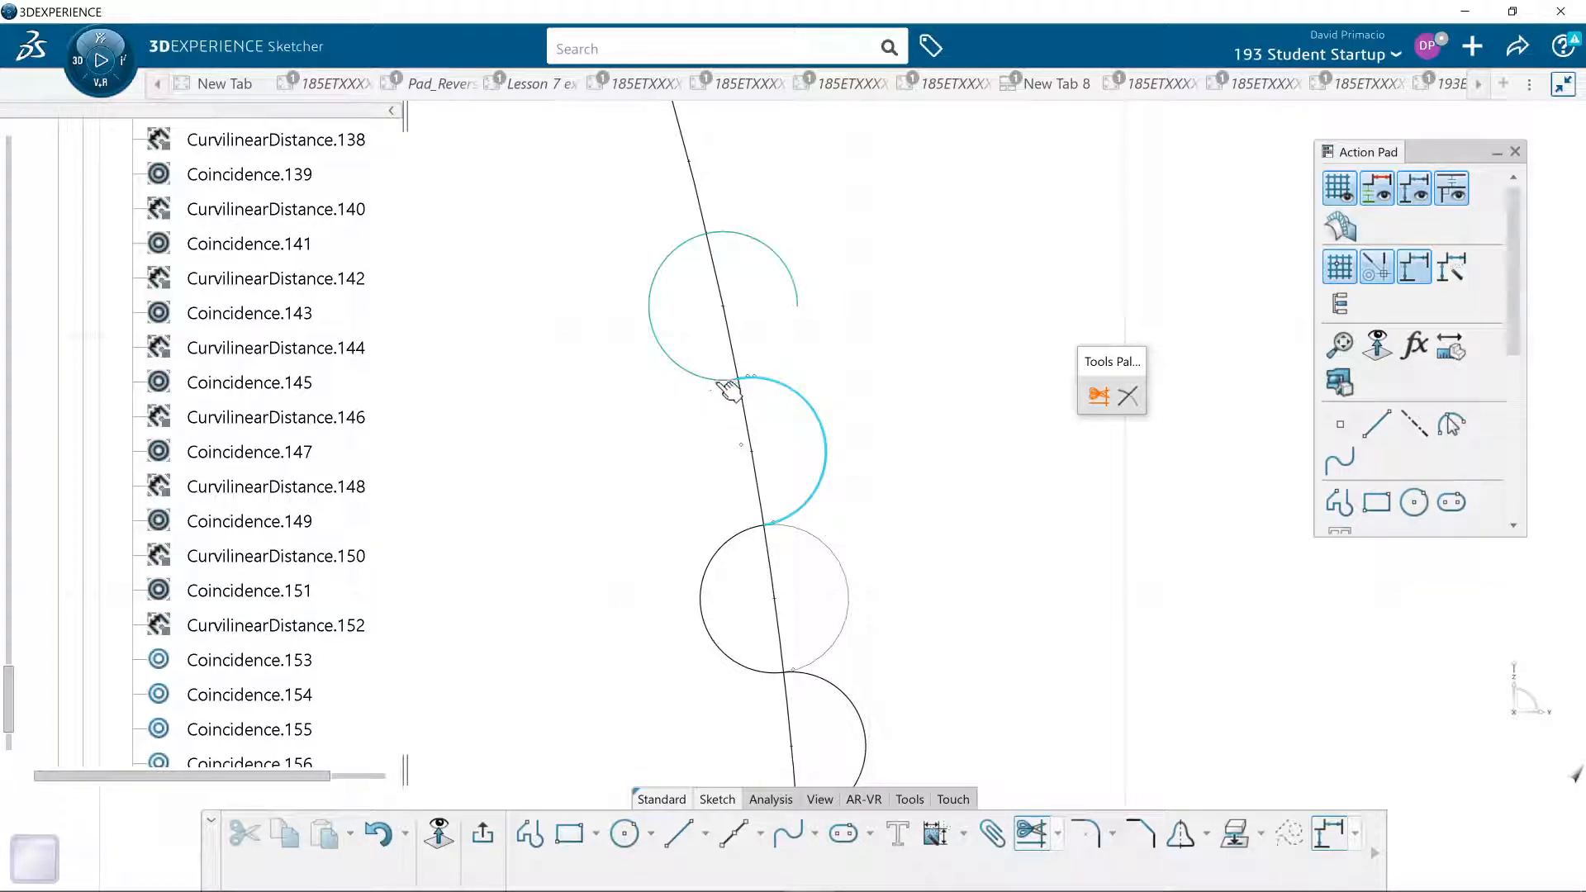
click(669, 258)
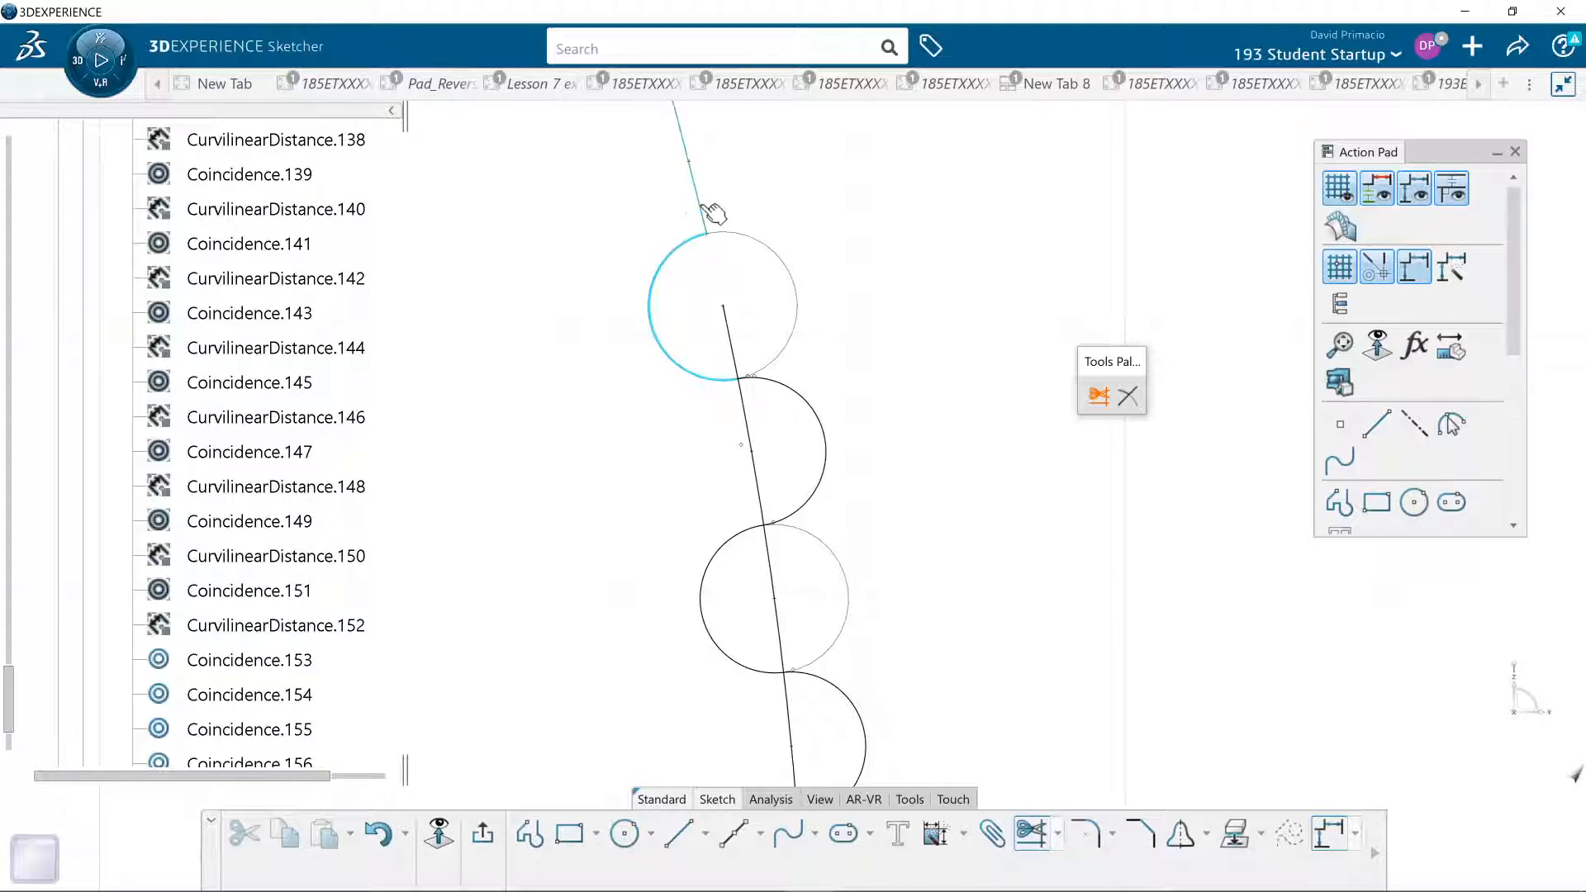
click(704, 205)
- Try to trim the arc running through the half circles against the bottom half circle
middle_drag(889, 509, 857, 471)
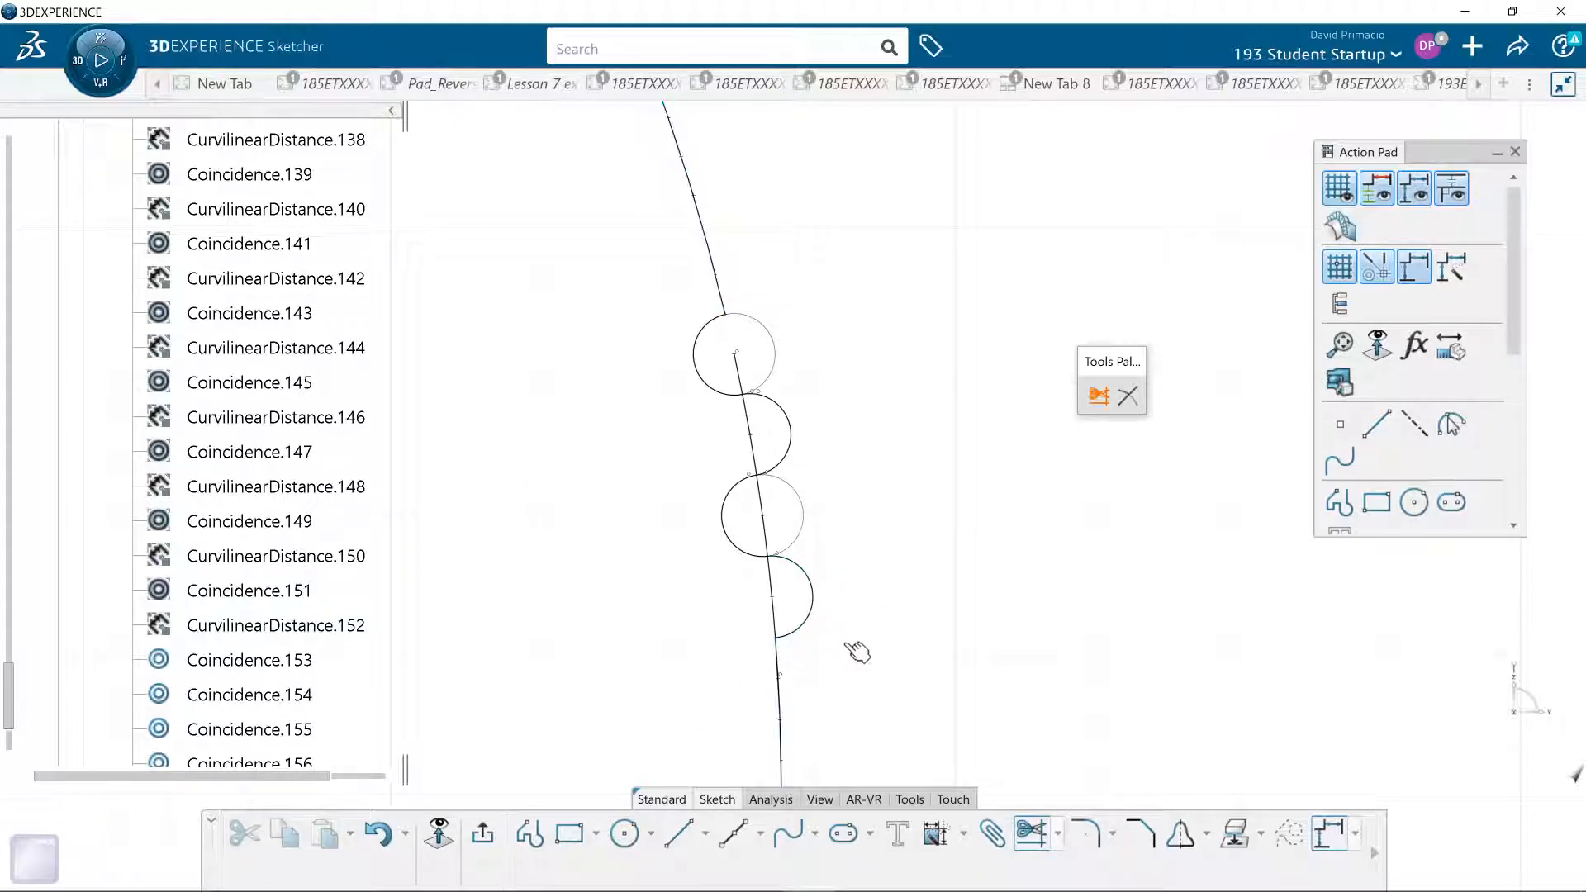
mouse_move(885, 649)
middle_down()
mouse_move(867, 626)
mouse_move(899, 669)
mouse_move(887, 661)
mouse_move(916, 627)
mouse_move(902, 627)
mouse_move(899, 531)
mouse_move(909, 559)
middle_up()
click(839, 572)
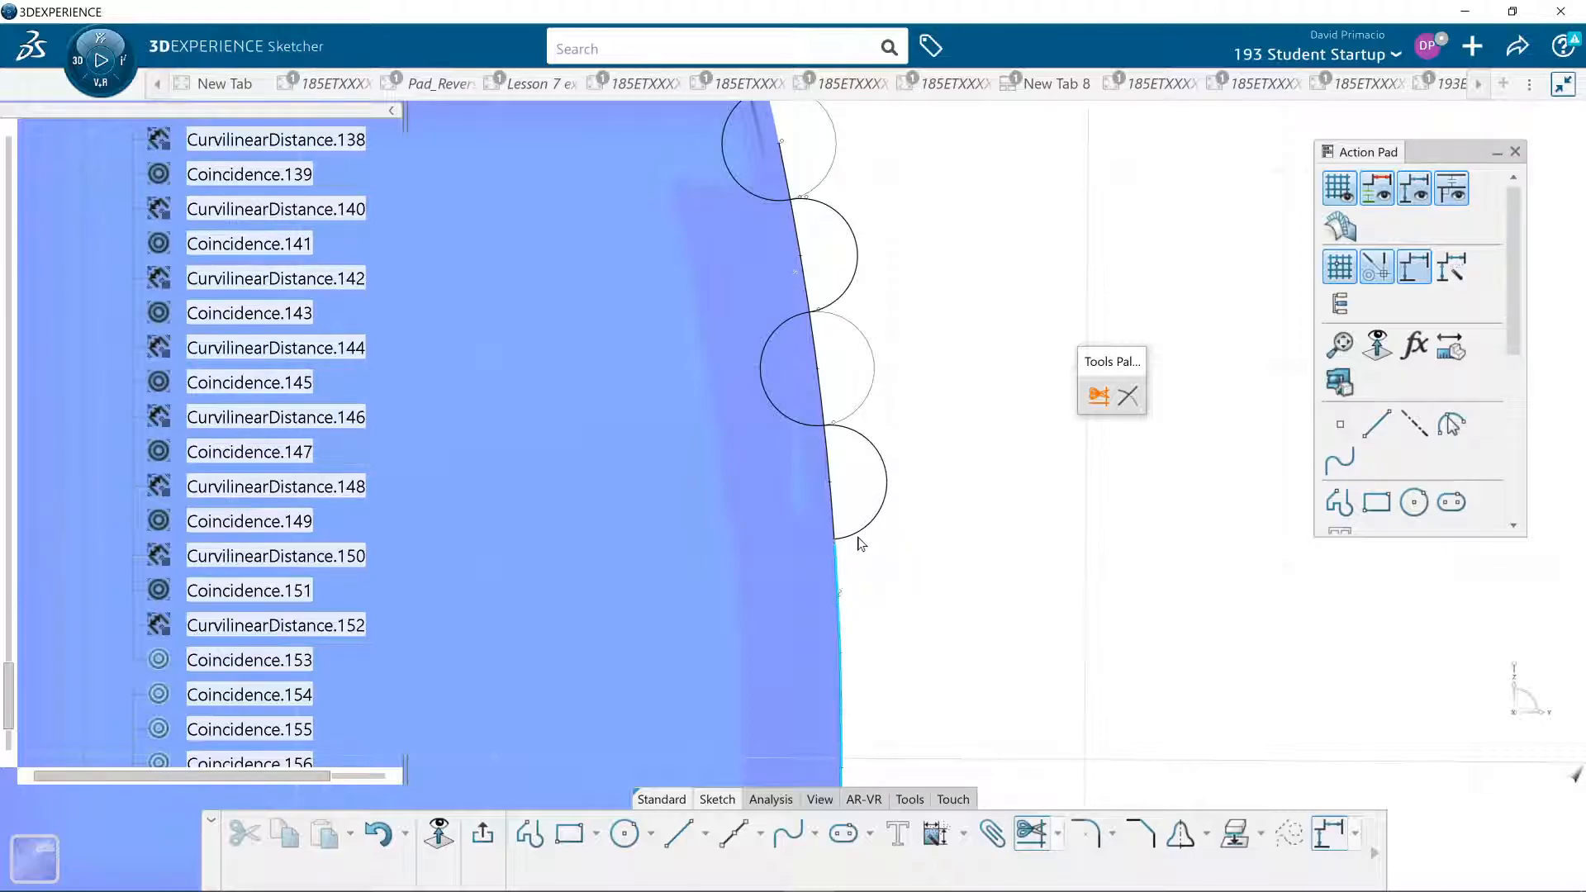
click(844, 540)
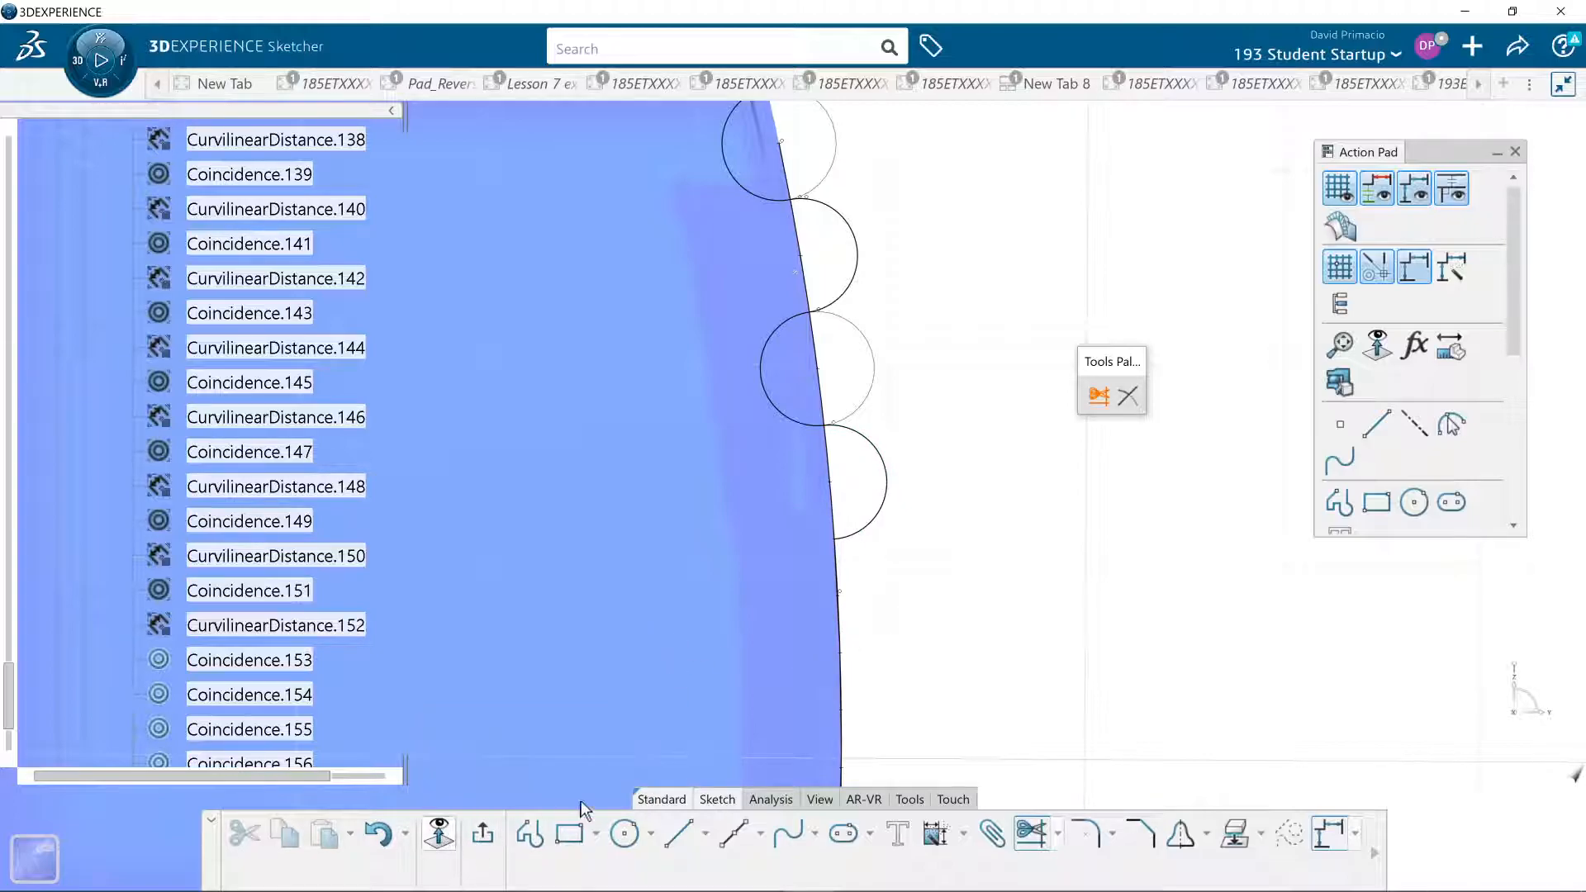
scroll(737, 624, down, 3)
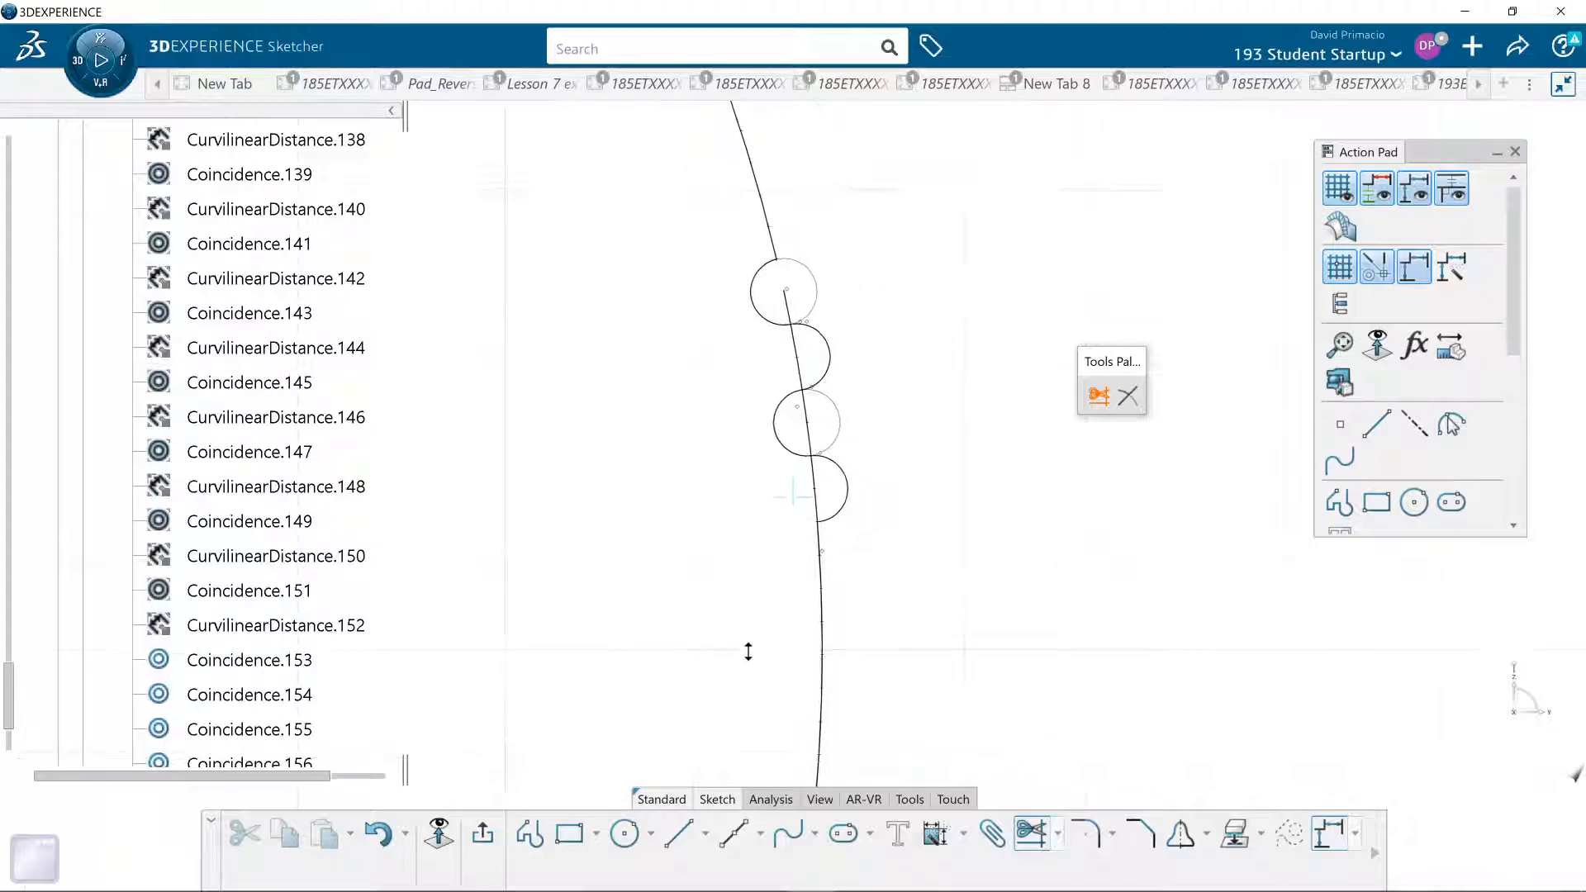
click(797, 346)
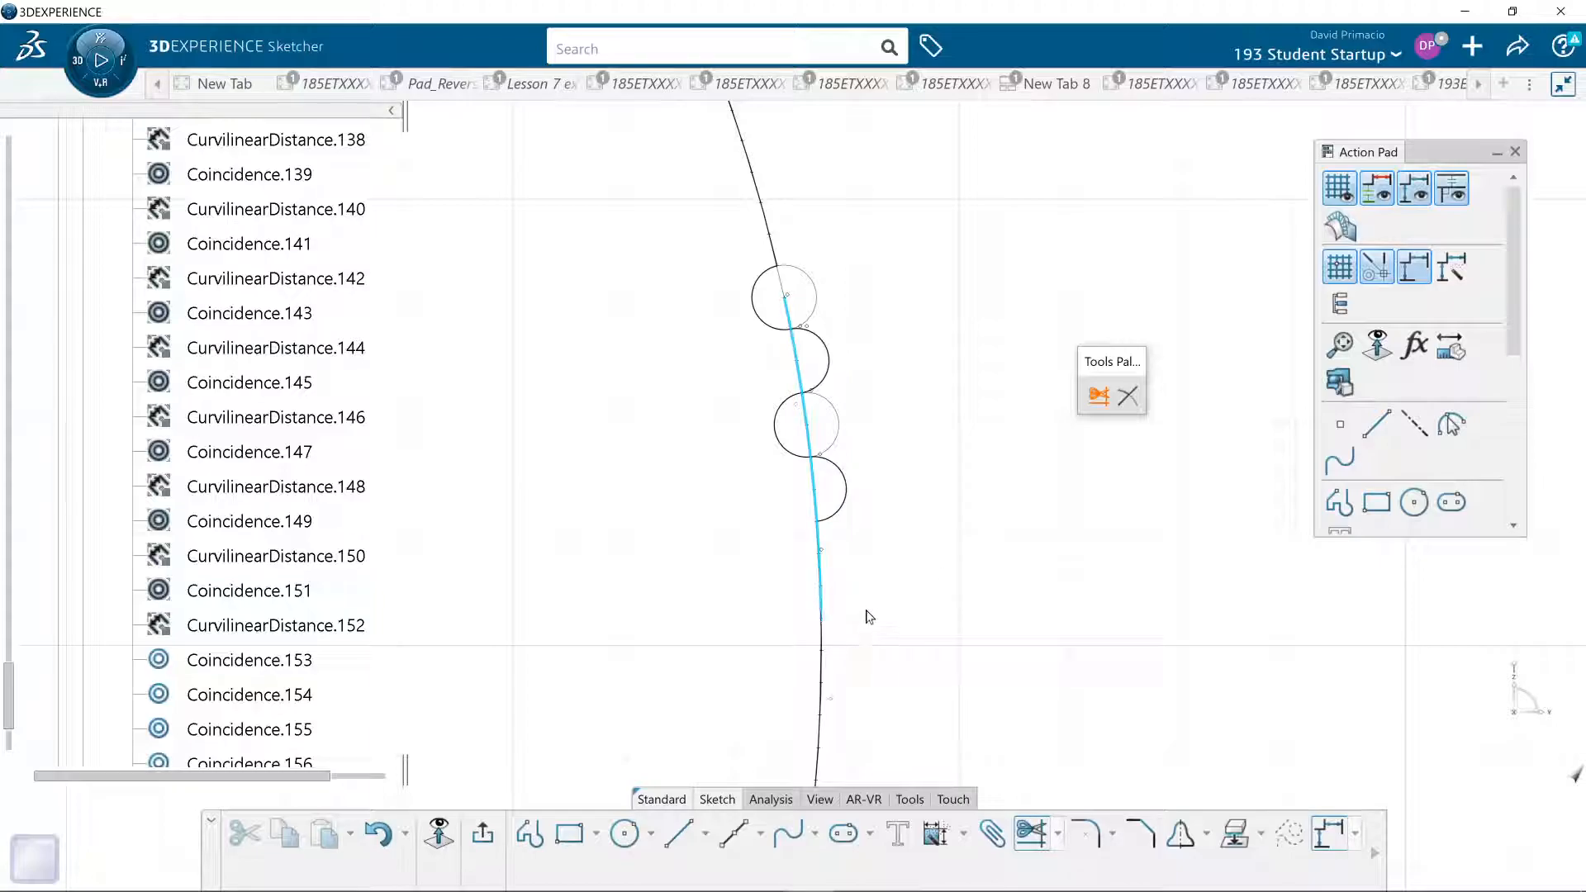
key(Escape)
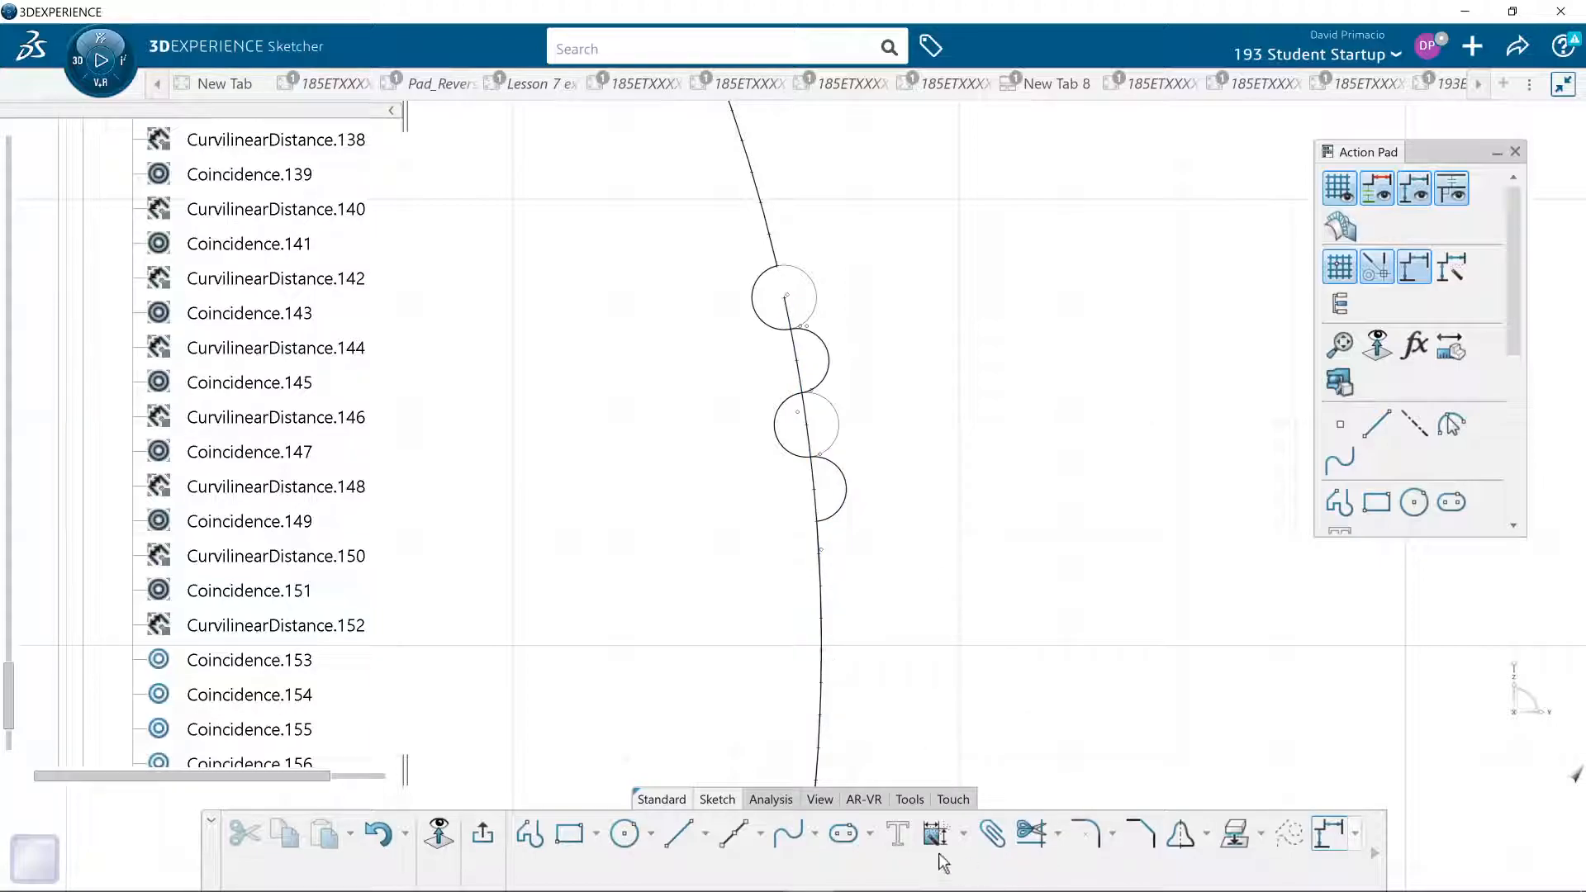
- Quick Trim the arc portion behind the bottom half circle and delete the remaining arc segment behind the other half circles
click(1034, 835)
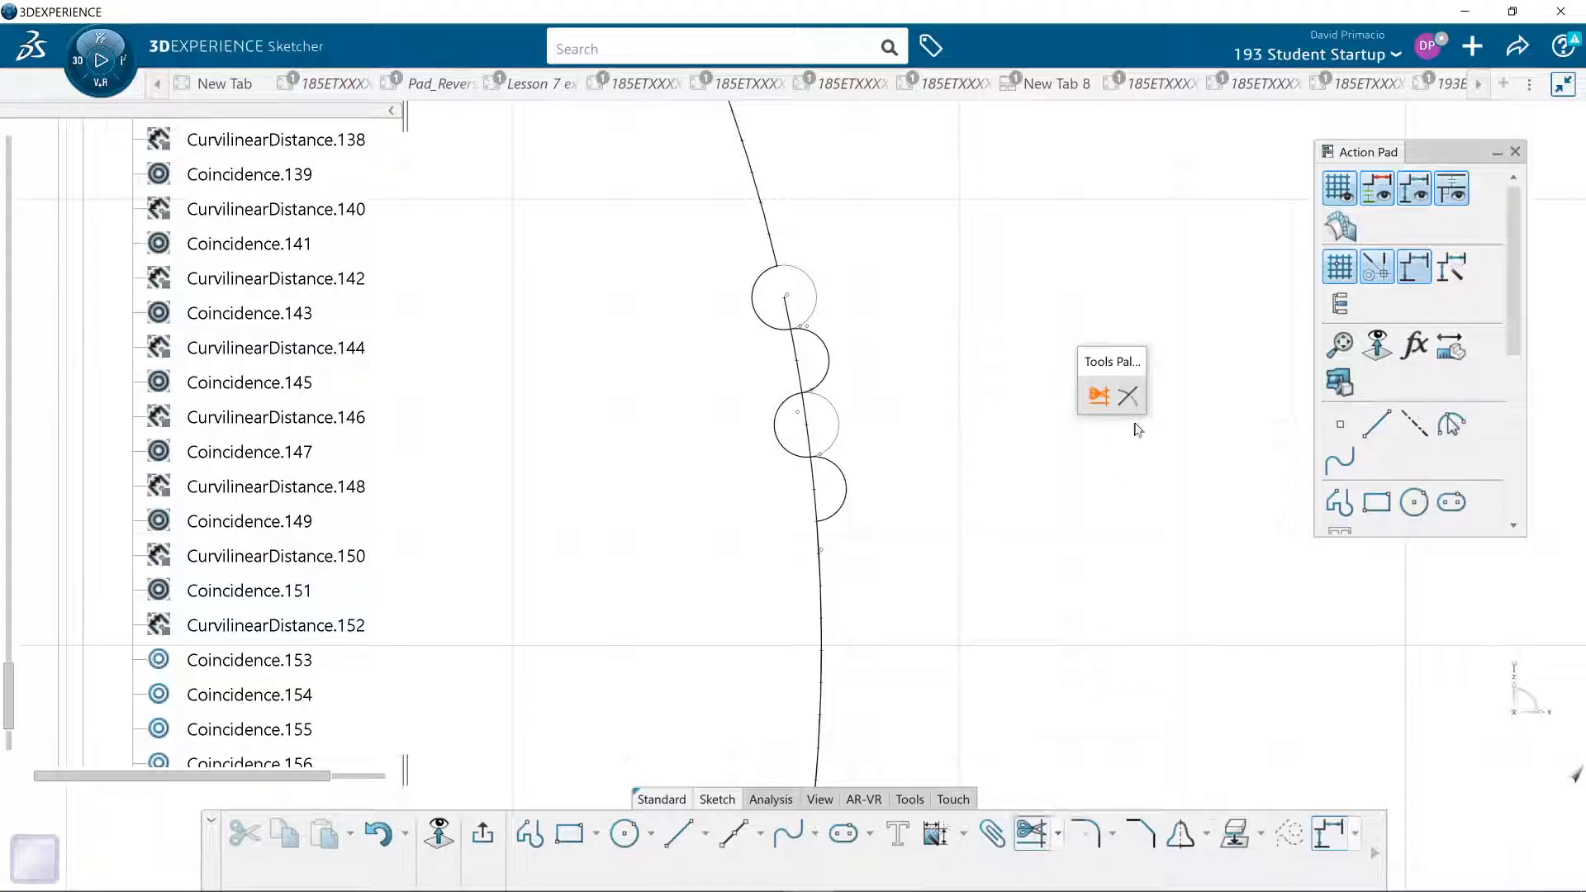
click(1057, 832)
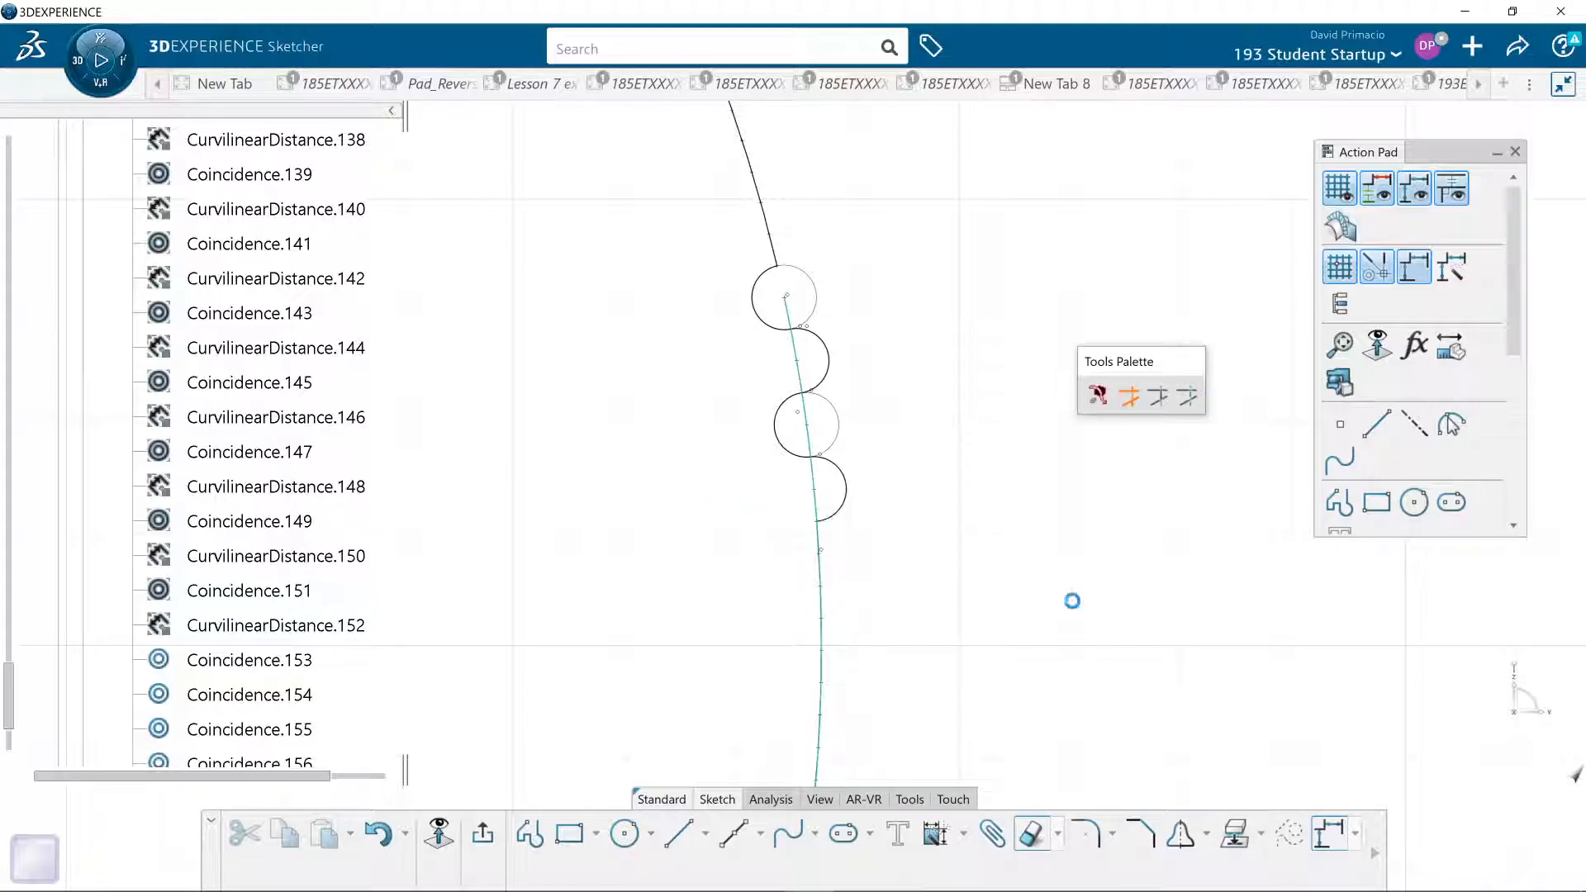
key(Escape)
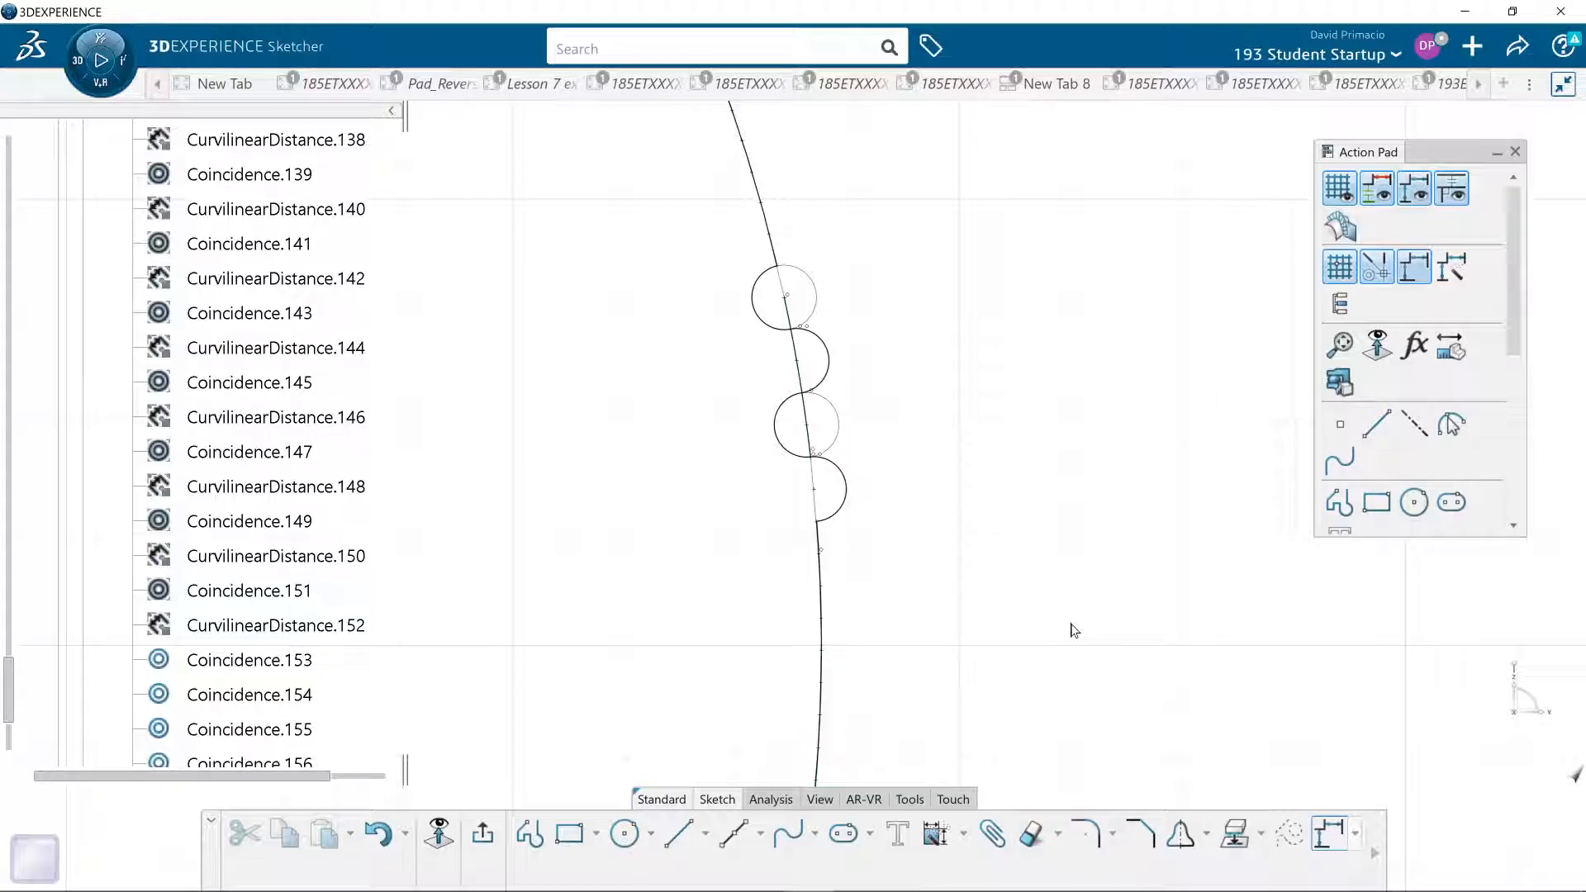
click(809, 410)
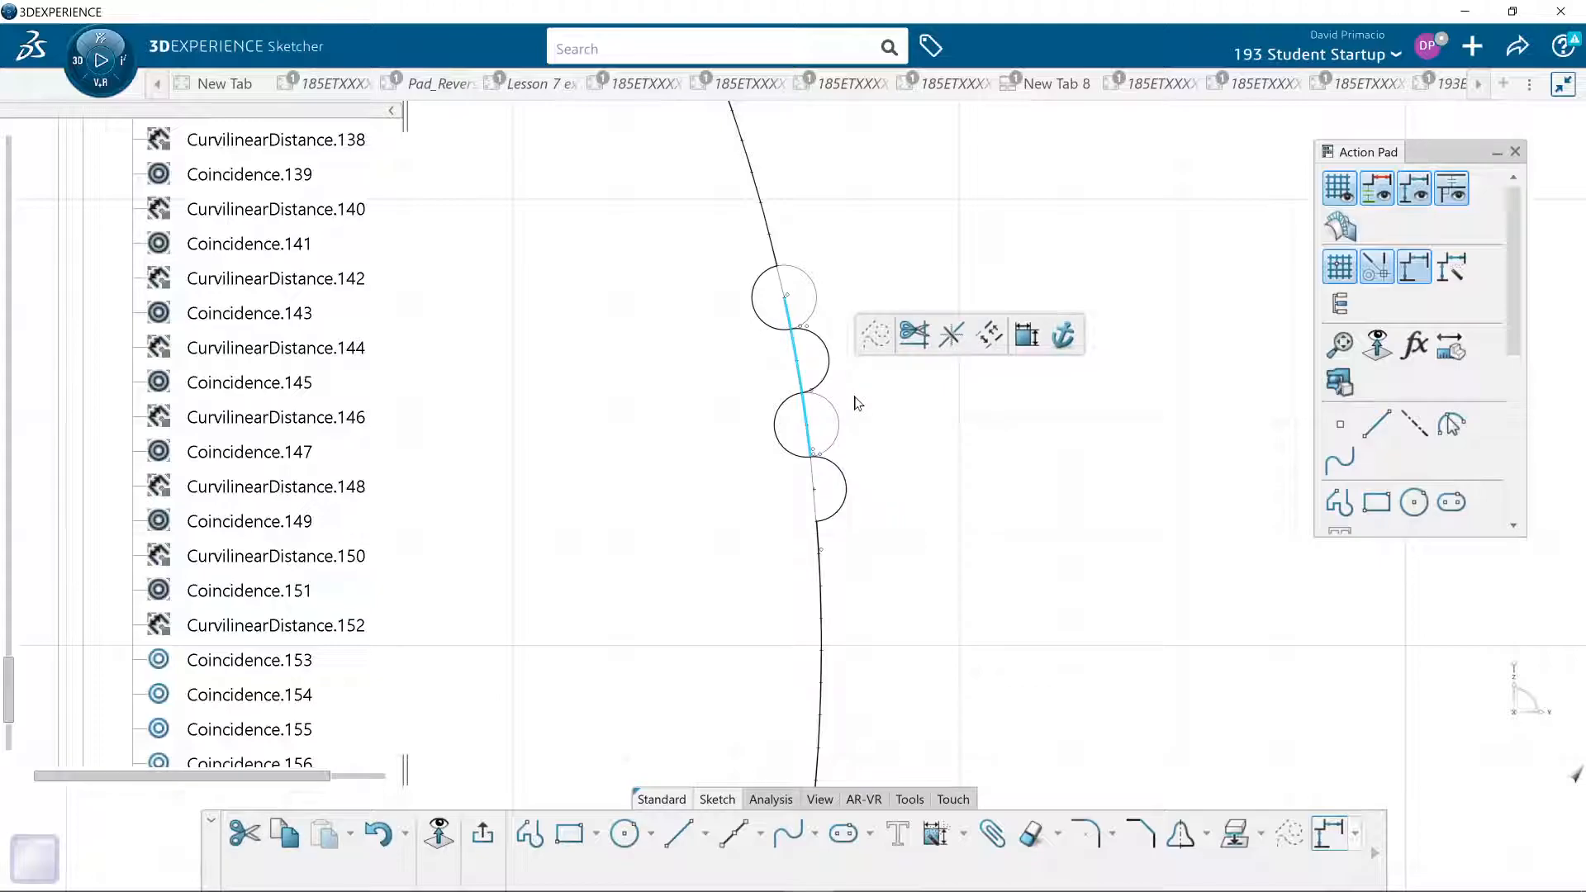
key(Delete)
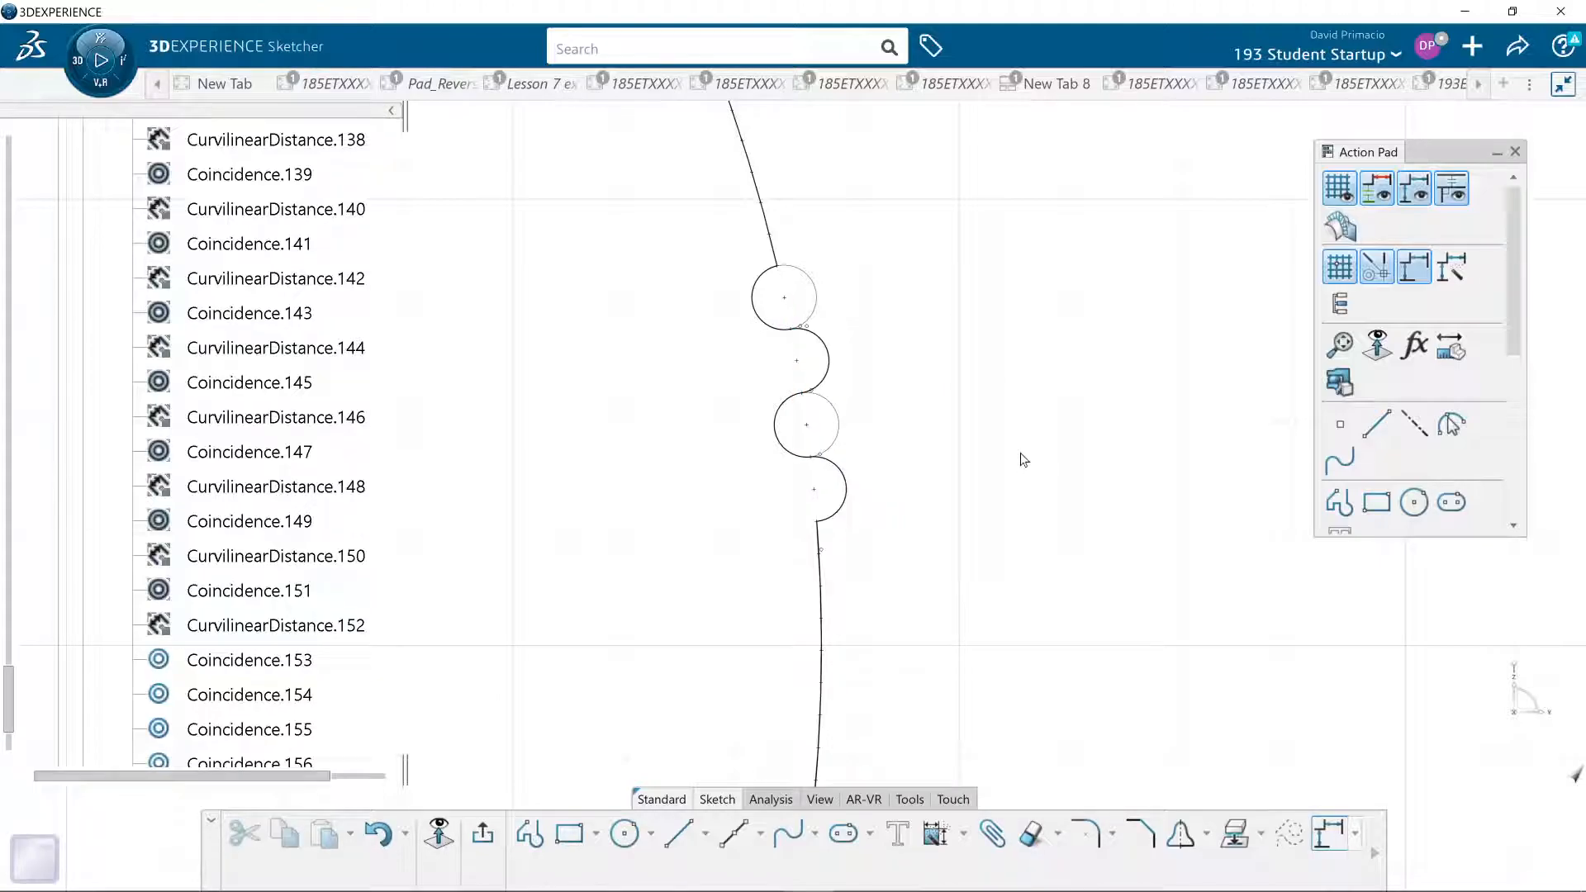
- Exit Sketch.1 and close the update diagnosis for Extrude.1 without applying a fix
click(485, 834)
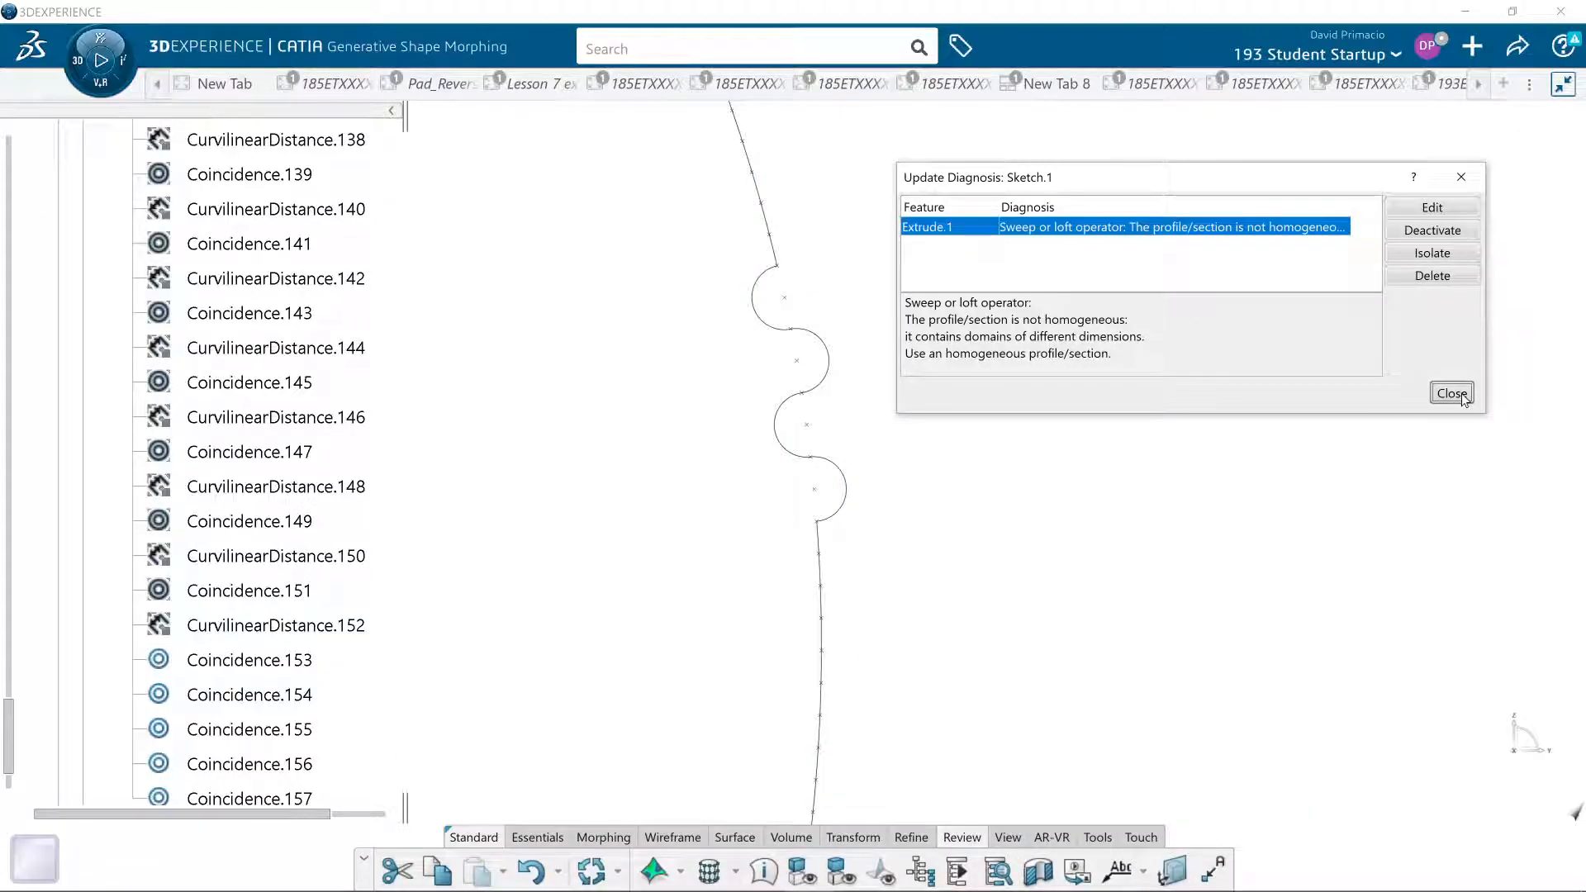
click(1453, 394)
middle_drag(1038, 589, 692, 800)
middle_drag(916, 701, 999, 578)
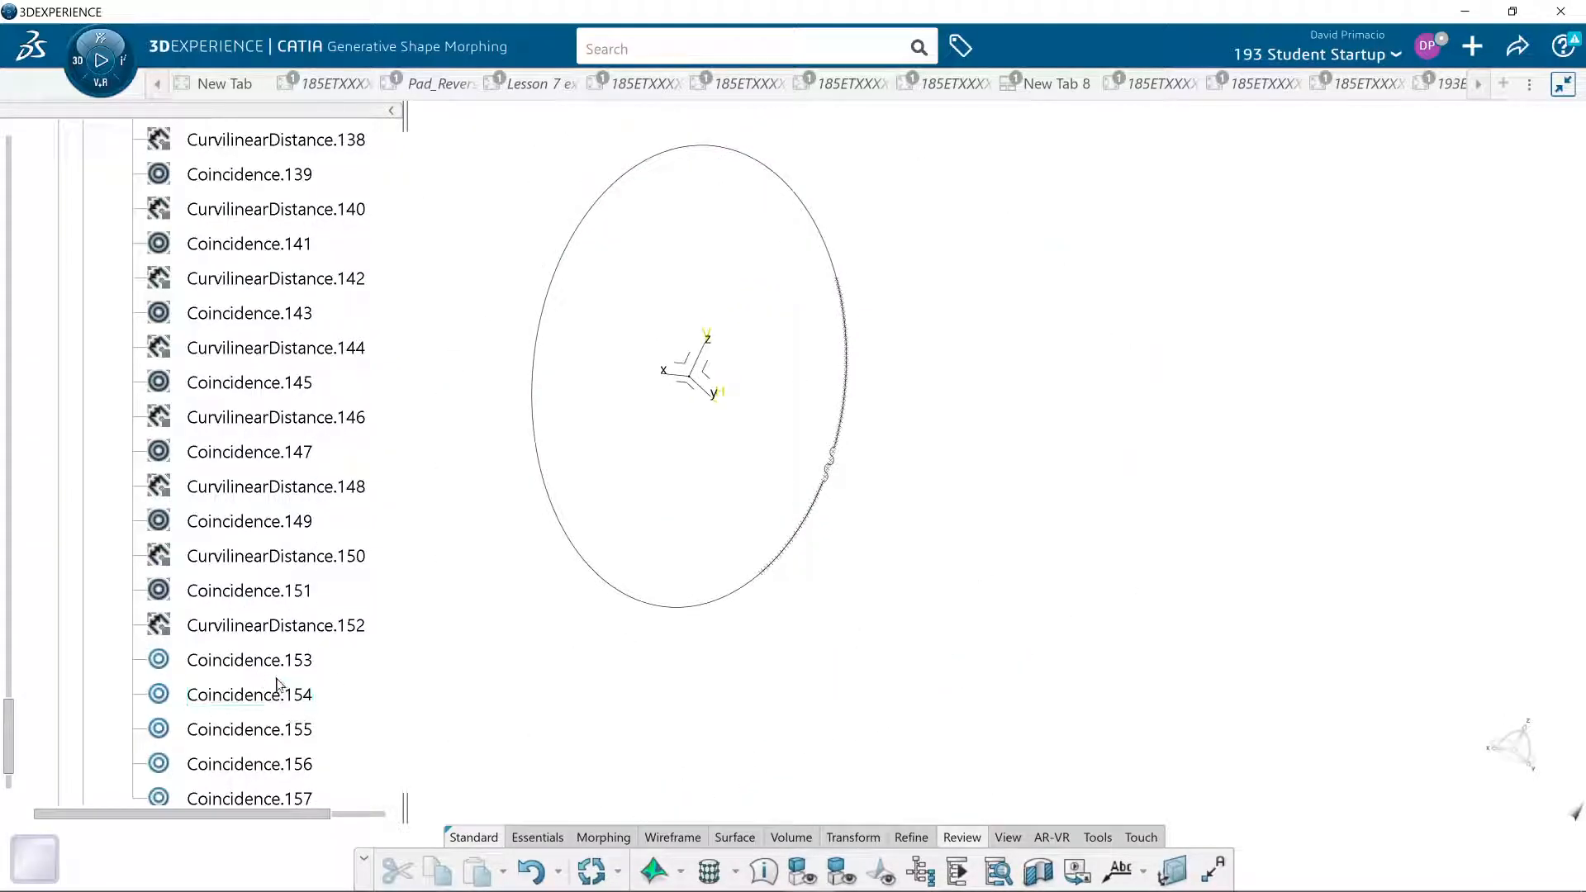
- Open Sketch.1 for editing and orient the view normal to the sketch plane
scroll(285, 702, up, 8)
scroll(379, 666, up, 5)
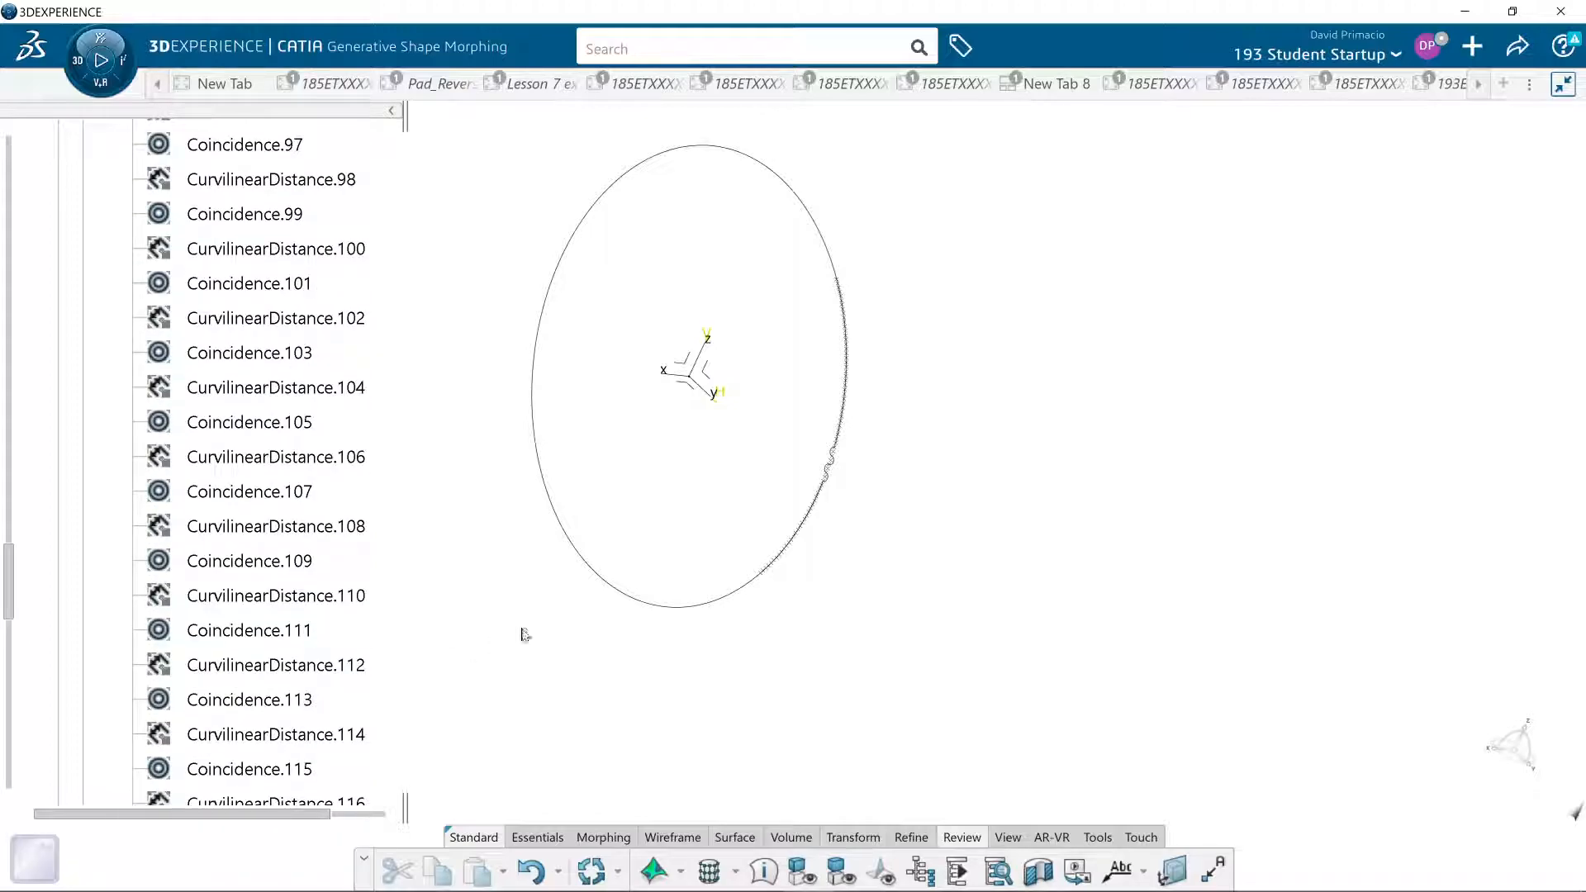
double_click(613, 590)
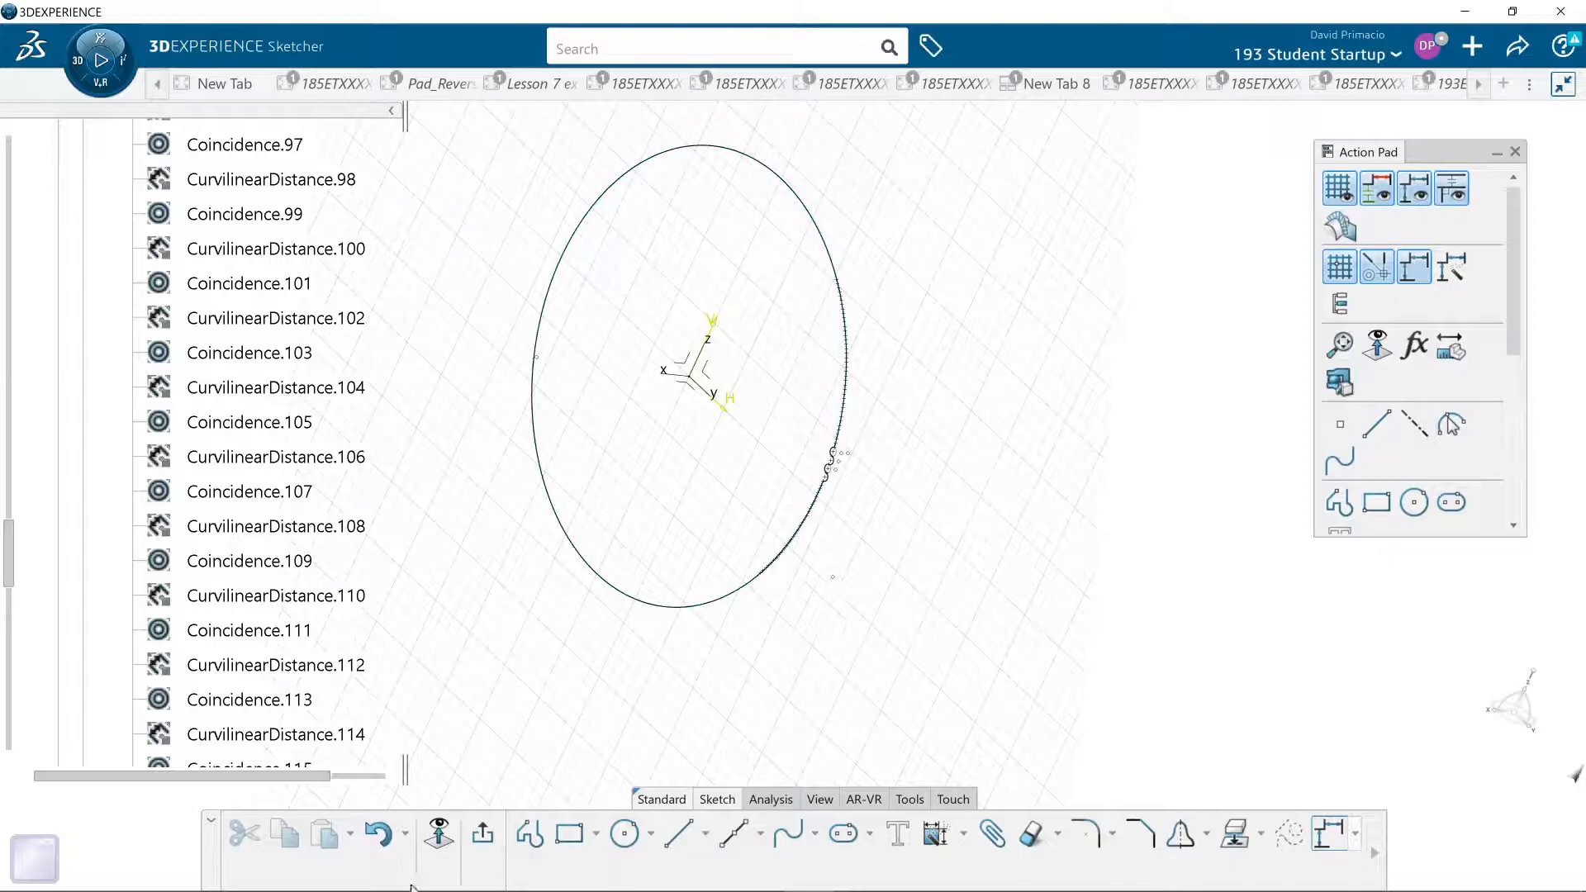
click(439, 834)
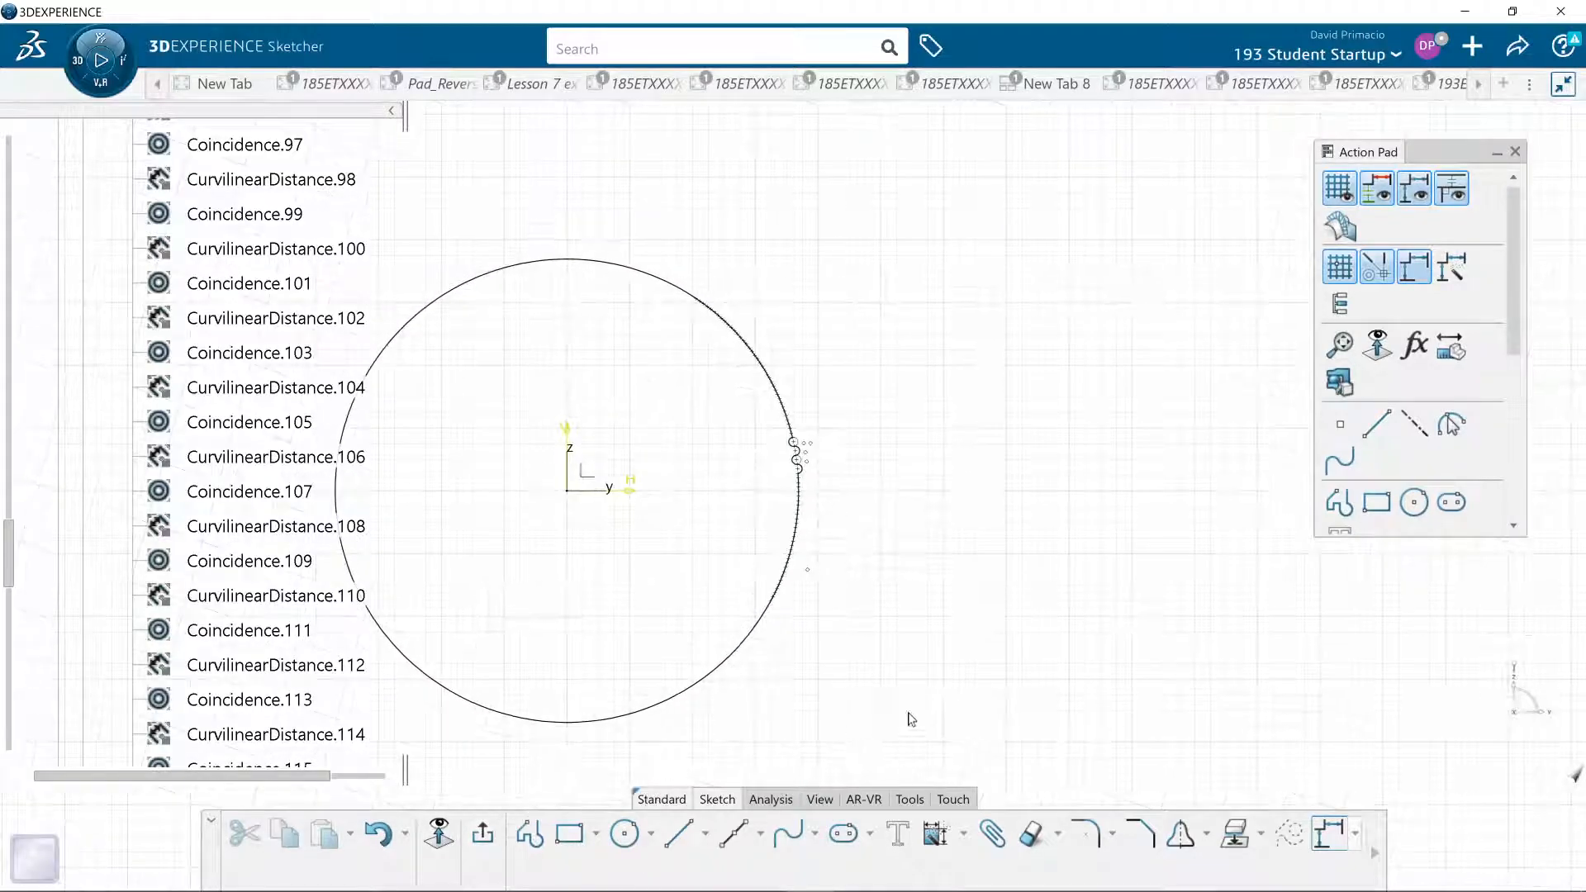
mouse_move(861, 643)
ctrl+middle_down()
mouse_move(889, 550)
mouse_move(921, 761)
ctrl+middle_up()
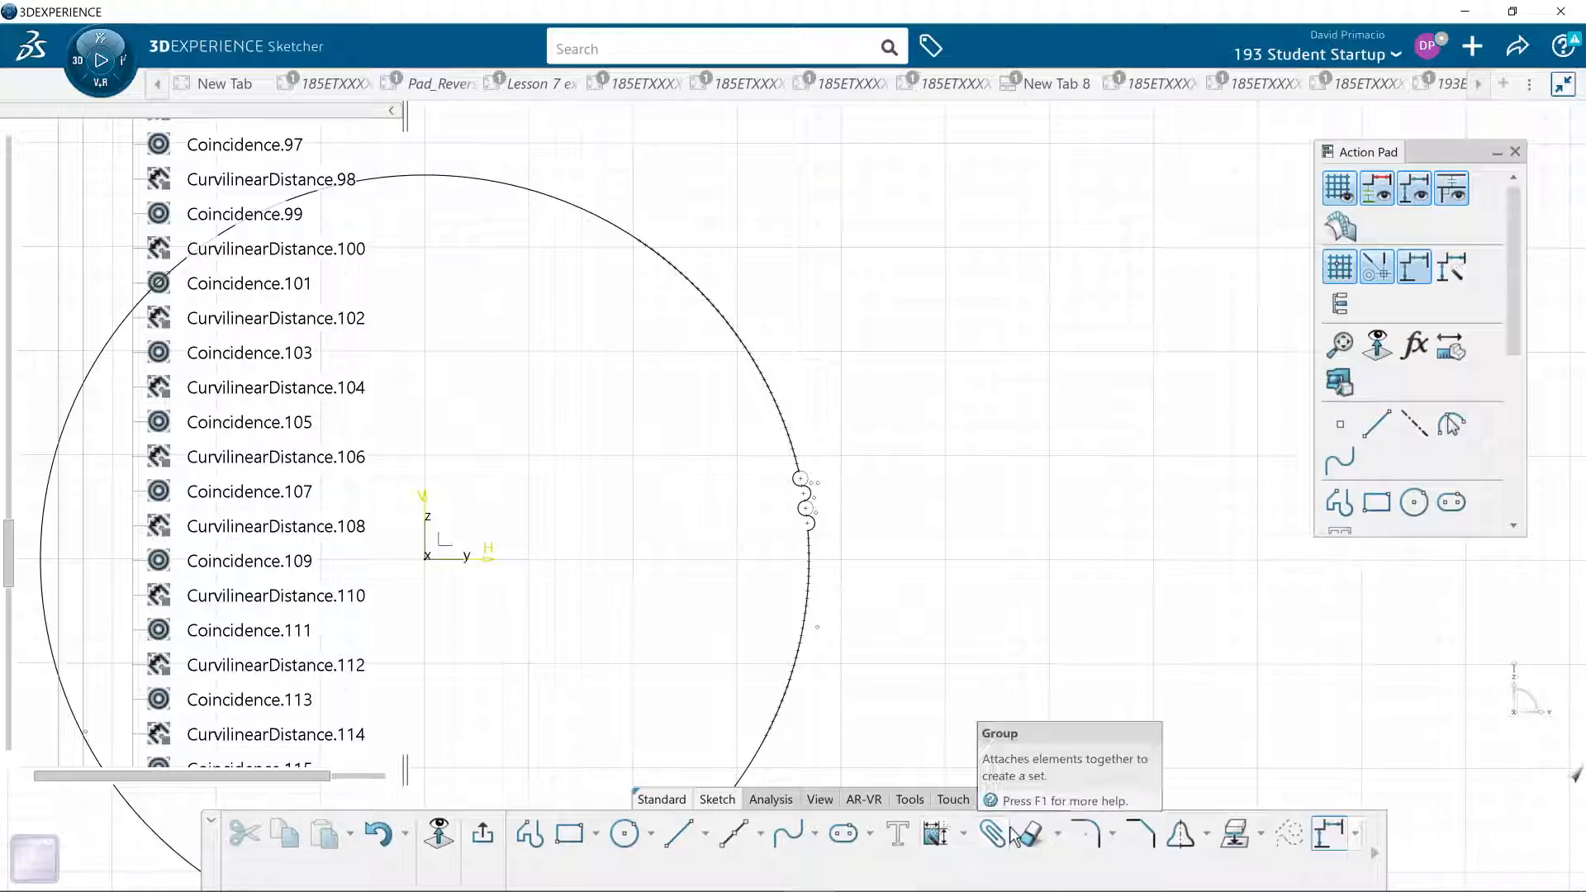
- Break the large circle's arc at a point well above the chain of half circles
click(1033, 834)
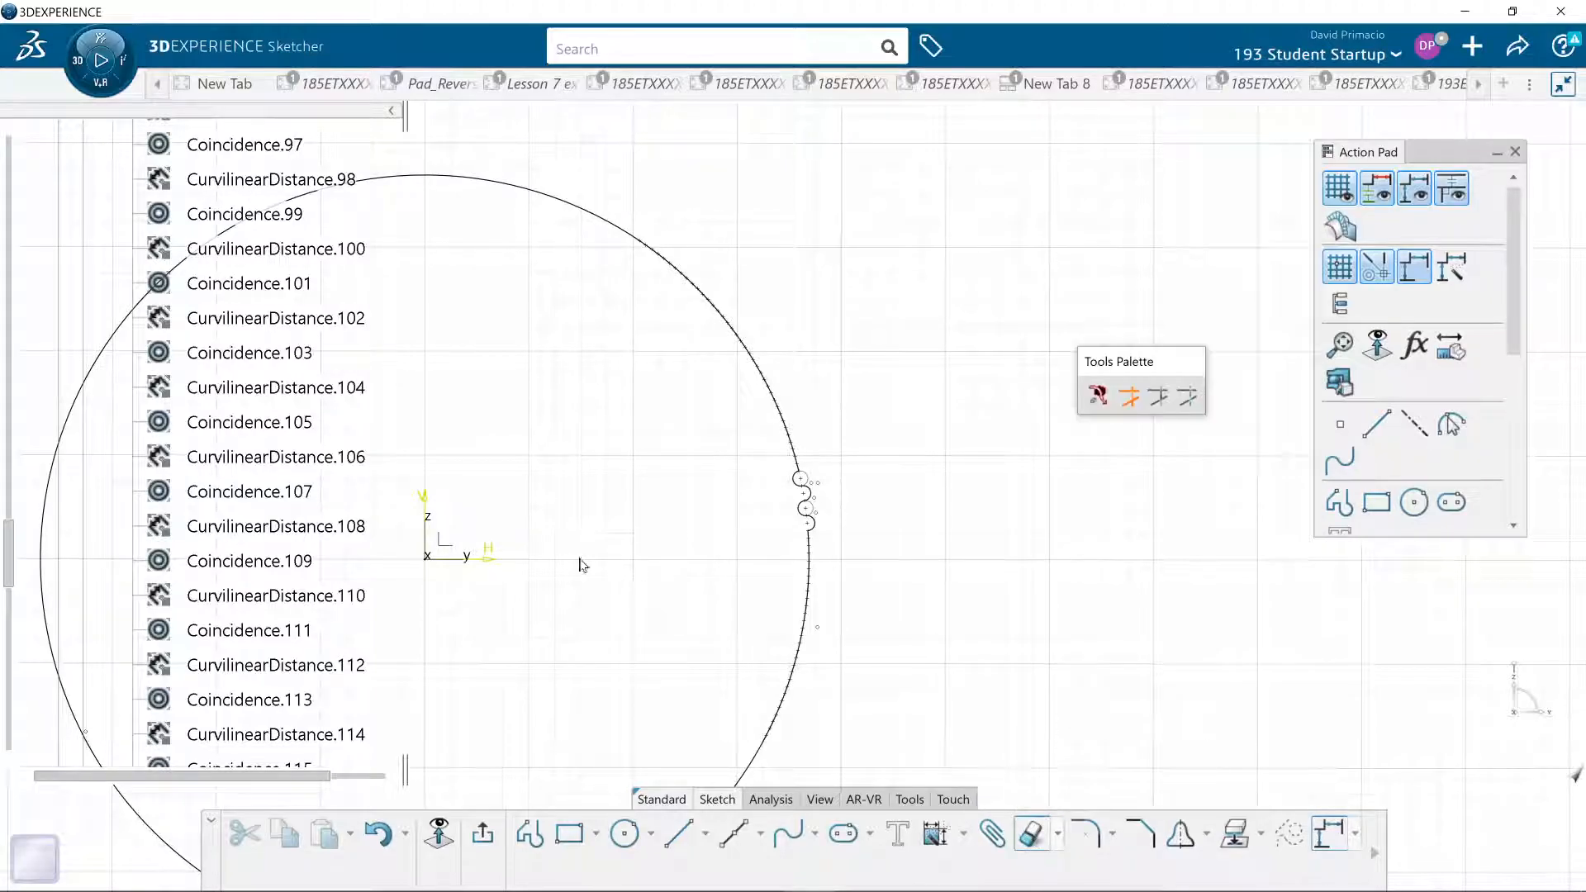
scroll(587, 616, up, 5)
scroll(604, 577, up, 2)
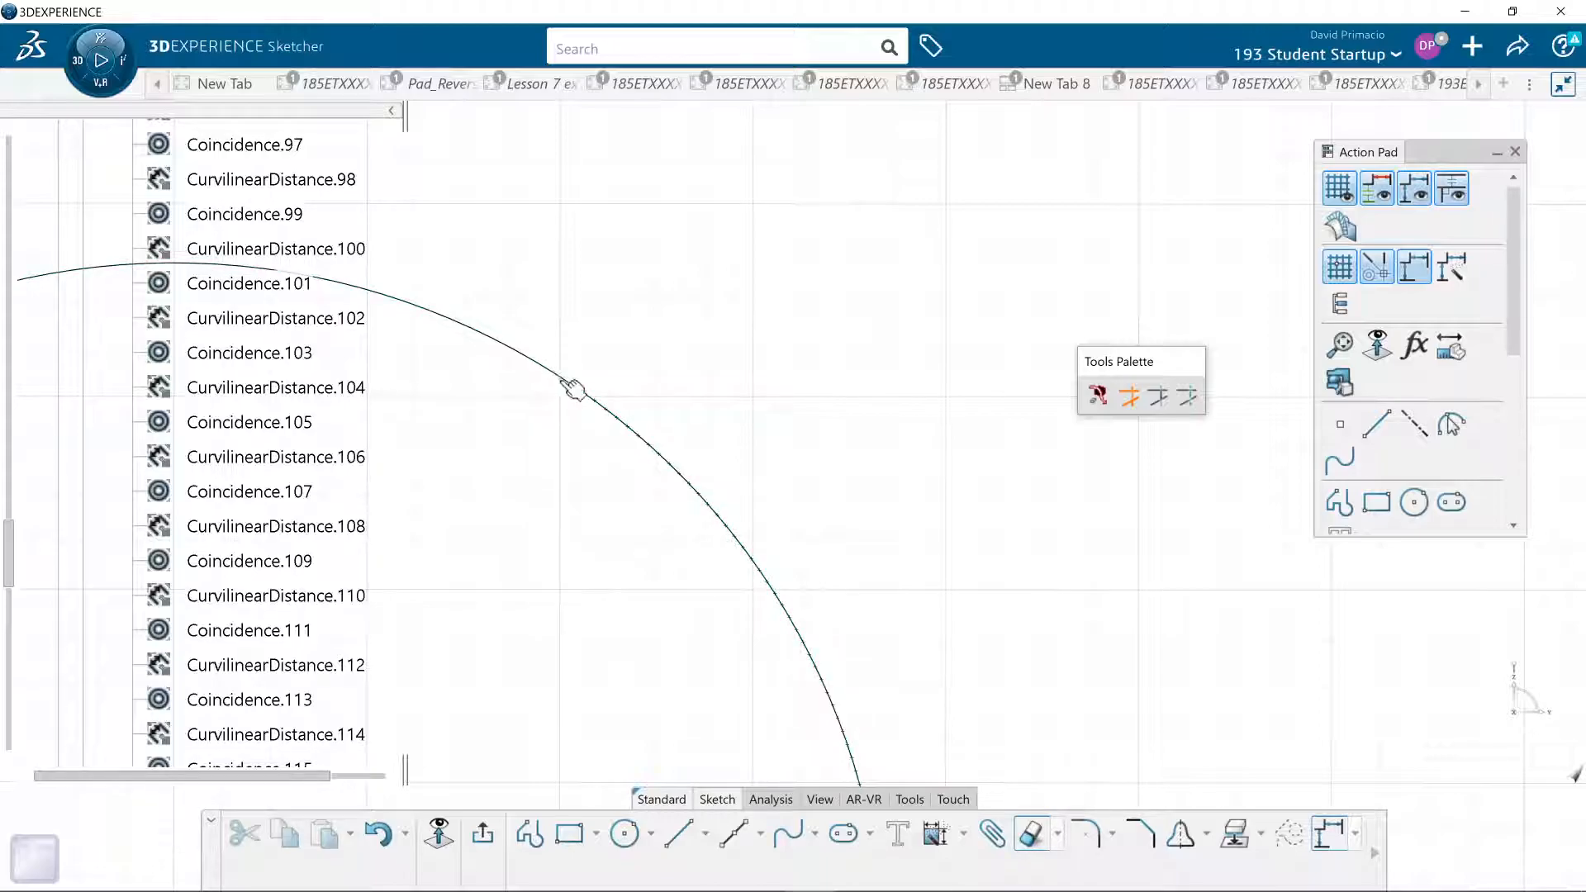
click(1057, 834)
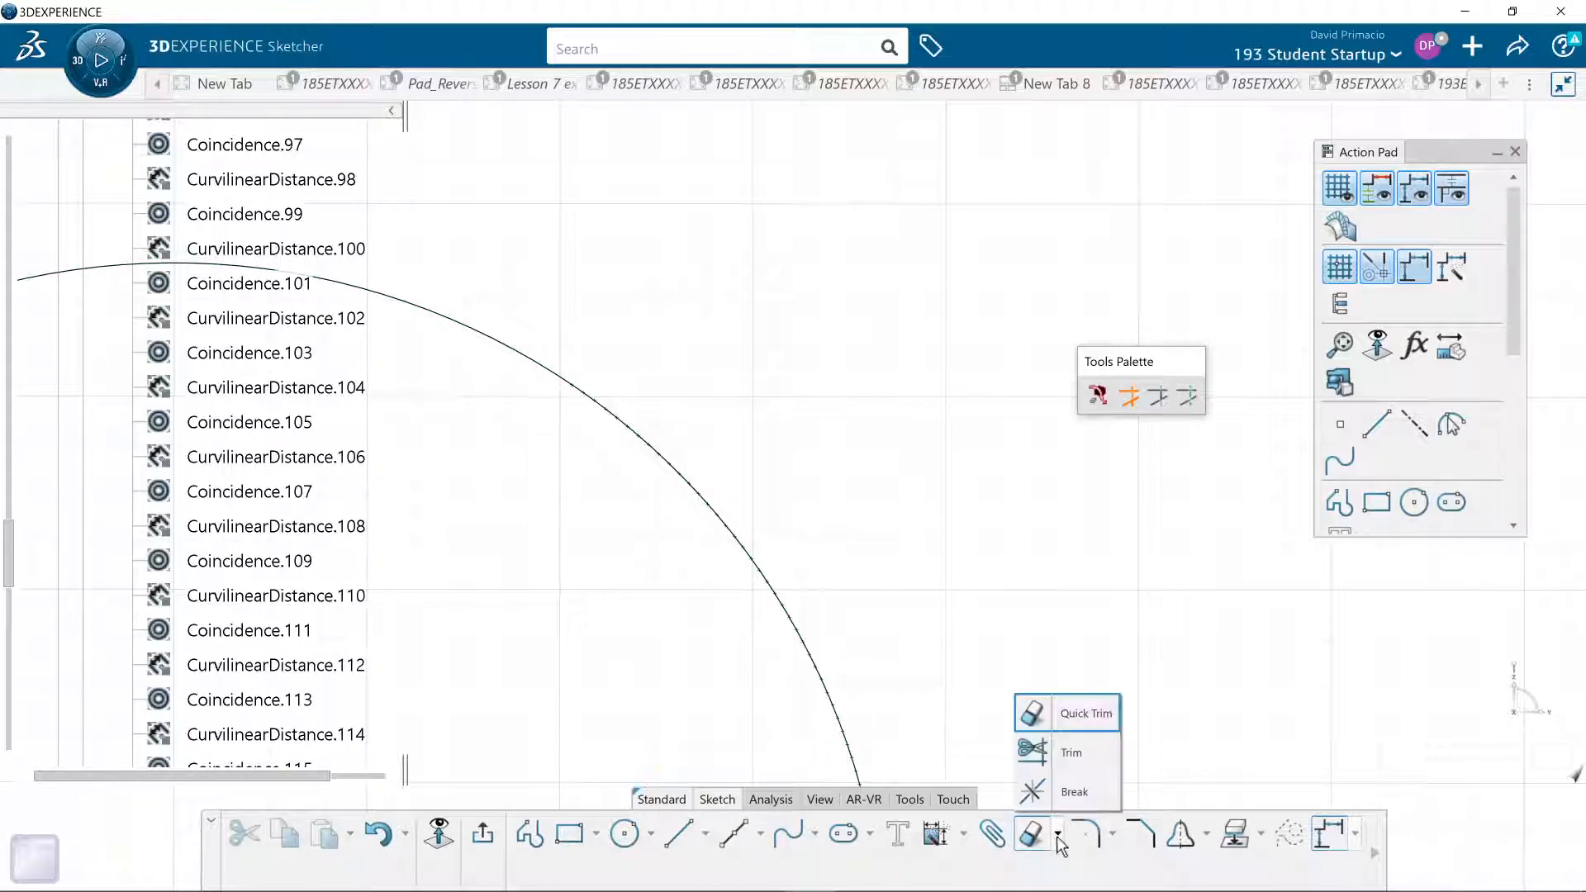
click(1033, 794)
click(578, 388)
click(572, 383)
- Break the large arc at a point below the half circles and turn the leftover portion into construction geometry
mouse_move(950, 538)
middle_down()
mouse_move(933, 486)
mouse_move(908, 575)
middle_up()
mouse_move(955, 764)
middle_down()
mouse_move(860, 552)
mouse_move(862, 596)
mouse_move(815, 584)
mouse_move(997, 595)
middle_up()
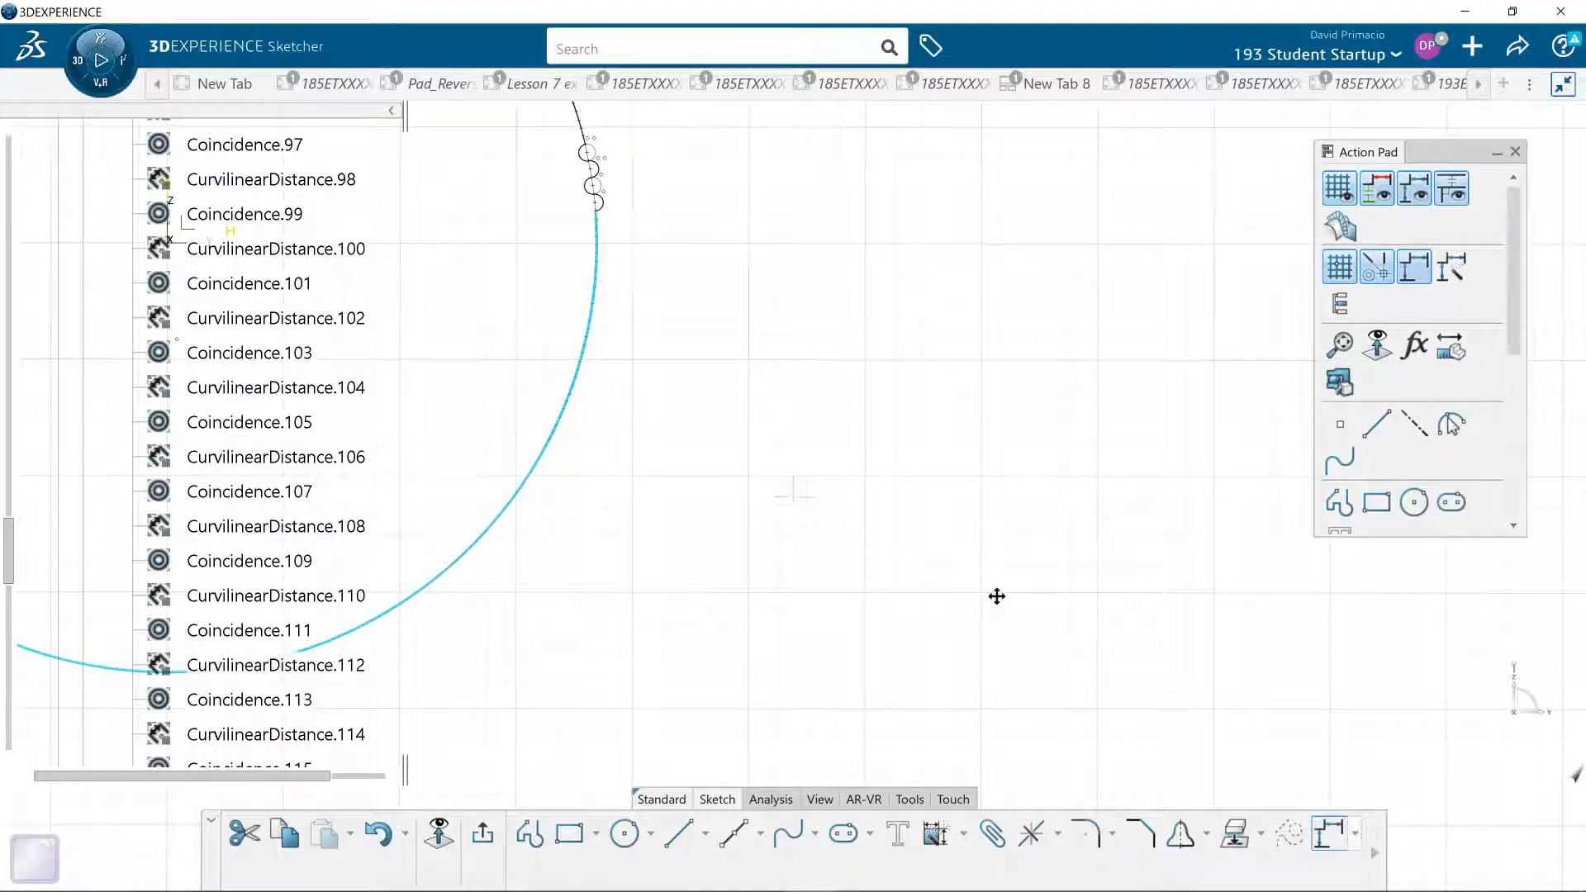
middle_drag(996, 597, 1242, 542)
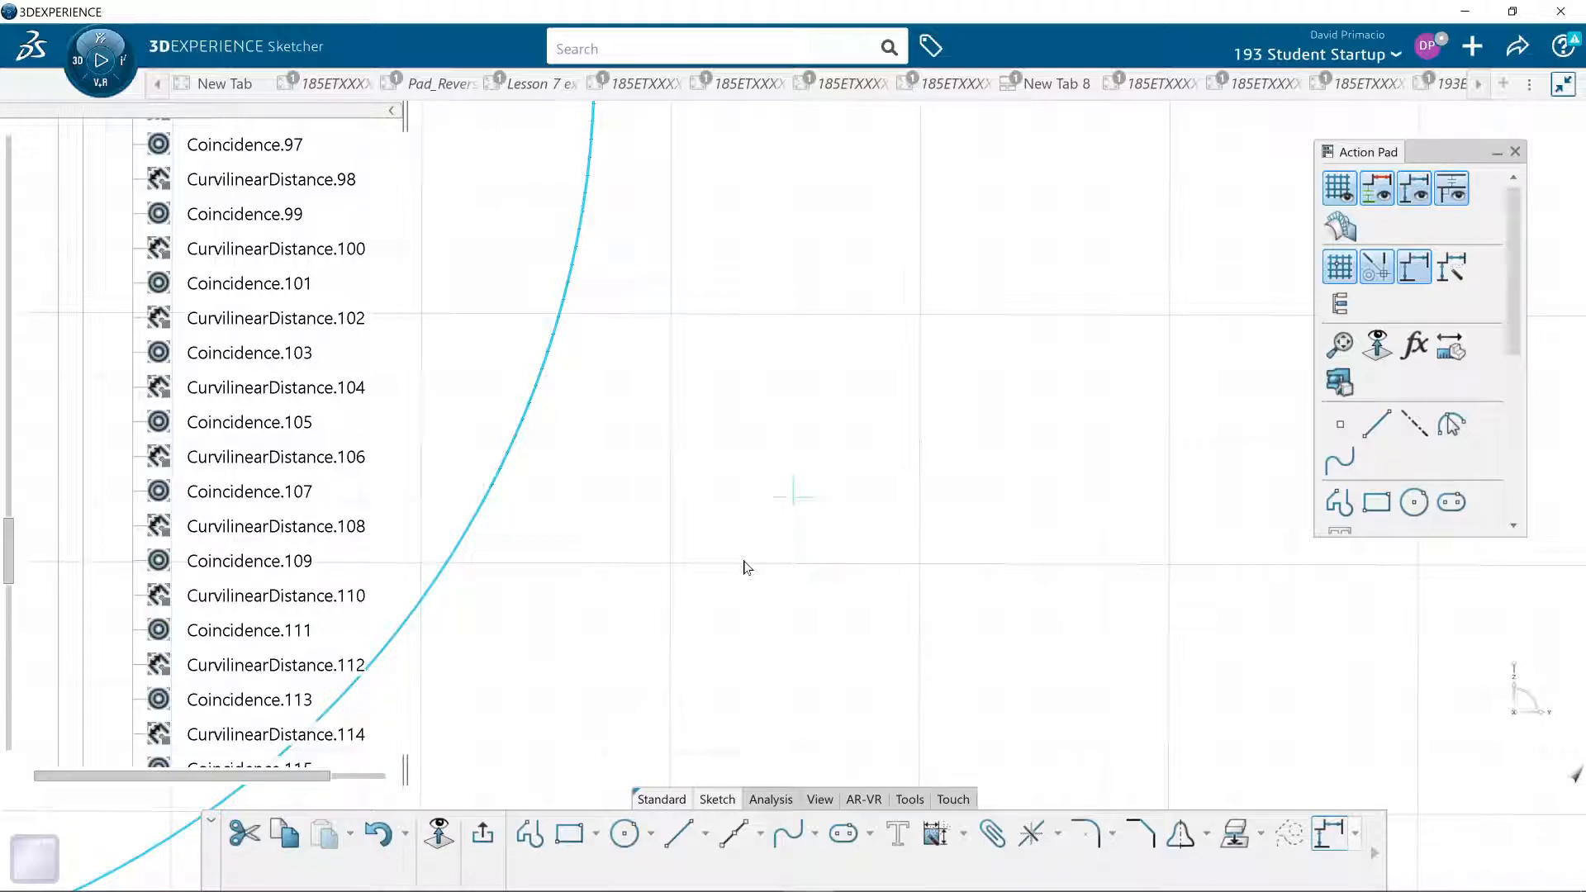
middle_drag(744, 562, 820, 529)
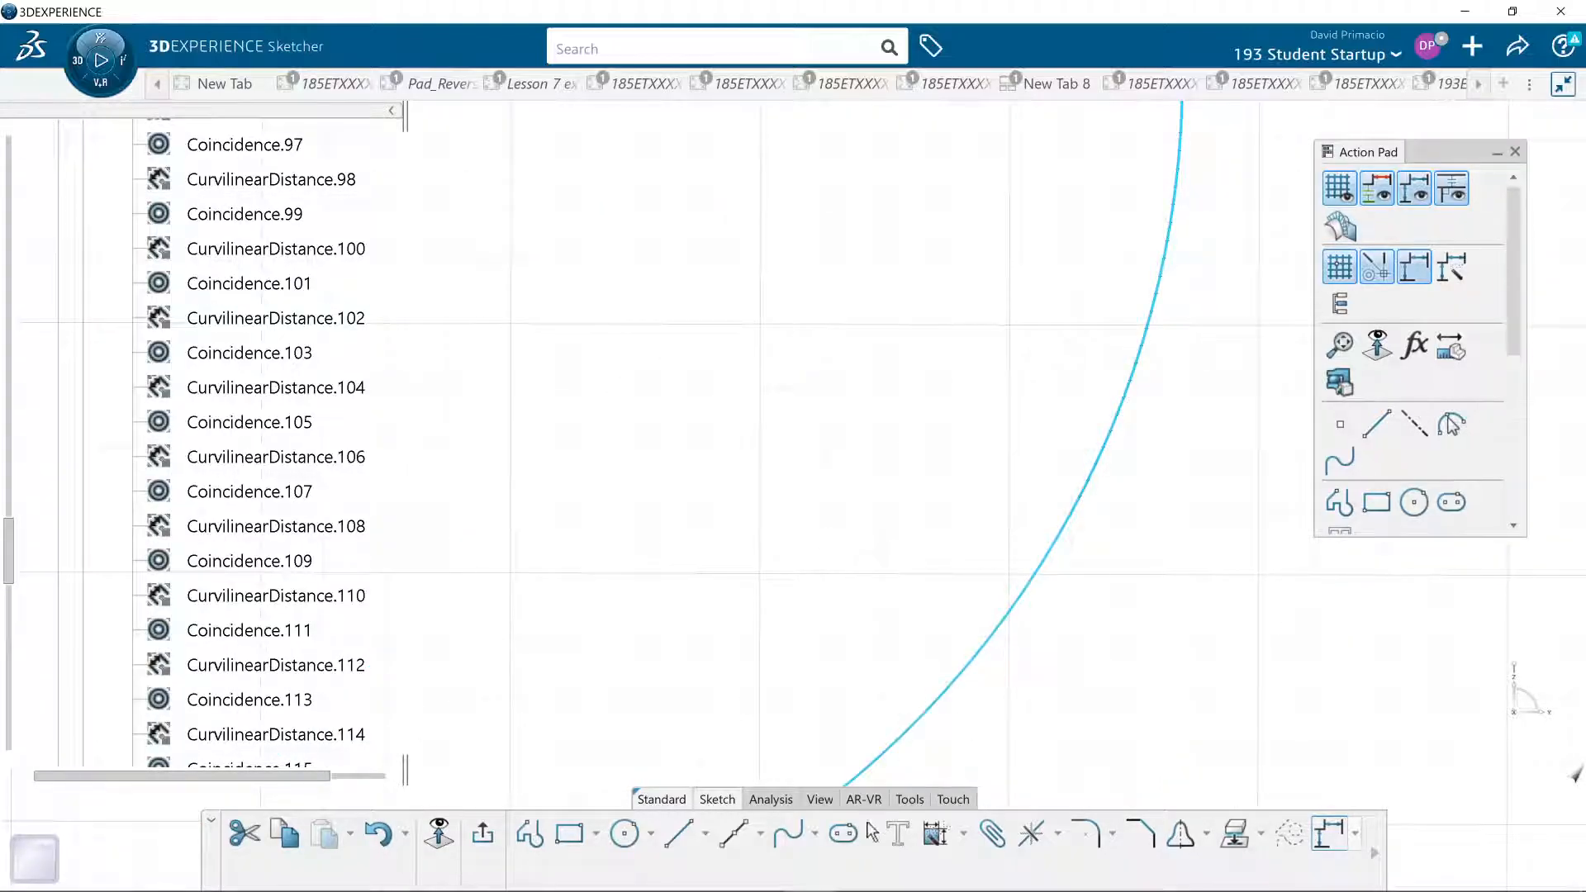
click(1032, 834)
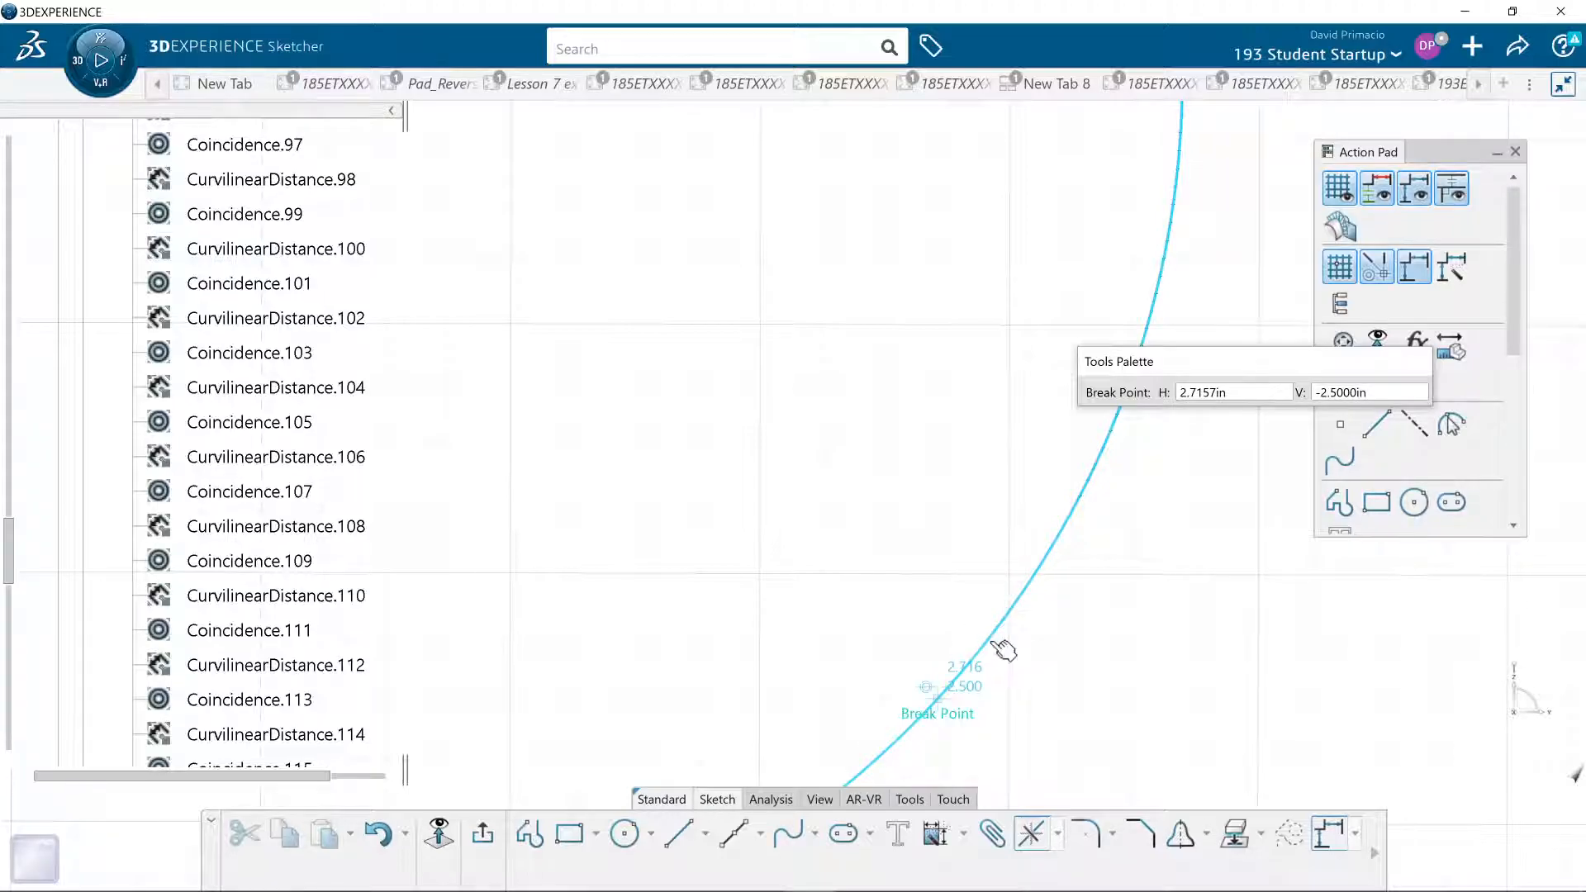
click(1074, 517)
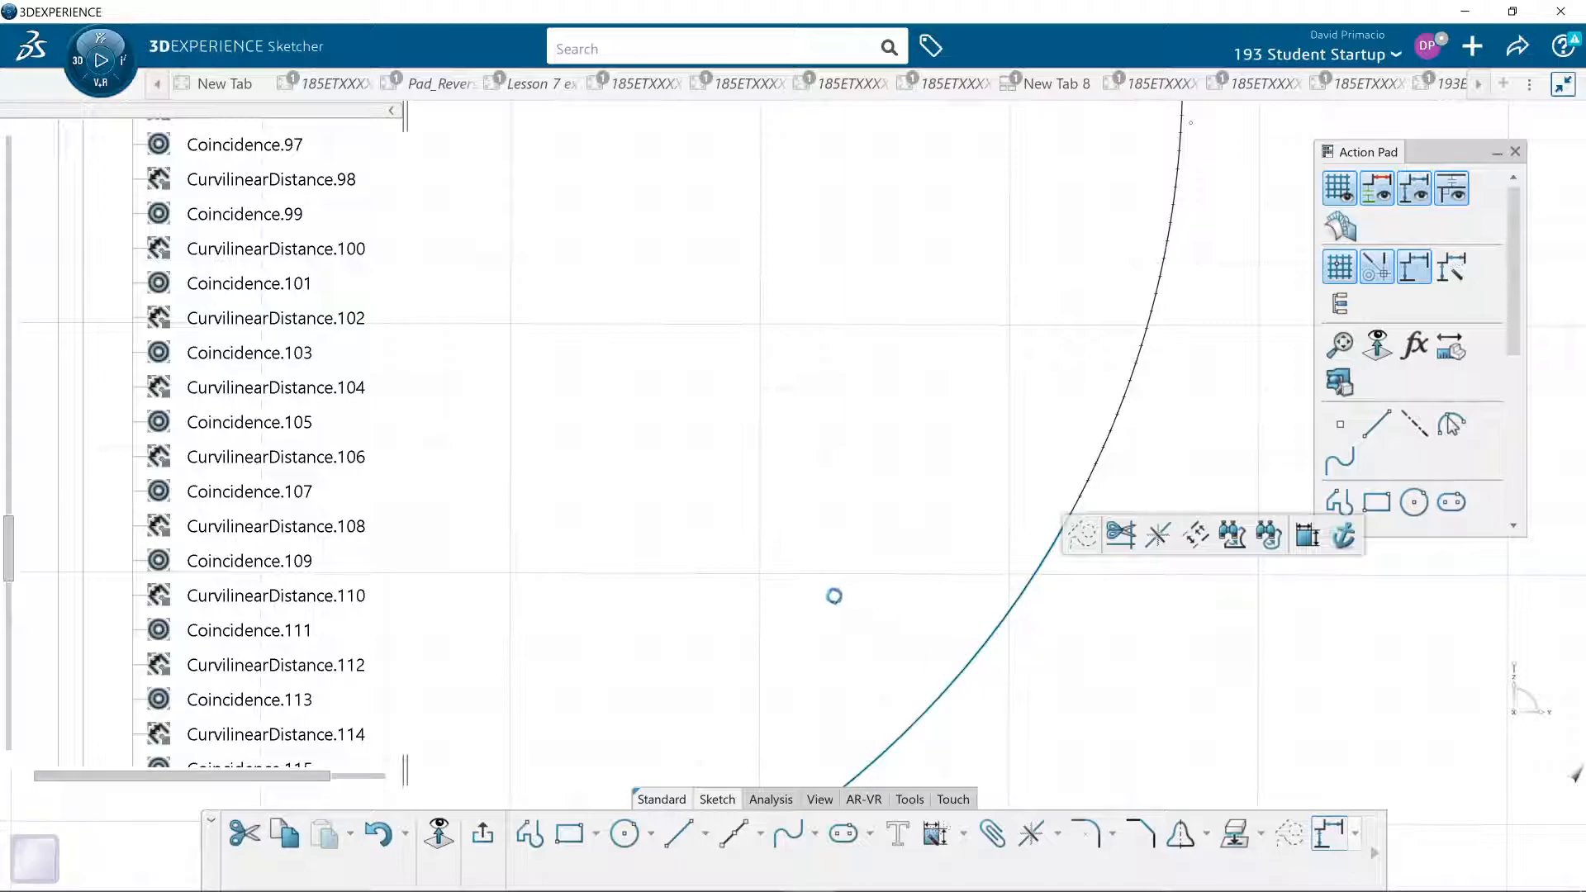
- Exit Sketch.1 and dismiss the resulting update diagnosis without editing or deactivating Extrude.1
click(843, 591)
mouse_move(867, 664)
middle_down()
mouse_move(892, 711)
mouse_move(836, 754)
mouse_move(811, 616)
mouse_move(821, 555)
middle_up()
middle_drag(1017, 485, 966, 549)
click(483, 832)
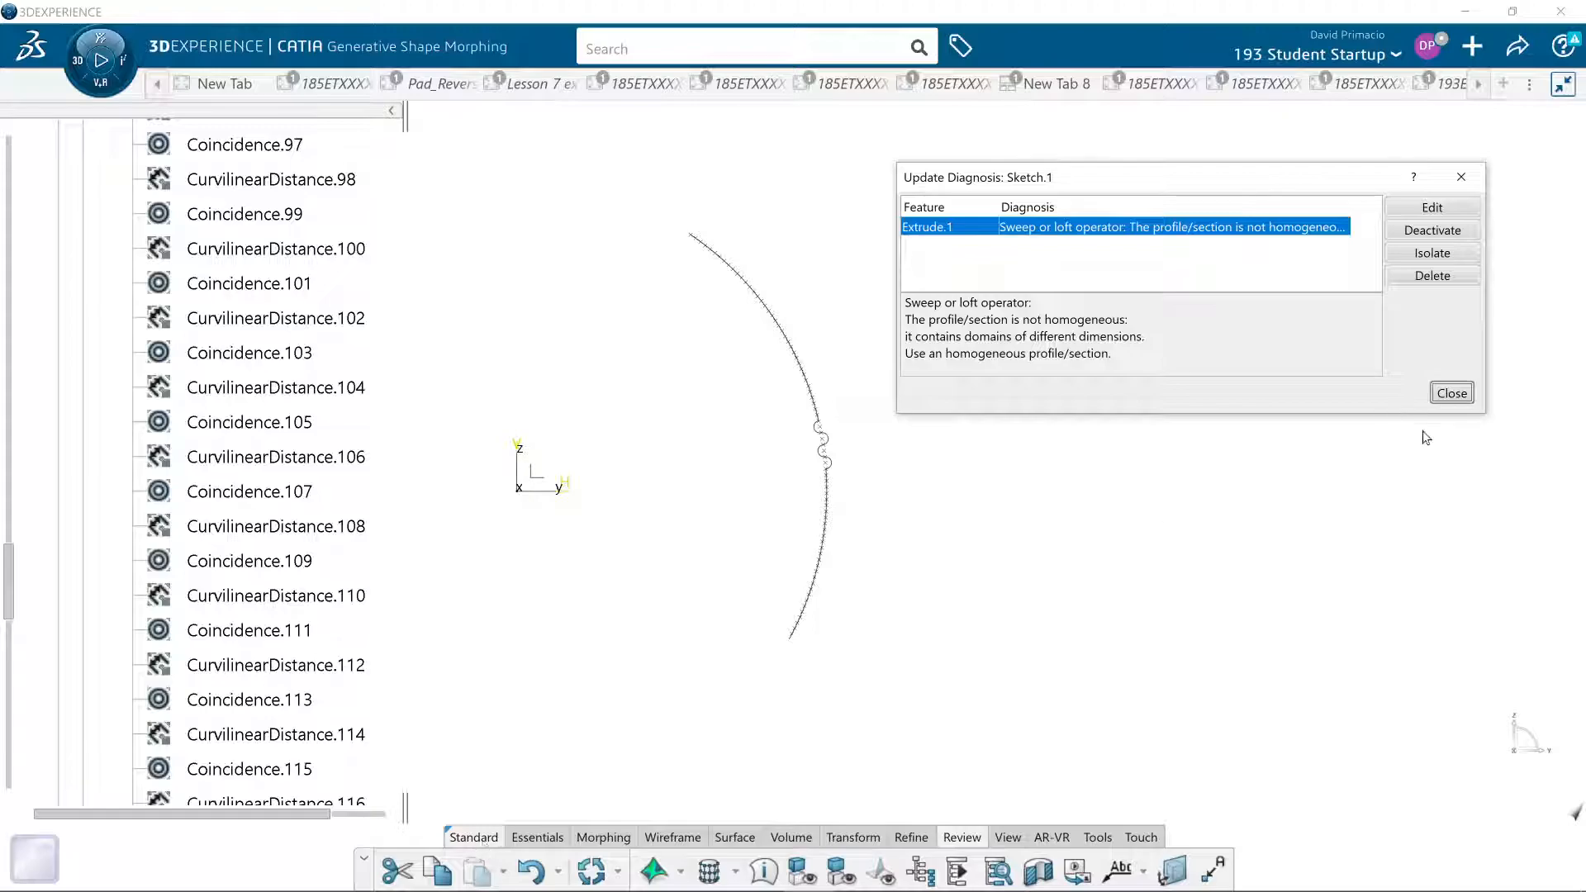
click(1452, 394)
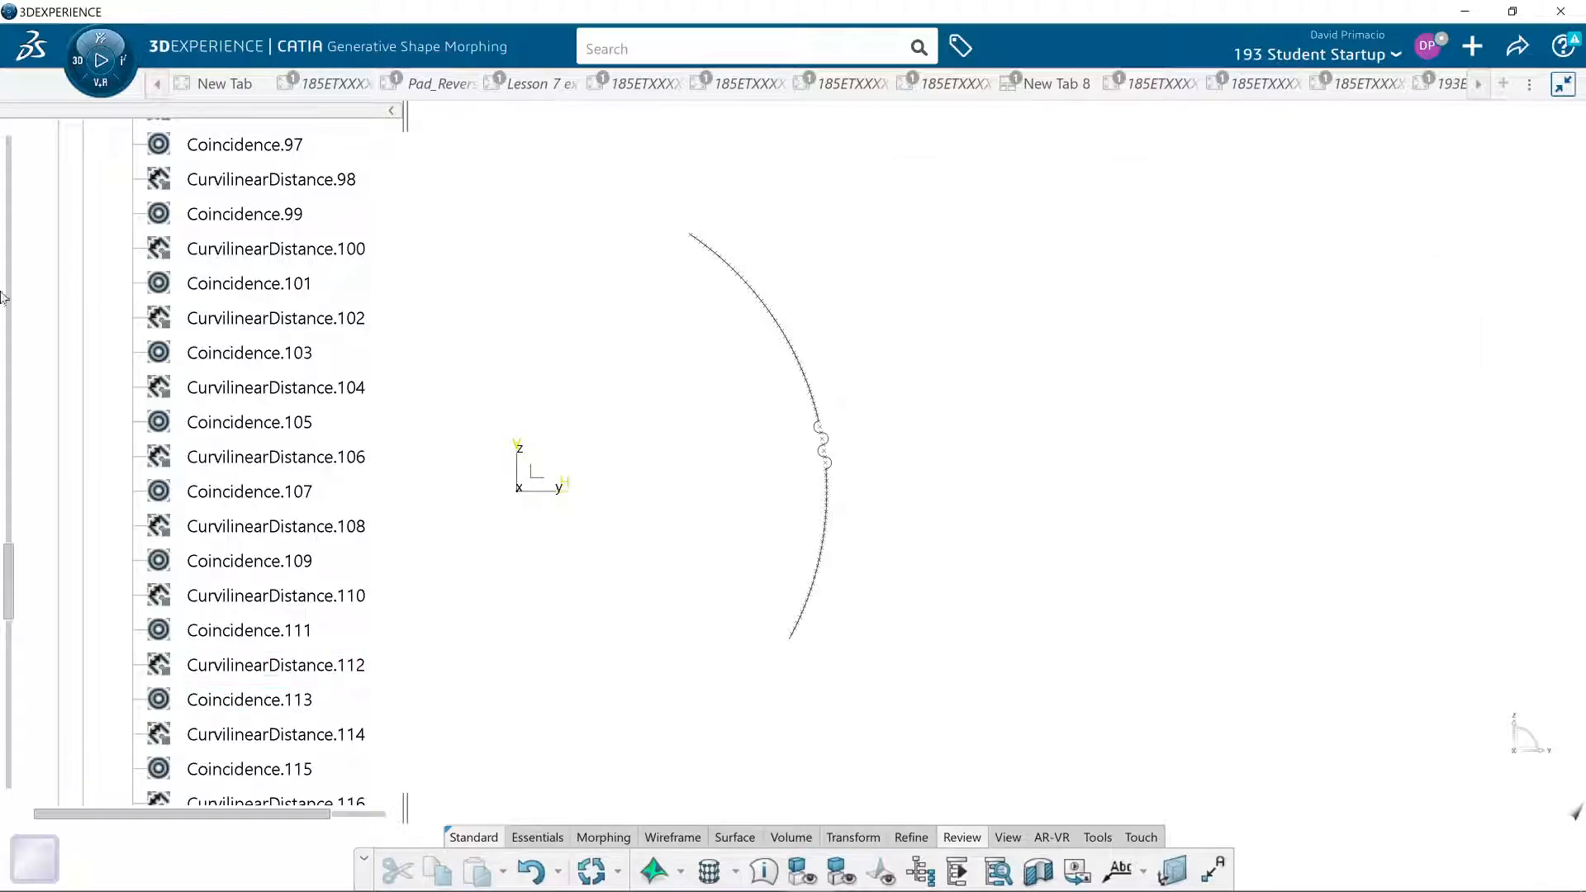
- Delete the failing Extrude.1 surface from Geometrical Set.1, keeping Sketch.1
scroll(38, 253, up, 12)
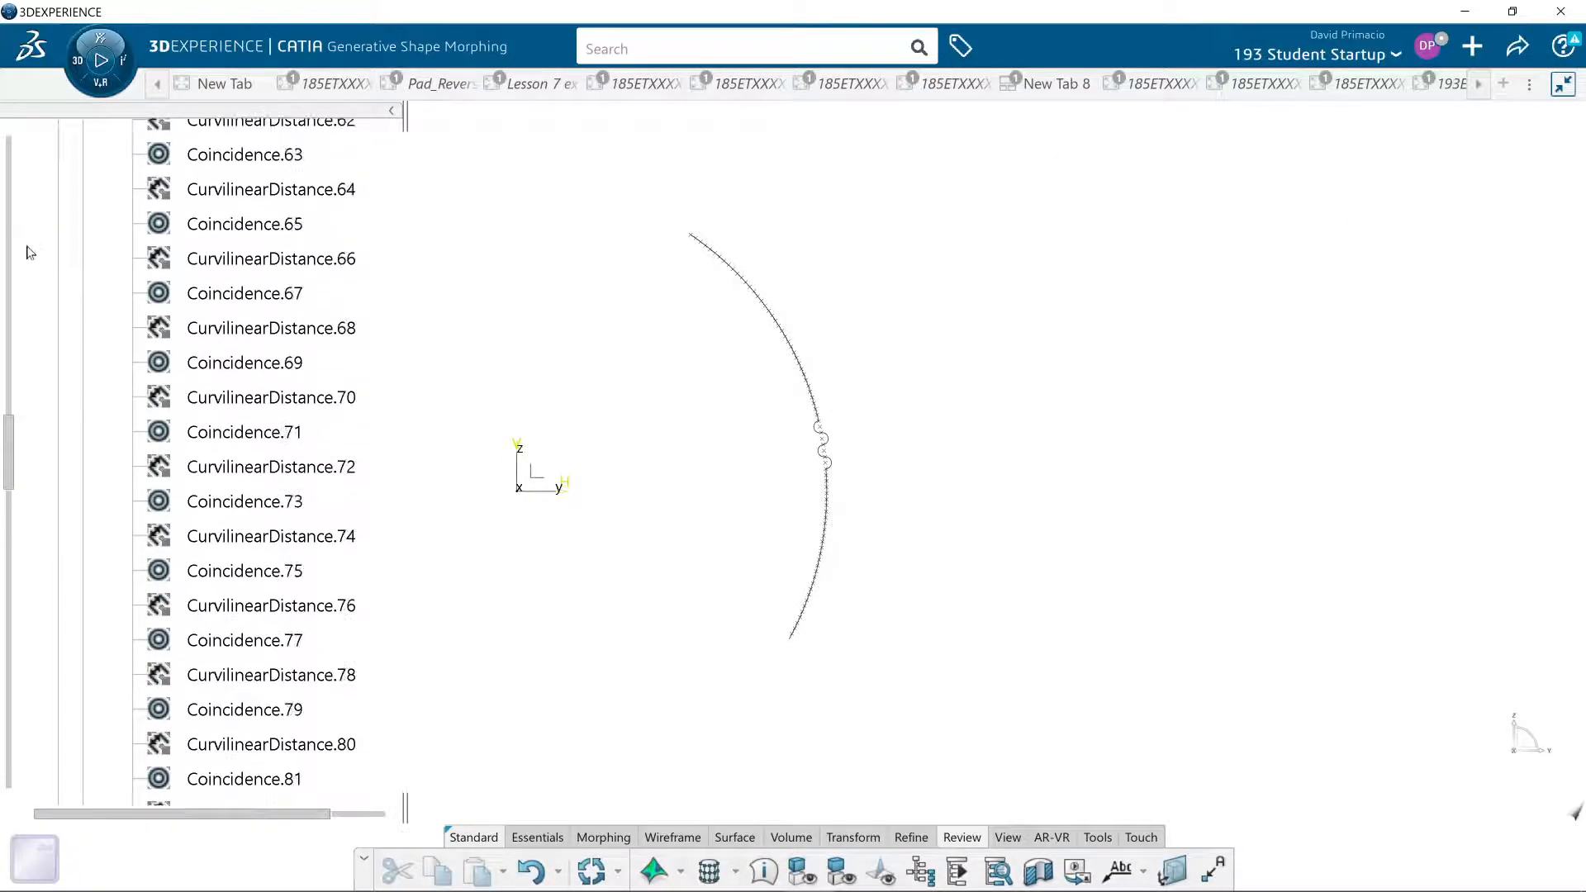
drag(8, 253, 8, 100)
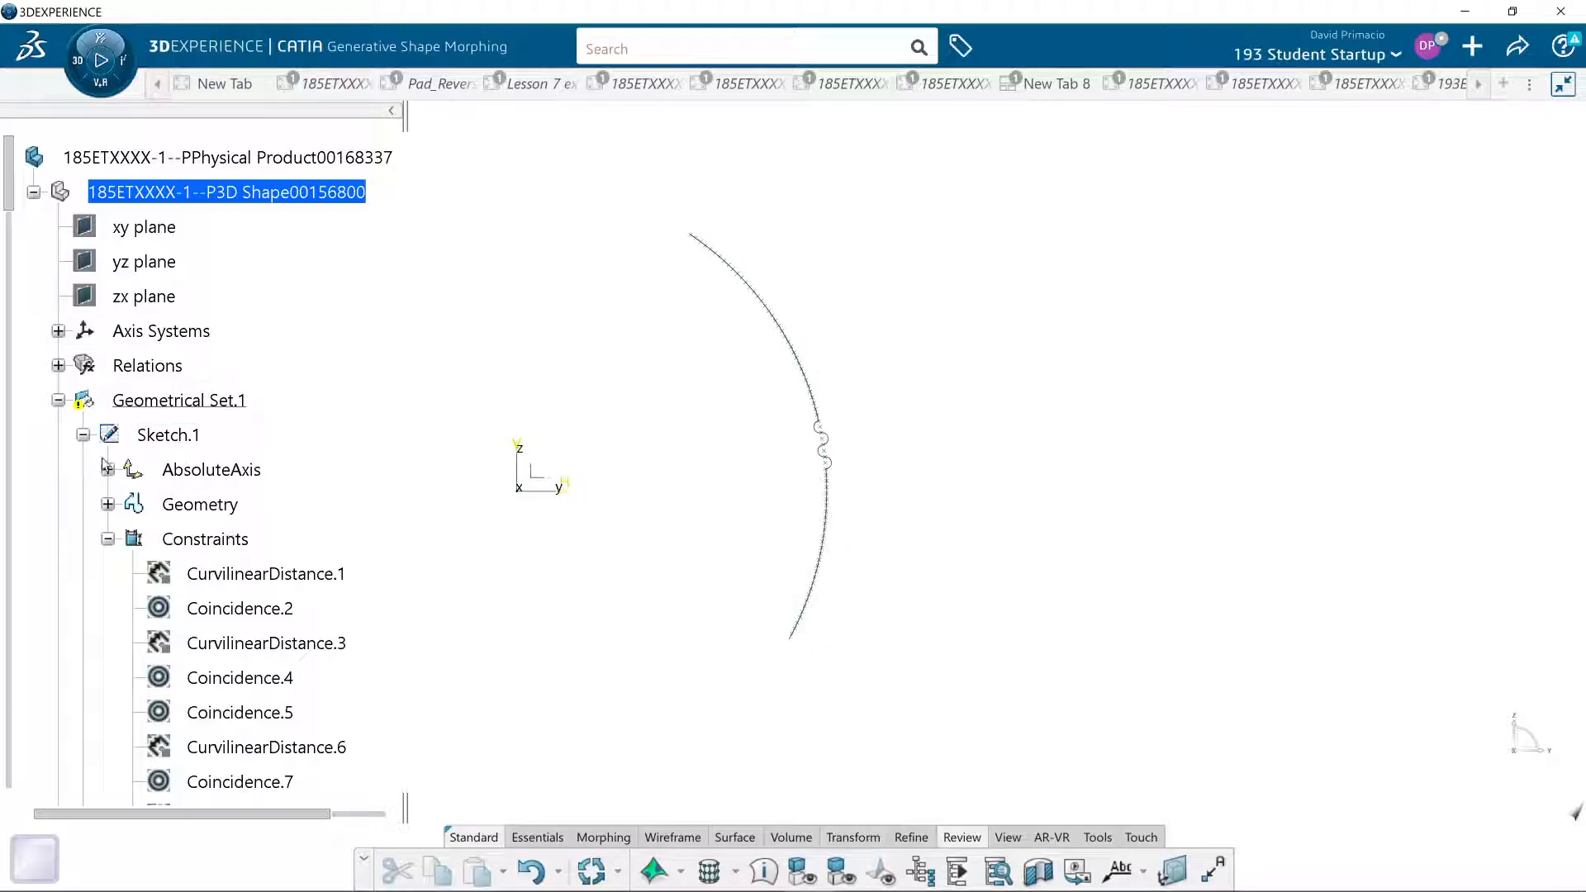
click(58, 401)
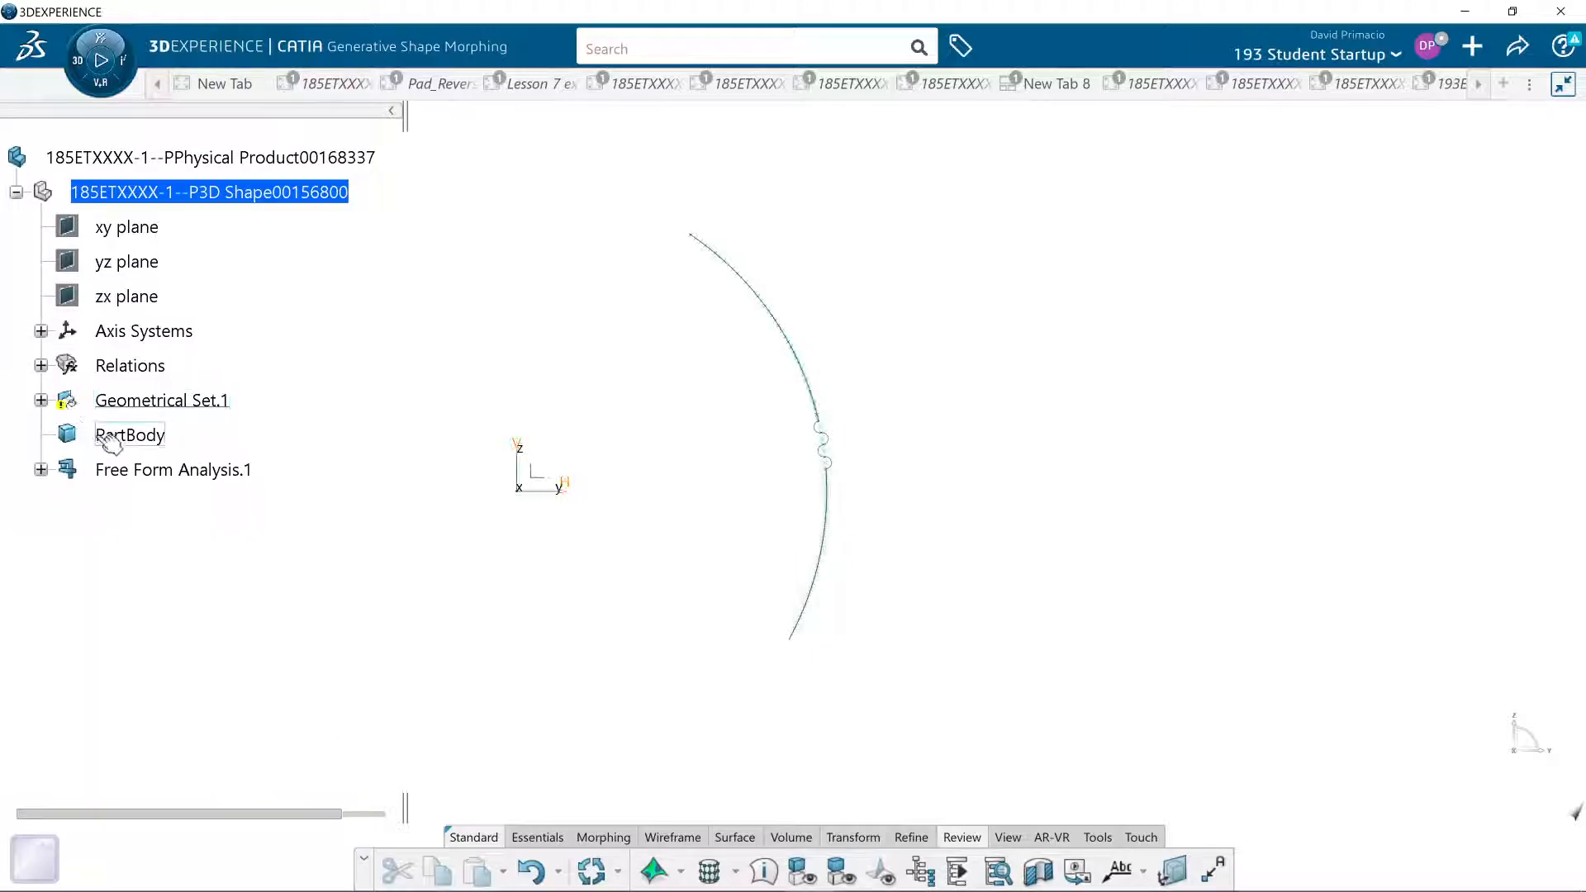
click(41, 399)
click(108, 254)
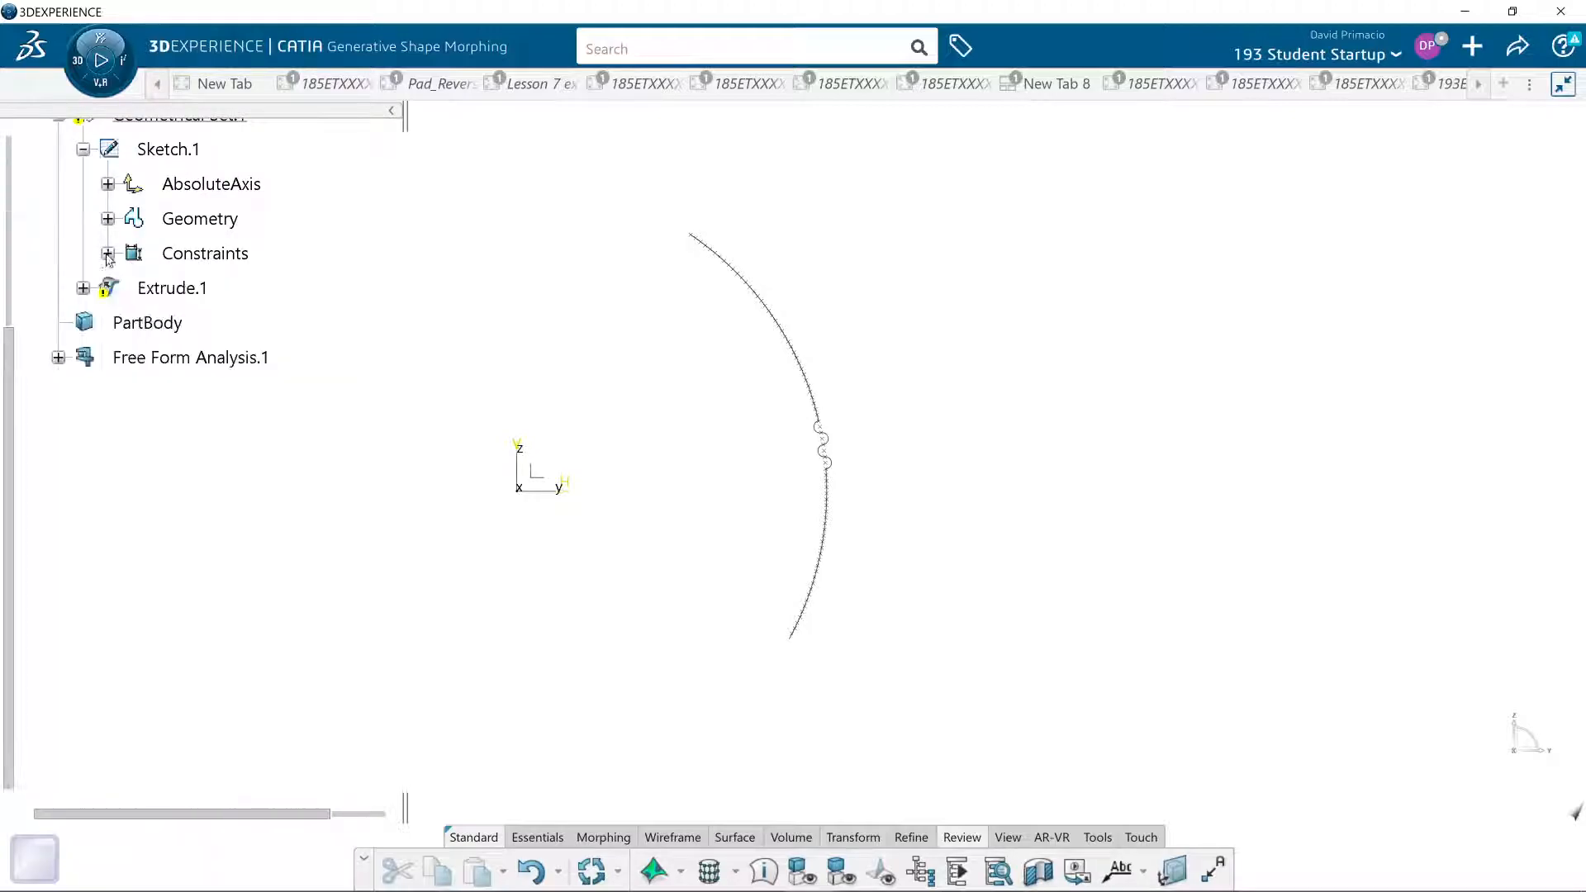
click(163, 287)
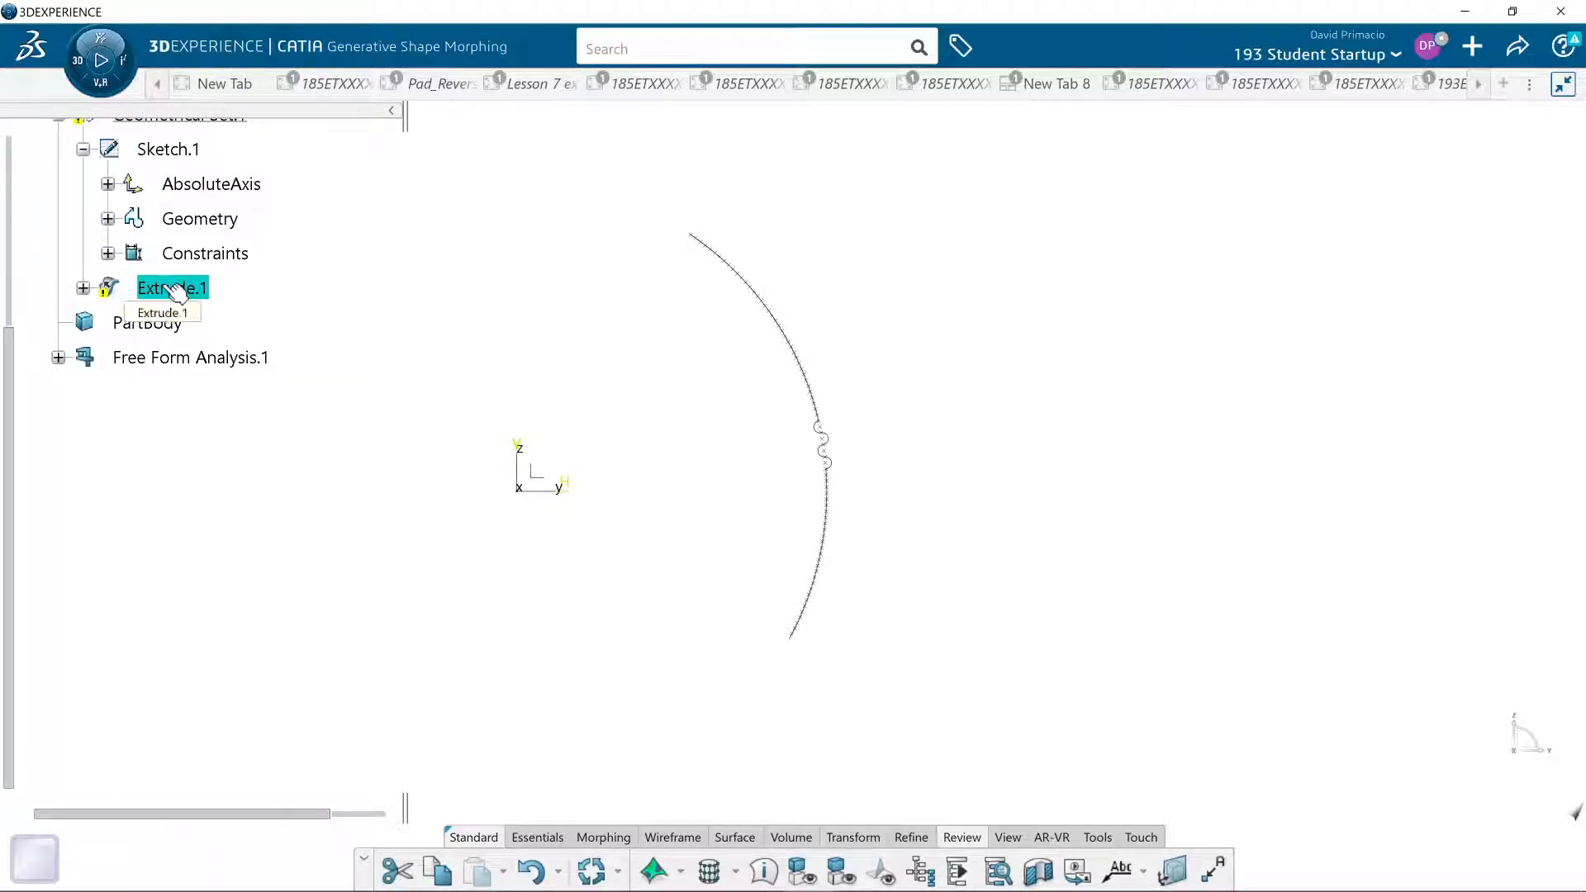
key(Delete)
key(Return)
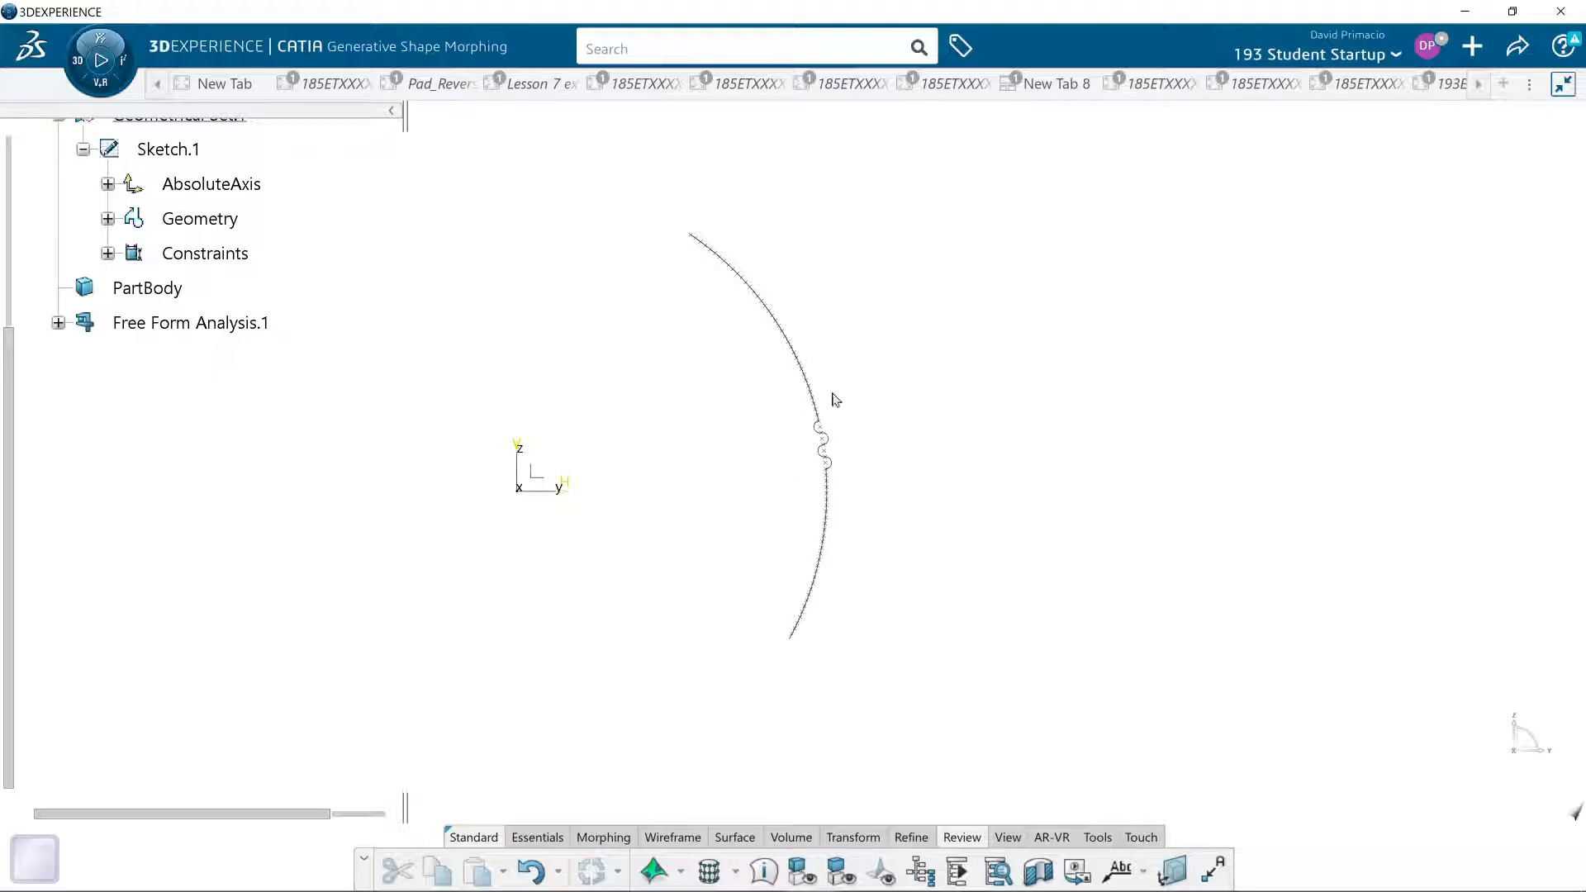
middle_drag(861, 735, 792, 768)
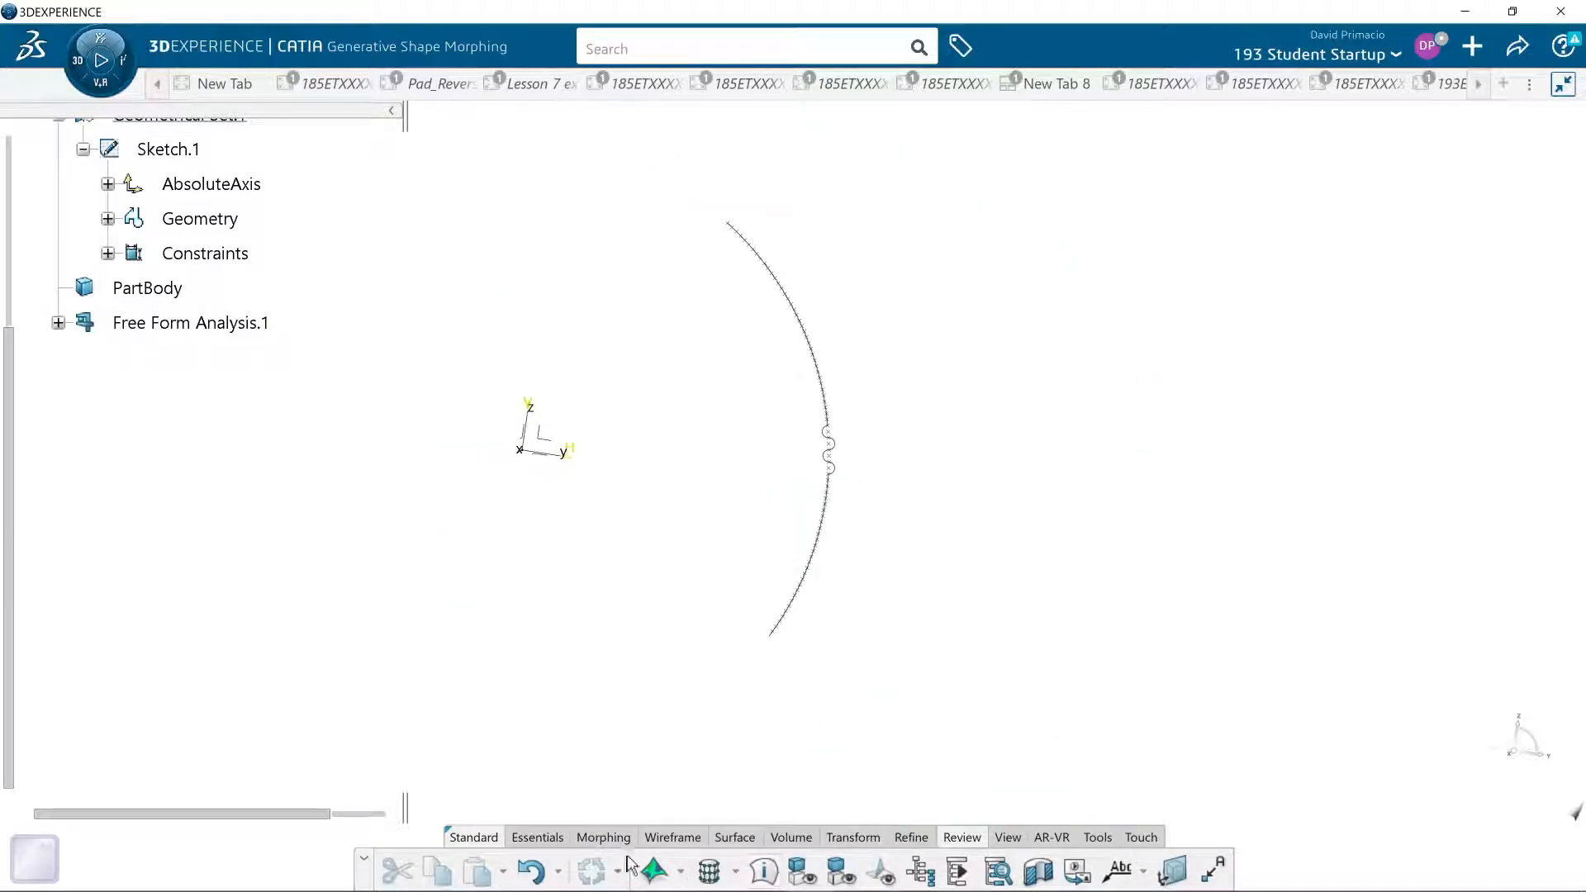
click(672, 838)
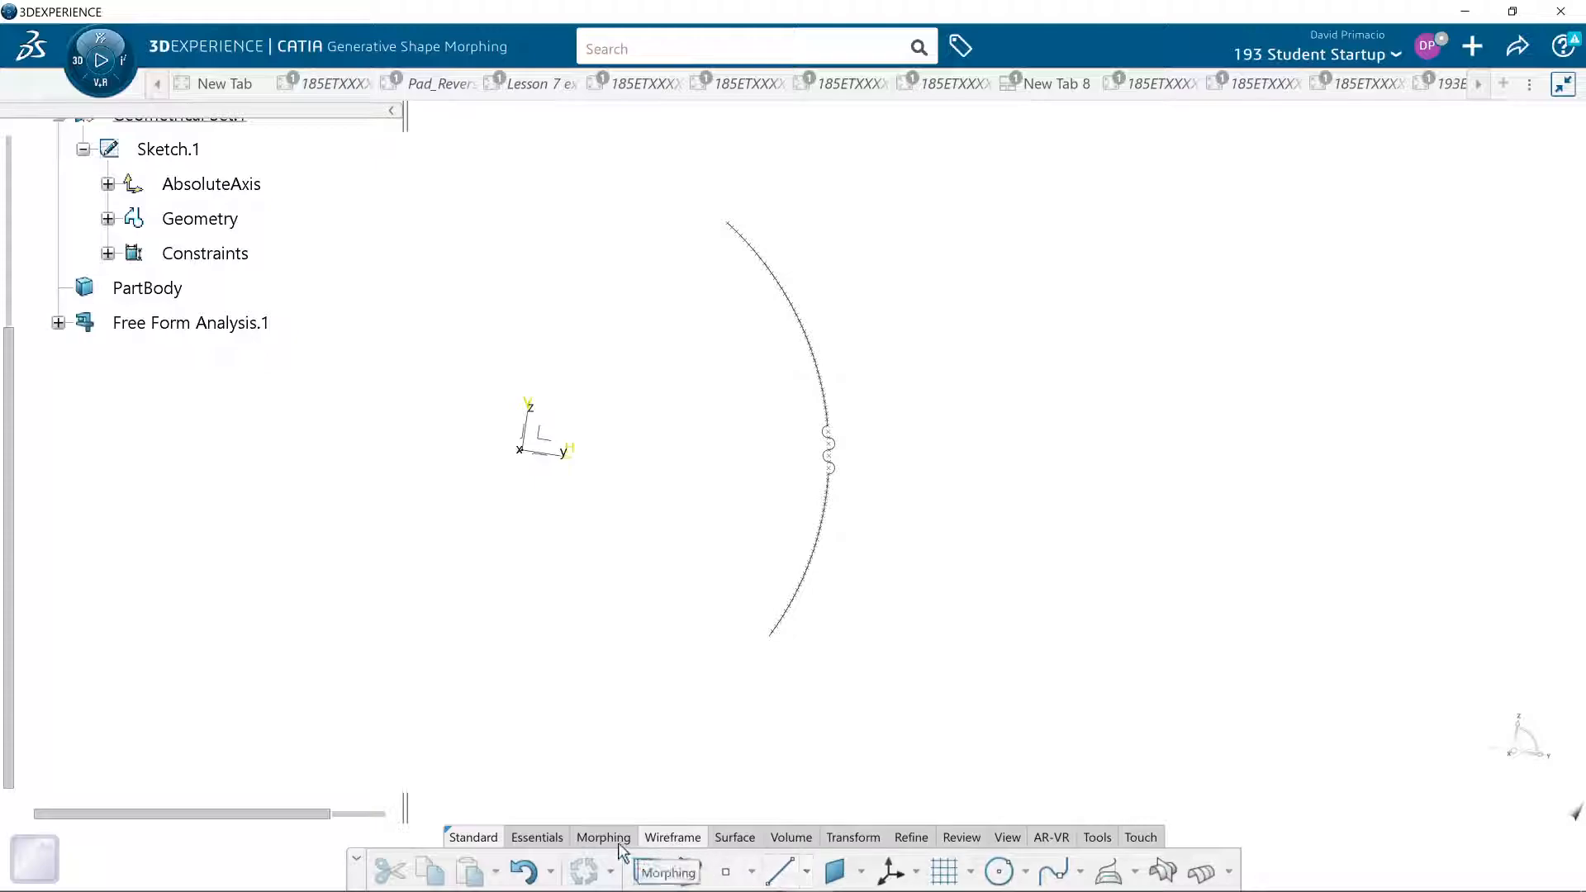
click(735, 838)
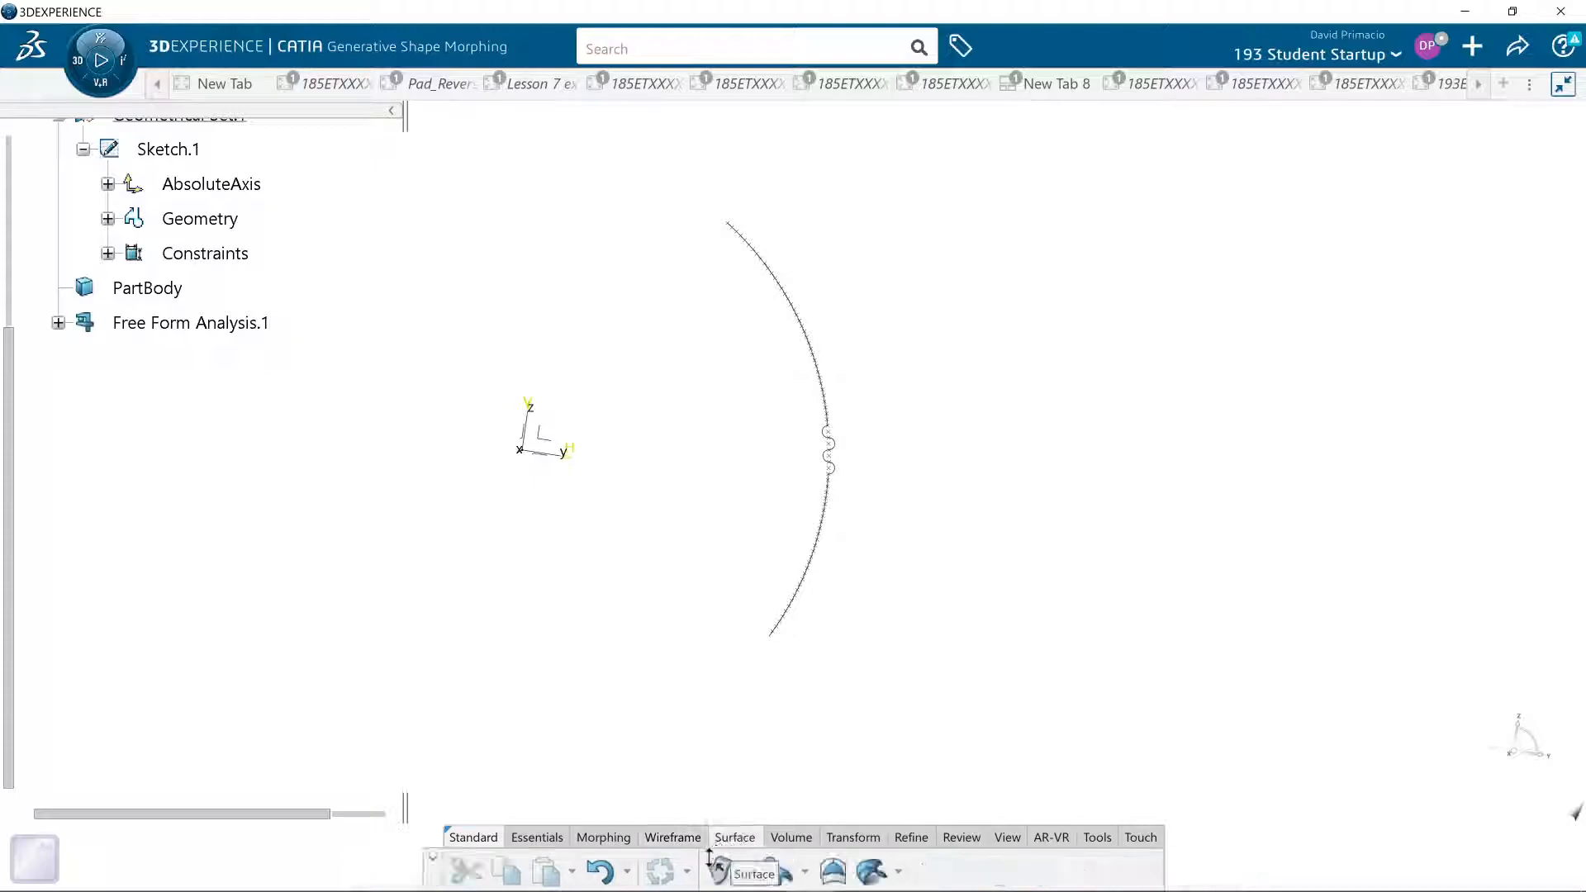
click(722, 870)
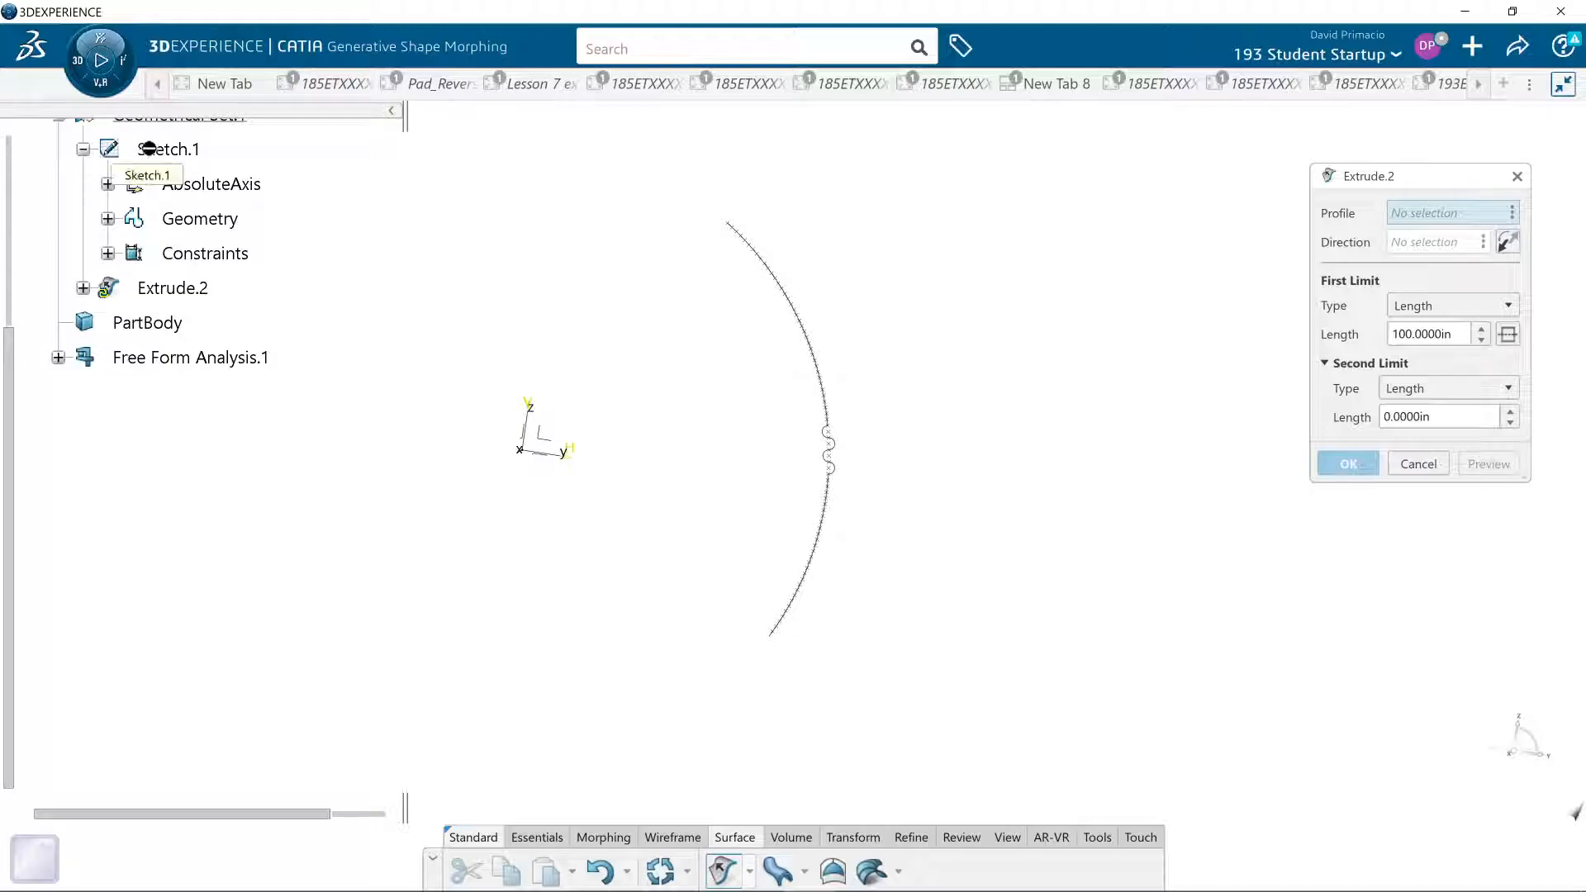
mouse_move(744, 522)
middle_down()
mouse_move(734, 555)
mouse_move(734, 521)
middle_up()
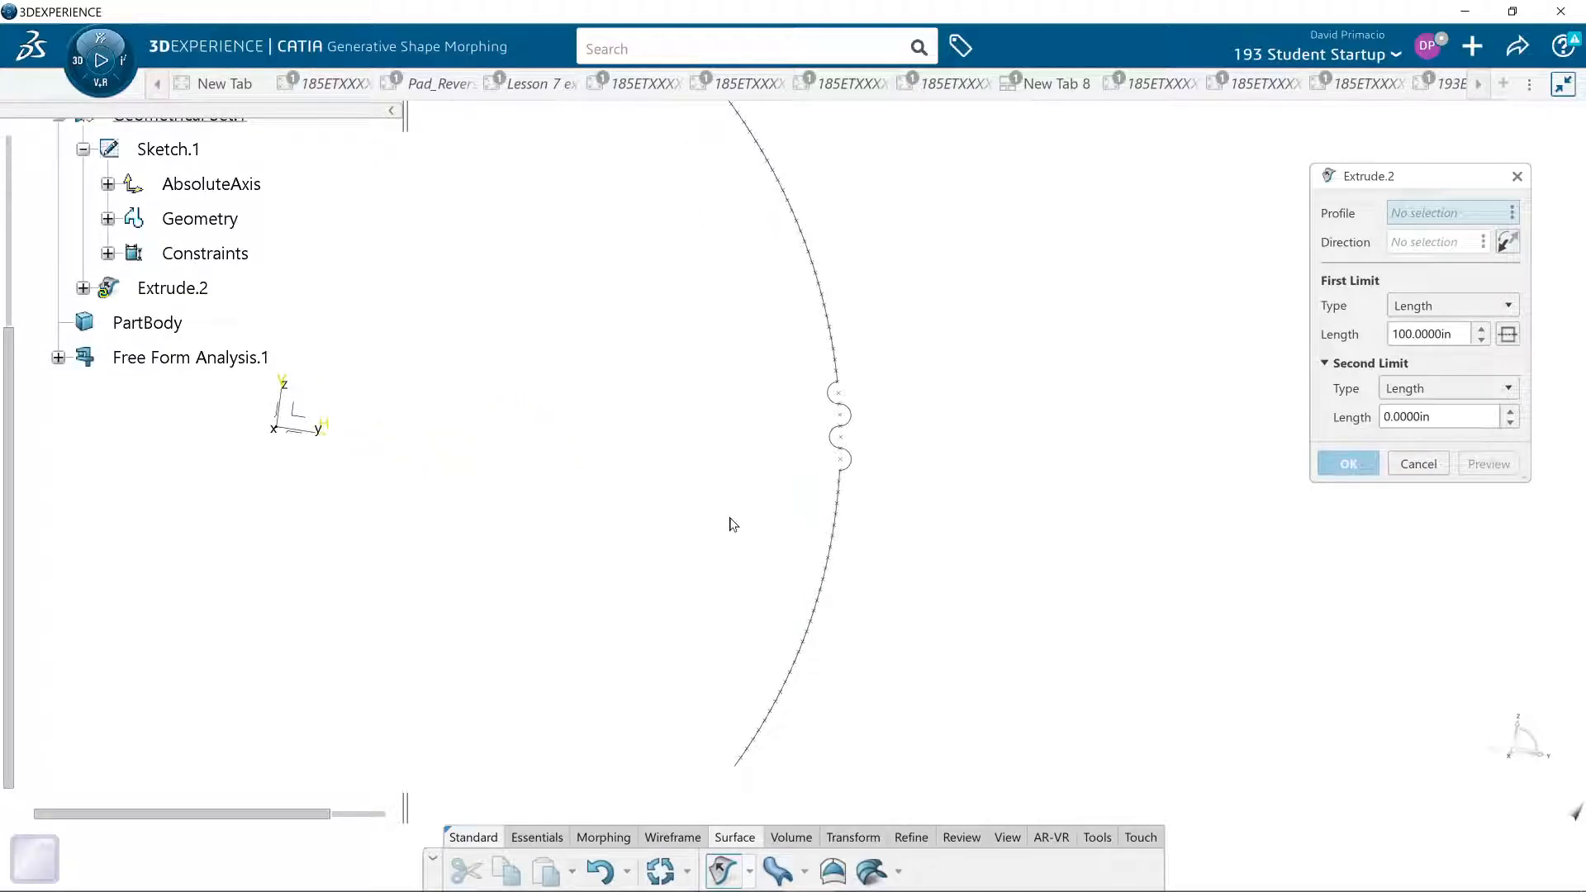
click(1417, 464)
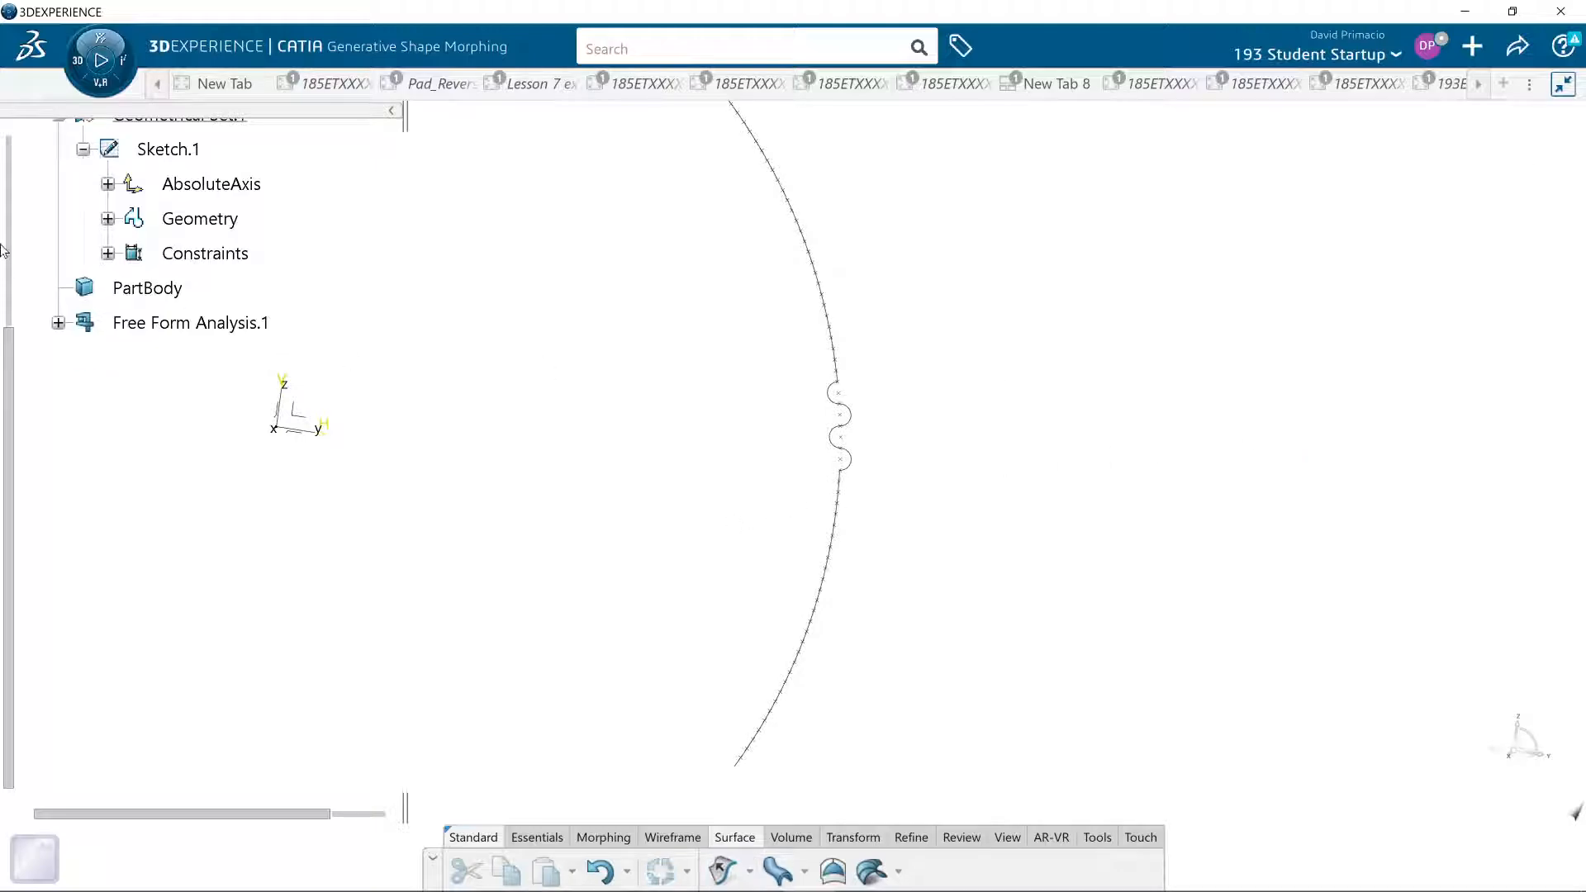
click(166, 160)
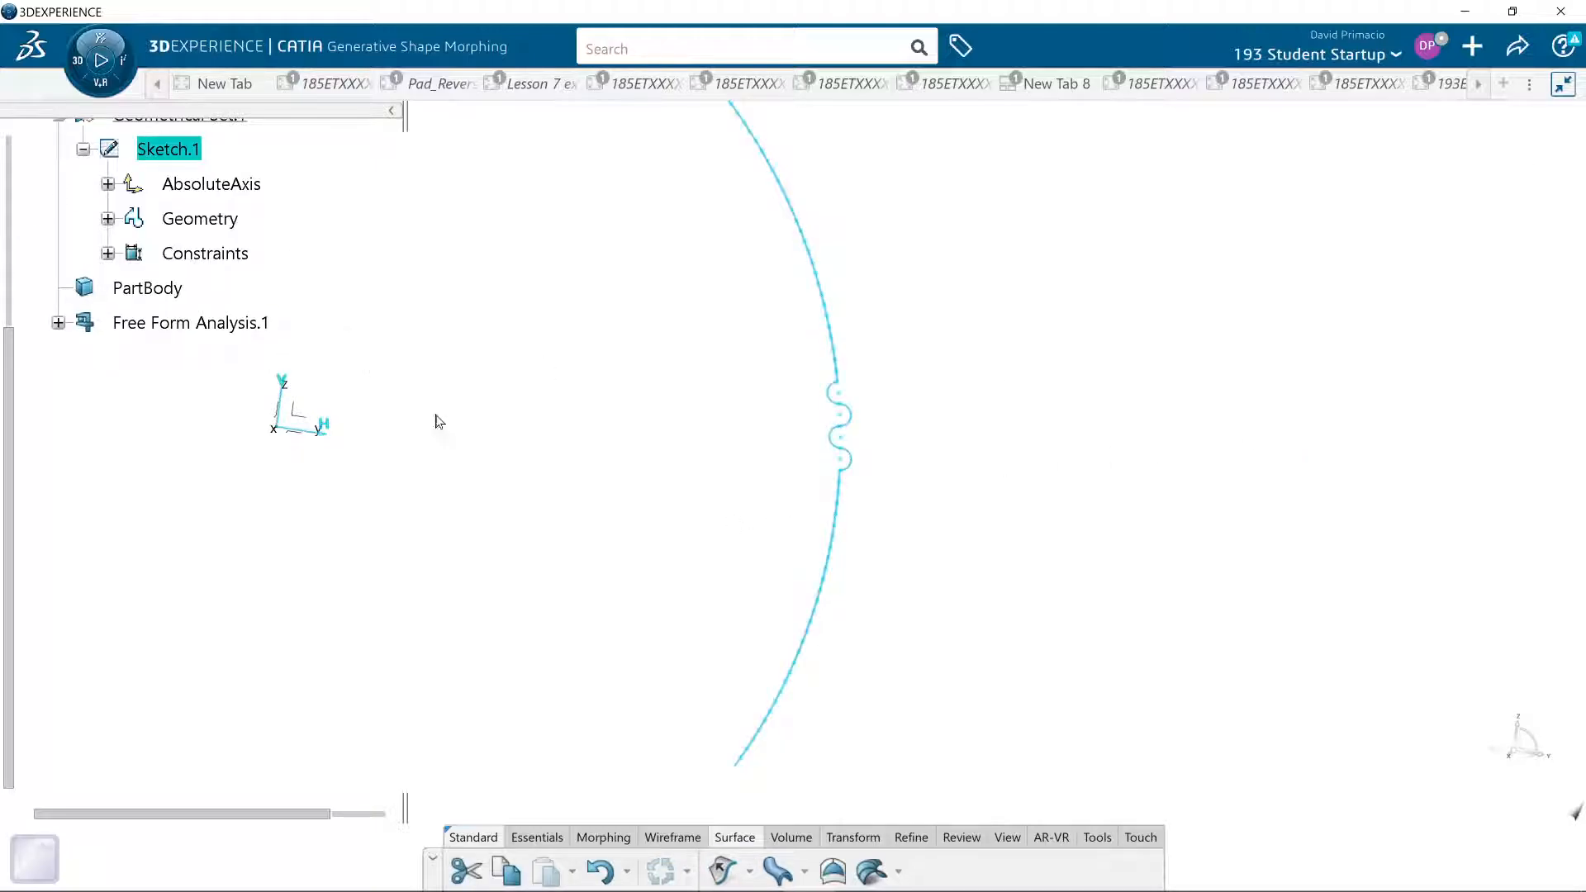
click(723, 869)
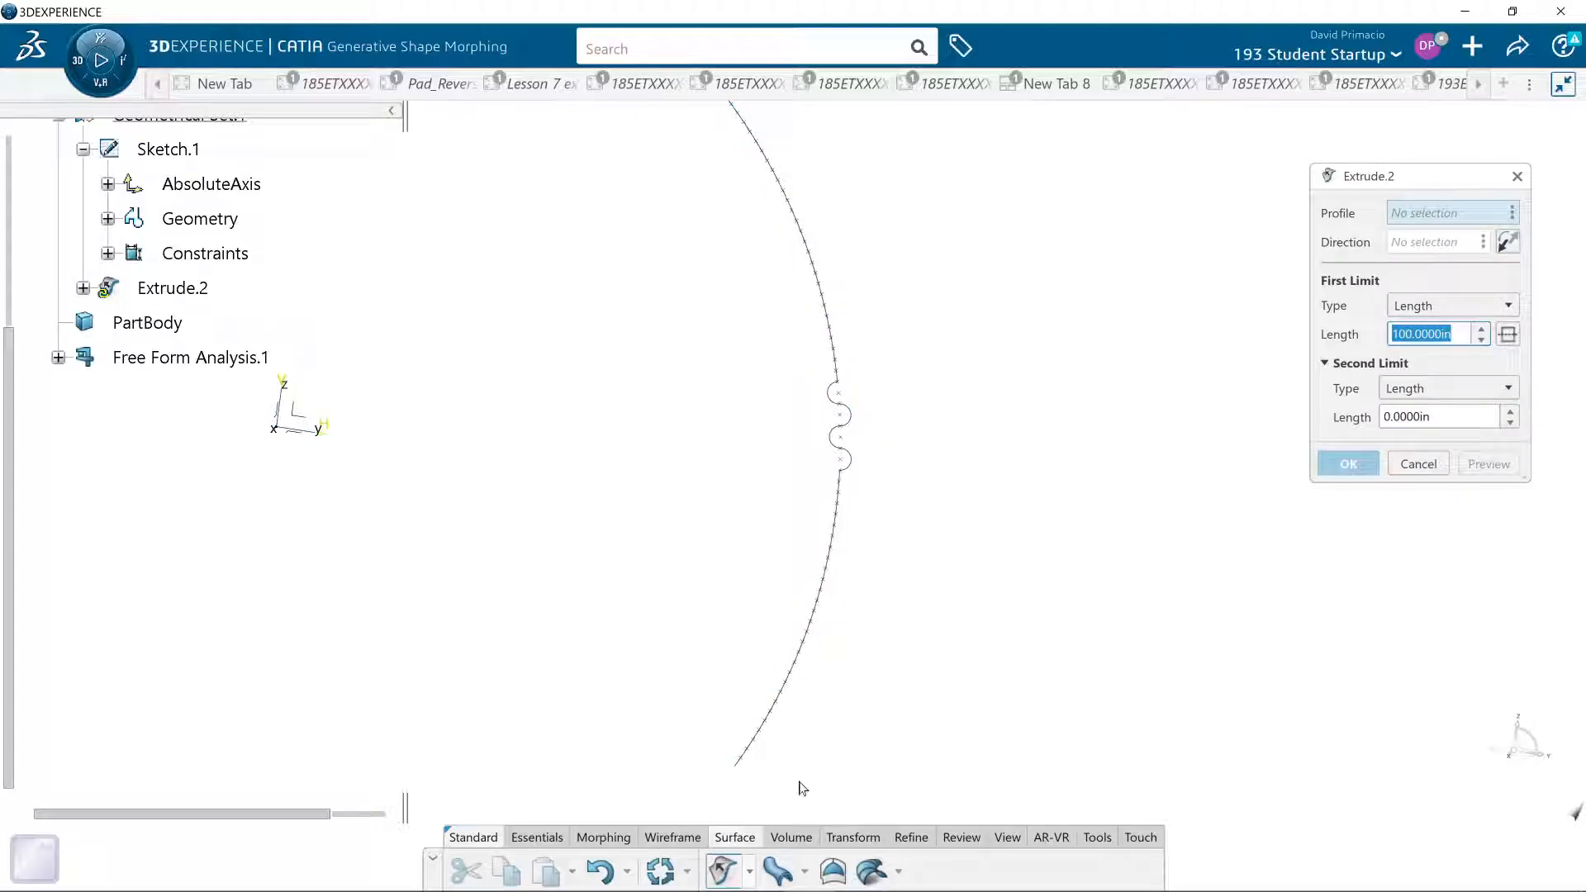
middle_drag(587, 367, 633, 496)
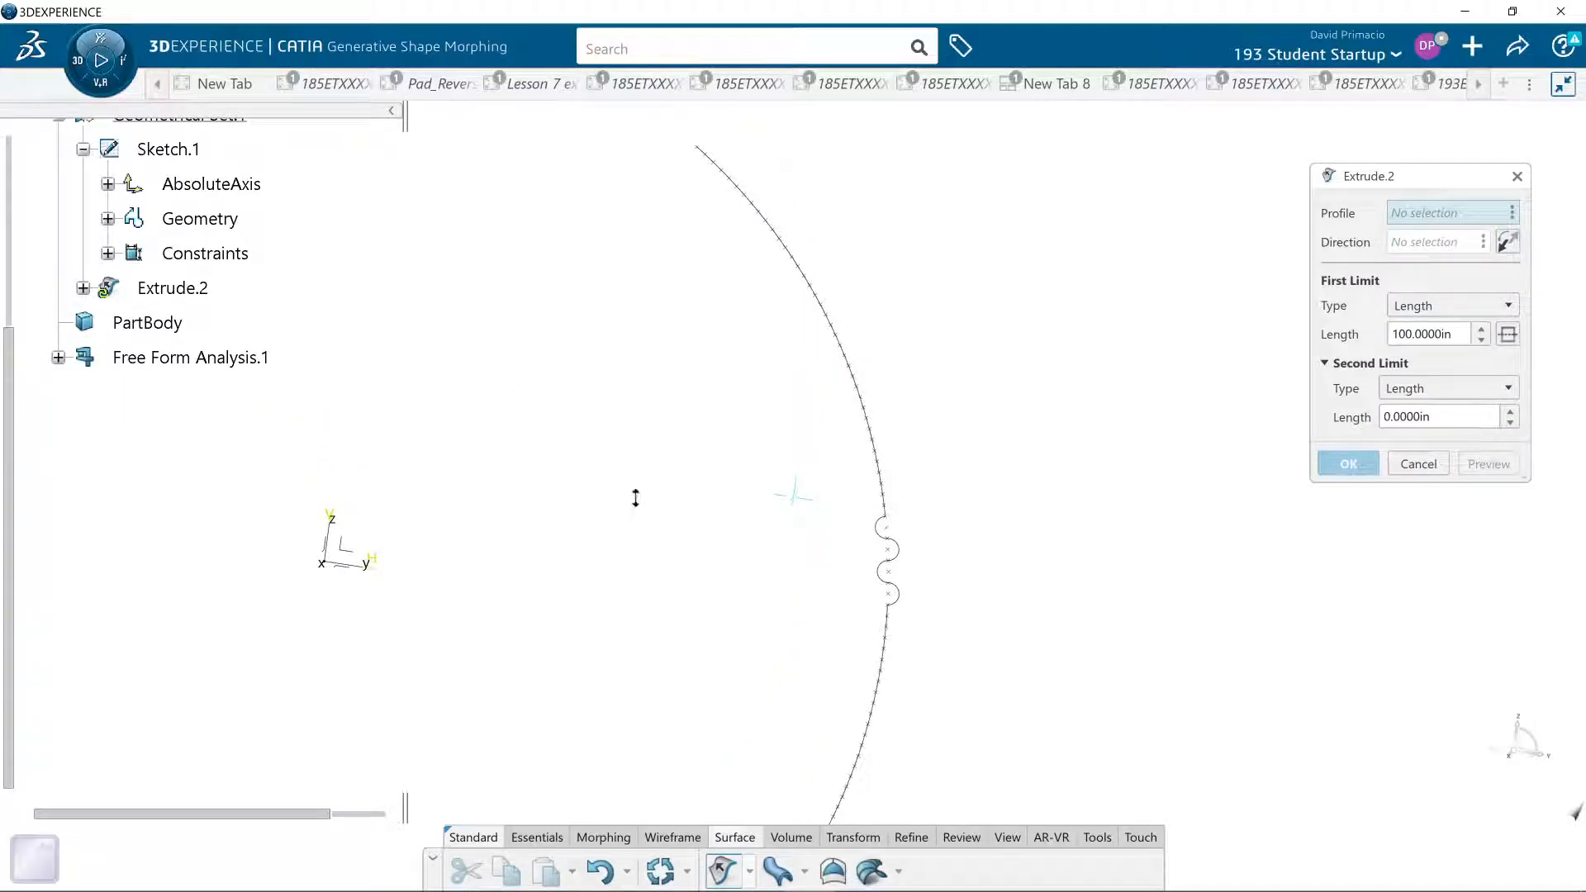
click(1418, 465)
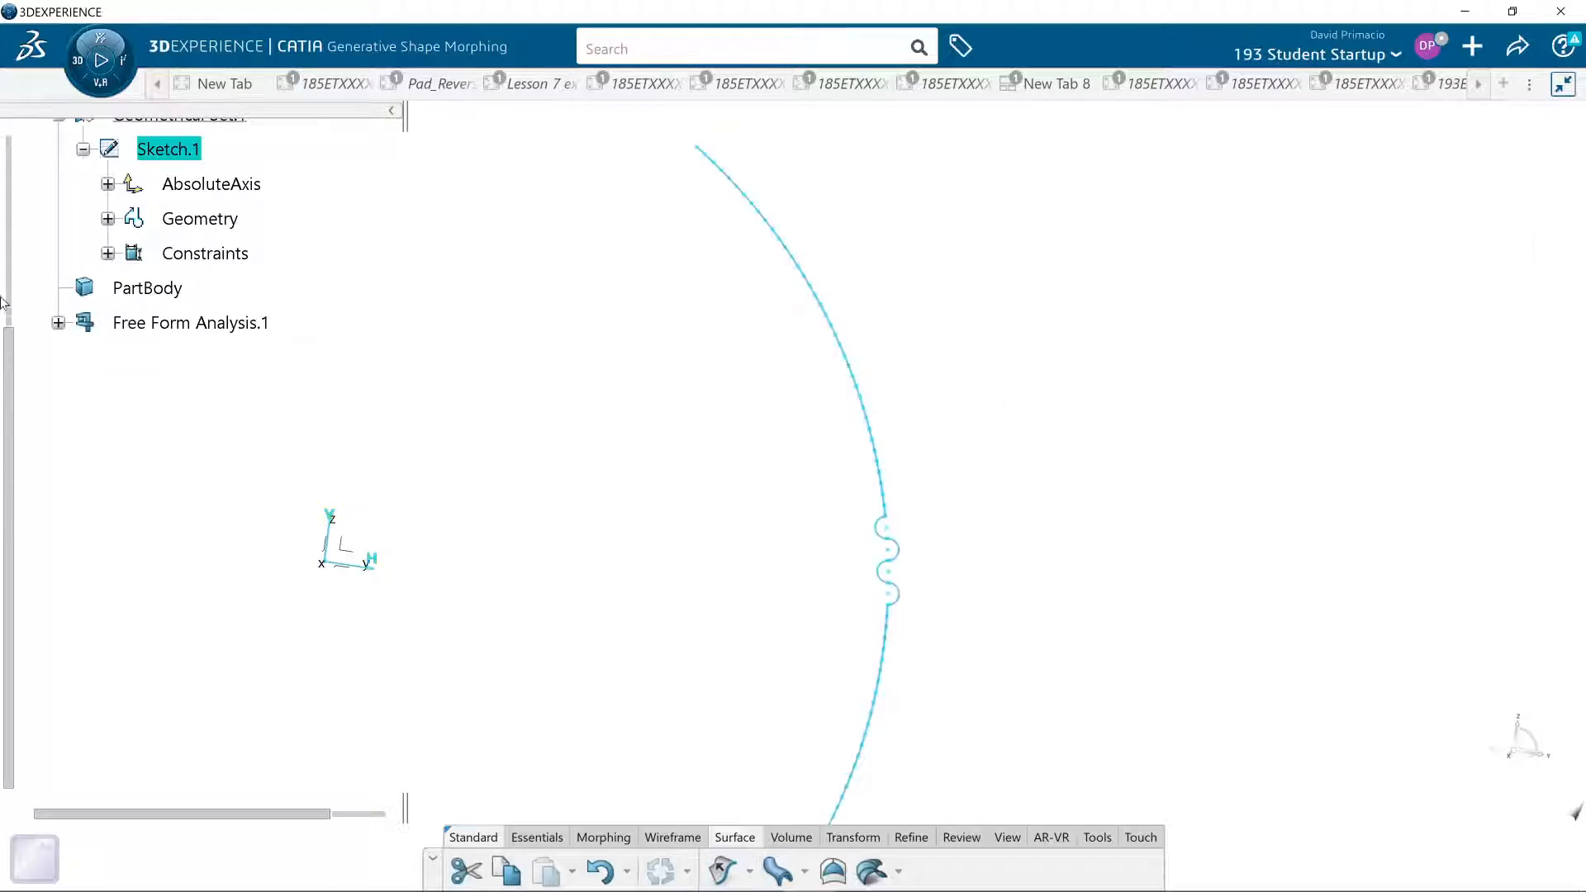
- Reopen Sketch.1 and round the corner between the upper arc and the top half circle with a 0.03 in radius
double_click(196, 151)
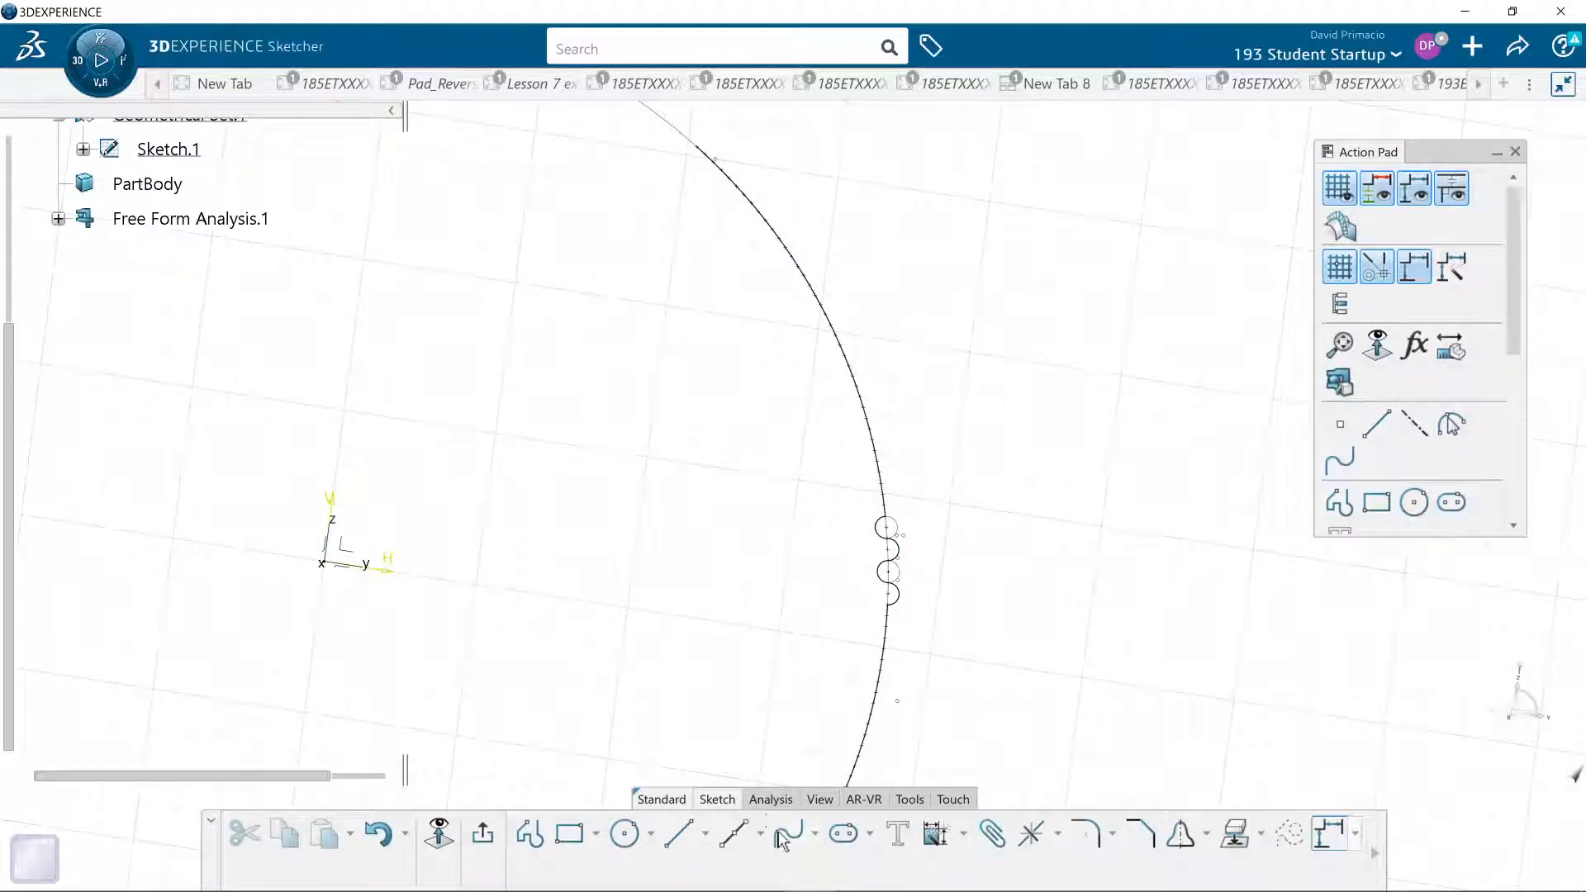
click(1058, 838)
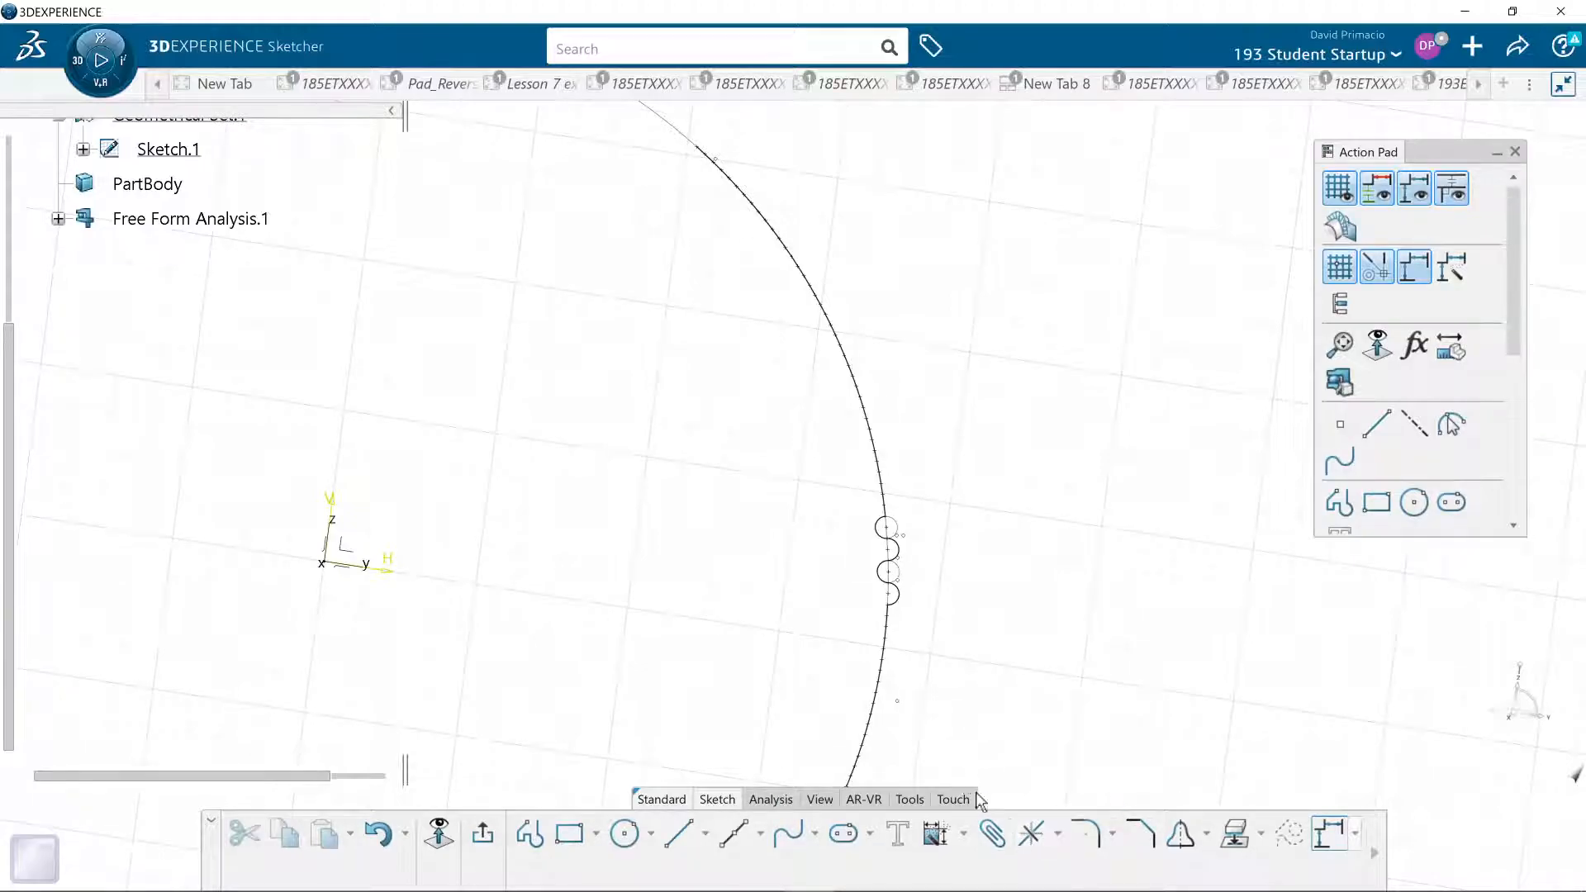
click(1085, 834)
middle_drag(706, 692, 729, 622)
middle_drag(875, 672, 592, 346)
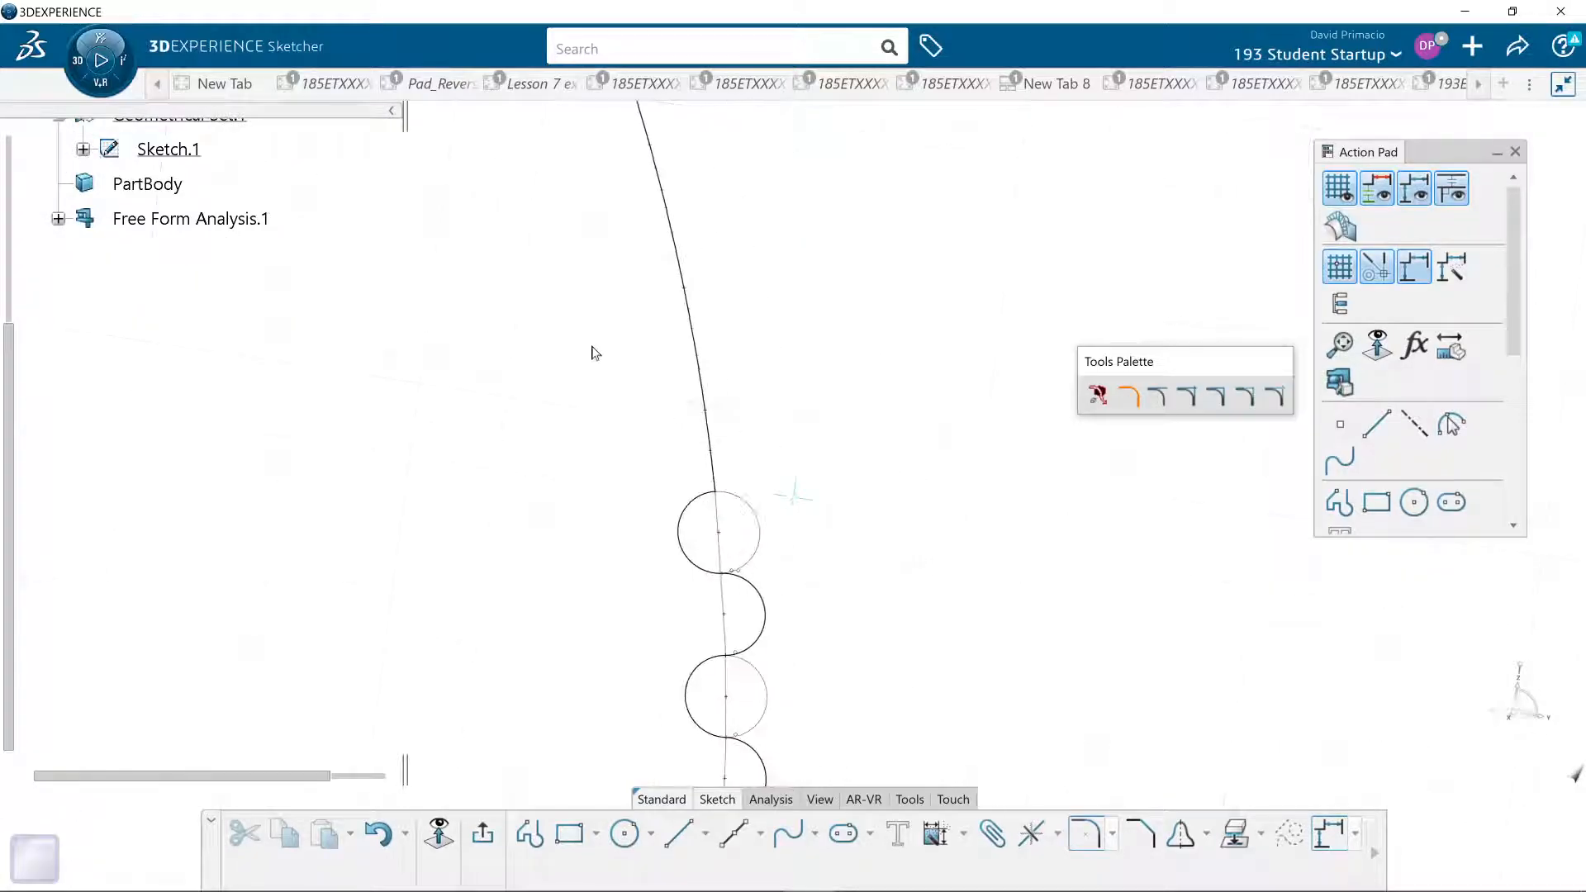
click(717, 463)
text(.0763in)
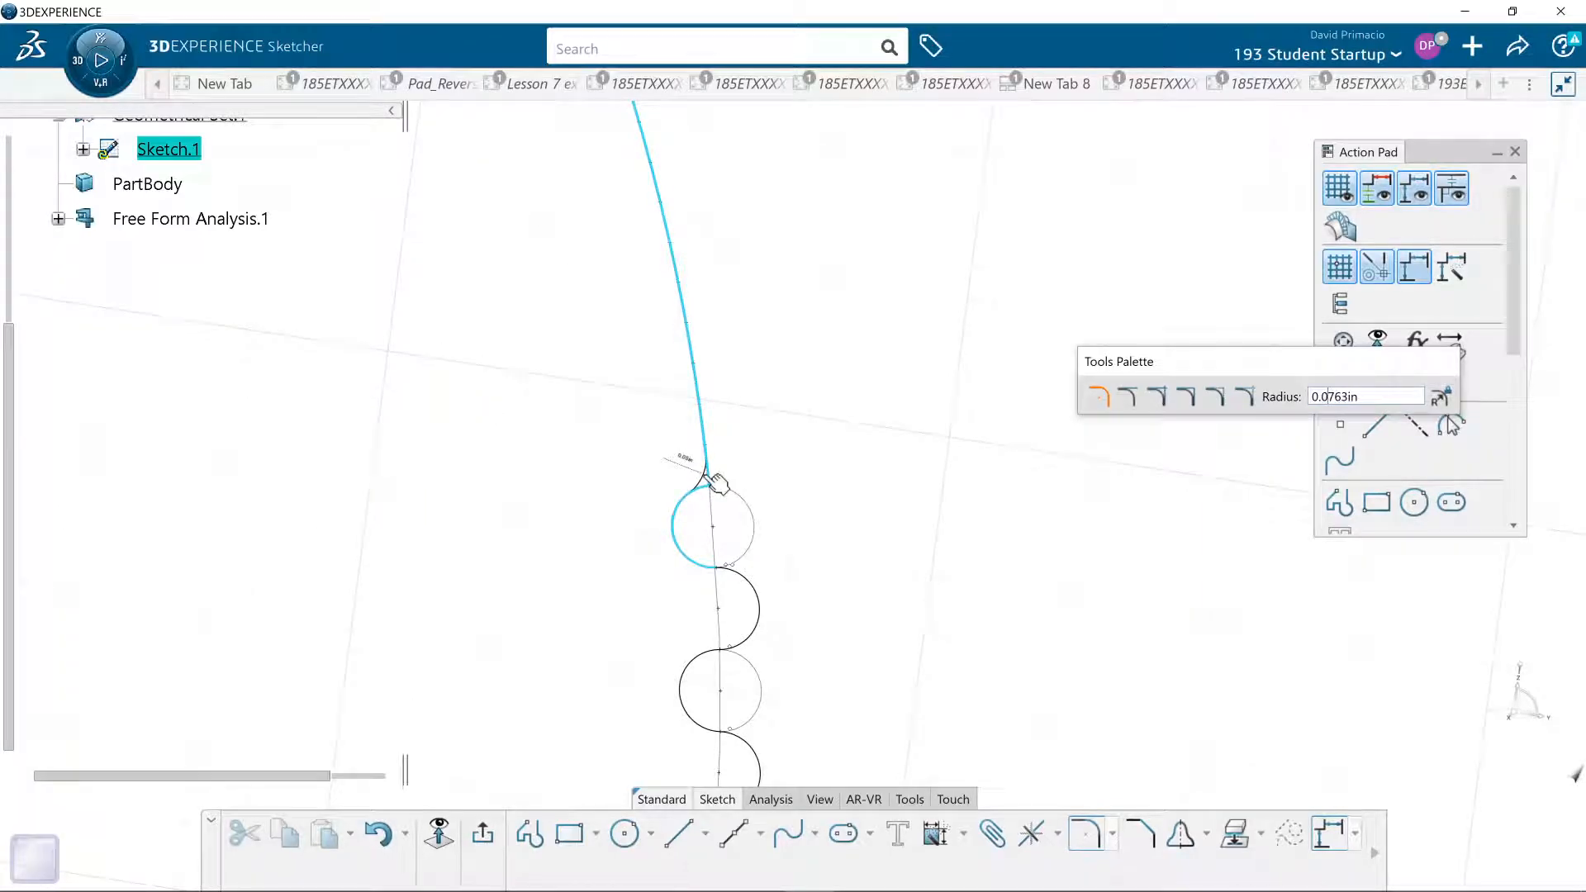
key(Tab)
key(BackSpace)
key(Return)
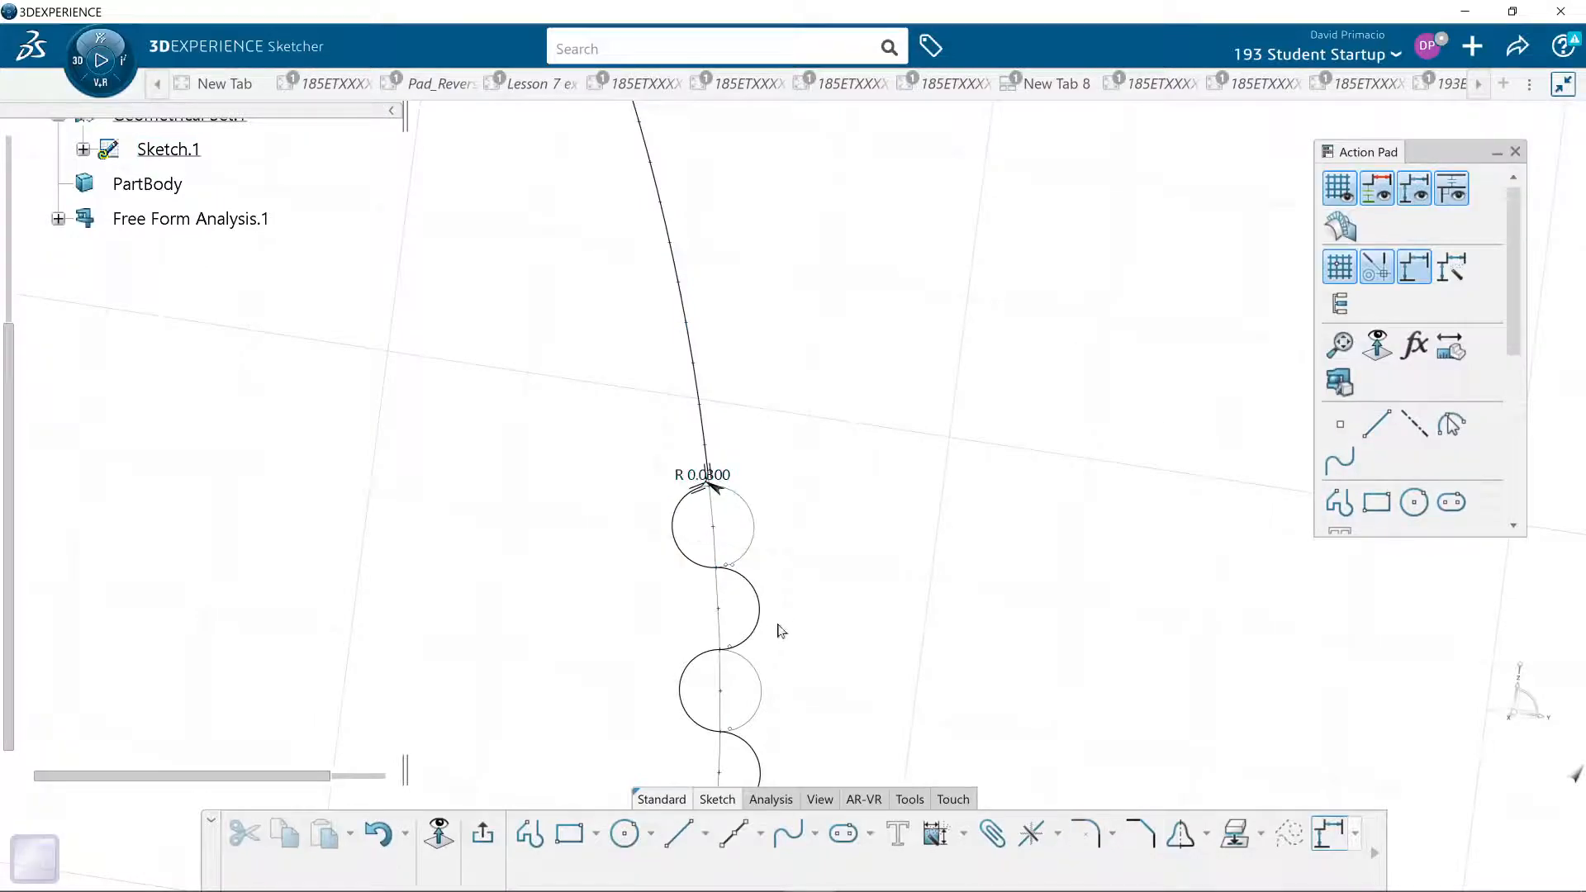
- Round the corner between the lower arc and the bottom half circle with a 0.03 in radius
mouse_move(786, 655)
middle_down()
mouse_move(786, 336)
mouse_move(748, 465)
middle_up()
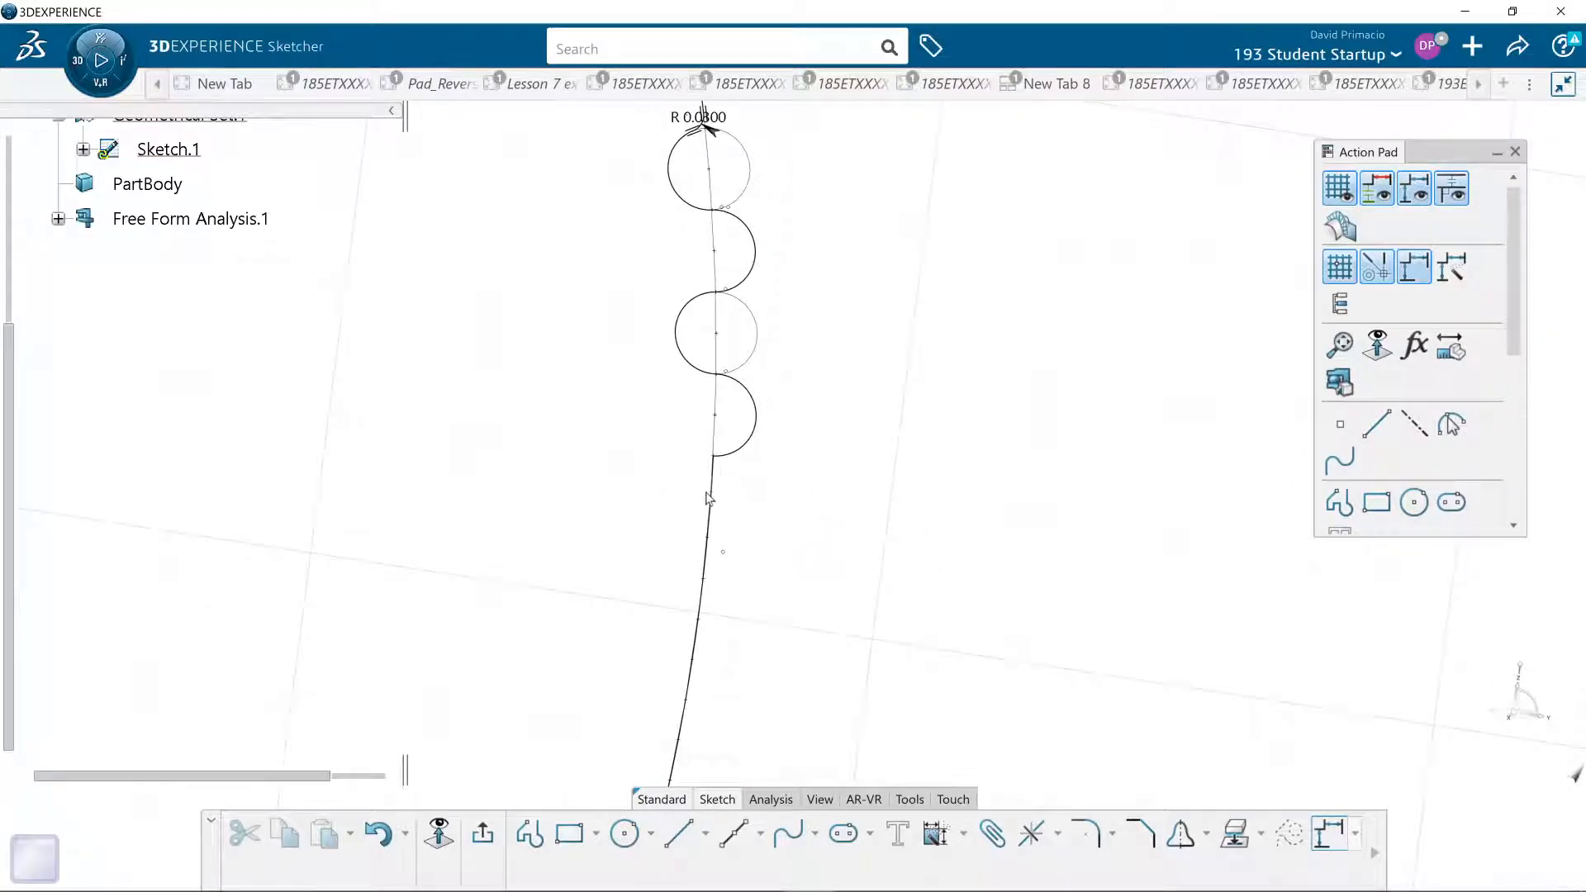
click(1084, 832)
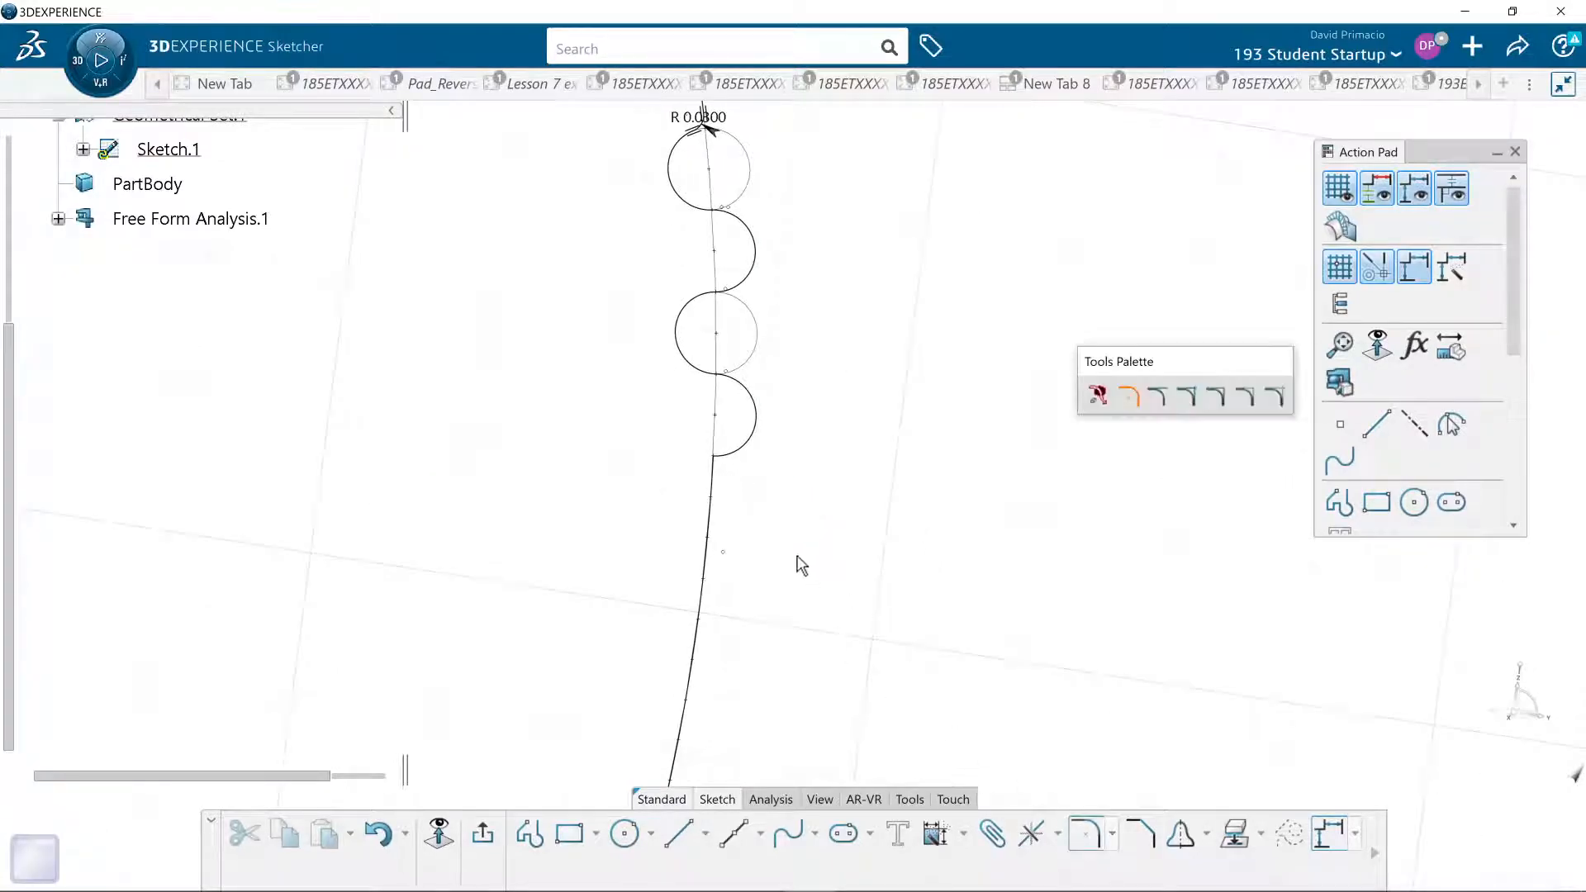
click(715, 482)
click(743, 454)
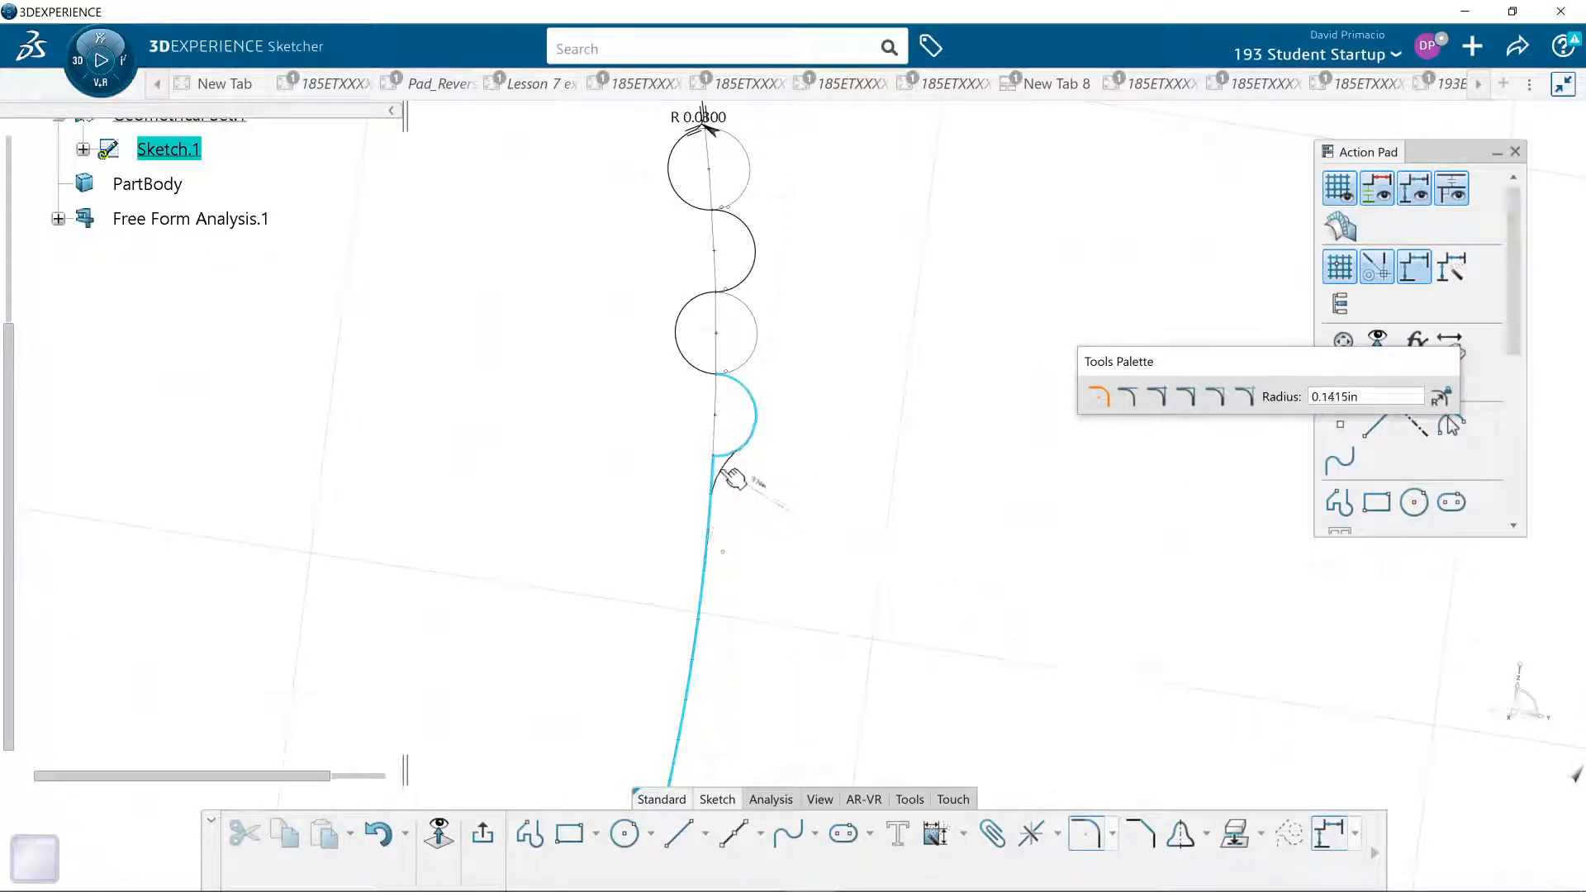
key(Tab)
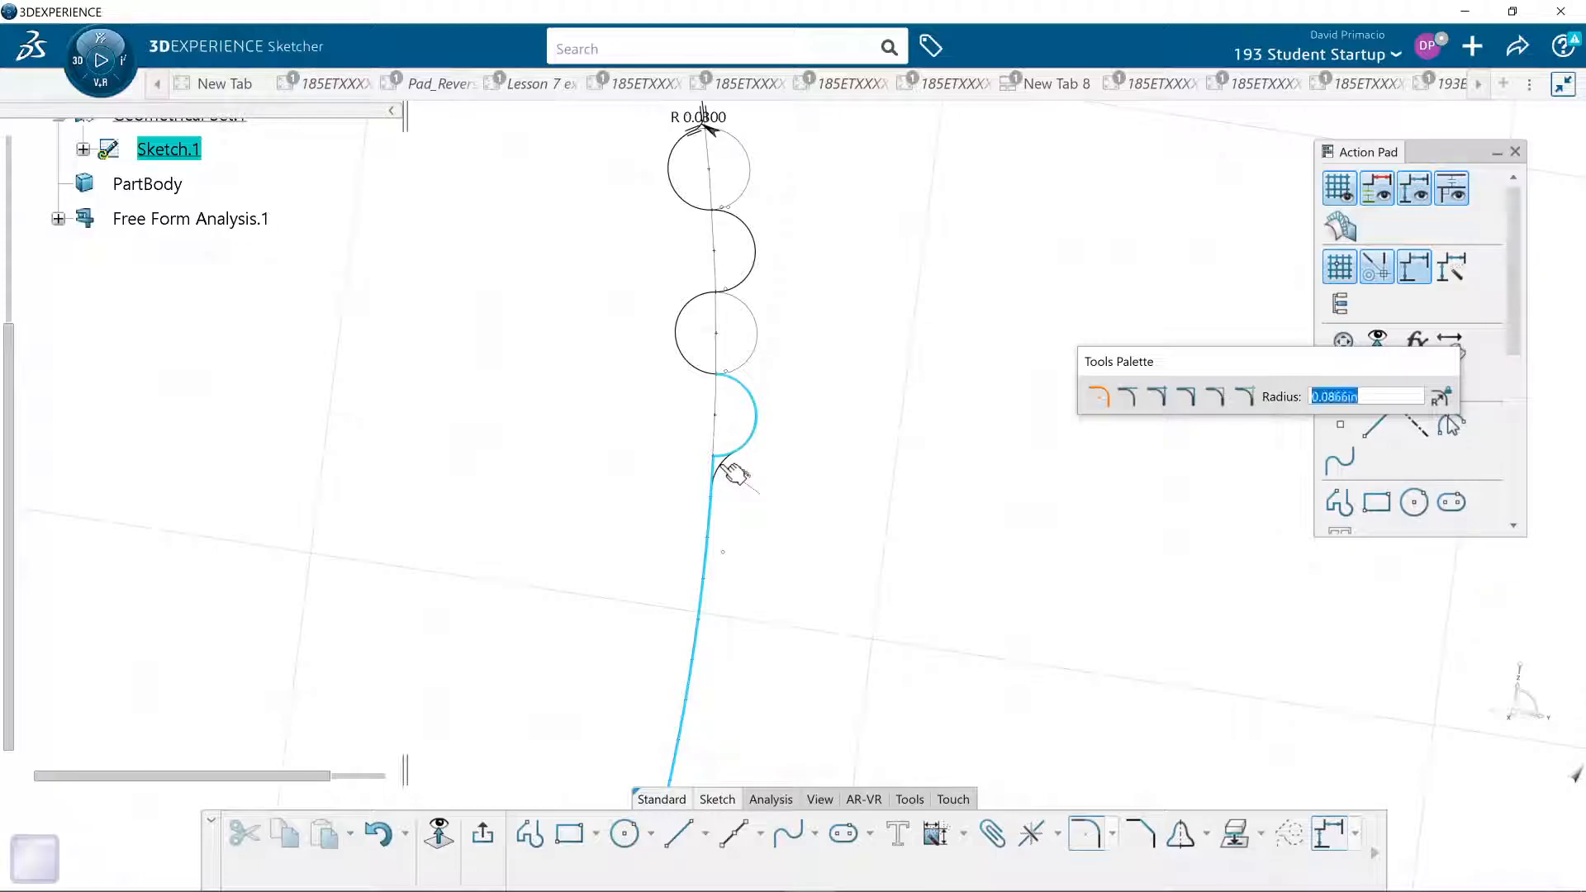
text(.03)
key(Return)
scroll(776, 601, down, 5)
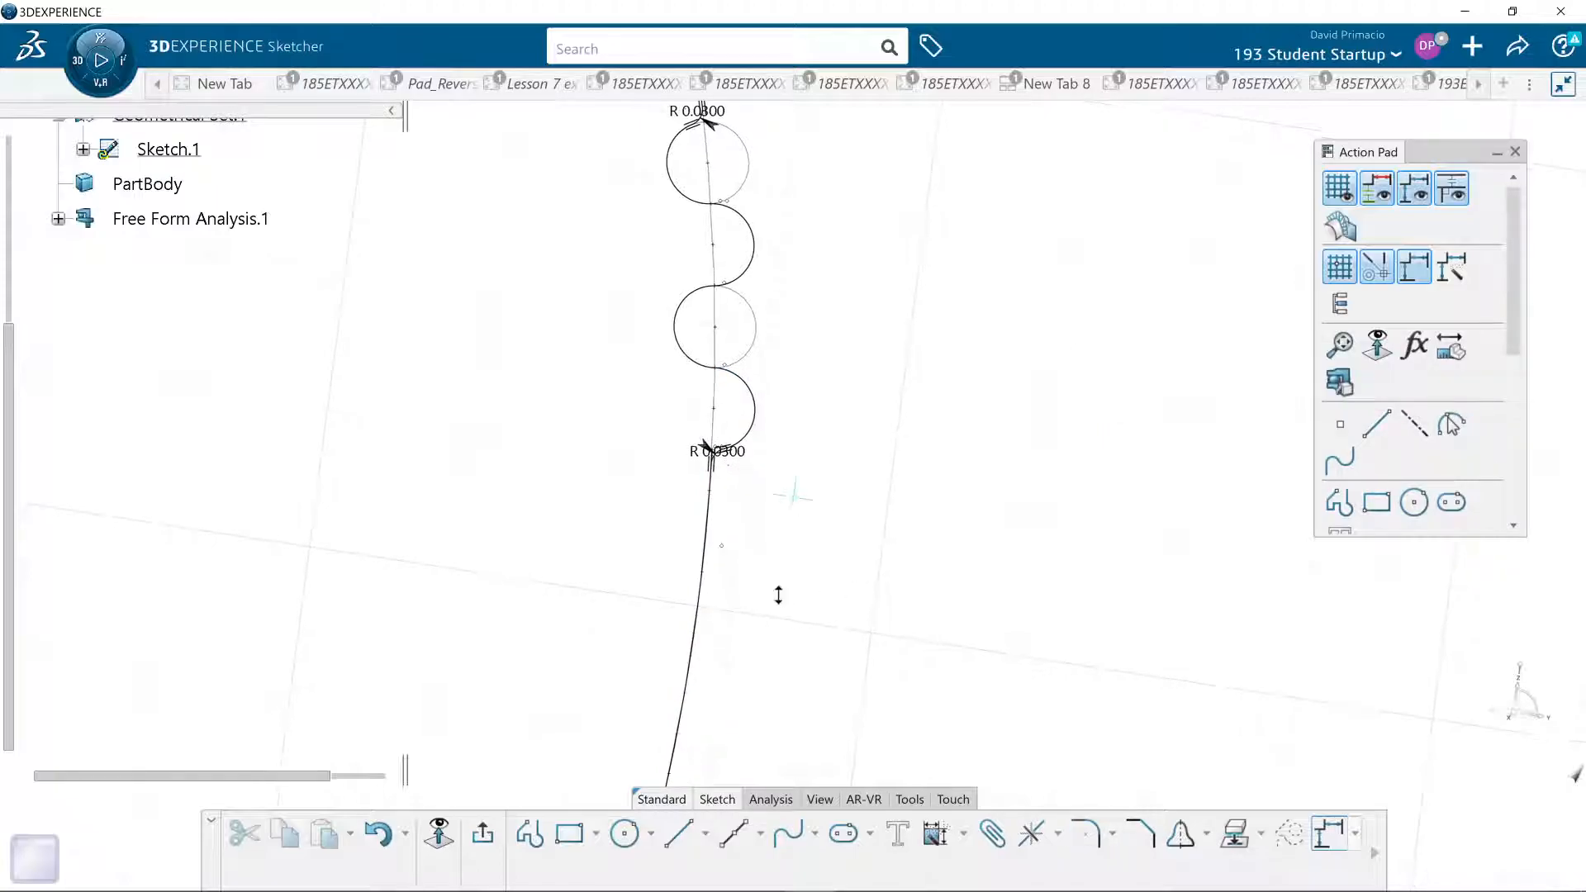
- Check Sketch.1's solving status and close the status report
click(760, 799)
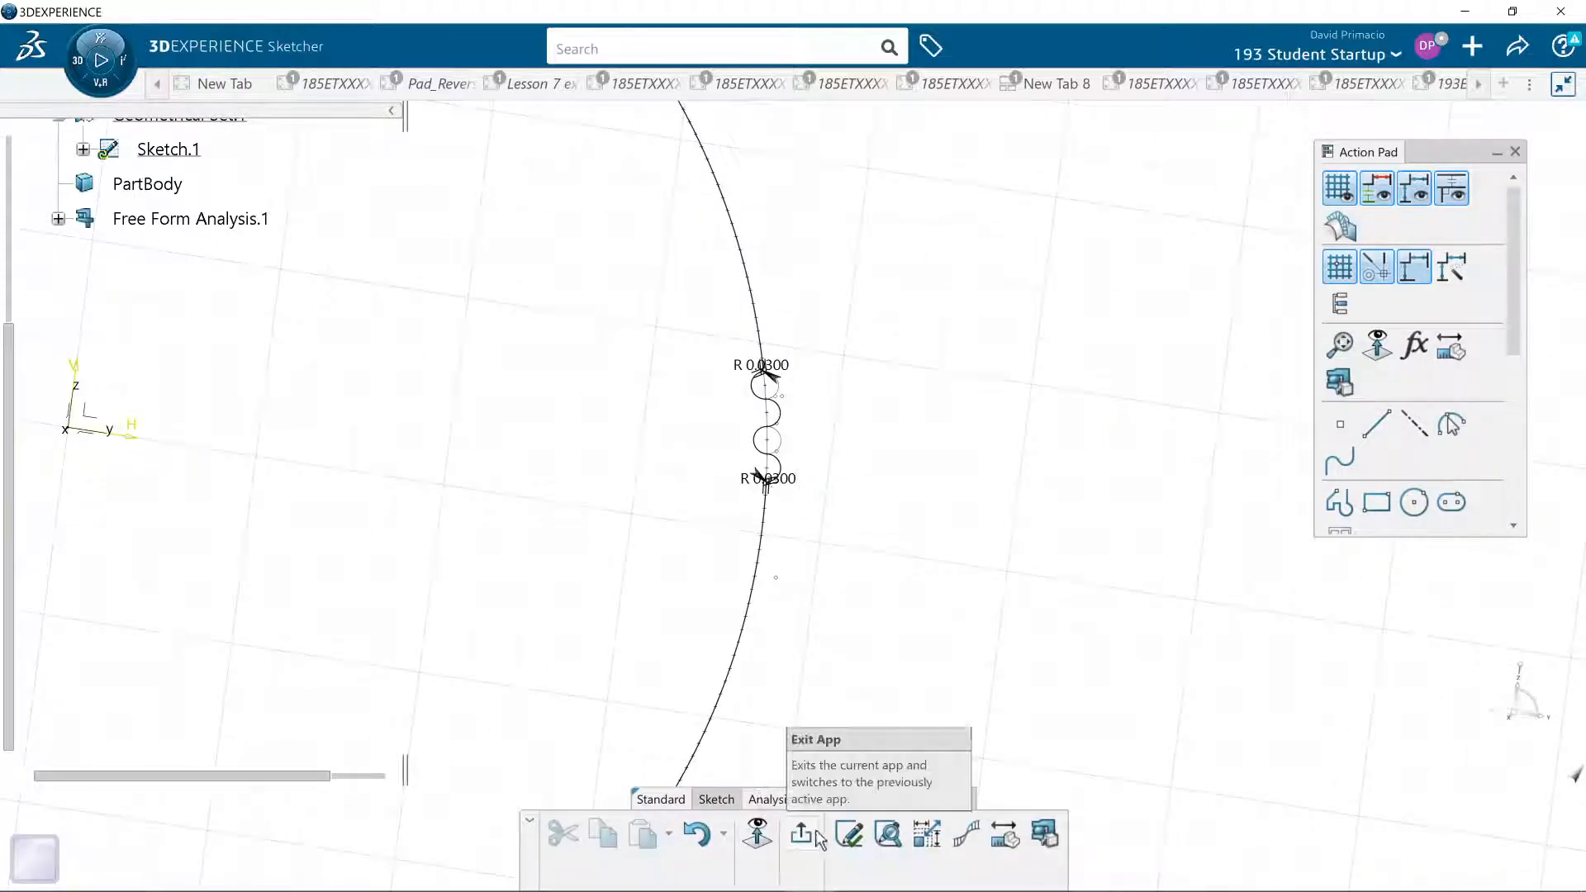
click(849, 834)
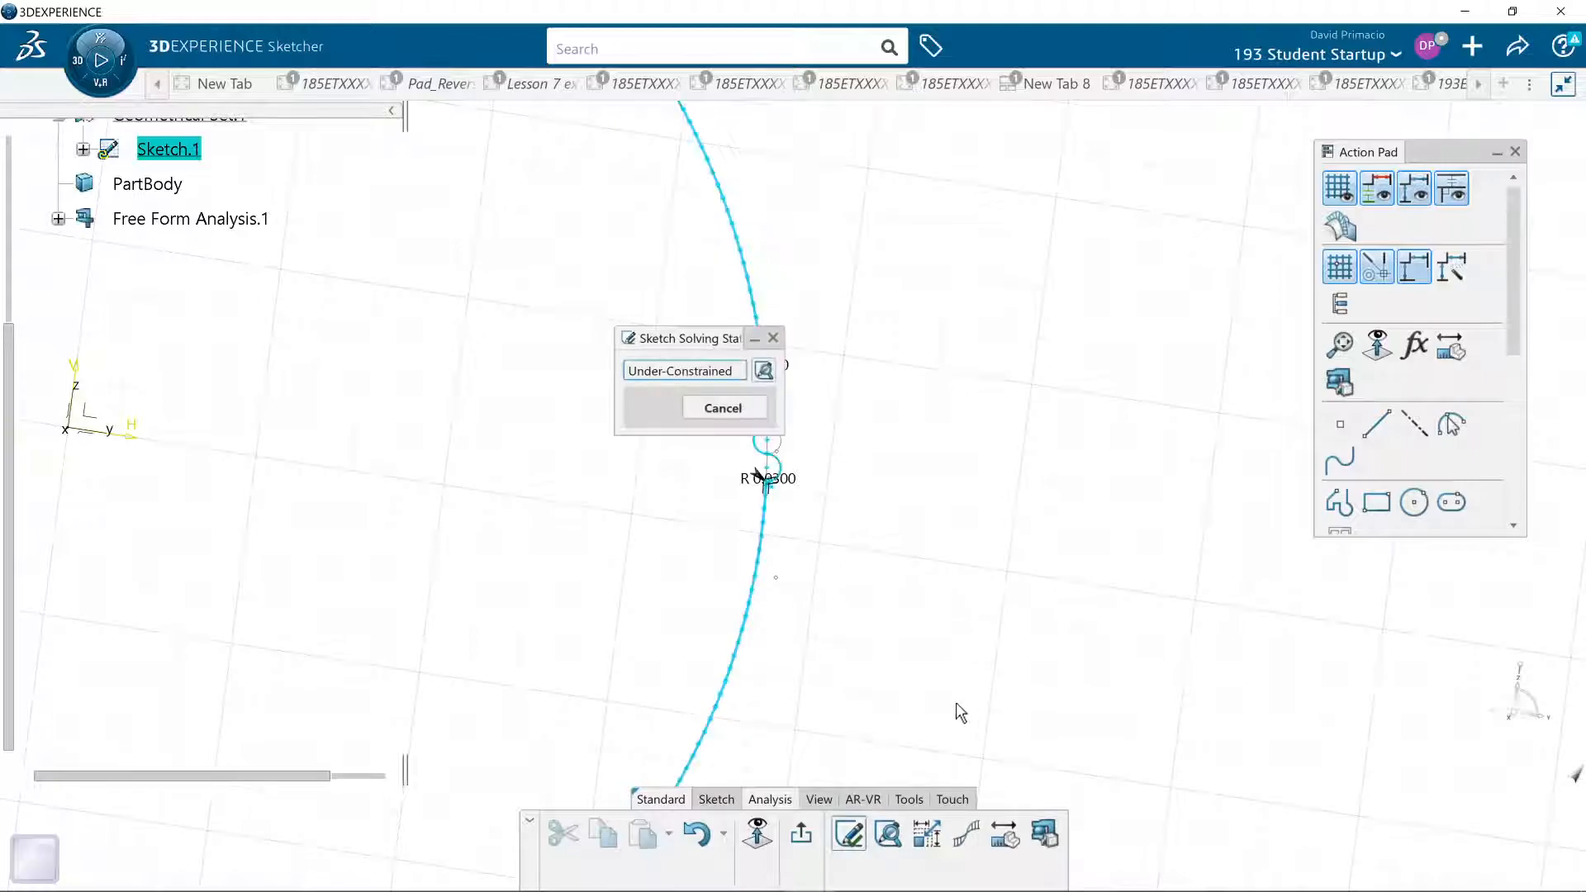
click(772, 338)
- Run a Sketch Analysis and convert all isolated points, Point.3 through Point.87, to construction geometry
click(887, 834)
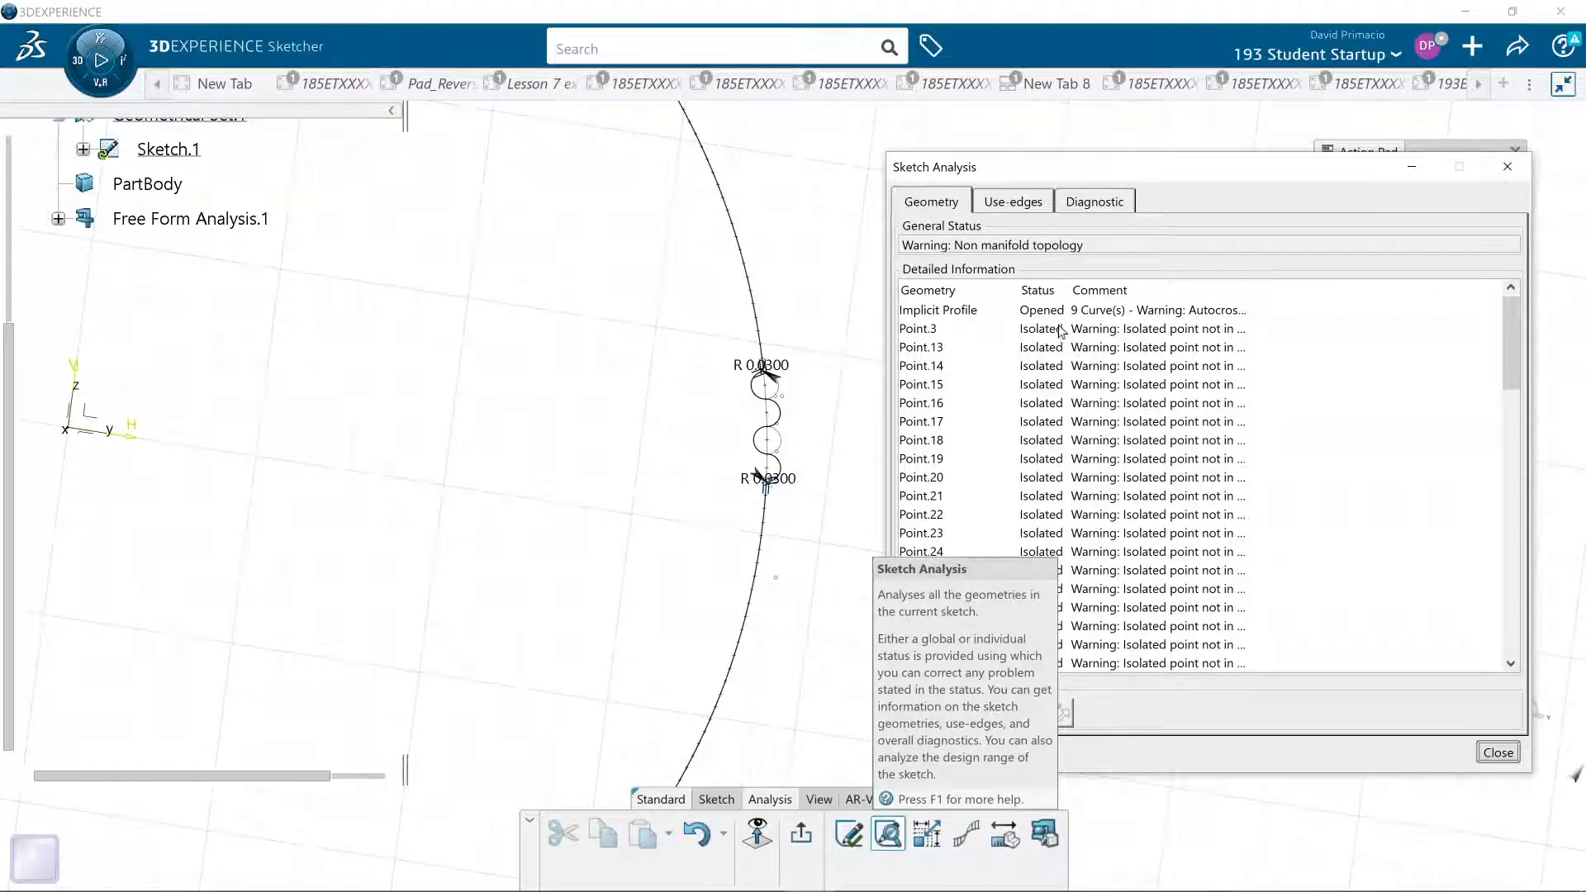
scroll(1061, 331, down, 20)
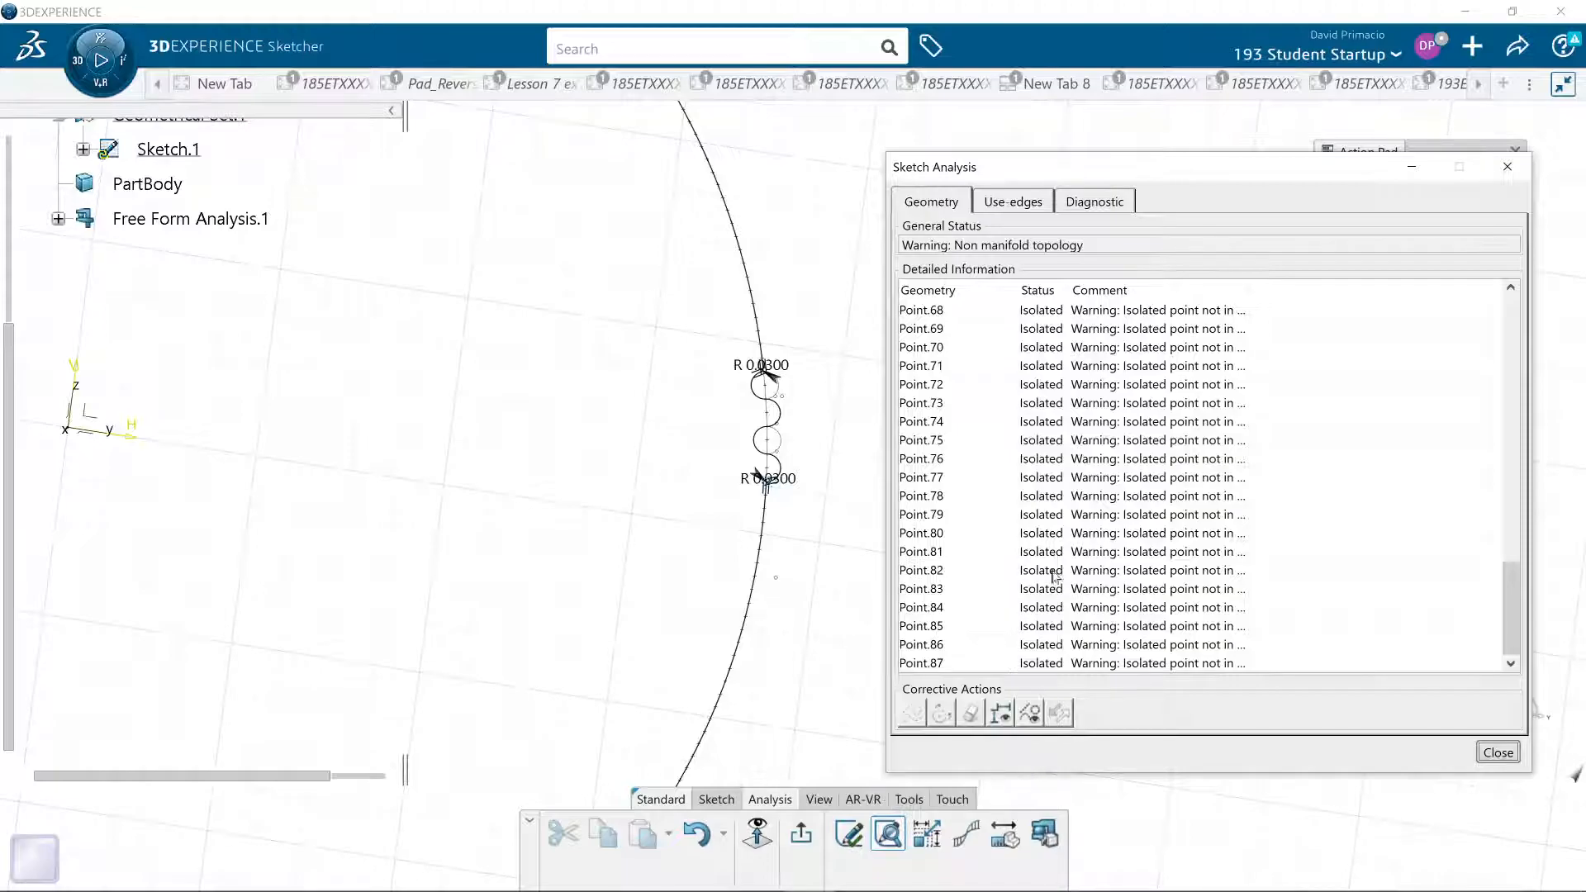
scroll(1060, 560, up, 12)
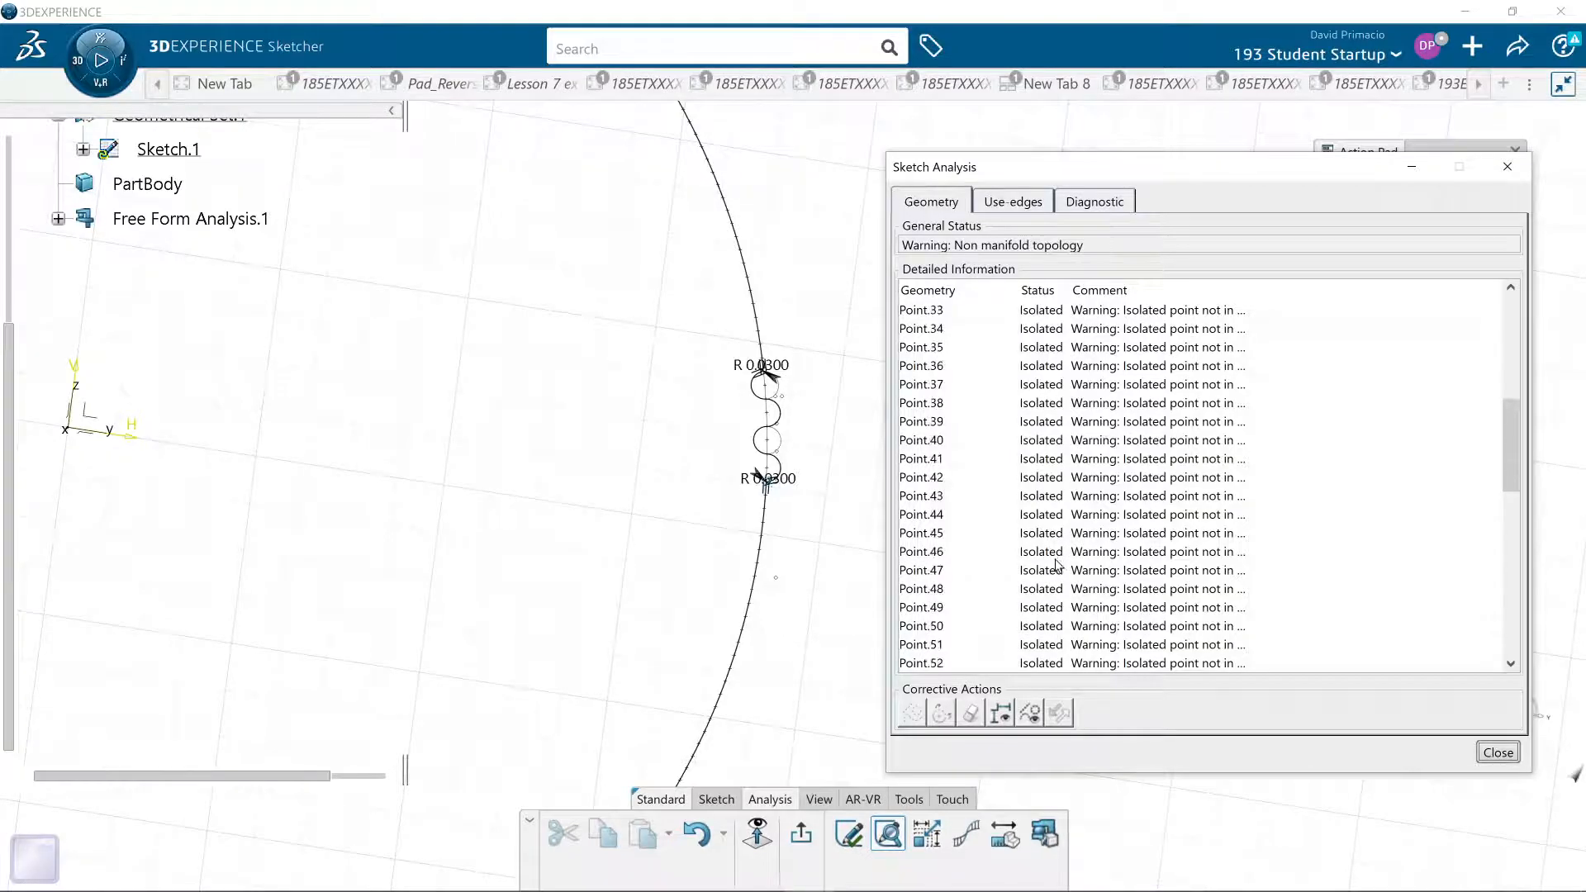
scroll(1057, 565, up, 5)
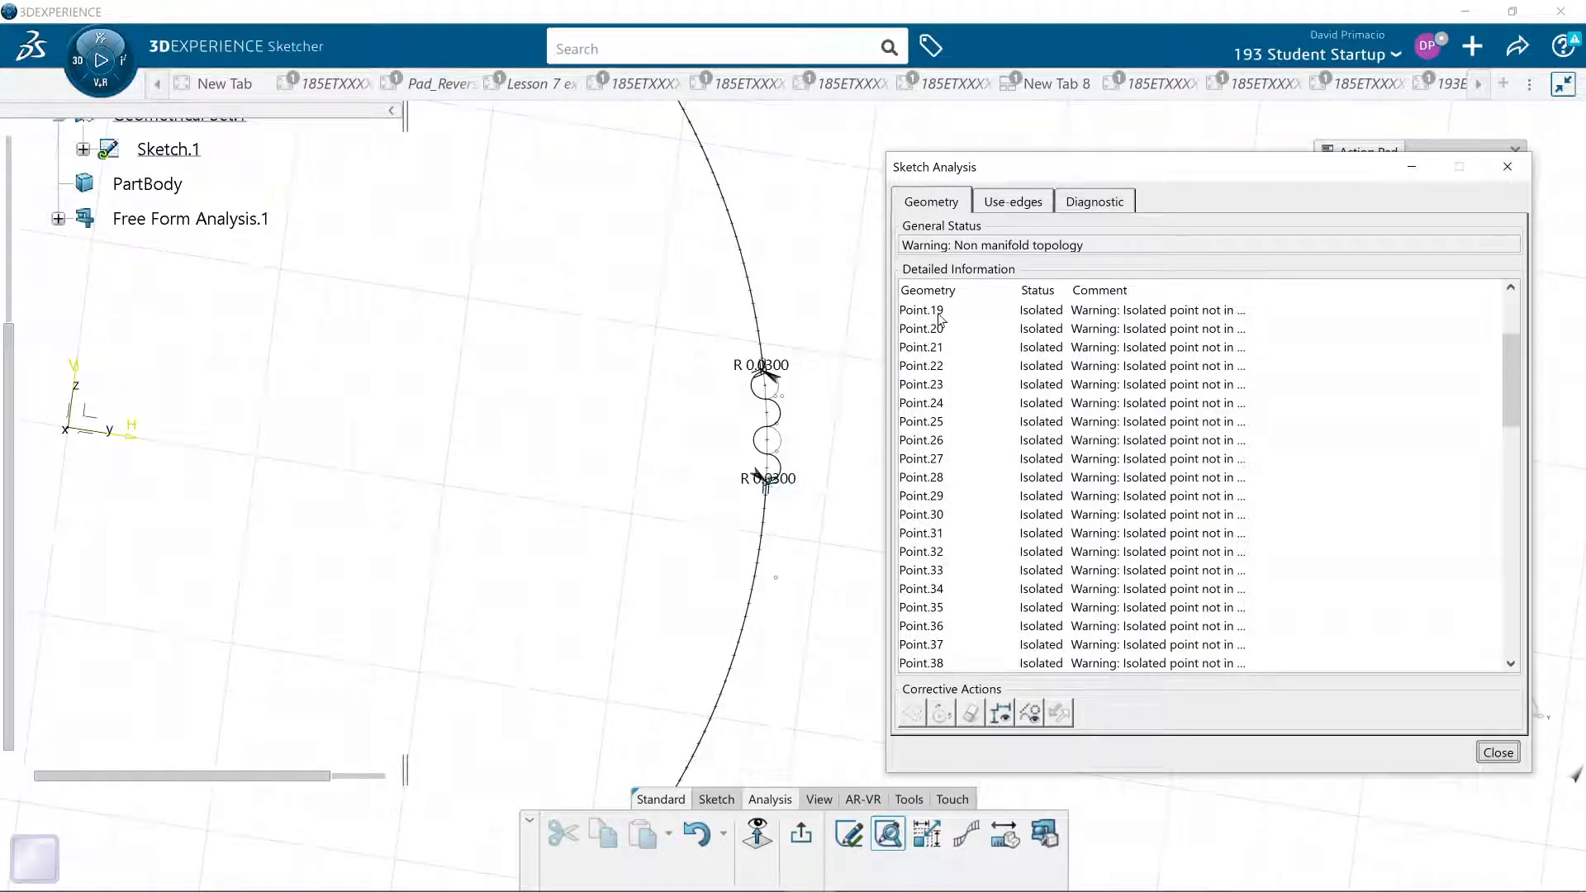
scroll(1156, 323, up, 3)
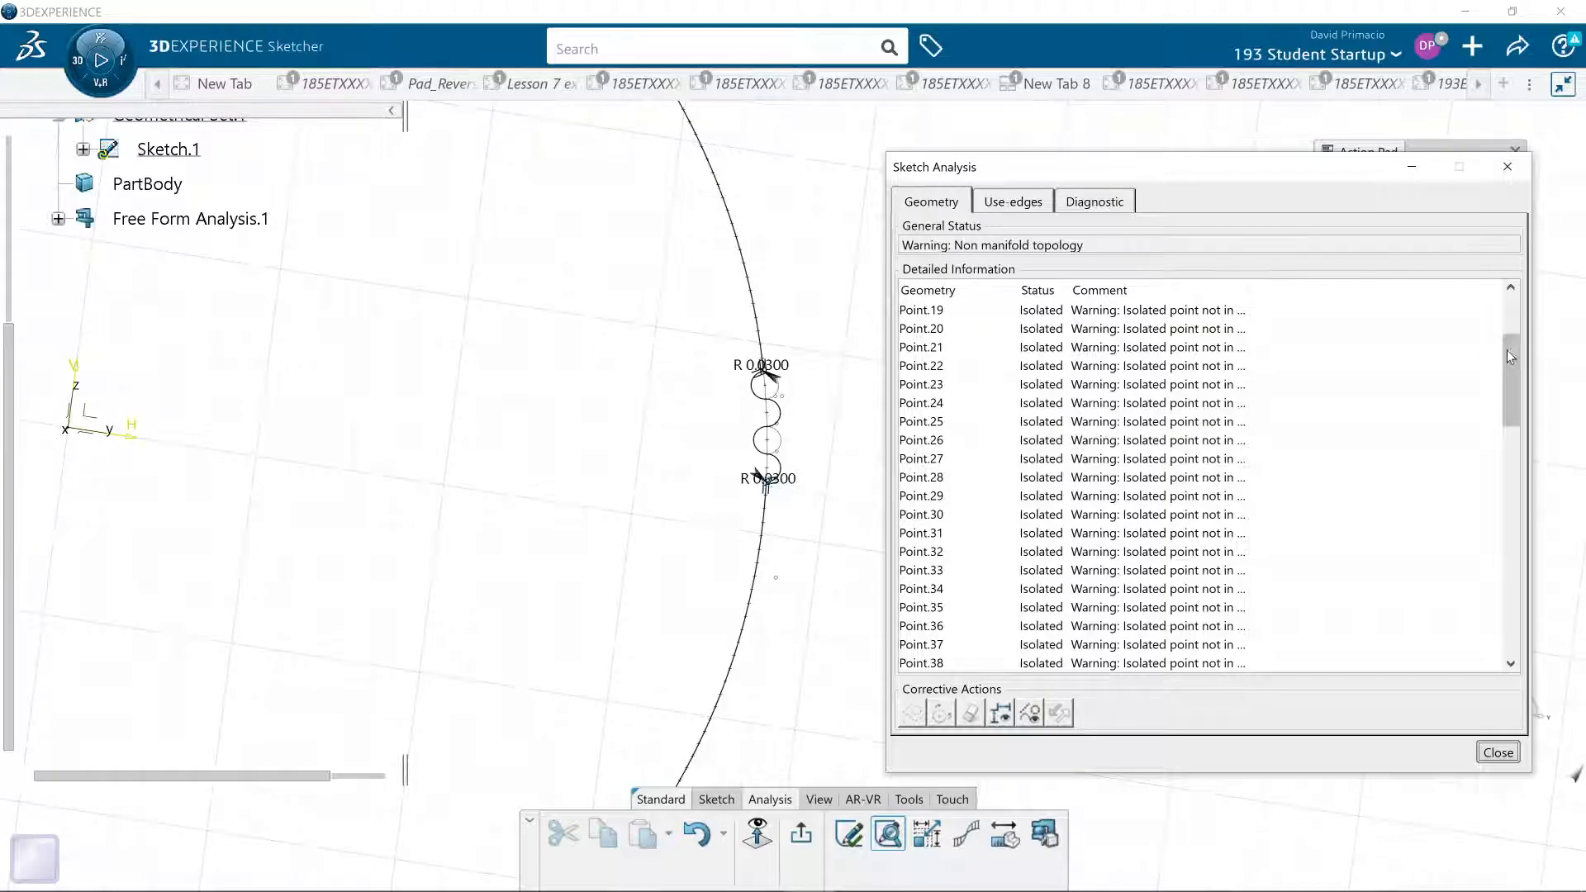
click(919, 328)
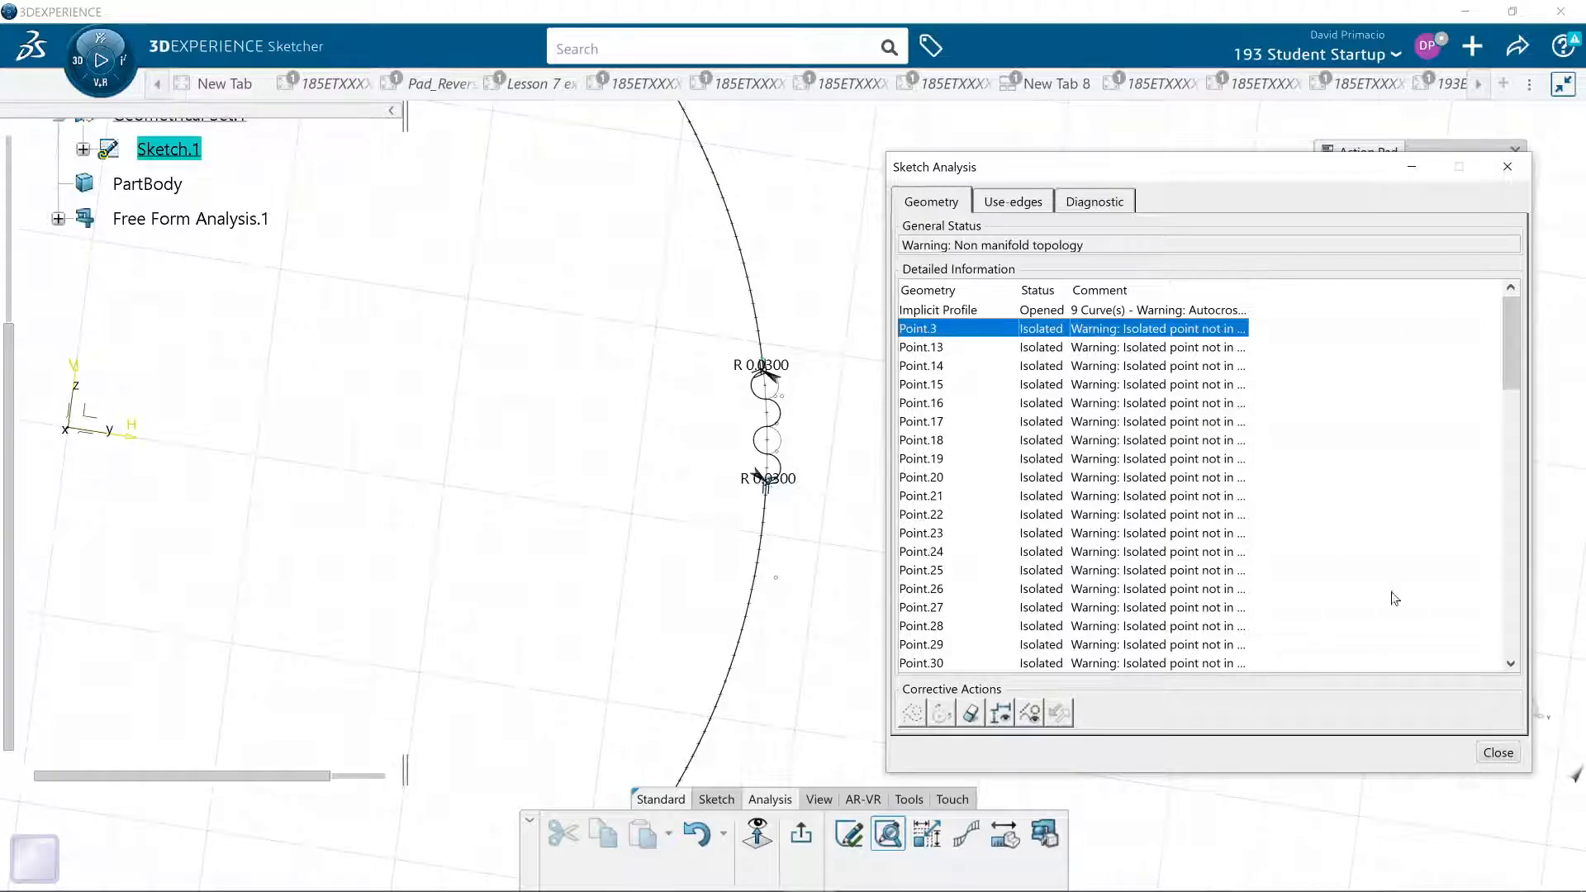
scroll(1518, 353, down, 5)
scroll(1519, 355, up, 5)
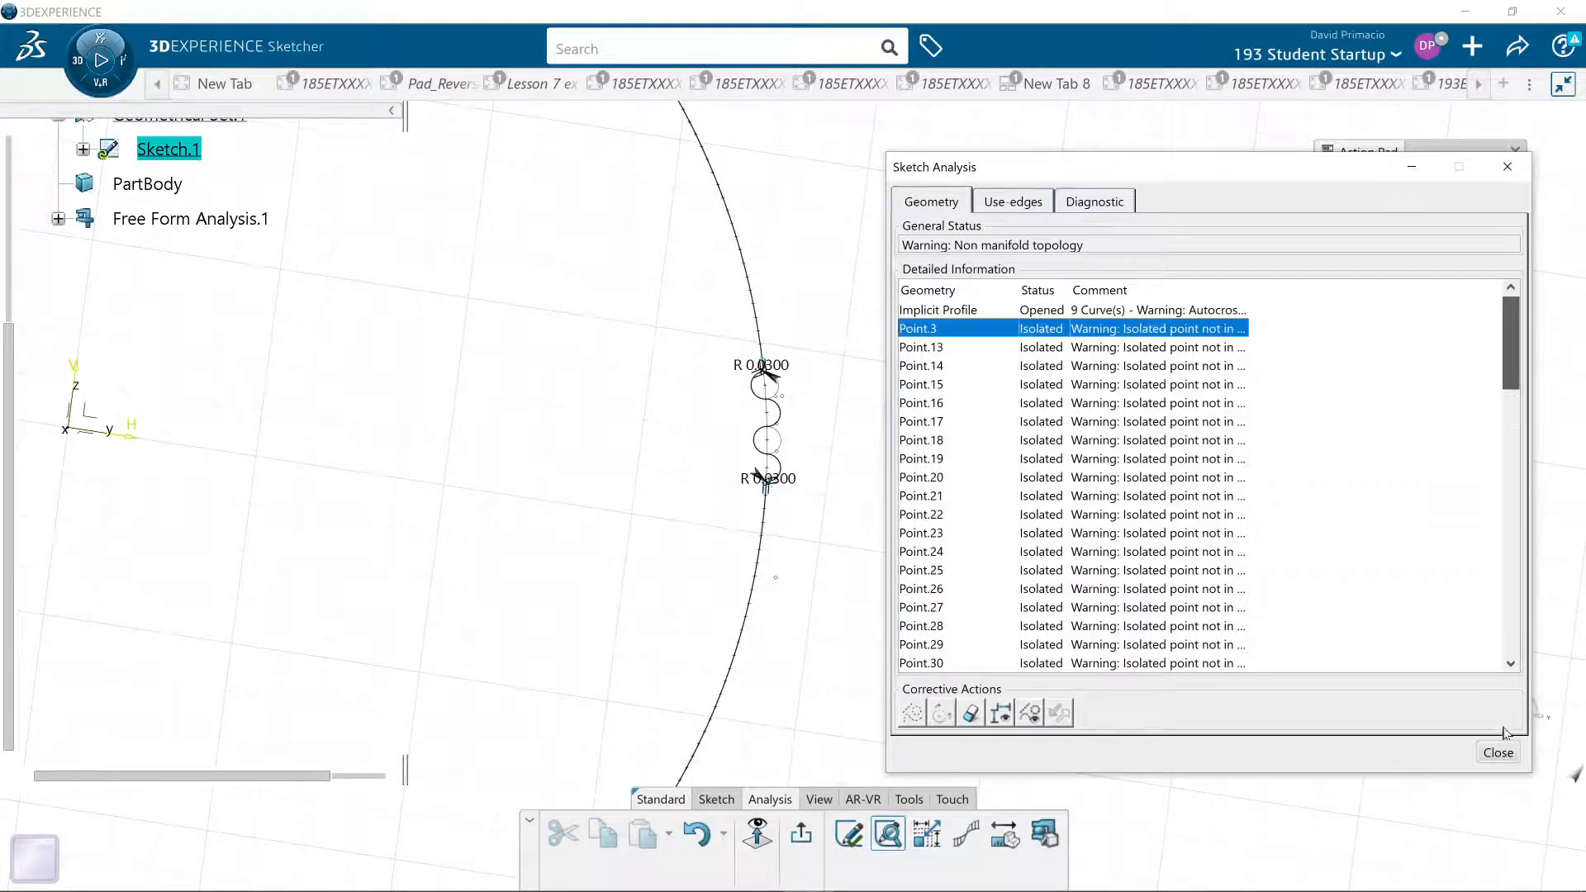
drag(1522, 362, 1528, 656)
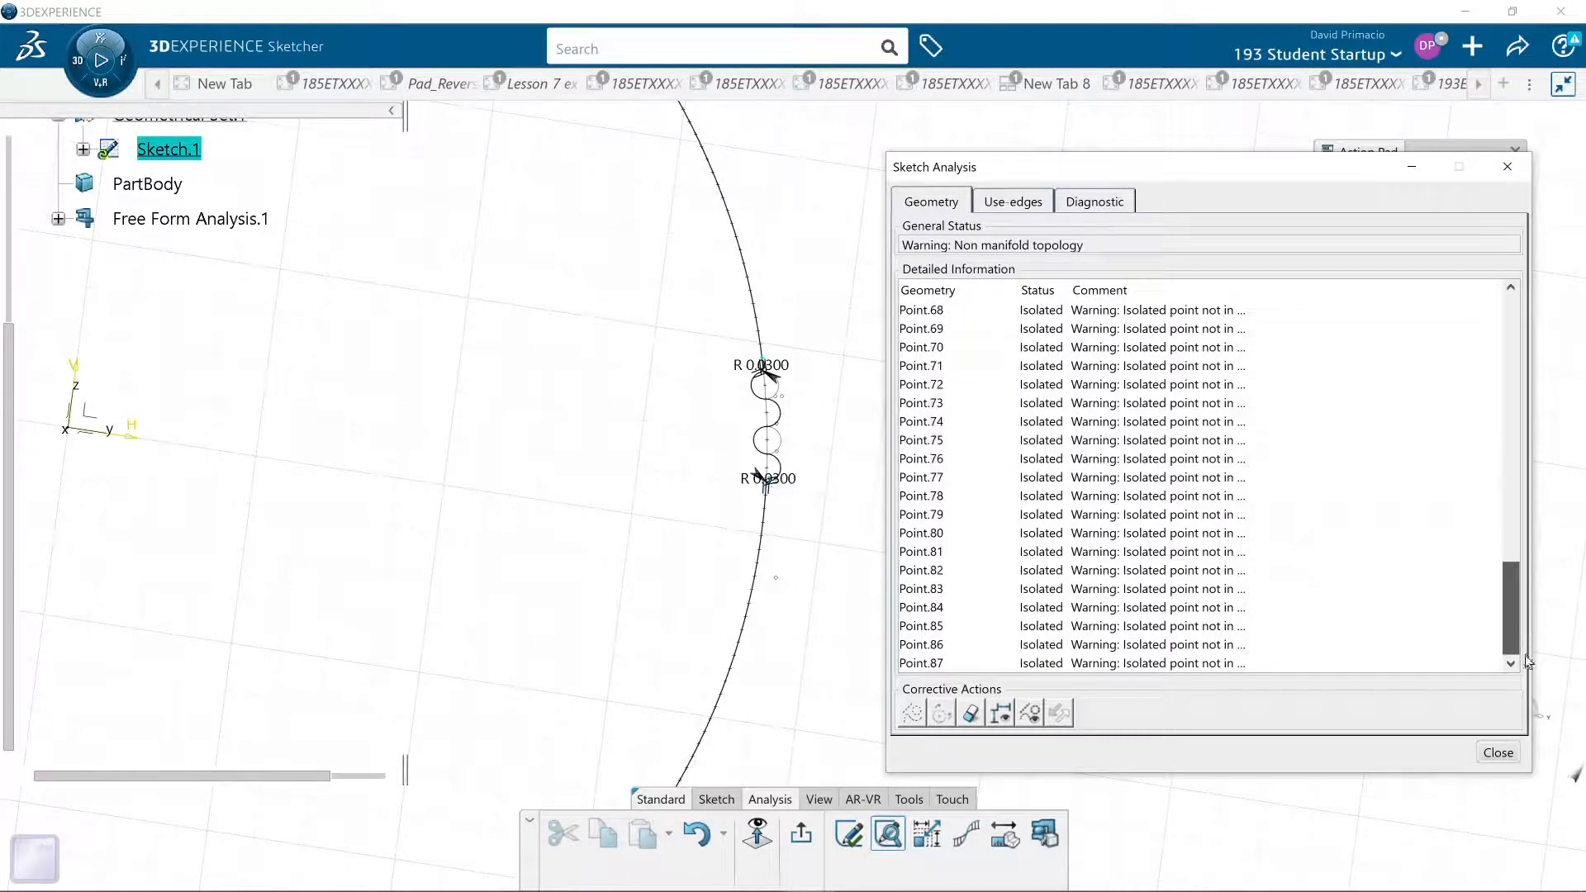
shift+click(918, 664)
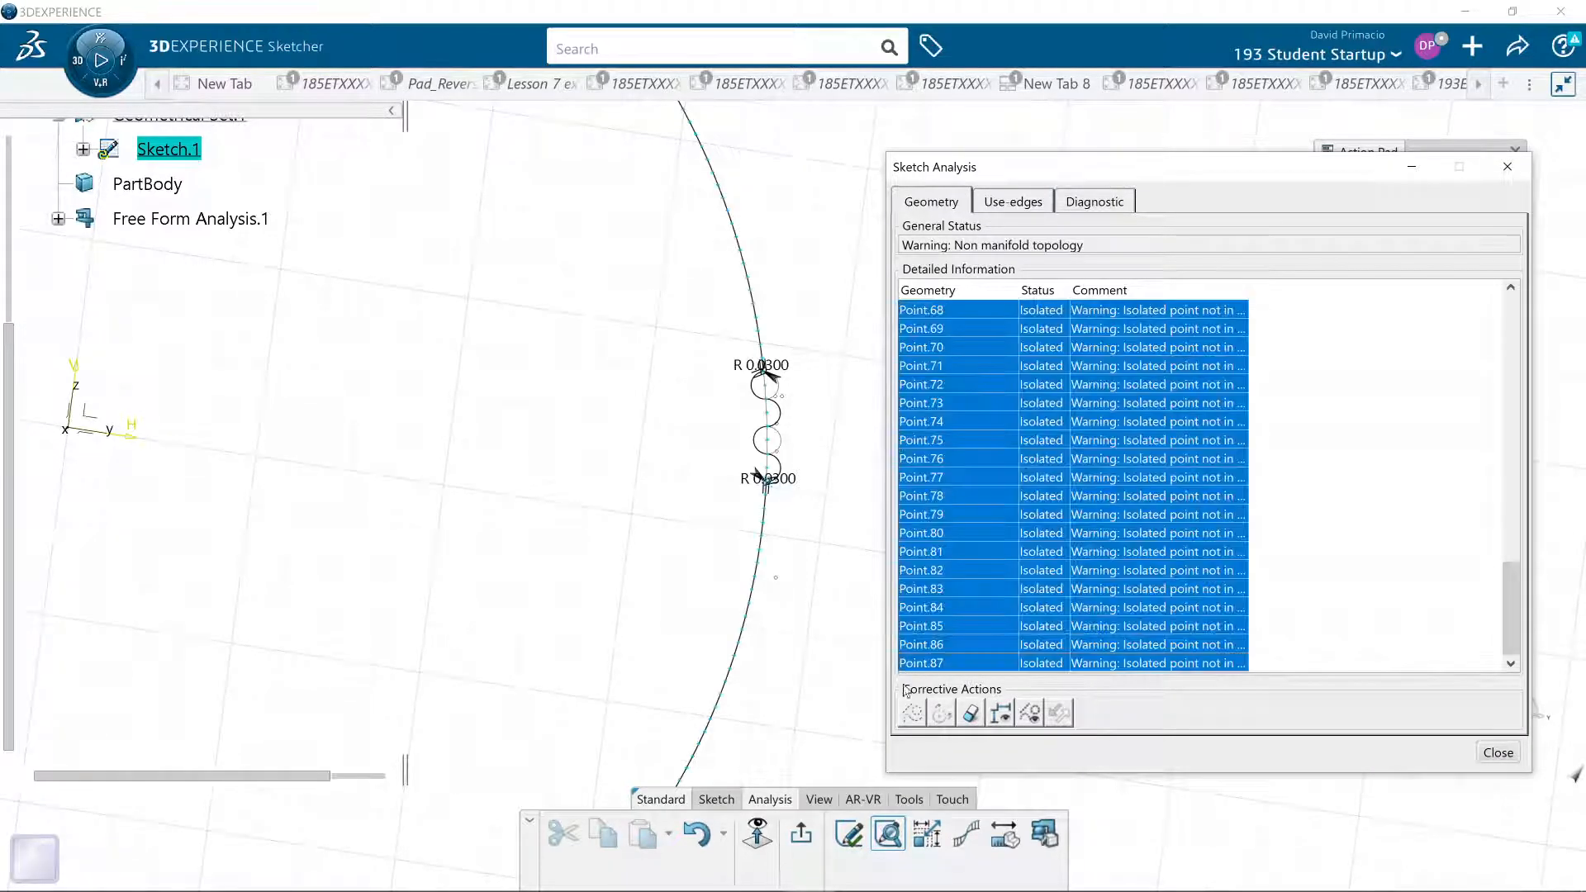
click(911, 712)
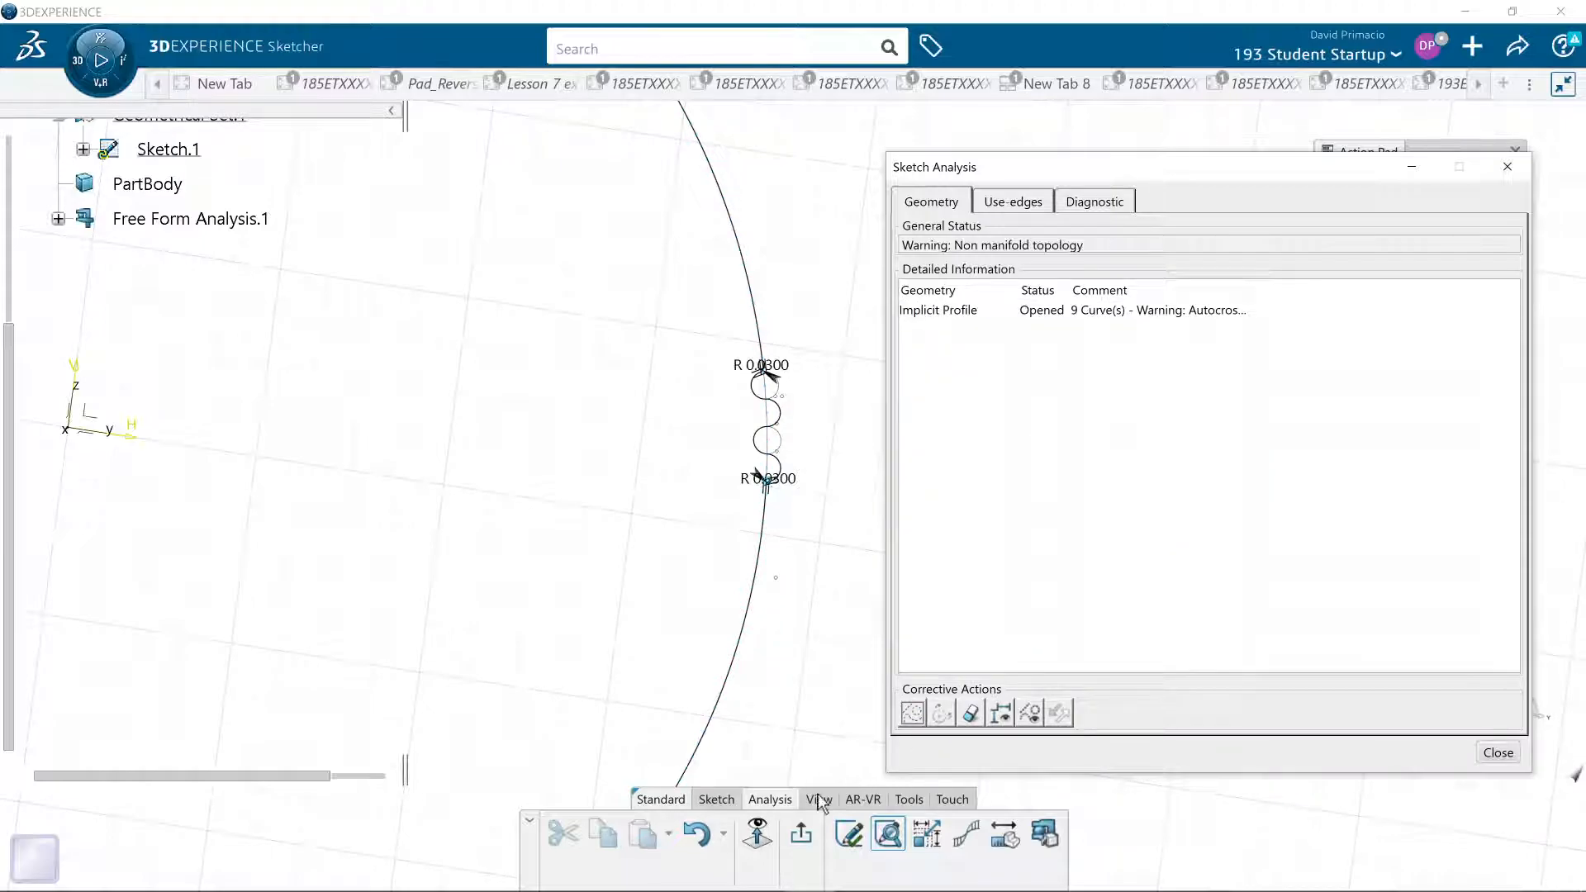
- Exit Sketch.1 and extrude its wavy arc profile into a surface 100 in long
click(797, 836)
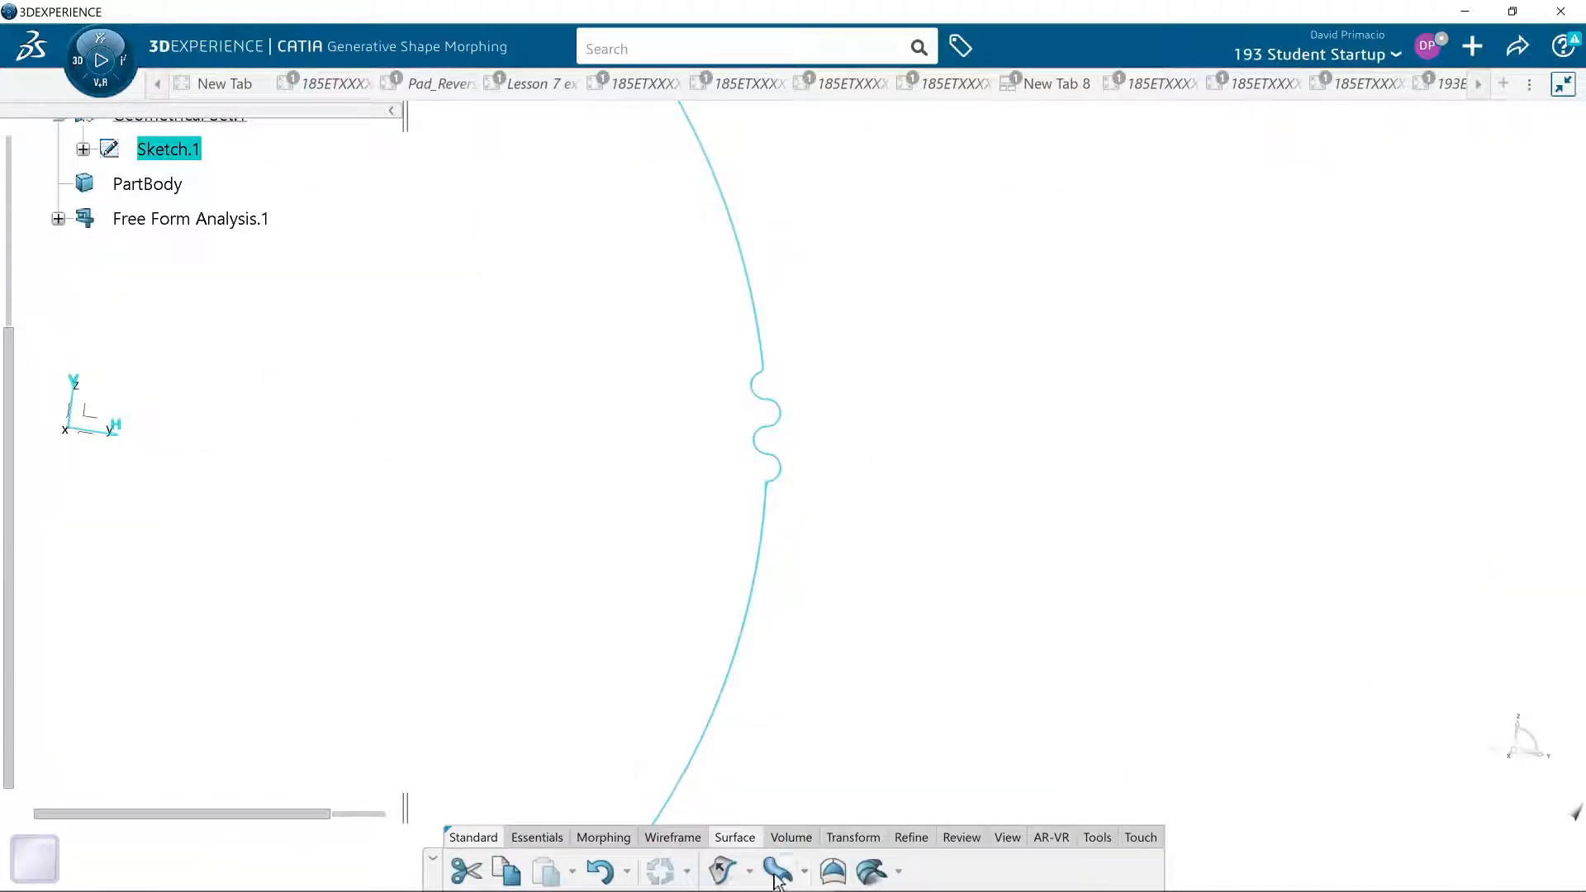
click(724, 868)
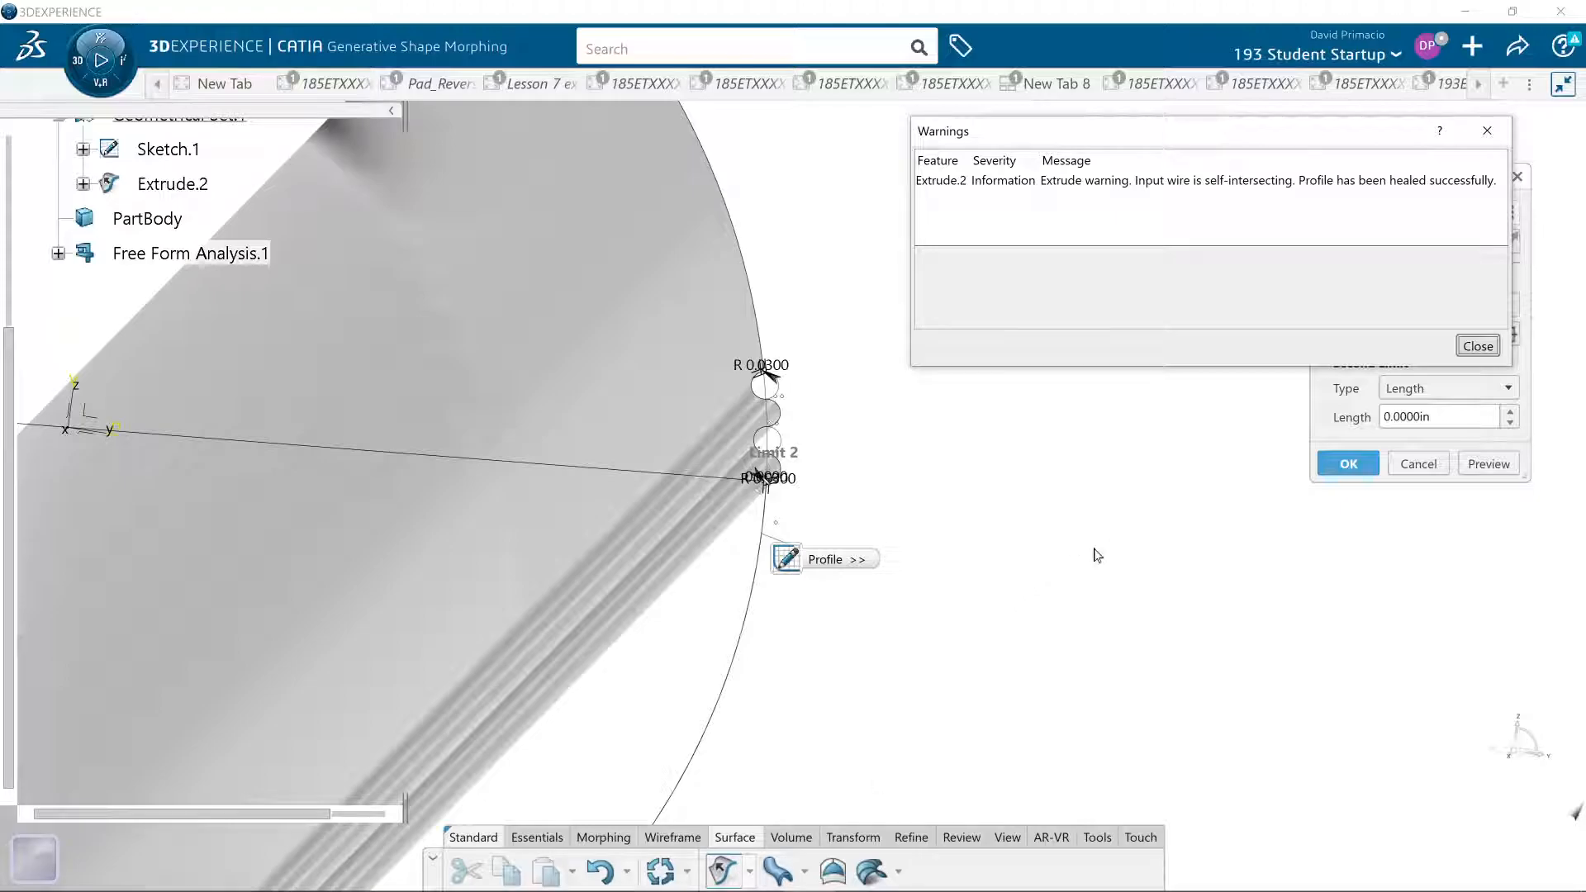
scroll(860, 531, down, 6)
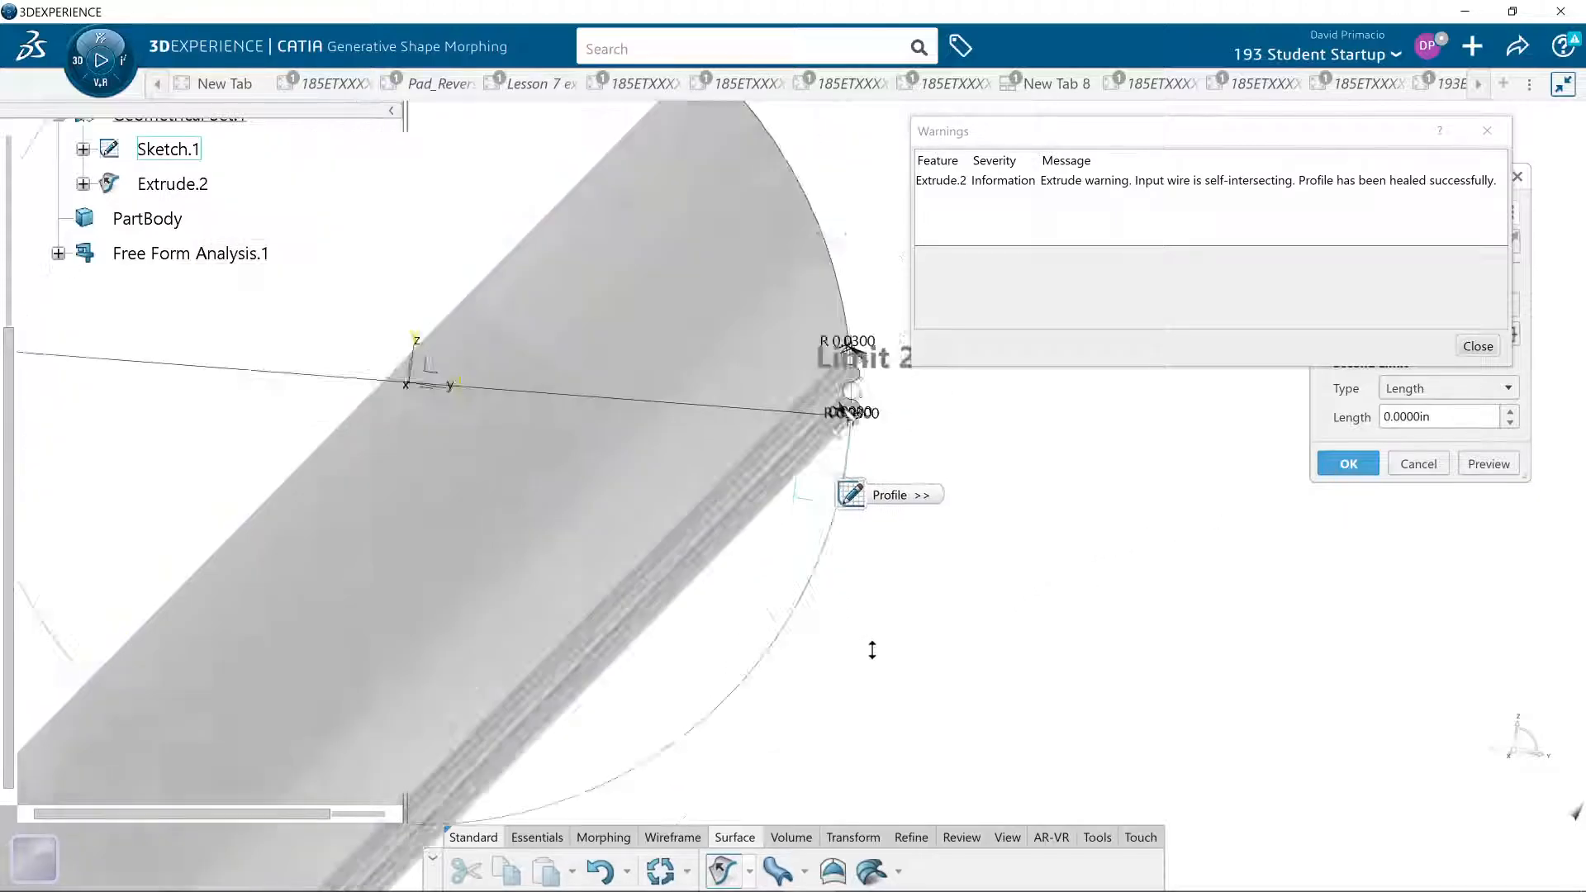
mouse_move(877, 667)
middle_down()
mouse_move(860, 644)
mouse_move(874, 647)
middle_up()
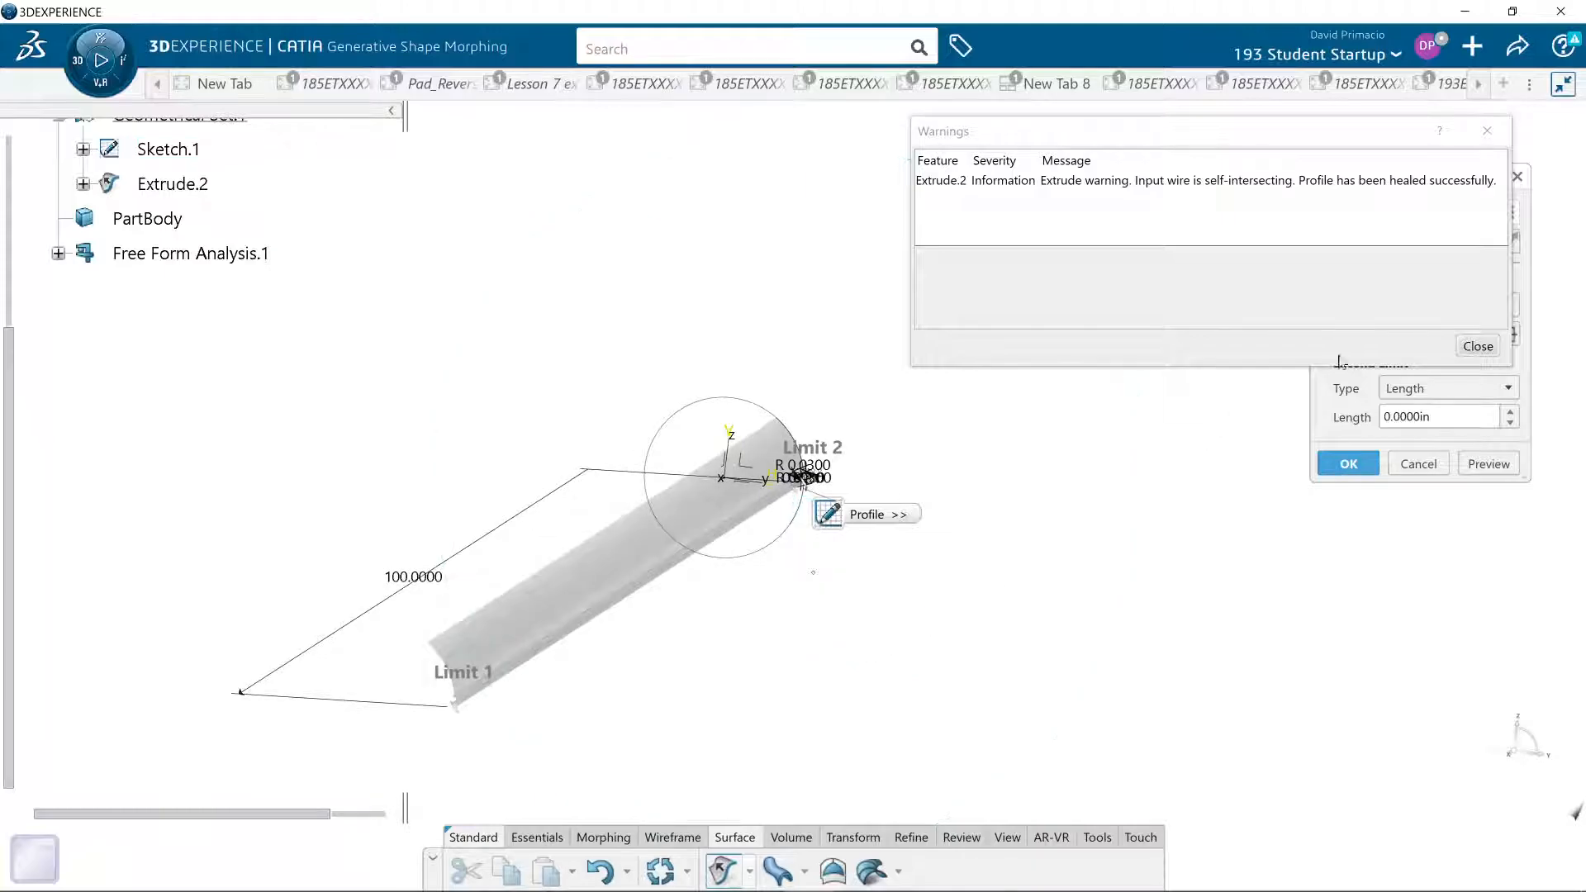
click(1490, 341)
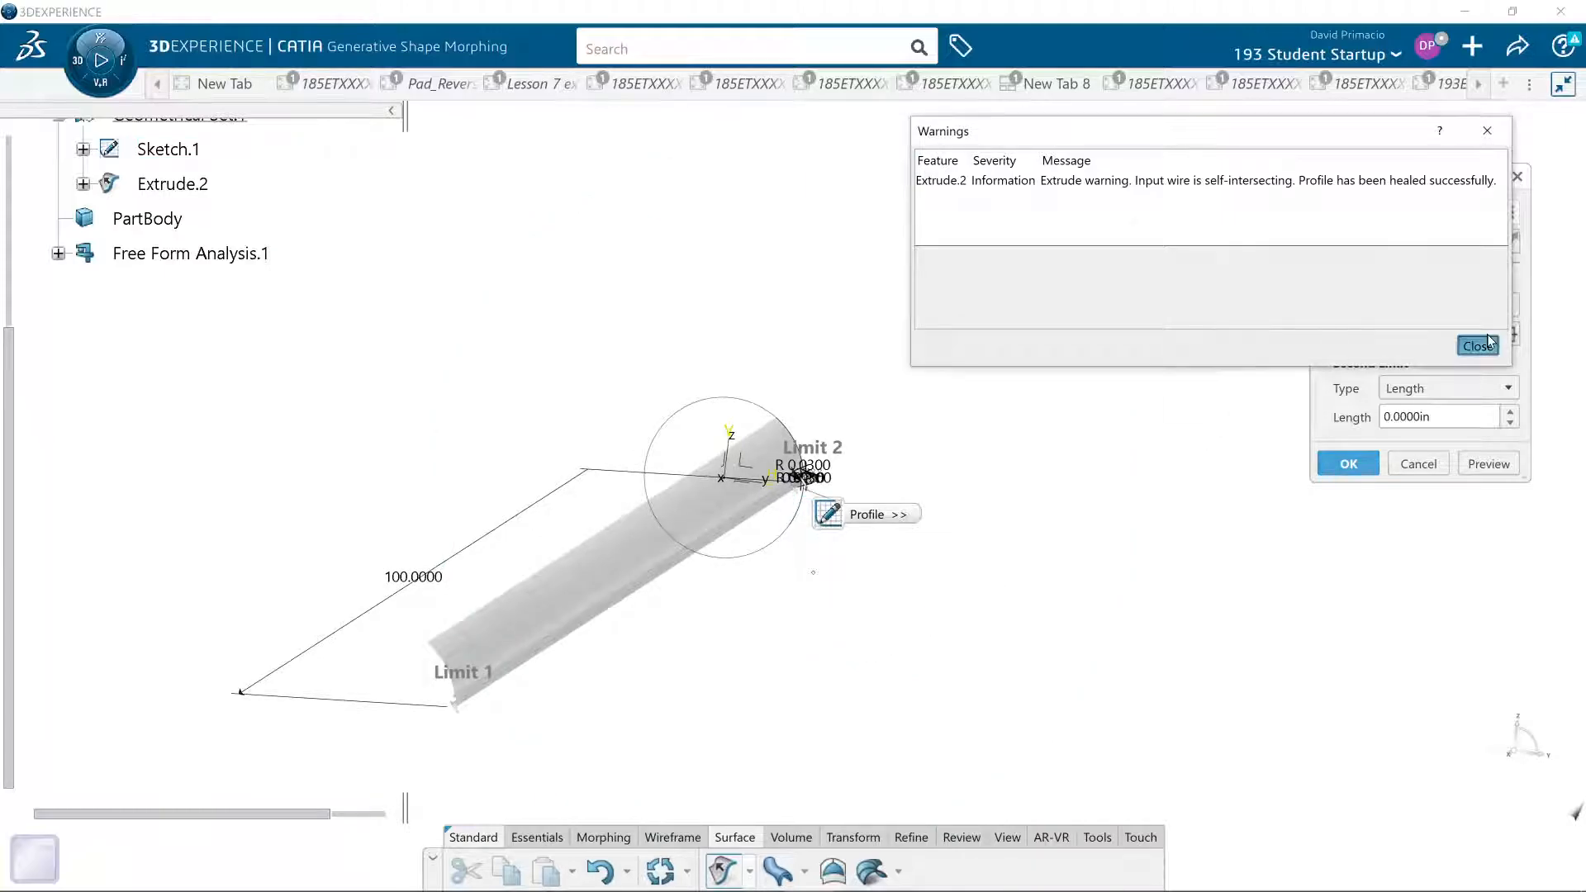
click(1349, 463)
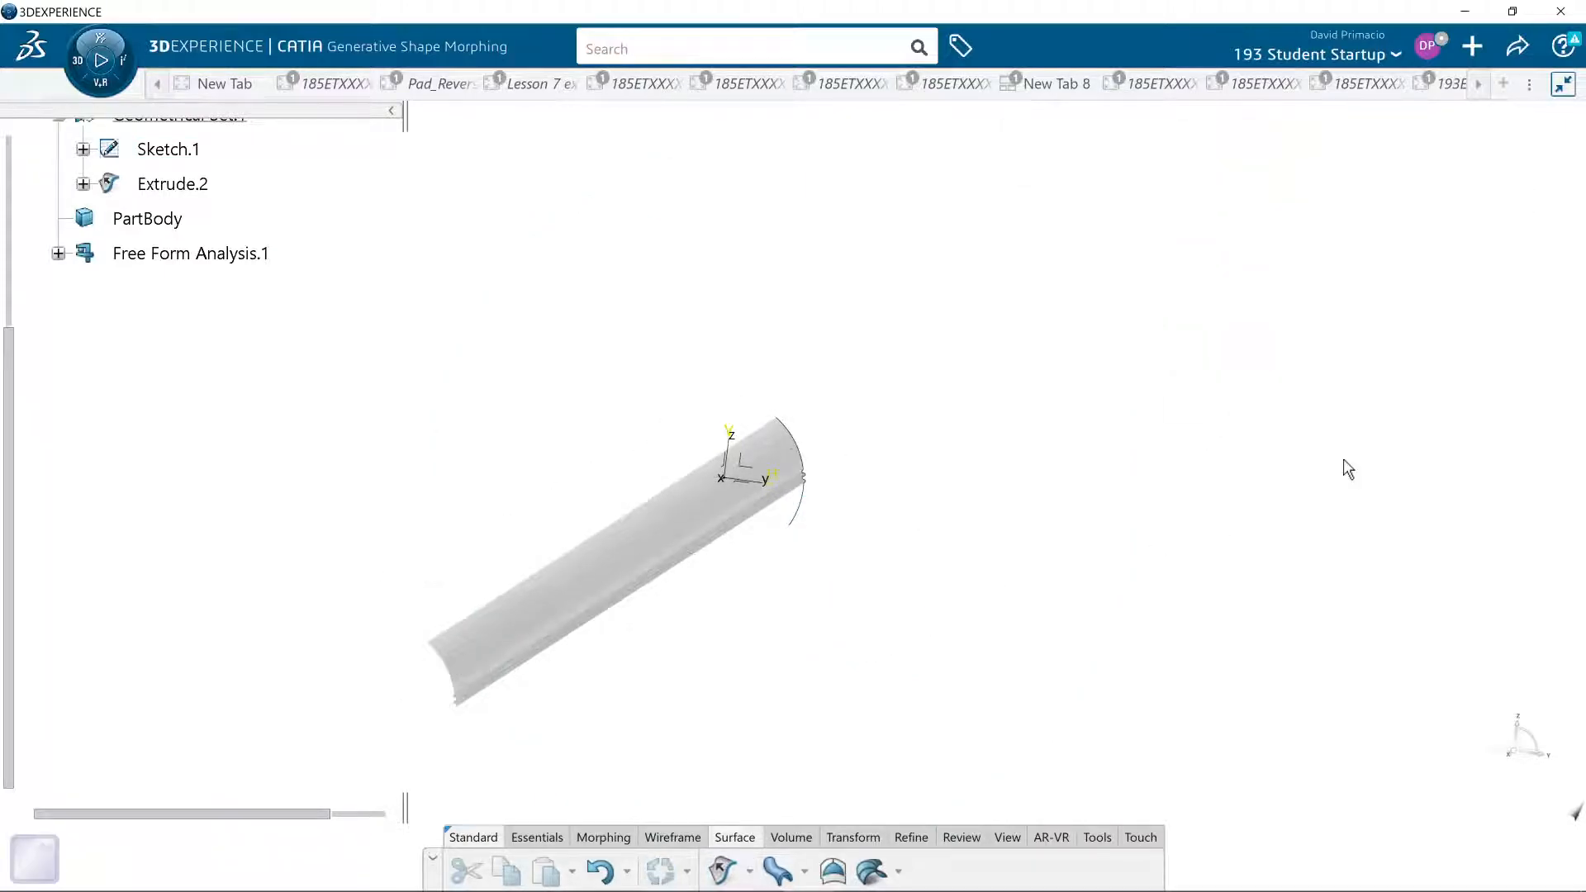
- Start a Gaussian surfacic curvature analysis on Extrude.2 and apply the minimum and maximum values to the color scale
ctrl+middle_drag(887, 661, 918, 587)
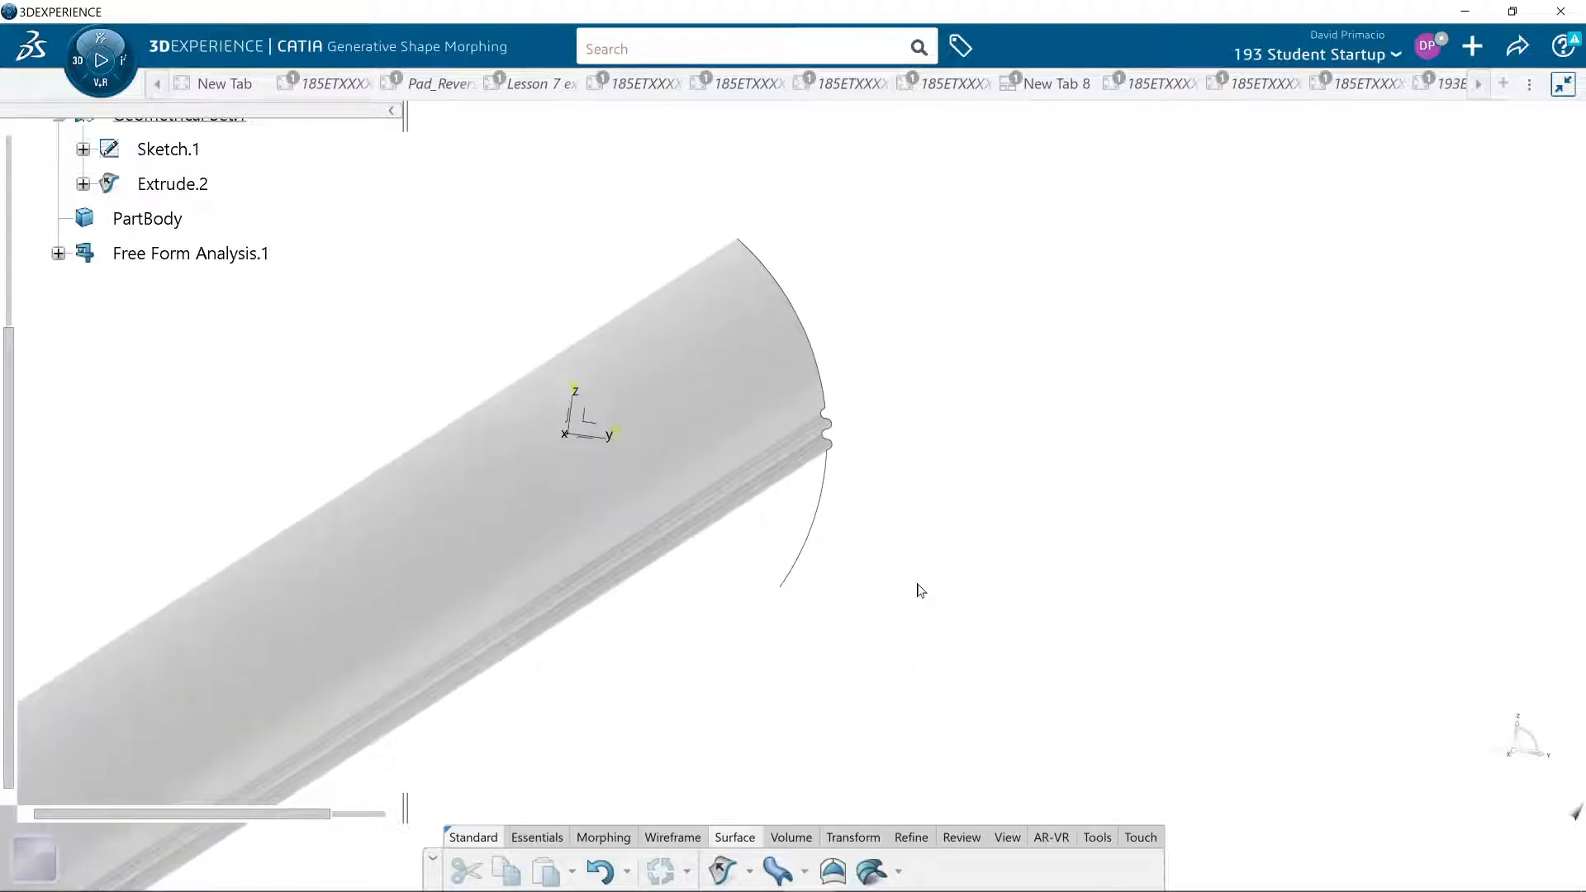
middle_drag(732, 645, 818, 652)
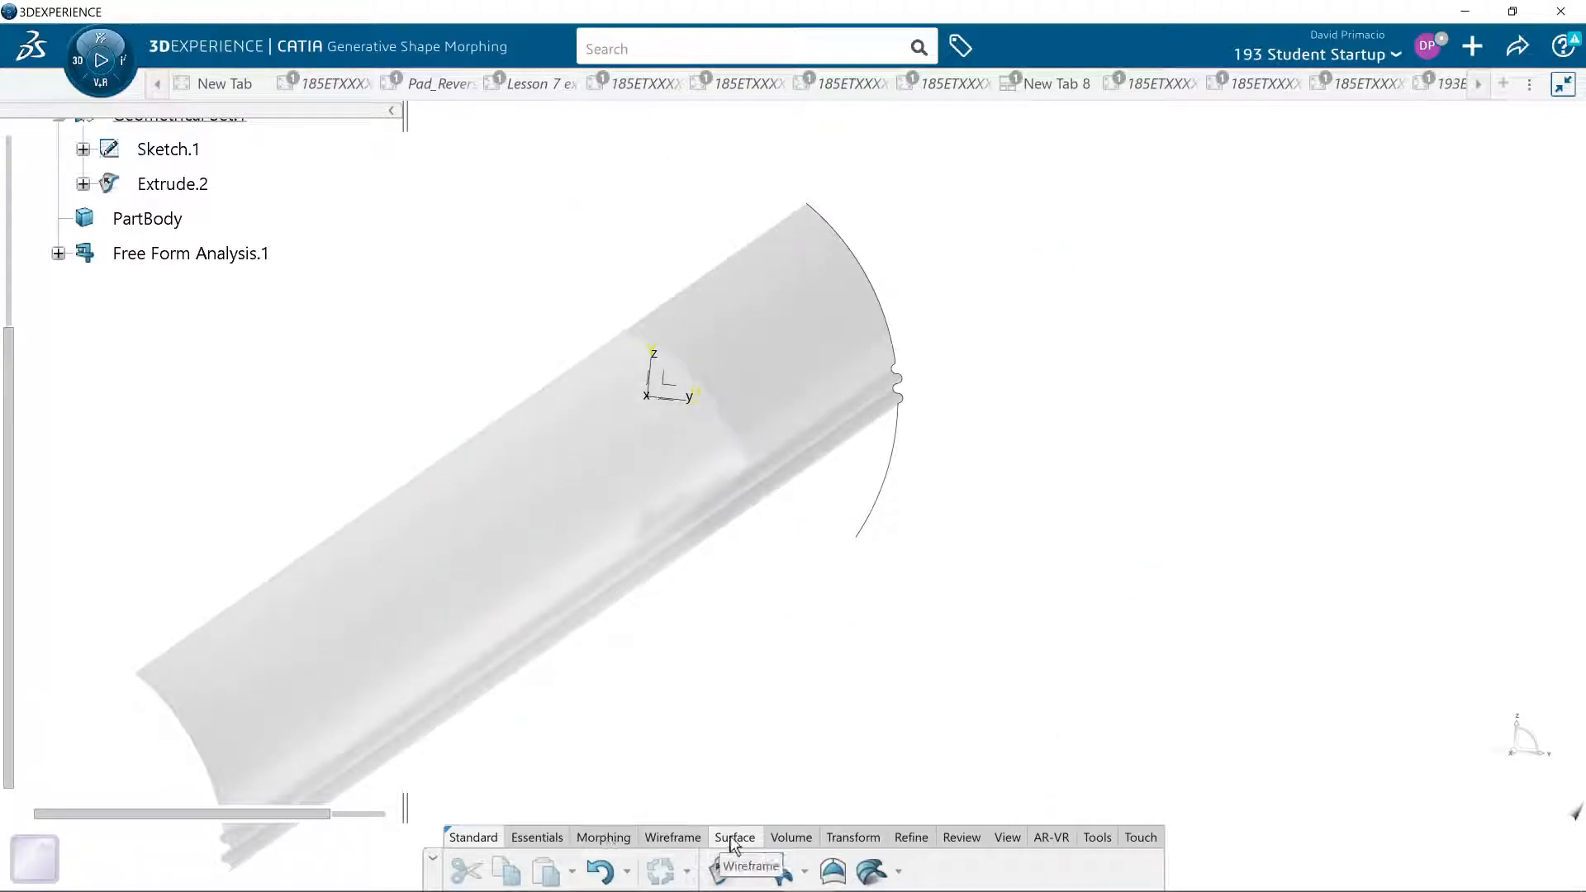
click(960, 837)
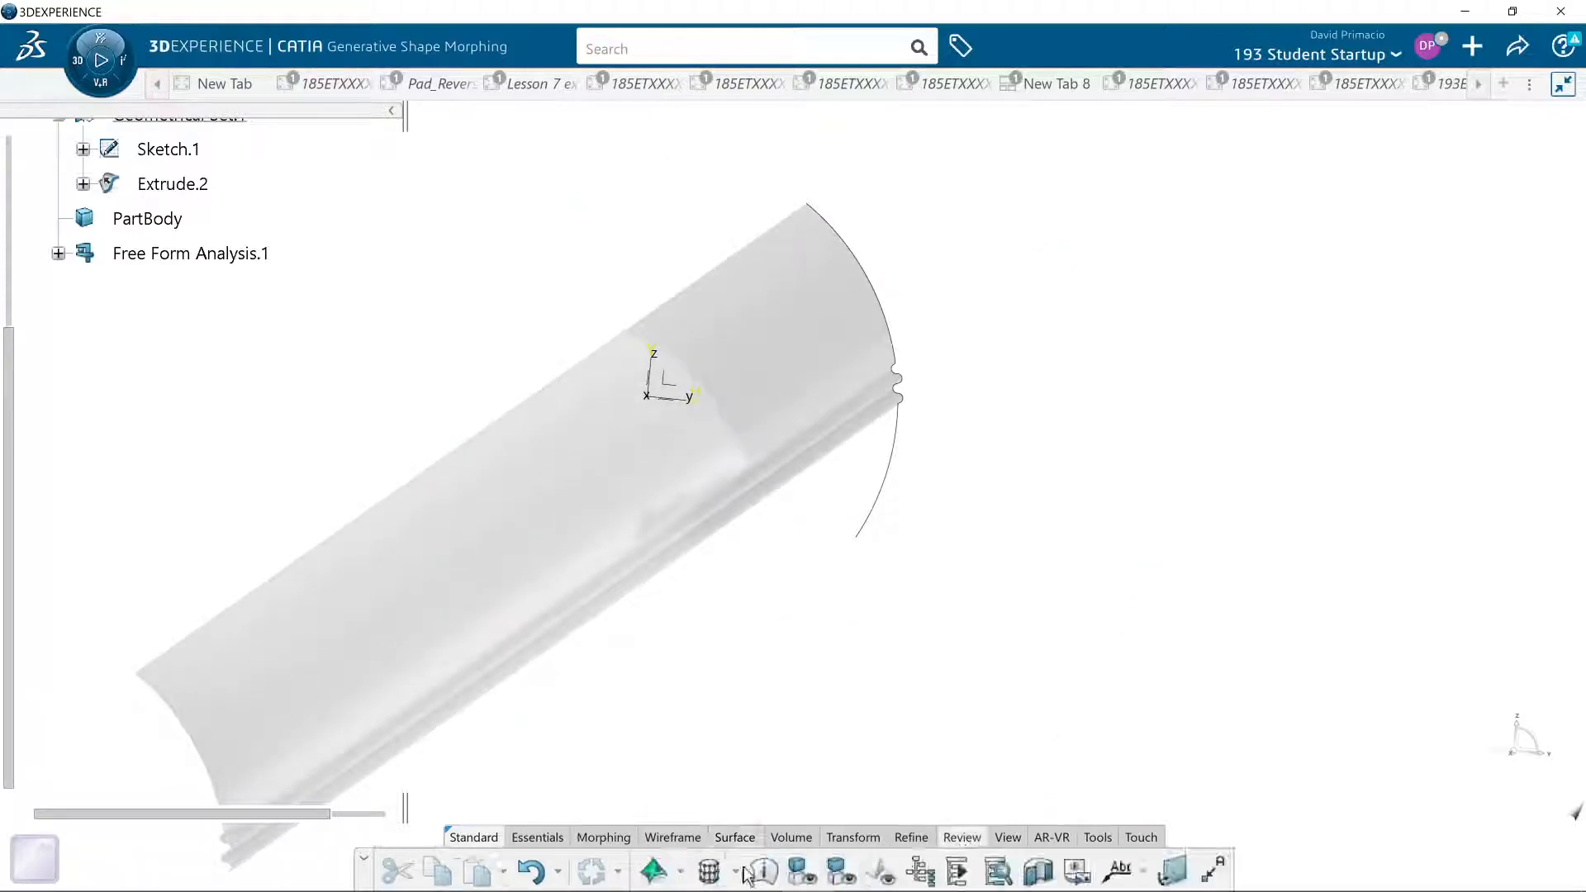
click(640, 877)
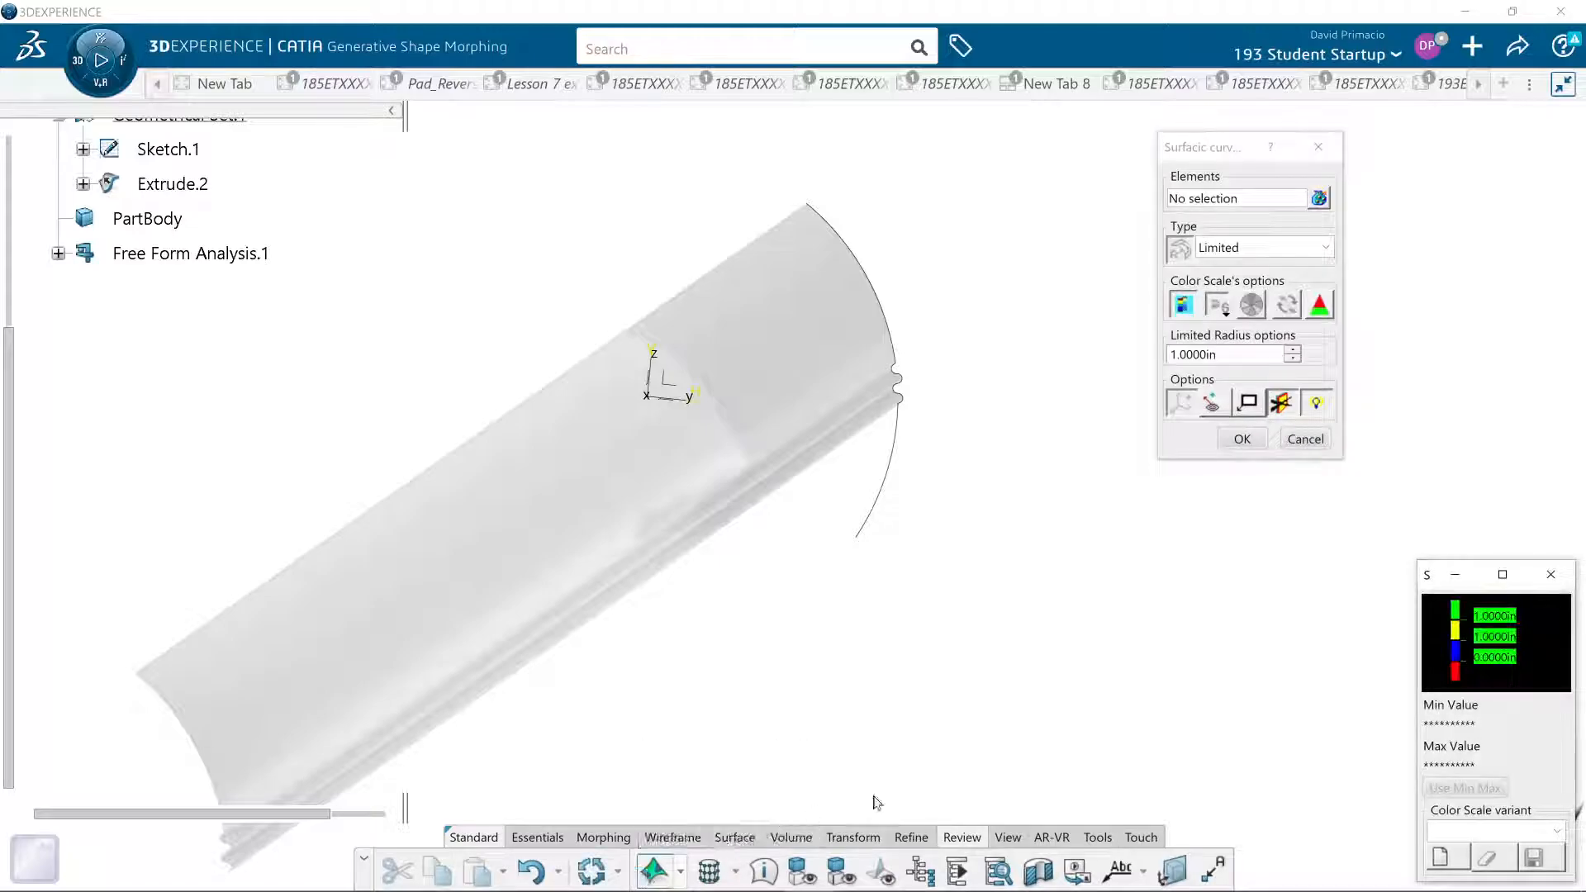
click(1260, 247)
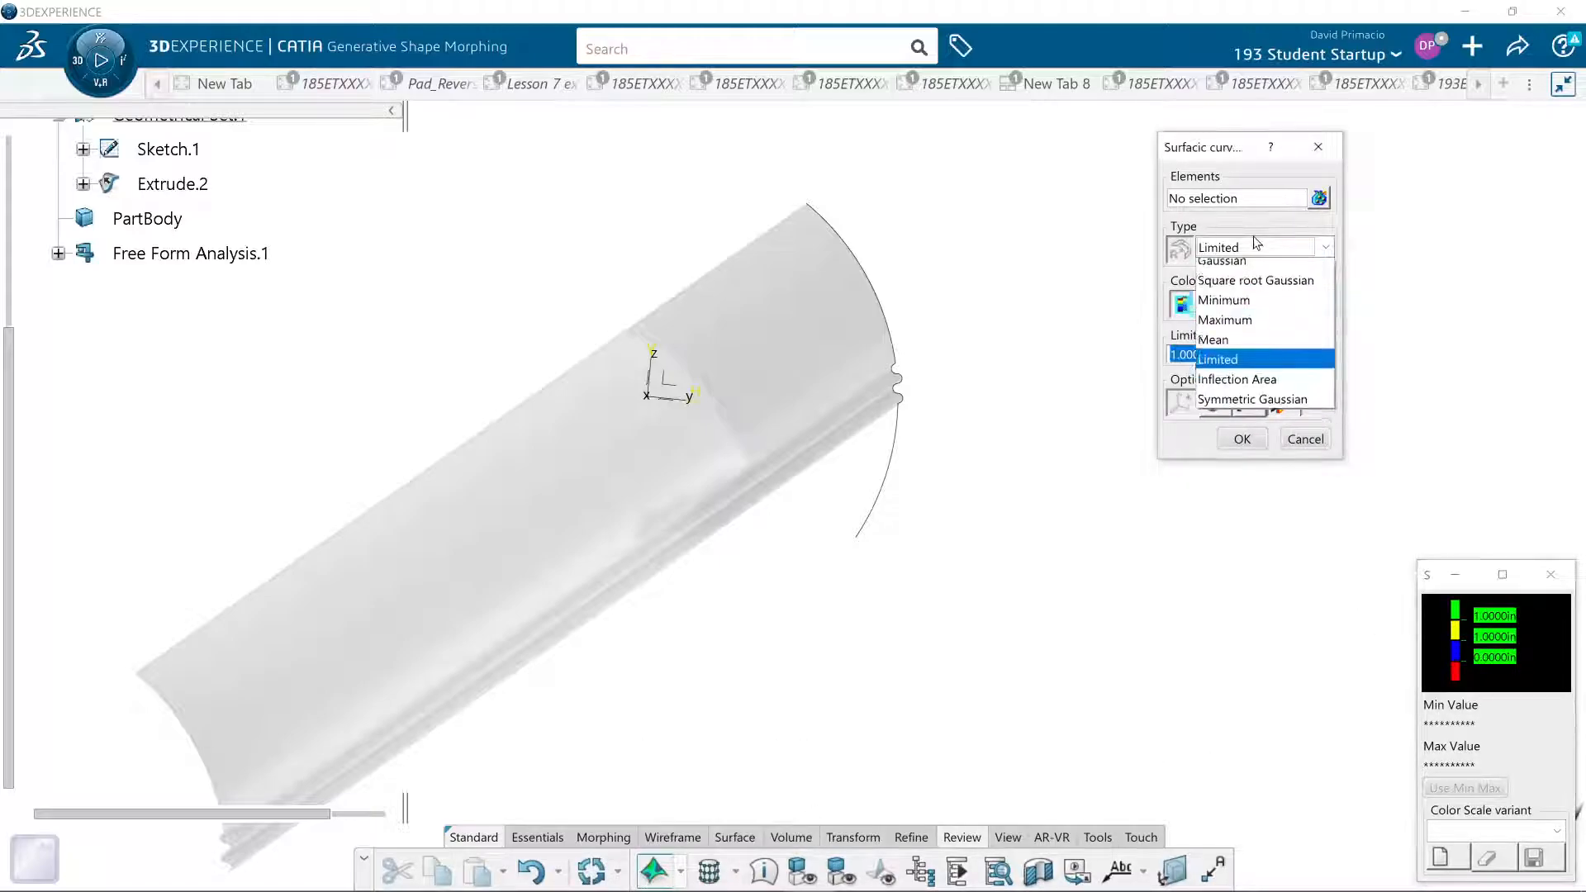
click(1242, 266)
click(621, 501)
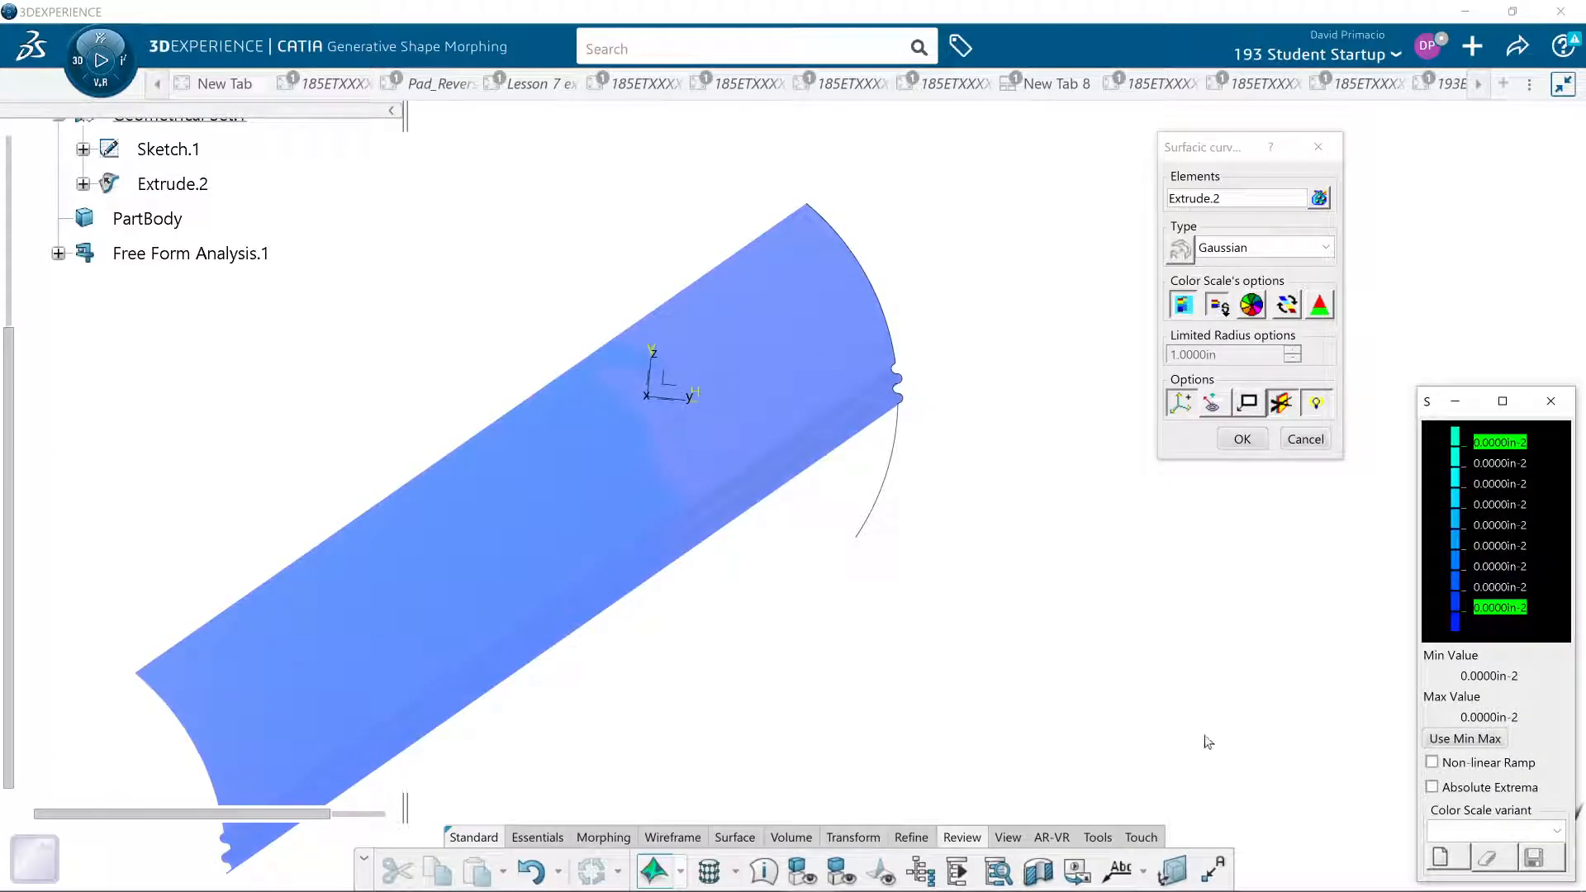
click(1473, 741)
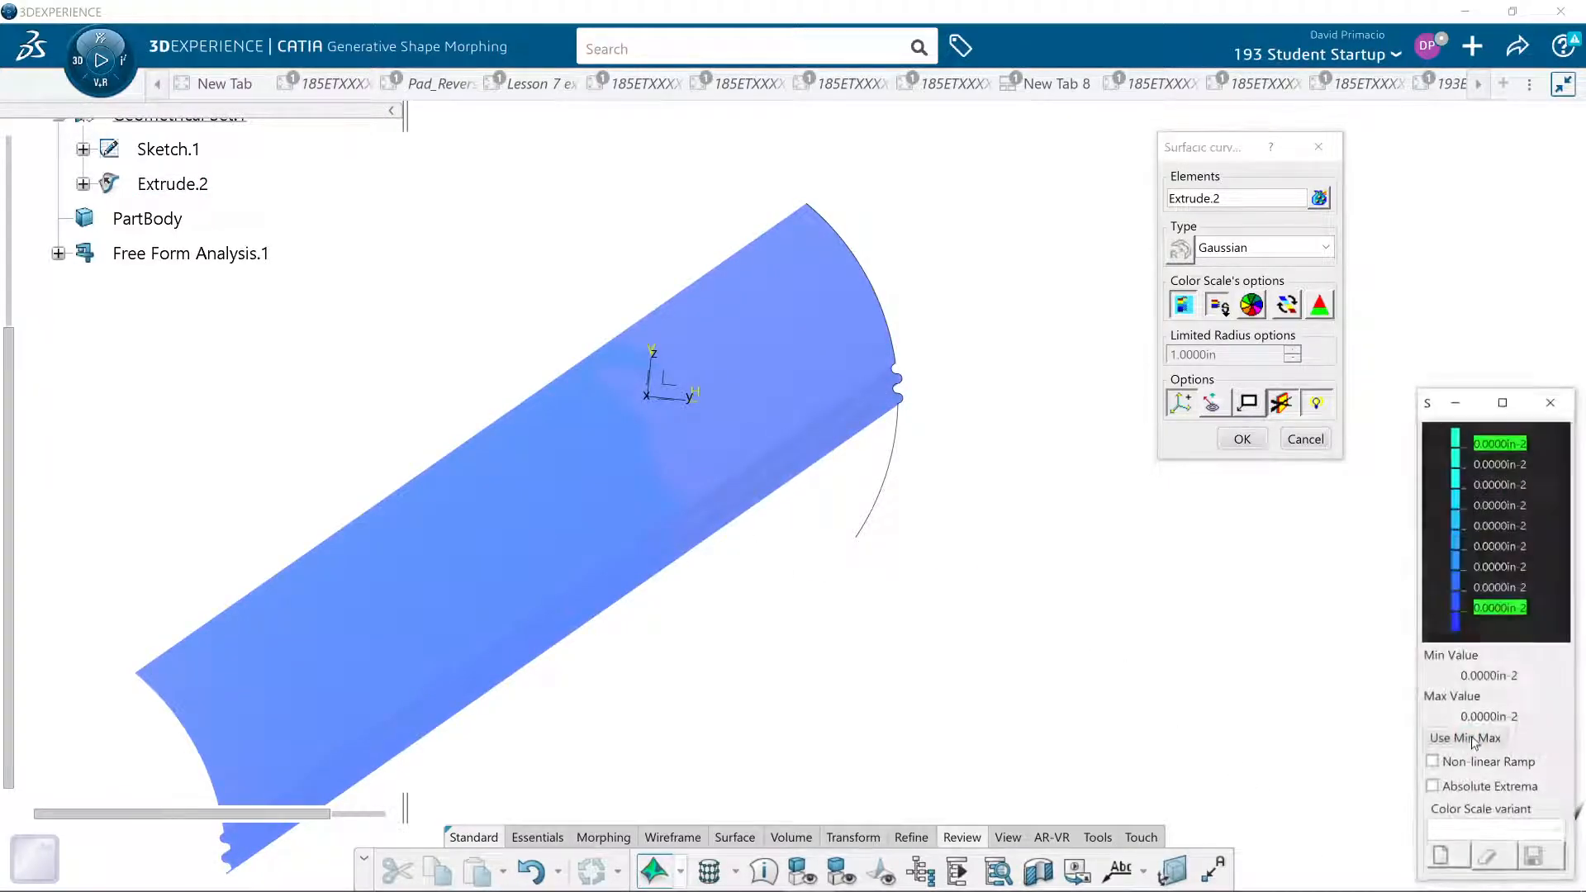
- Hide the color scale, toggle its color display option, and confirm the curvature analysis of Extrude.2
middle_drag(890, 683, 1048, 500)
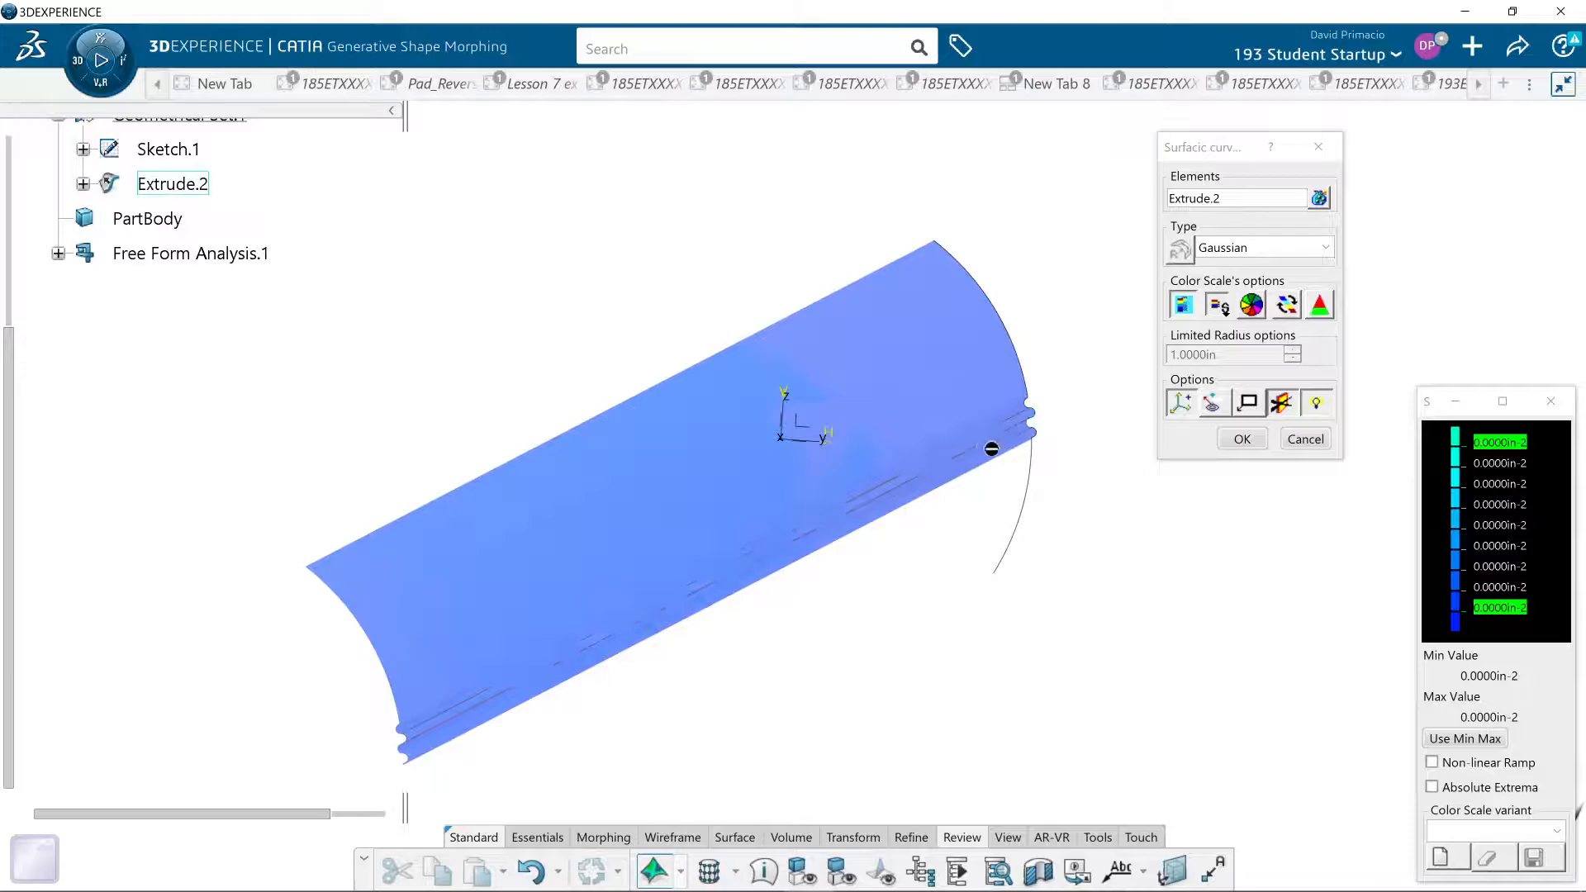
click(1182, 305)
click(1215, 306)
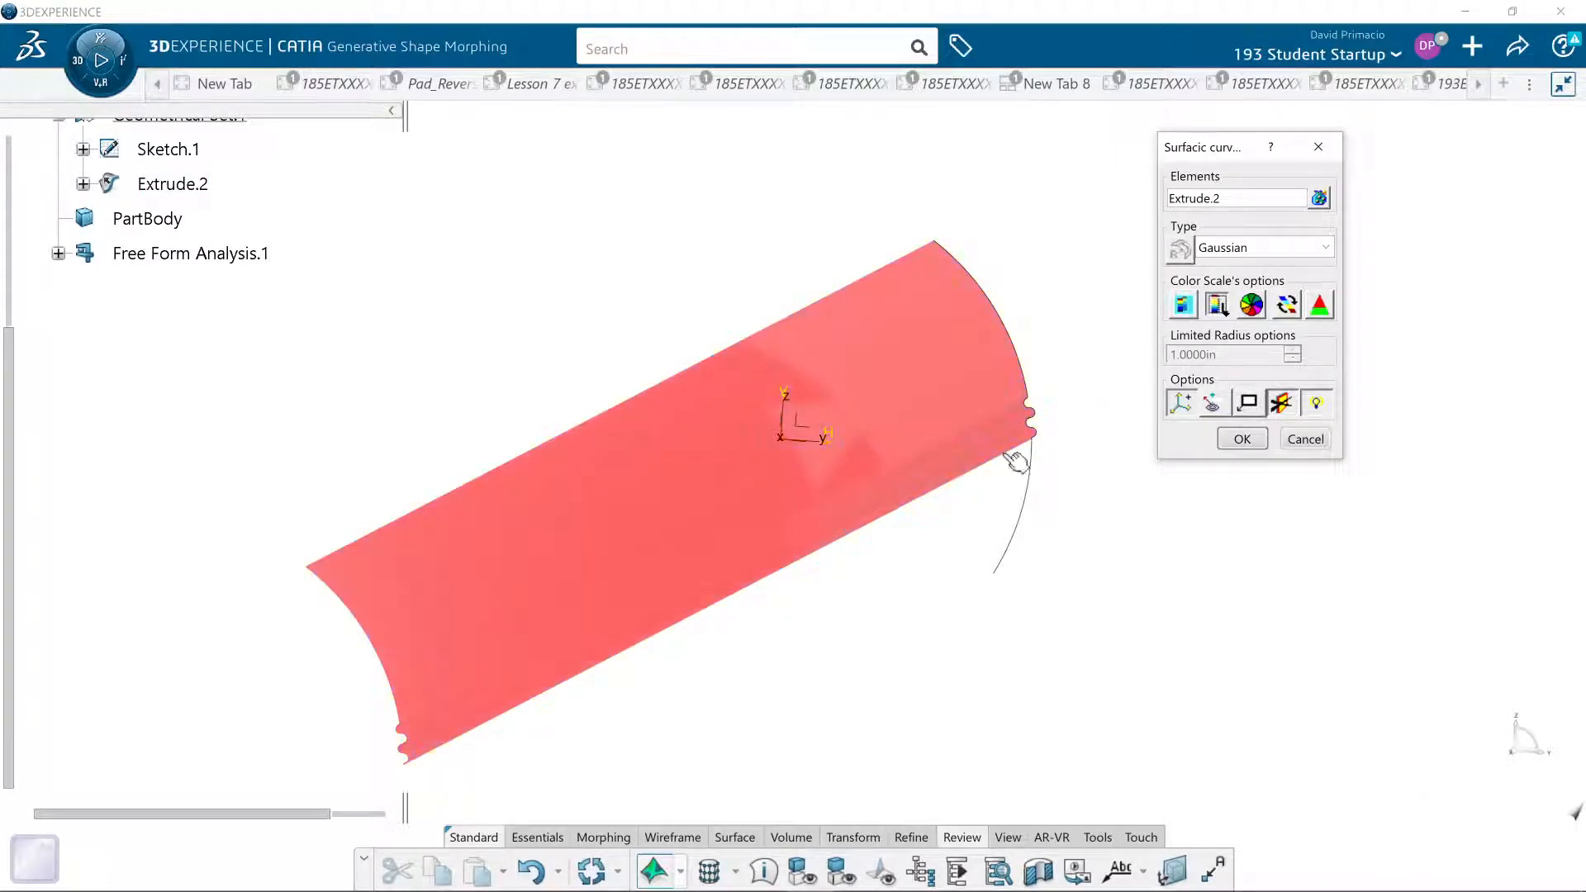
click(1239, 441)
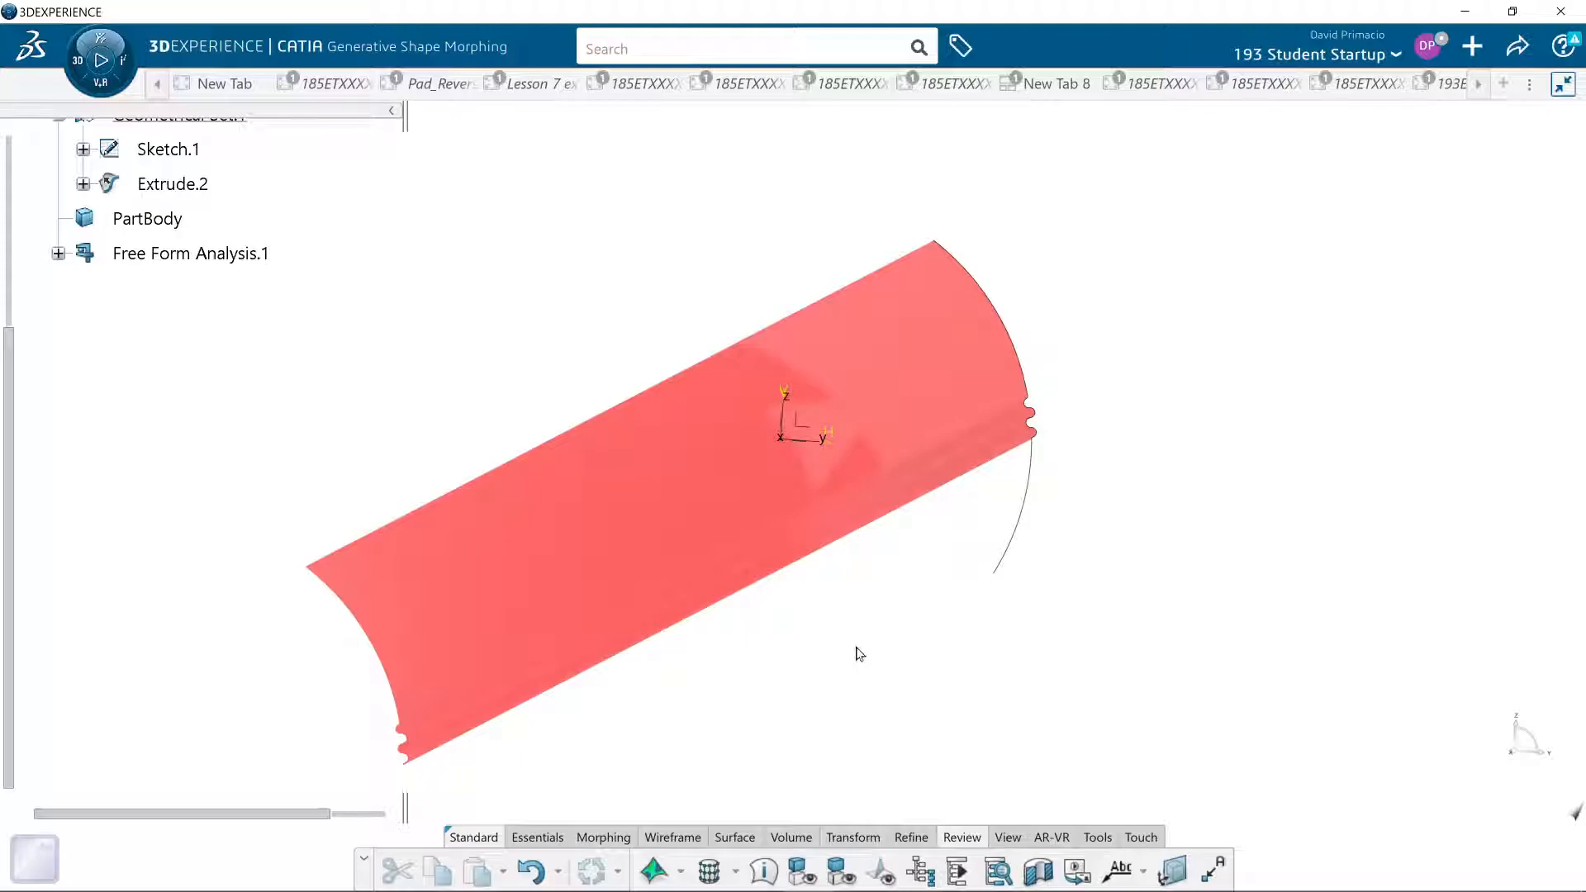
- Delete Surfacic Curvature Analysis.2 and Surfacic Curvature Analysis.3 from Free Form Analysis.1
click(59, 253)
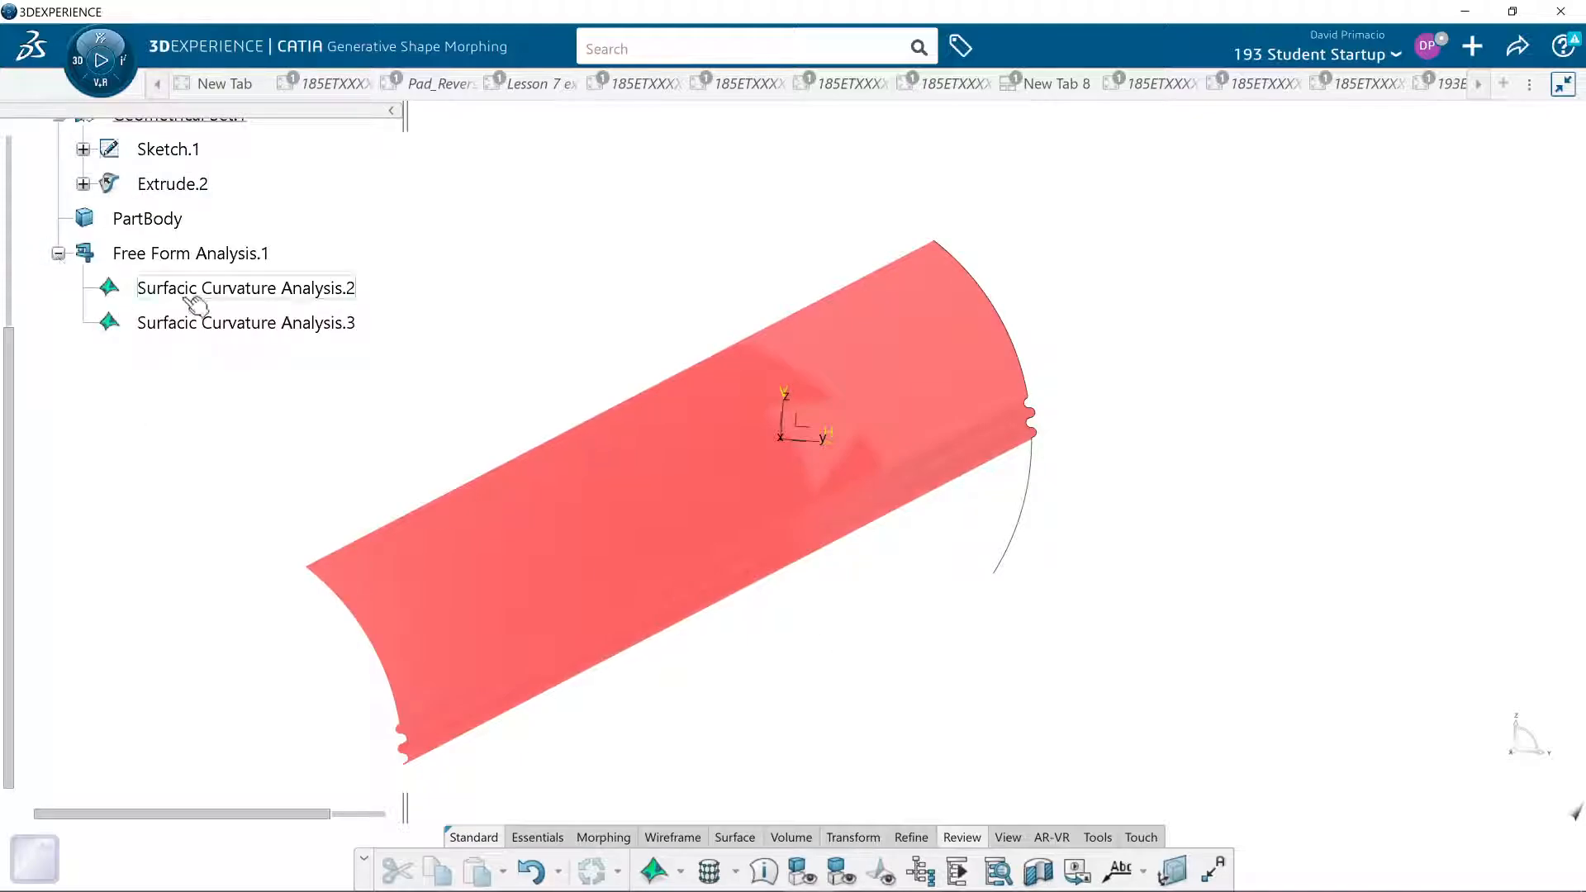
click(208, 295)
ctrl+click(205, 335)
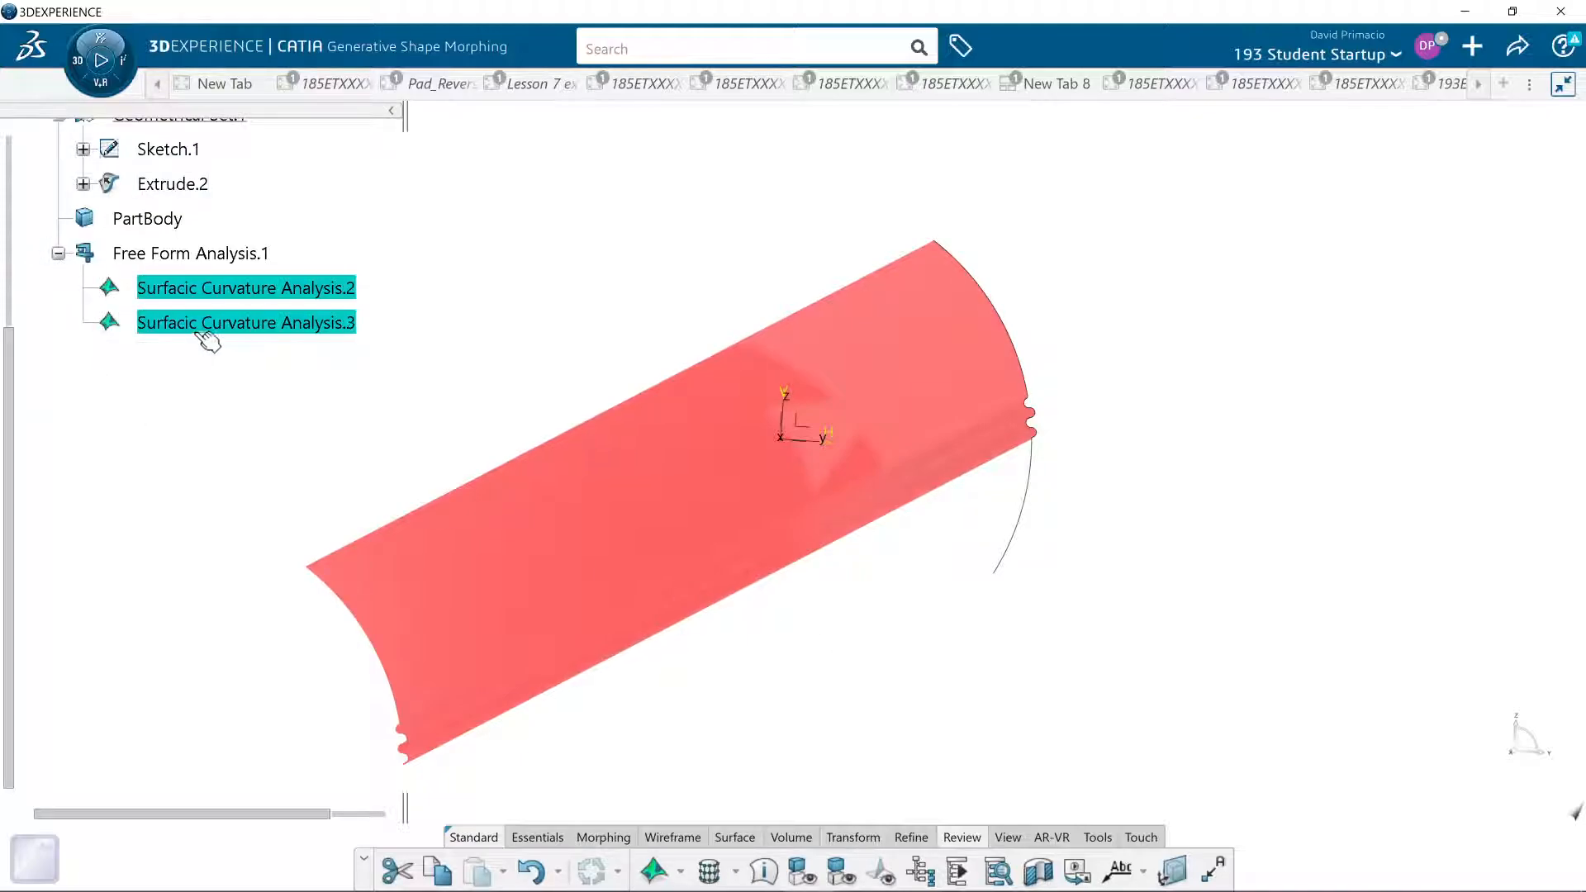
key(Delete)
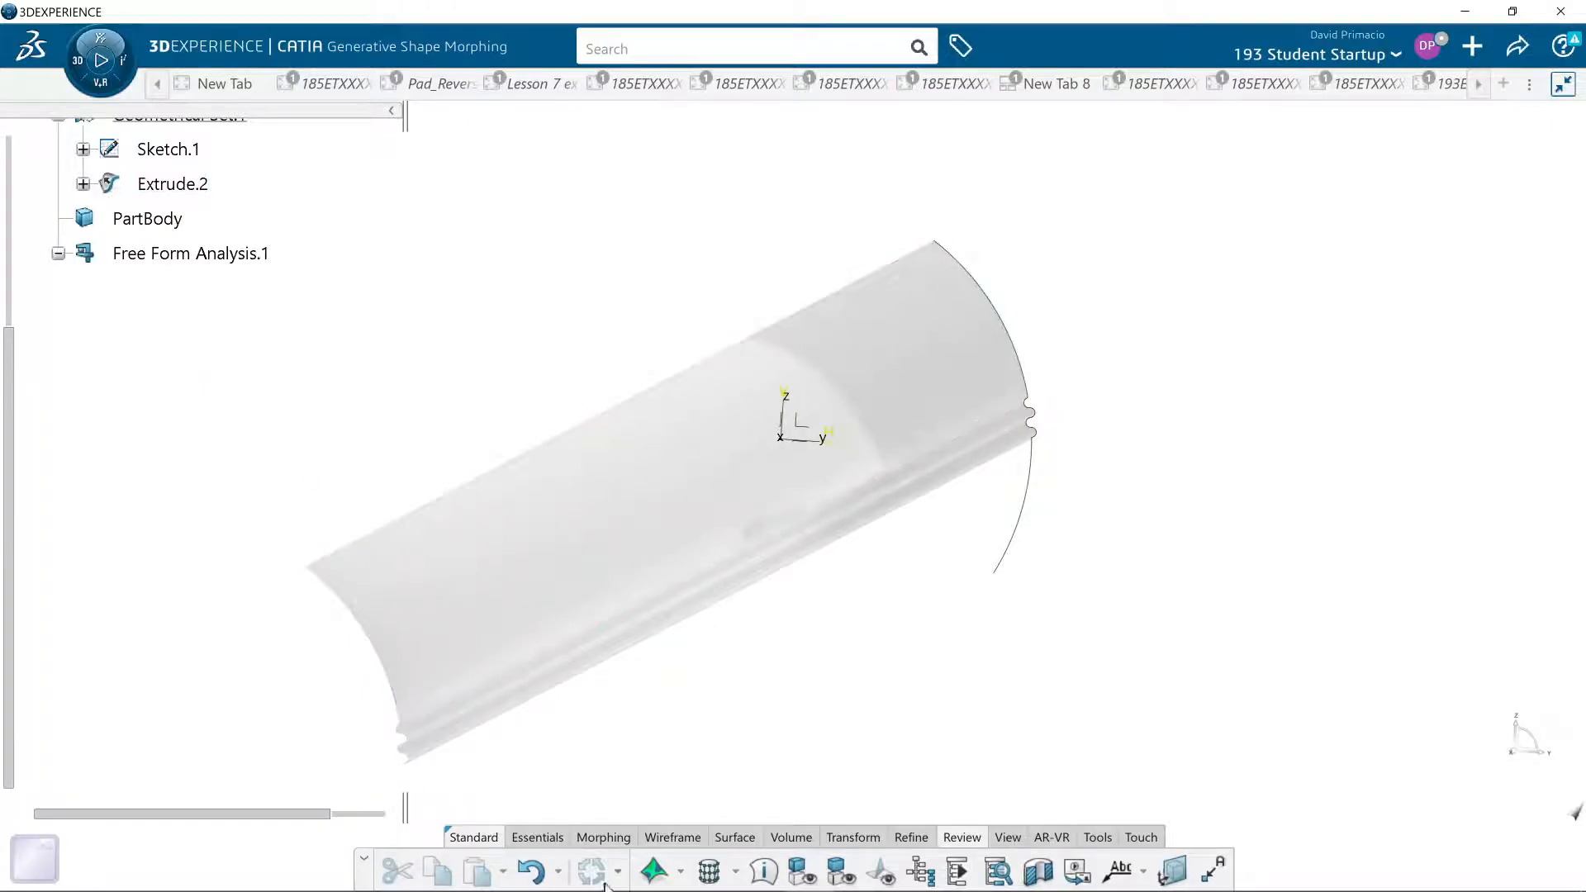
- Run a Gaussian surfacic curvature analysis on Extrude.2 with the color scale hidden, and delete that analysis
click(663, 868)
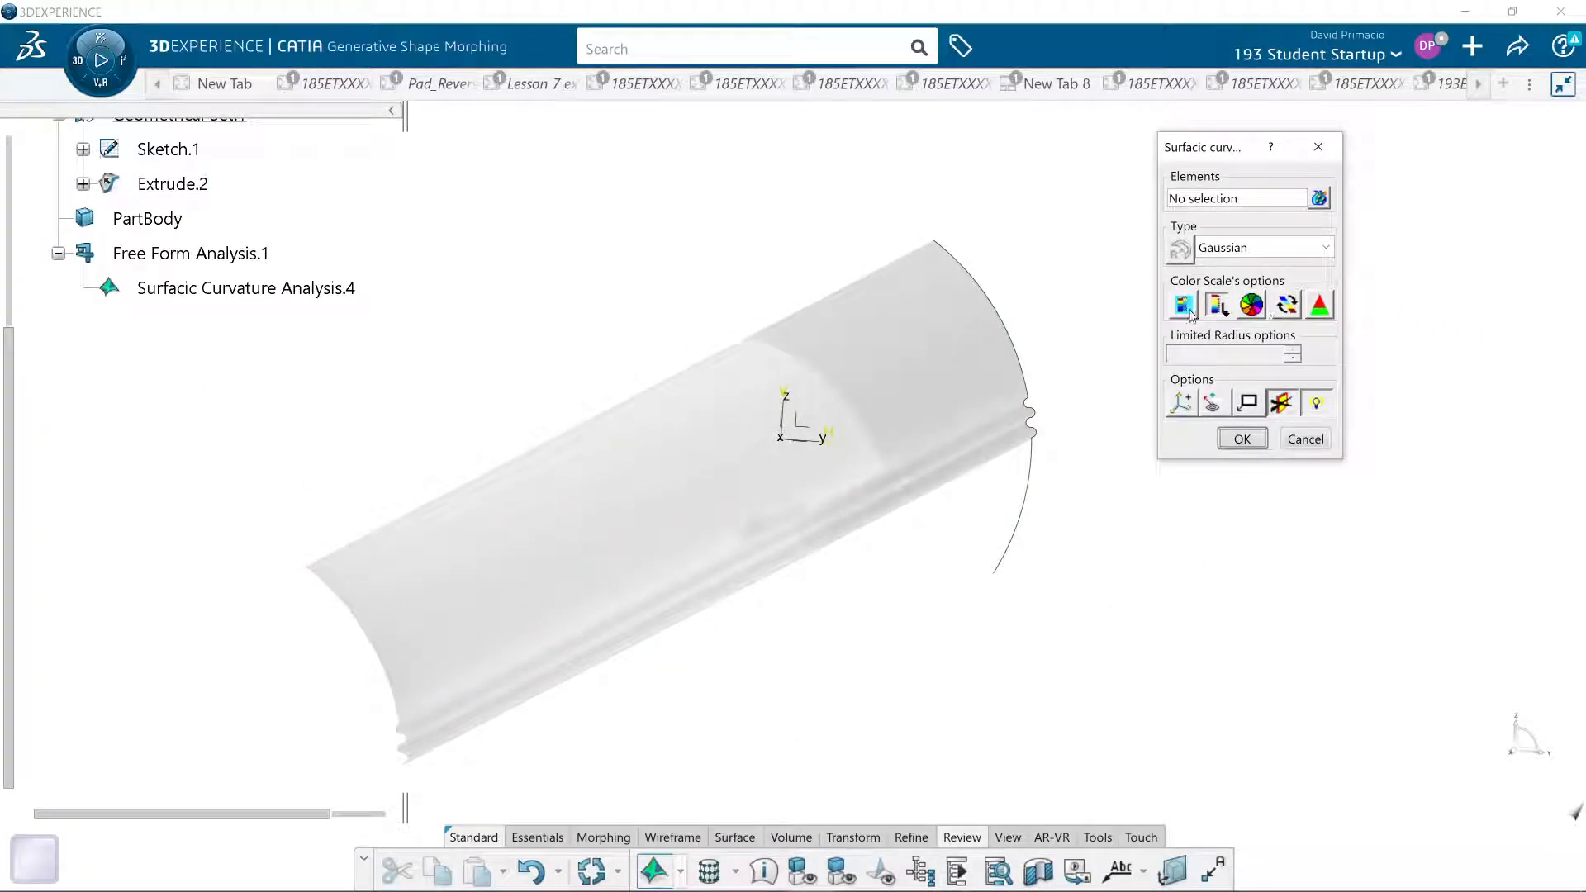
click(1185, 309)
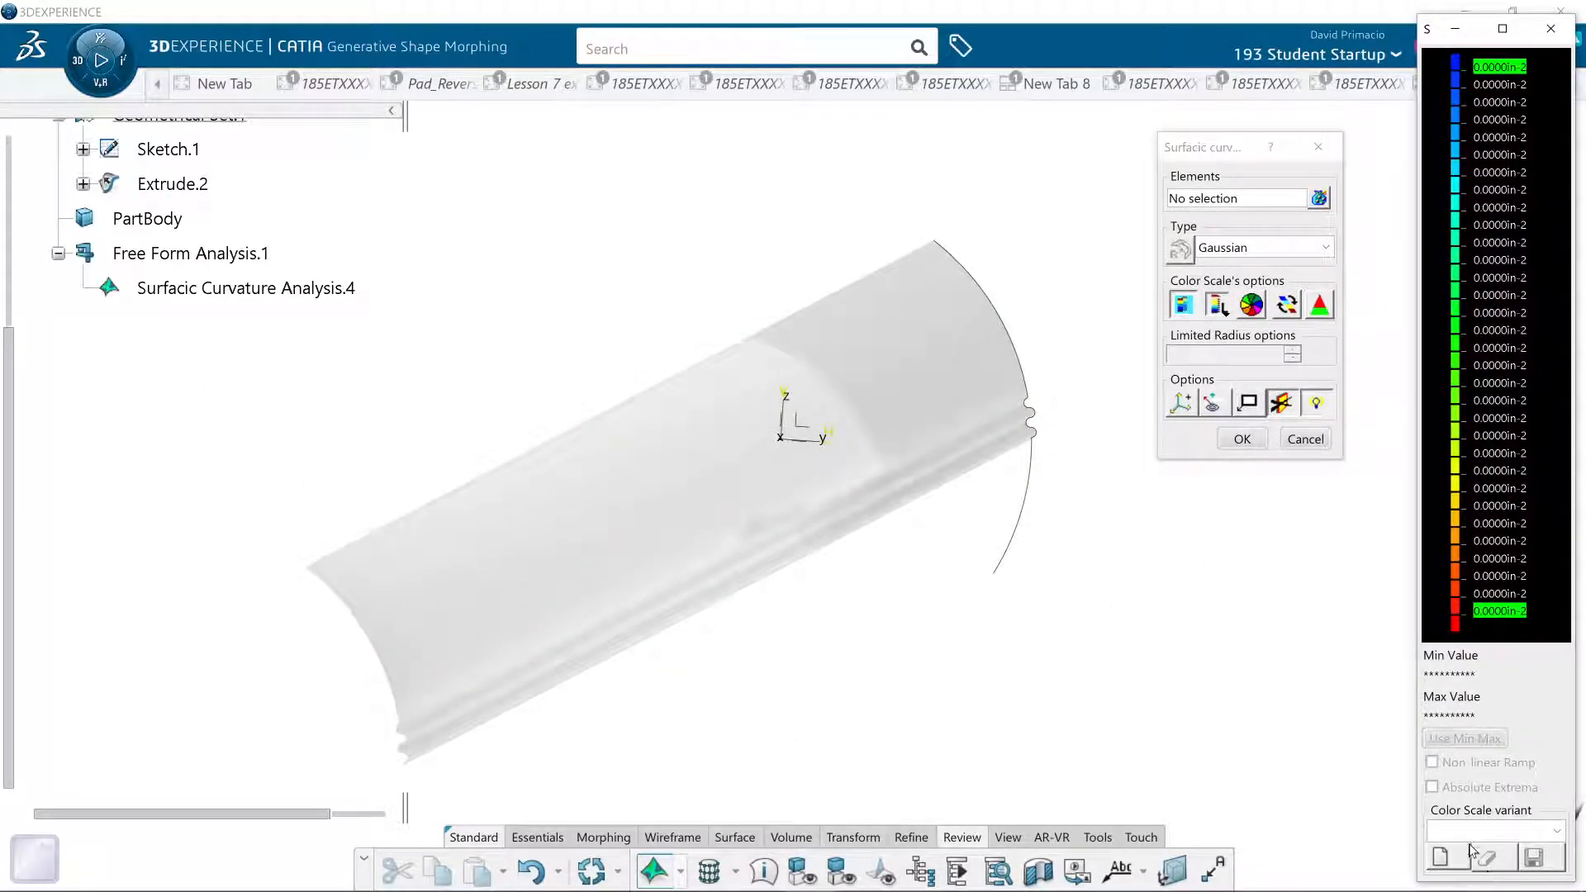
click(1032, 426)
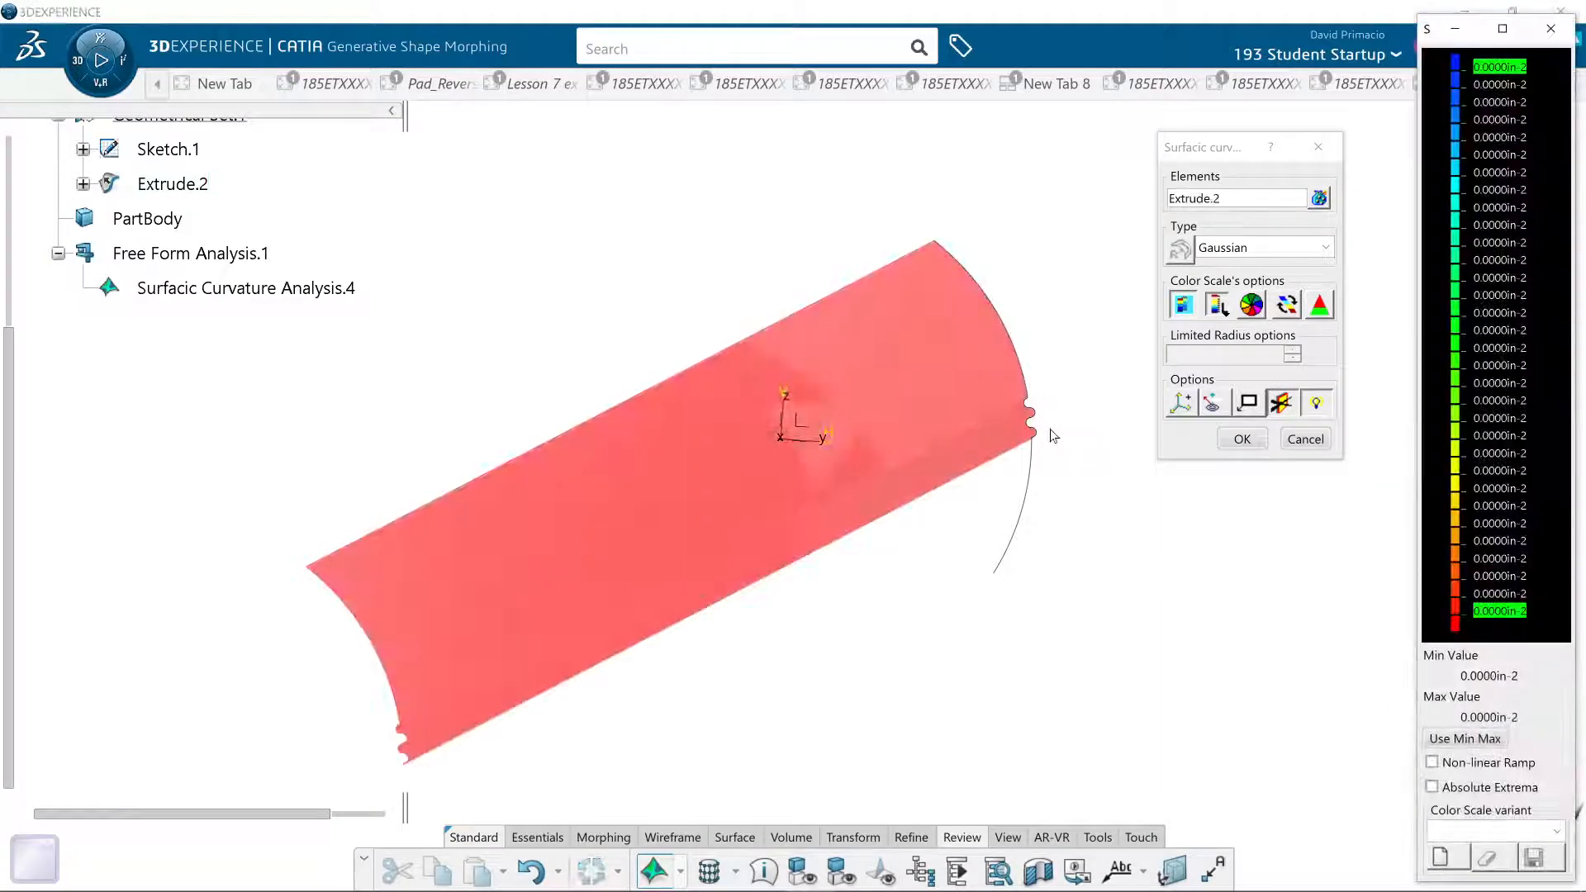
click(1181, 308)
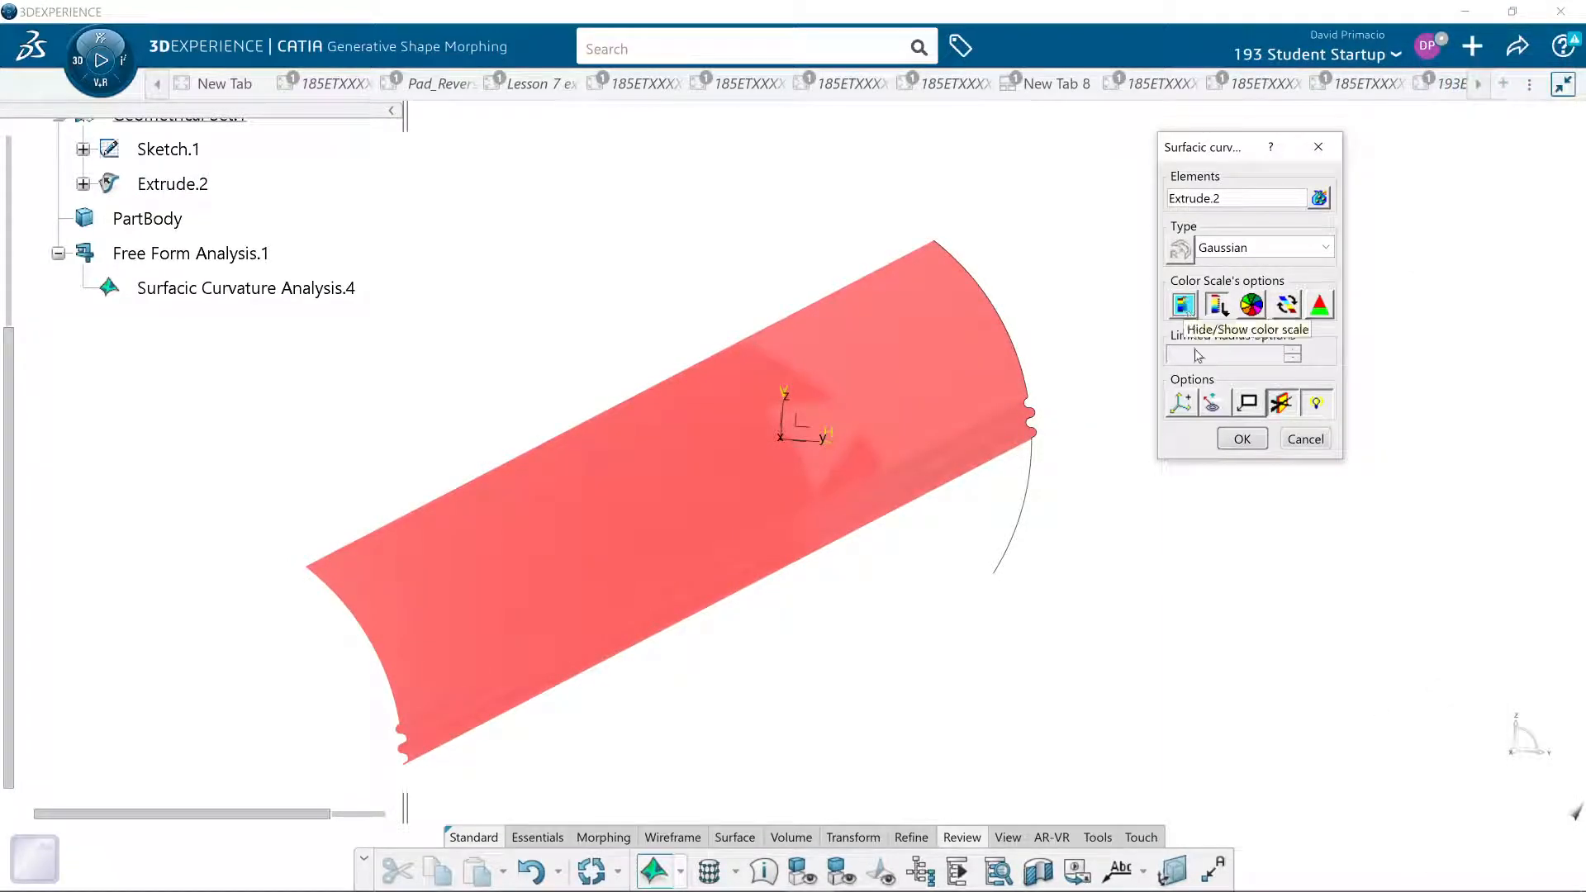
click(1241, 440)
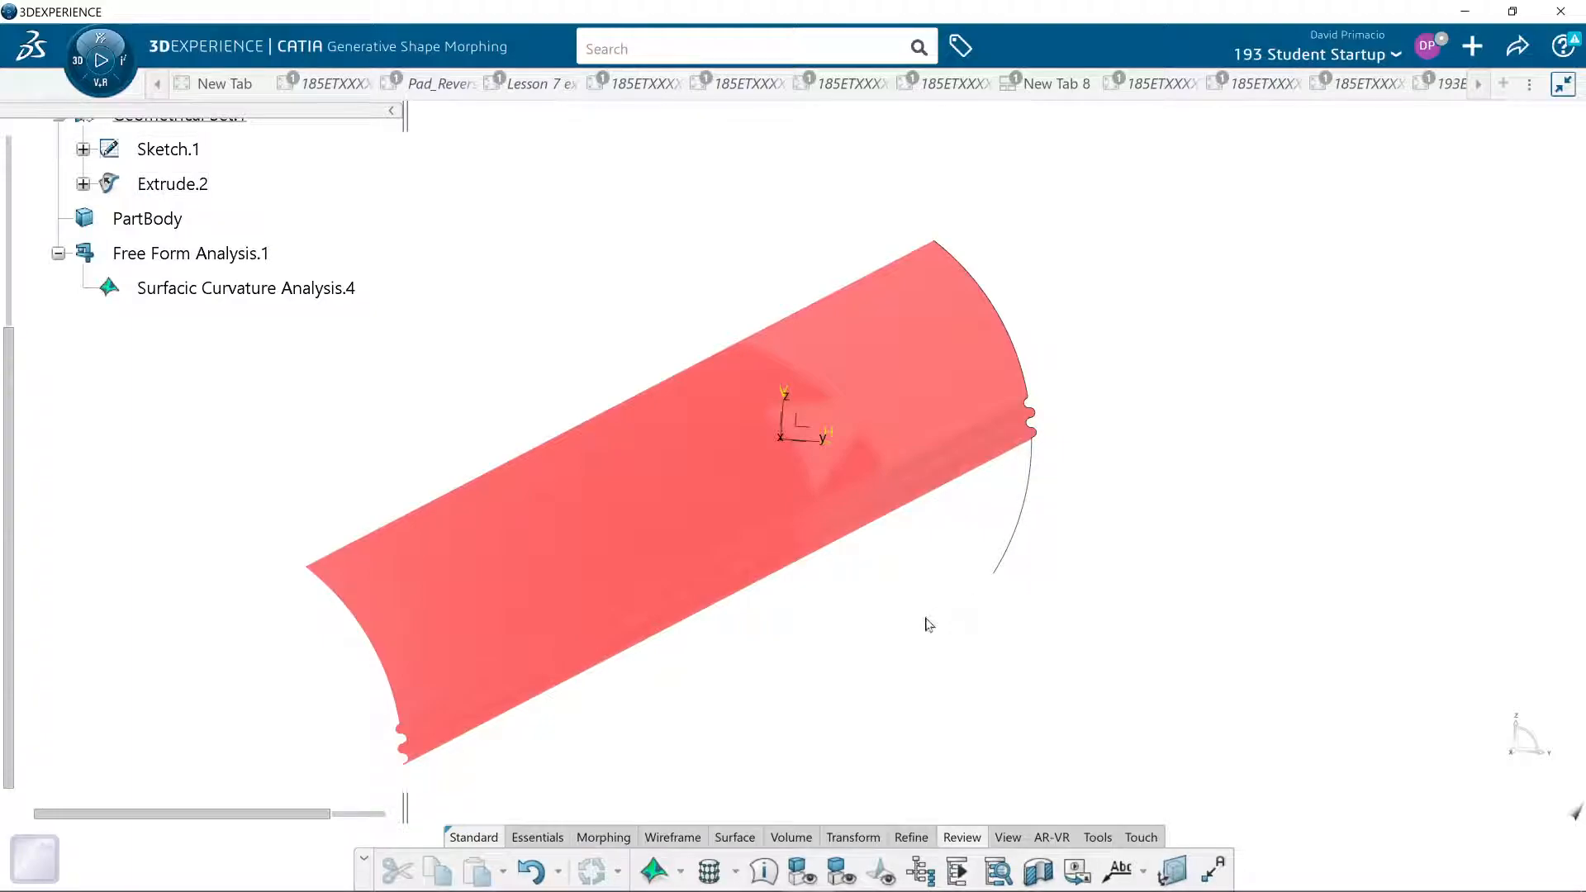
click(163, 291)
key(Delete)
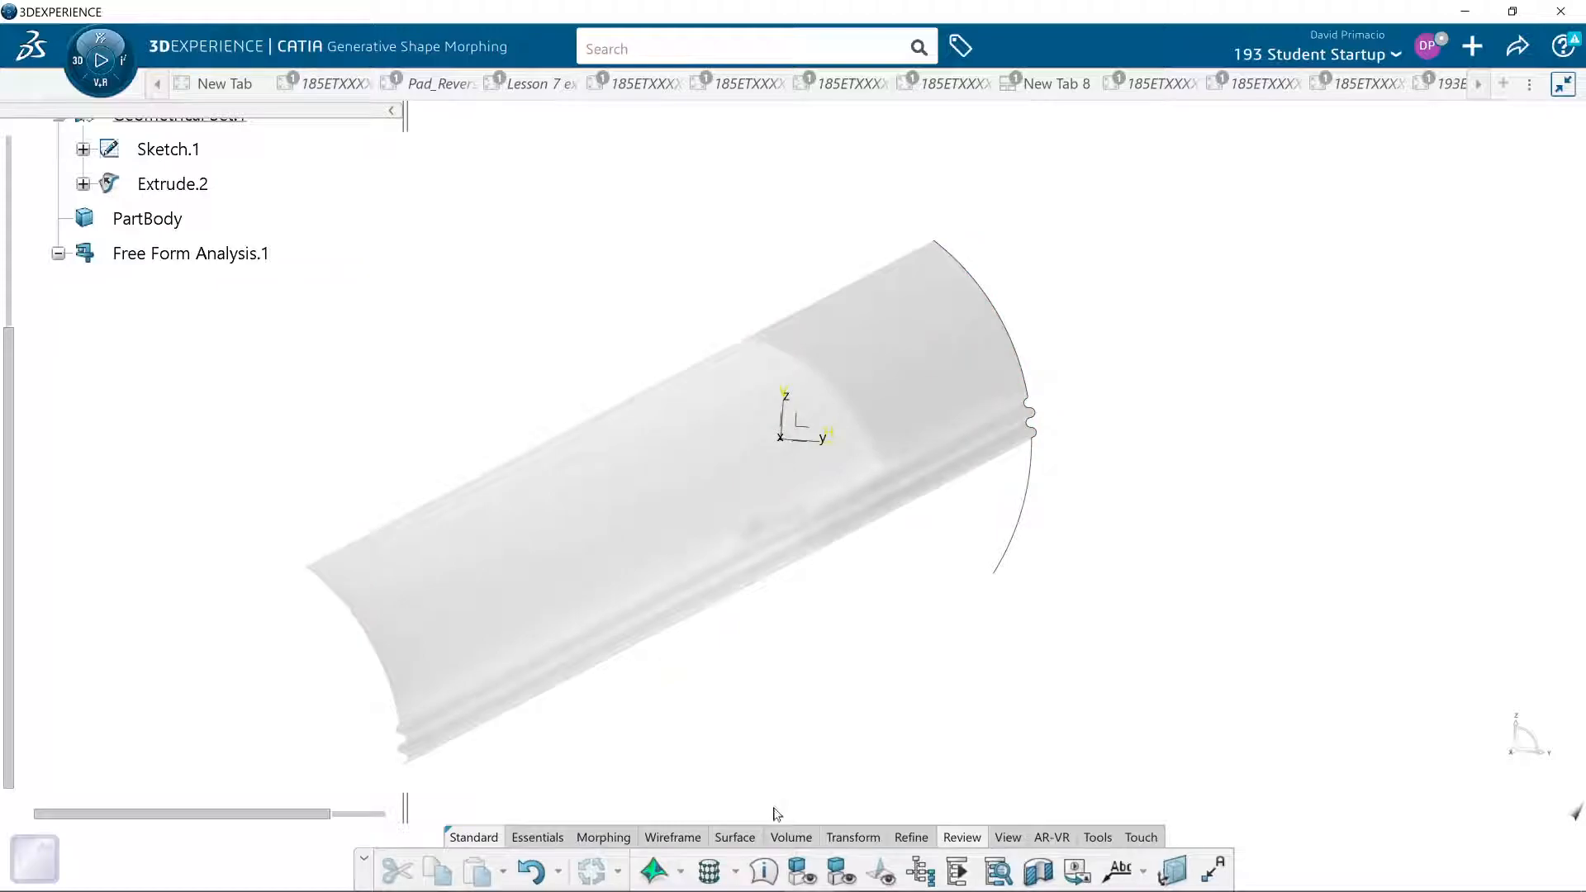
- Create a surfacic curvature analysis of Extrude.2 using the Limited type with a limited radius of 0.25 in
click(654, 870)
click(1212, 312)
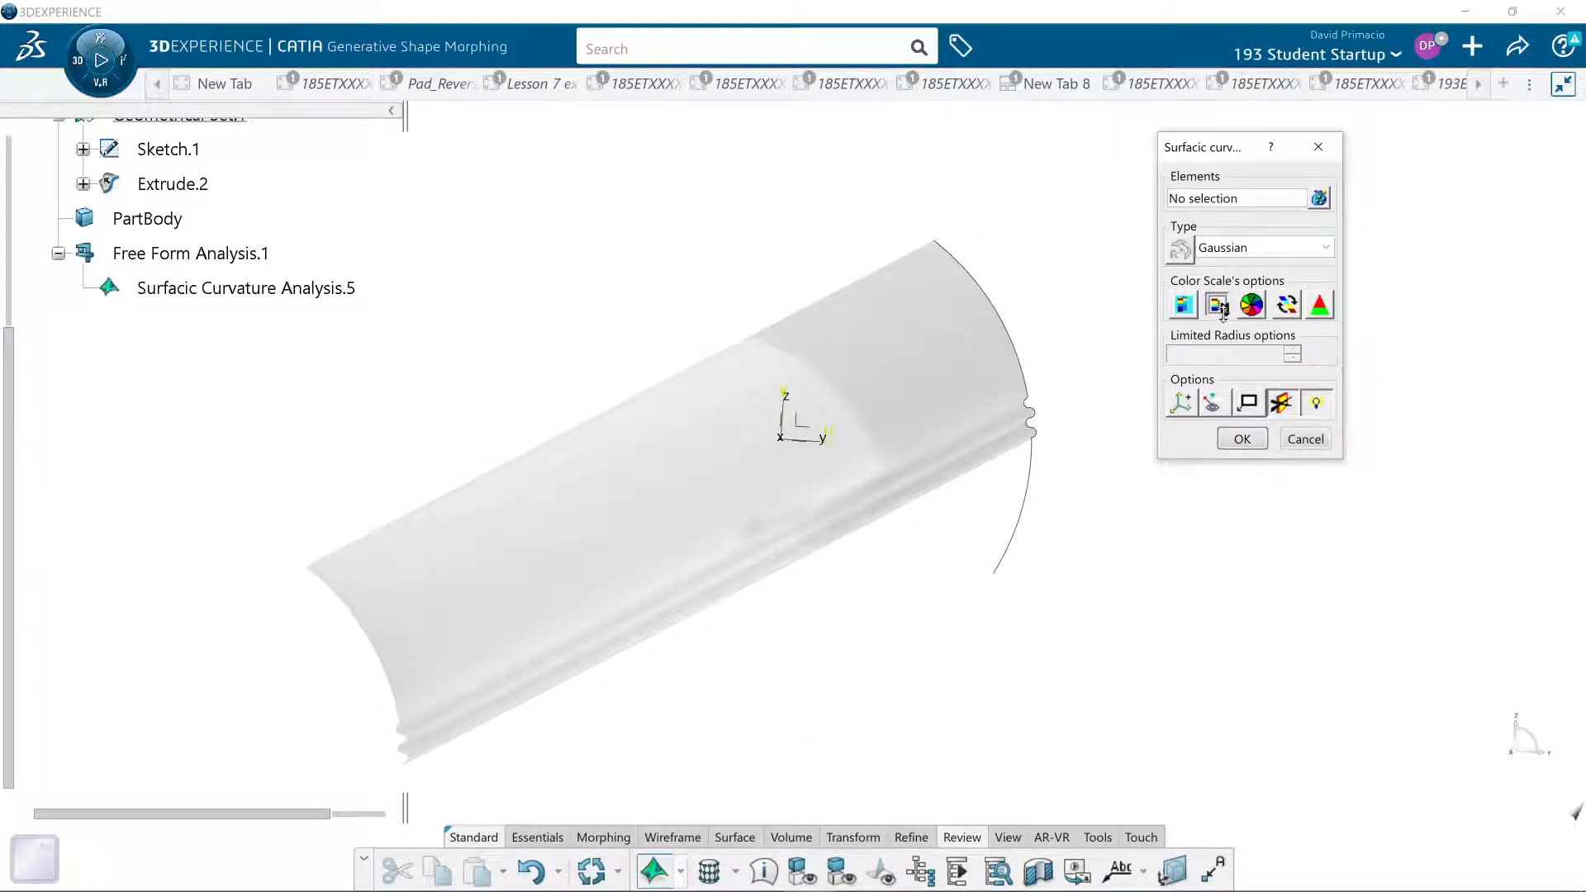
click(1231, 247)
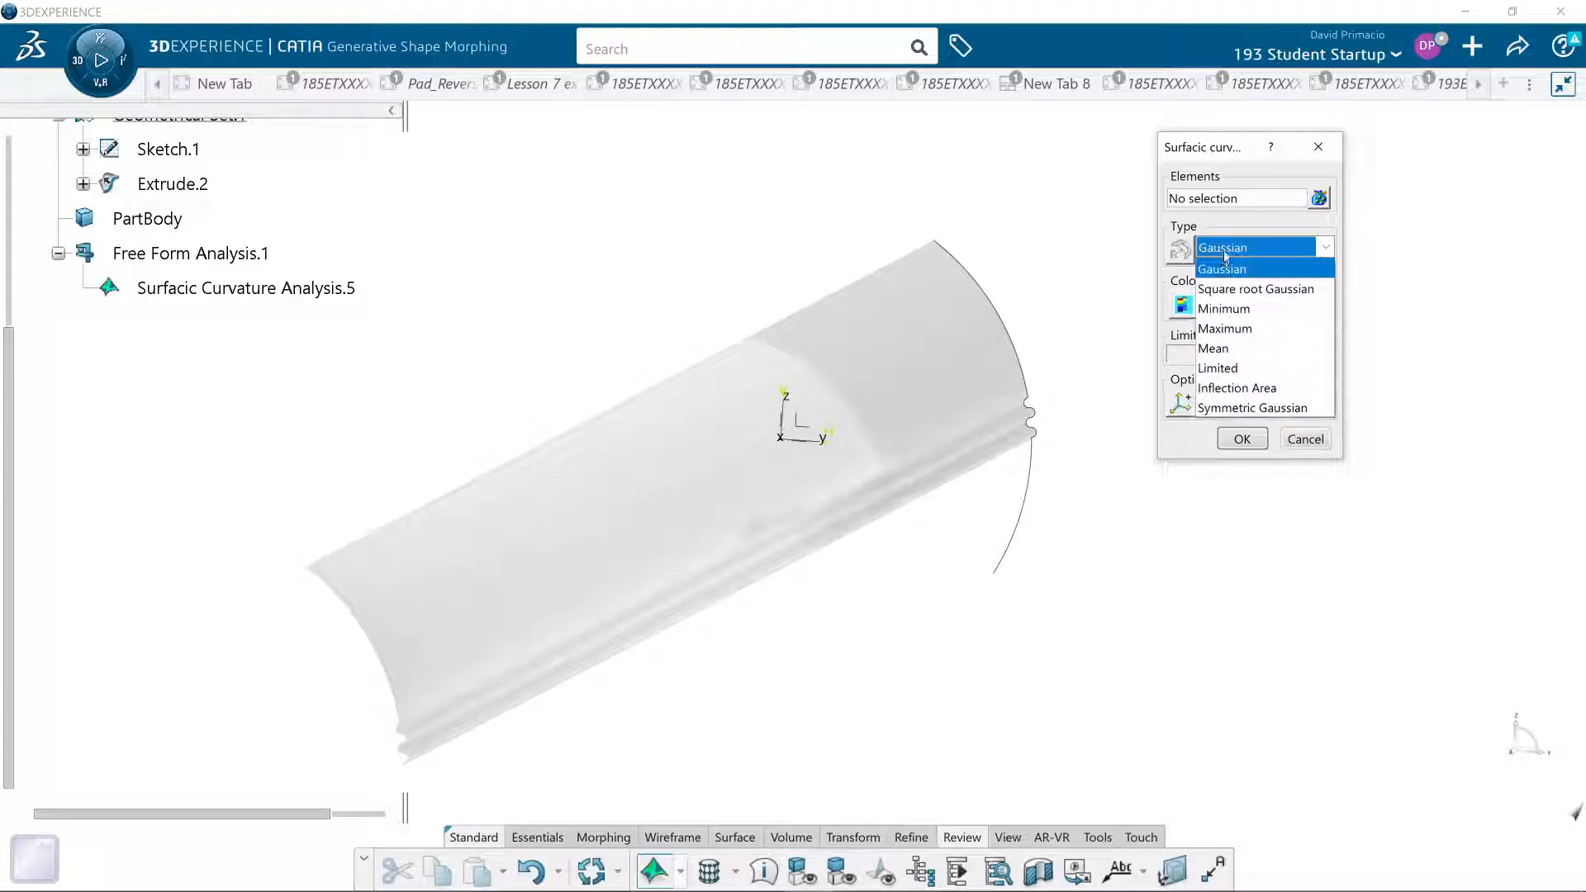
click(1213, 372)
drag(1231, 350, 1135, 365)
text(.25)
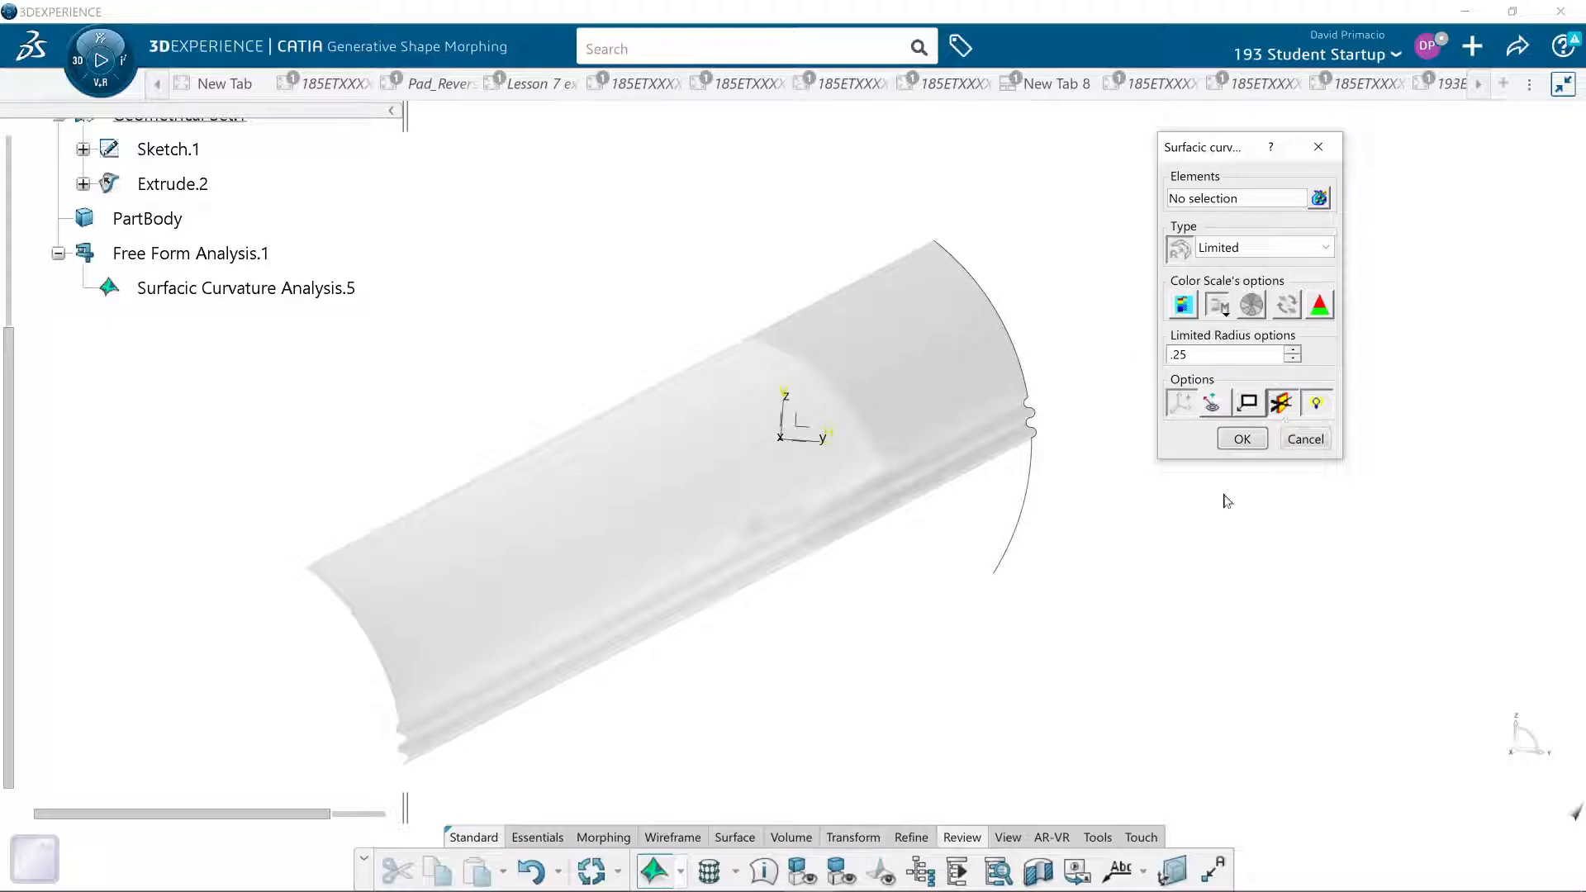
click(984, 398)
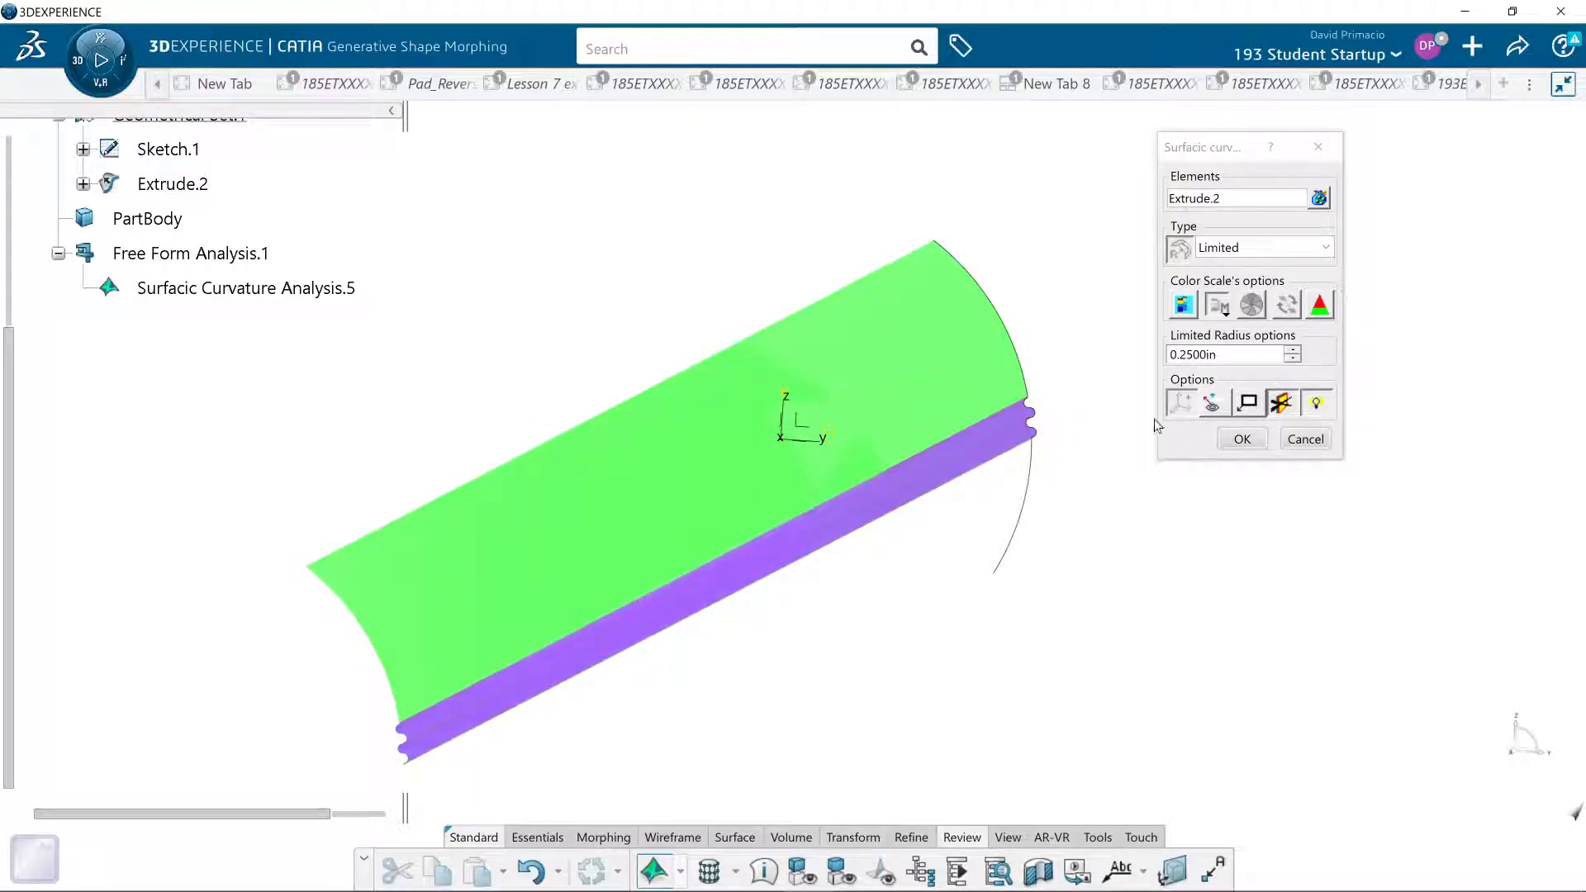
click(1245, 439)
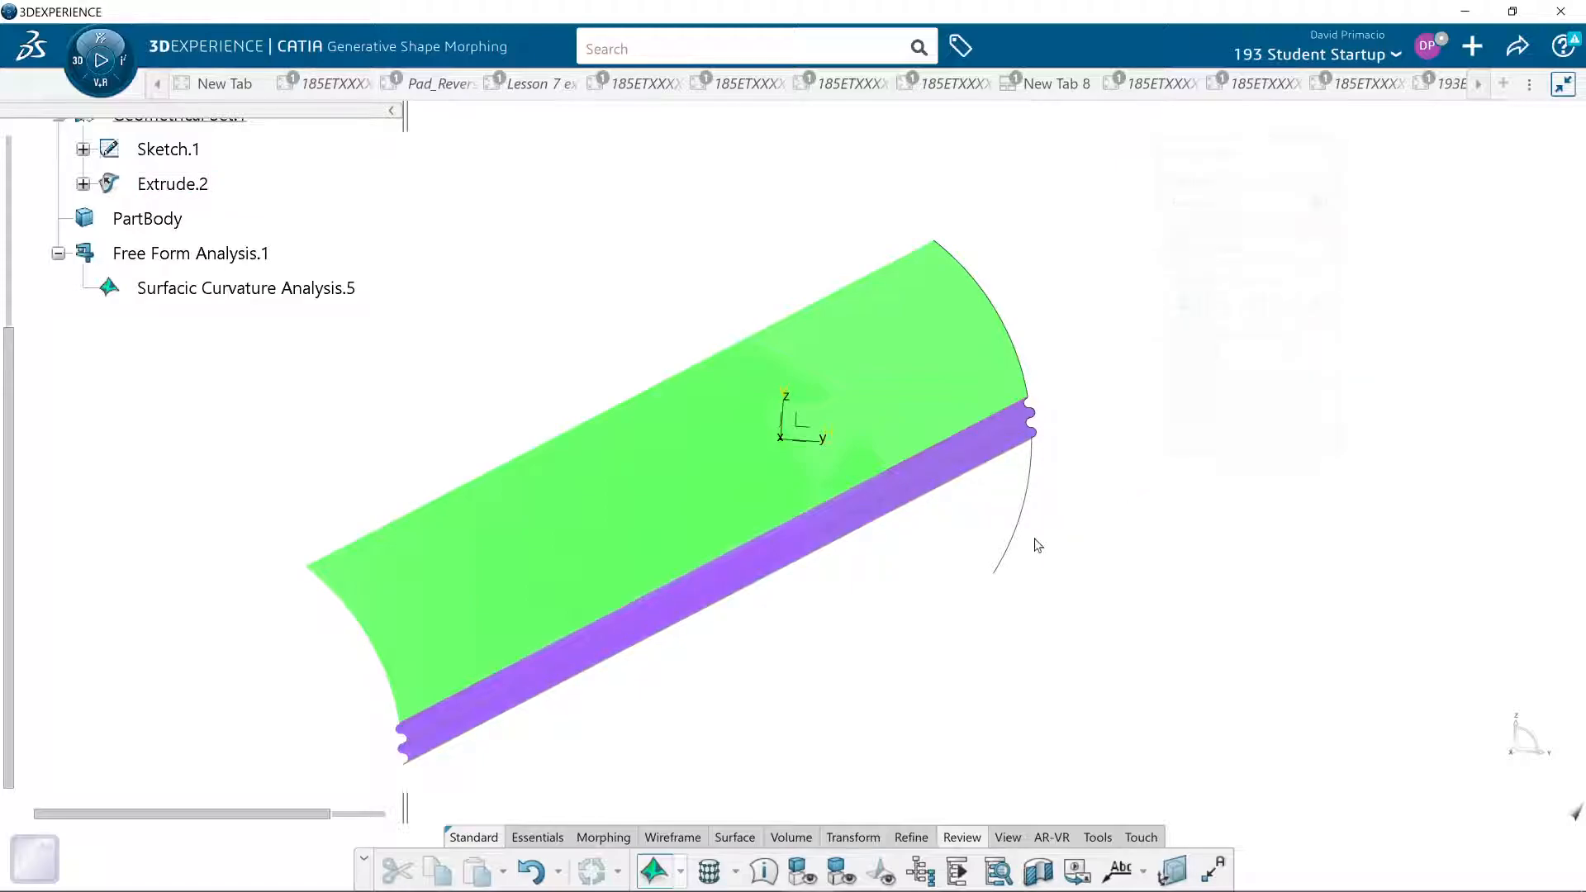
- Inspect the color-mapped Extrude.2 from several angles, comparing its smooth arc area with the wavy strip
mouse_move(652, 695)
middle_down()
mouse_move(732, 652)
mouse_move(658, 729)
mouse_move(679, 723)
mouse_move(679, 686)
middle_up()
middle_drag(831, 711, 996, 409)
middle_drag(997, 483, 920, 463)
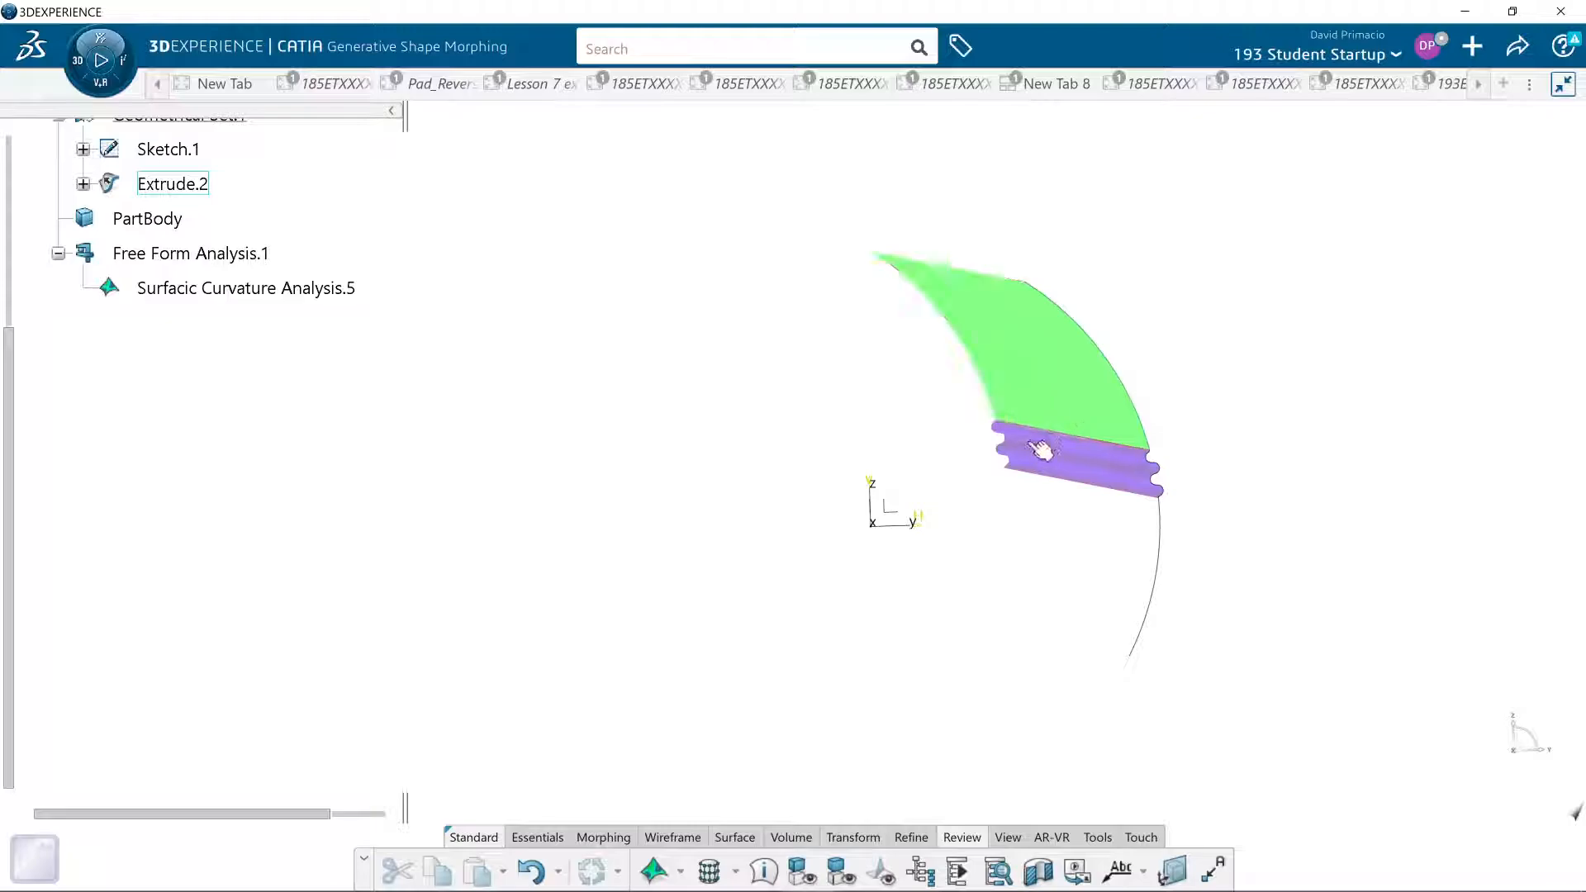
middle_drag(875, 544, 991, 573)
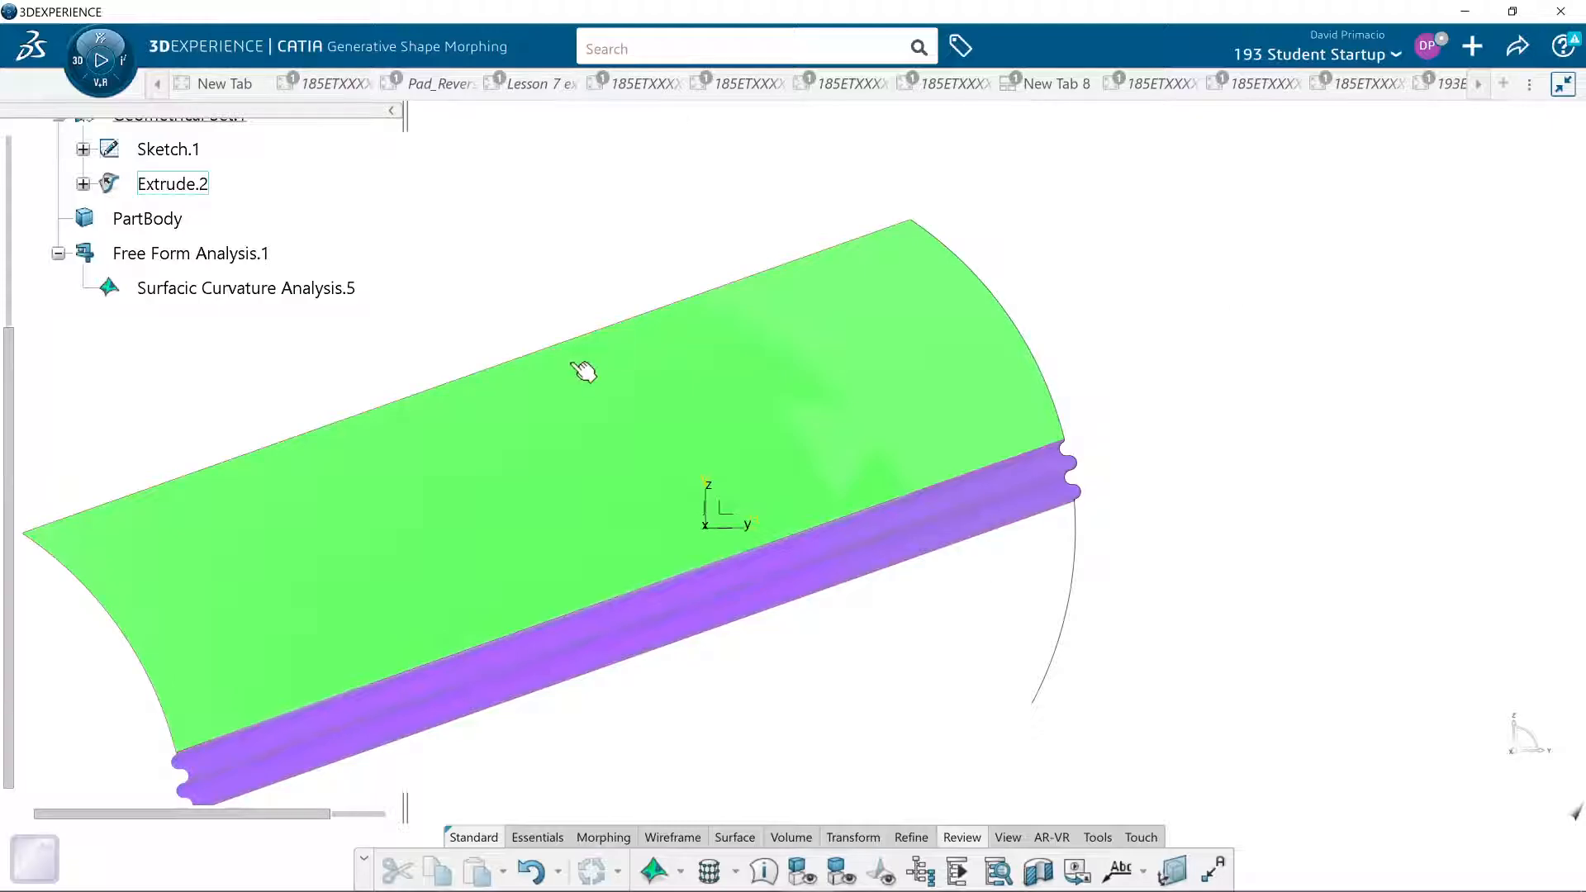
- Open Sketch.1 for editing and examine the points and circles listed in its geometry
click(146, 154)
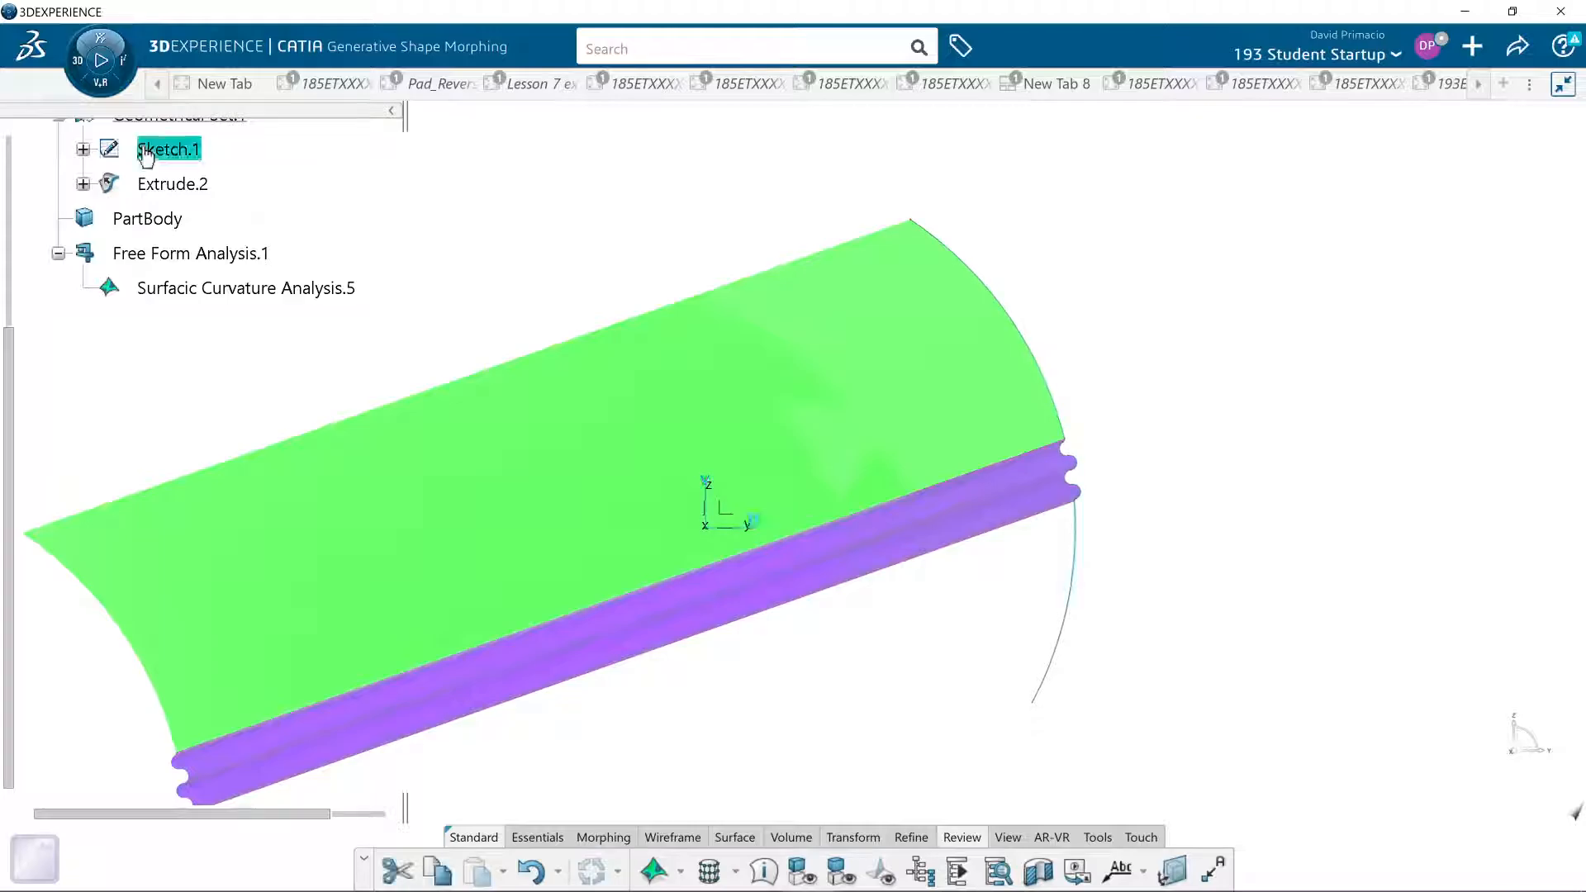
double_click(146, 149)
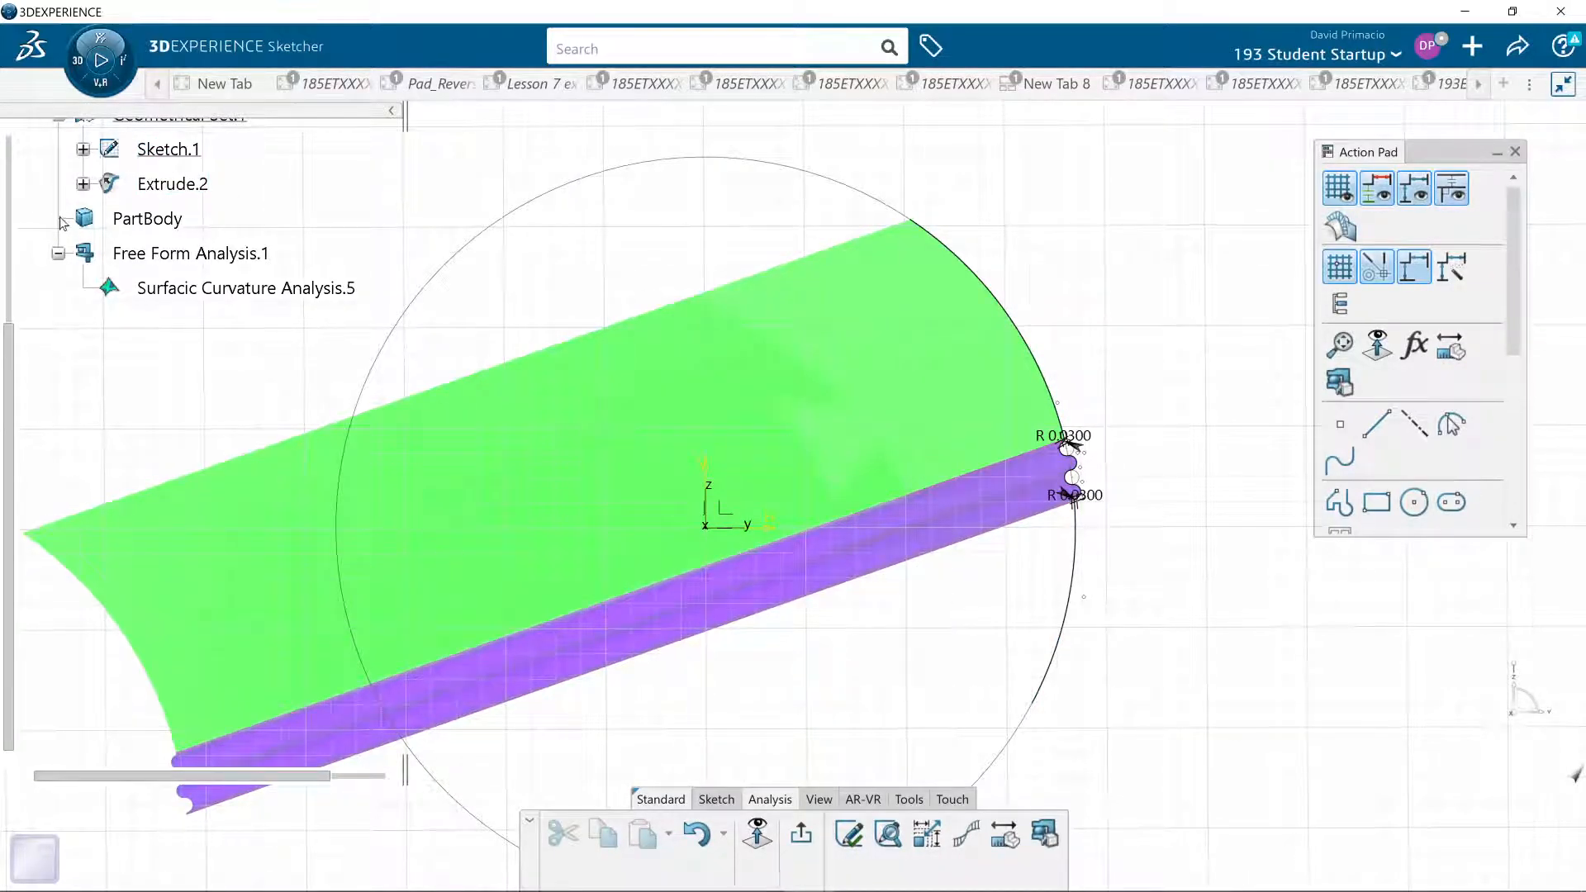
click(84, 183)
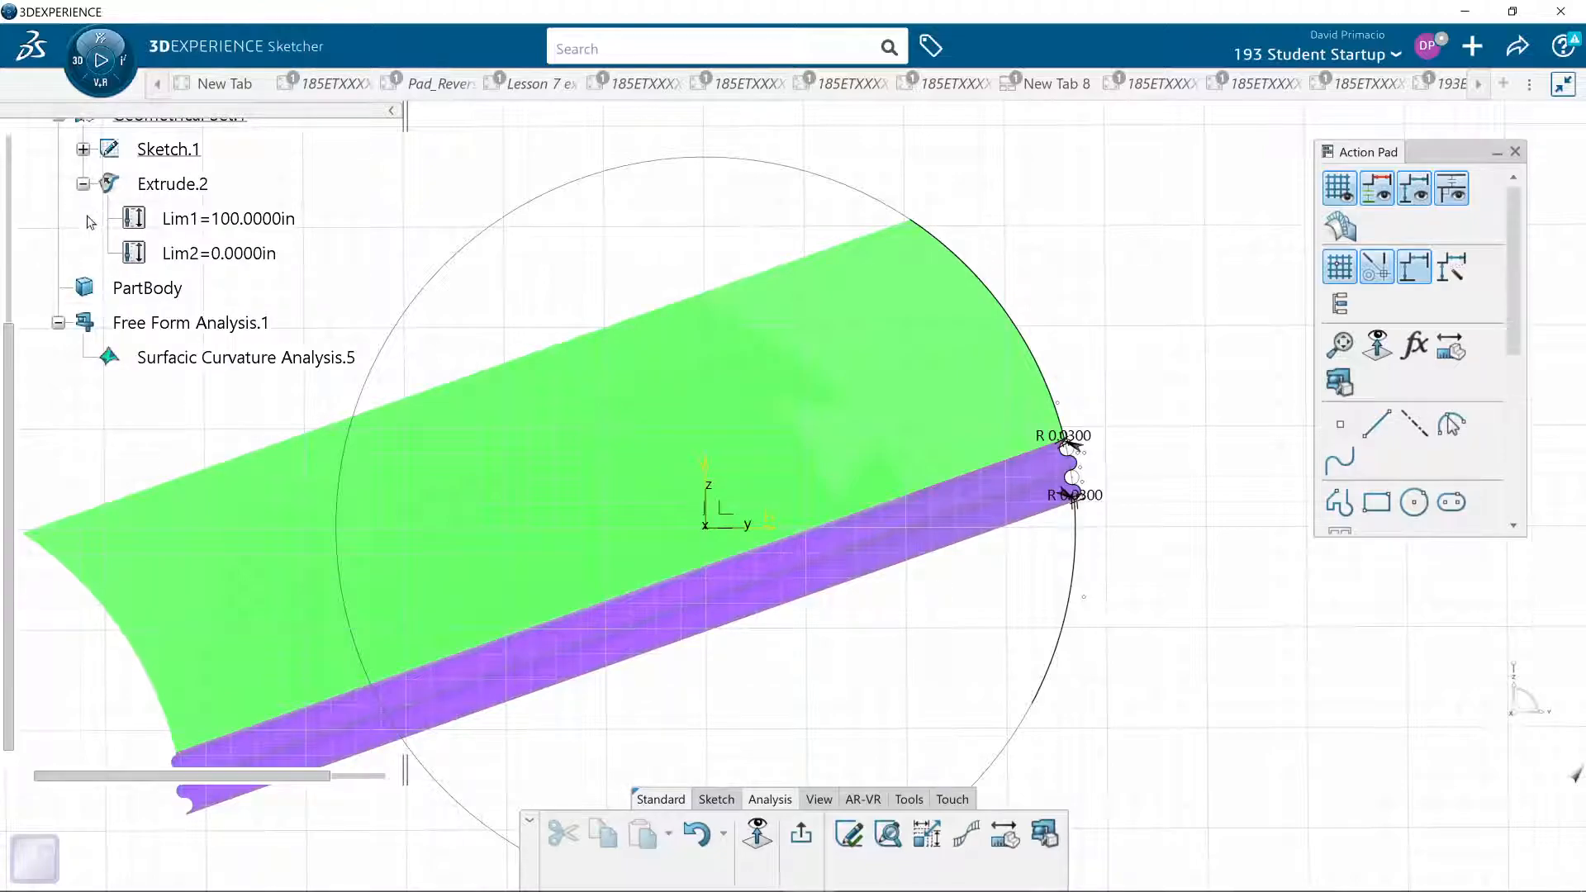
click(84, 149)
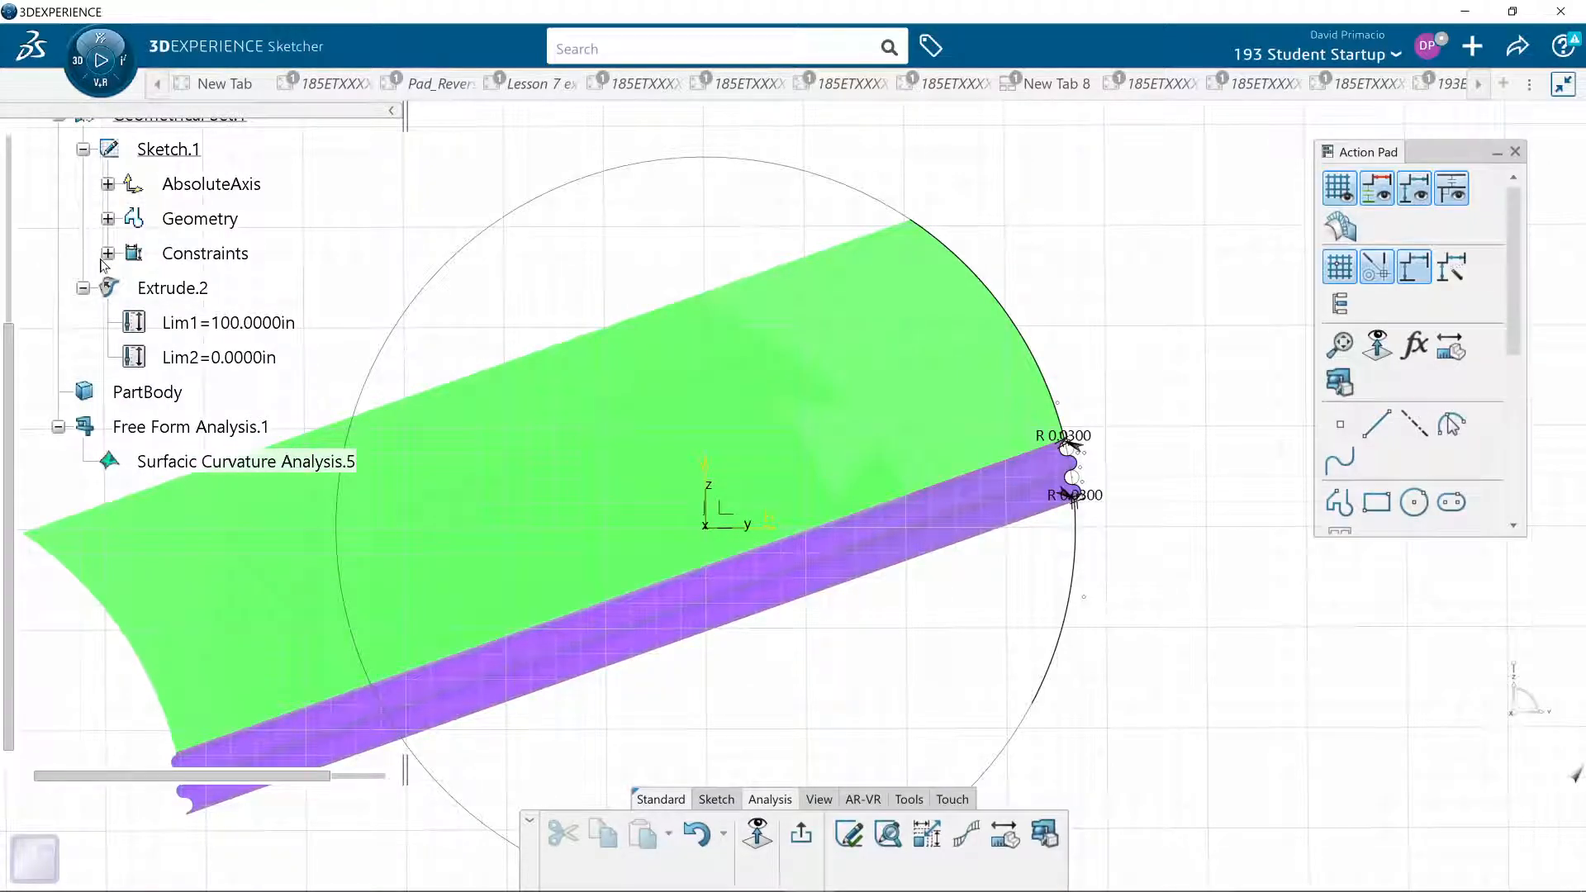
click(108, 219)
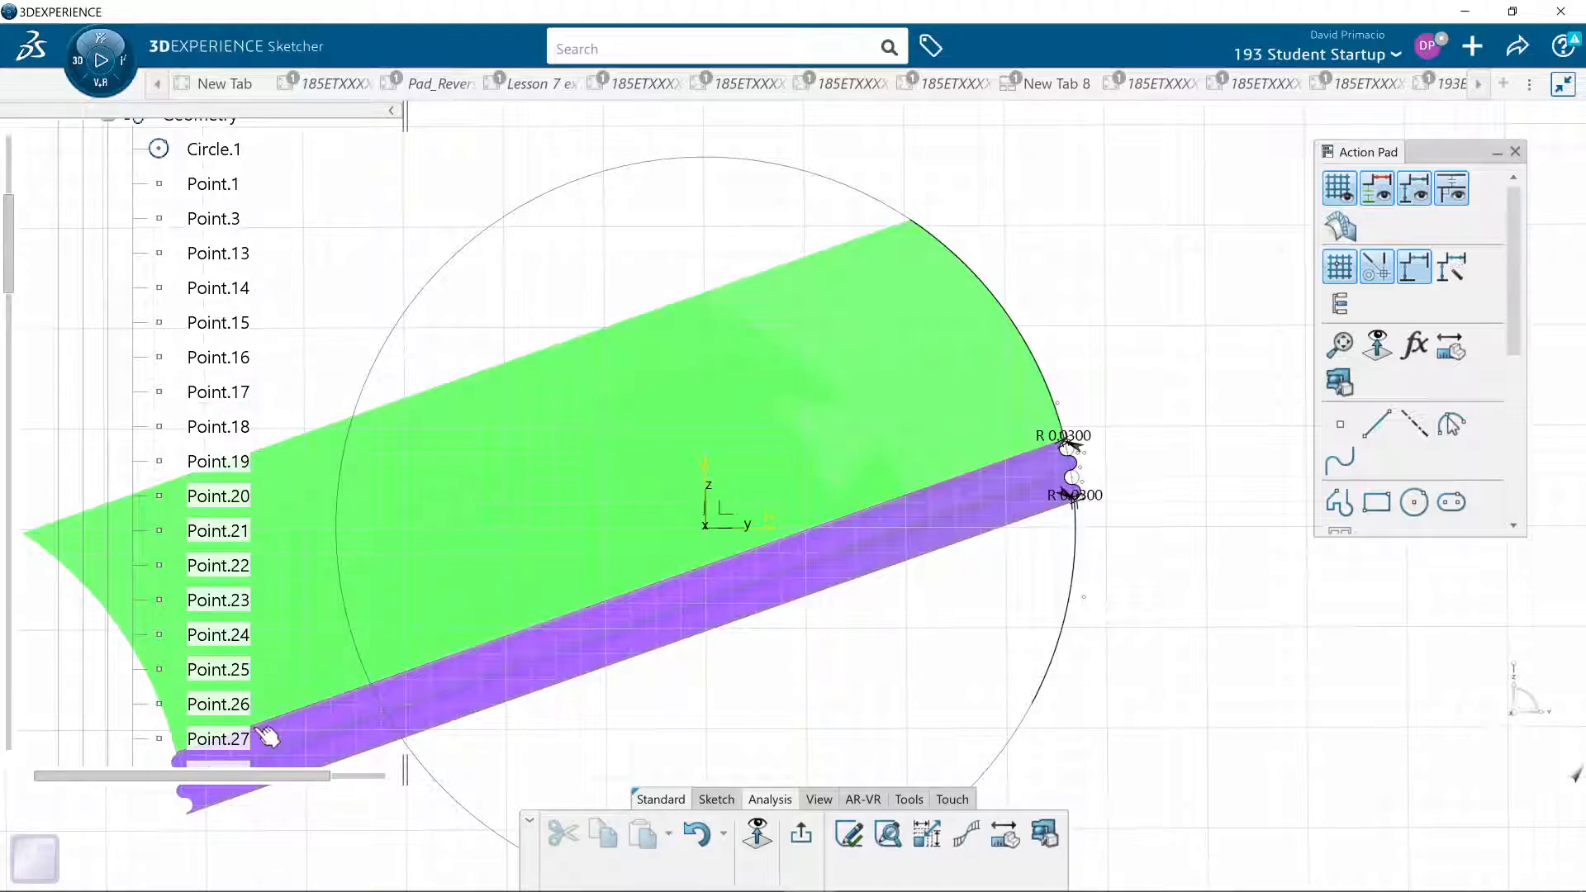
scroll(132, 273, up, 1)
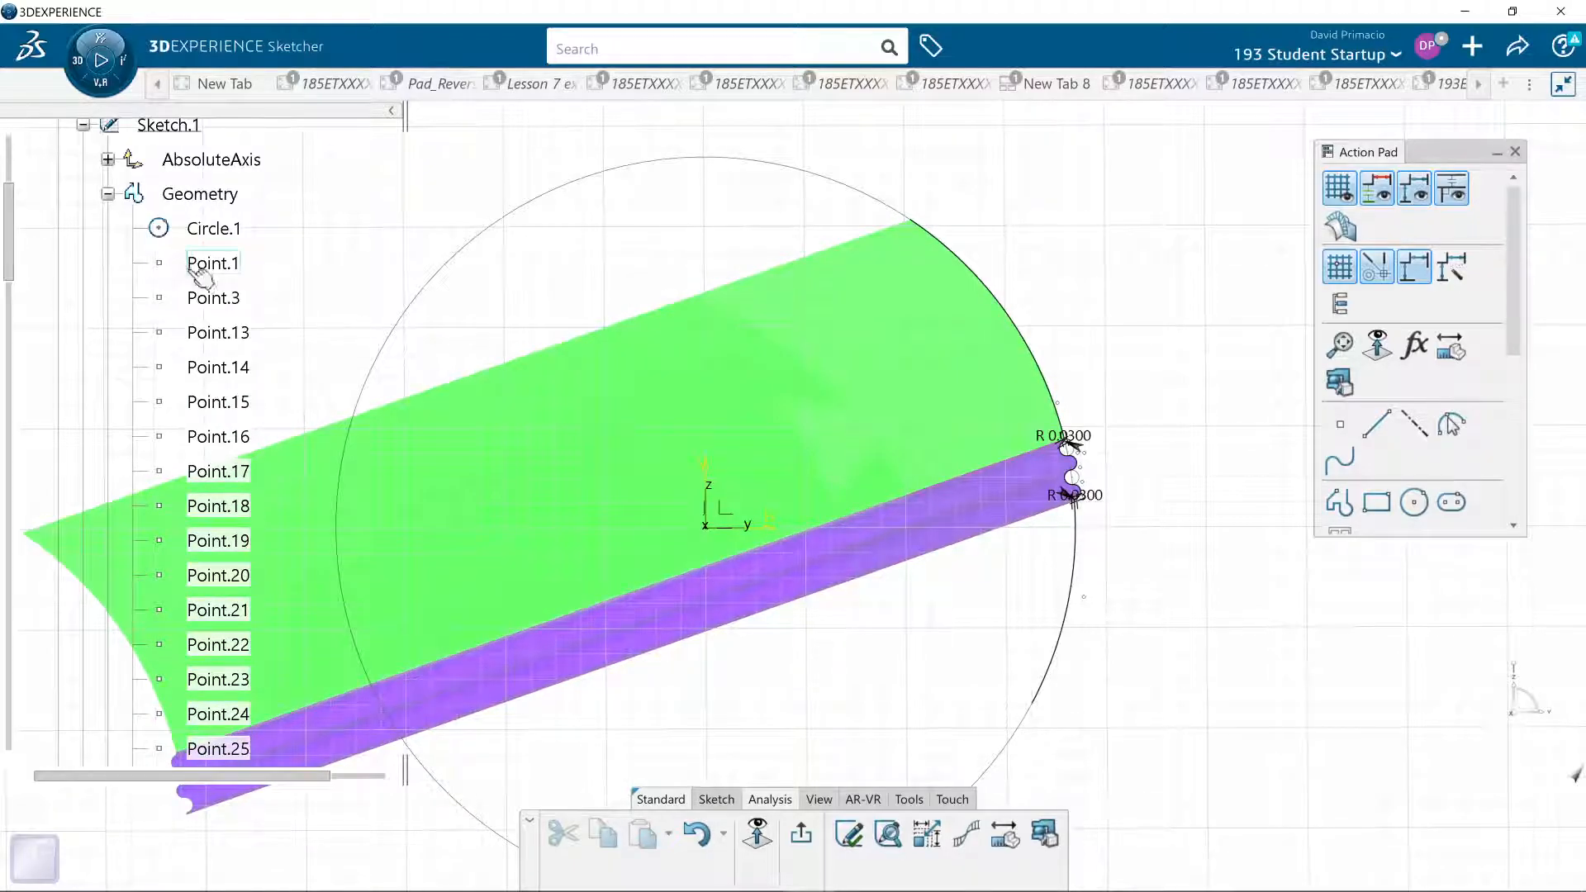
scroll(228, 429, down, 10)
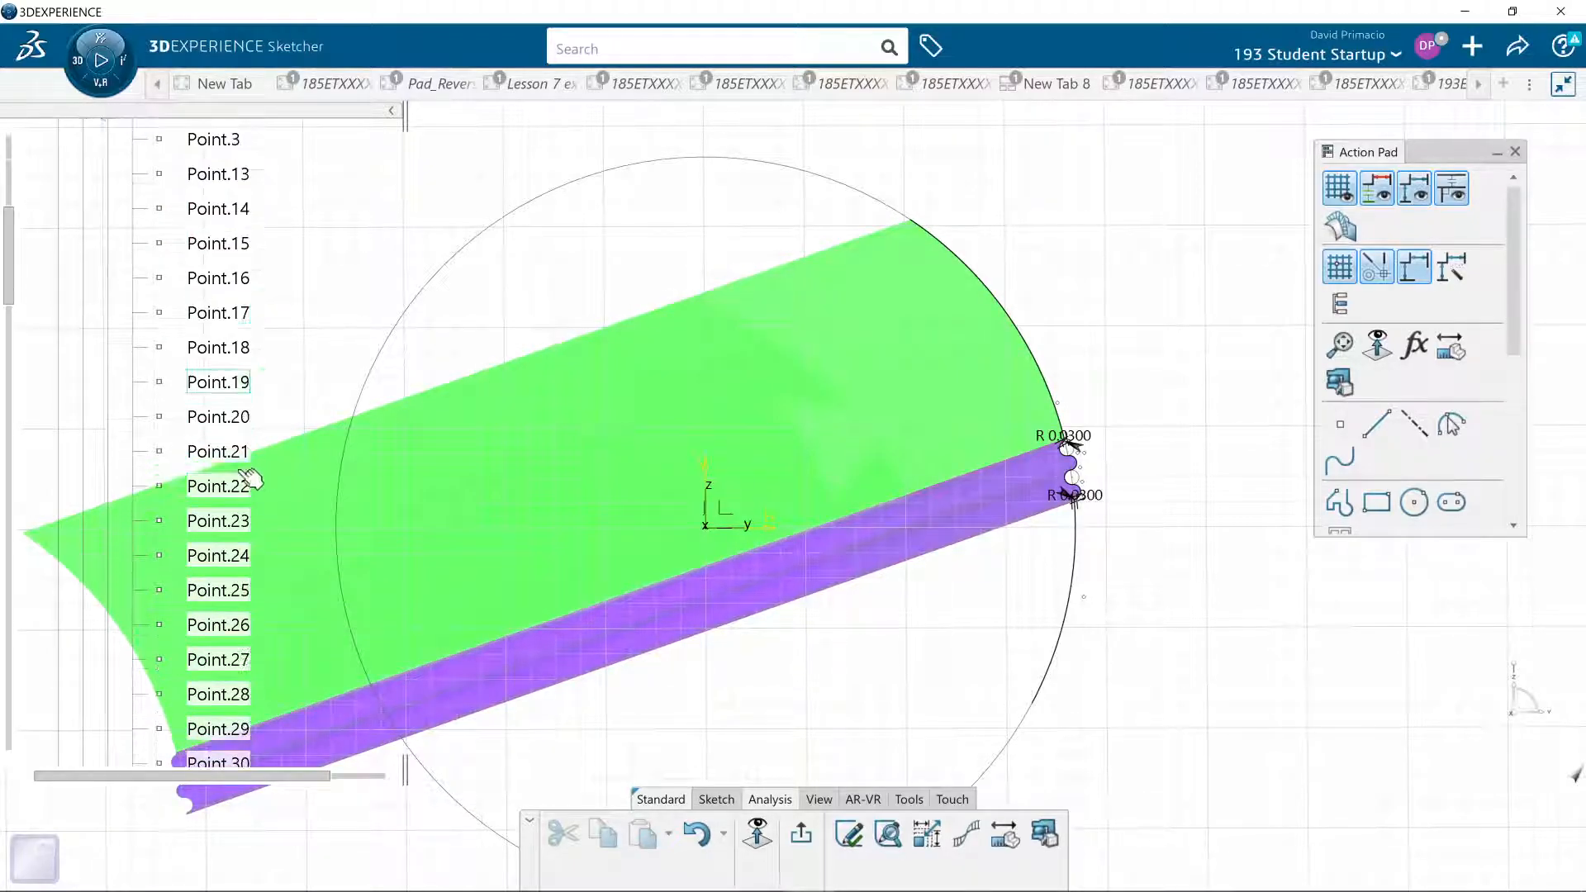
scroll(231, 559, down, 20)
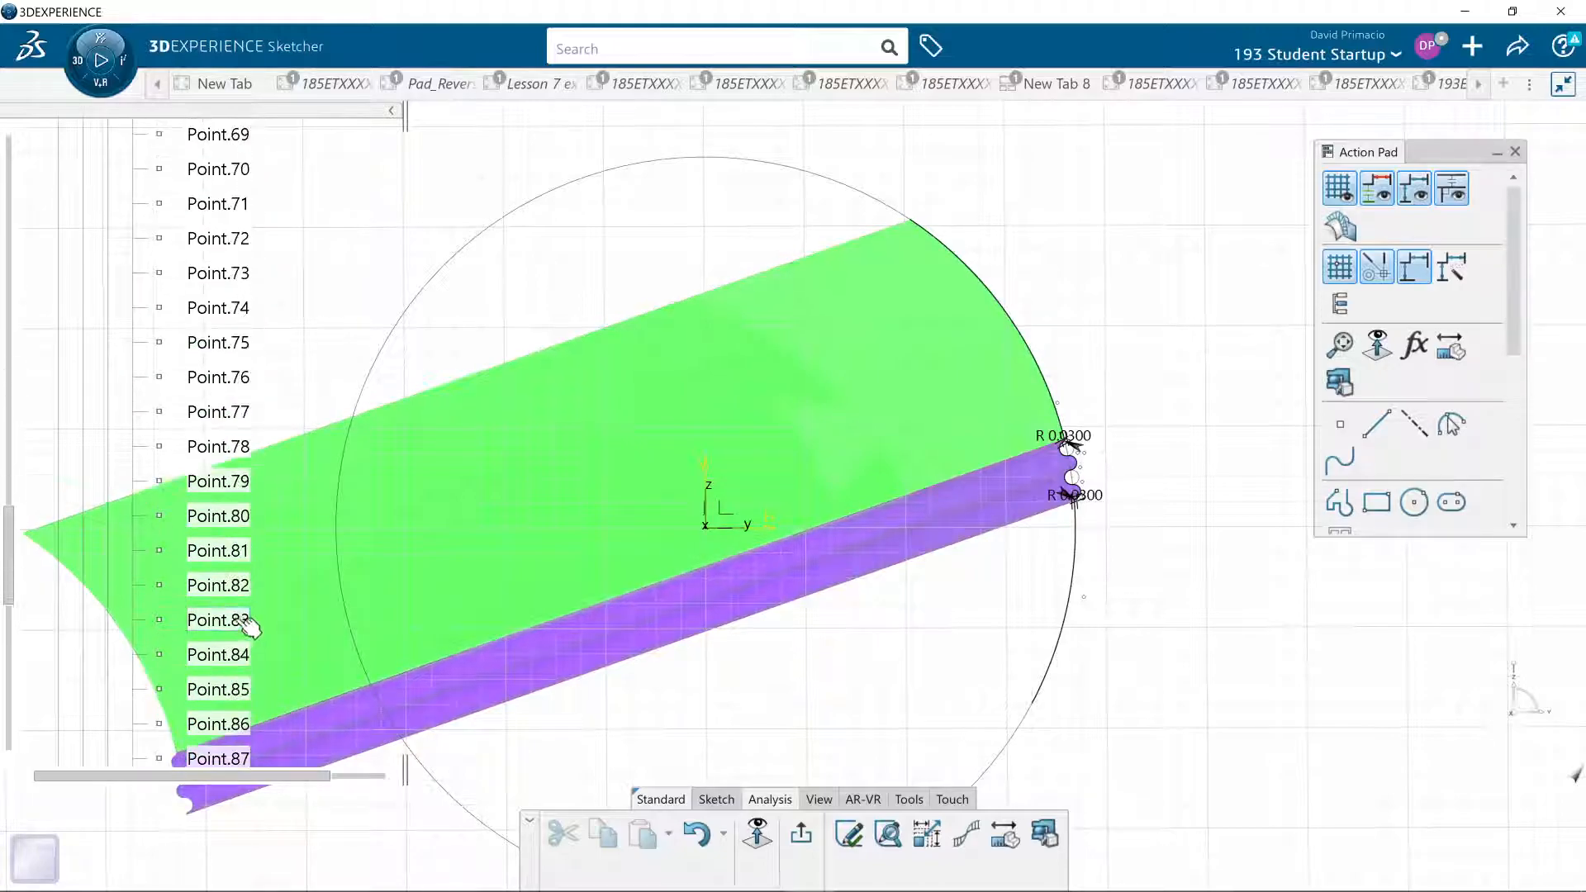
scroll(205, 630, up, 4)
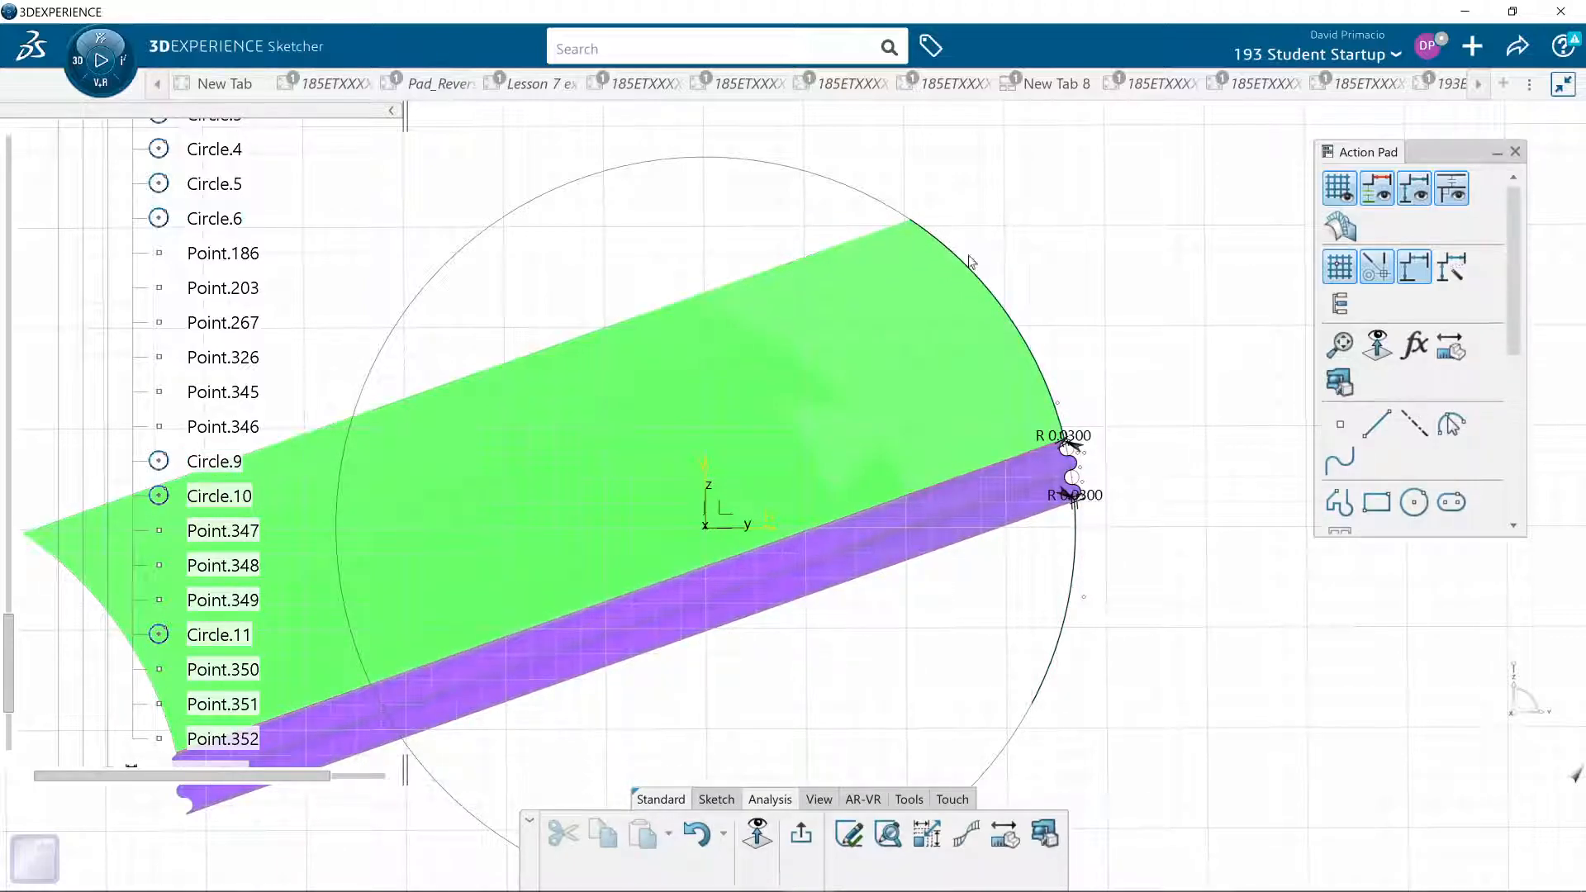
- Examine the small half-circle waves of the sketch profile and the matching strip of the surface close up
mouse_move(1133, 553)
middle_down()
mouse_move(1104, 556)
mouse_move(1104, 527)
mouse_move(1137, 371)
middle_up()
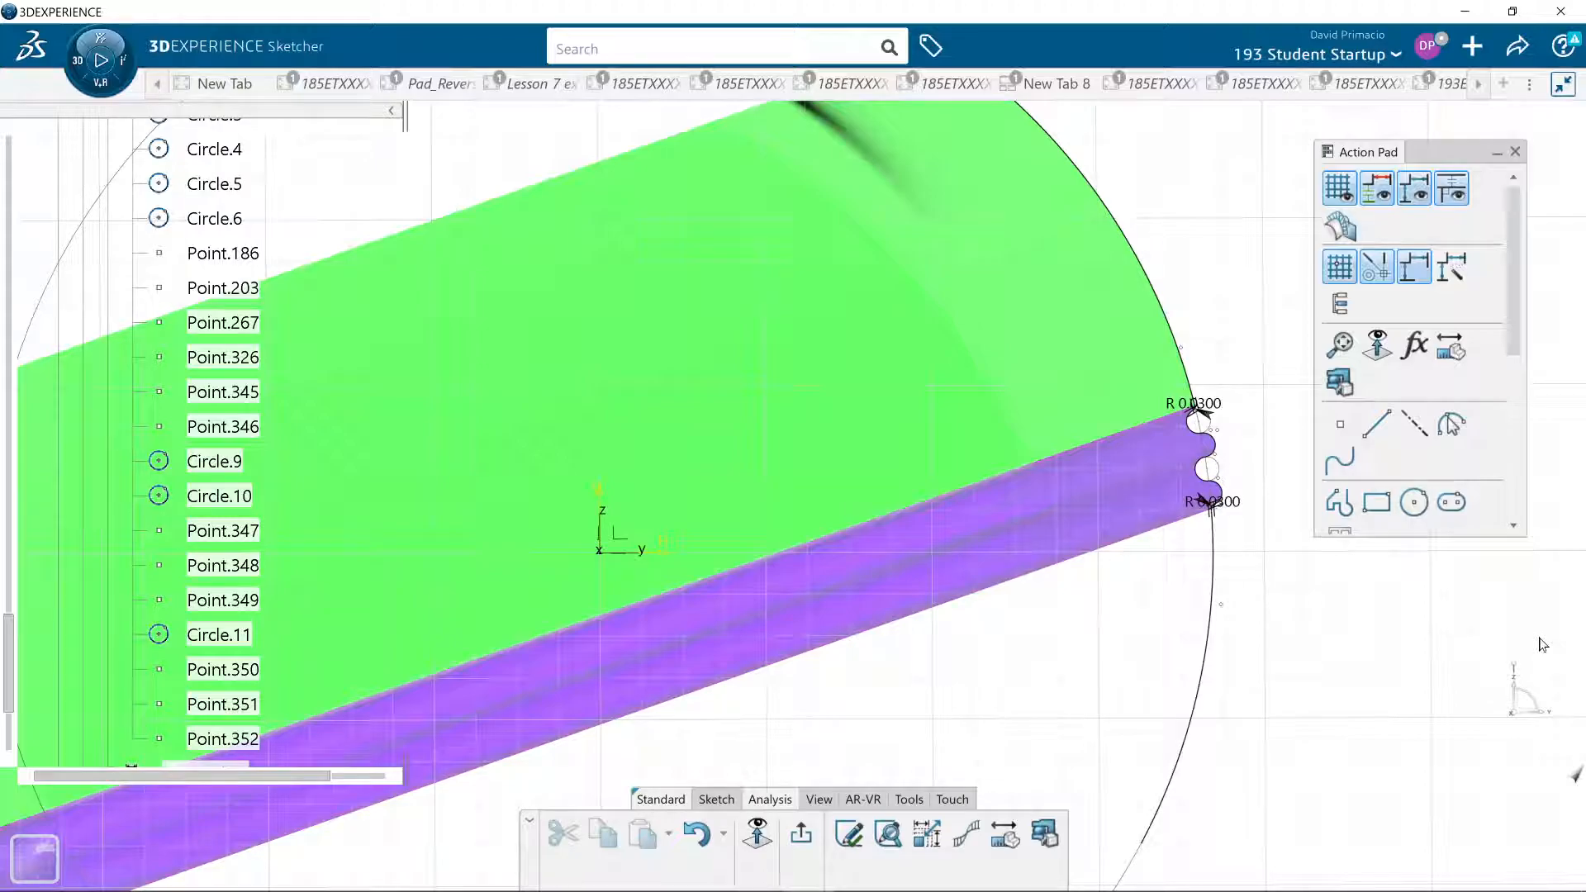
middle_drag(1179, 446, 1033, 457)
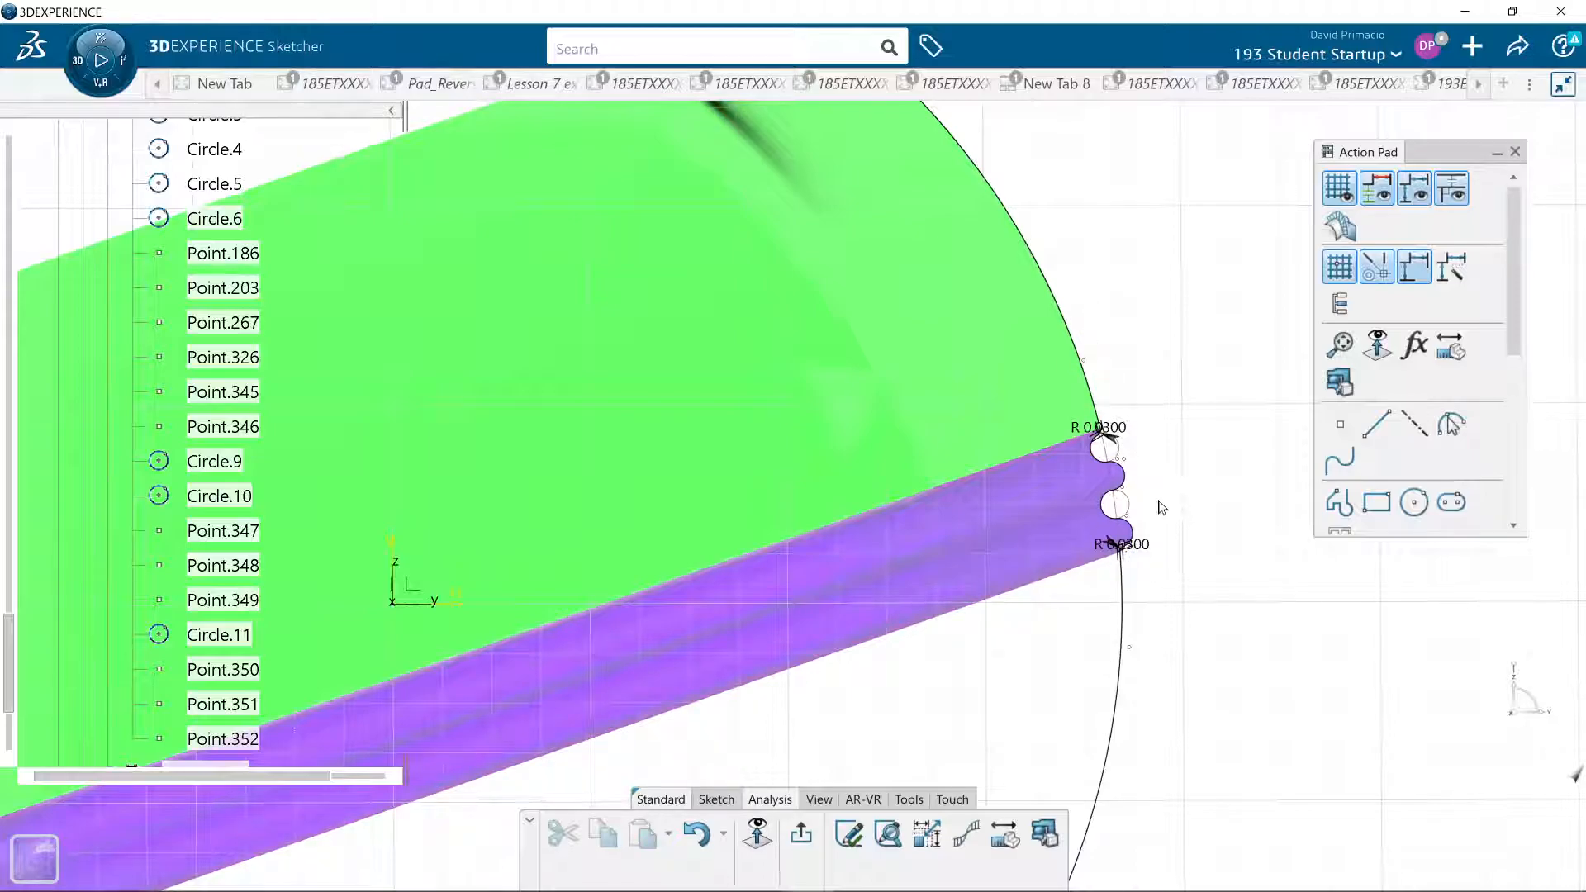
mouse_move(1079, 525)
middle_down()
mouse_move(989, 526)
mouse_move(1041, 481)
mouse_move(1017, 413)
middle_up()
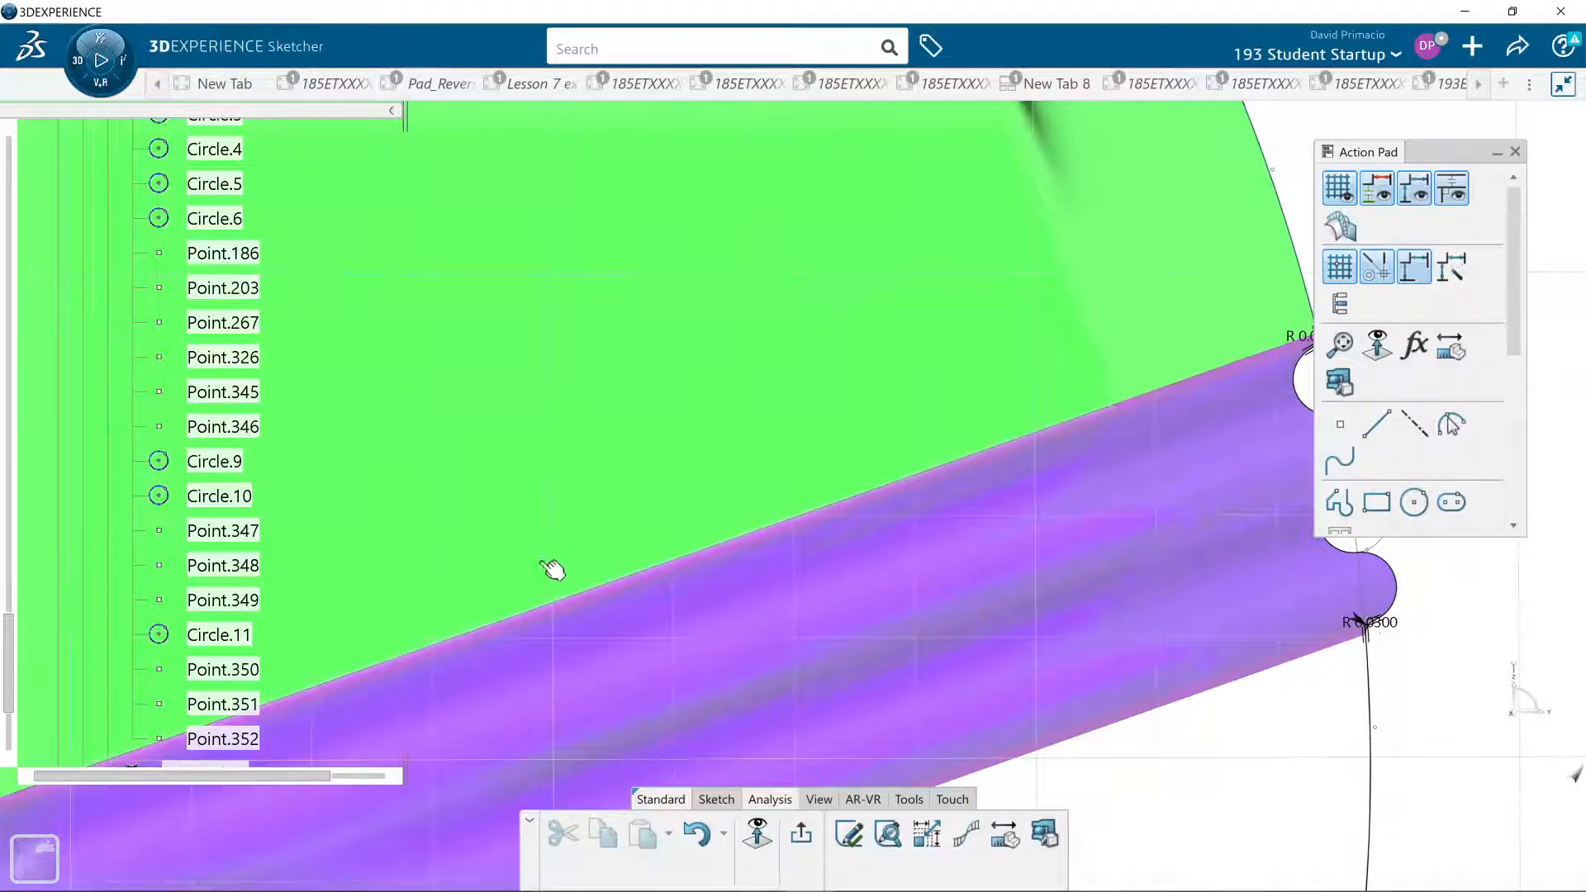
middle_drag(1211, 556, 921, 528)
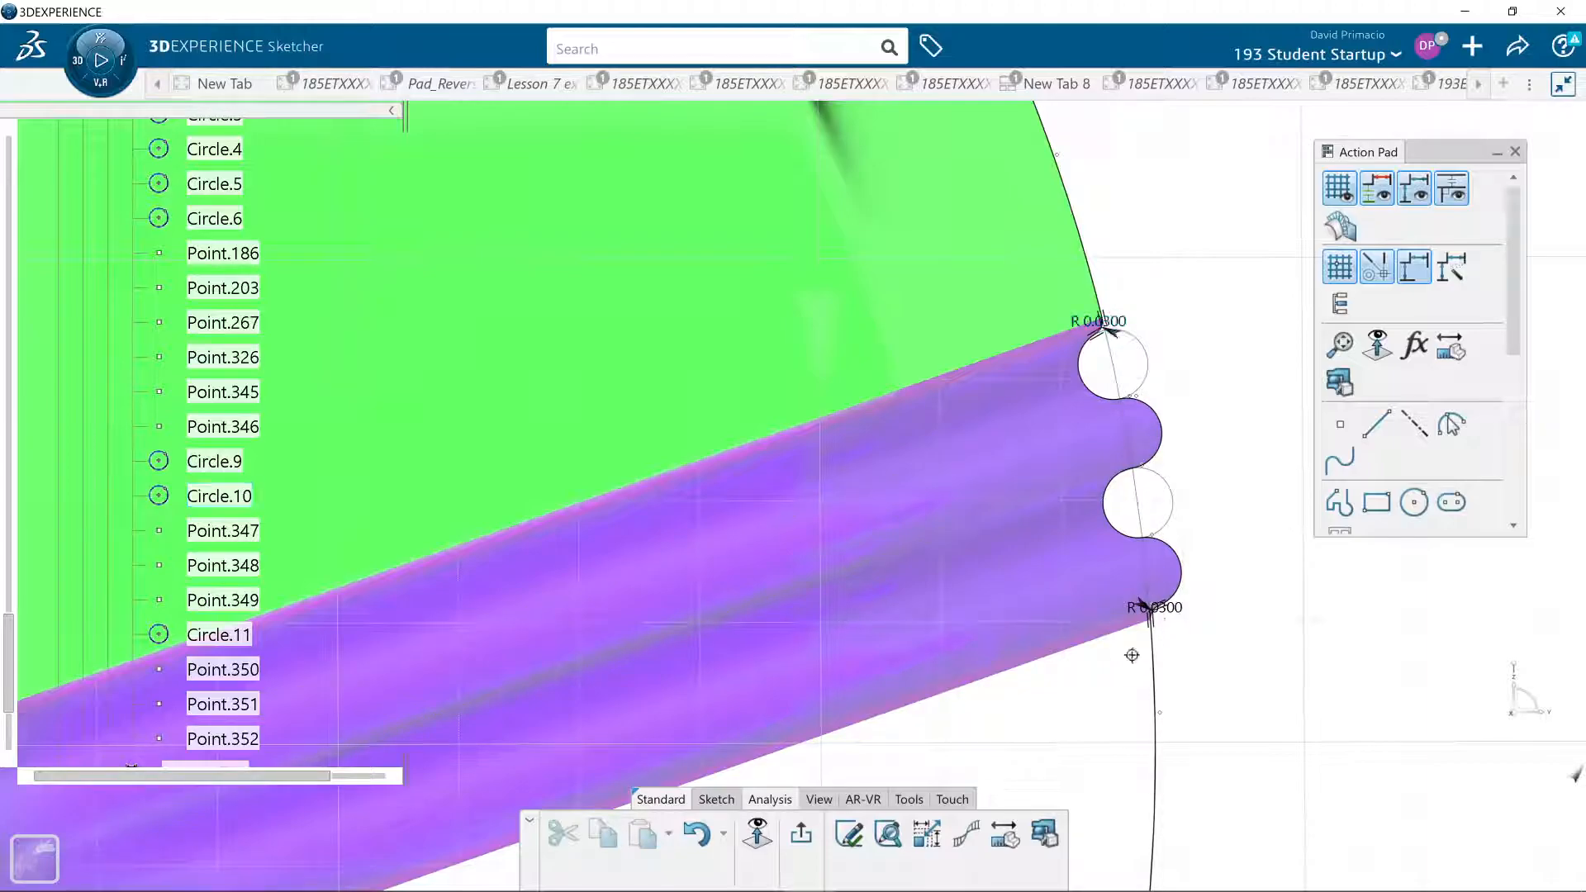
scroll(1179, 654, down, 5)
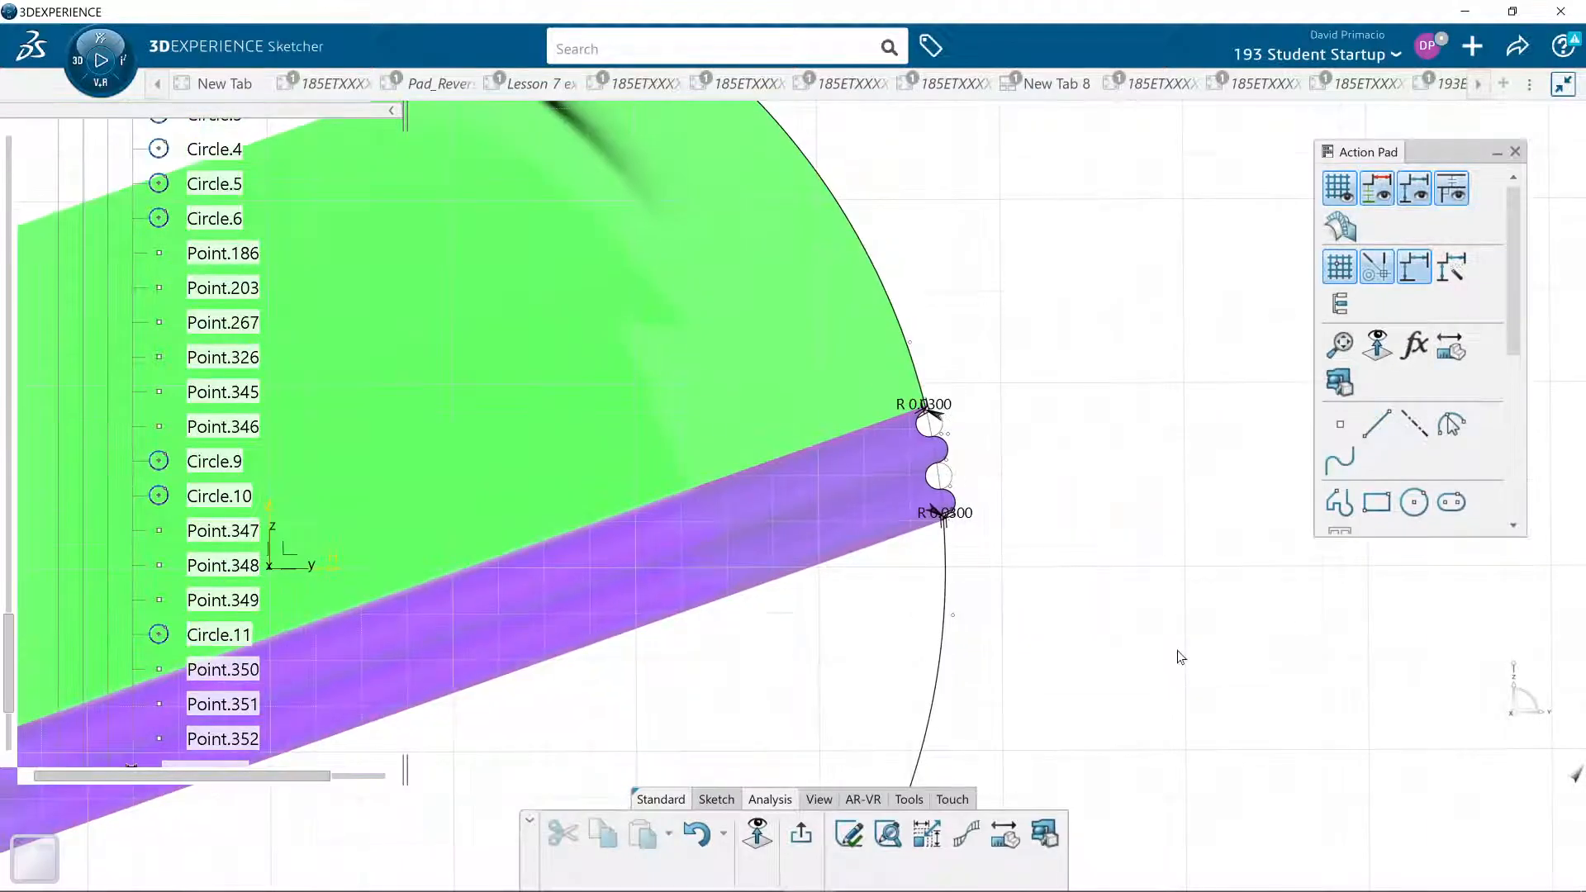
mouse_move(909, 711)
middle_down()
mouse_move(1008, 683)
mouse_move(931, 683)
mouse_move(949, 691)
mouse_move(1009, 854)
middle_up()
middle_drag(862, 671, 922, 681)
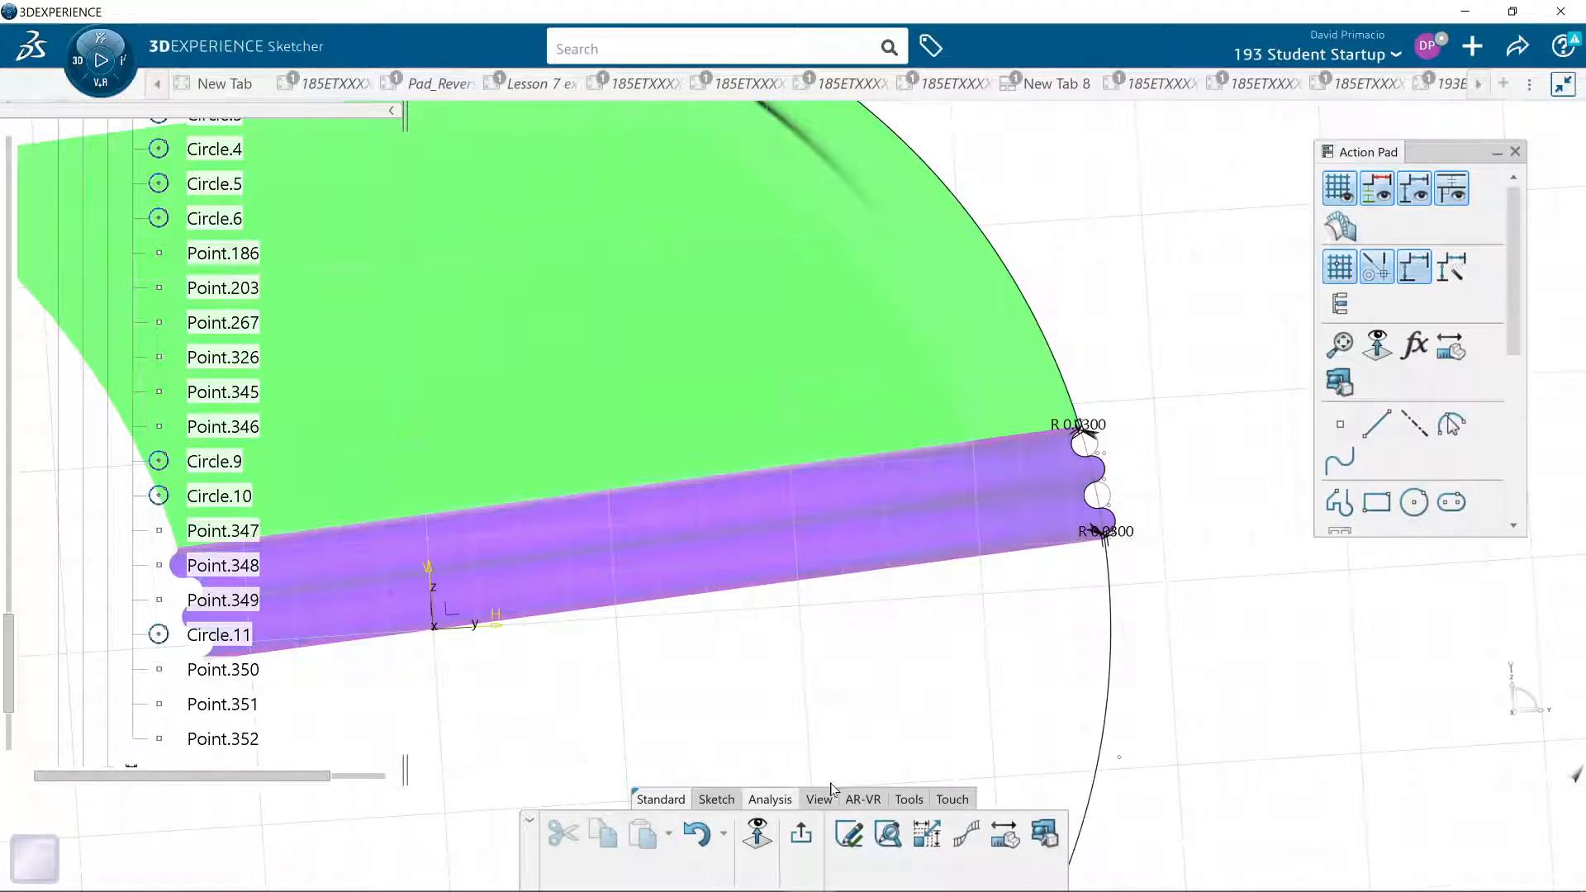
- Leave Sketch.1 and create an offset surface of Extrude.2 with an offset of 0.2 in
click(717, 800)
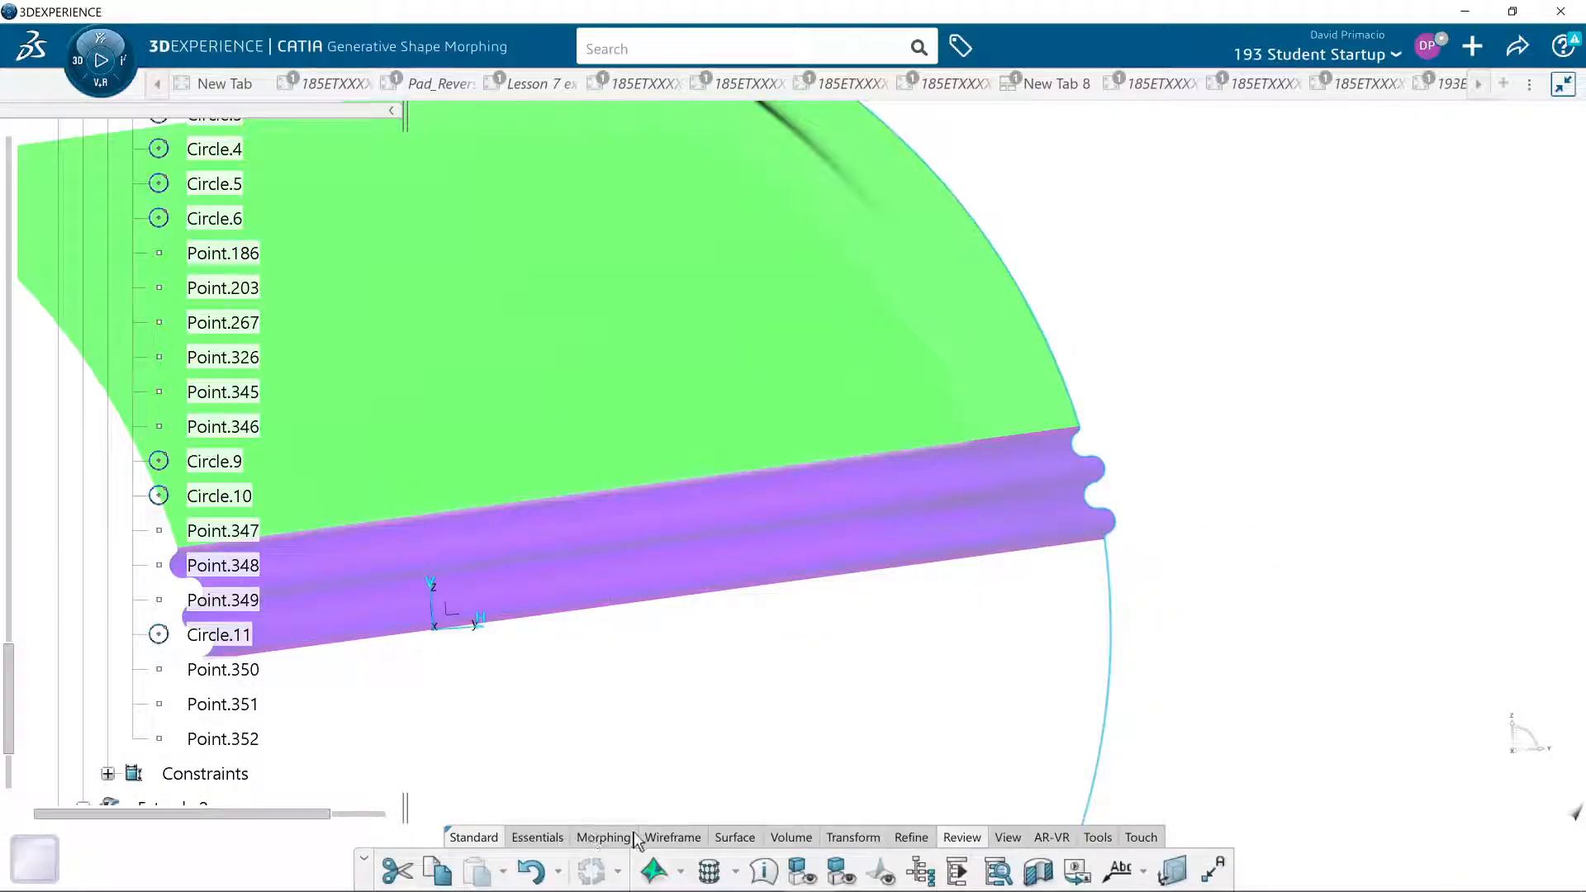
click(742, 837)
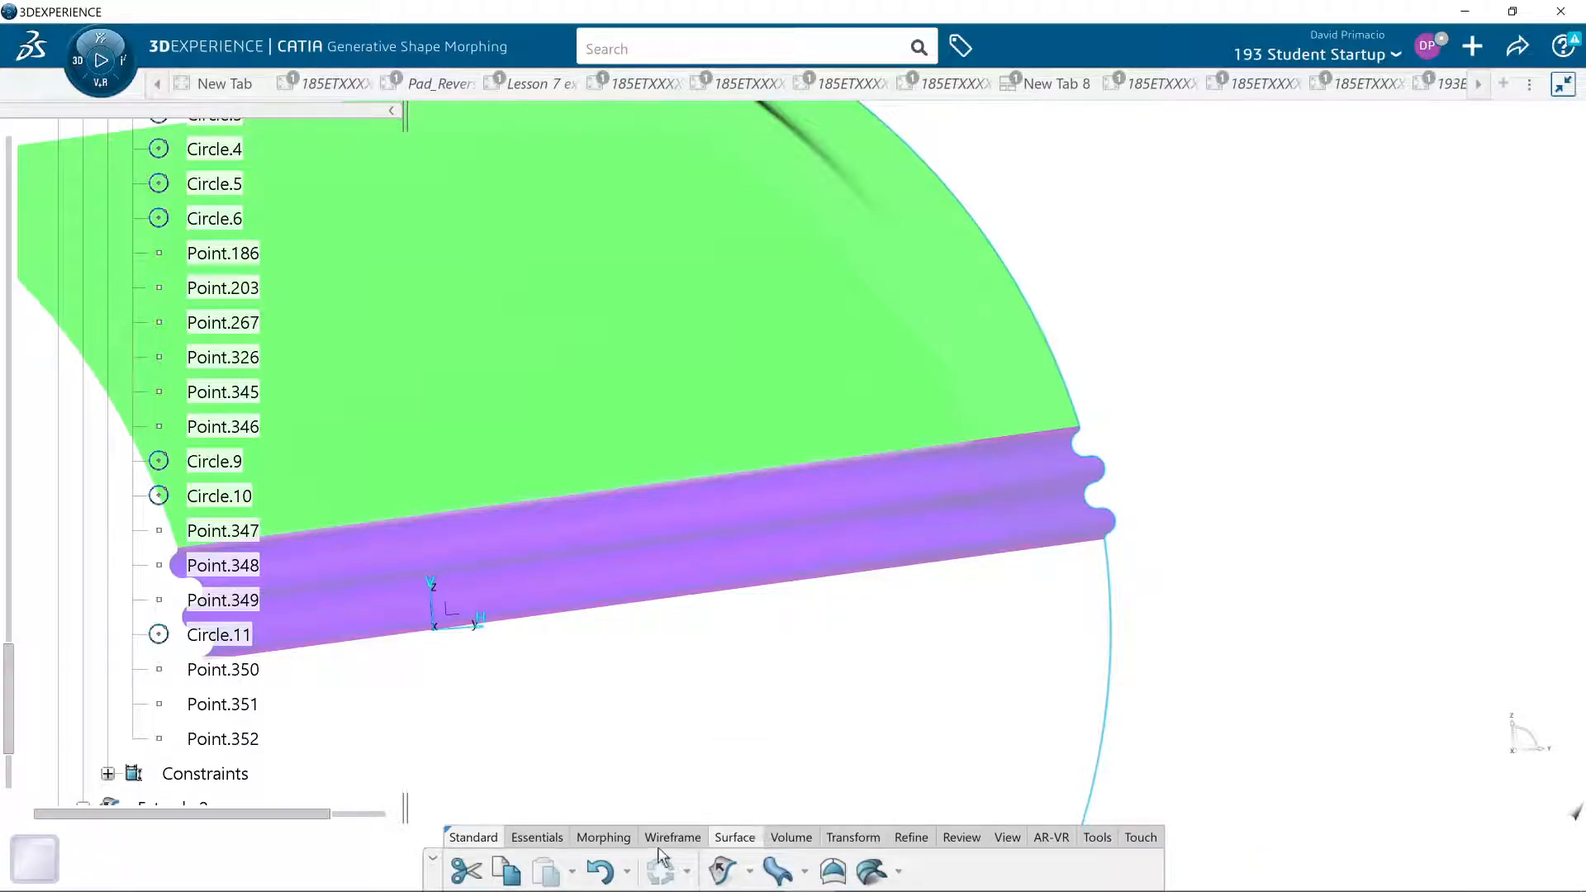
click(851, 836)
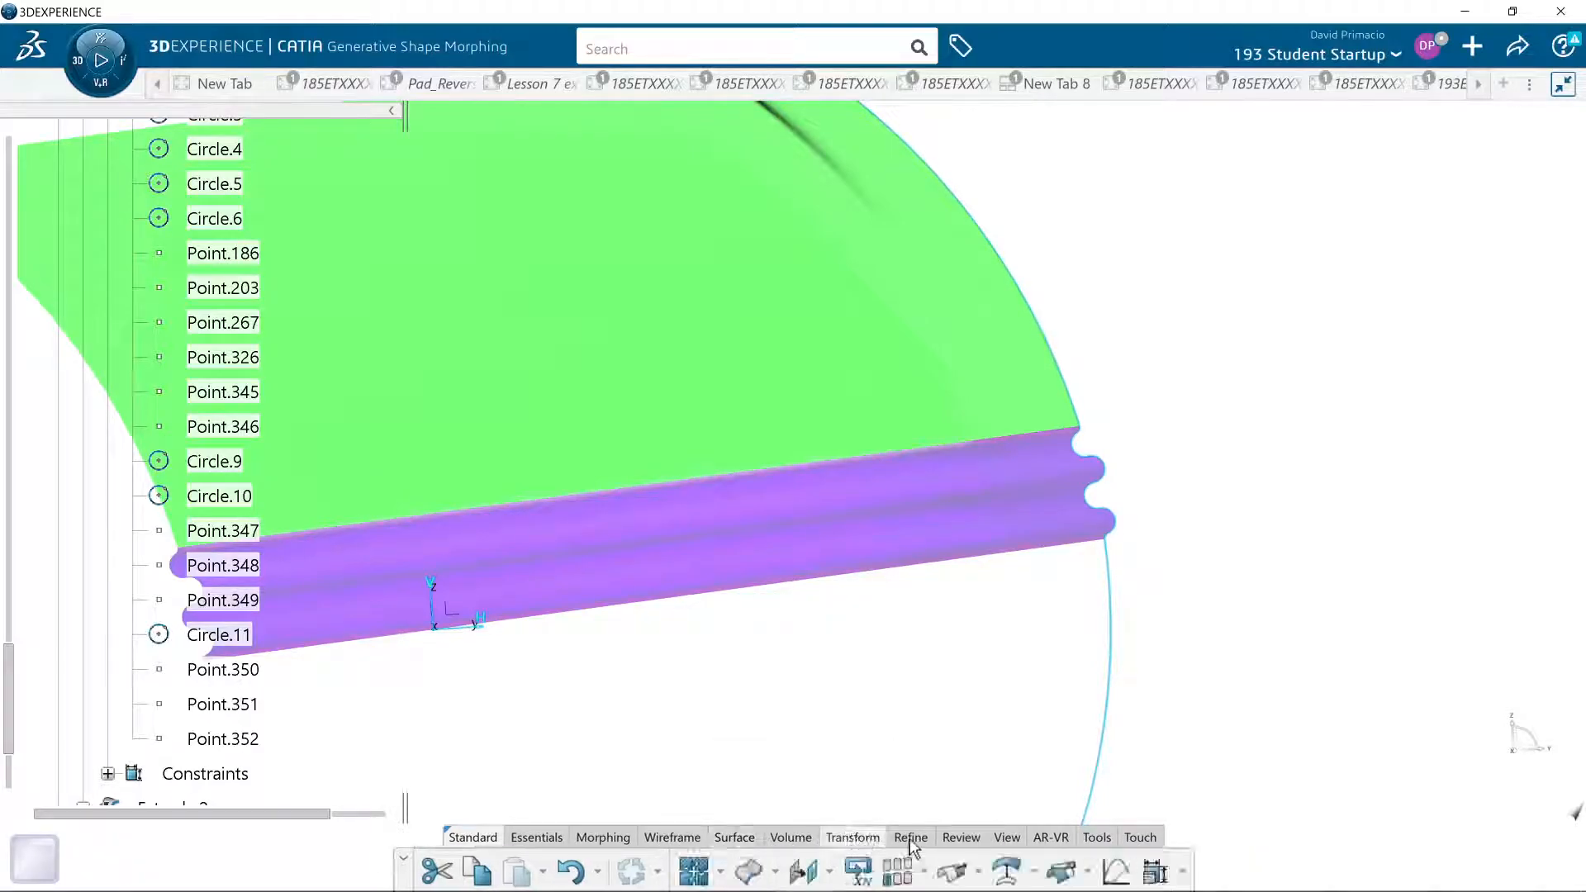
click(1003, 872)
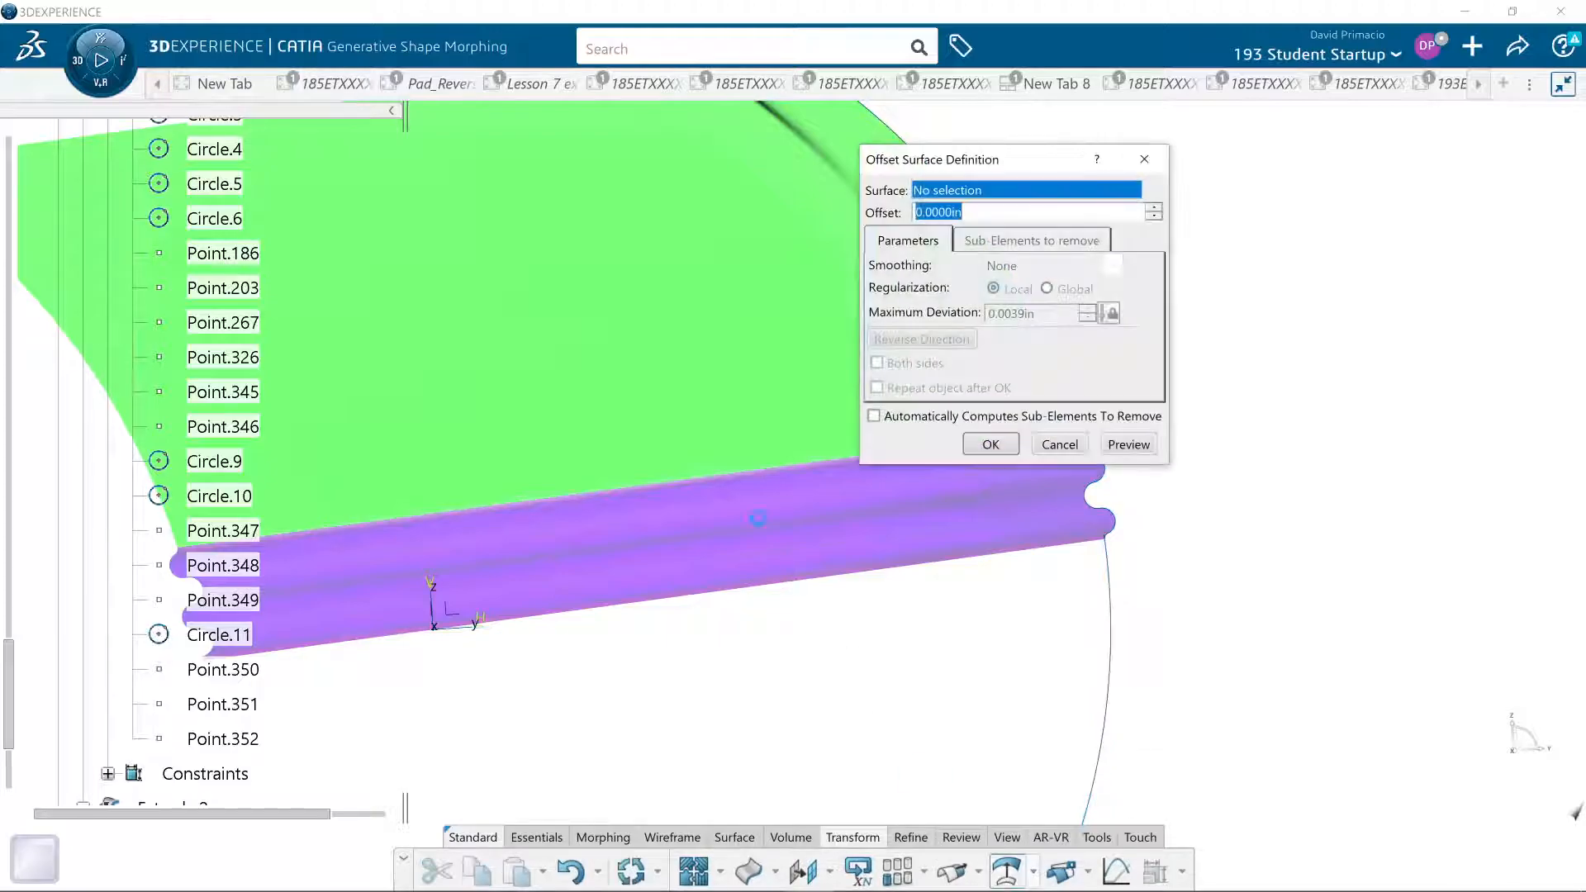
click(718, 439)
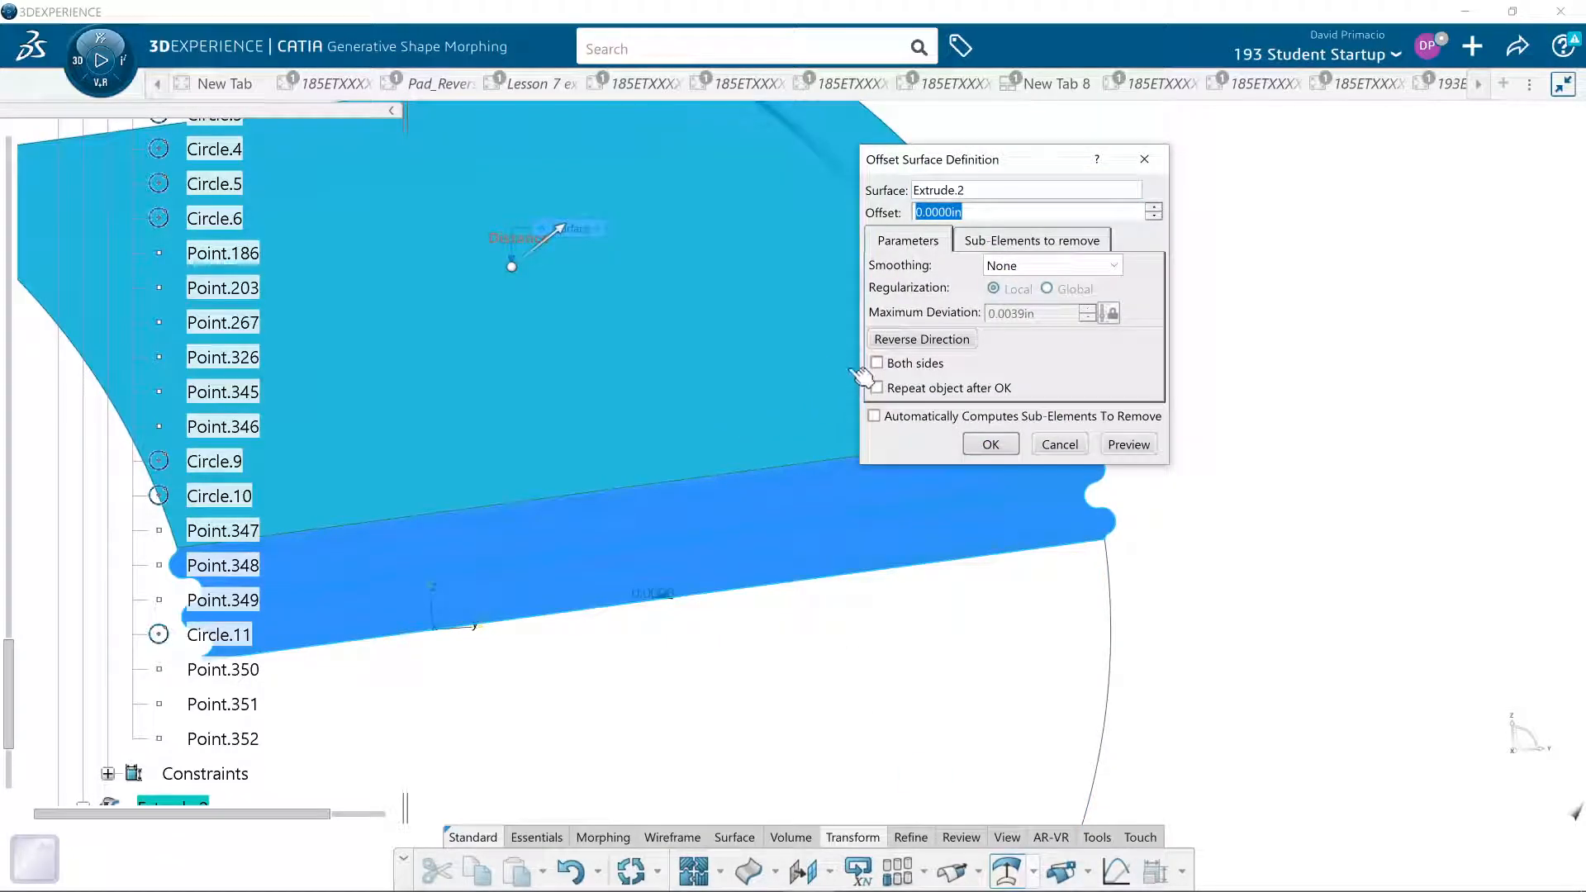
text(.2)
click(990, 444)
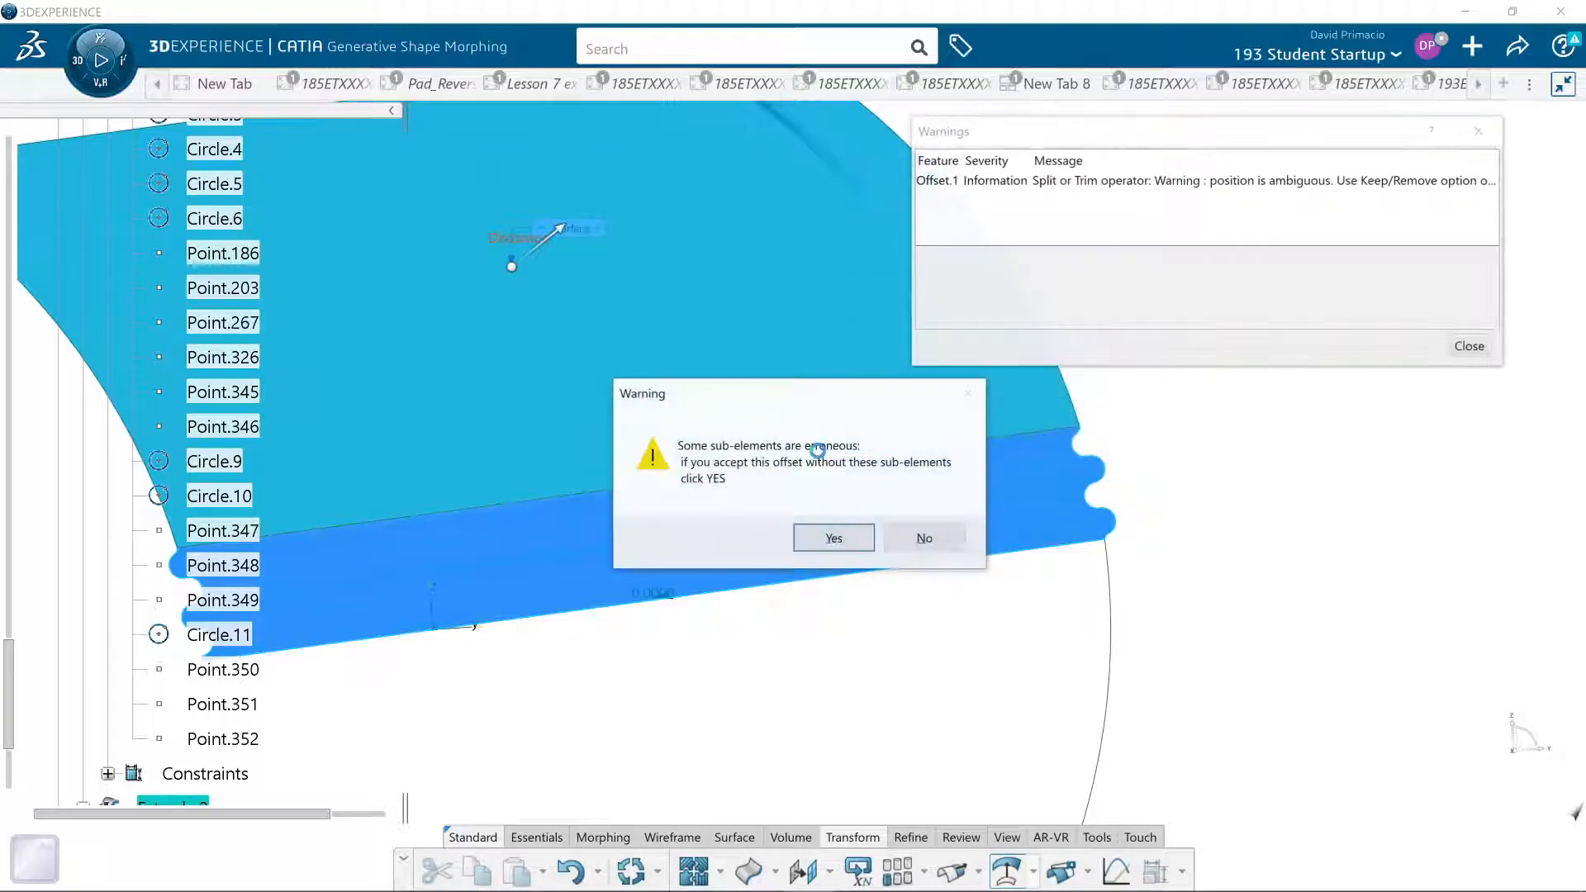
- Accept the offset without its erroneous sub-elements and choose to keep only one sub-element using Near/Far
click(831, 539)
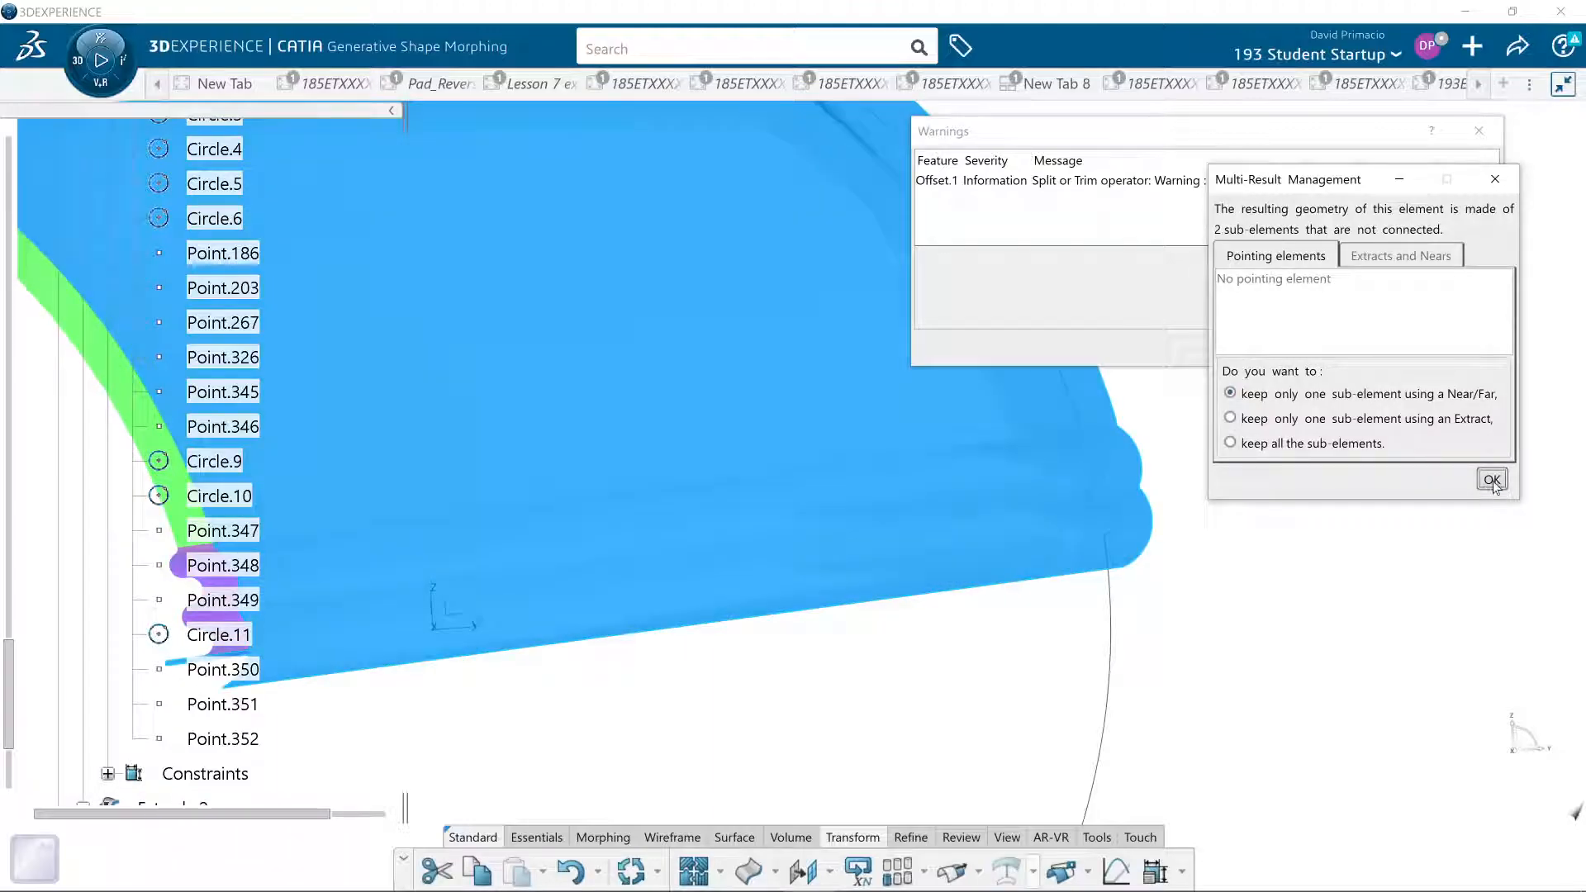
click(1491, 480)
click(1478, 131)
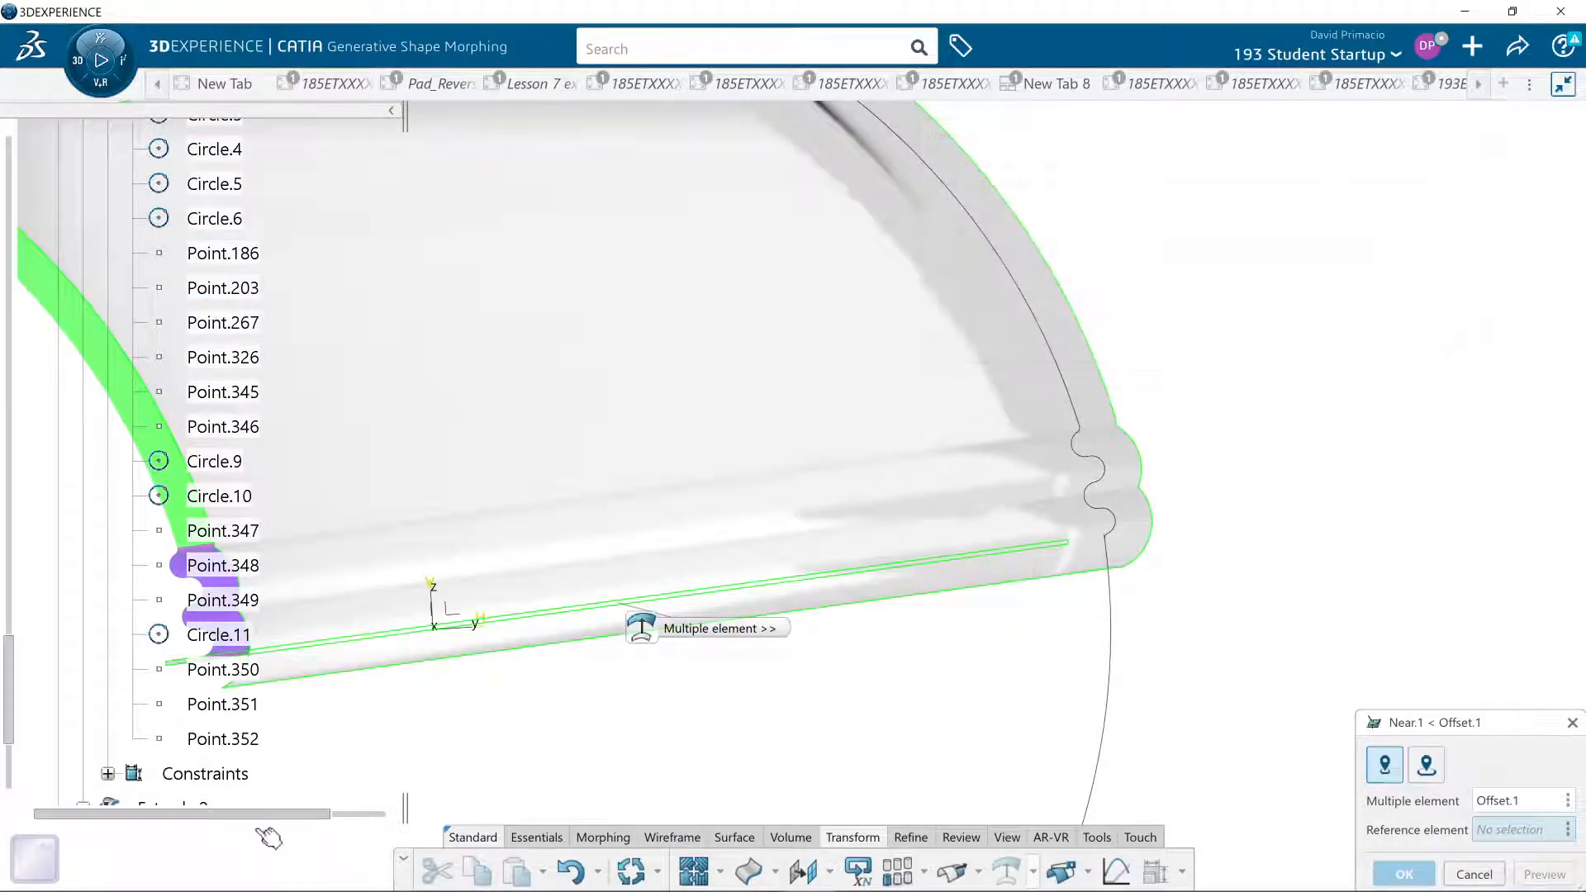
- Compare the offset surface and its detached sliver with Extrude.2 from several angles, and cancel the Near definition
middle_drag(472, 667, 469, 699)
middle_drag(763, 599, 1076, 382)
middle_drag(686, 641, 660, 699)
middle_drag(460, 708, 567, 664)
middle_drag(592, 560, 742, 686)
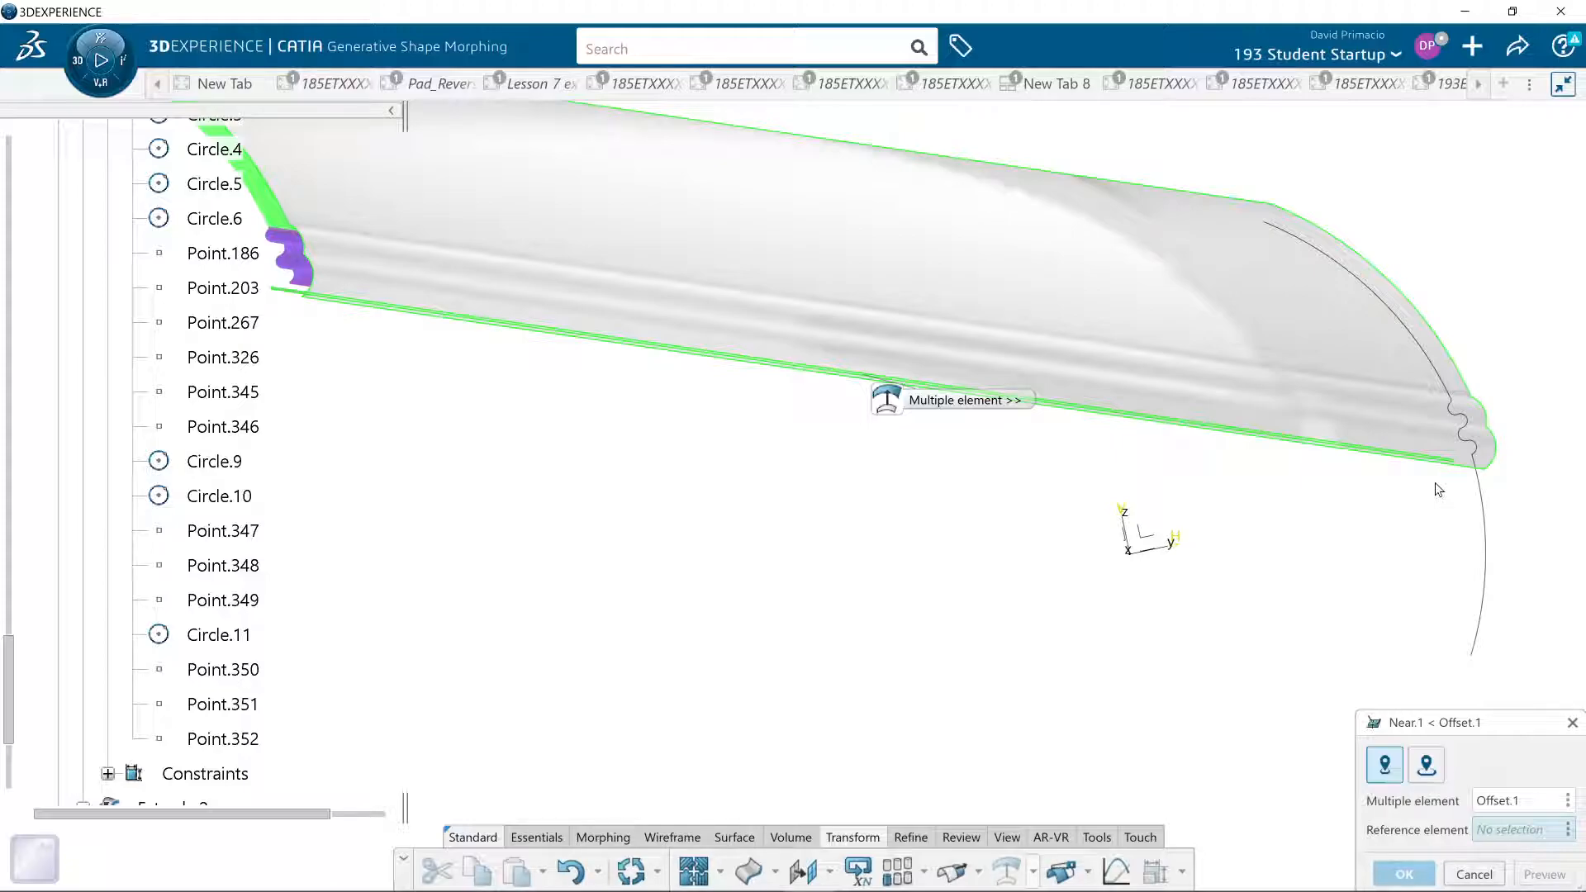
middle_drag(1232, 526, 1198, 531)
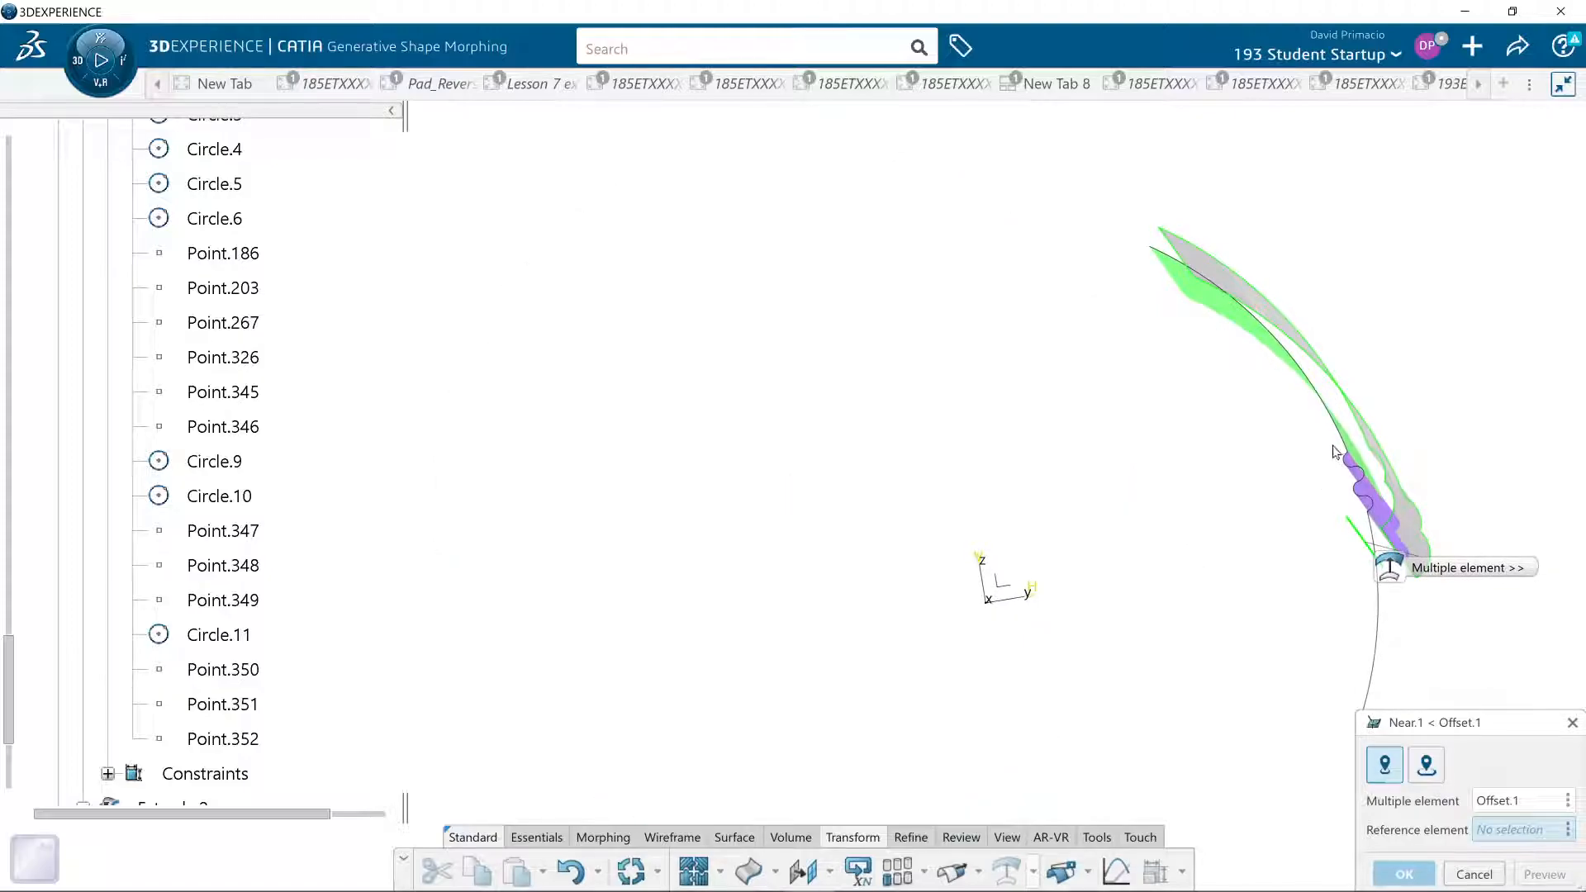
middle_drag(1423, 620, 1321, 601)
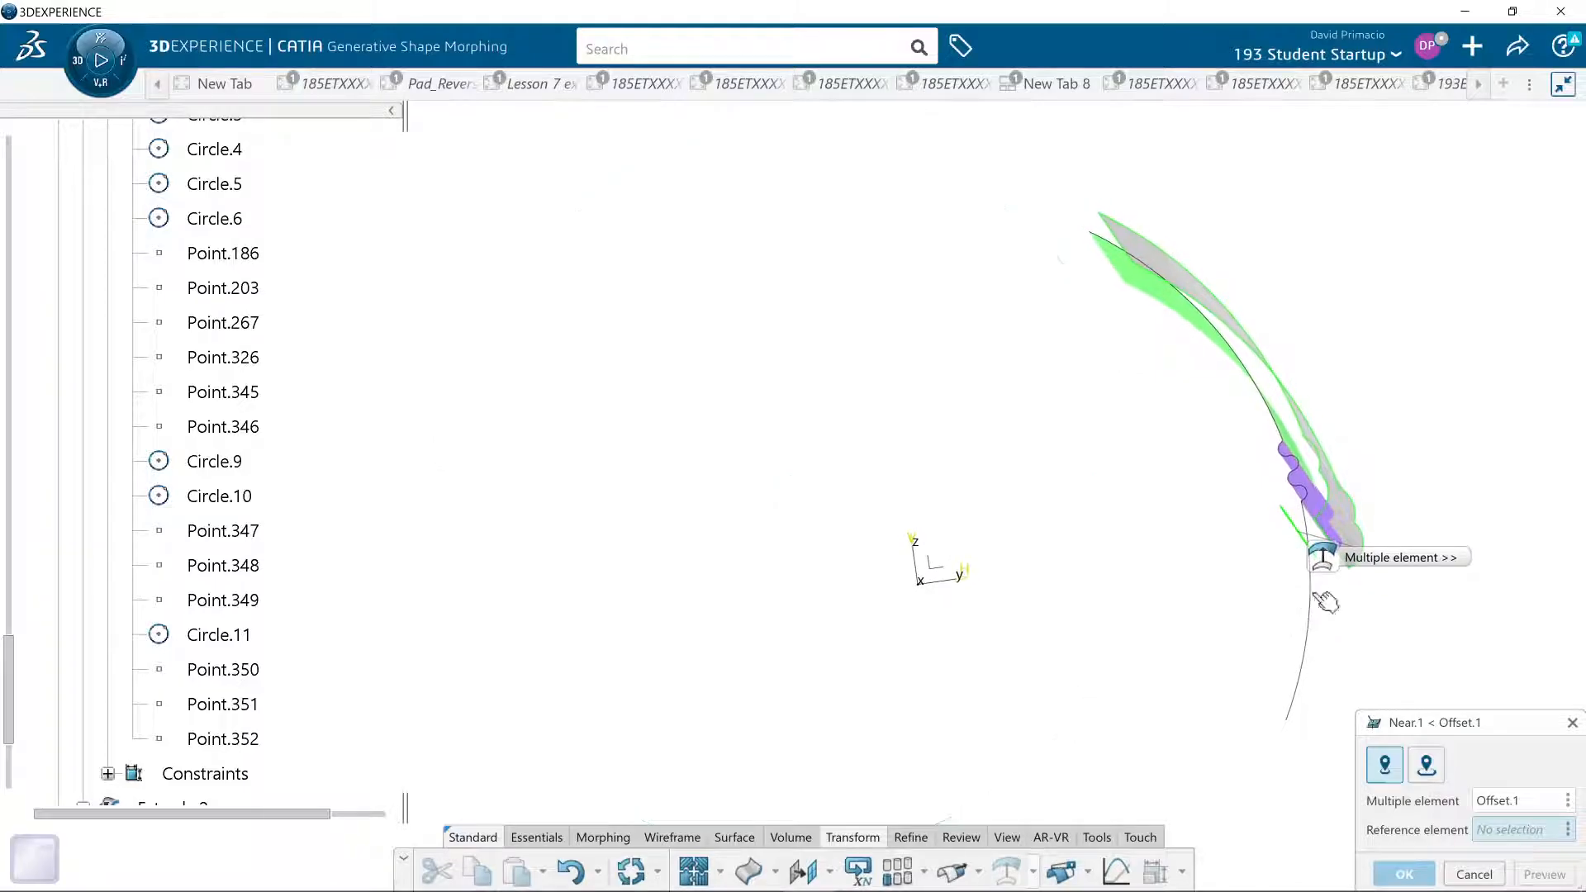
middle_drag(1322, 665, 1178, 632)
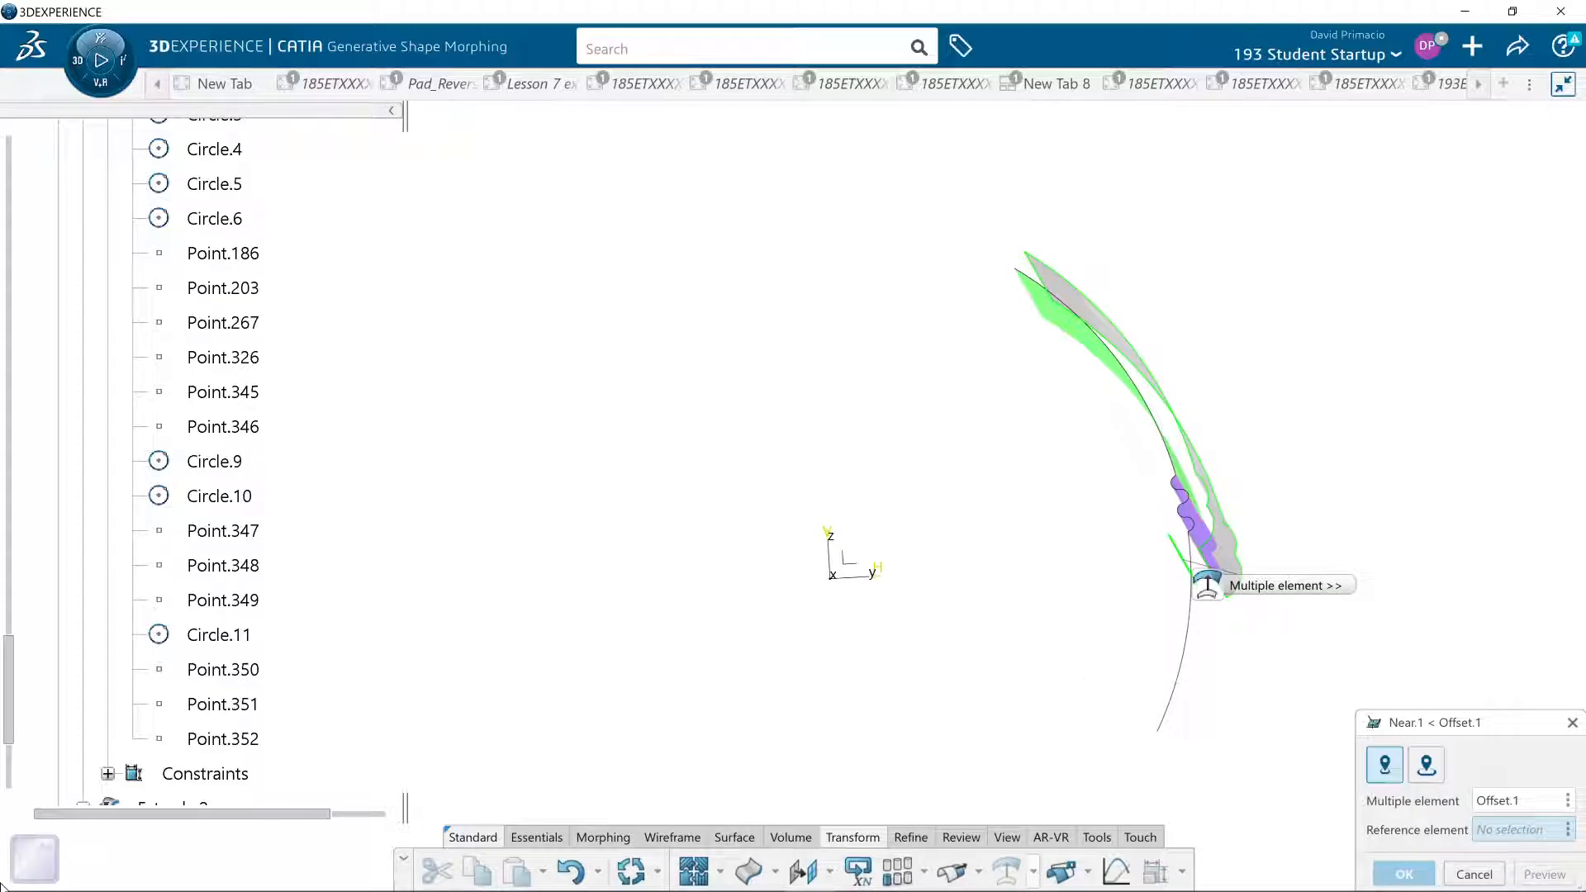
click(1474, 873)
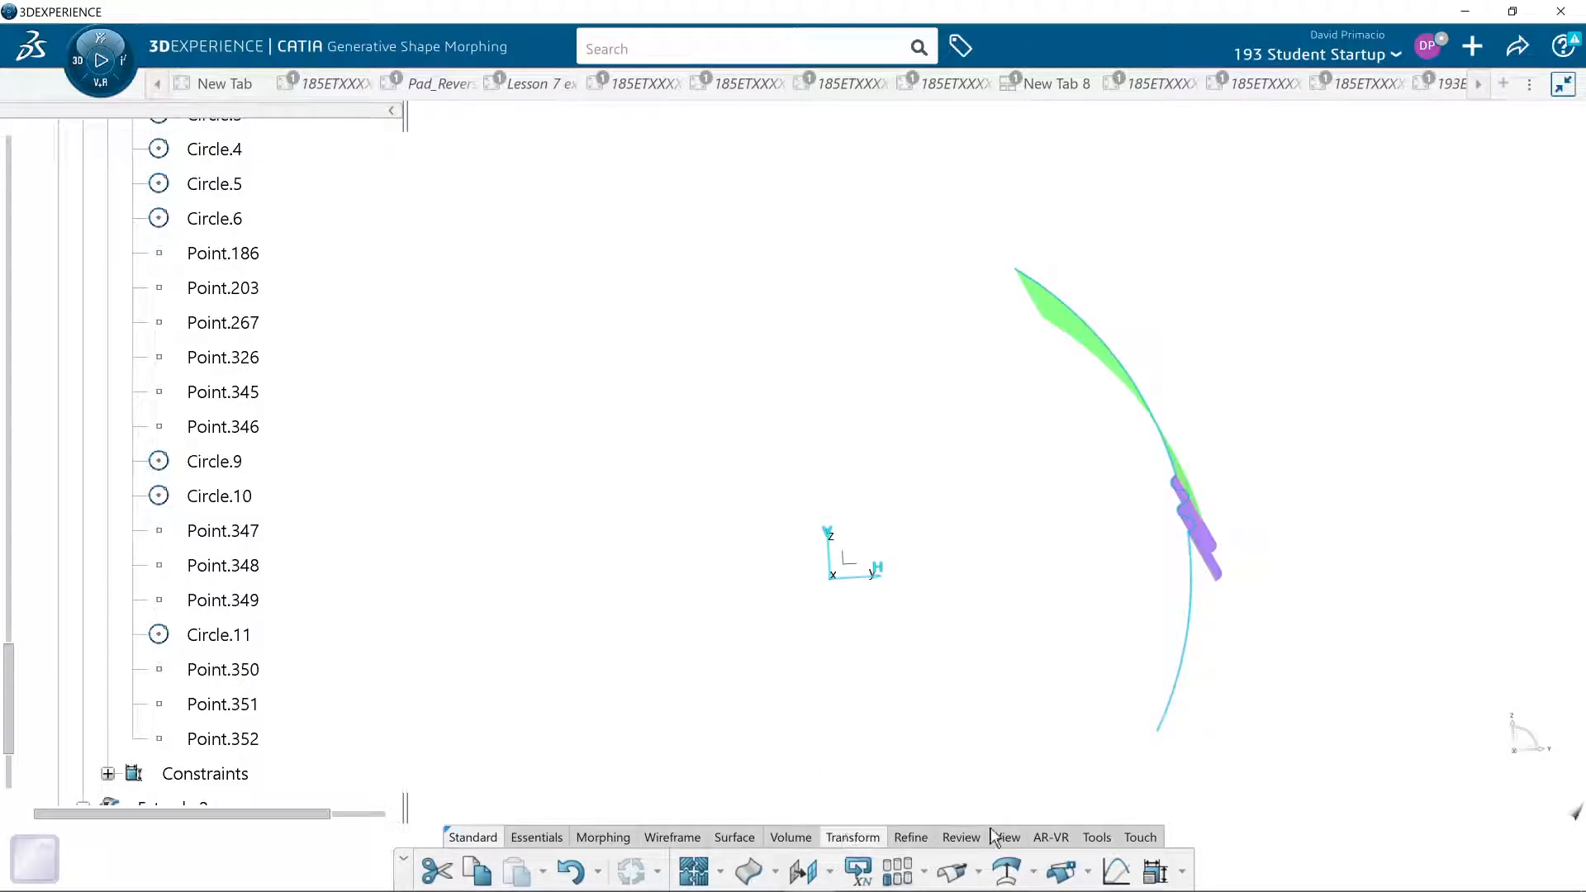
- Set an isometric view and examine the waves of the purple strip close up, including where they meet the lower arc
click(999, 836)
click(954, 874)
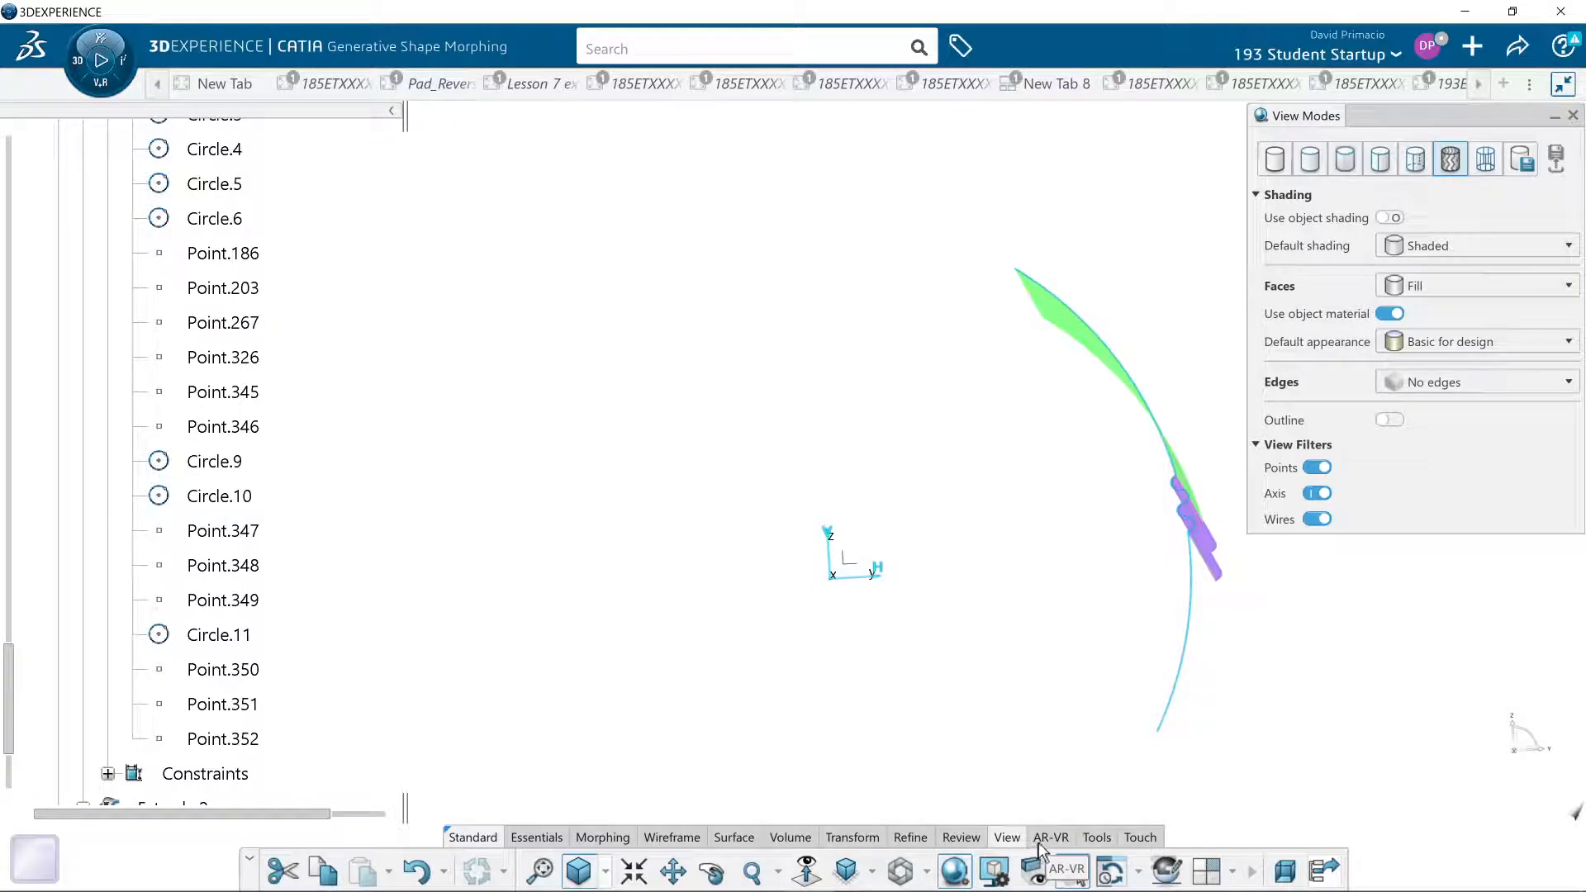
click(851, 867)
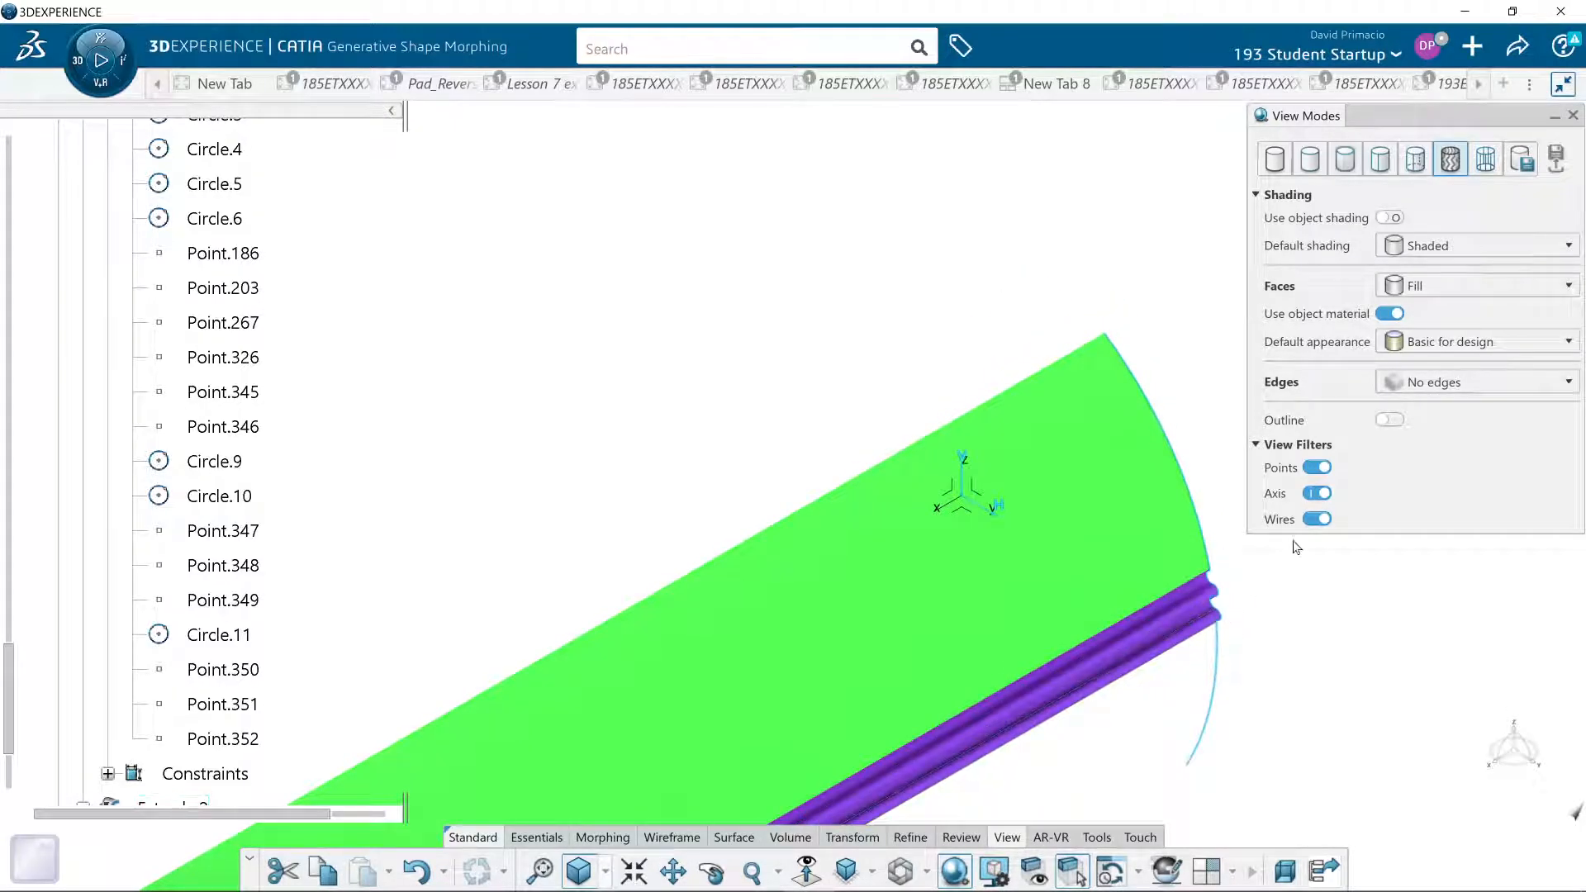
click(1572, 117)
middle_drag(1223, 471, 1164, 156)
middle_drag(1435, 566, 766, 418)
middle_drag(1289, 640, 1270, 483)
middle_drag(1169, 472, 1171, 436)
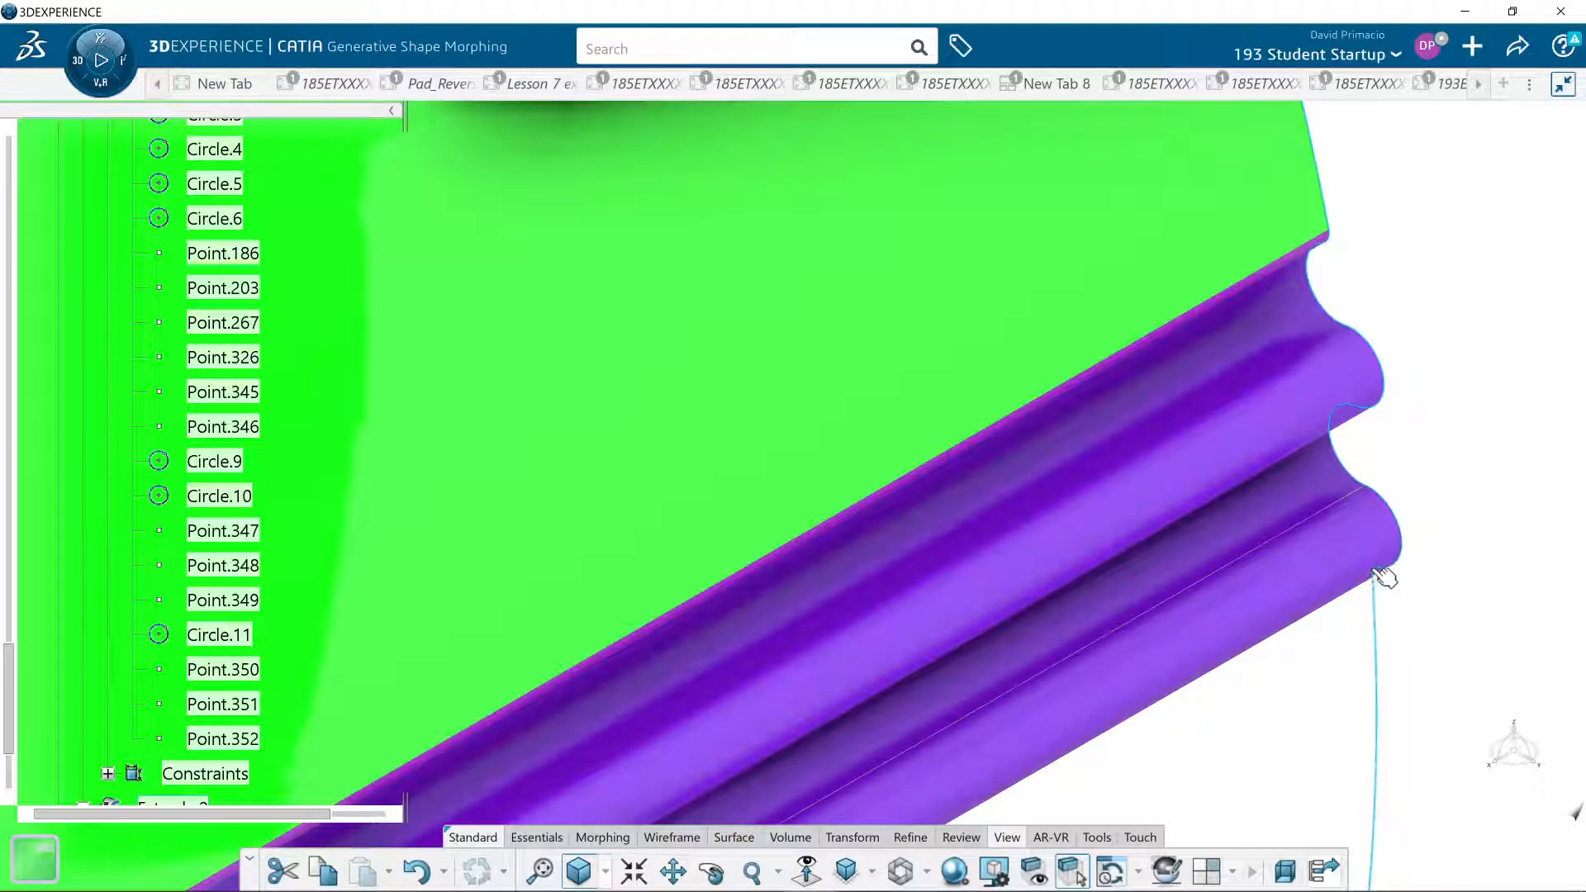
middle_drag(1379, 571, 1314, 505)
mouse_move(1468, 492)
middle_down()
mouse_move(1441, 482)
mouse_move(1429, 443)
mouse_move(1544, 442)
mouse_move(625, 609)
middle_up()
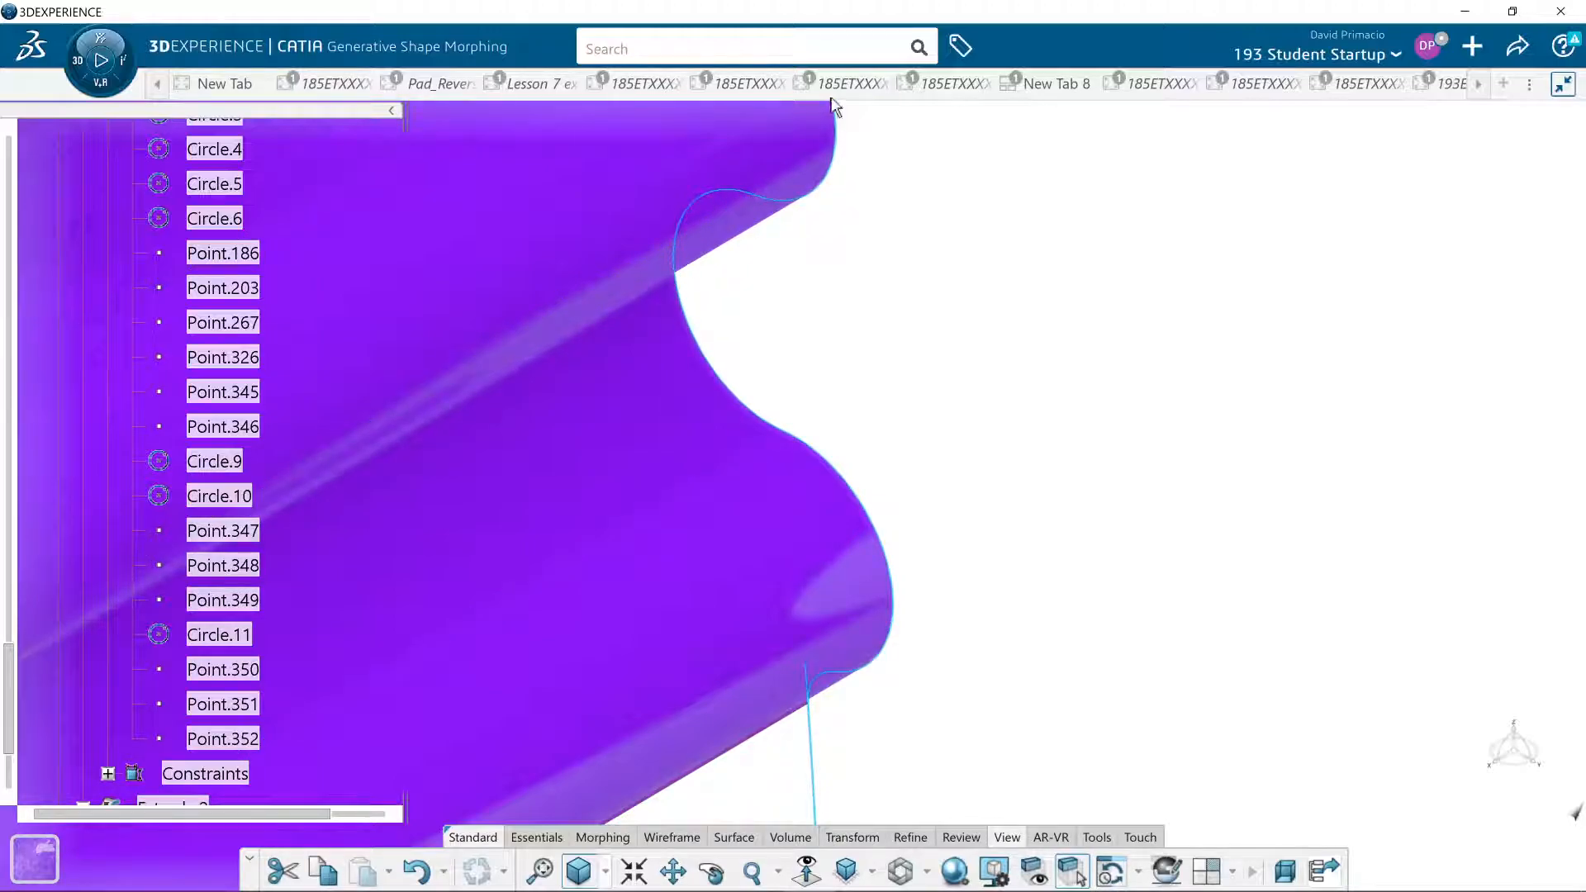
ctrl+middle_drag(974, 363, 1173, 549)
middle_drag(772, 471, 1118, 390)
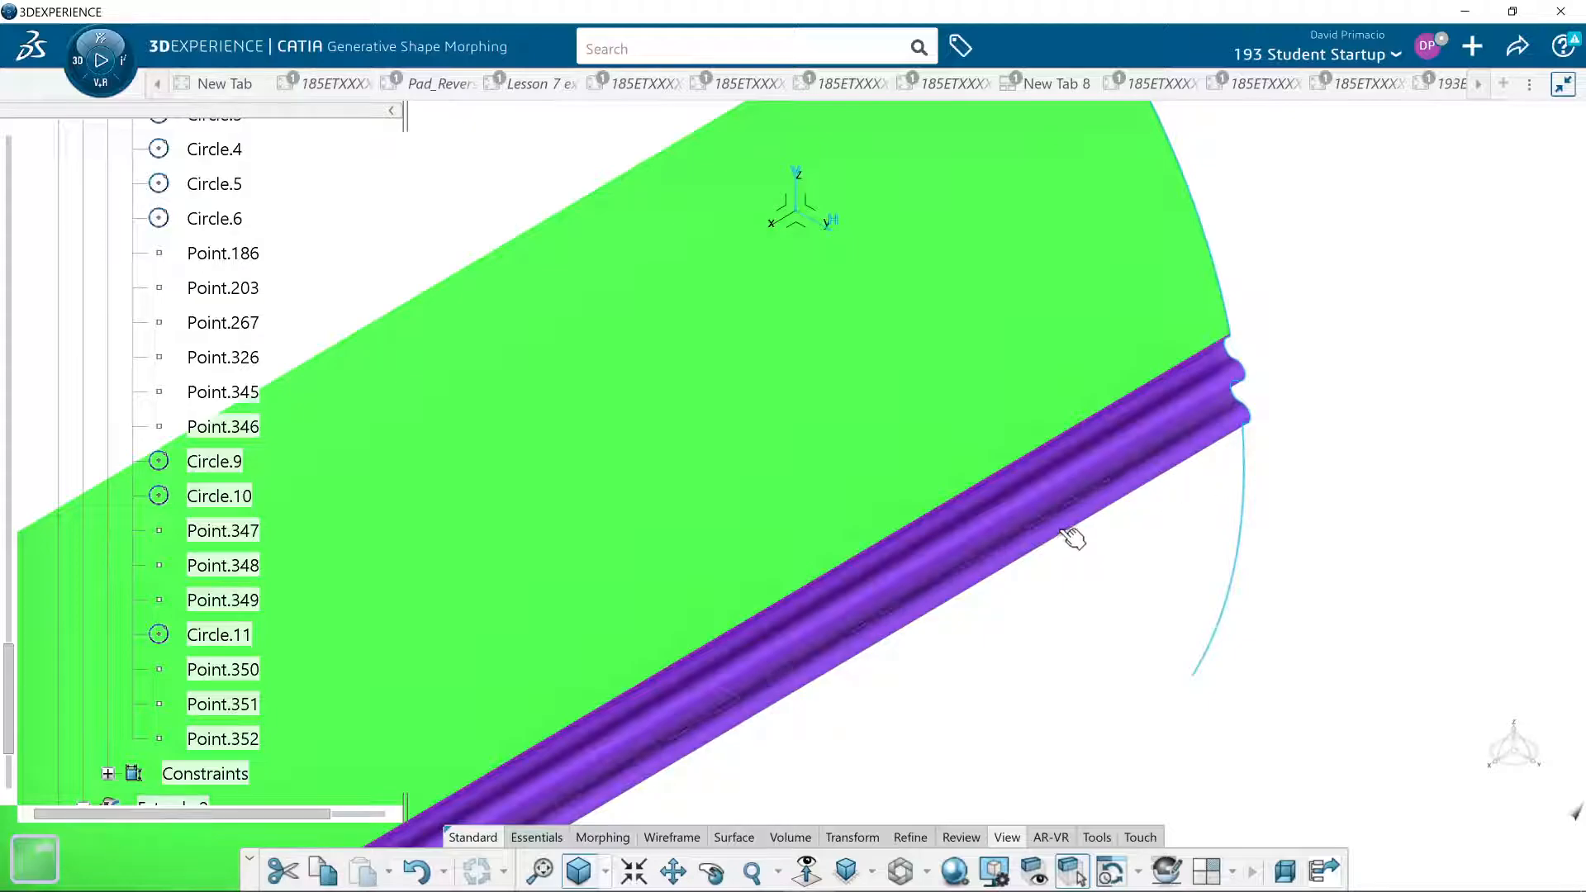
- Switch to the Surface Analysis assignment in the browser, read the N/C Surfaces rules on radii, adjacency and tangency, and return to CATIA
key(alt+Tab)
key(alt+Tab)
key(alt+Tab)
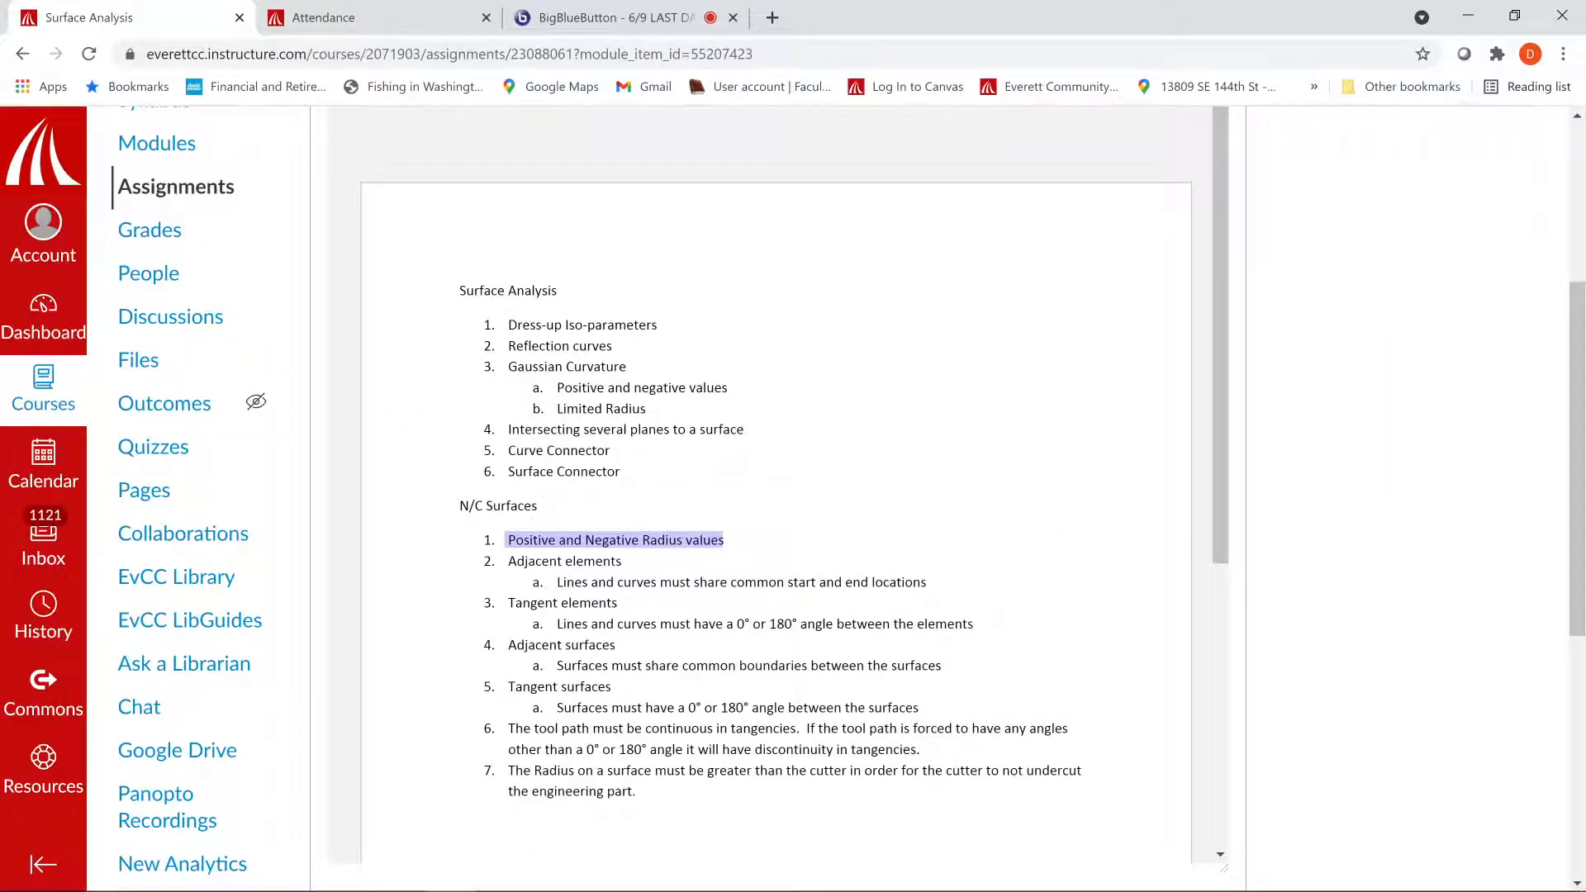
click(615, 541)
drag(723, 541, 505, 541)
scroll(564, 545, down, 3)
click(648, 543)
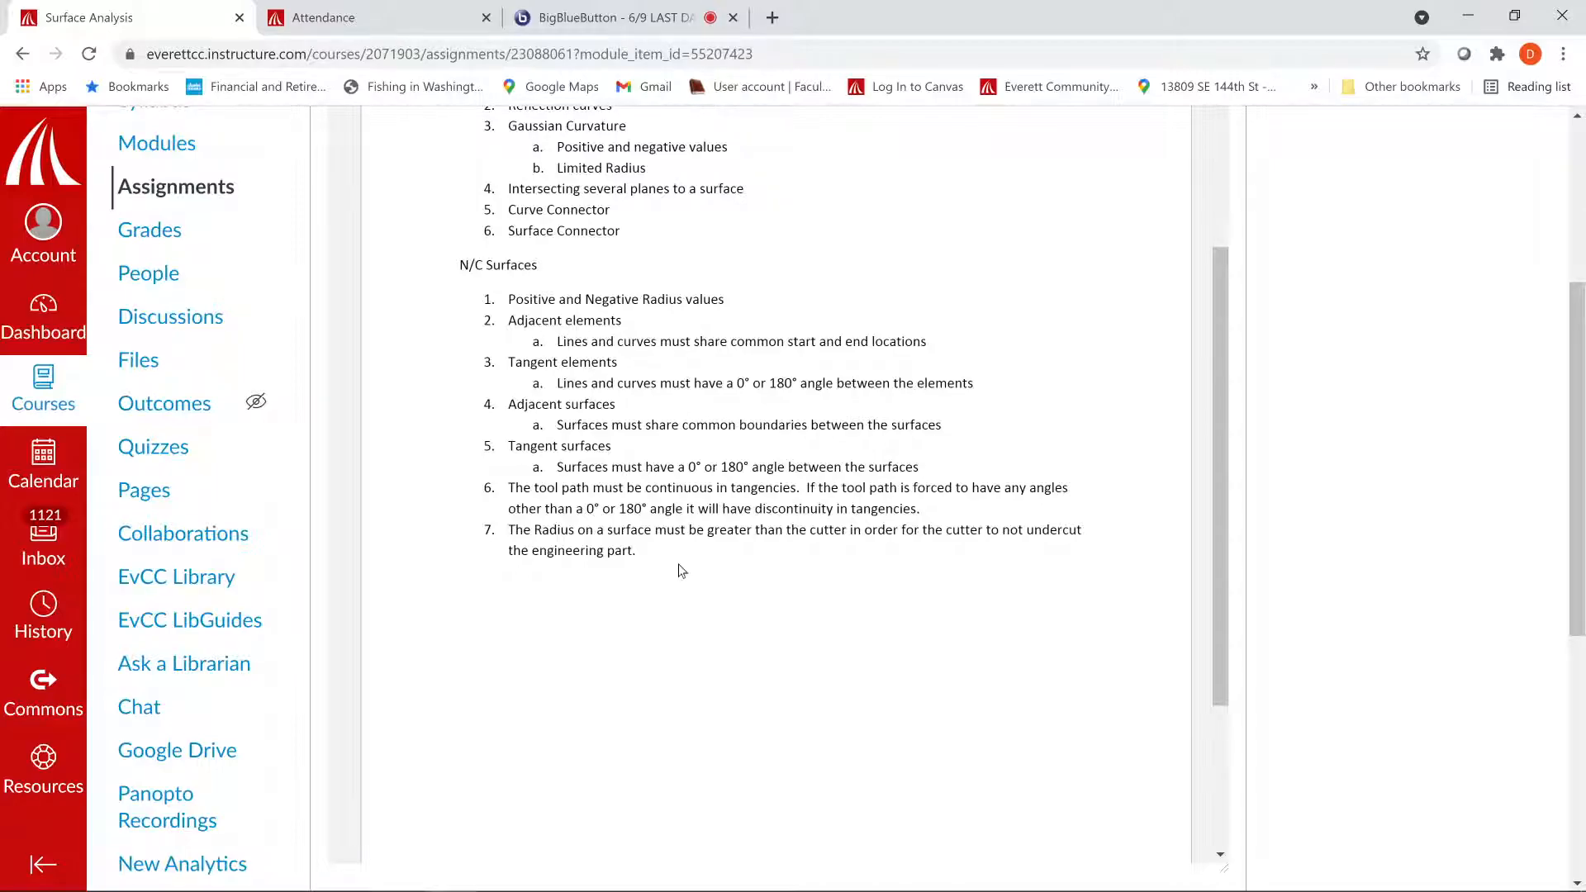
key(alt+Tab)
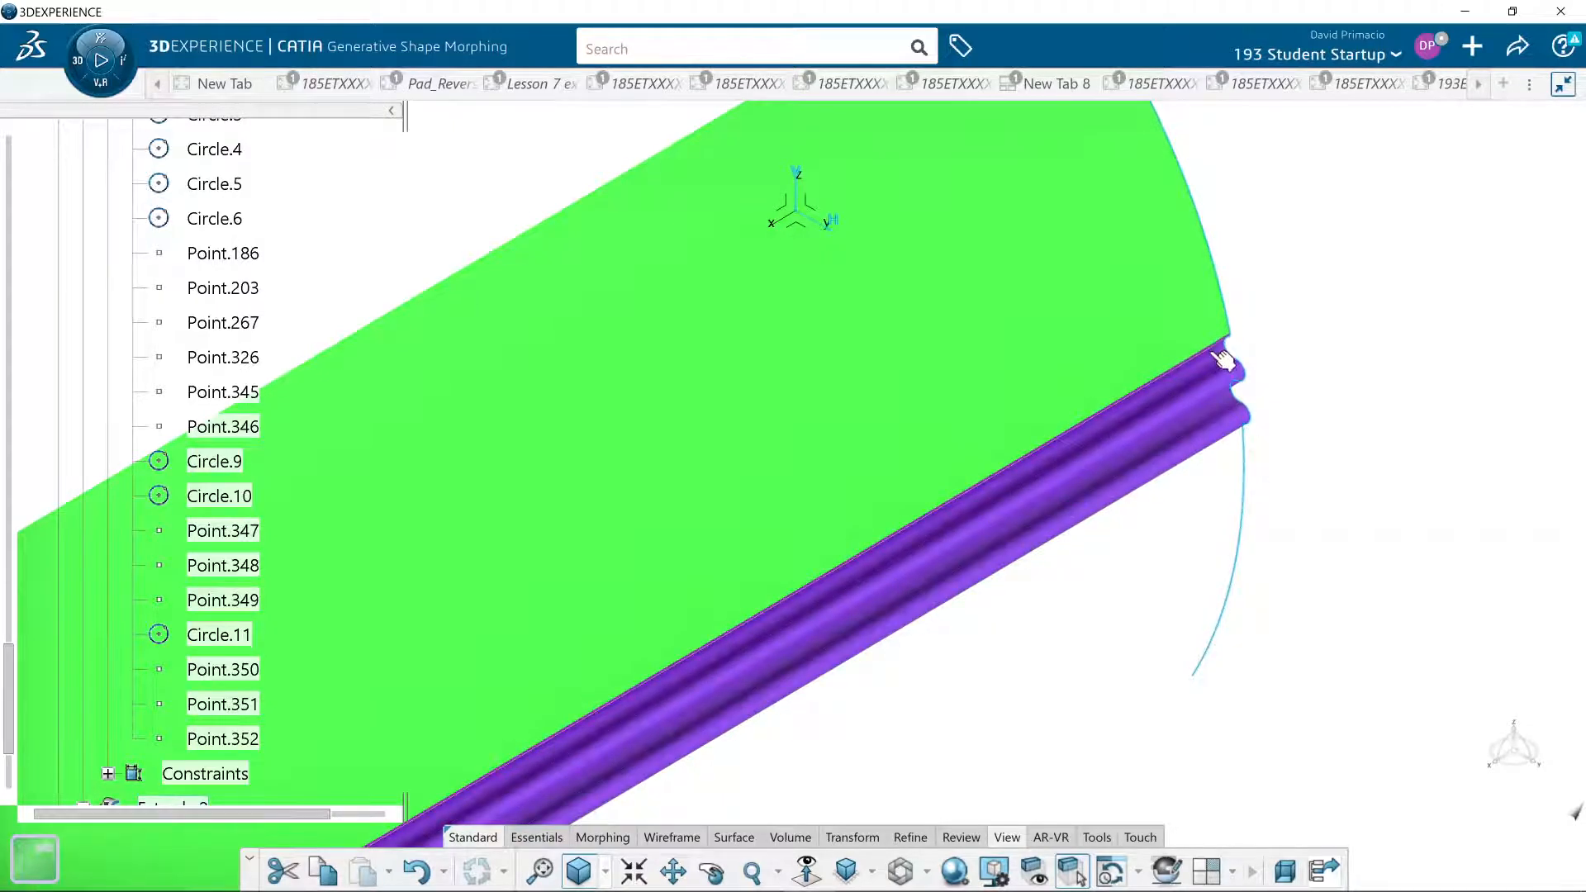
- Open Sketch.1 for editing, quick-trim the arc end that overhangs the lowest R 0.03 corner, and leave the sketch with Extrude.2 unrepaired
middle_drag(1090, 578, 1074, 661)
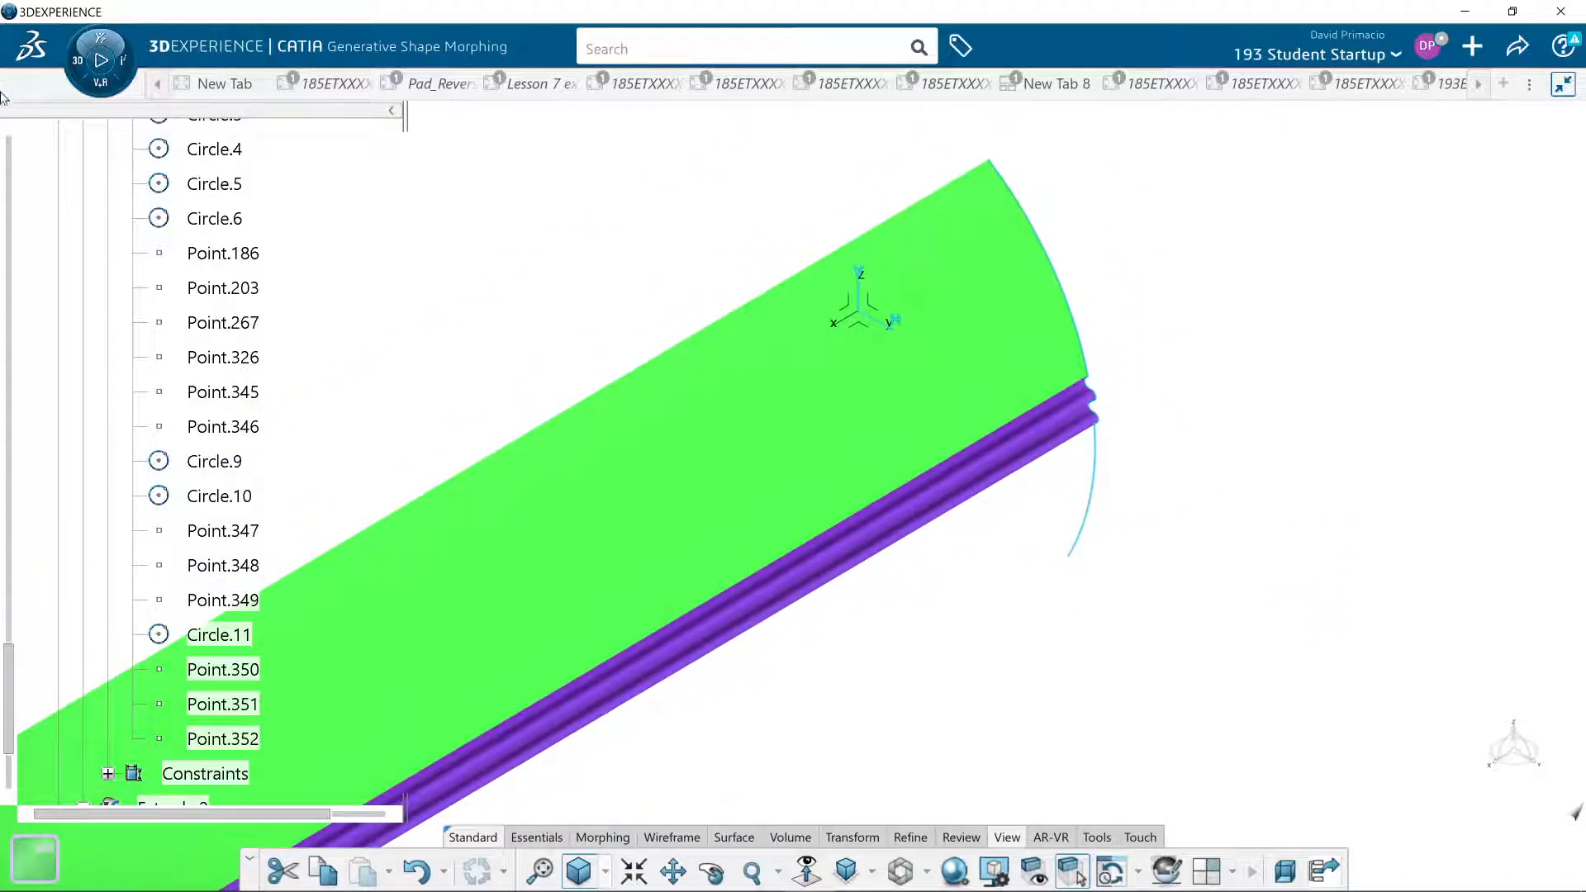
click(7, 160)
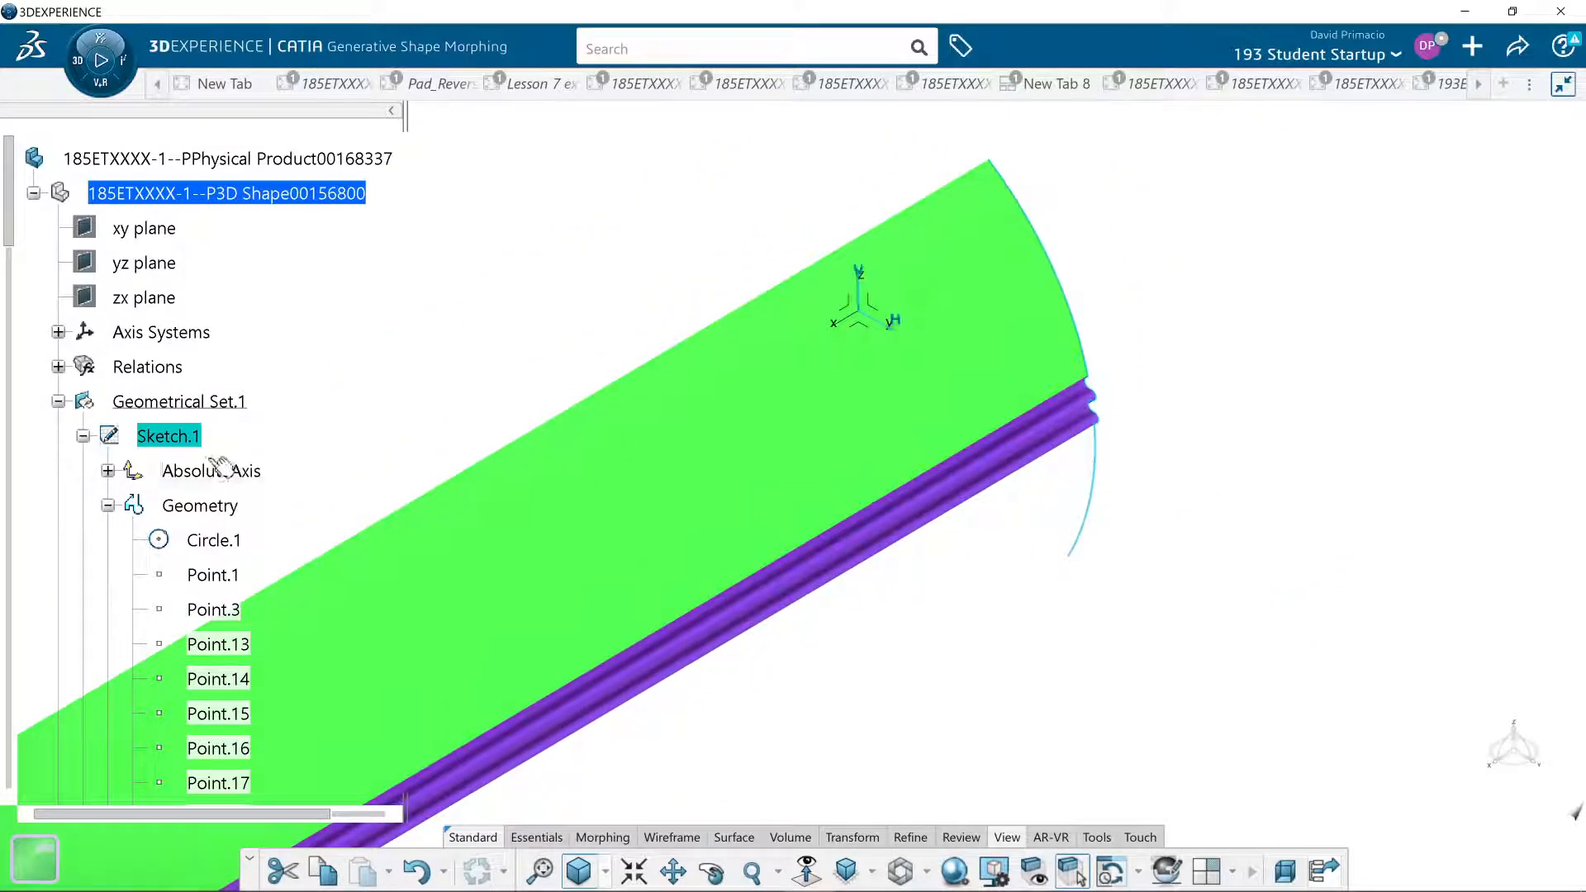
double_click(182, 446)
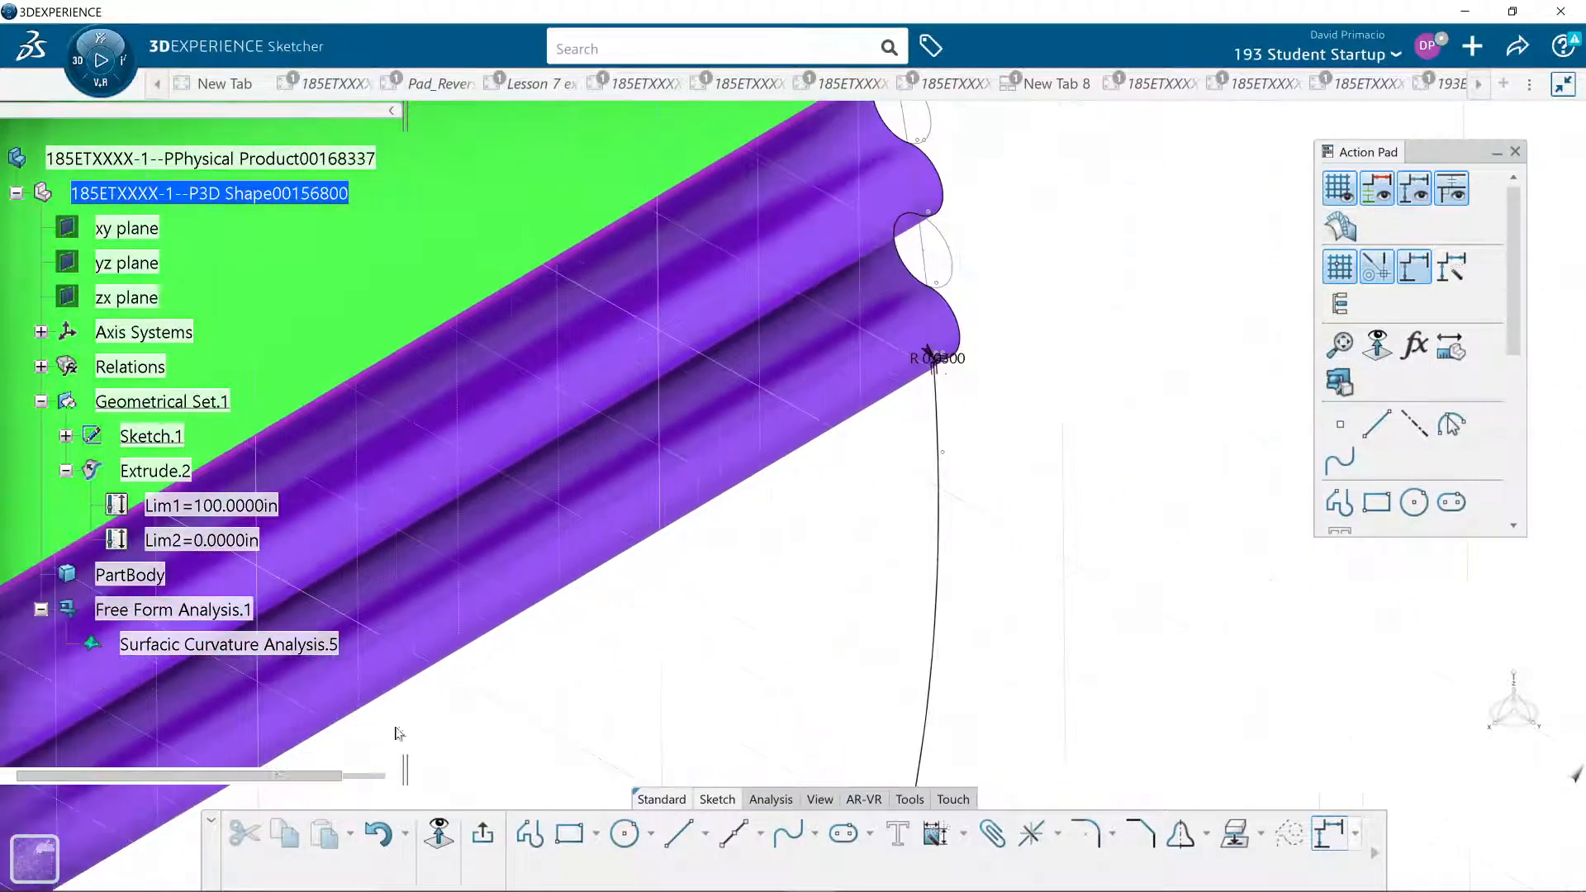
middle_drag(673, 630, 512, 685)
mouse_move(684, 570)
middle_down()
mouse_move(818, 558)
mouse_move(799, 521)
mouse_move(813, 452)
middle_up()
middle_drag(640, 388, 851, 448)
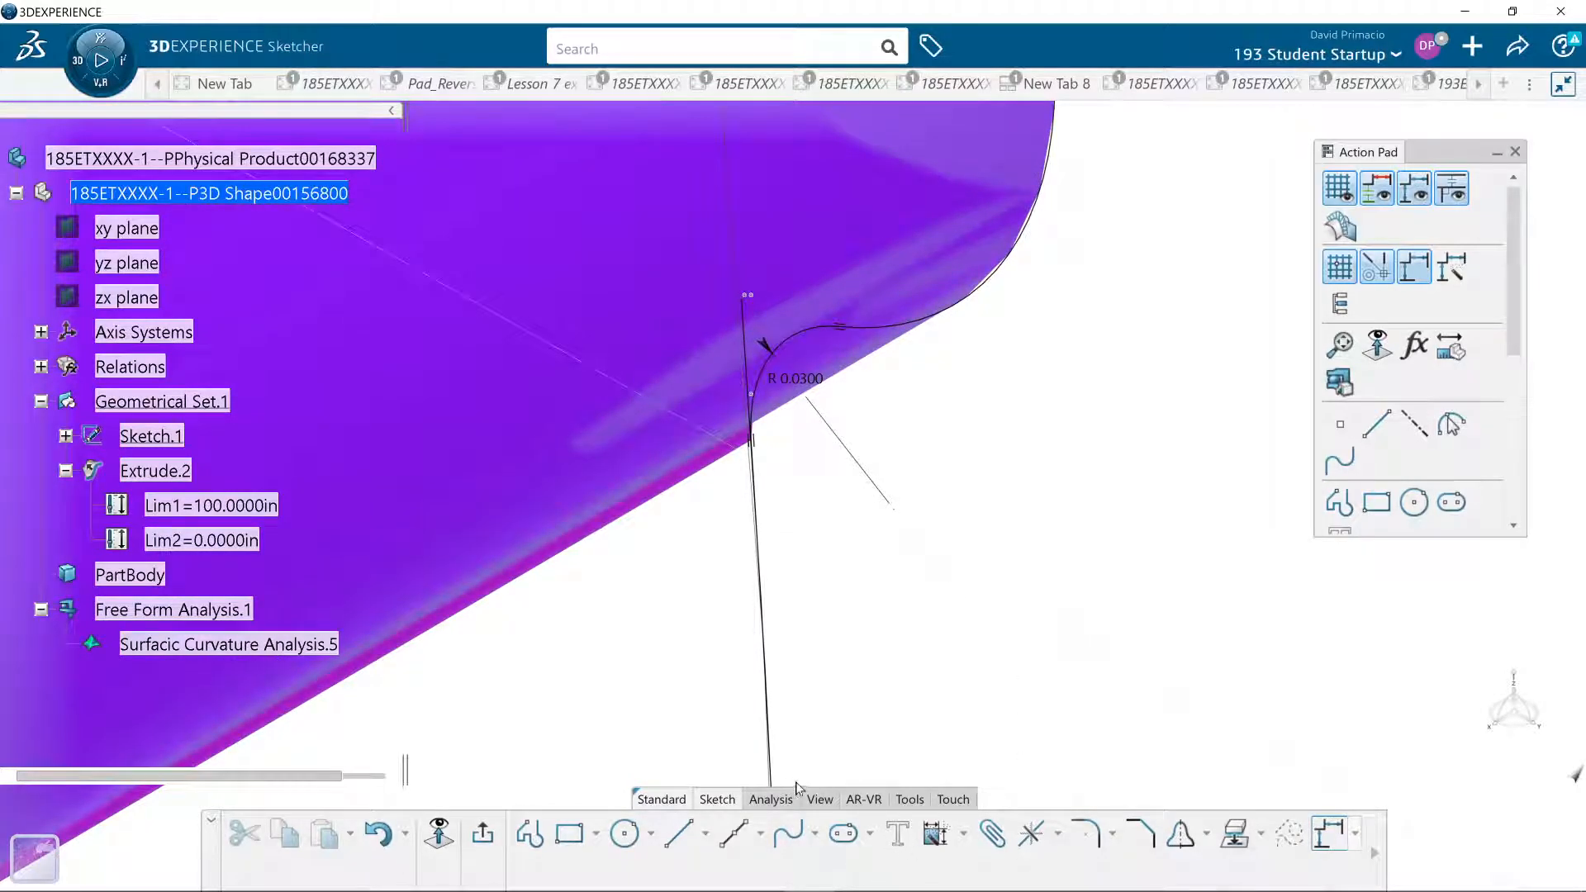
click(1057, 832)
click(1061, 717)
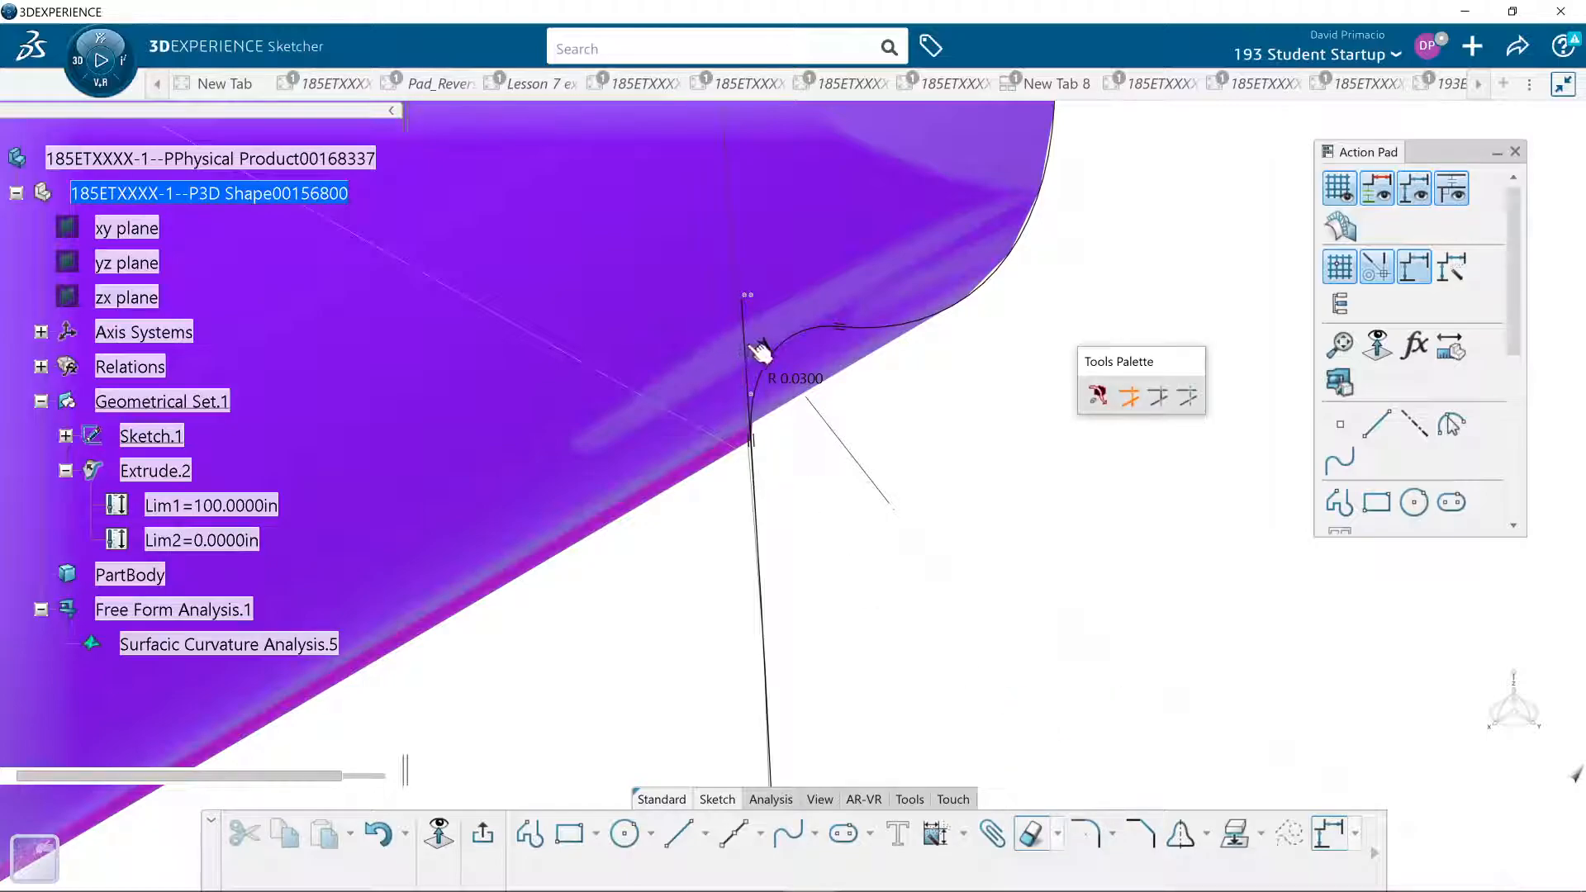
click(749, 344)
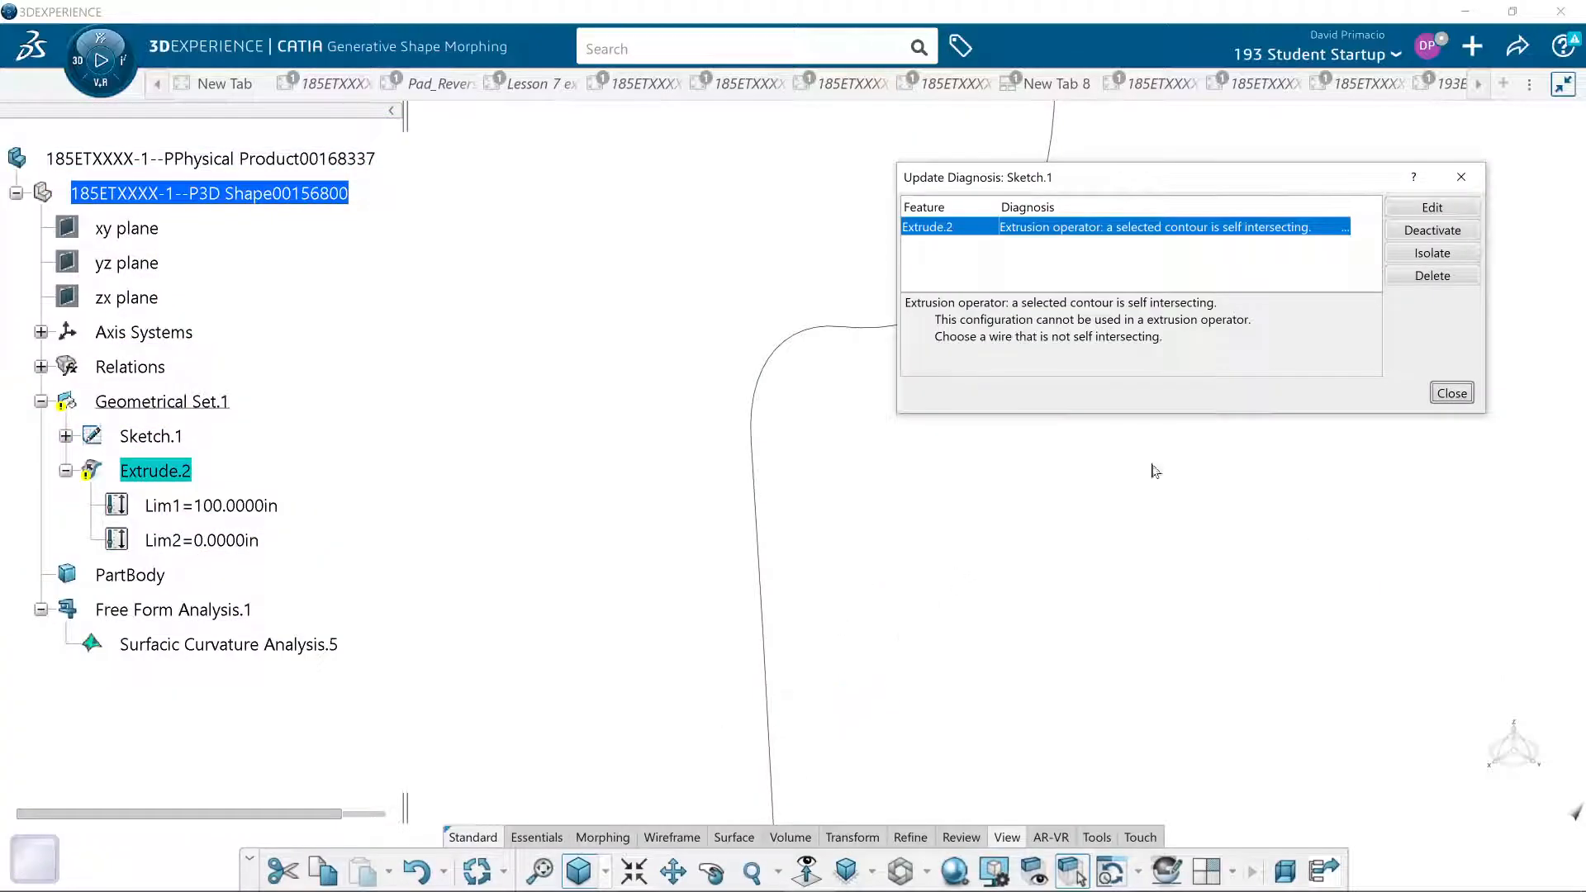
click(1451, 393)
- Examine the trimmed sketch profile, checking the transitions between the small waves and the two large arcs
mouse_move(842, 517)
middle_down()
mouse_move(865, 618)
mouse_move(858, 743)
middle_up()
mouse_move(626, 630)
middle_down()
mouse_move(630, 676)
mouse_move(636, 658)
middle_up()
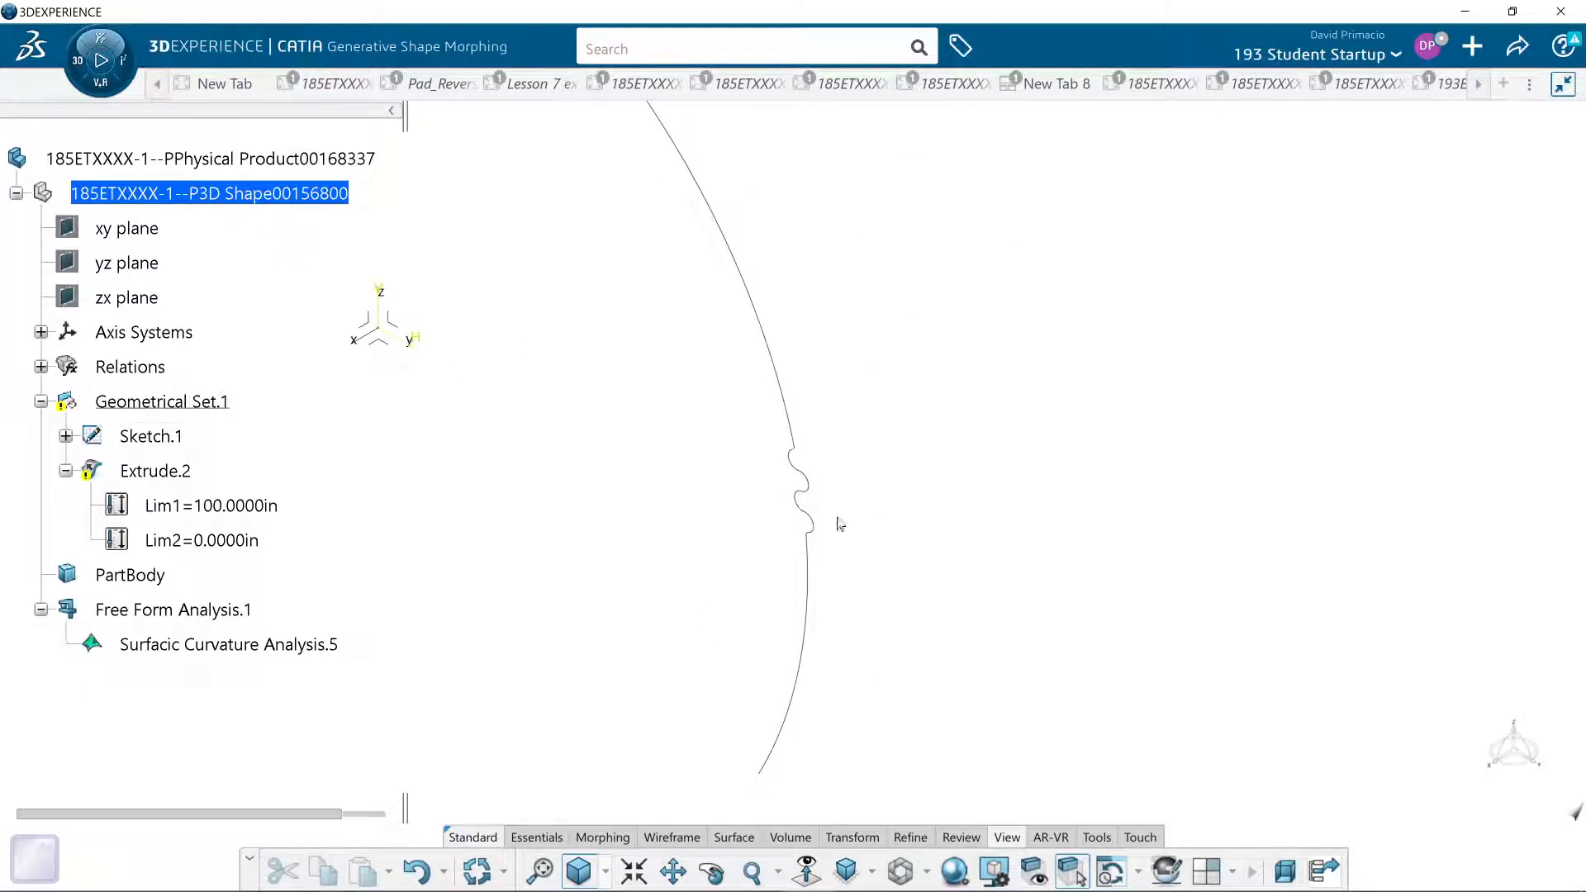
ctrl+middle_drag(770, 610, 771, 467)
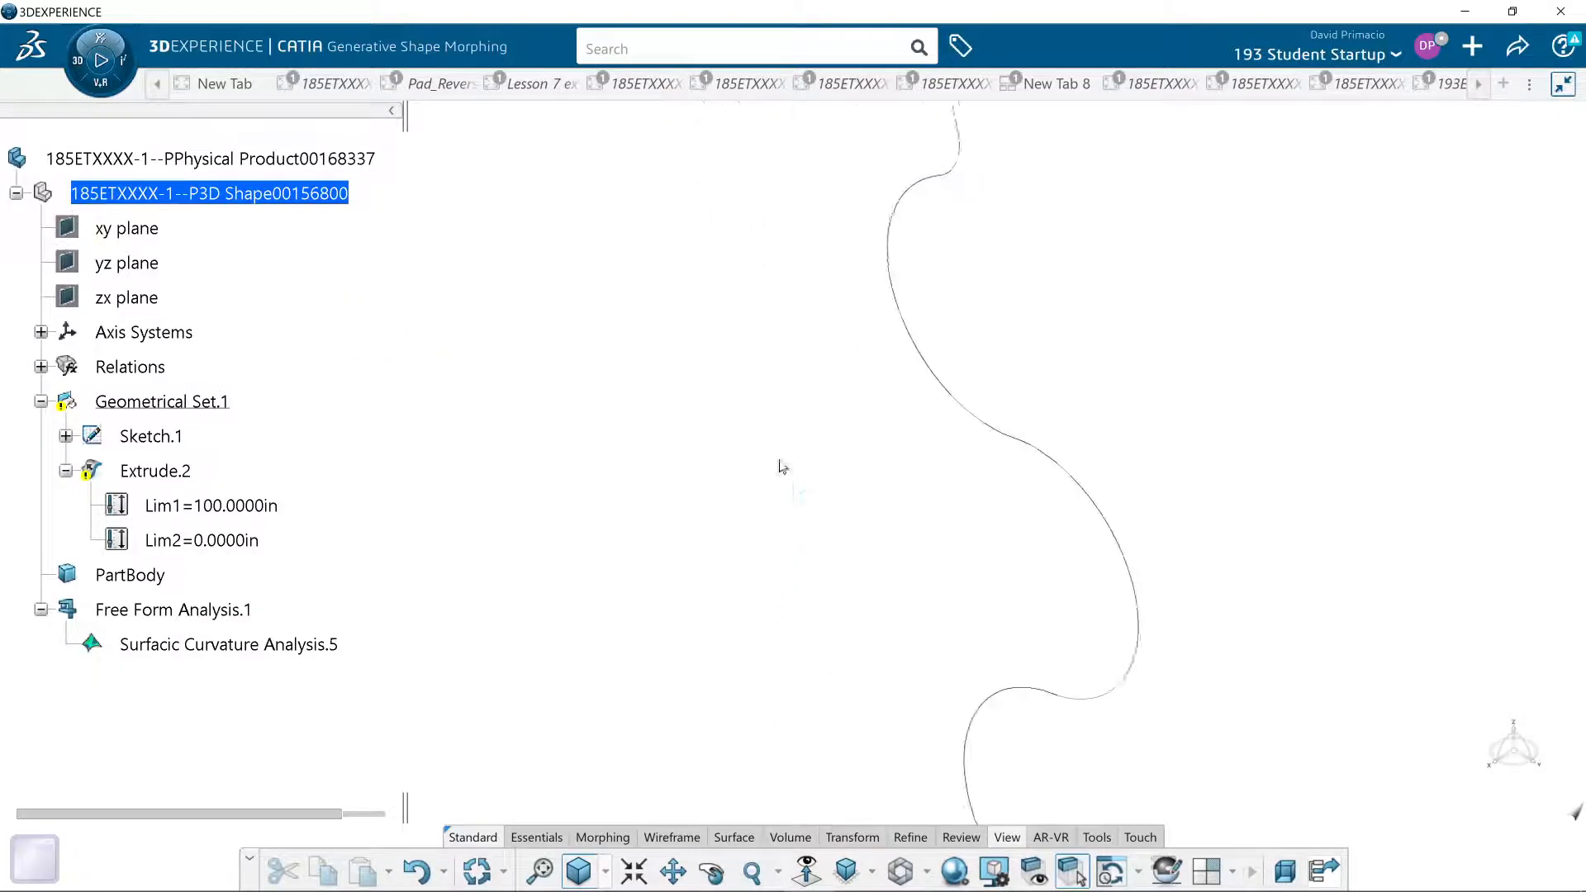
ctrl+middle_drag(625, 427, 598, 579)
middle_drag(630, 526, 636, 565)
ctrl+middle_drag(636, 564, 796, 483)
ctrl+middle_drag(797, 483, 803, 422)
middle_drag(1087, 386, 856, 484)
ctrl+middle_drag(855, 485, 874, 423)
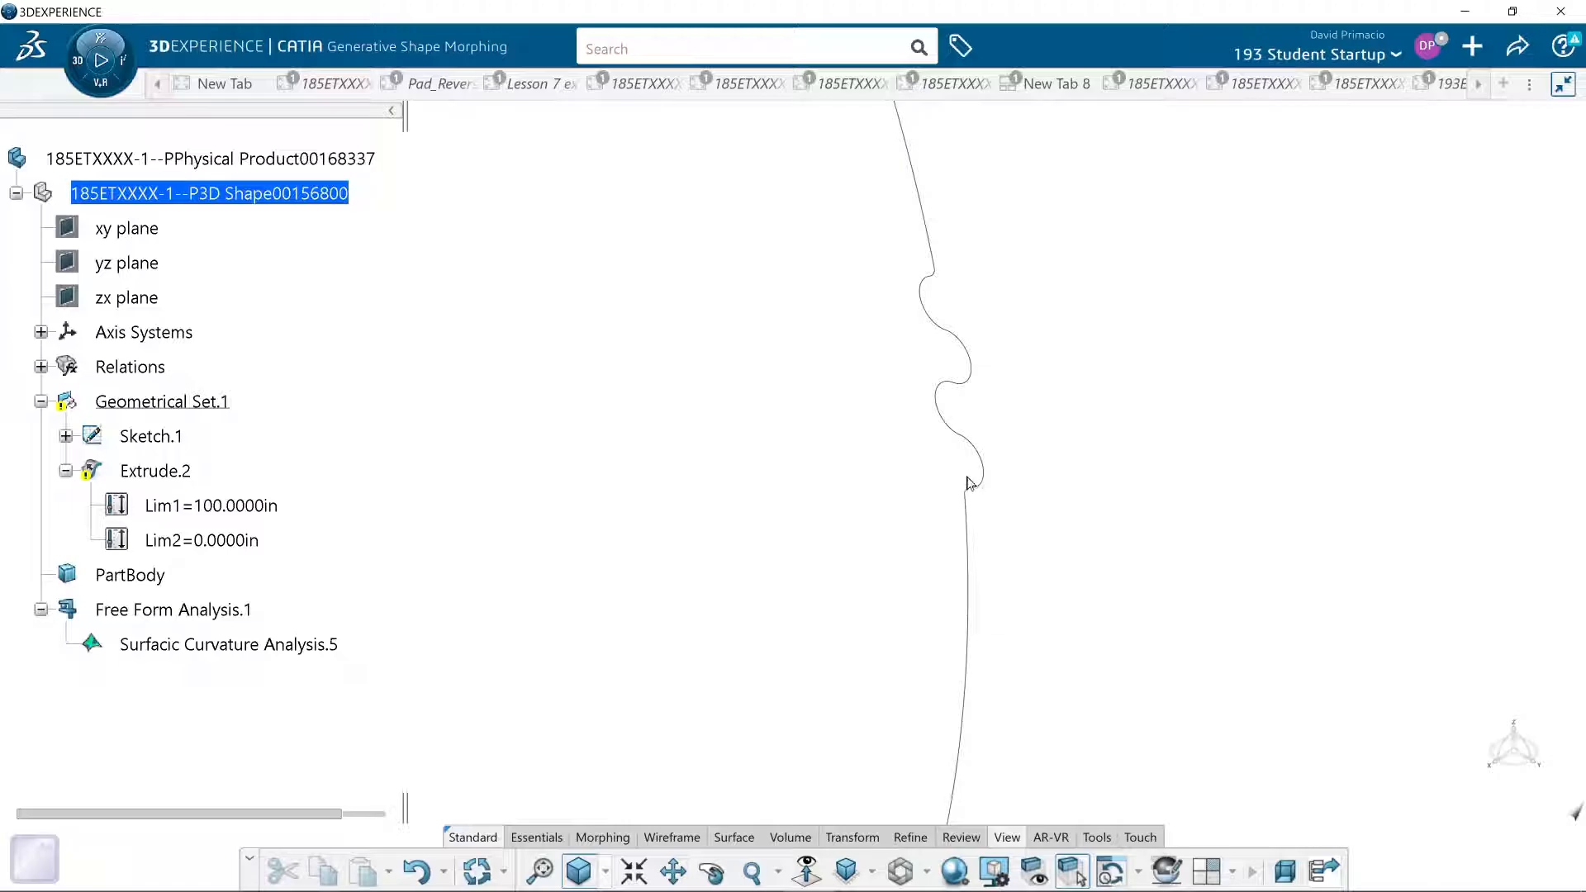
middle_drag(833, 574, 925, 588)
middle_drag(692, 650, 886, 611)
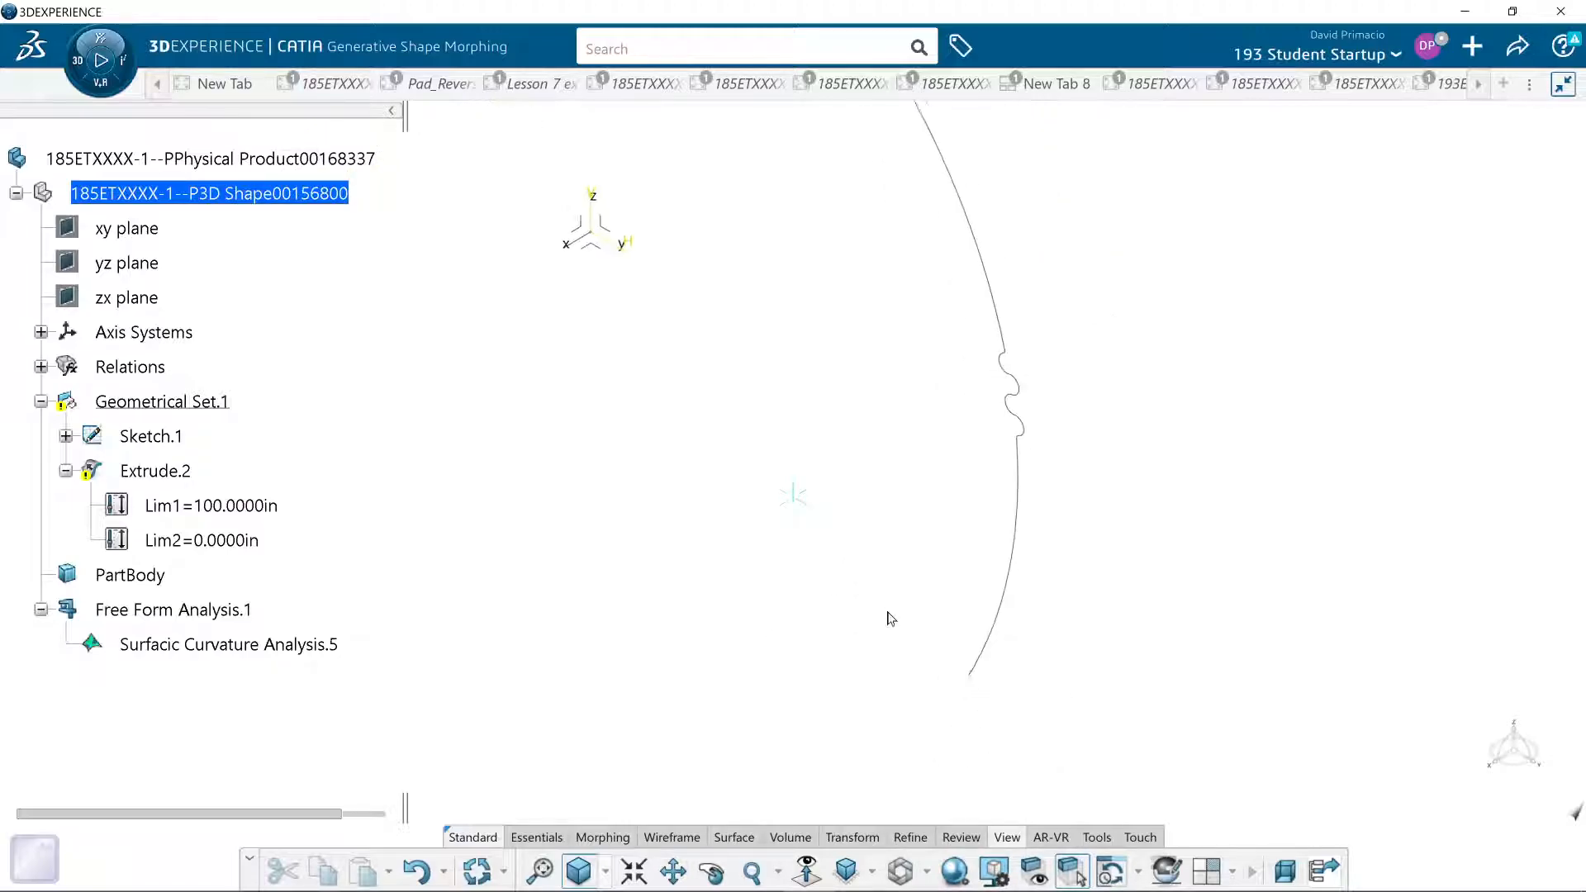
middle_drag(808, 470, 838, 560)
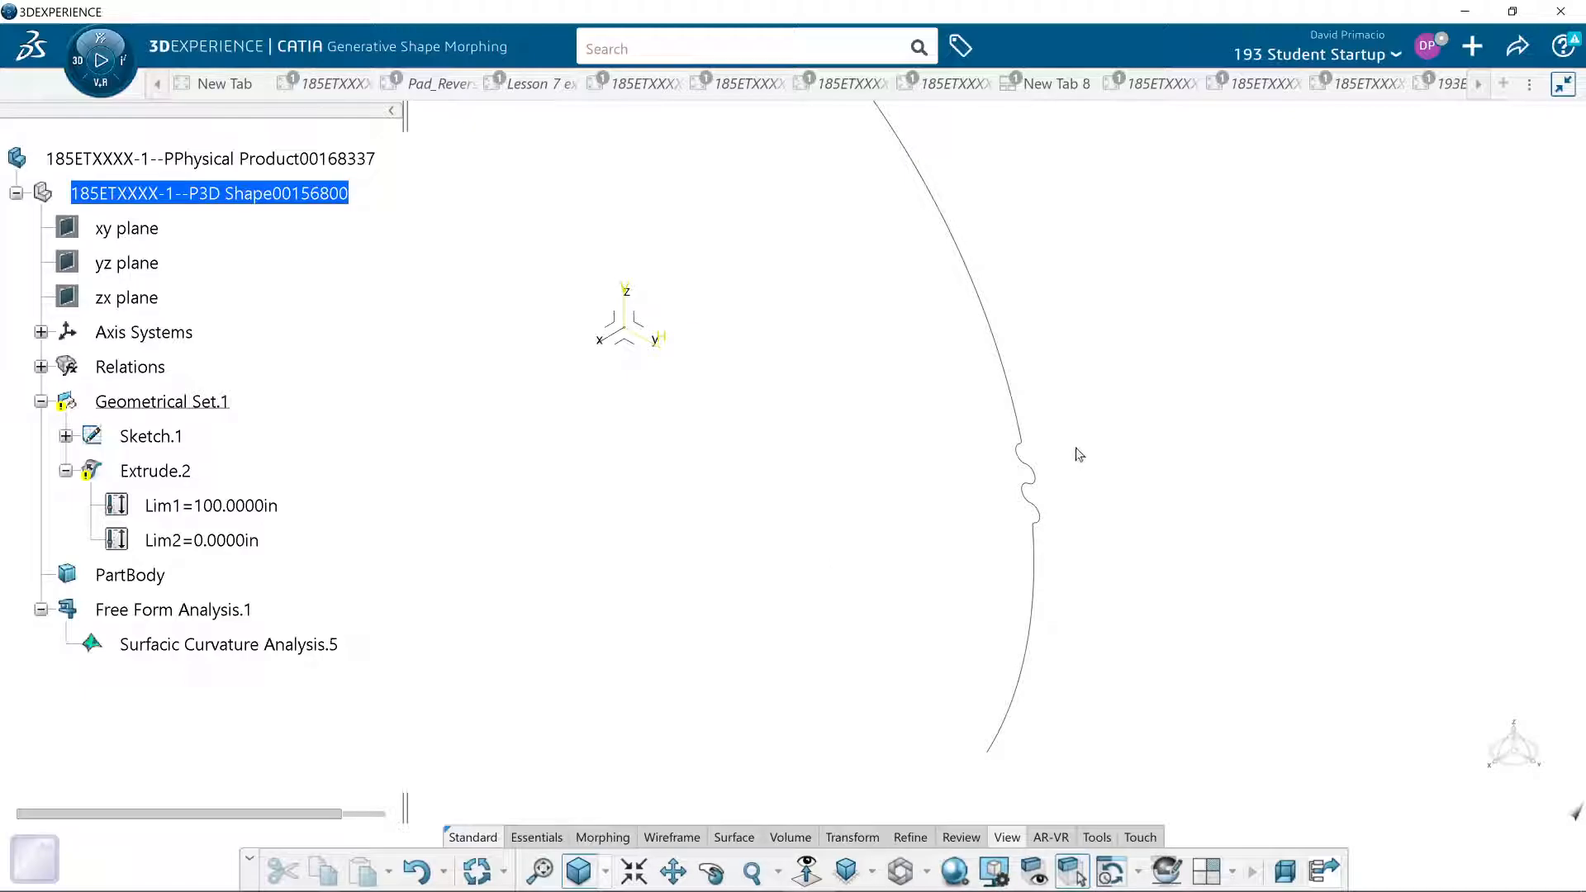
mouse_move(807, 407)
middle_down()
mouse_move(812, 456)
mouse_move(842, 488)
mouse_move(894, 428)
mouse_move(931, 465)
mouse_move(899, 492)
middle_up()
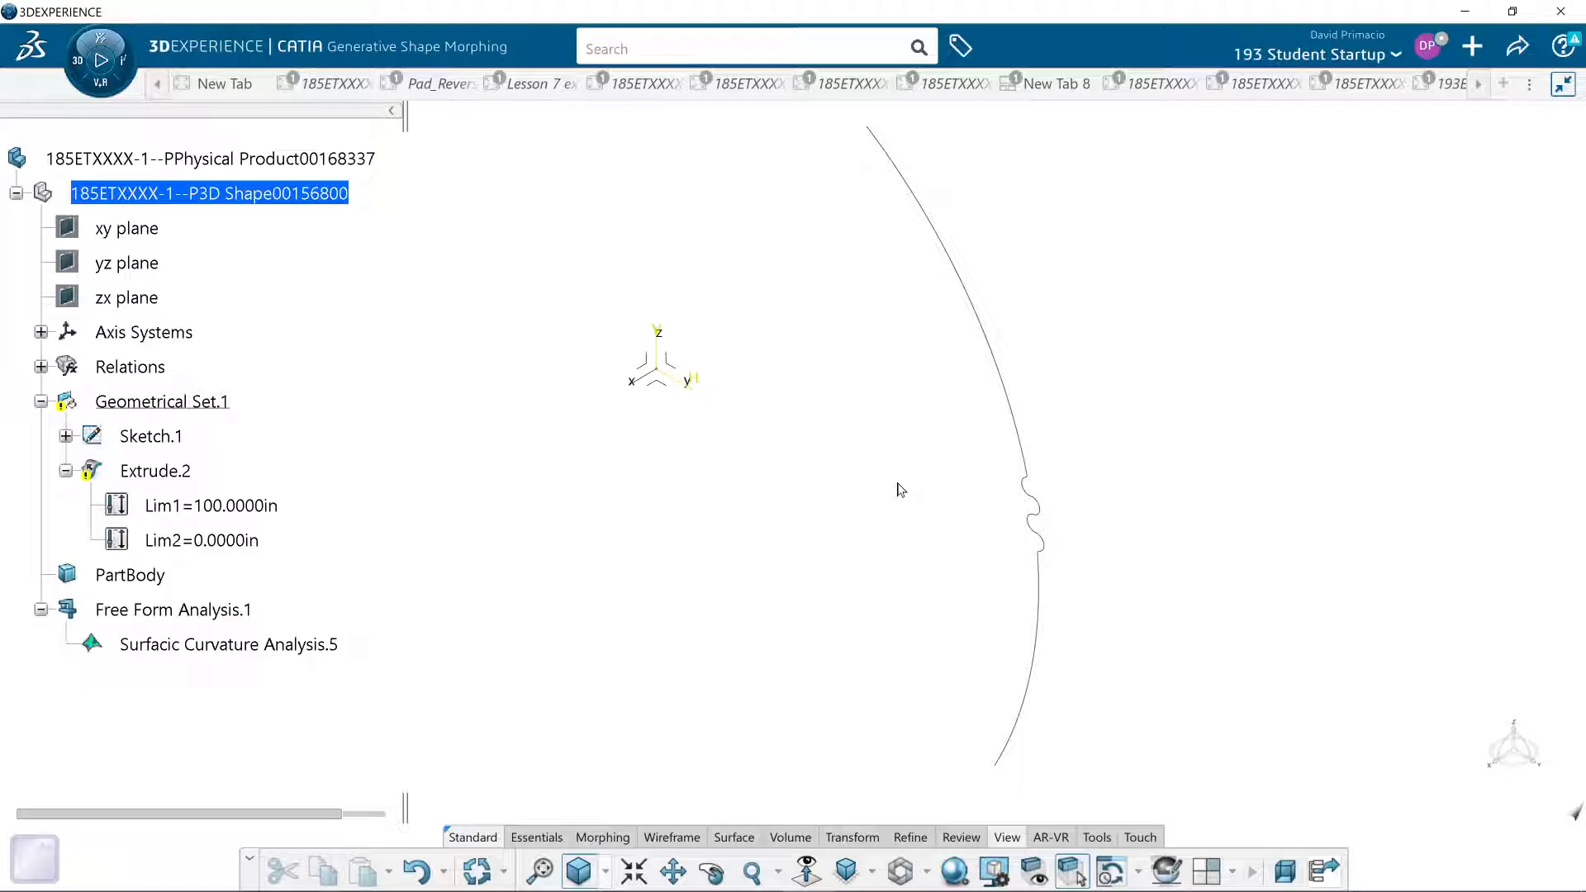
- Start a cylindrical Reflect Line with a 90° angle referenced to the normal, and activate its direction selection
click(671, 837)
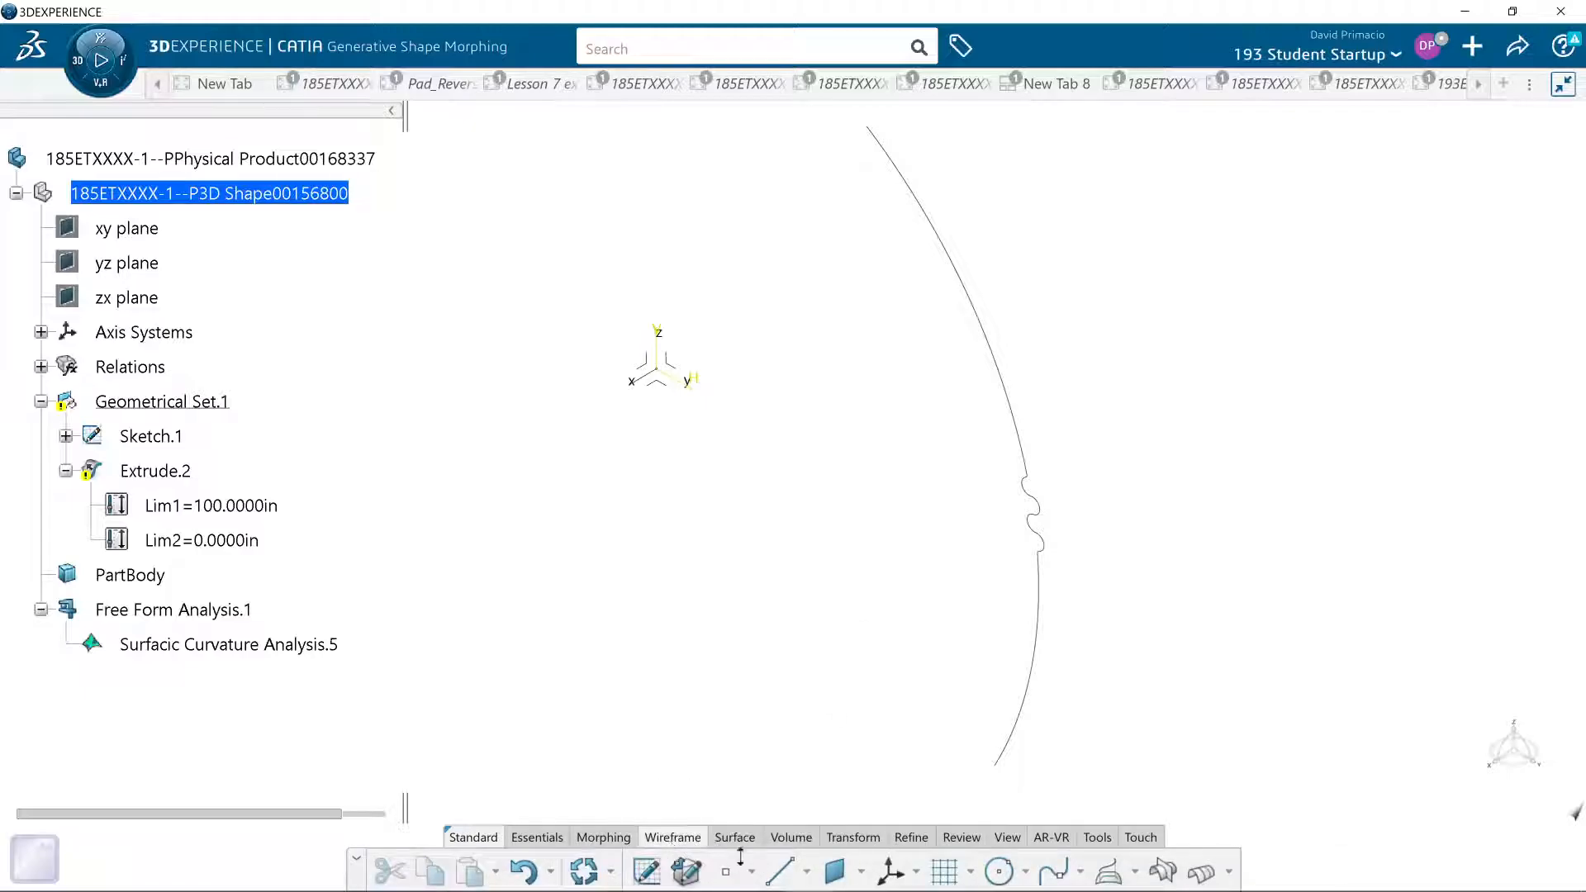
click(1135, 871)
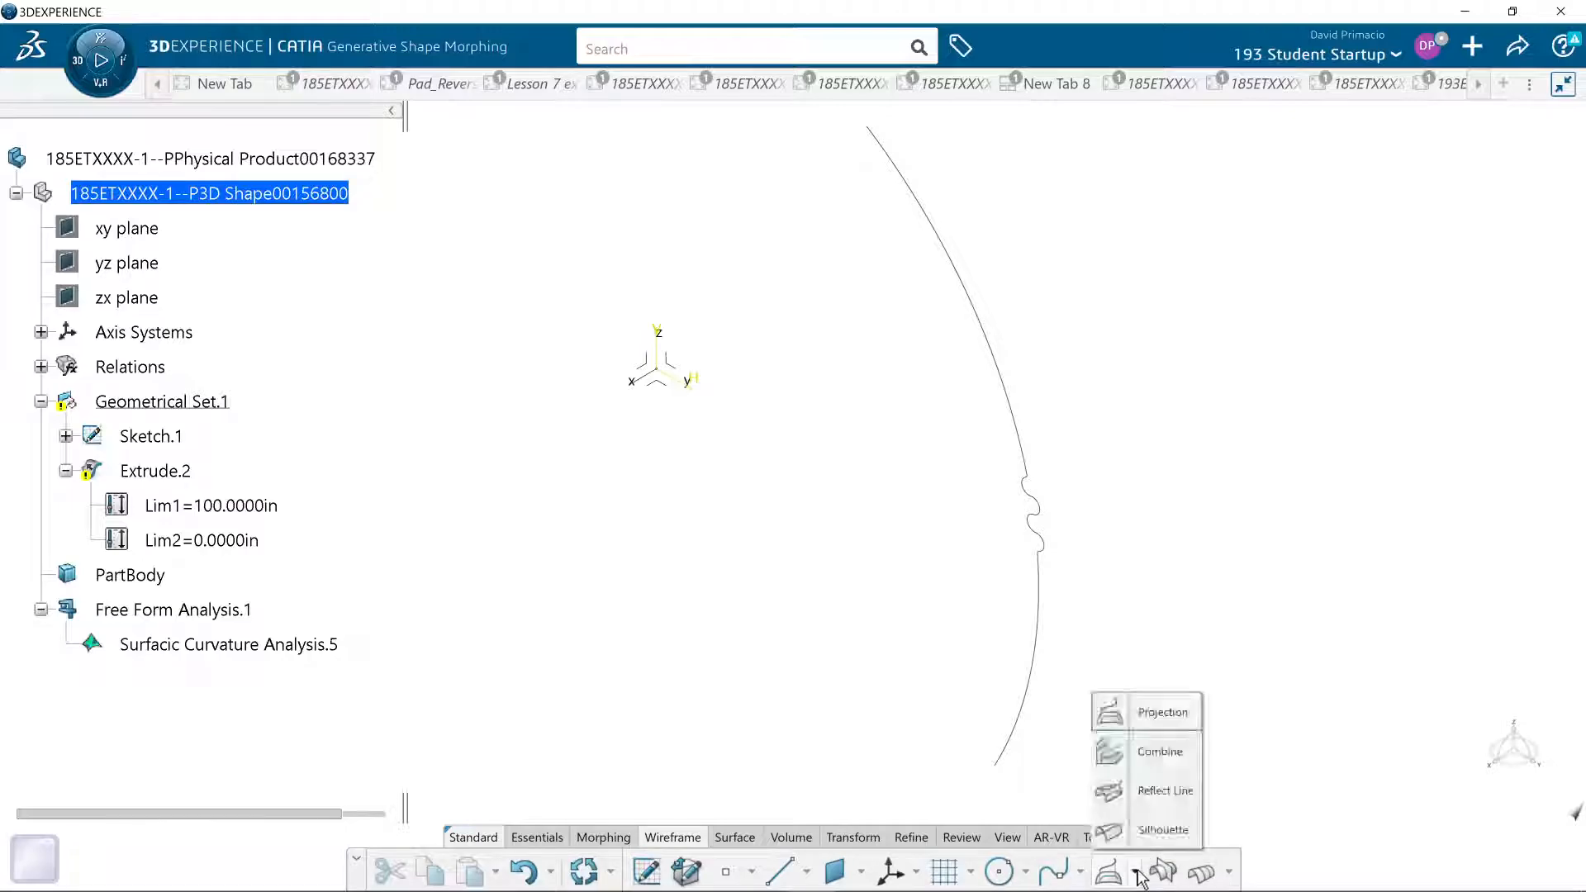
click(1150, 793)
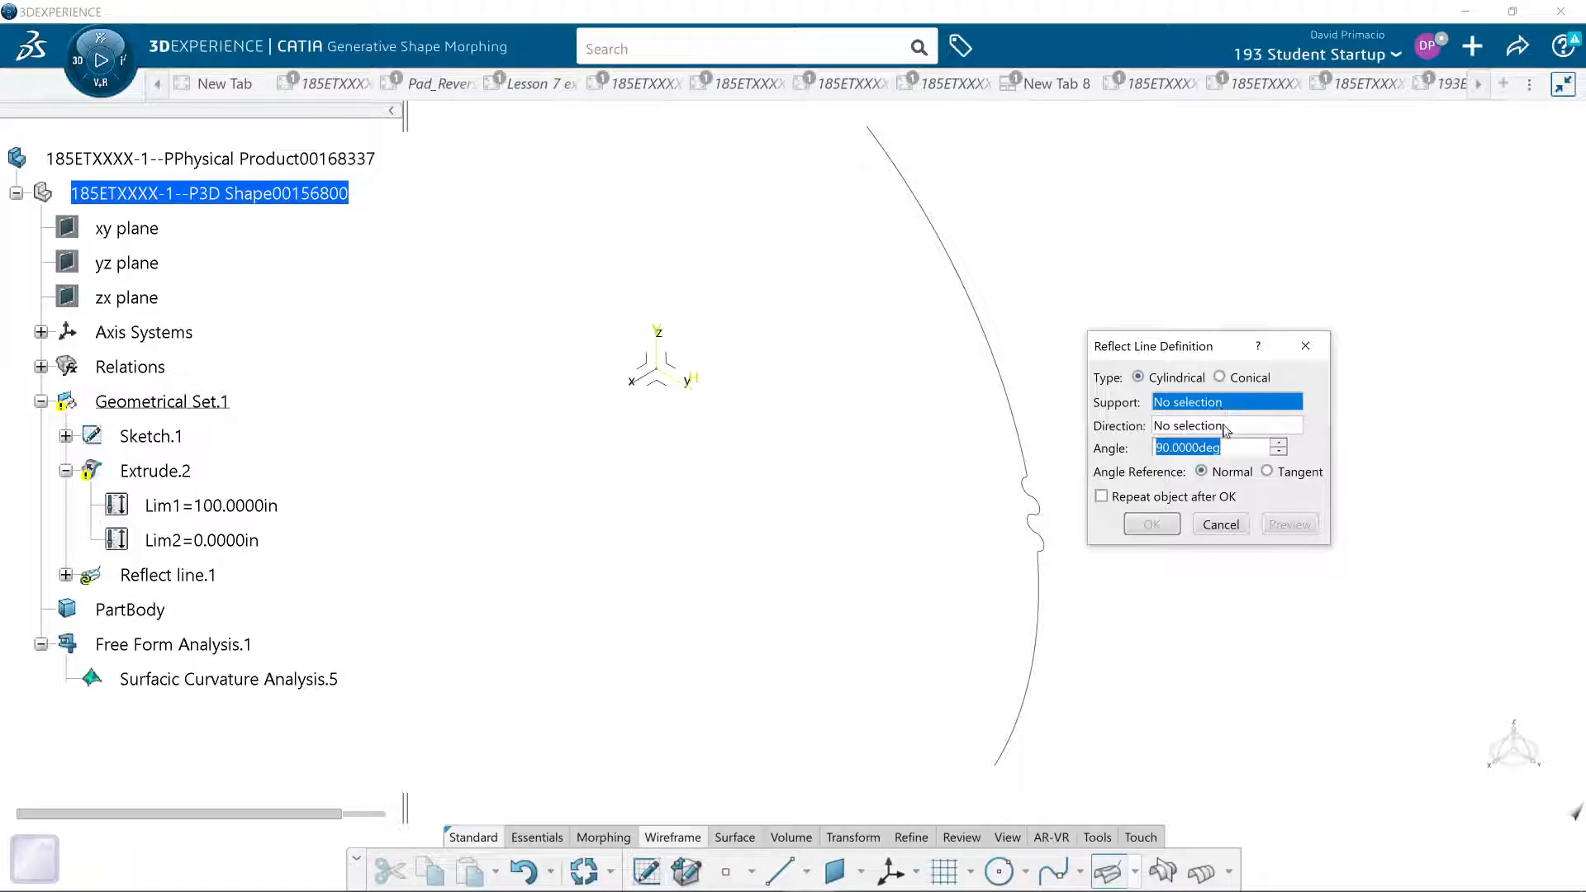
click(1226, 428)
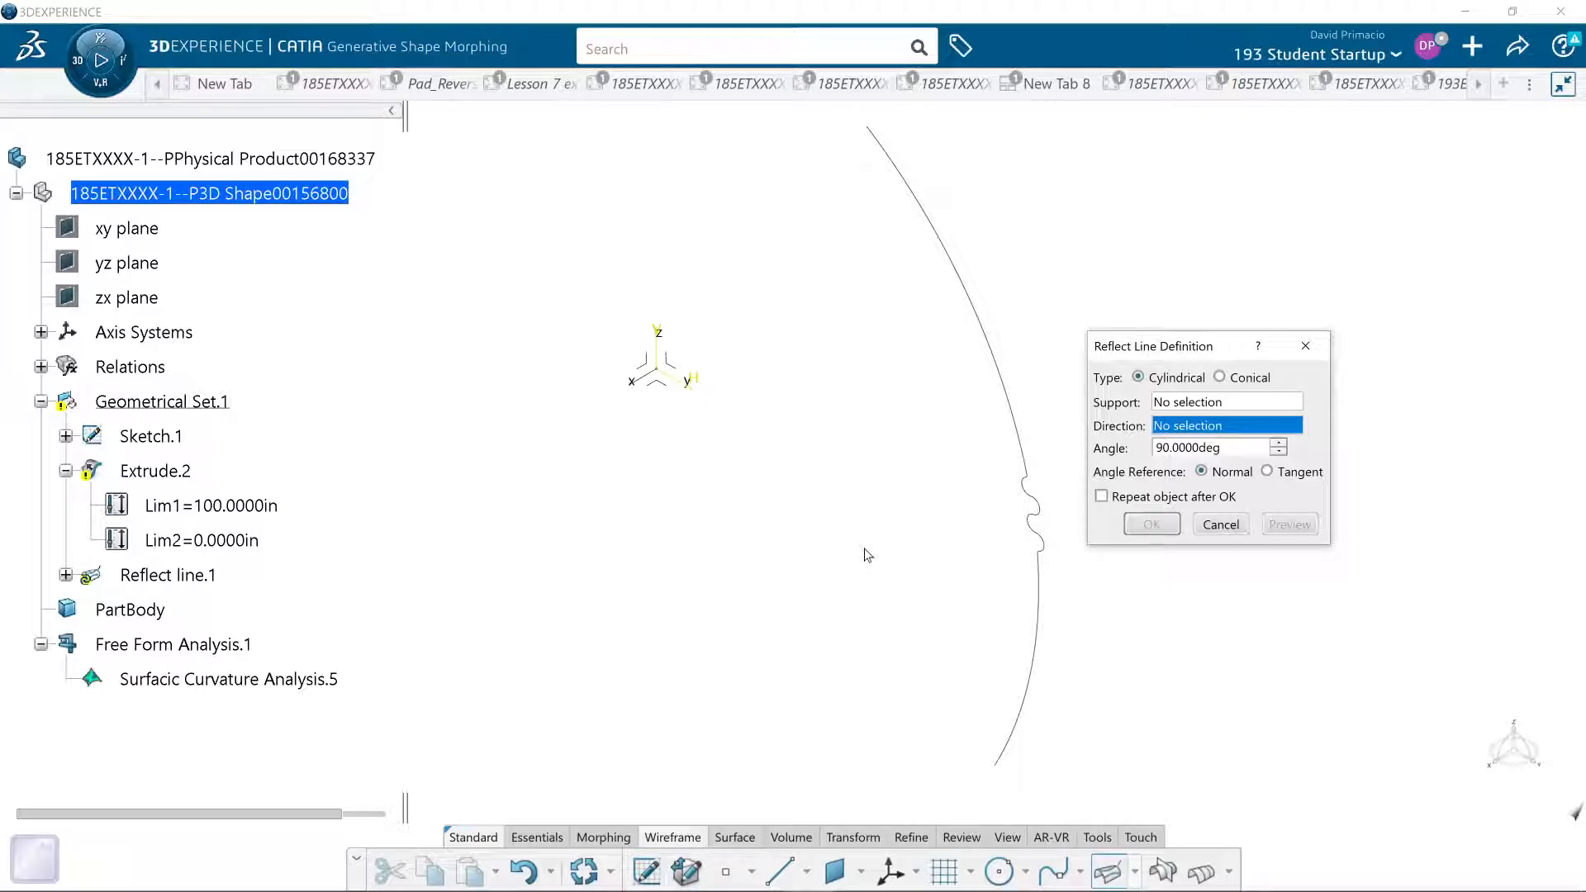
- Cancel the unfinished Reflect Line definition and keep the wavy Sketch.1 profile in view
click(1220, 524)
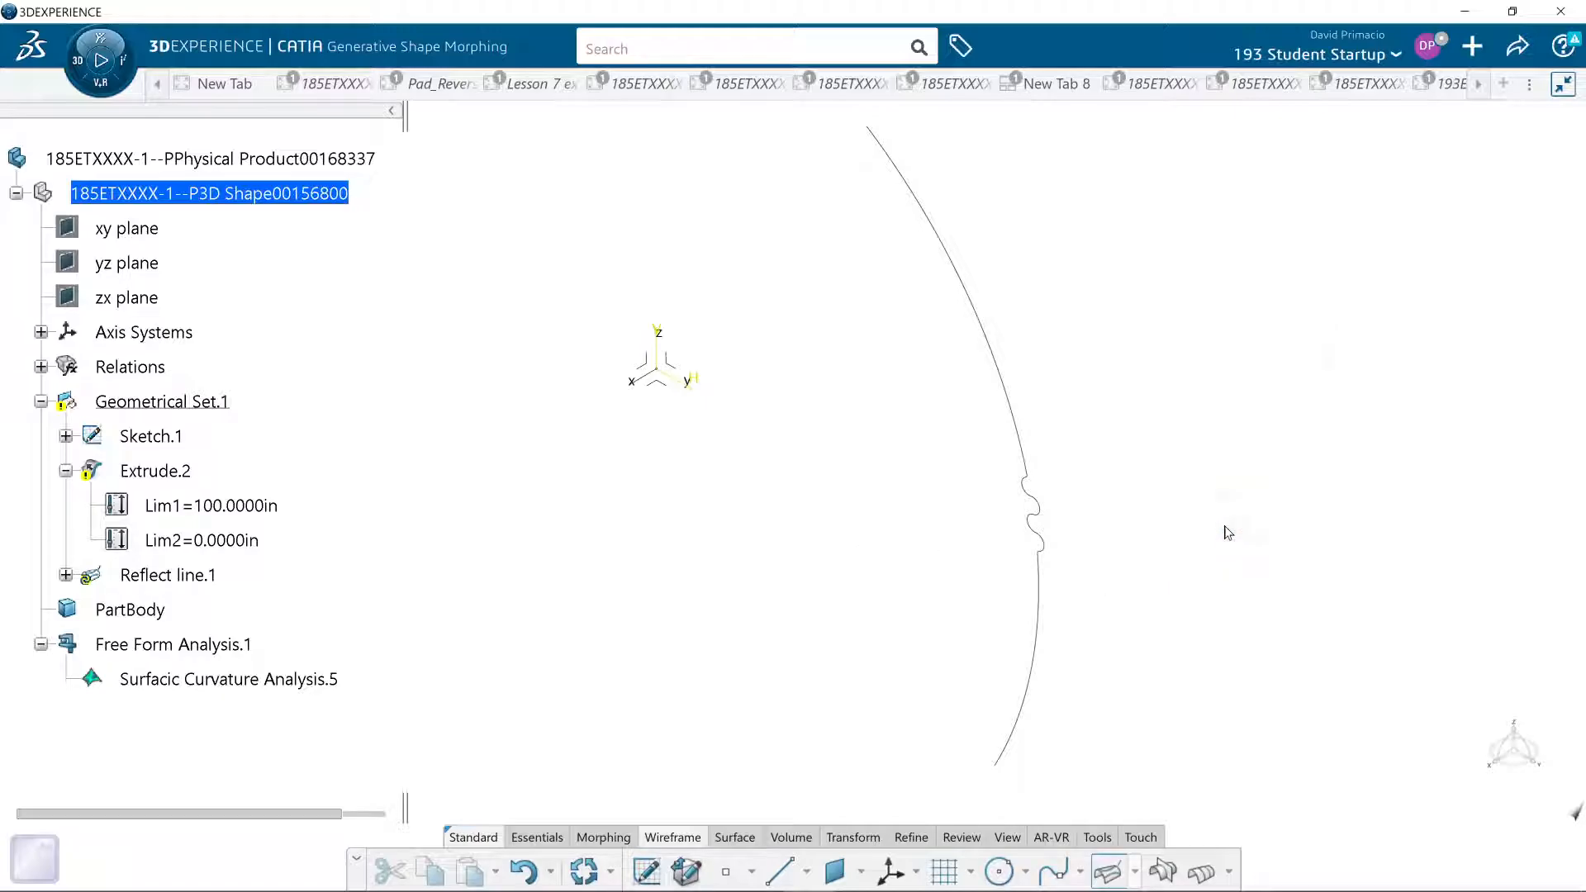
middle_drag(722, 622, 844, 606)
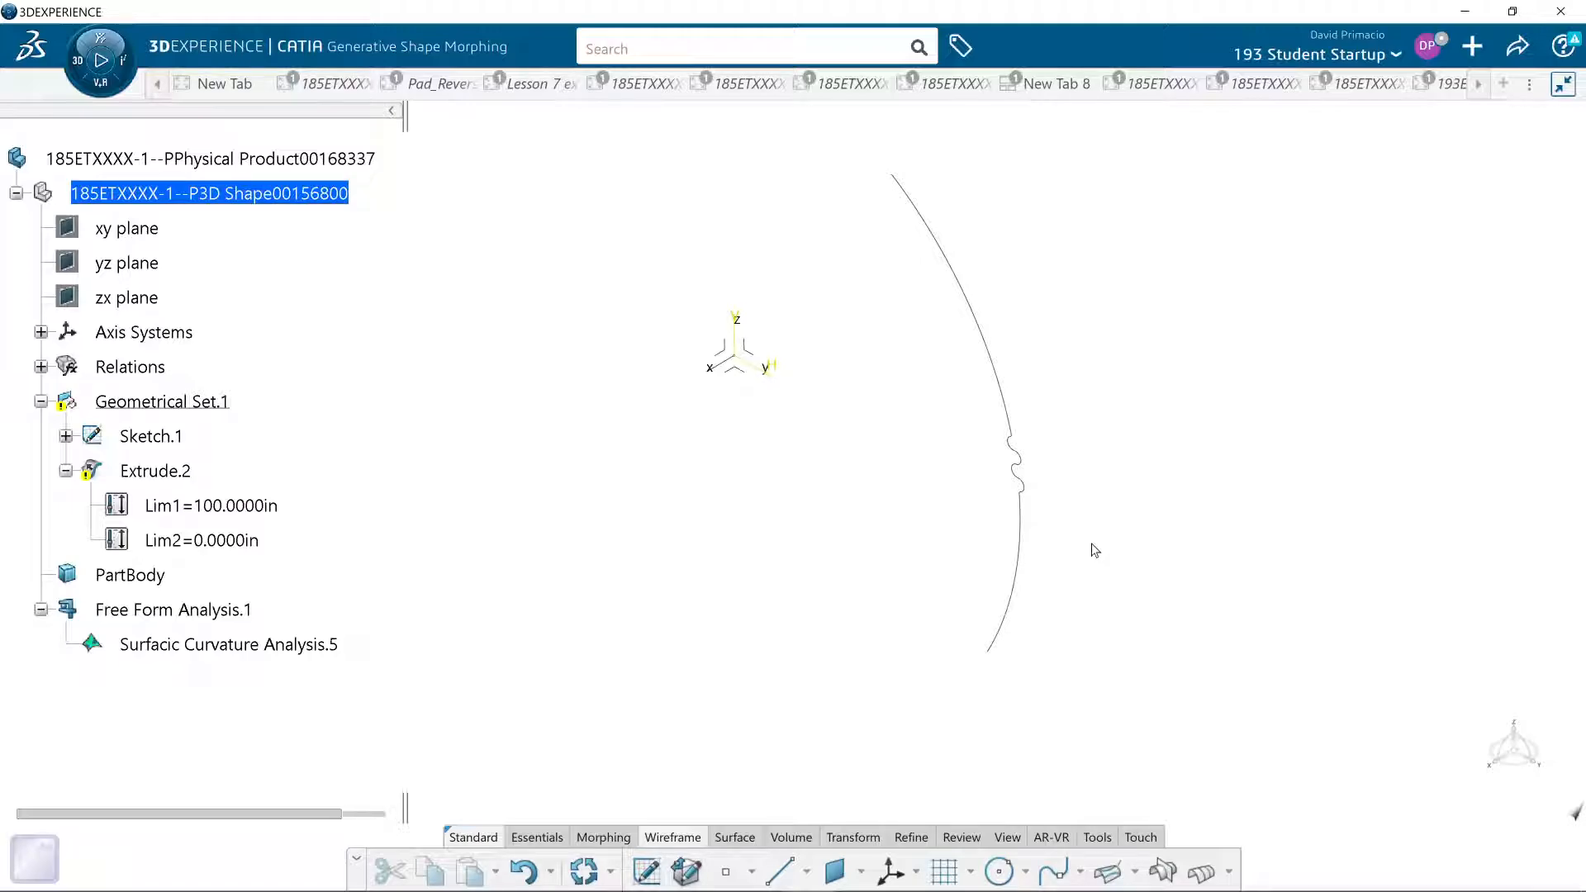
middle_drag(736, 716, 771, 704)
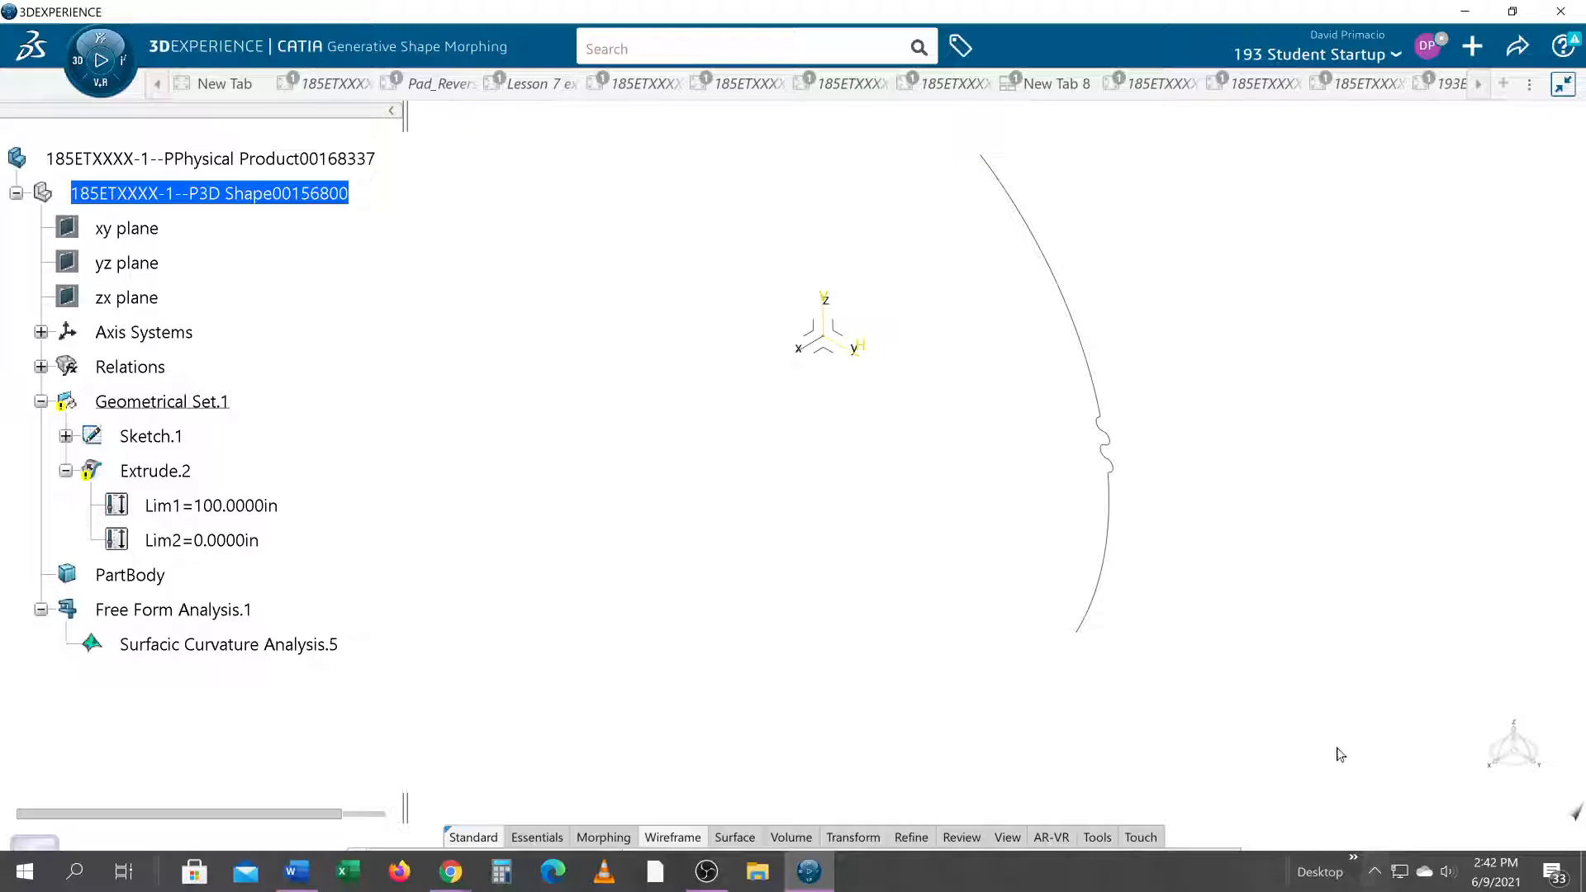
middle_drag(1242, 704, 1214, 735)
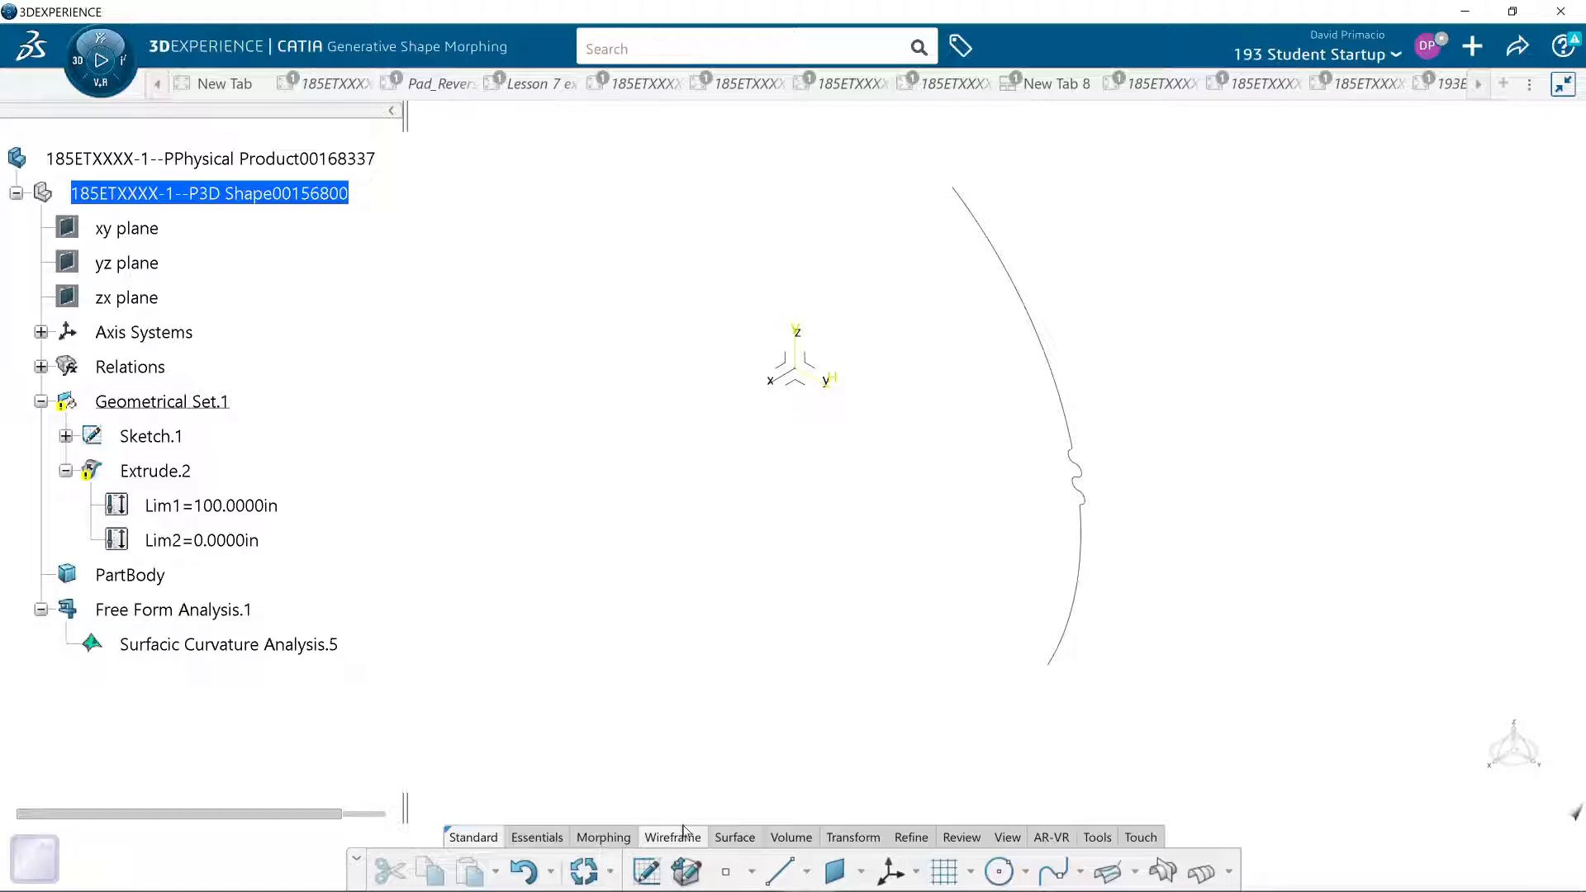
- Sketch an arc of about 2.12 in radius centred on the origin on the yz plane, then leave the sketch without repairing Extrude.2
click(816, 366)
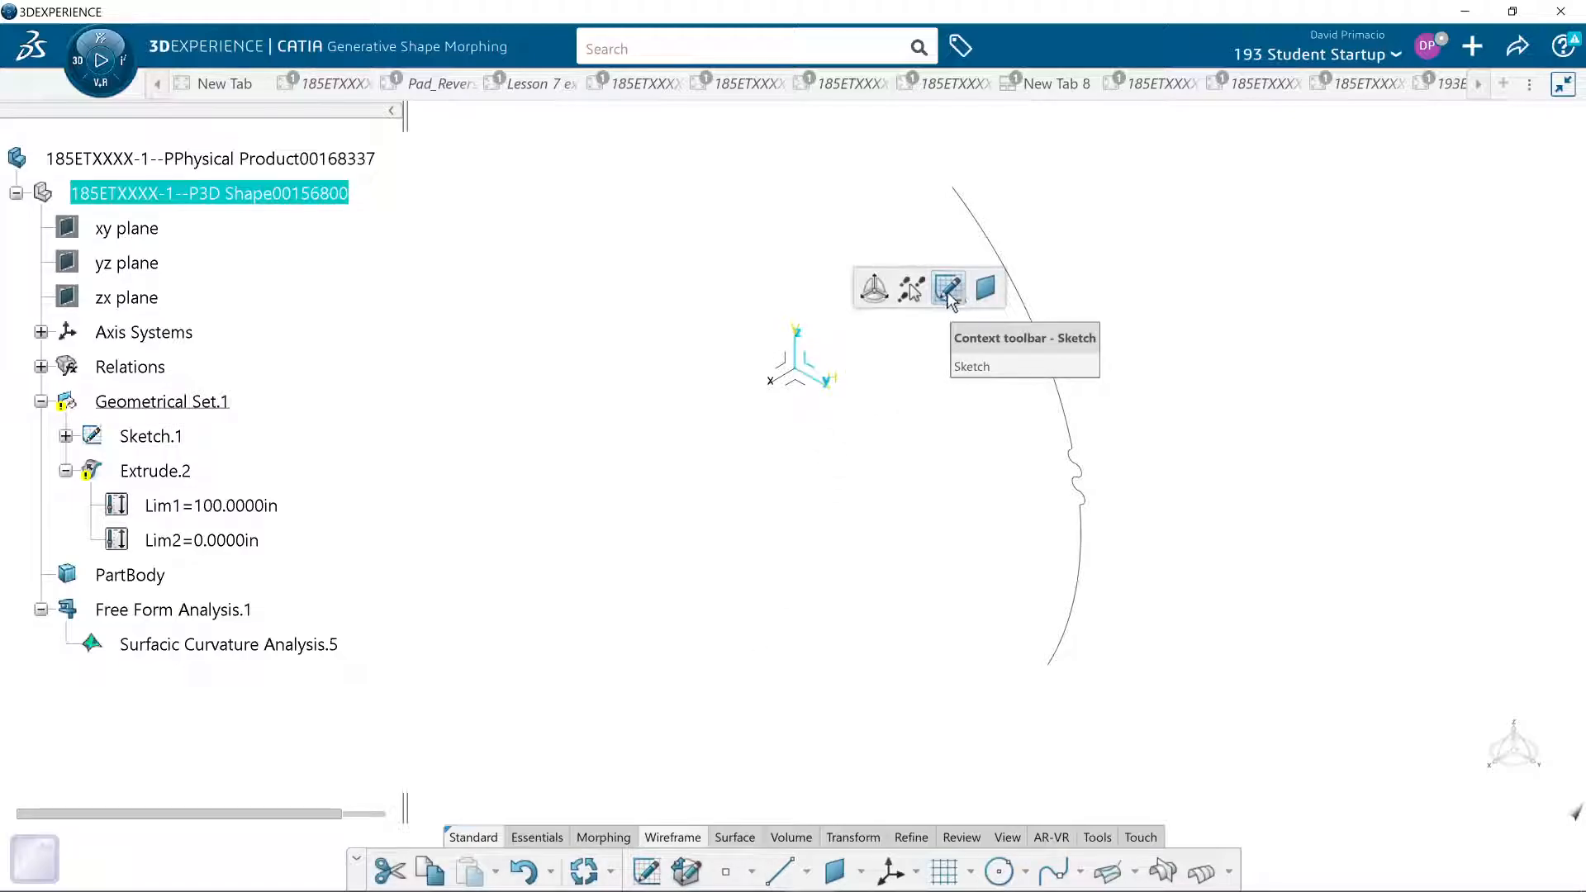
click(947, 288)
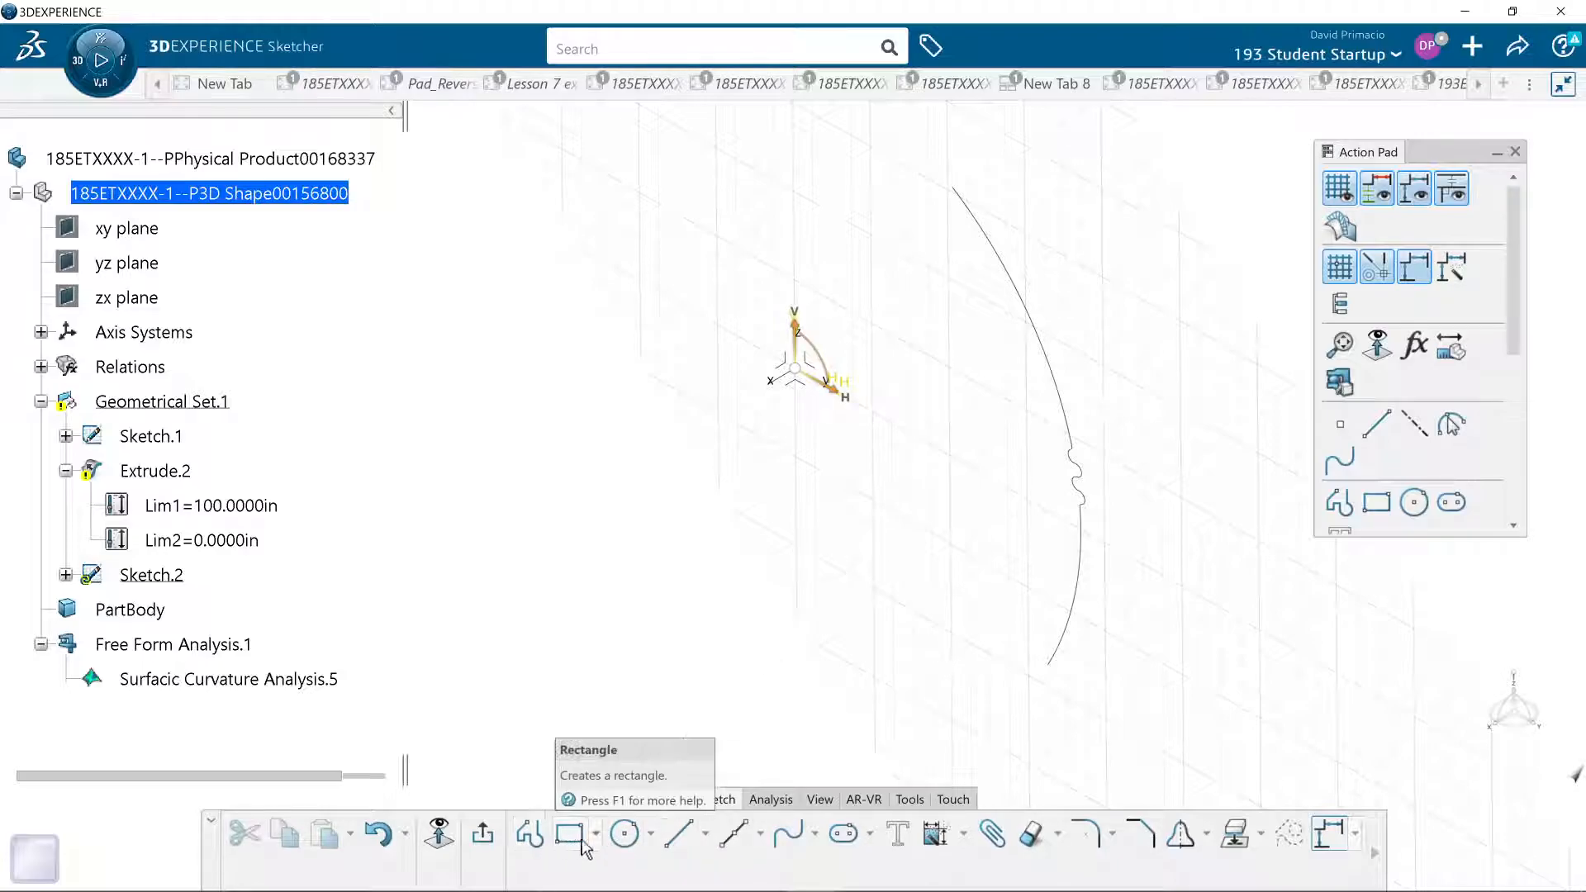
click(645, 834)
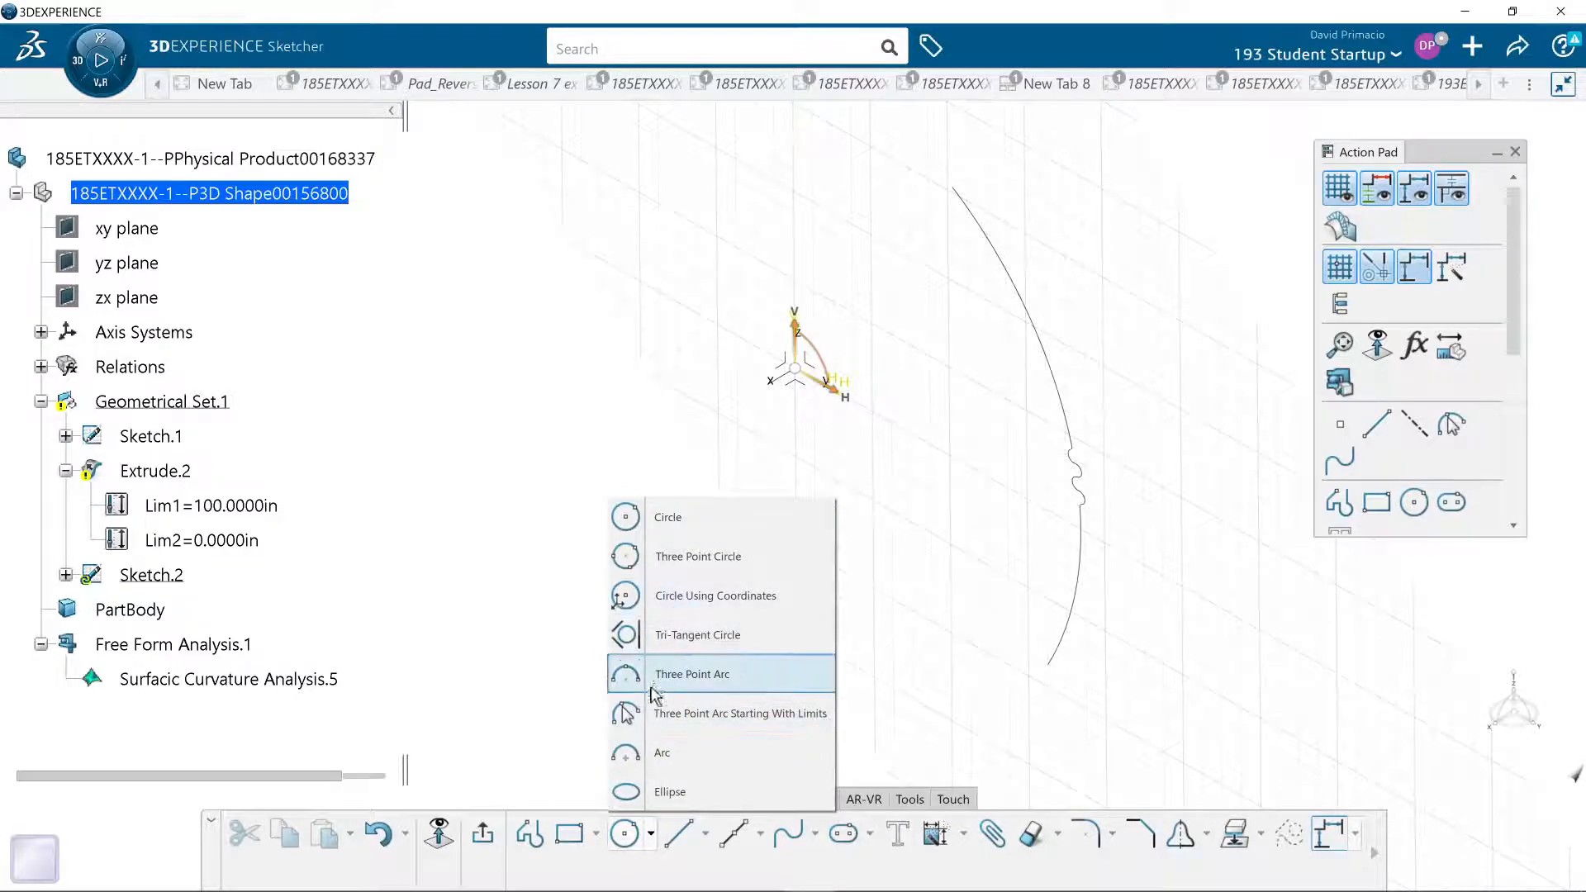
click(644, 755)
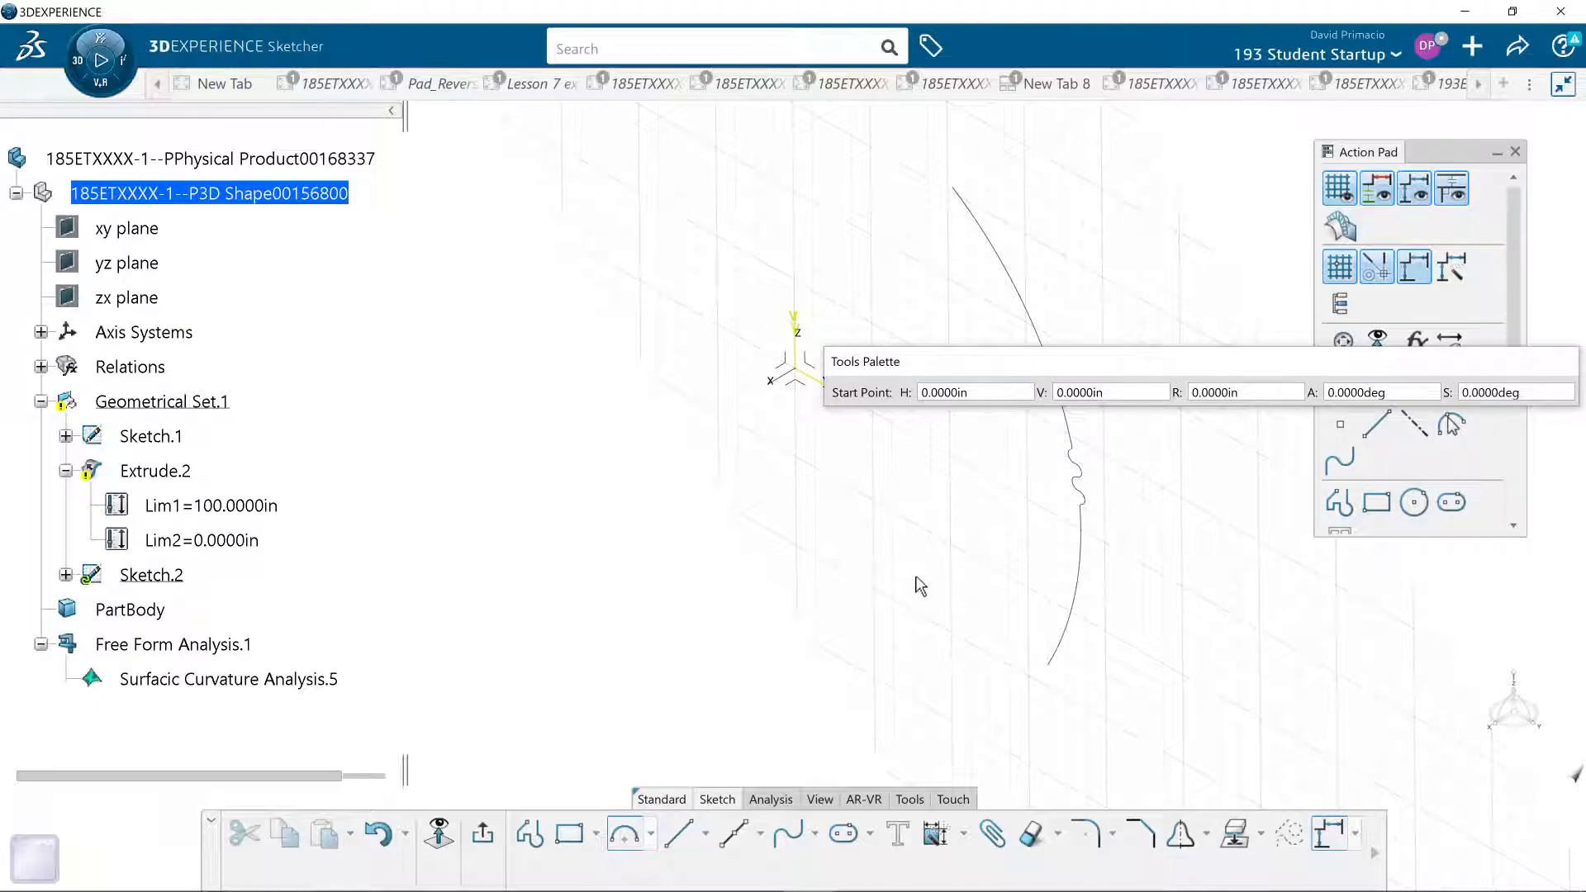
click(909, 565)
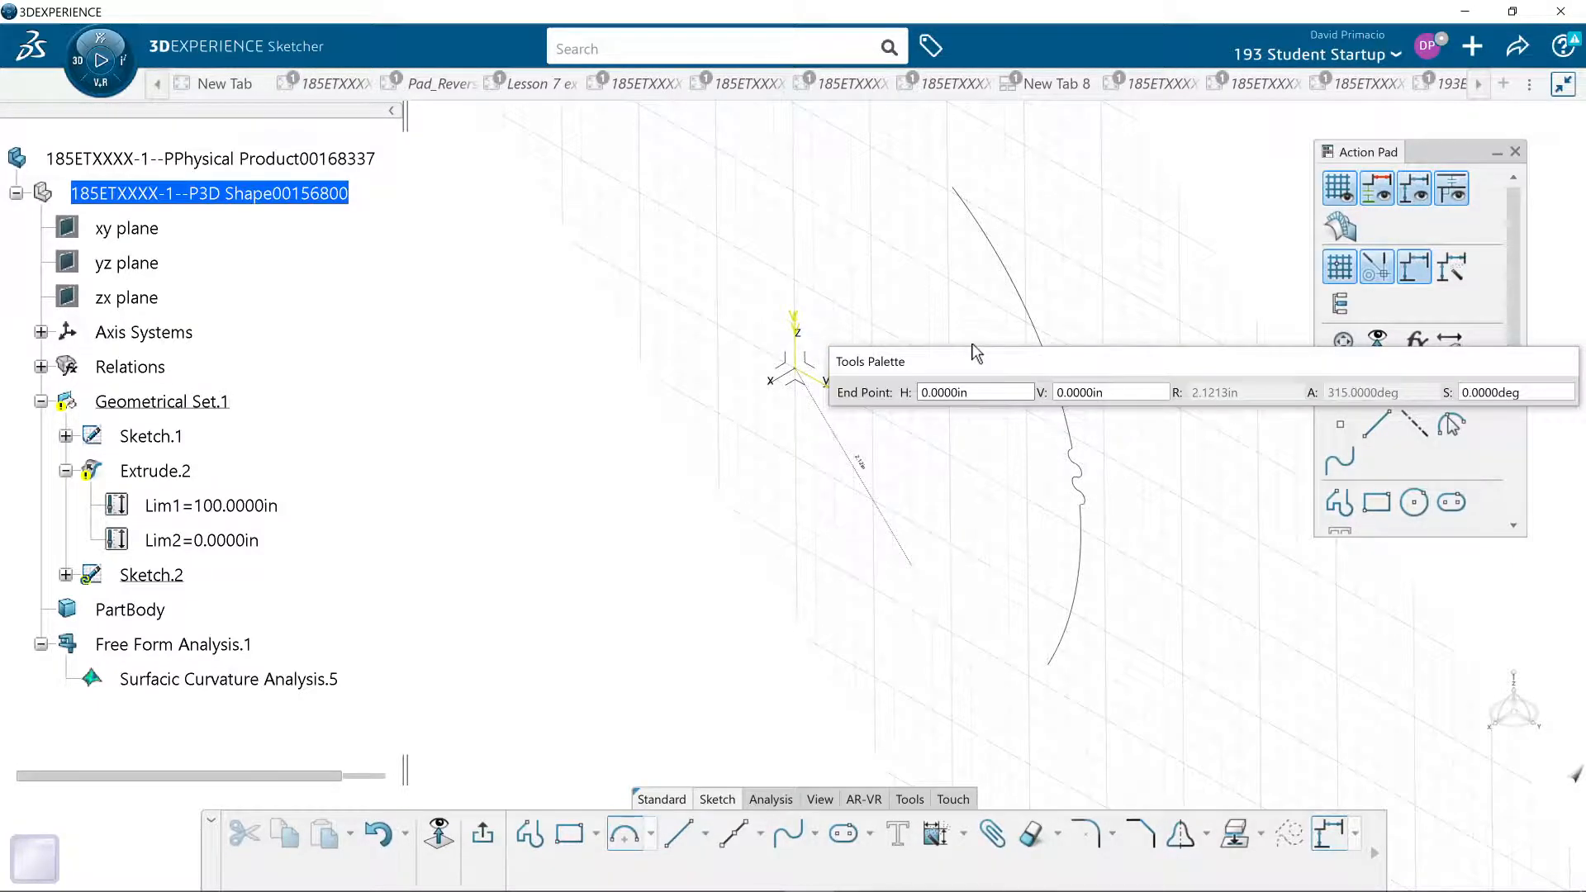
click(925, 330)
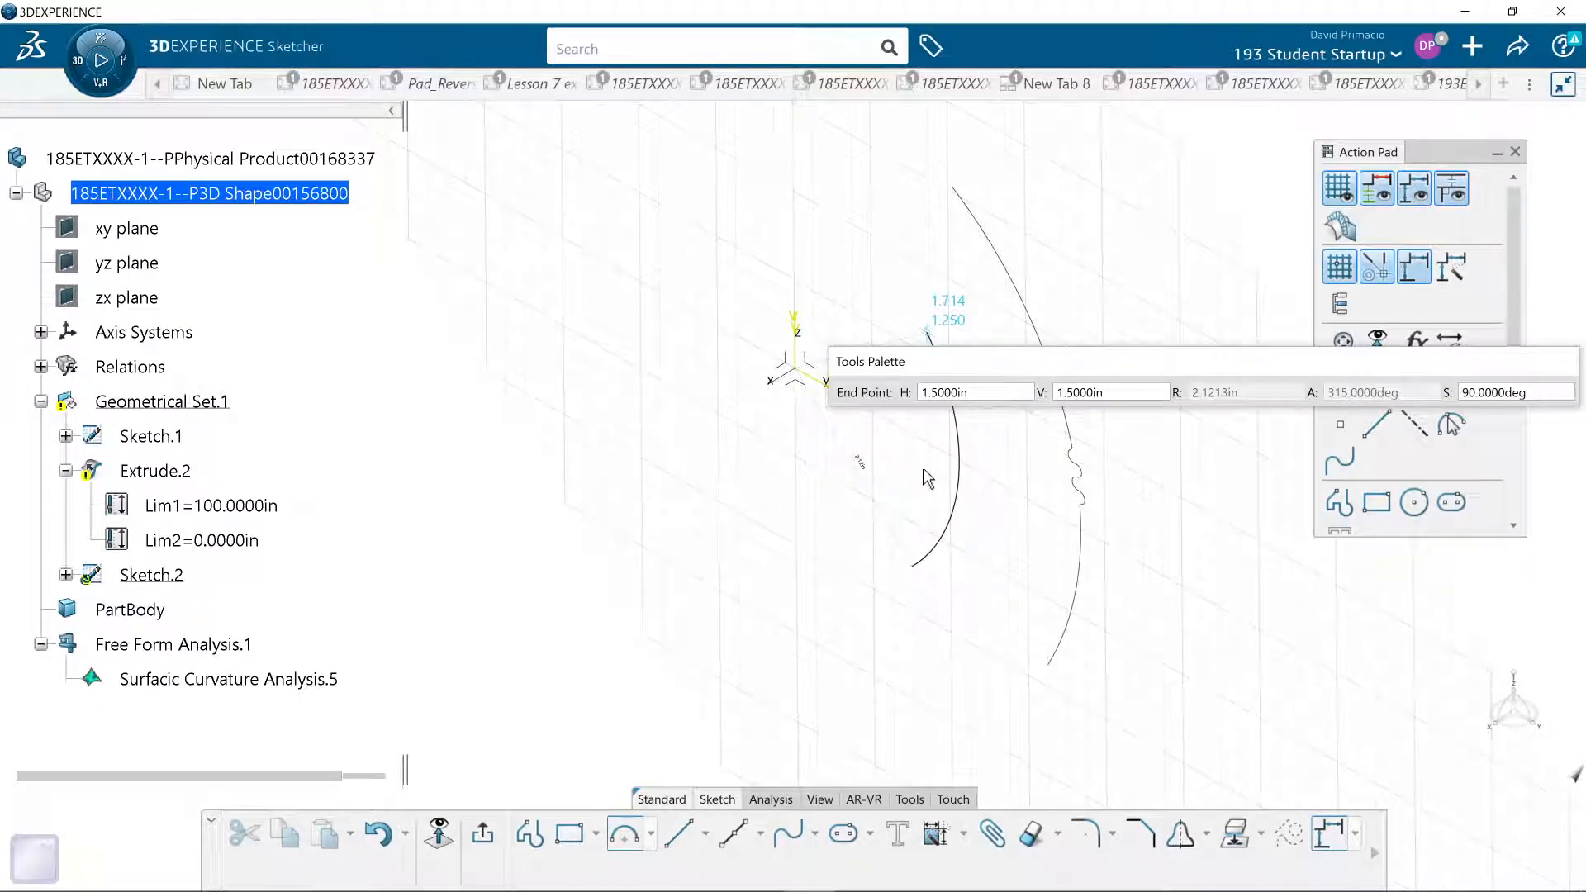
click(909, 301)
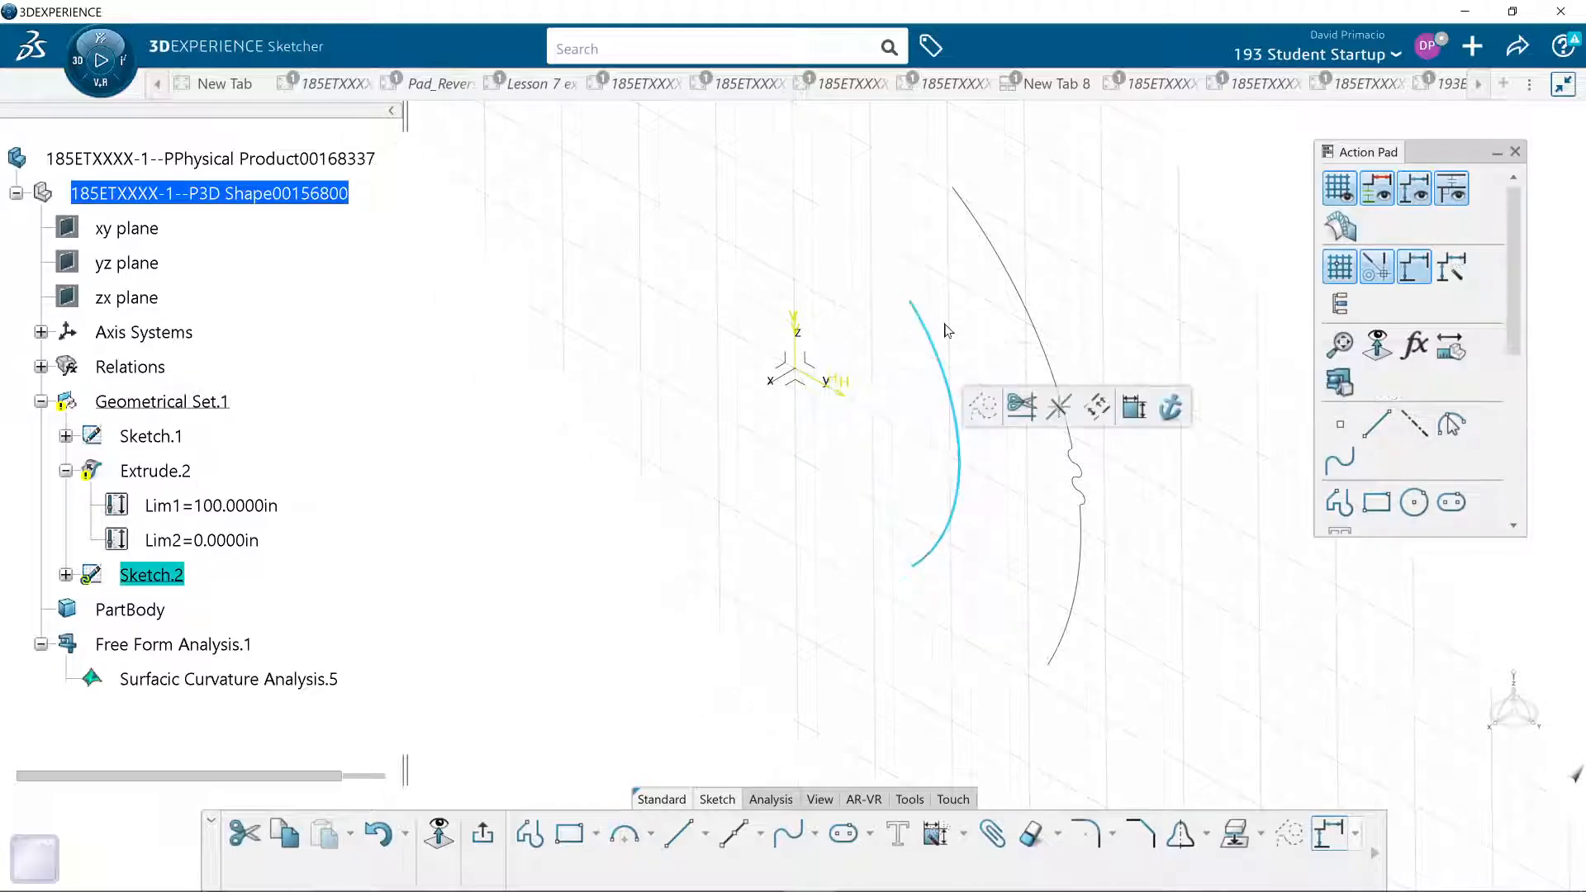
click(482, 832)
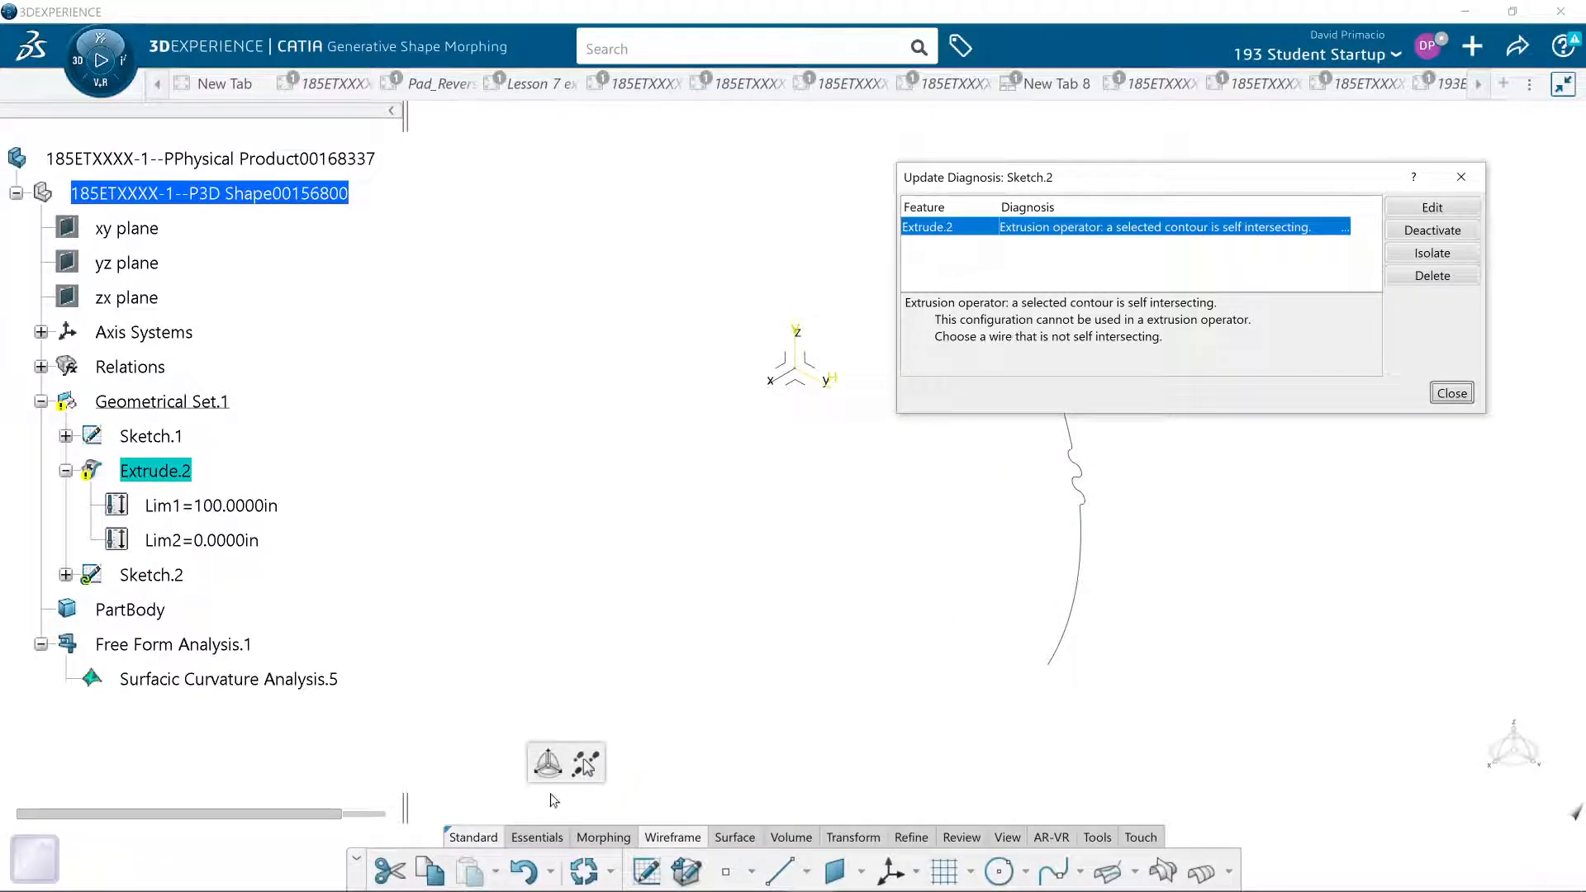
click(1455, 393)
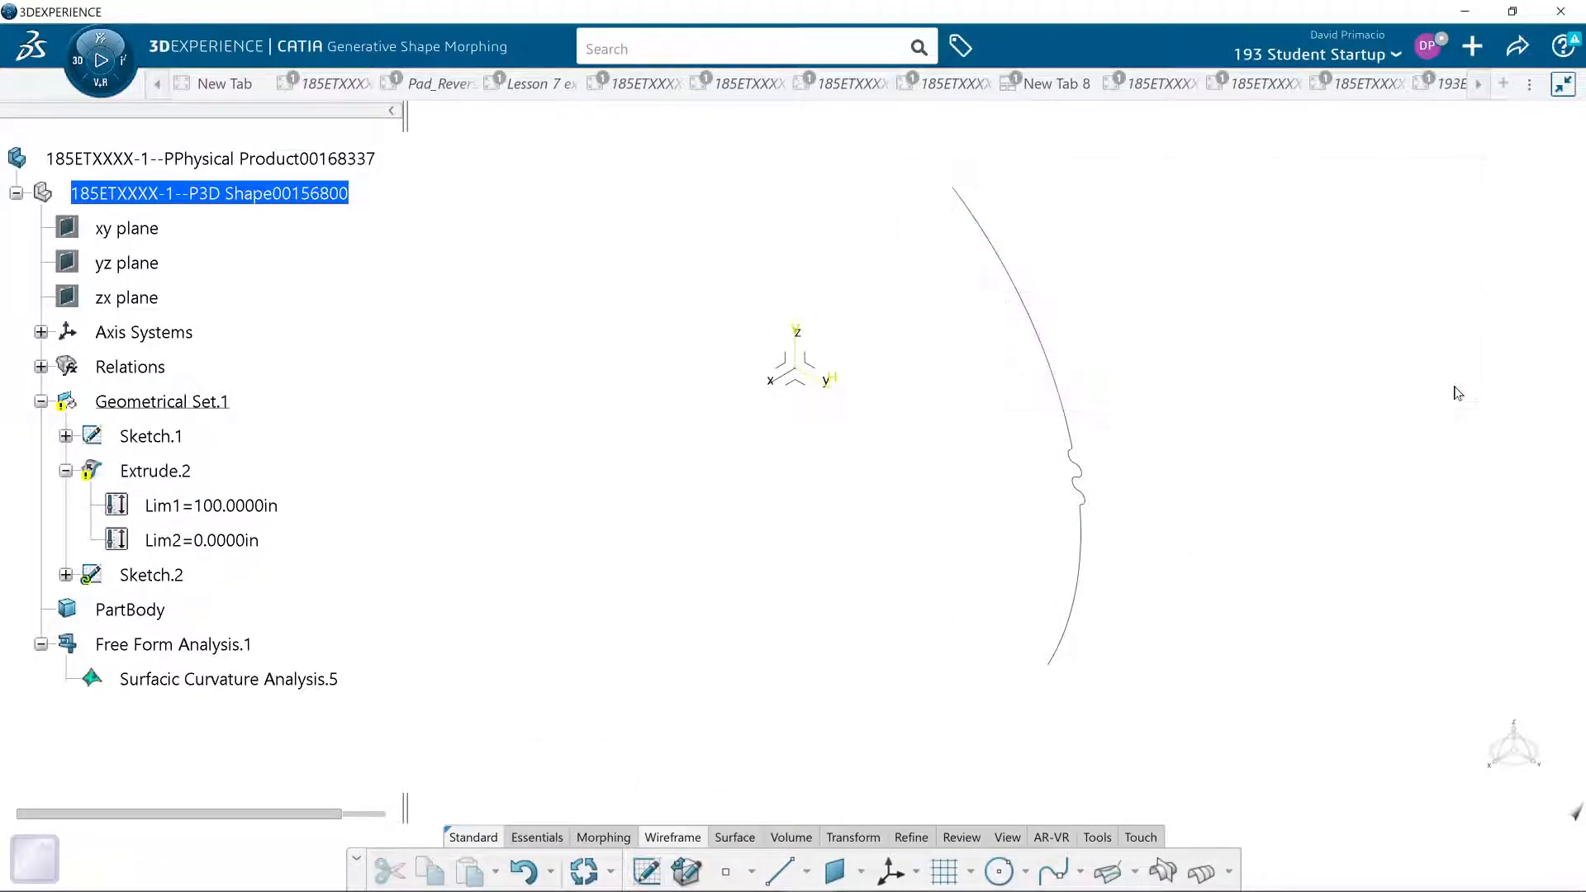
- Delete the faulty Extrude.2 together with its dependent curvature analysis
click(142, 575)
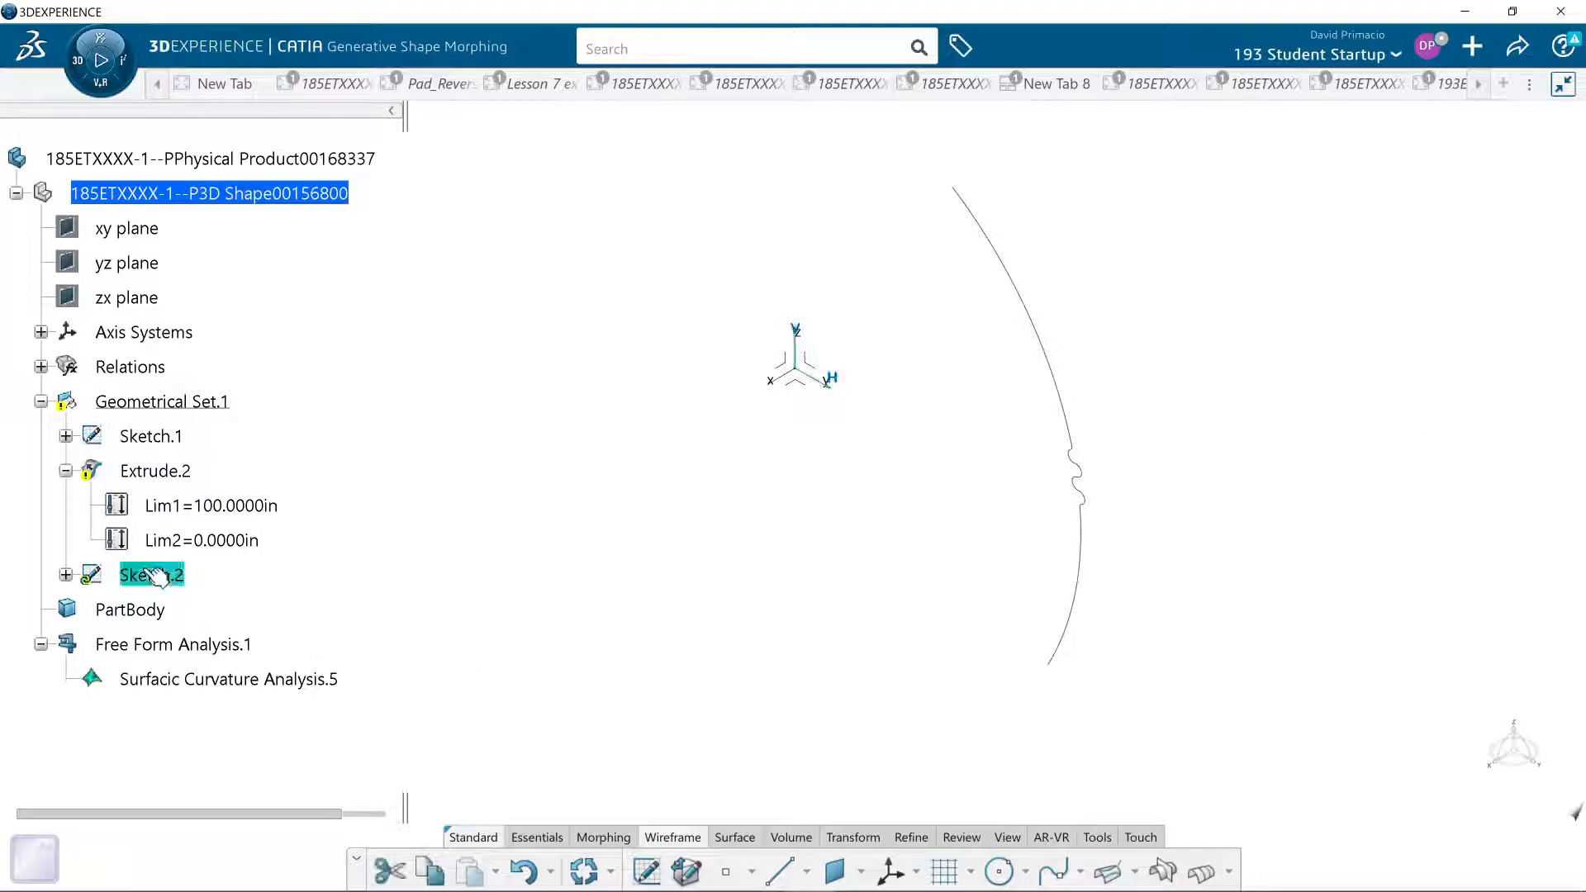
click(175, 471)
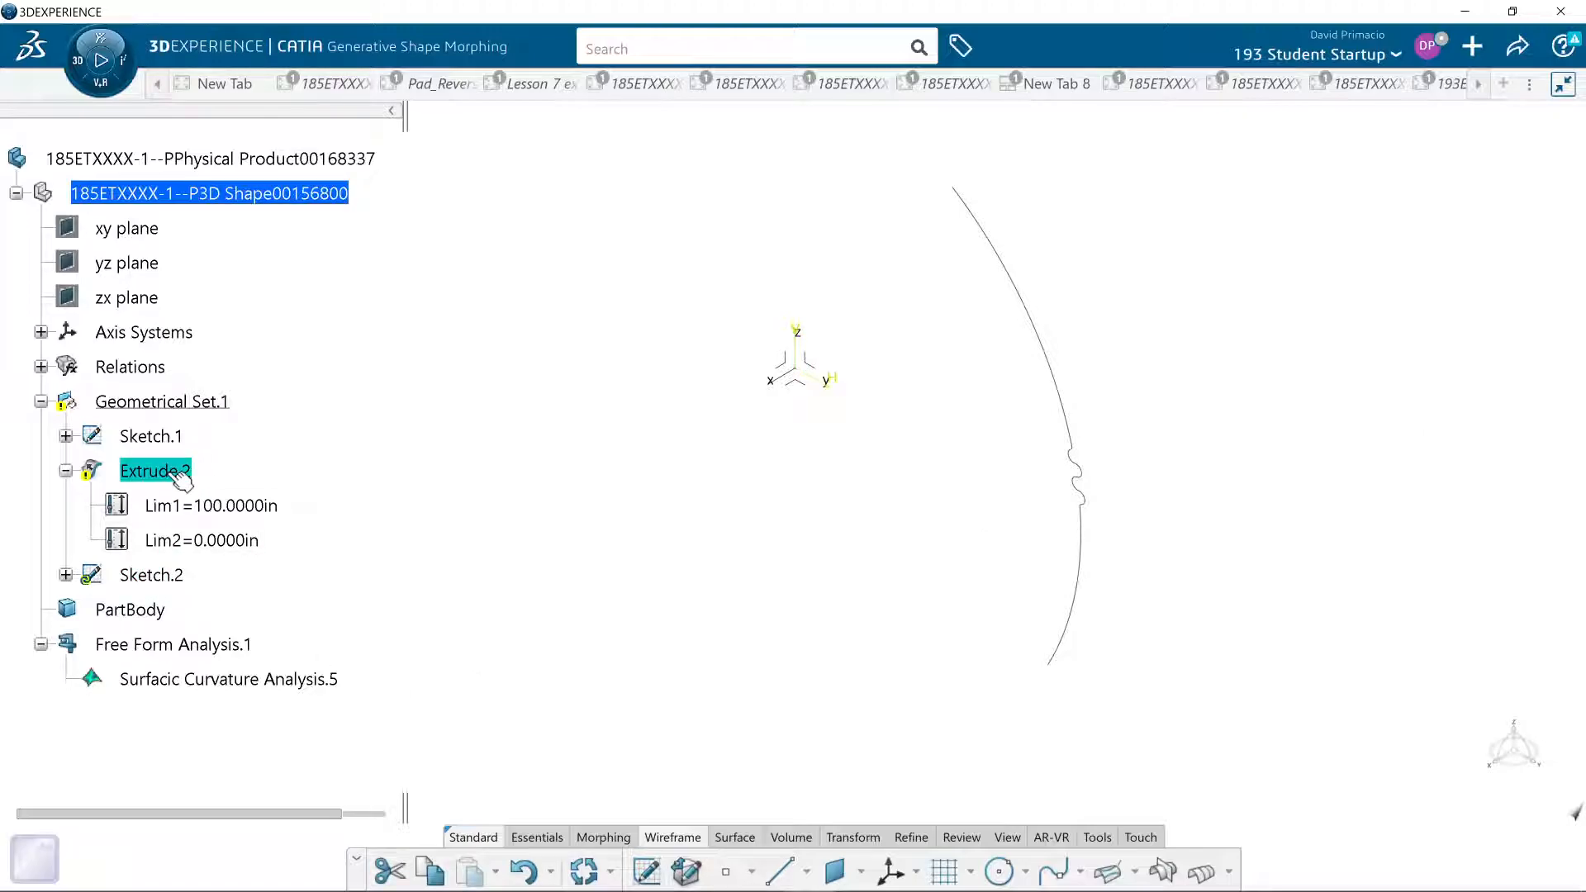
key(Delete)
key(Return)
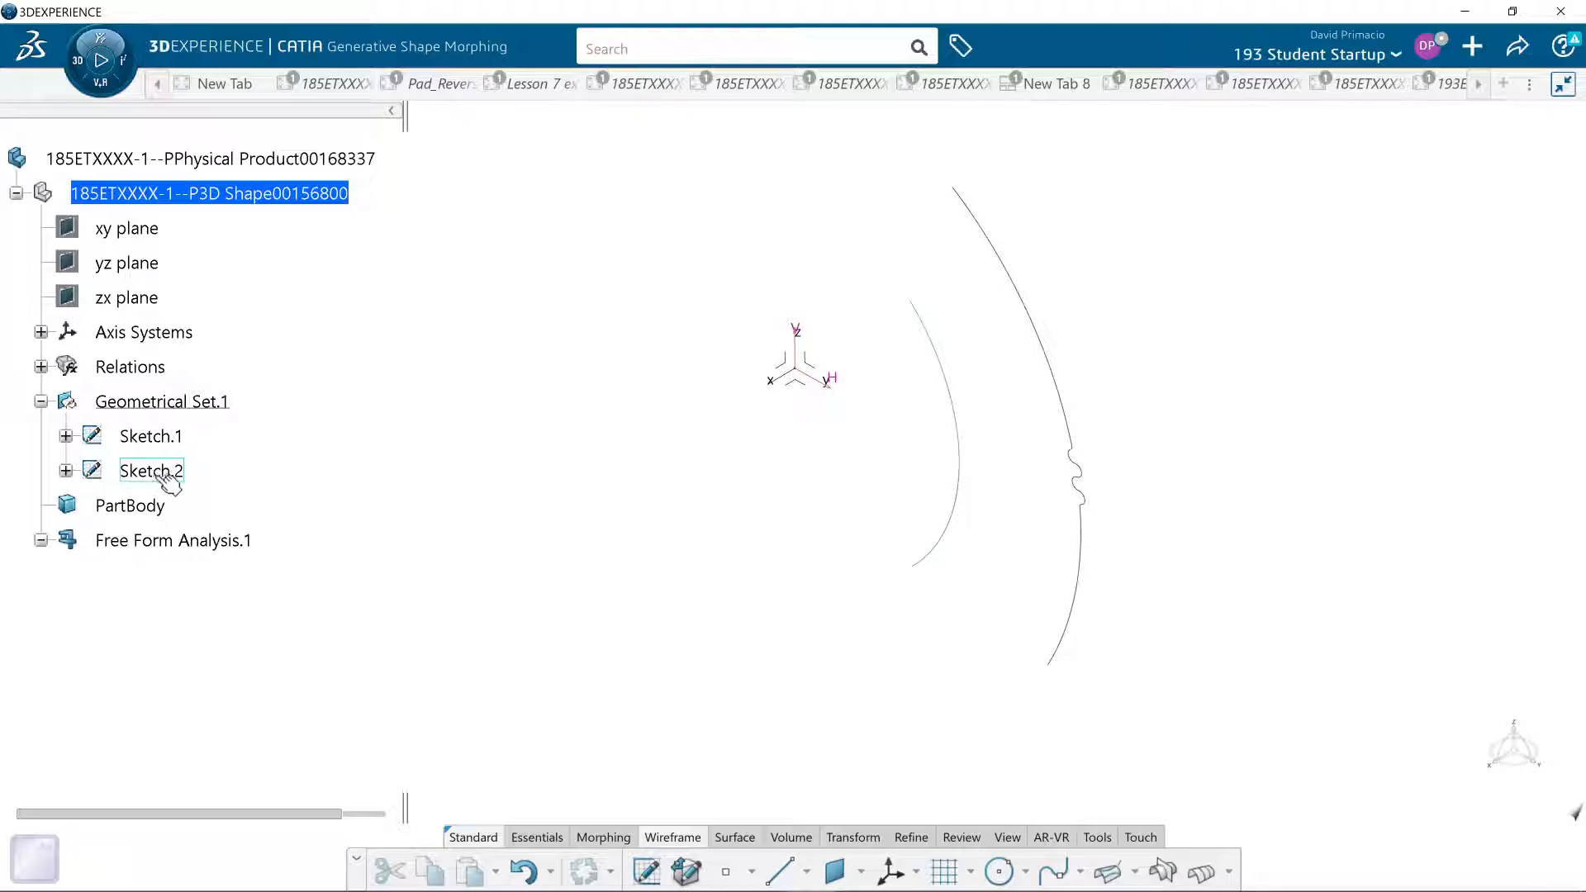
- Extrude the Sketch.2 arc into a surface 100 in long in the default direction
click(734, 837)
click(723, 869)
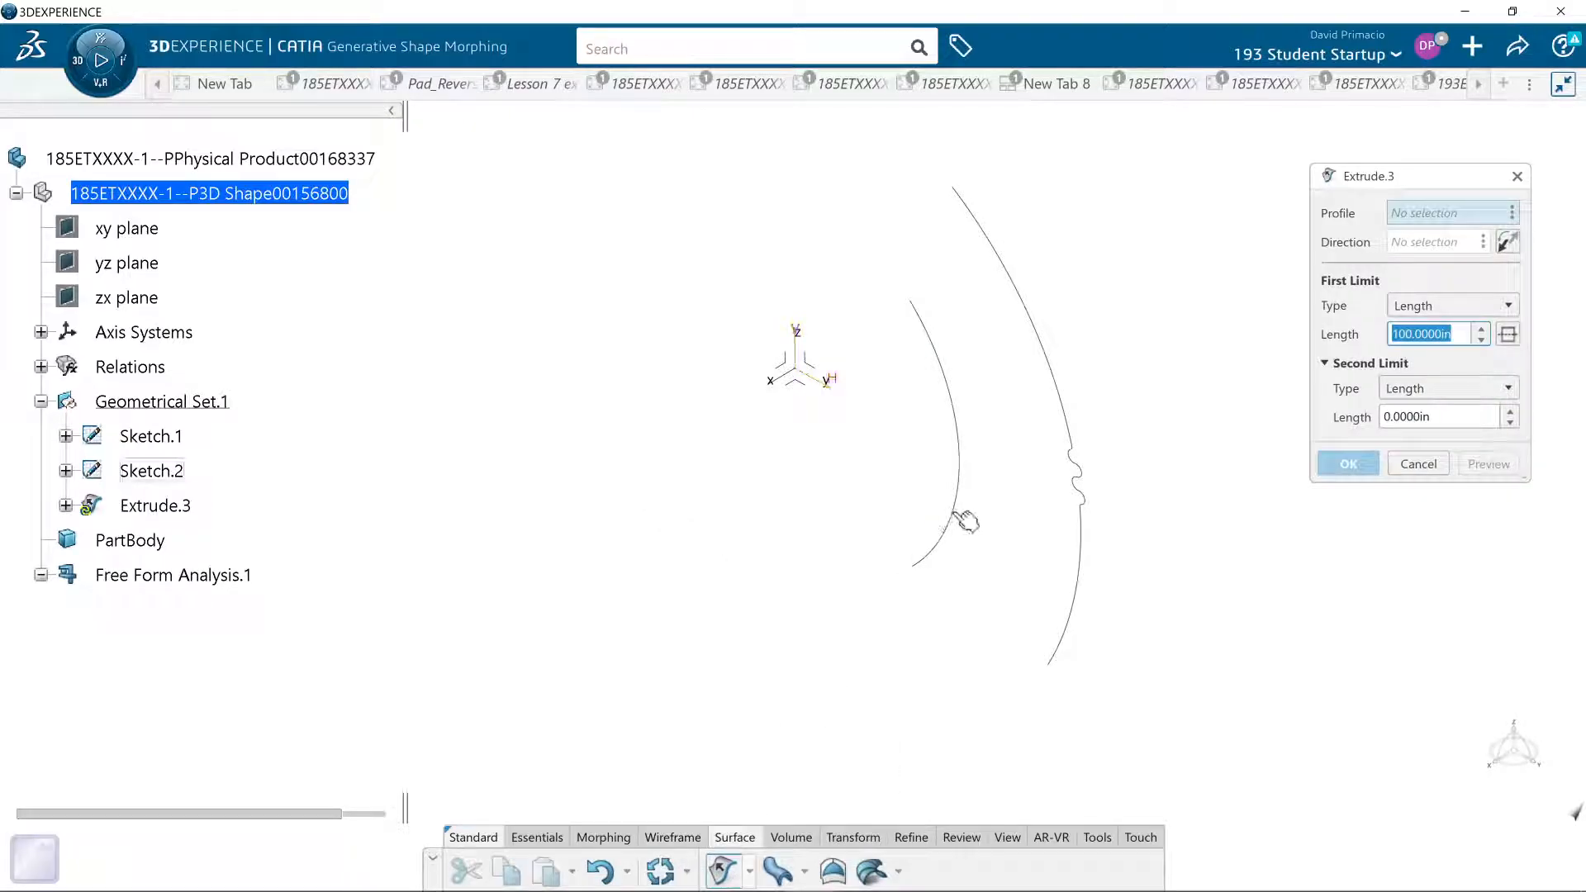
click(950, 517)
click(1347, 464)
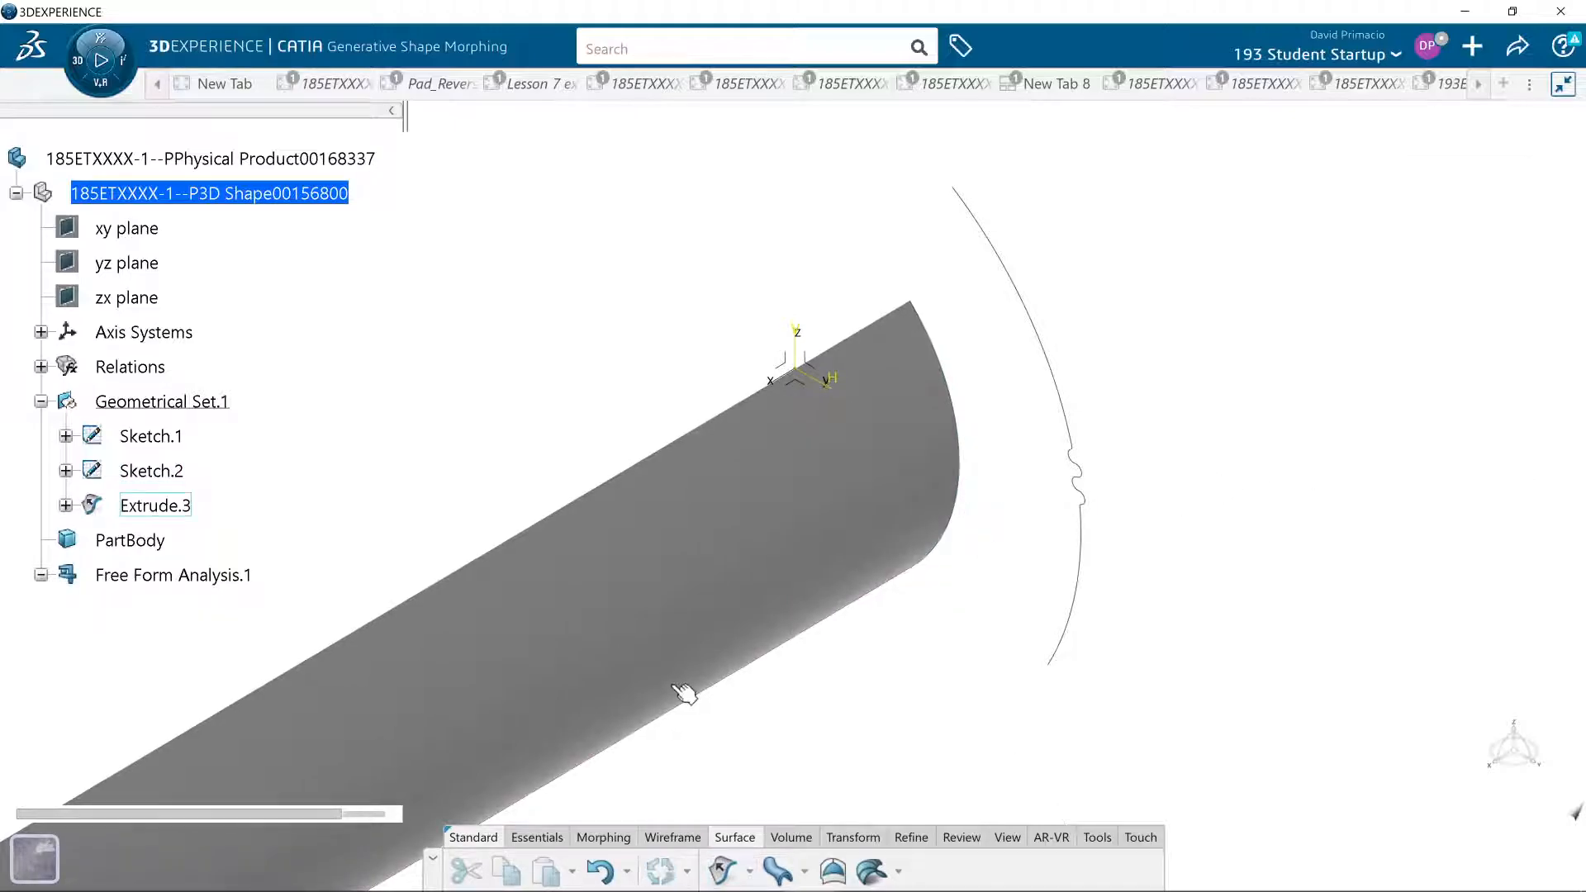
- Set the first limit length of the extruded arc surface to 50 in
middle_drag(686, 736, 958, 615)
middle_drag(643, 722, 743, 602)
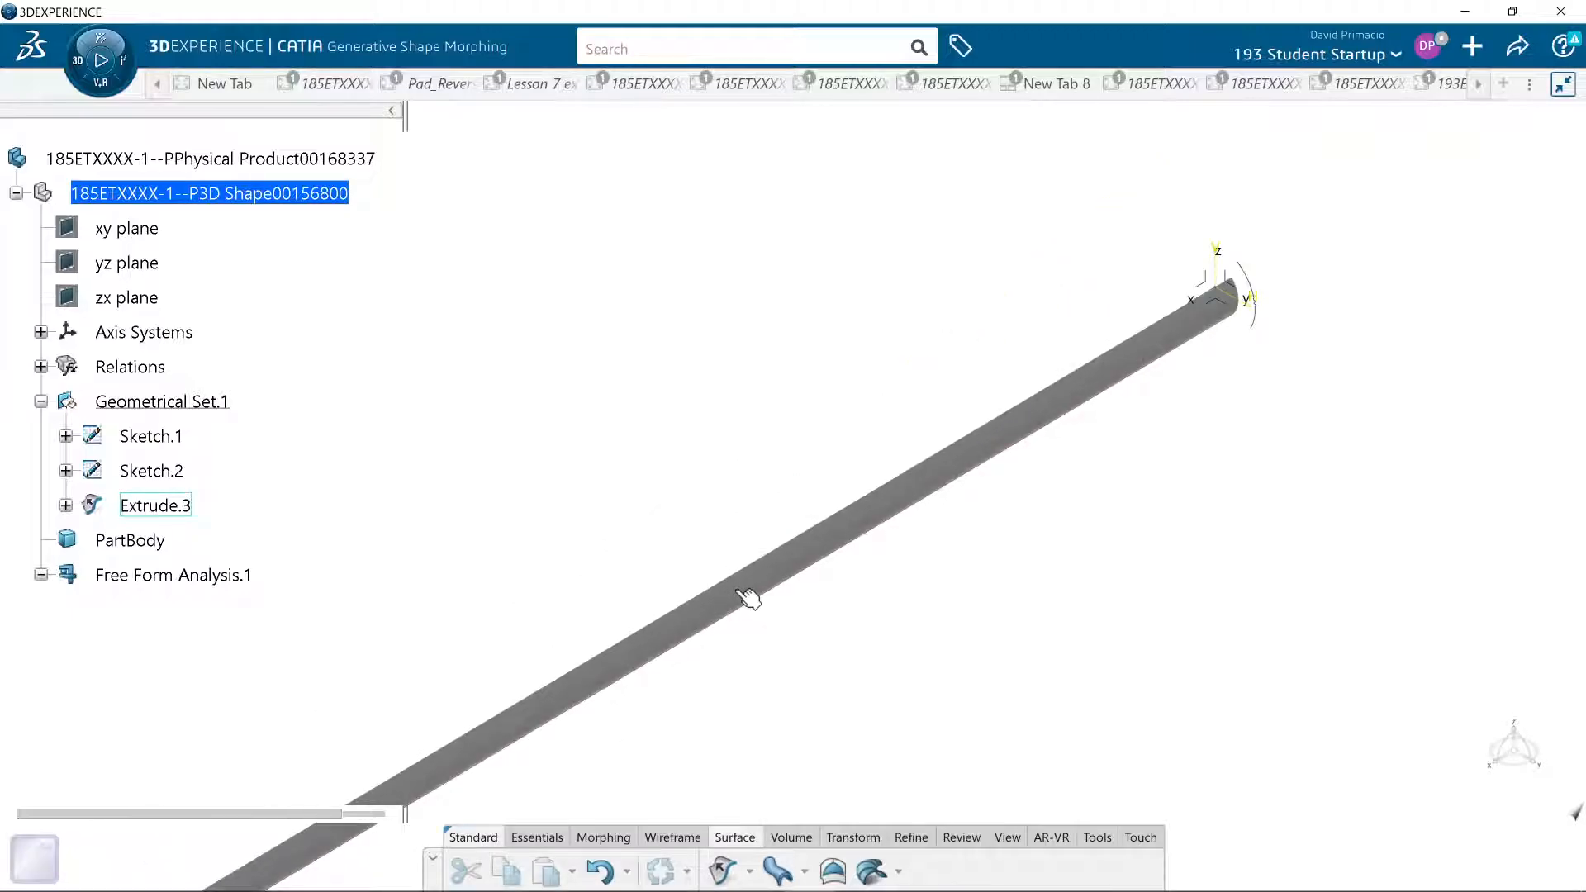
double_click(748, 597)
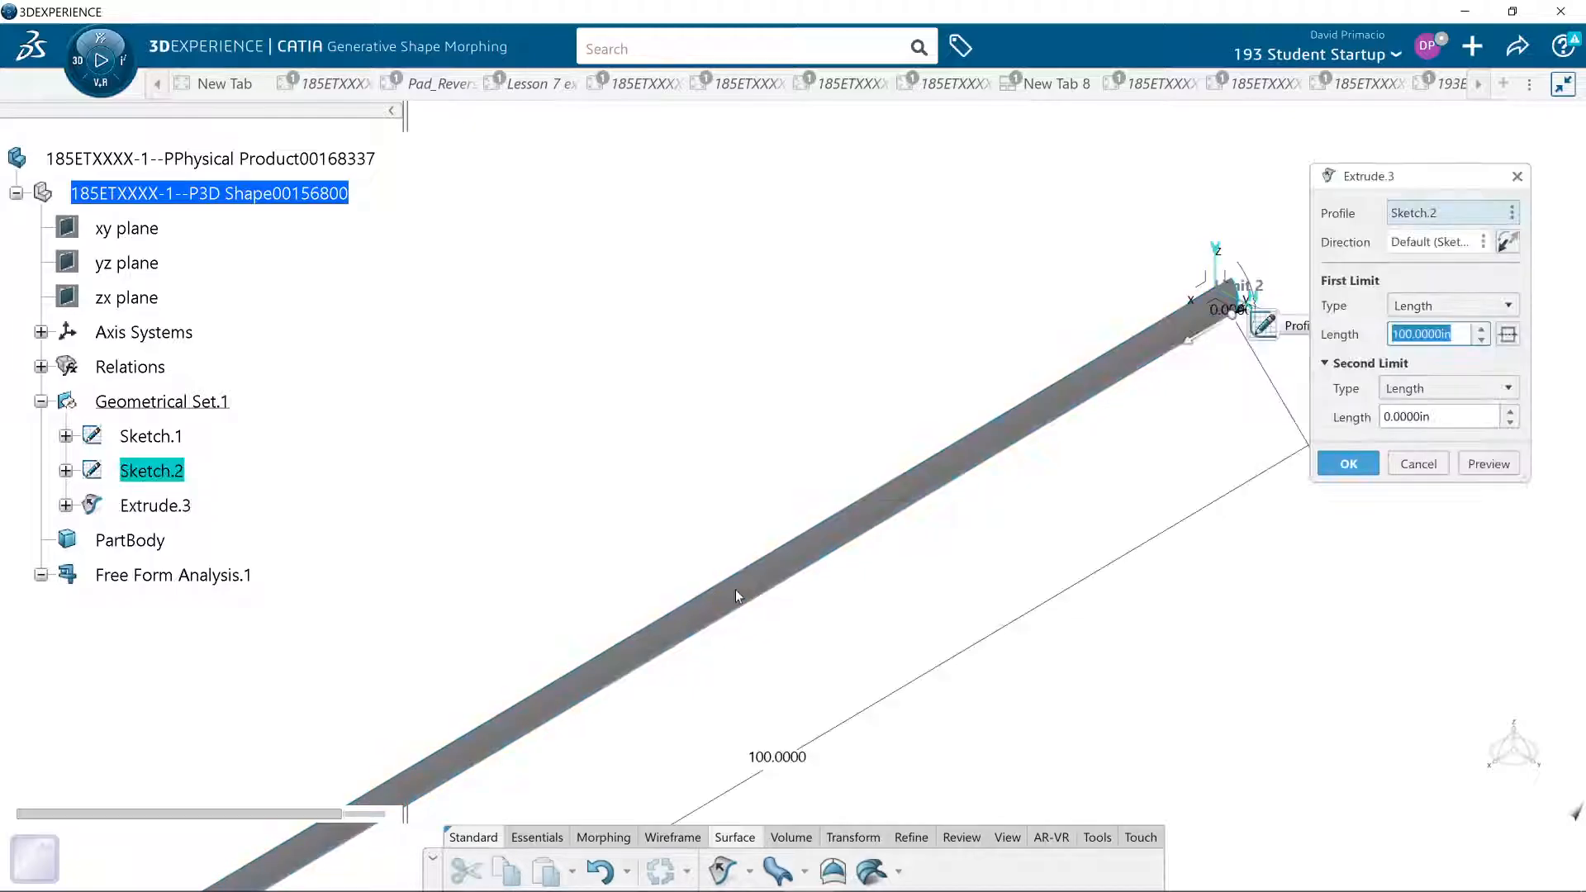
text(50)
key(Return)
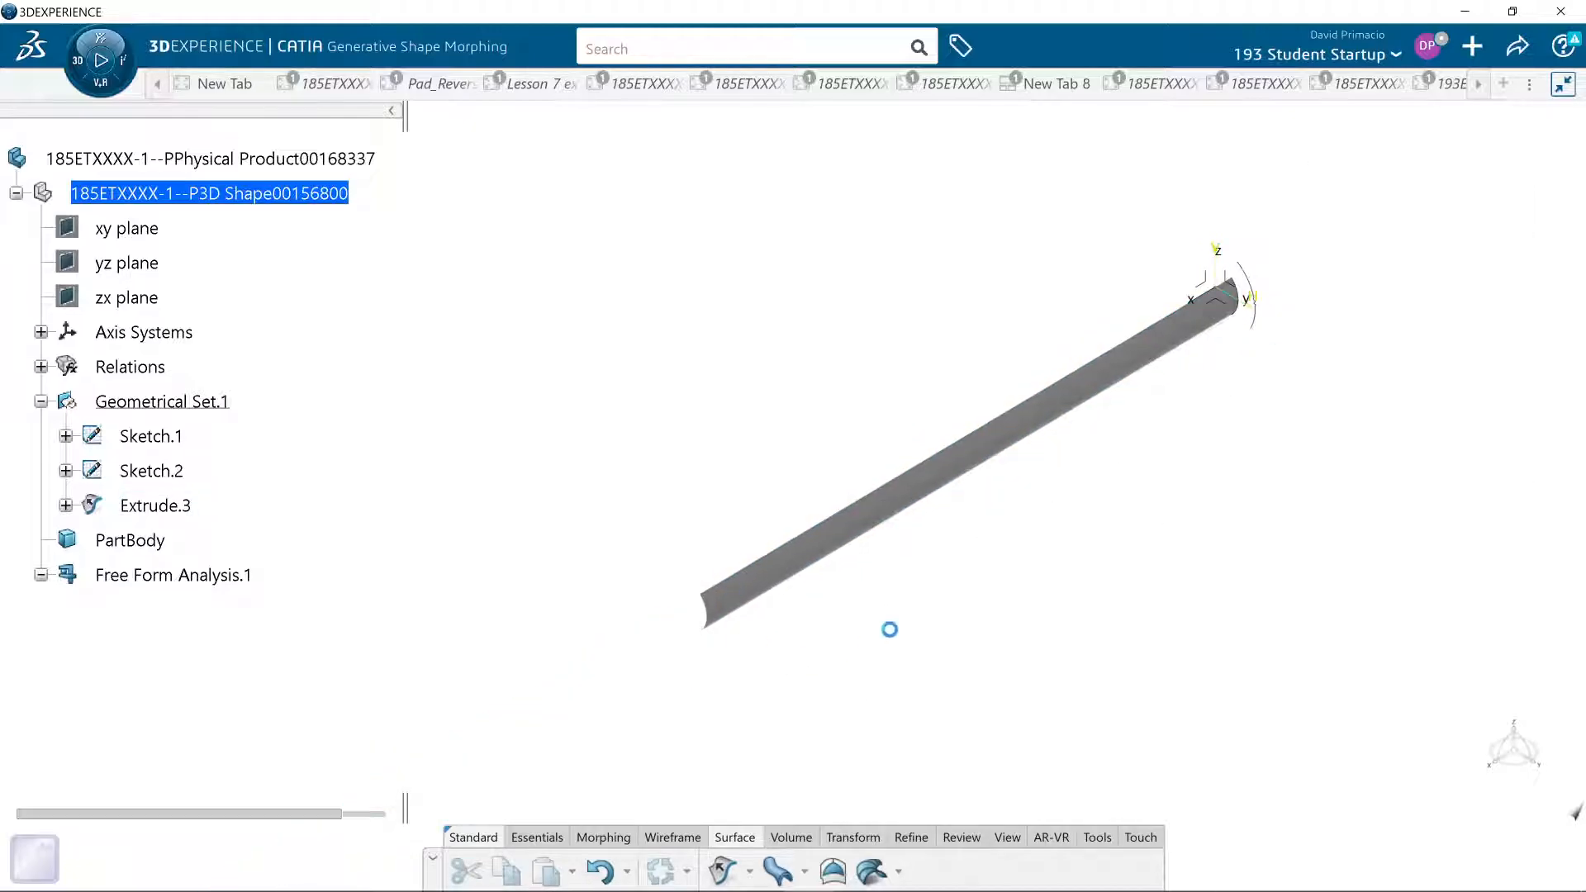
middle_drag(760, 687, 746, 682)
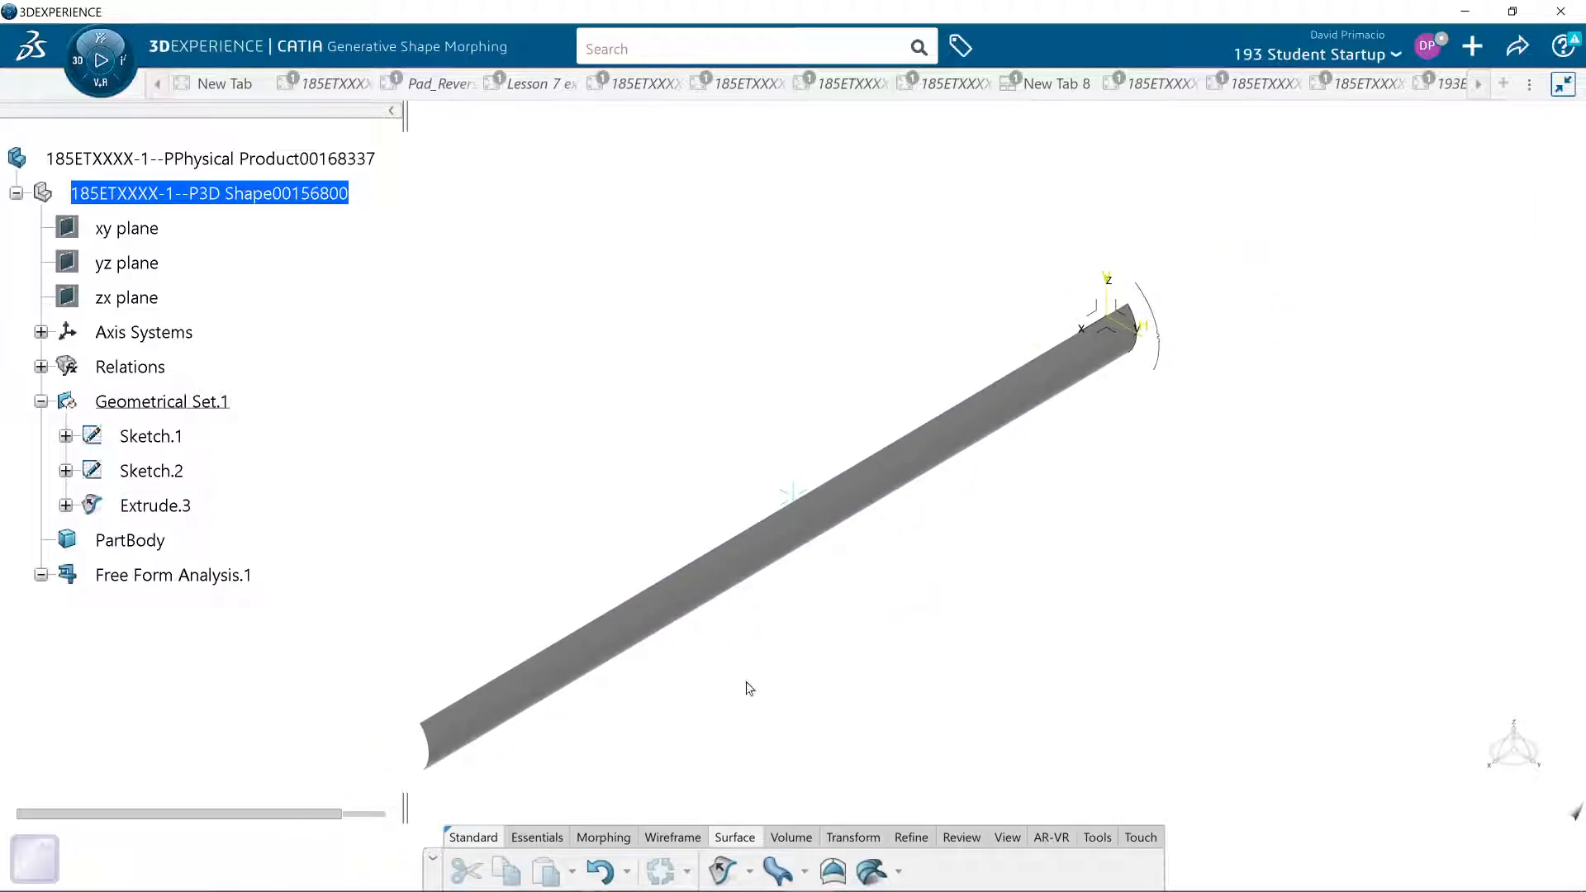
click(690, 837)
click(861, 873)
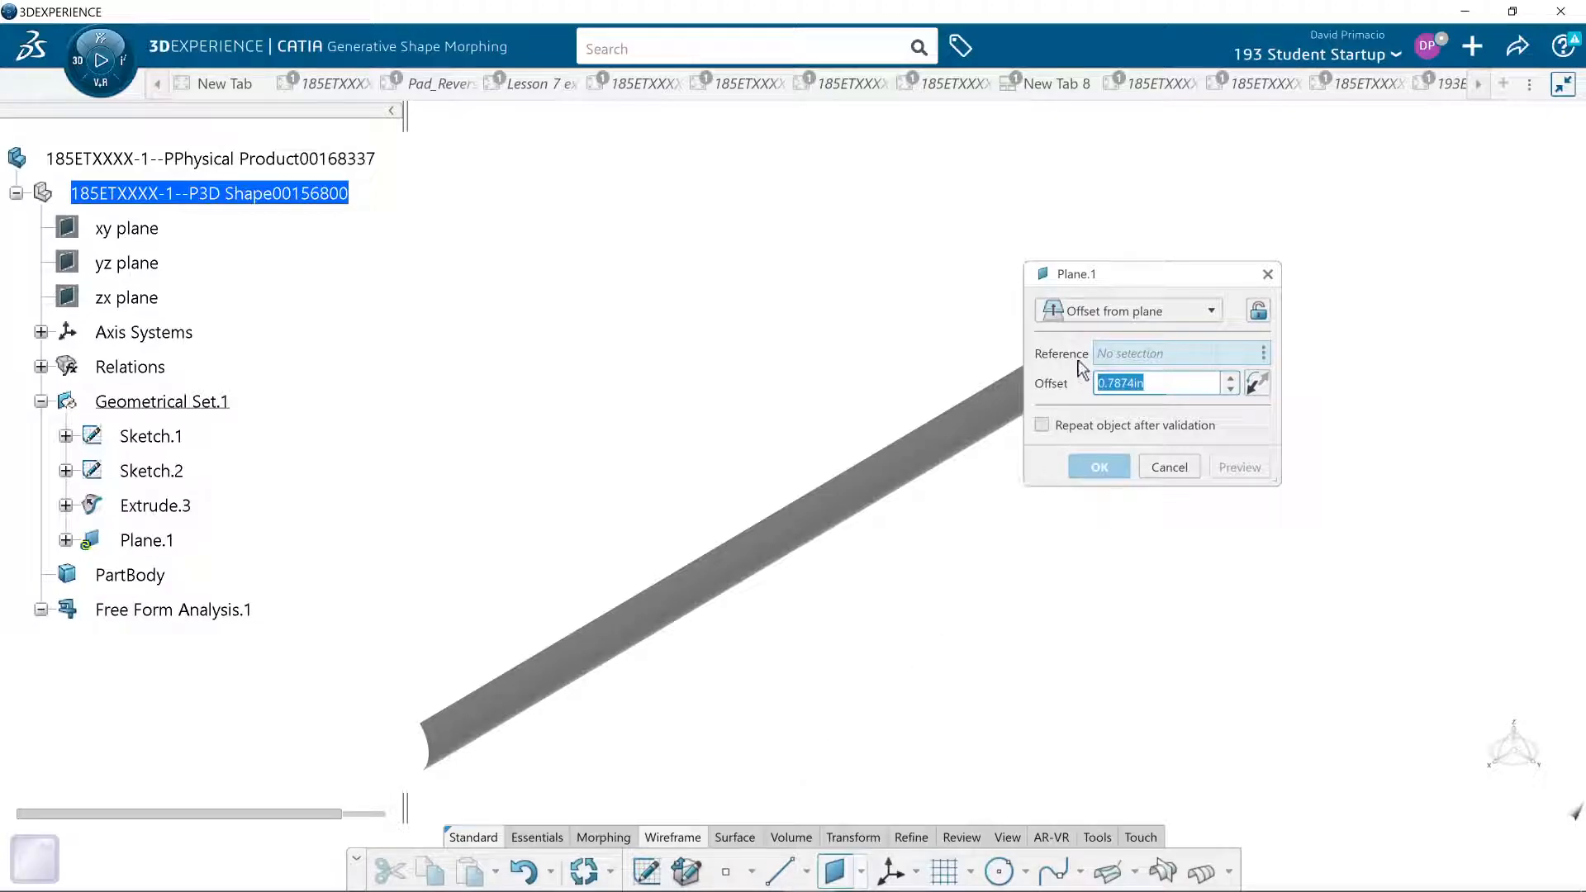
click(1041, 425)
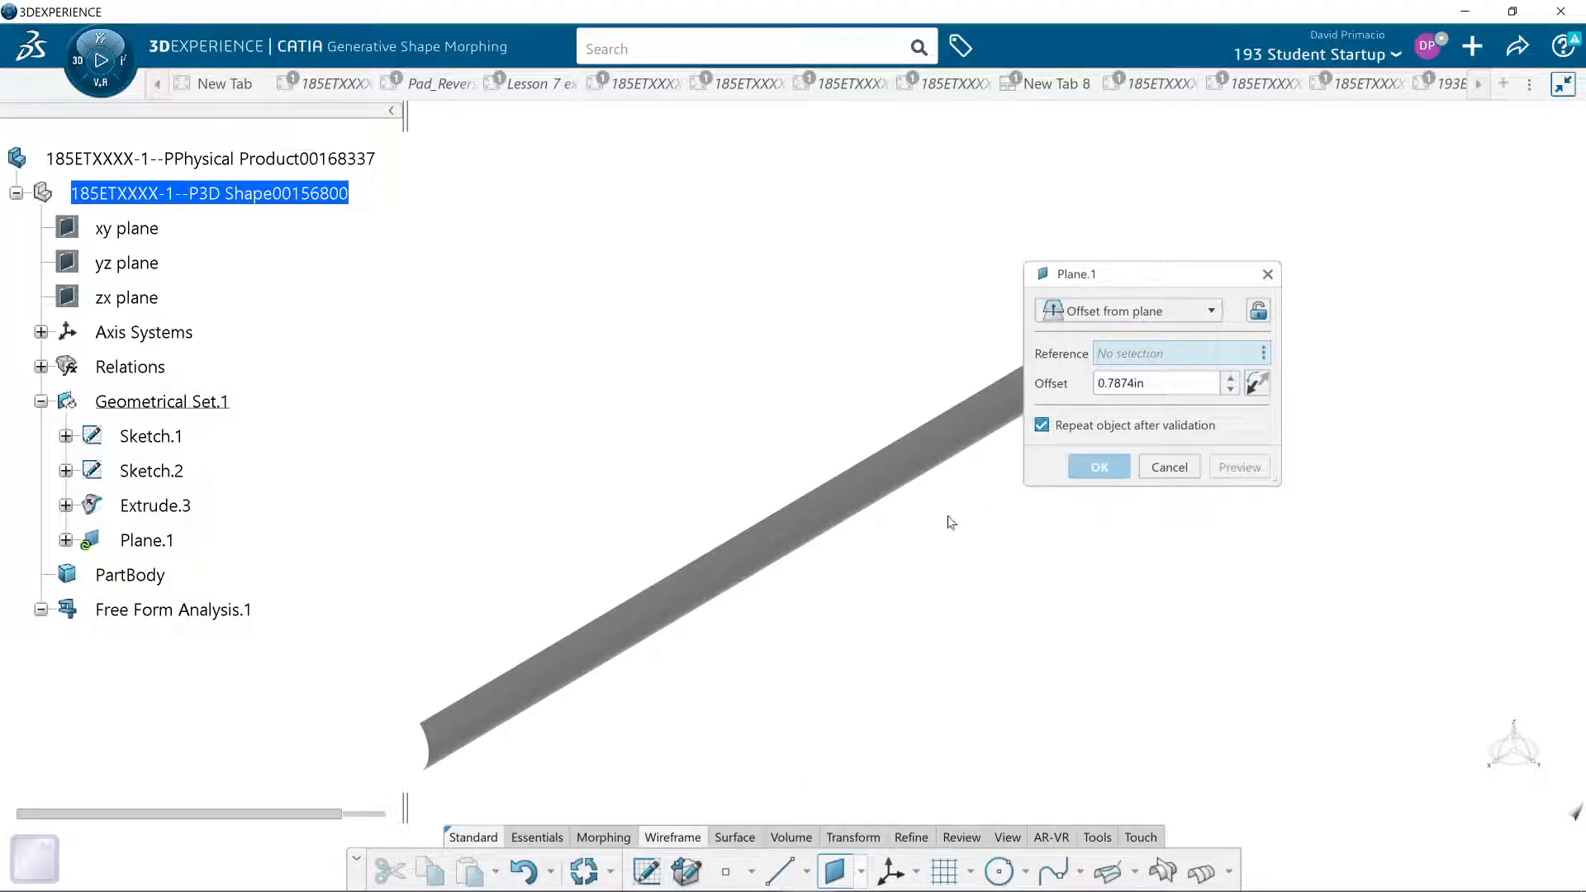
middle_drag(772, 577, 539, 623)
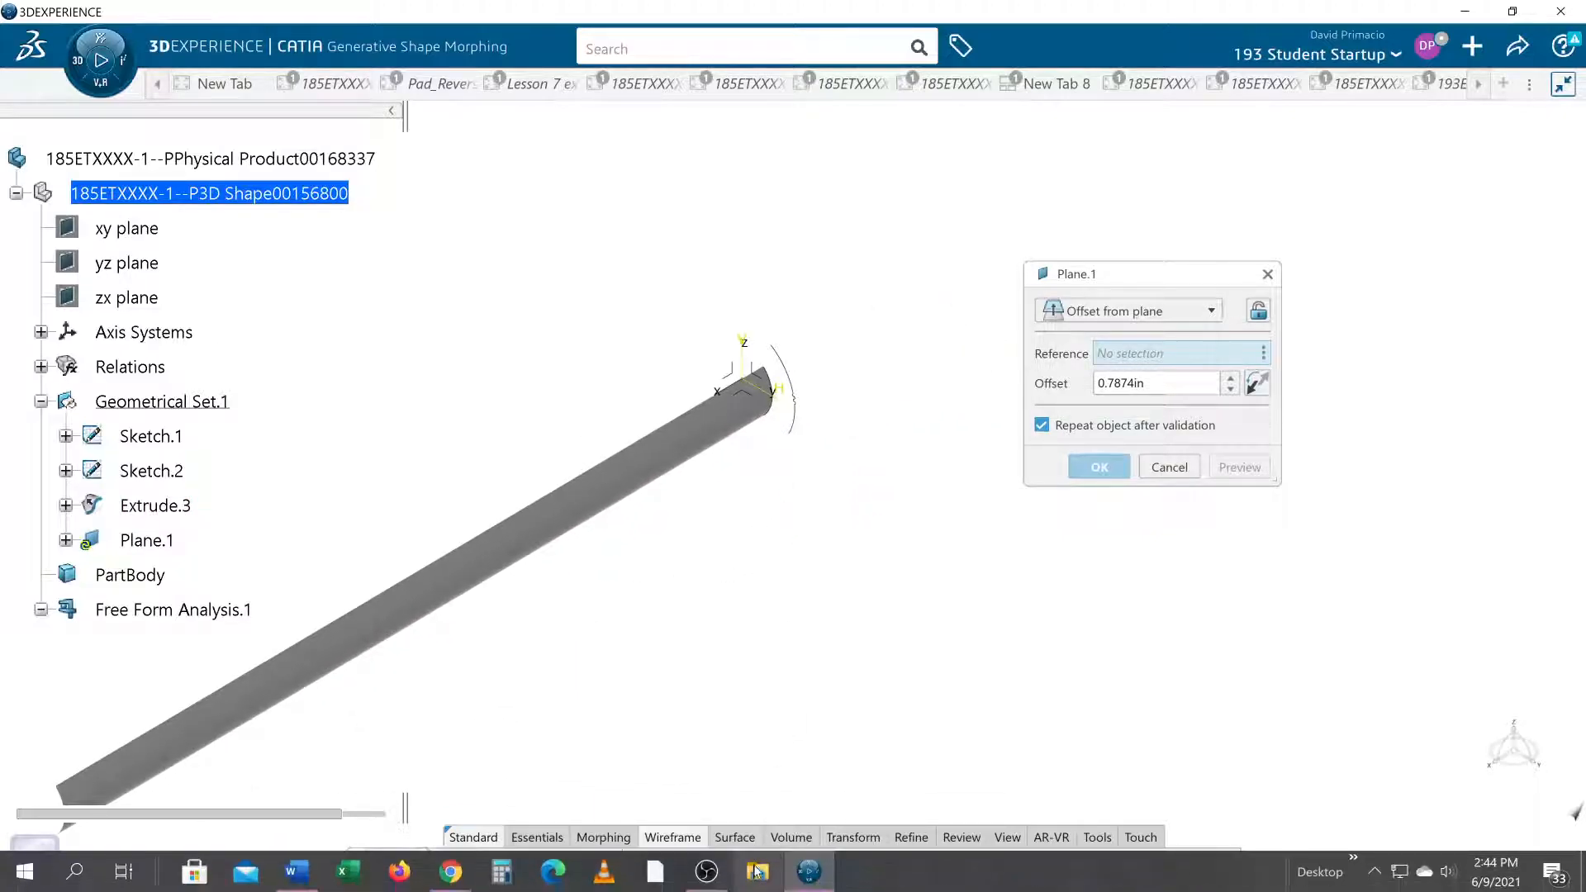
- Try to set up a Points and Planes Repetition with 2 instances along the extruded surface's long edge, then cancel the command
click(750, 874)
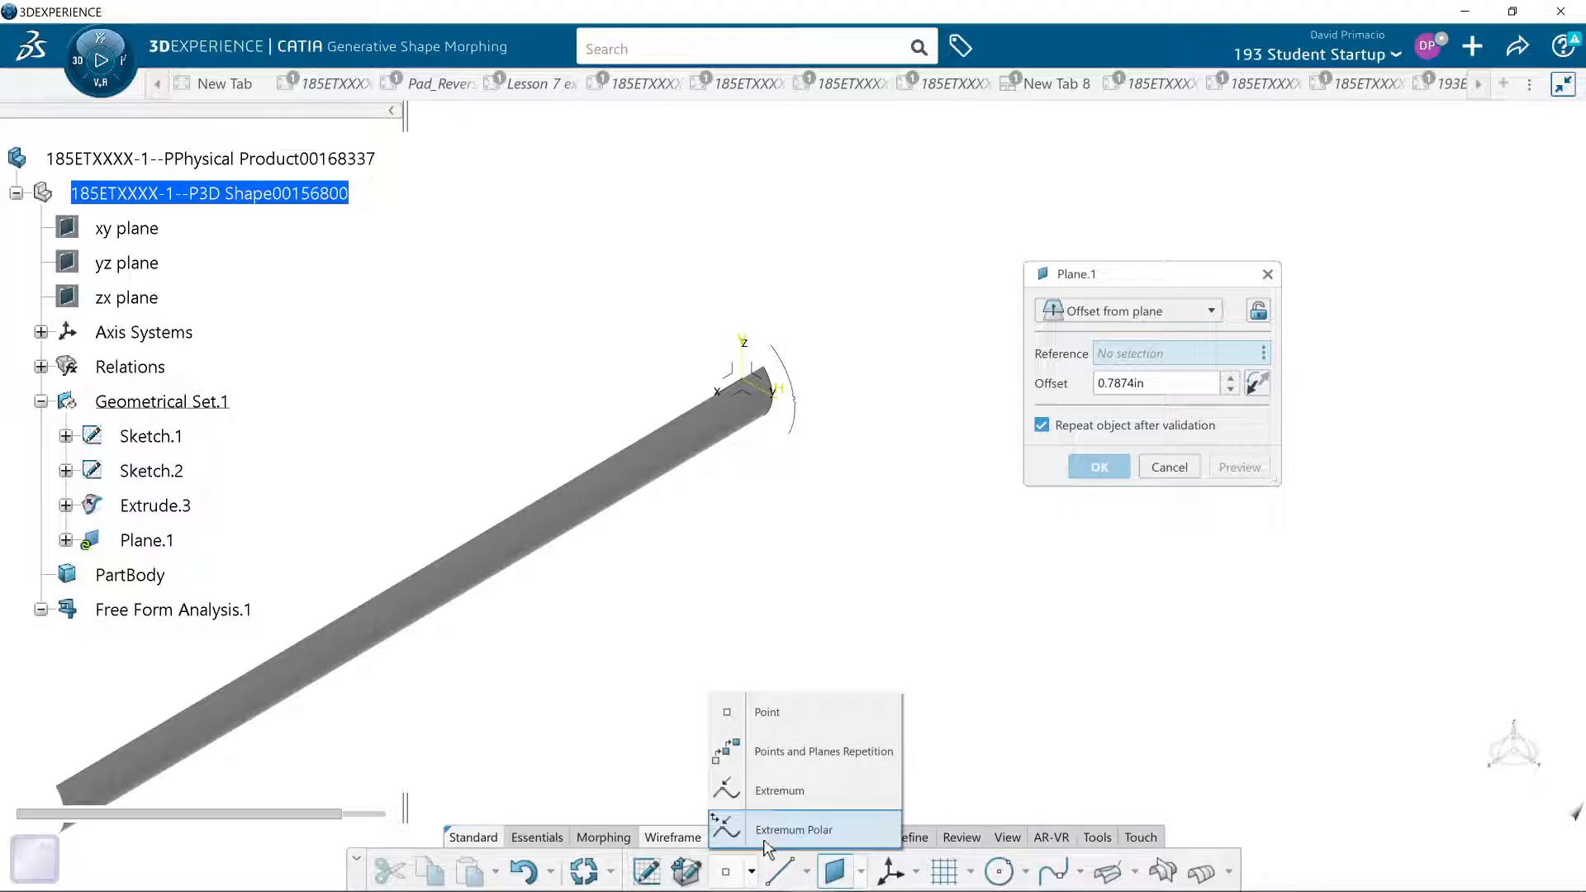
click(764, 751)
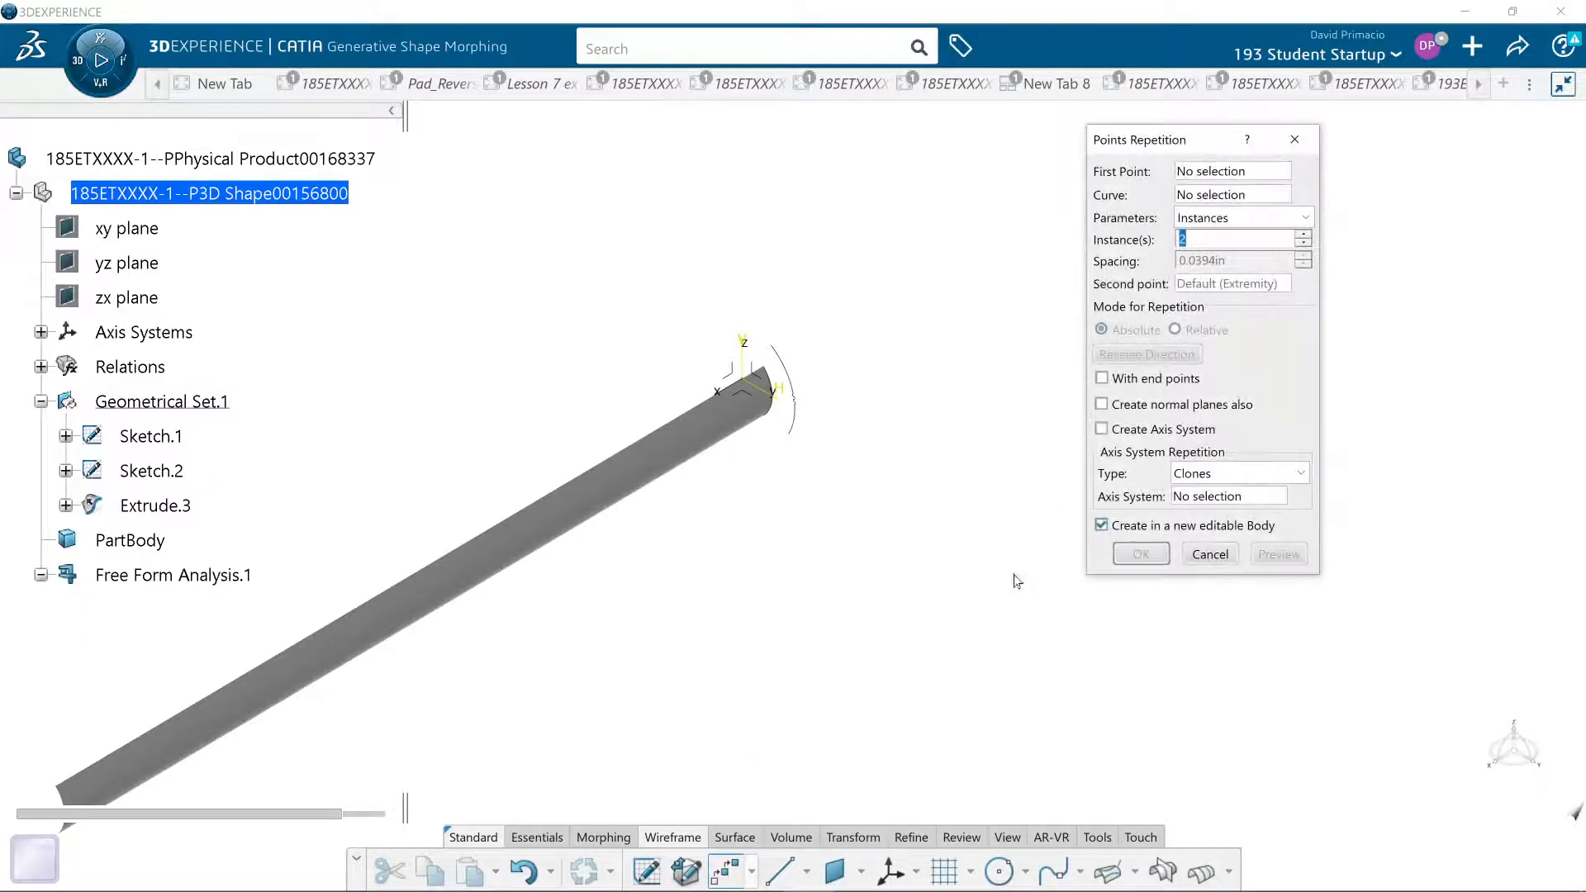
click(694, 410)
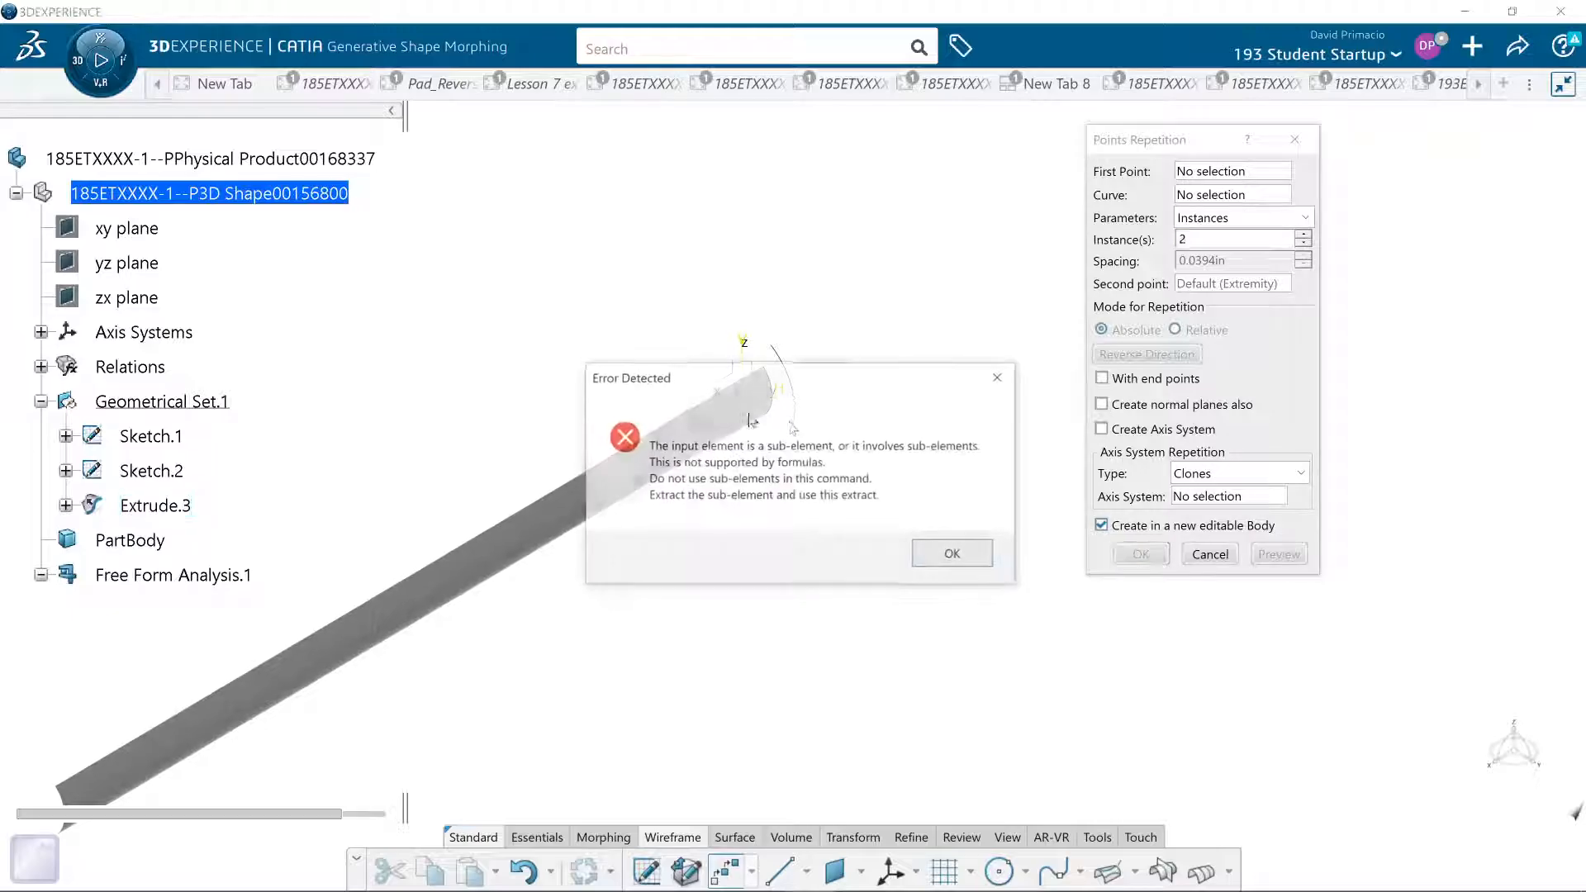
click(958, 555)
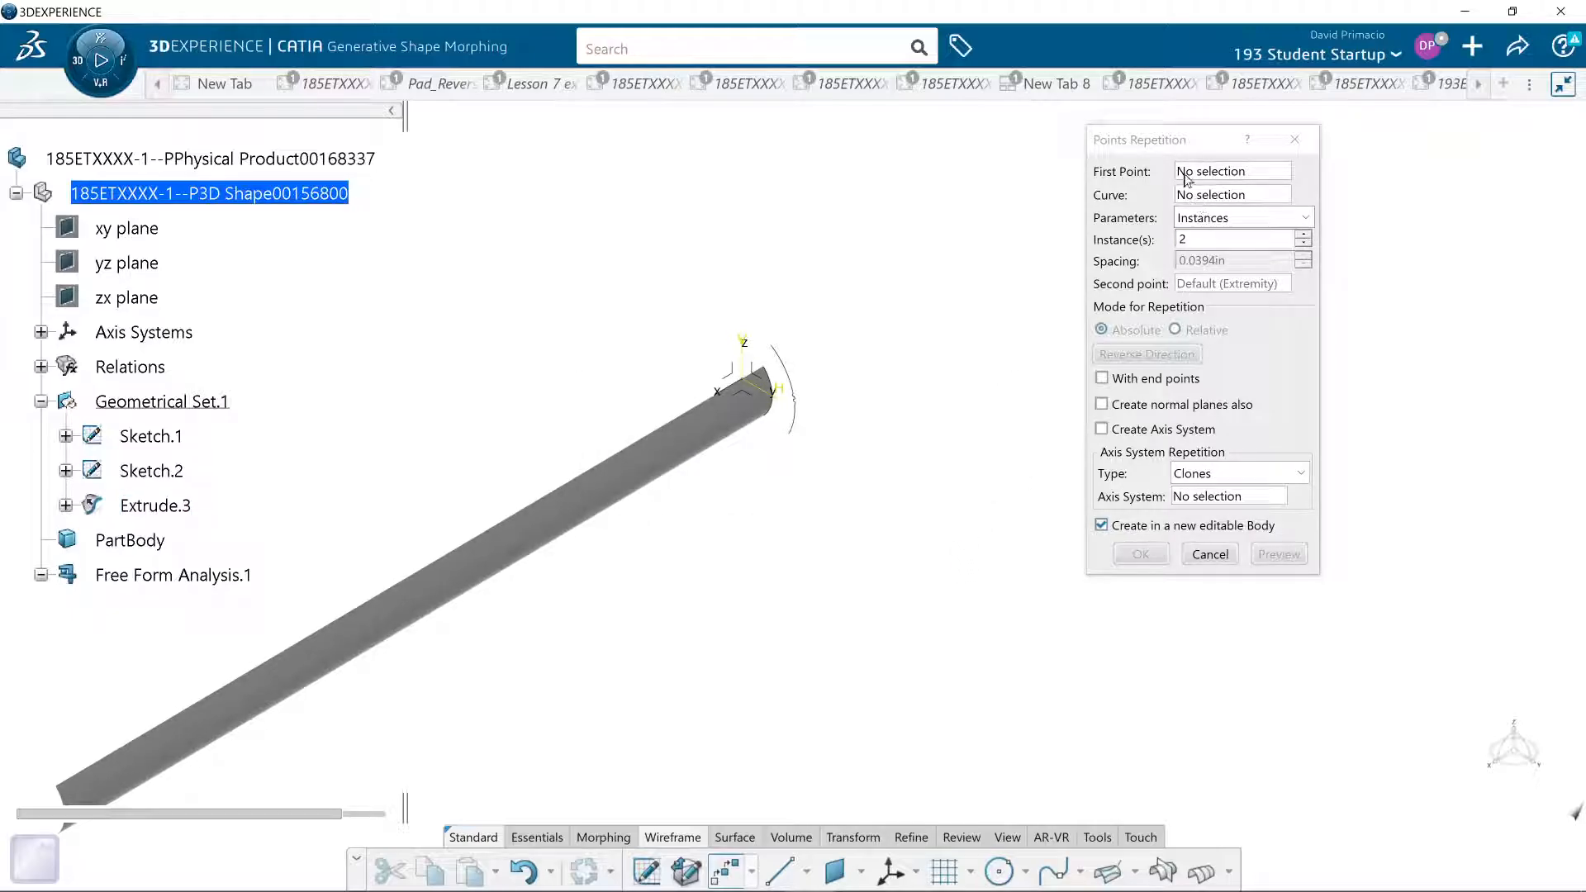
click(1222, 196)
click(645, 440)
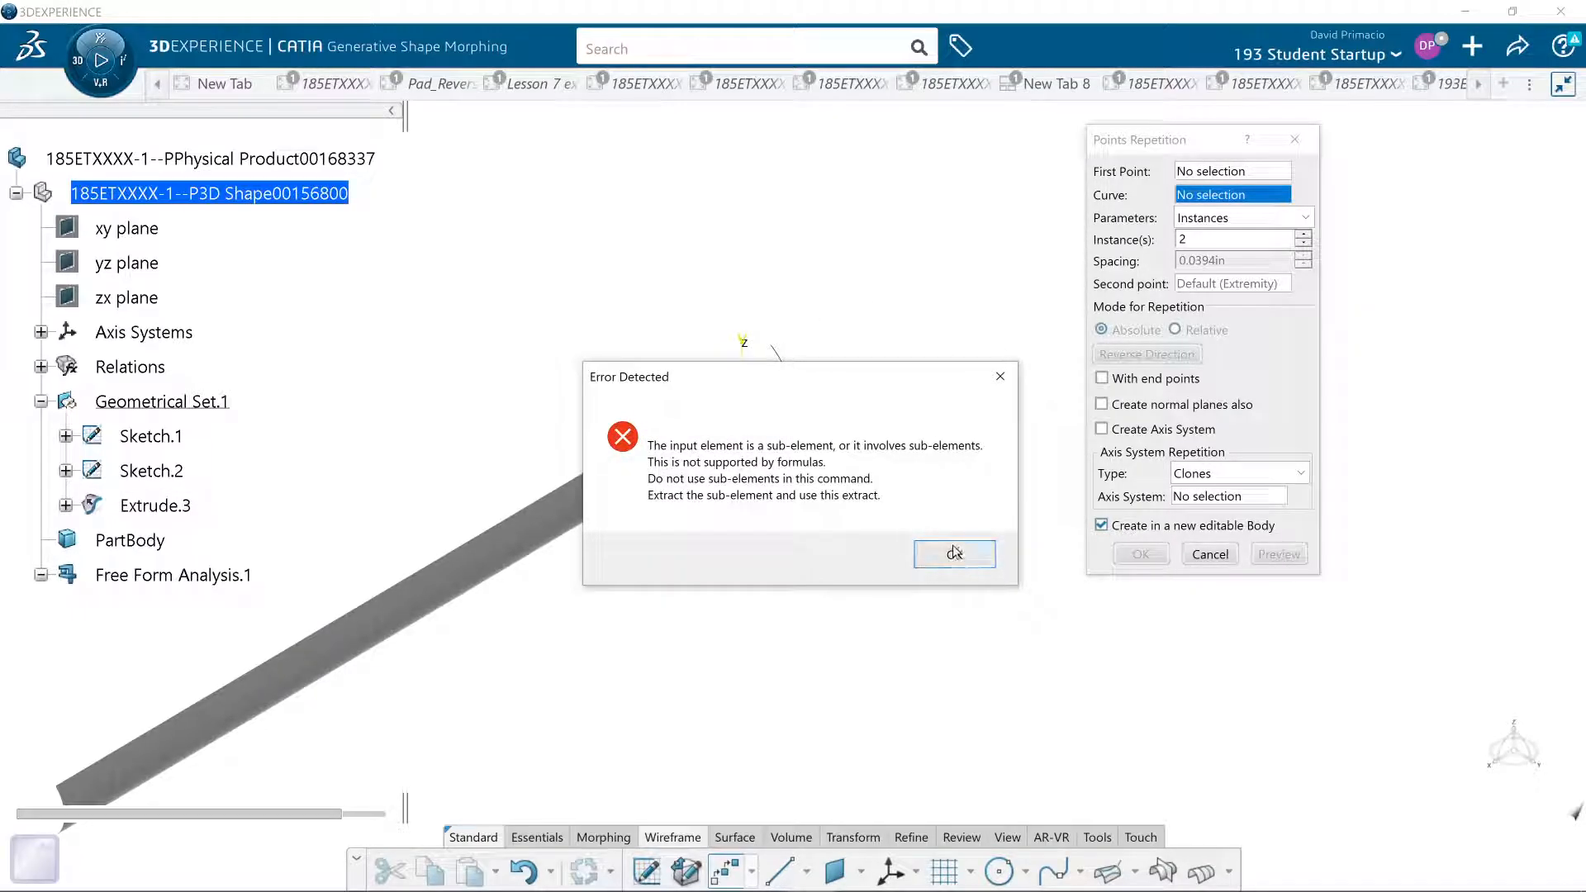
click(952, 558)
middle_drag(666, 594, 1002, 468)
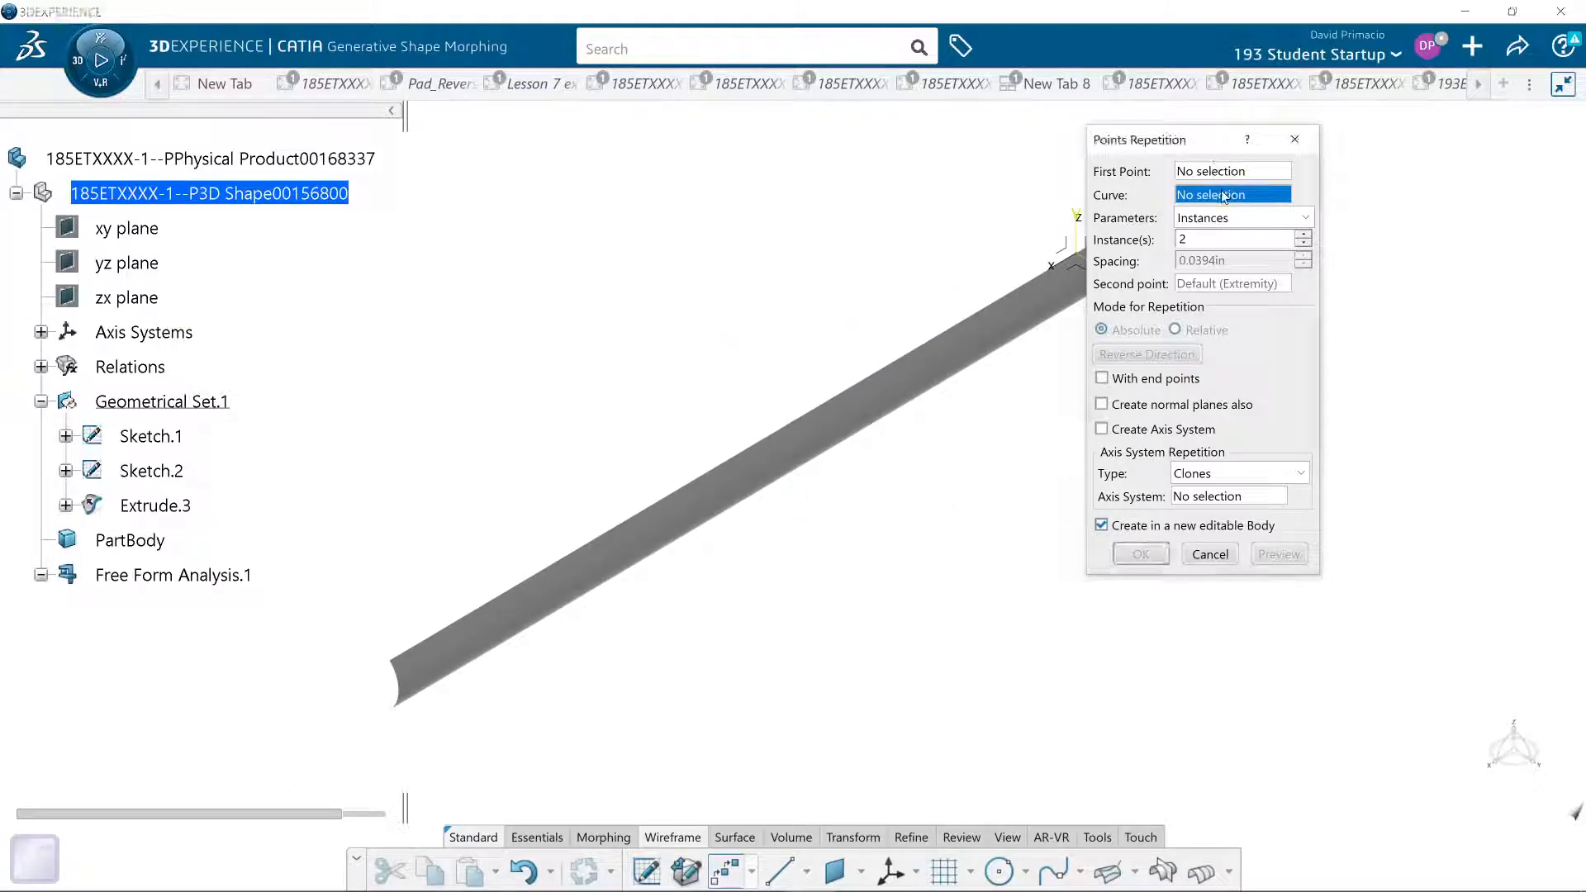
click(452, 689)
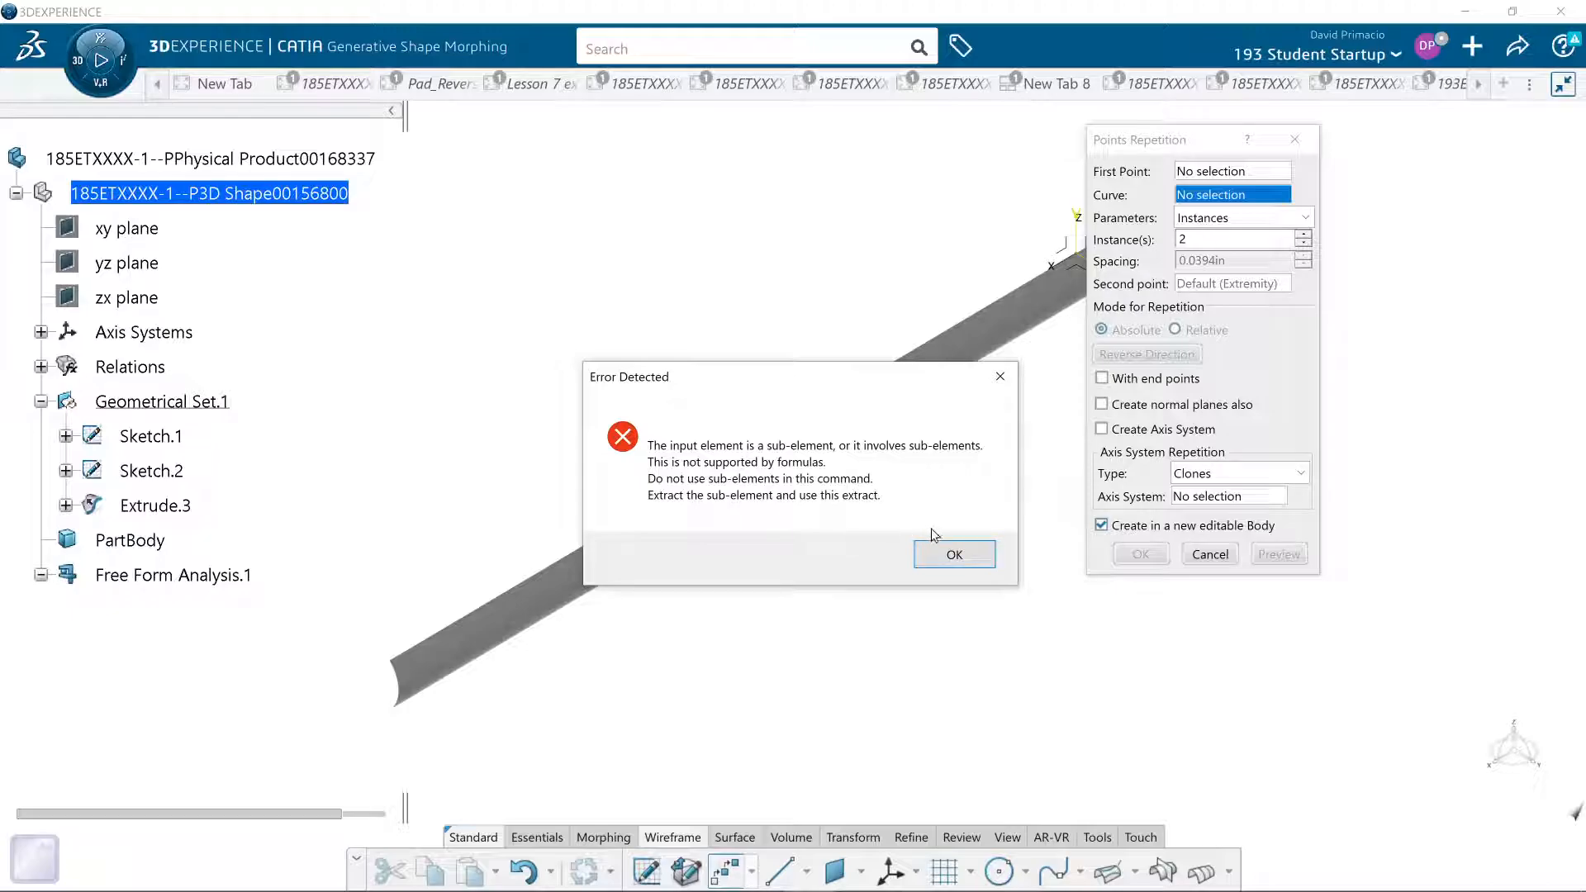
click(950, 552)
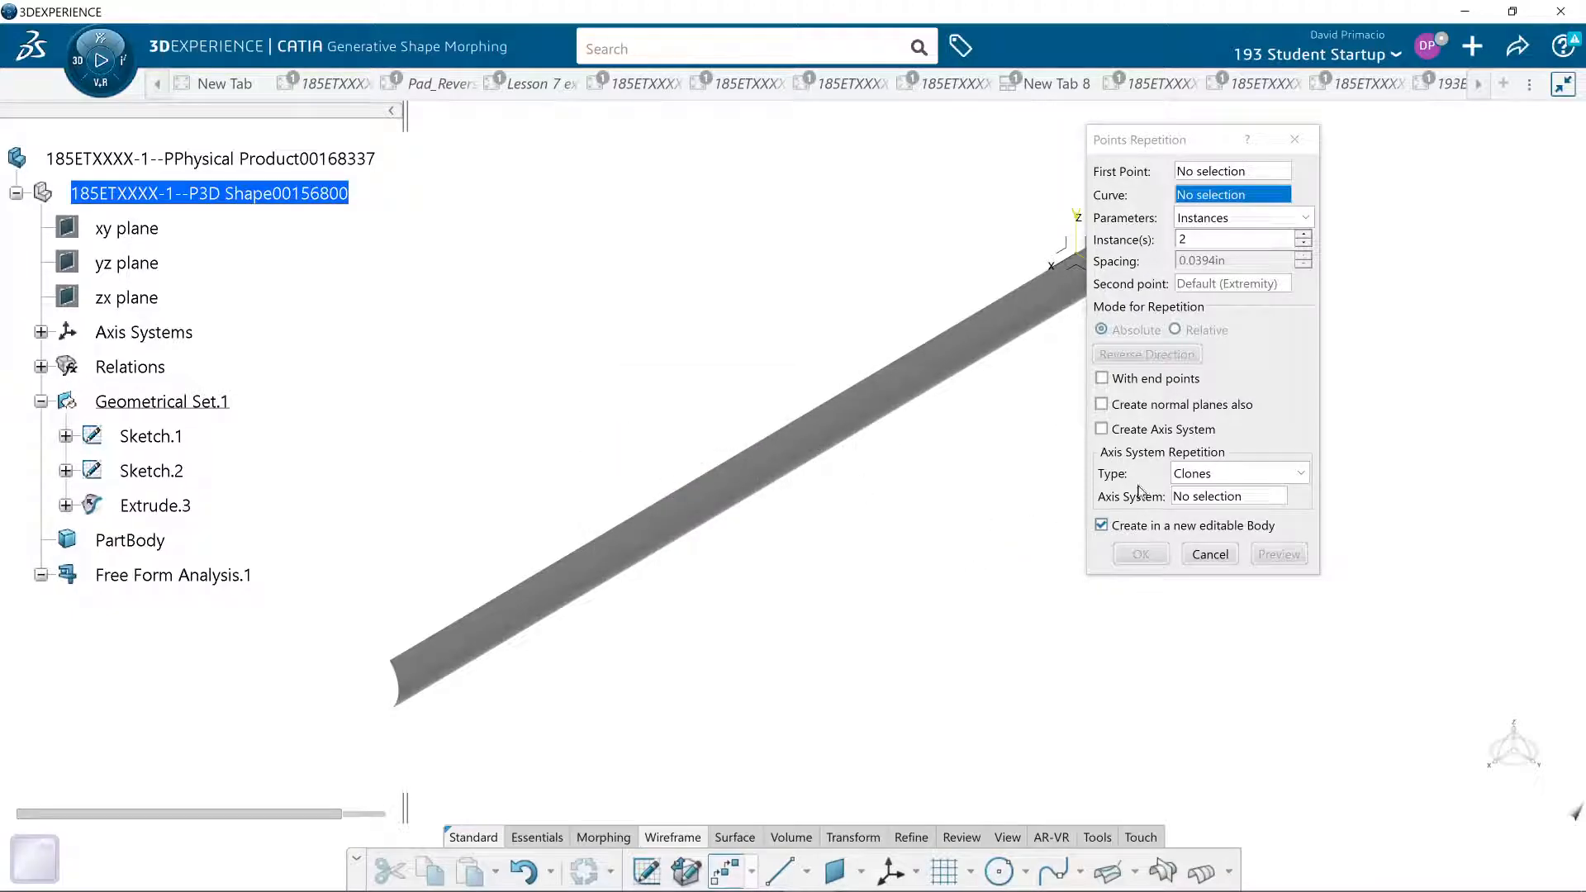
click(1210, 553)
ctrl+middle_drag(867, 559, 863, 595)
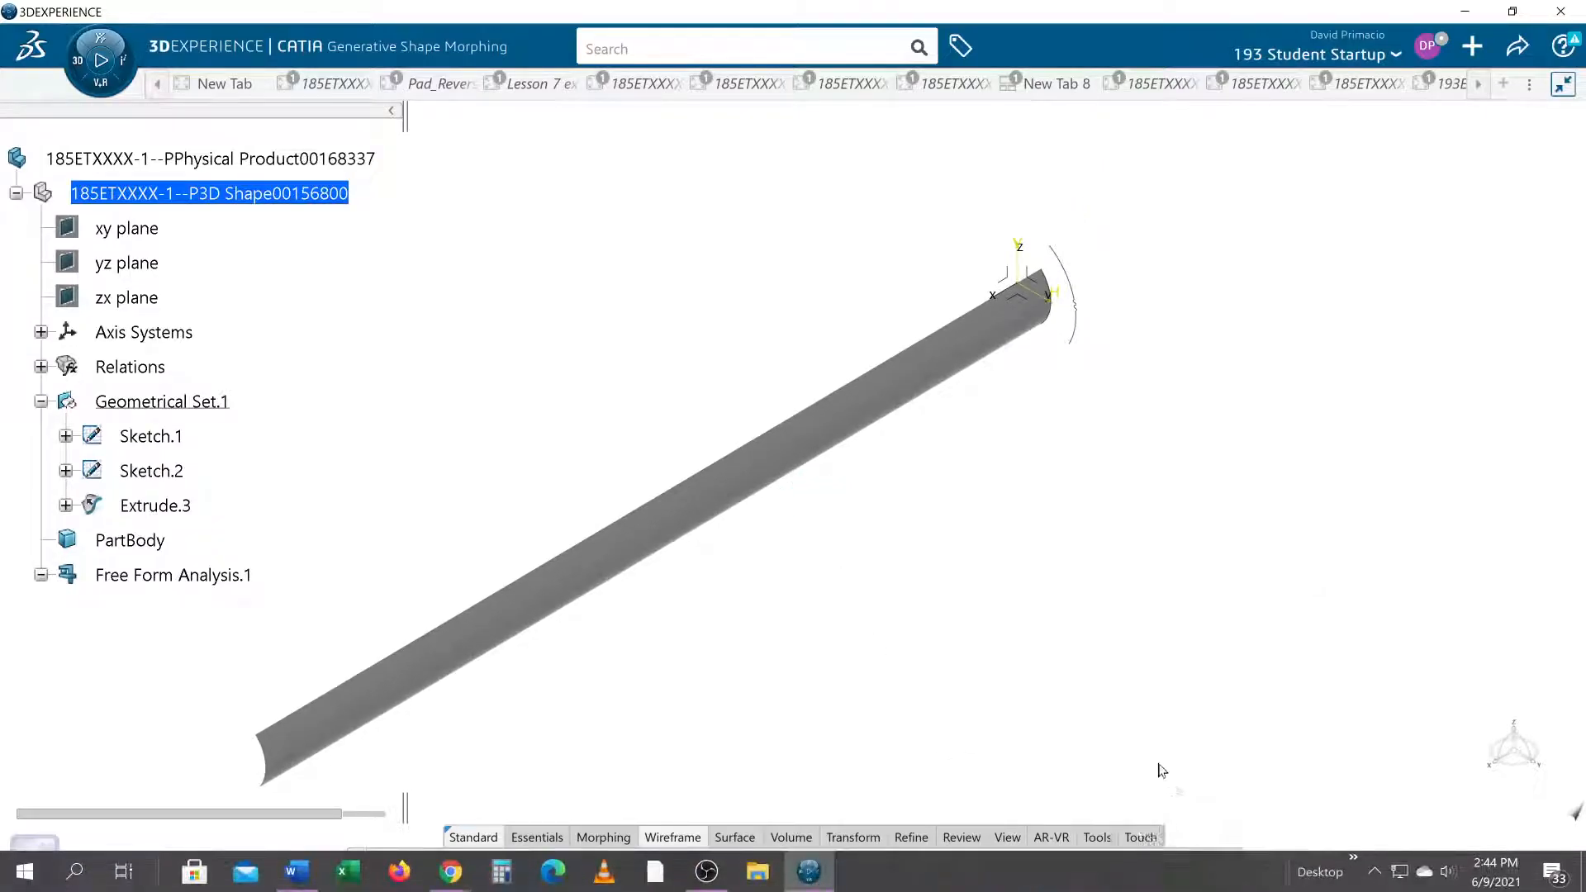
click(1229, 871)
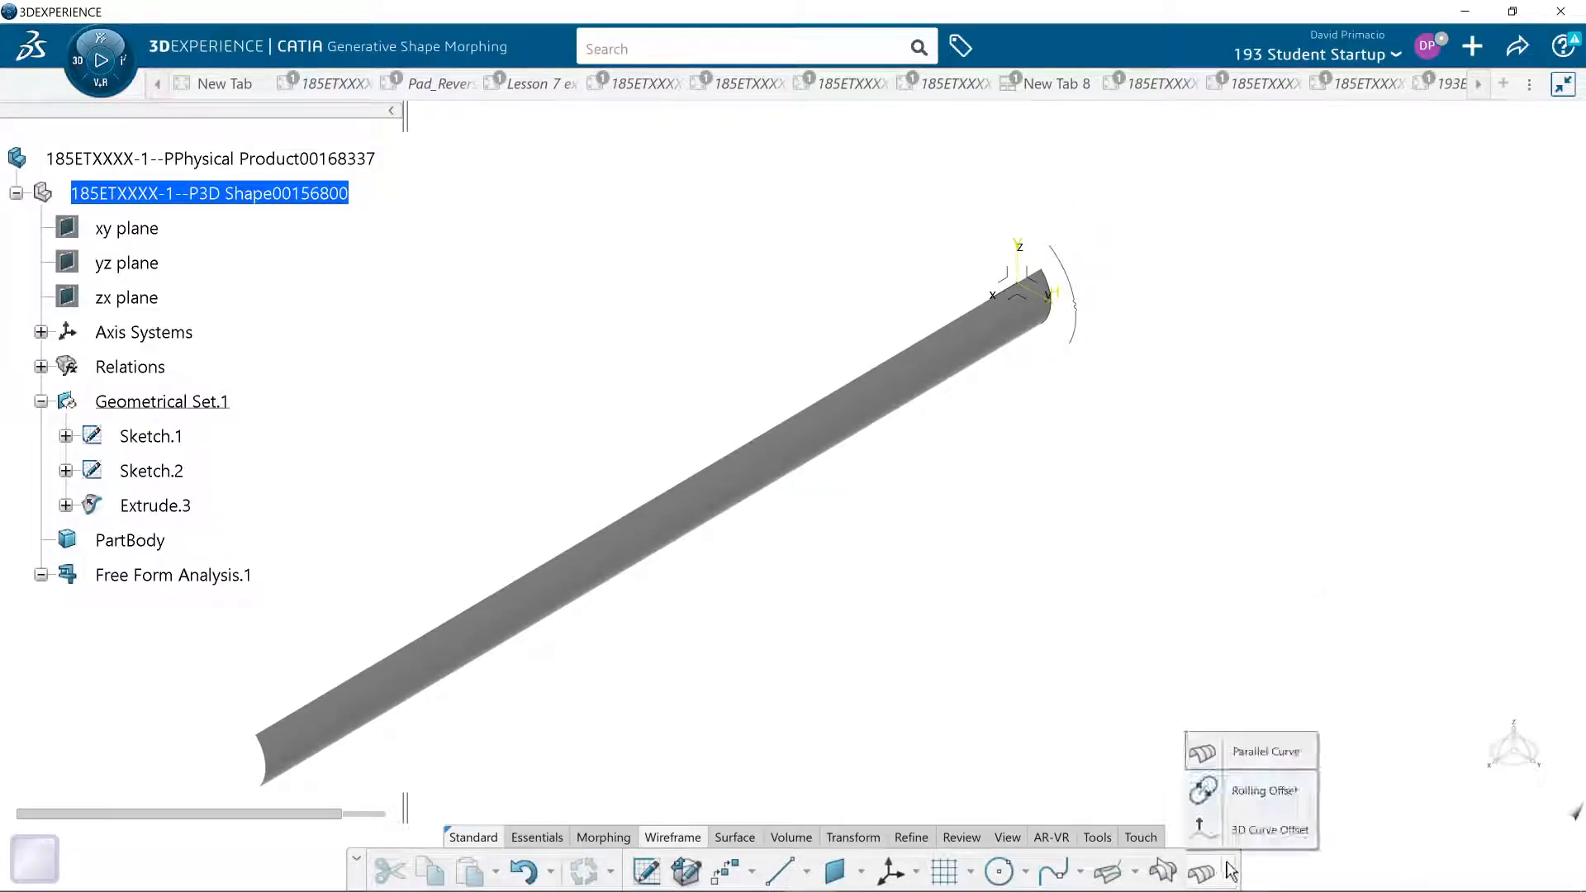
click(1136, 874)
click(1137, 874)
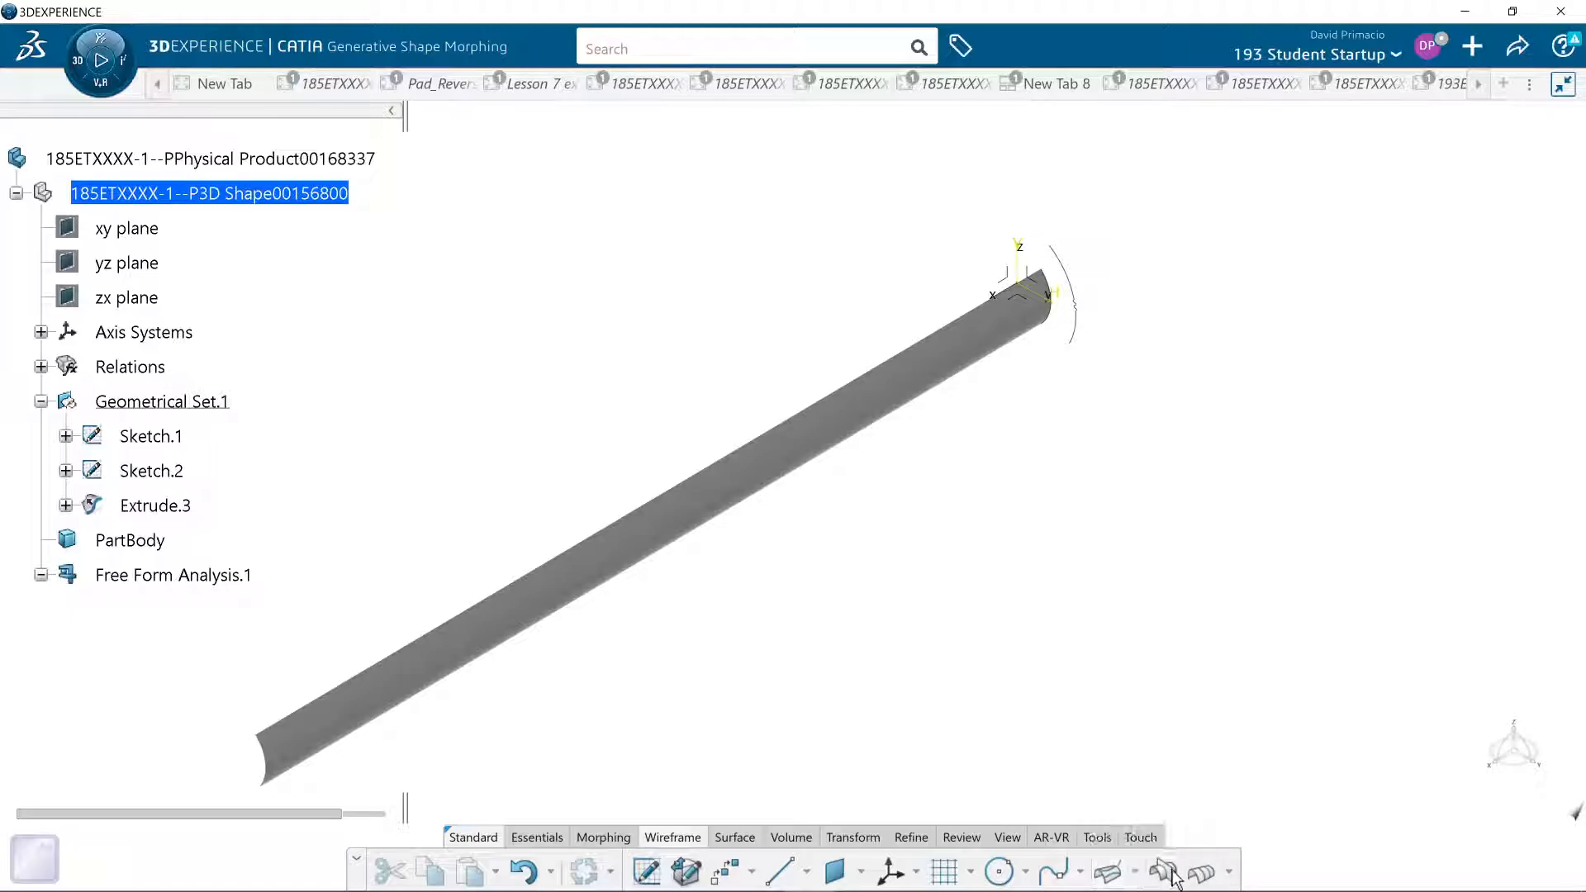
click(1228, 873)
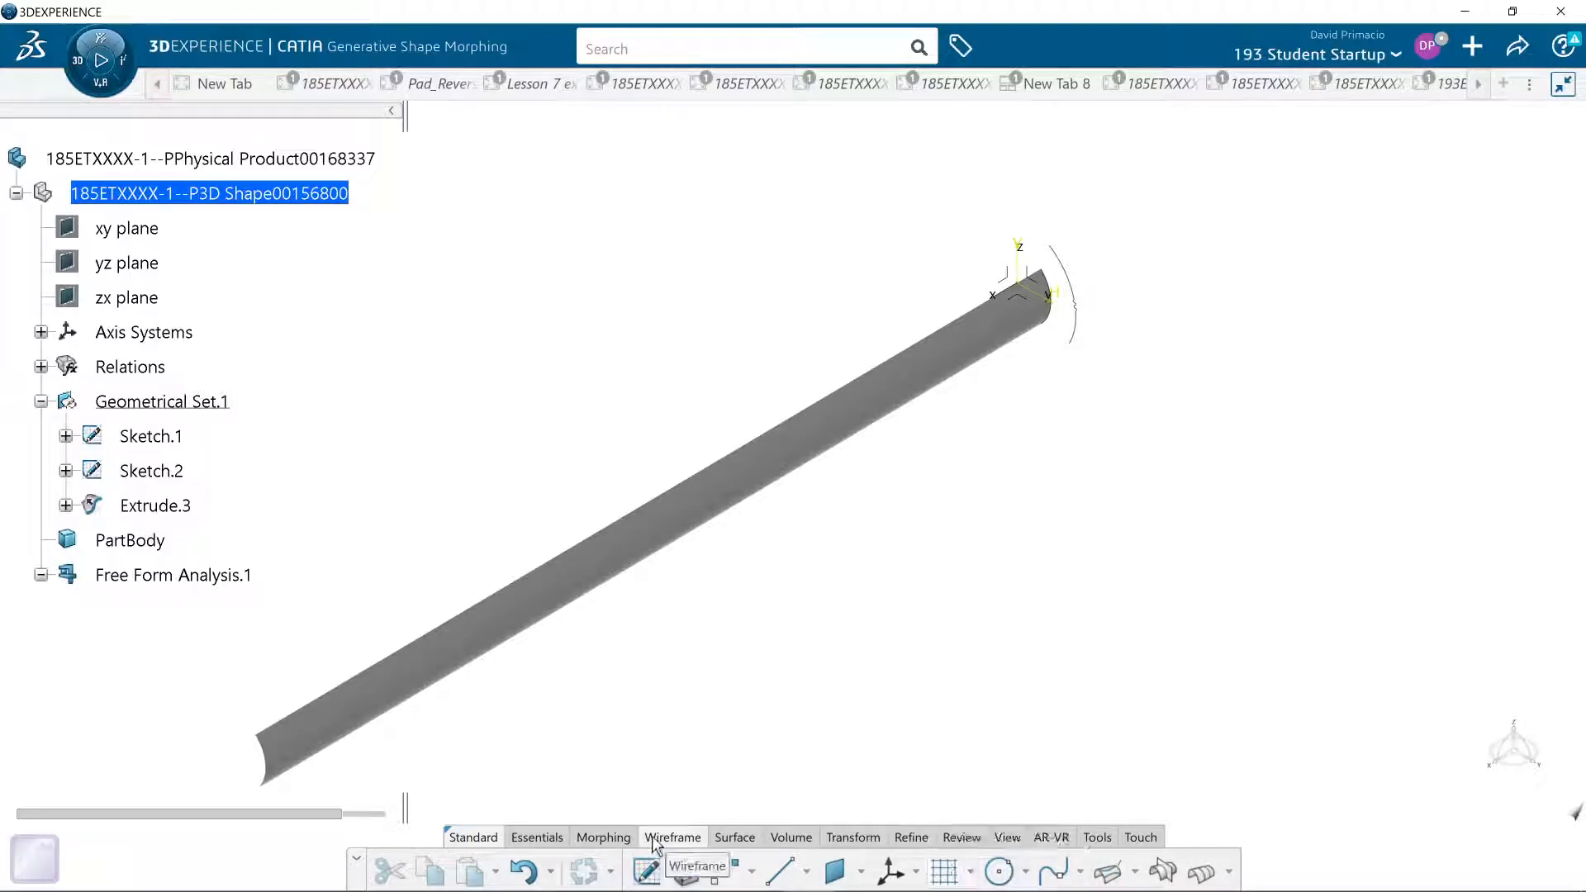
- Create a boundary curve on Extrude.3 along its upper long edge, limited by the vertices at both ends of that edge
click(851, 836)
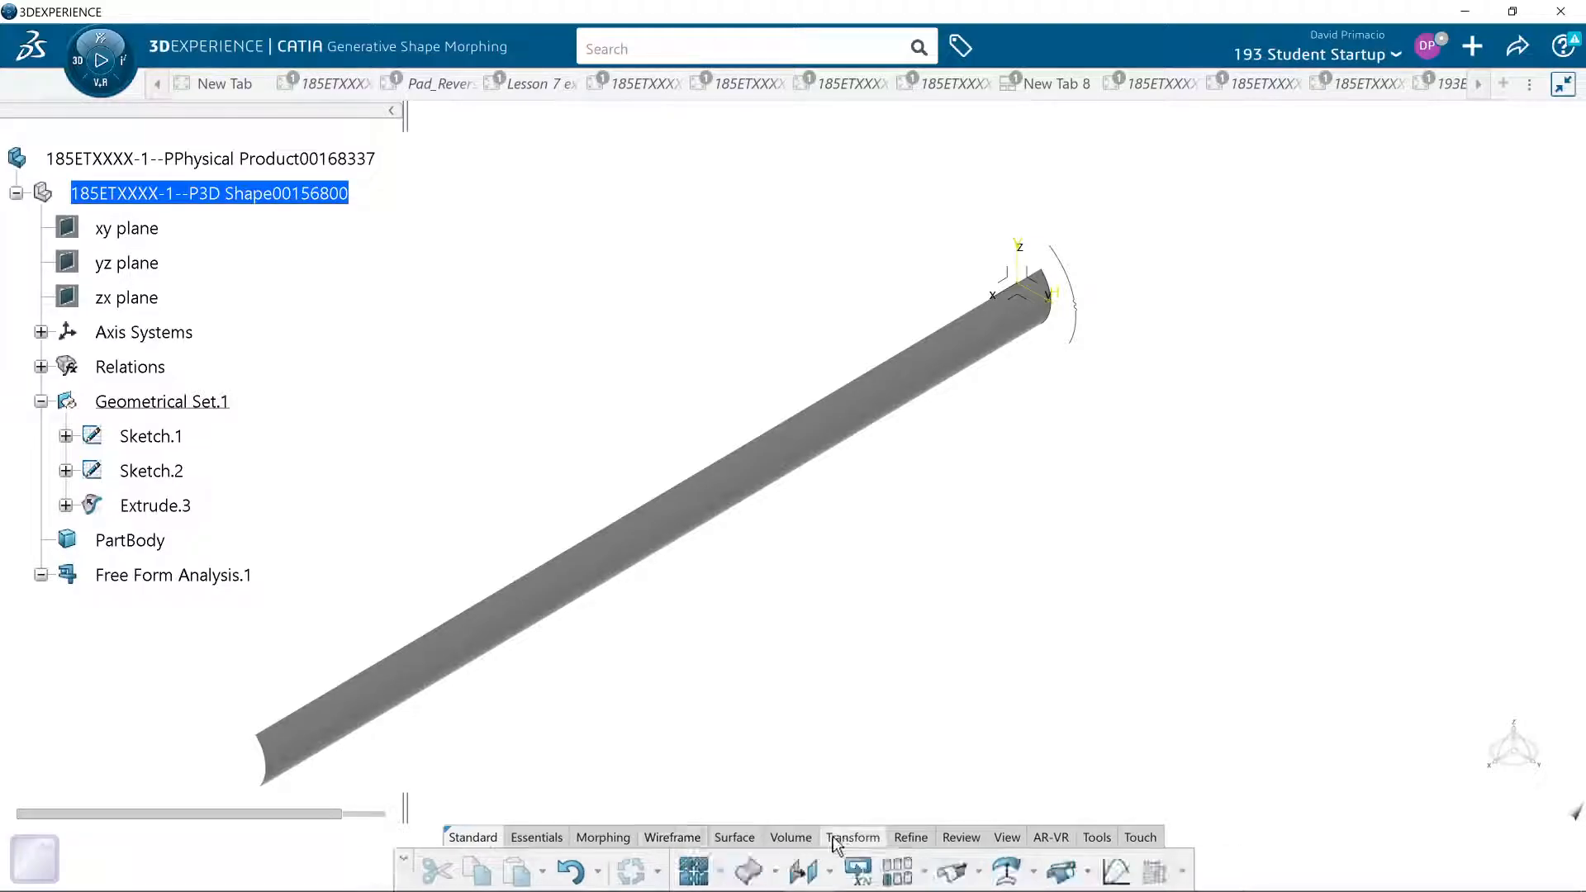
click(750, 871)
click(578, 574)
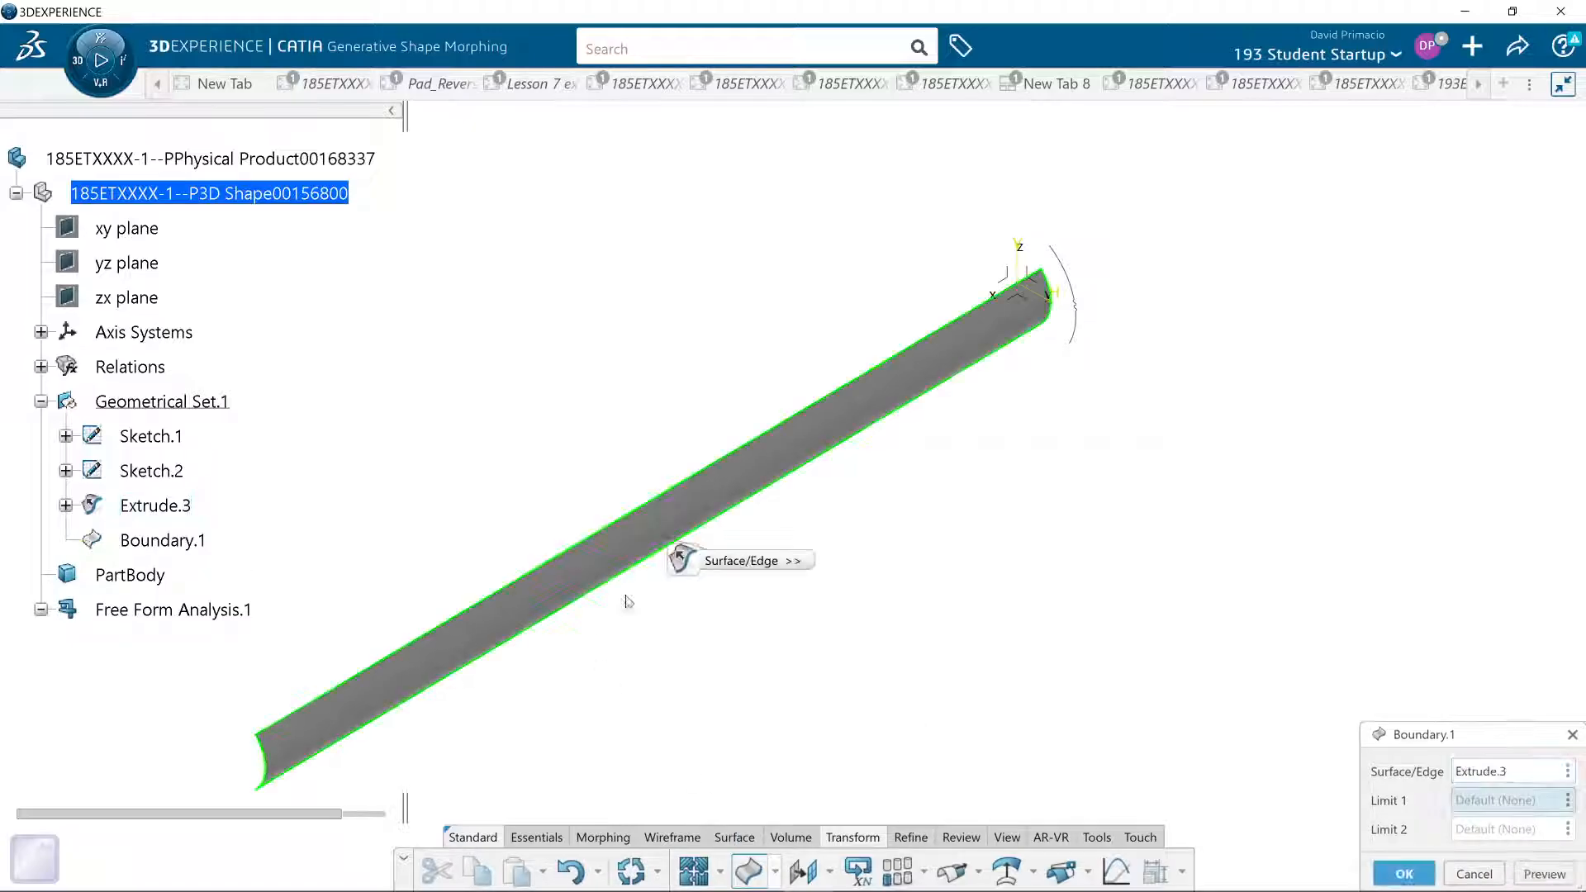
click(1491, 775)
click(1490, 801)
click(263, 737)
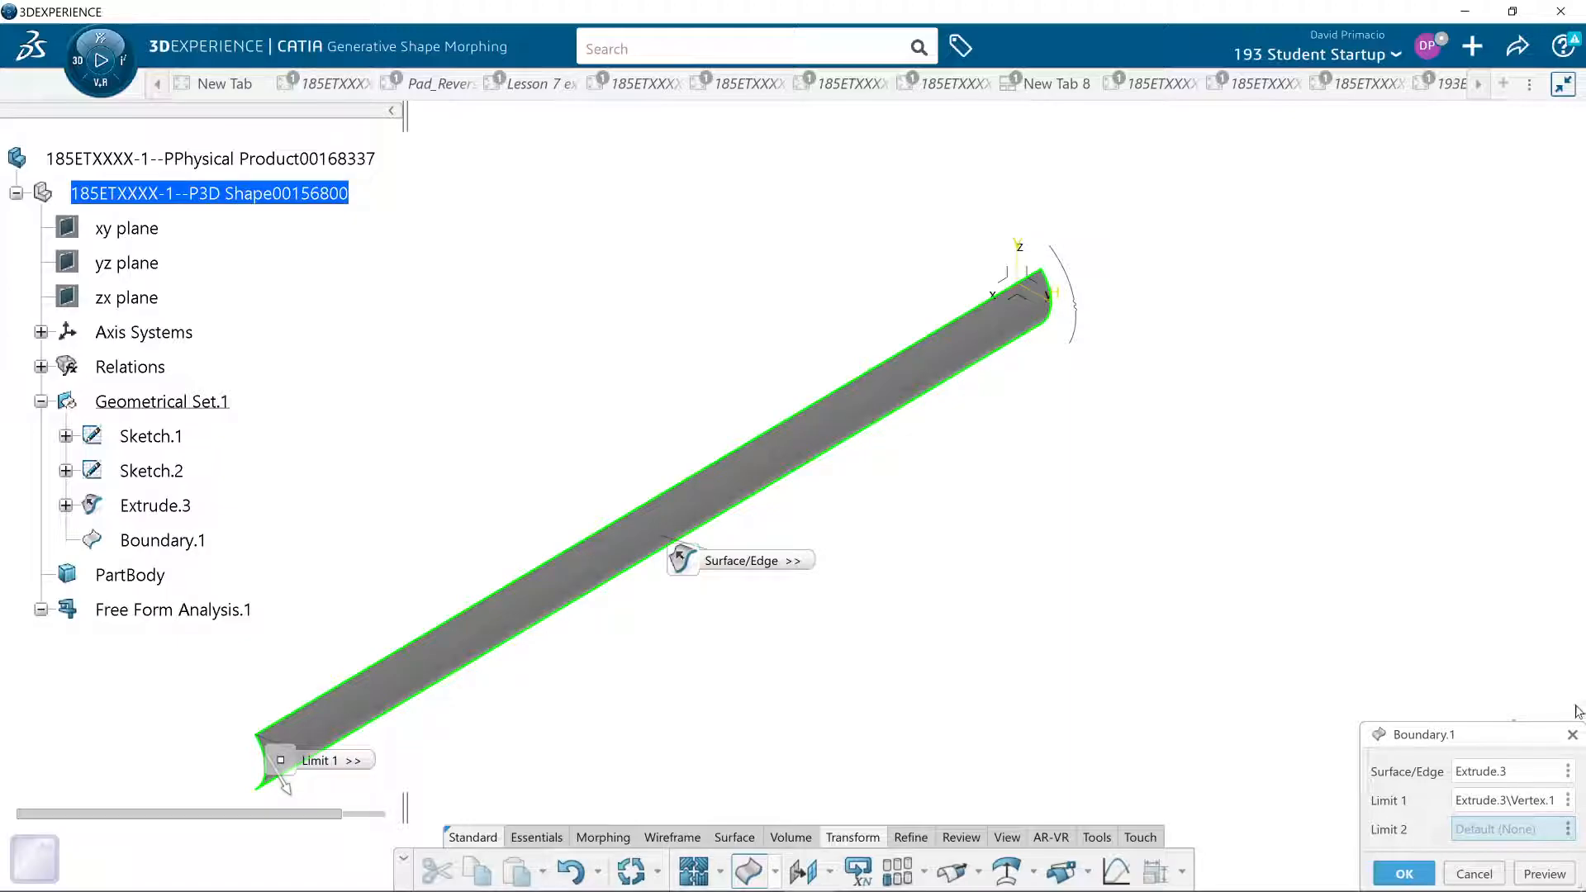
click(1046, 282)
click(294, 789)
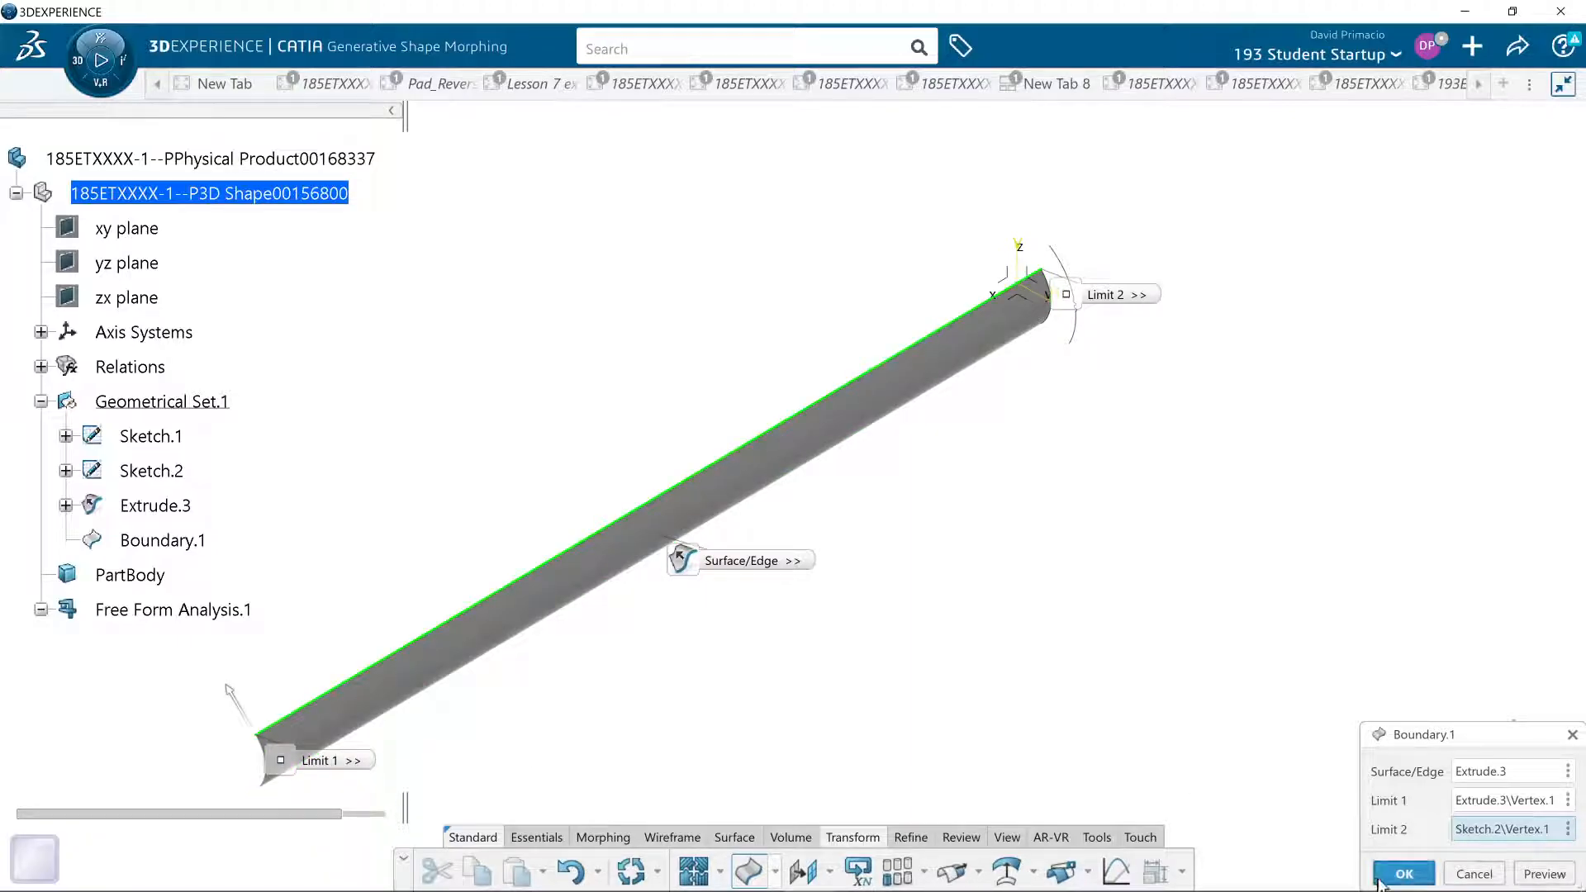
click(1412, 869)
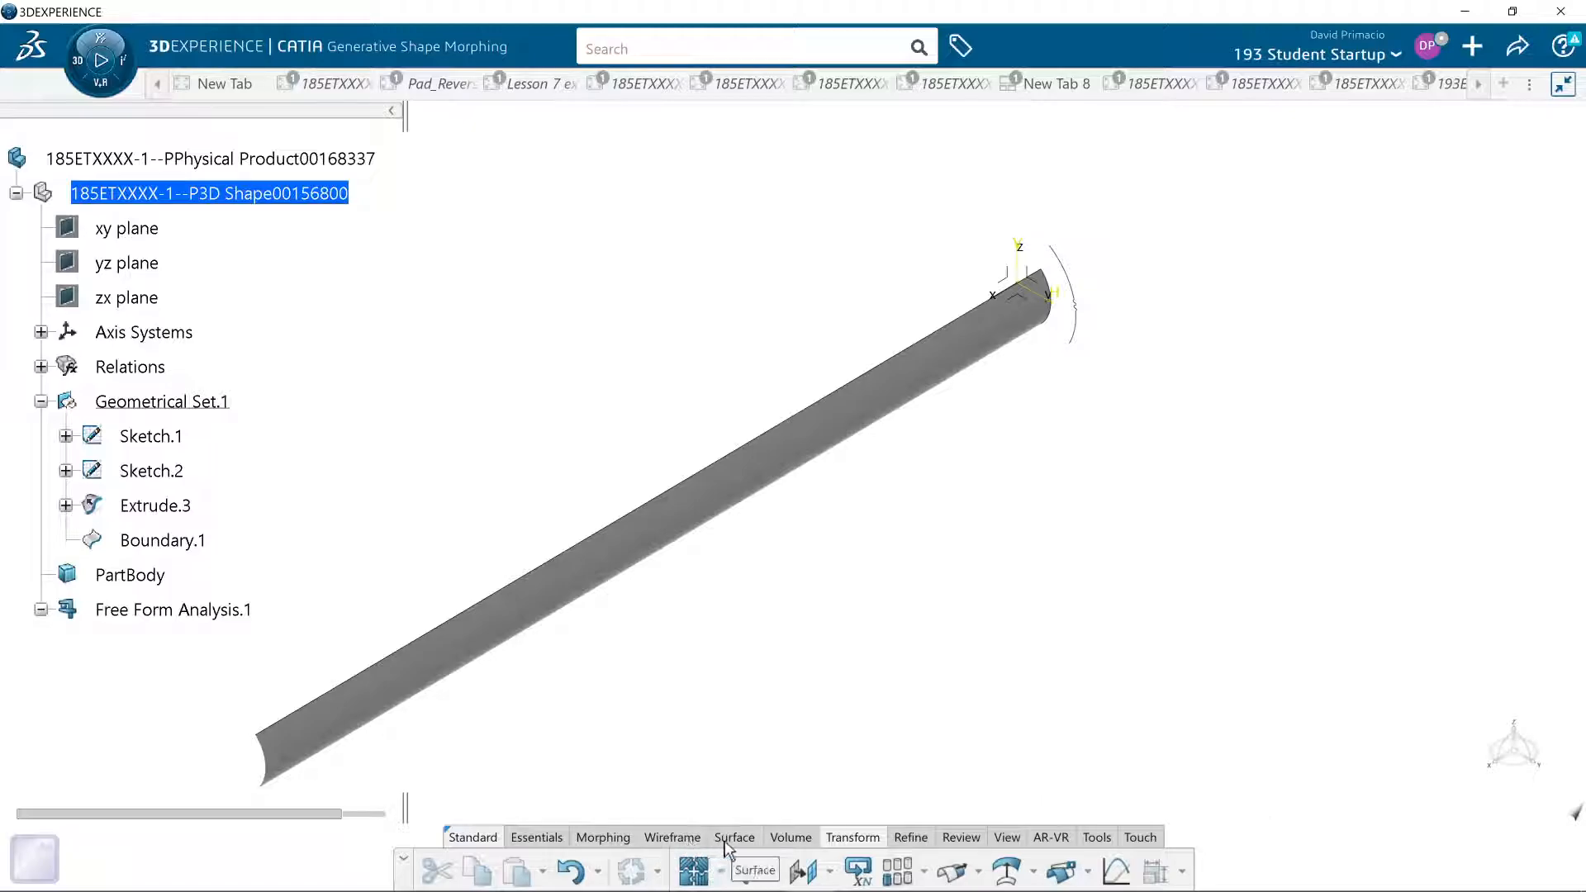
- Try a Points Repetition with 50 instances along Boundary.1 without normal planes, and undo it
click(682, 838)
click(725, 872)
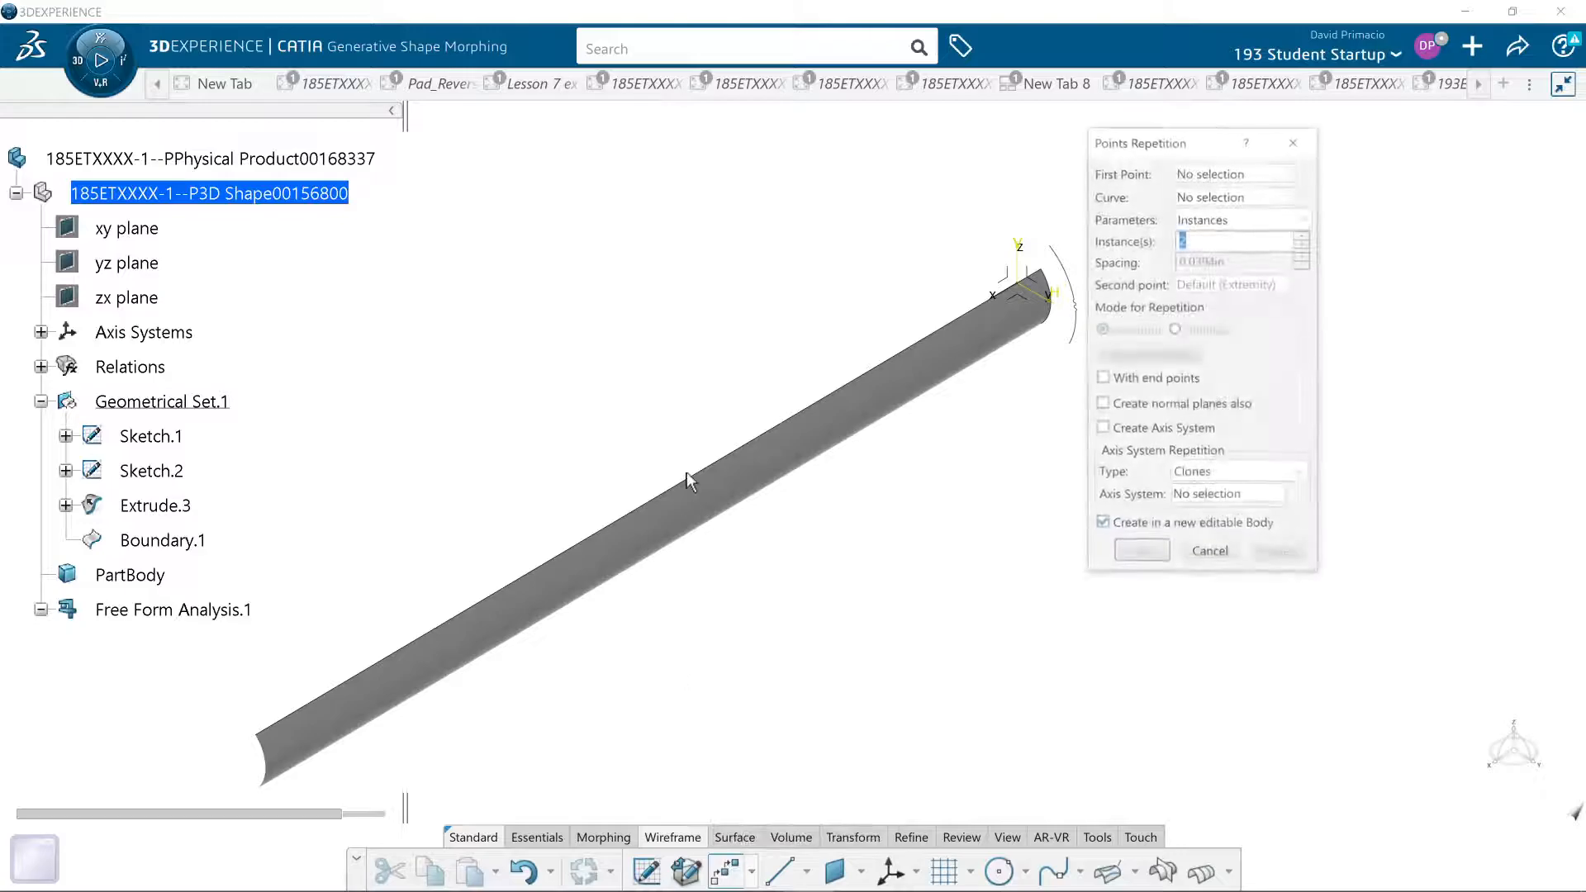
click(159, 542)
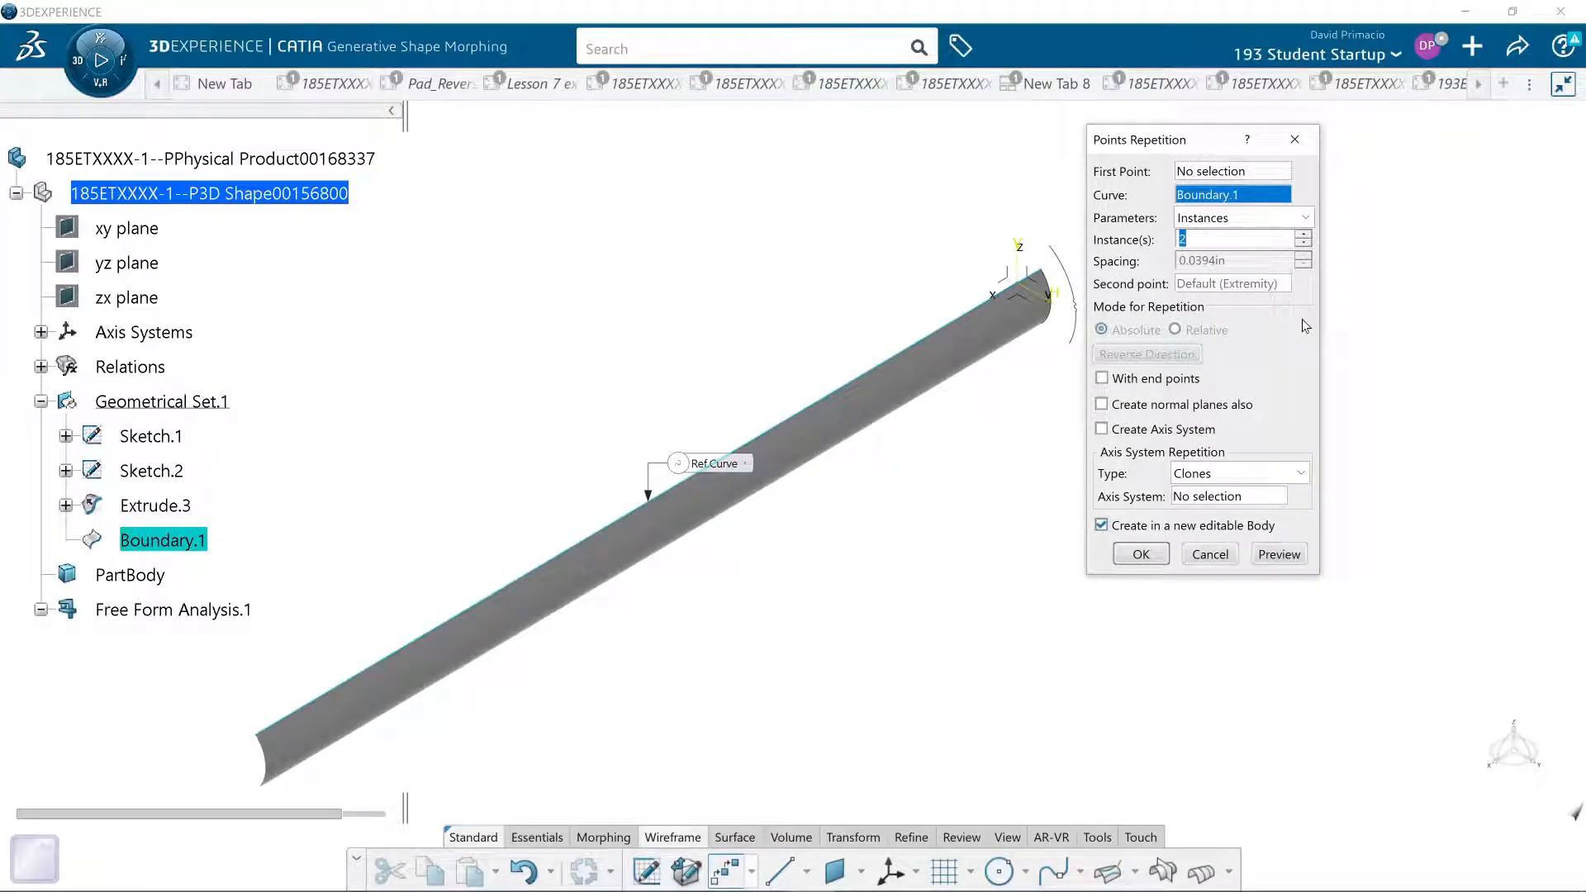
text(50)
click(1278, 559)
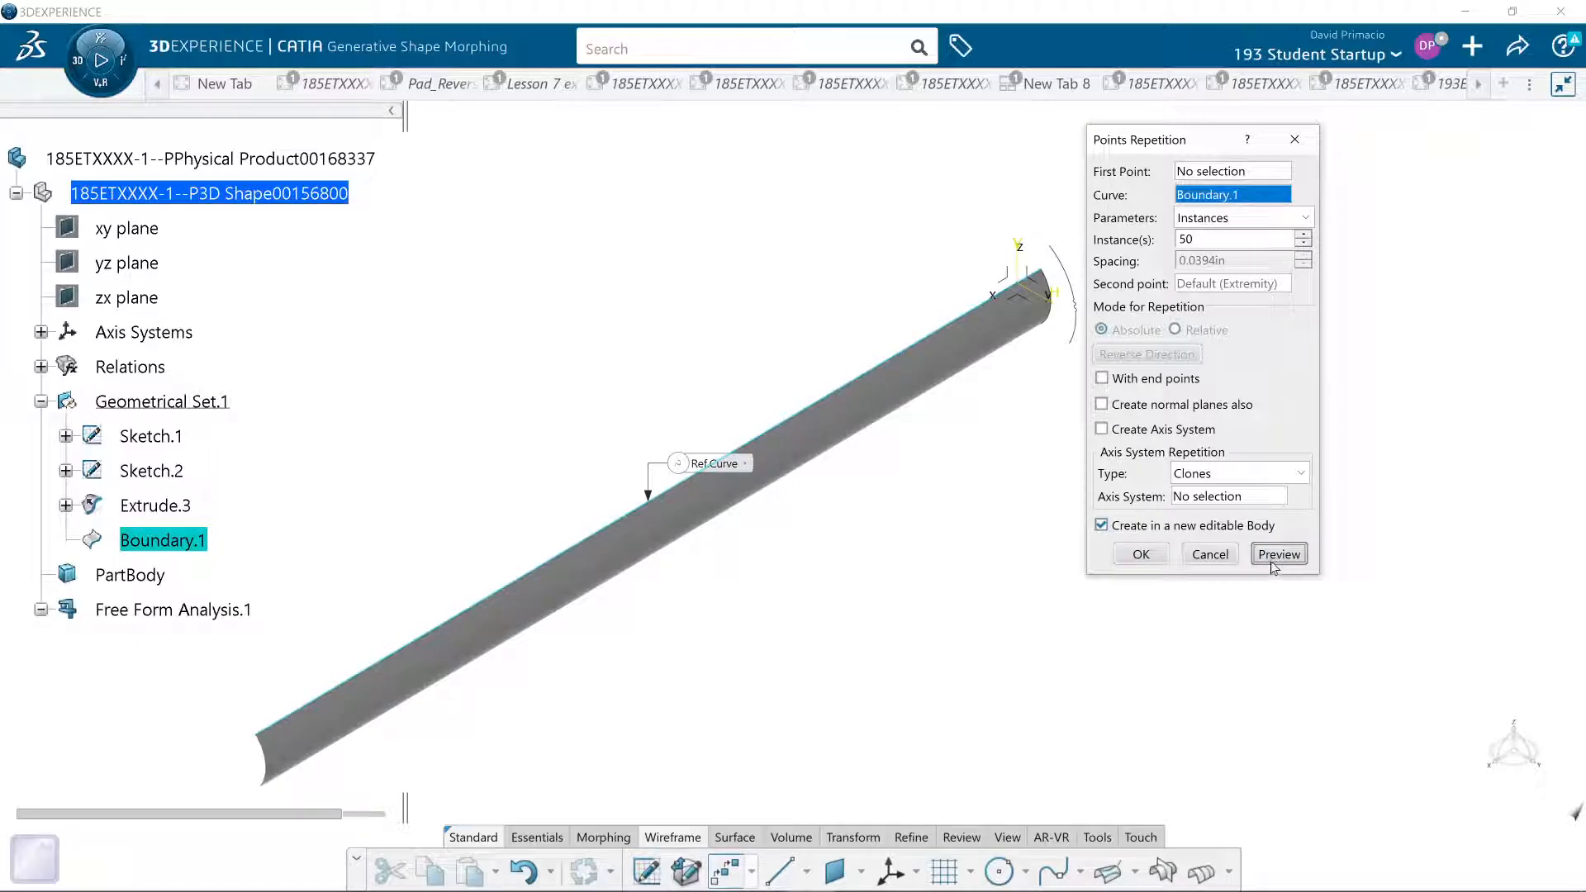
click(1139, 555)
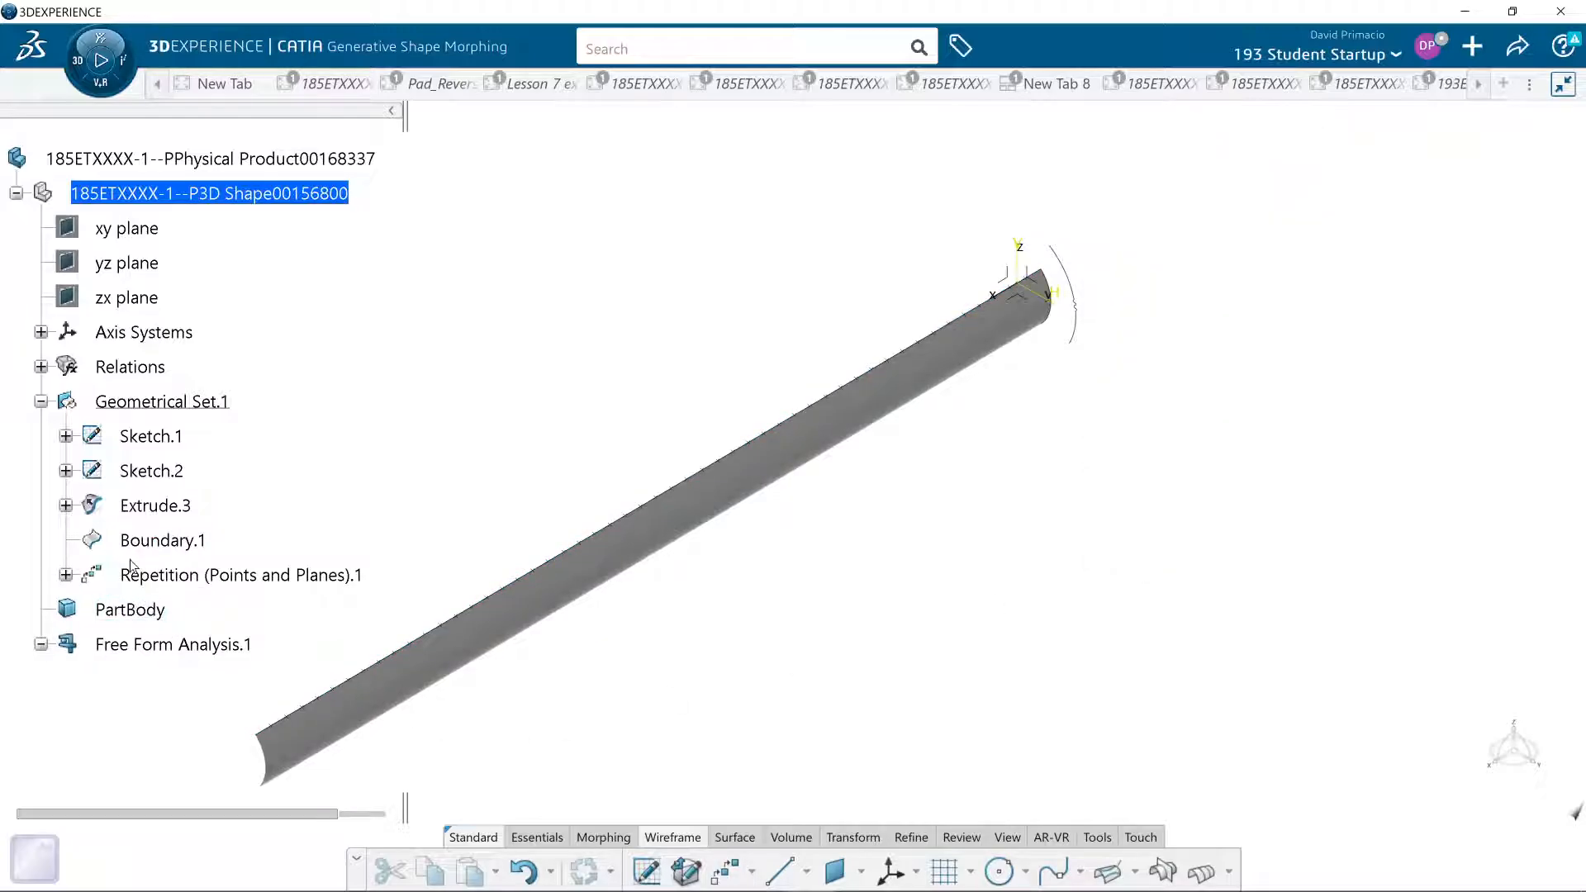
click(65, 575)
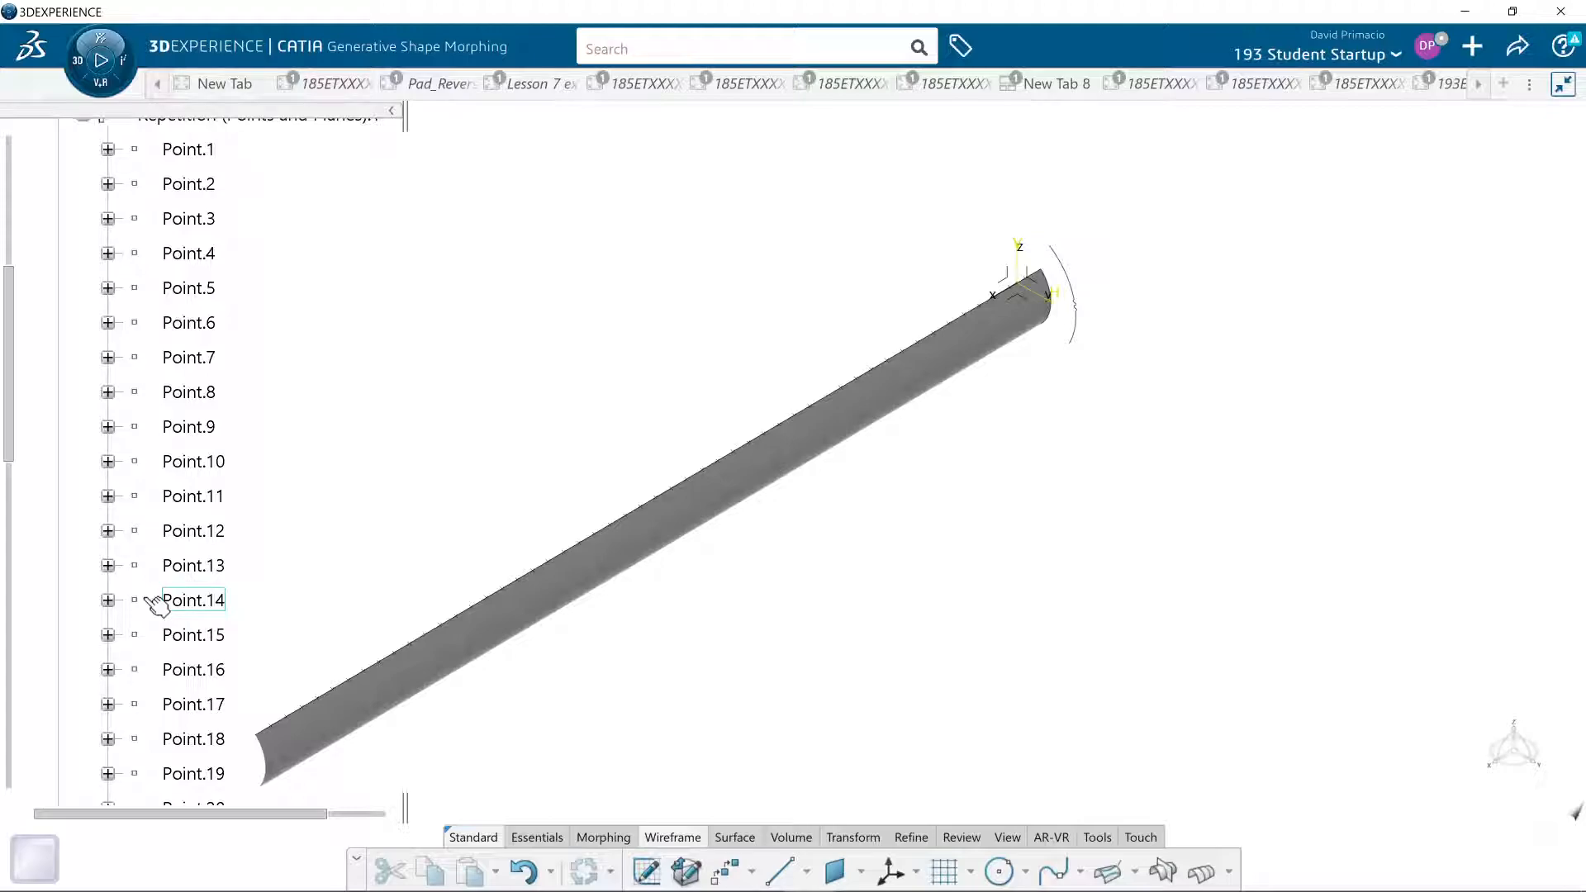
key(ctrl+z)
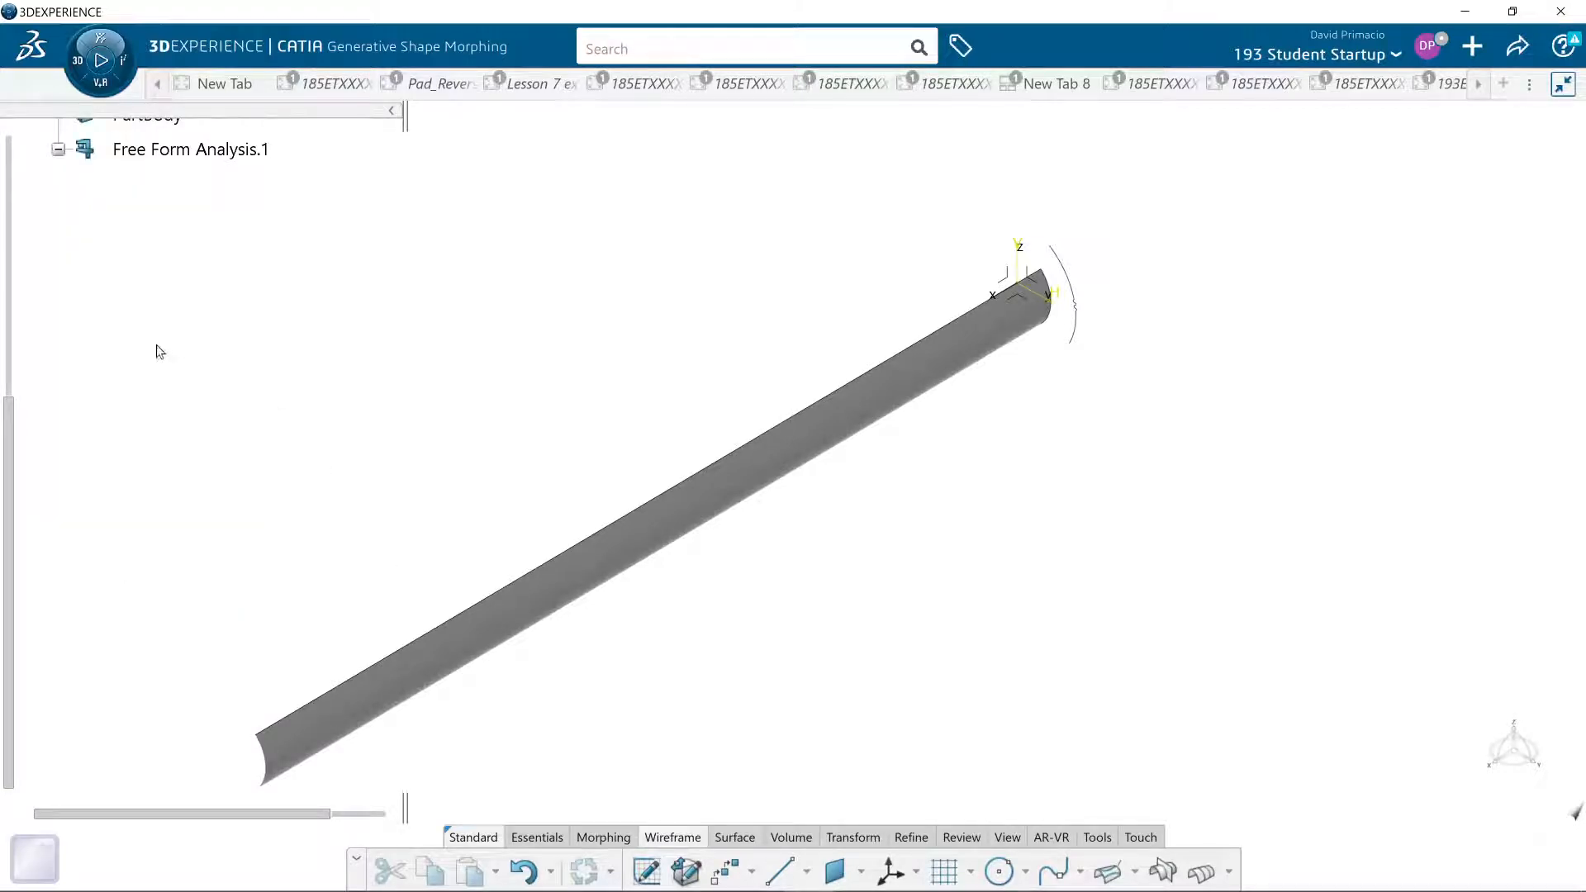
- Create a Points Repetition of 50 instances along Boundary.1 with normal planes at the points
scroll(159, 351, up, 3)
click(180, 238)
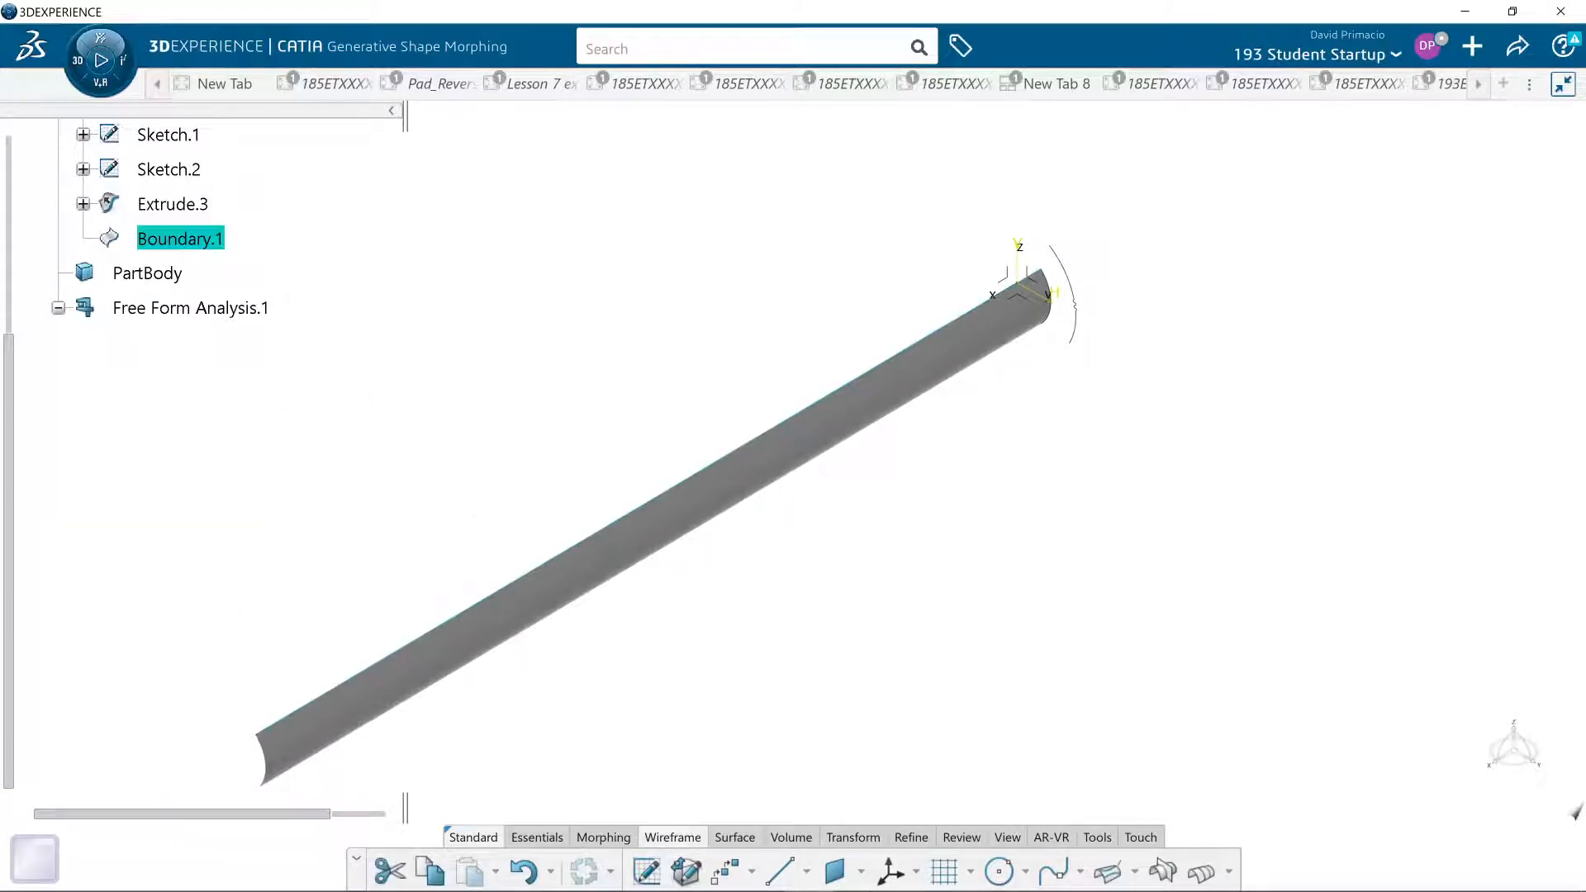
click(721, 873)
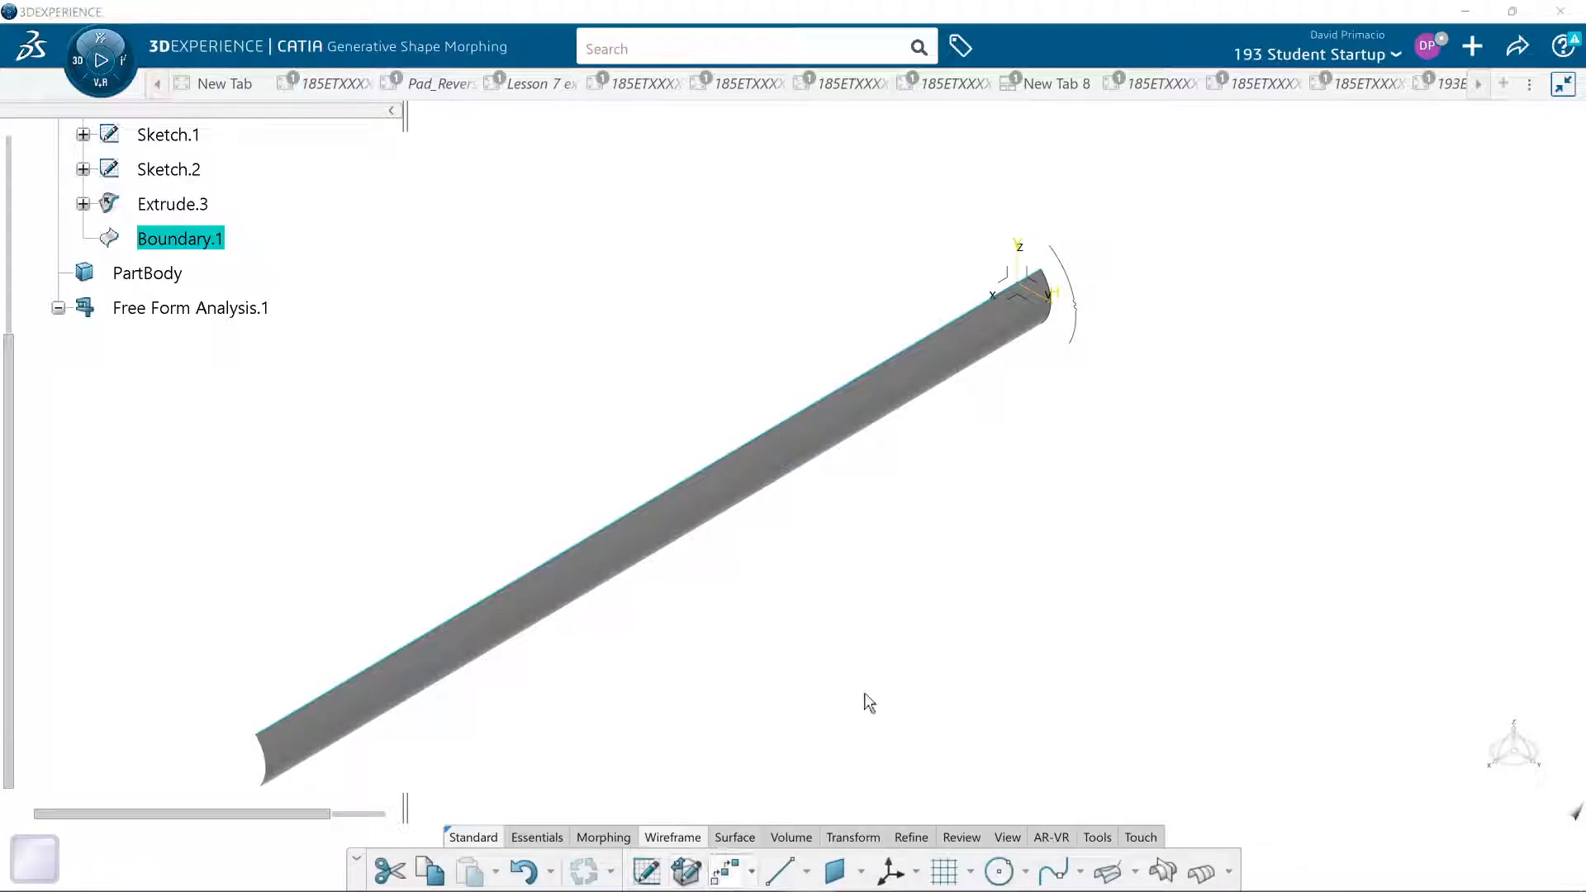
click(1104, 406)
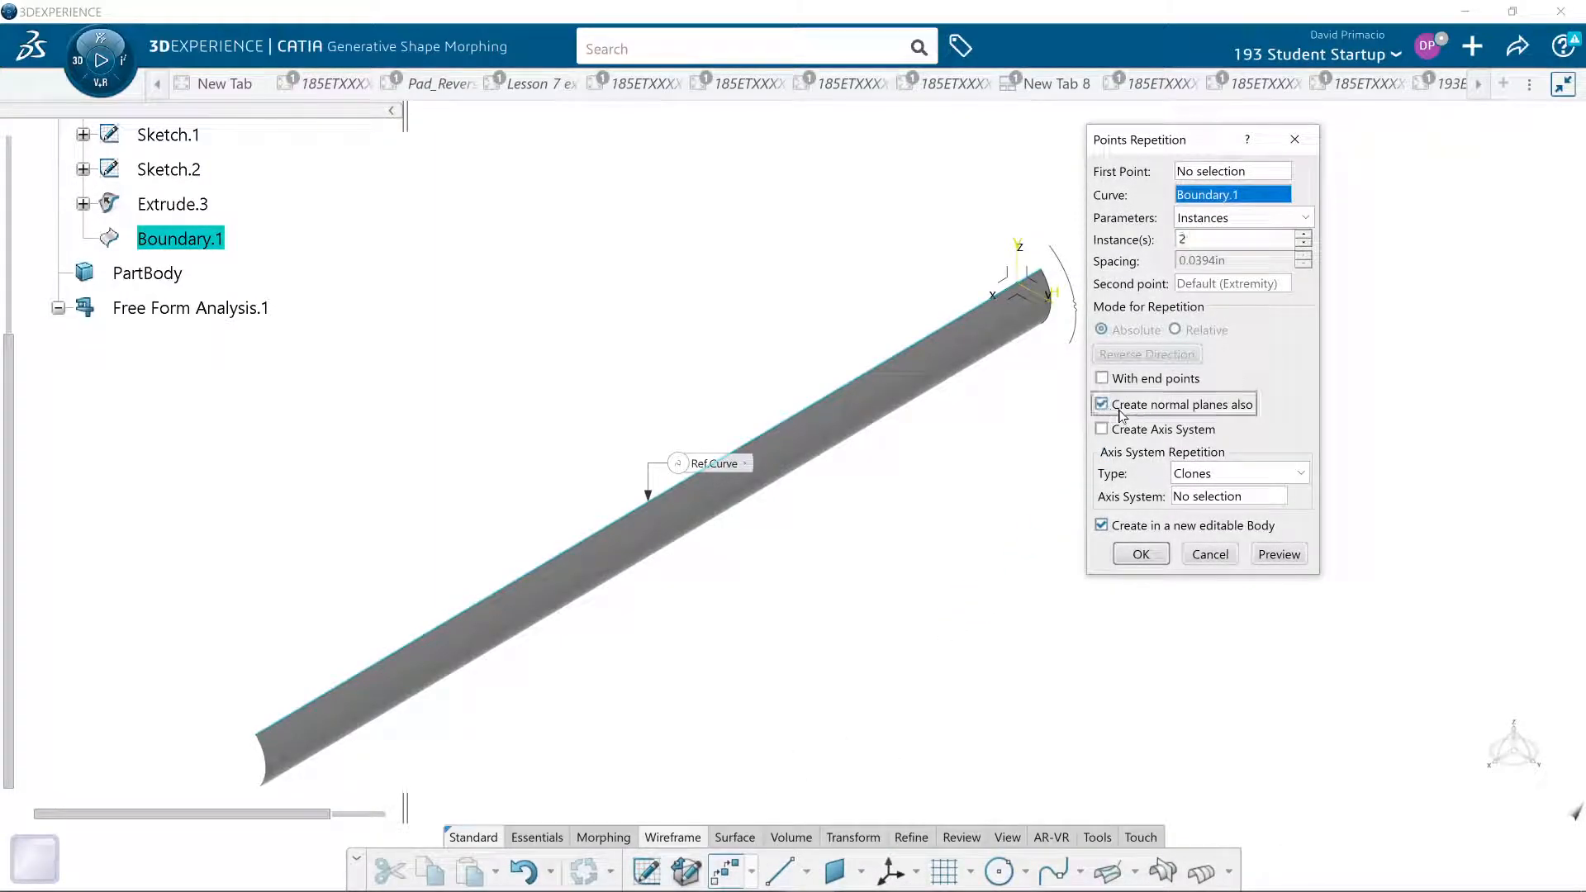
double_click(1183, 240)
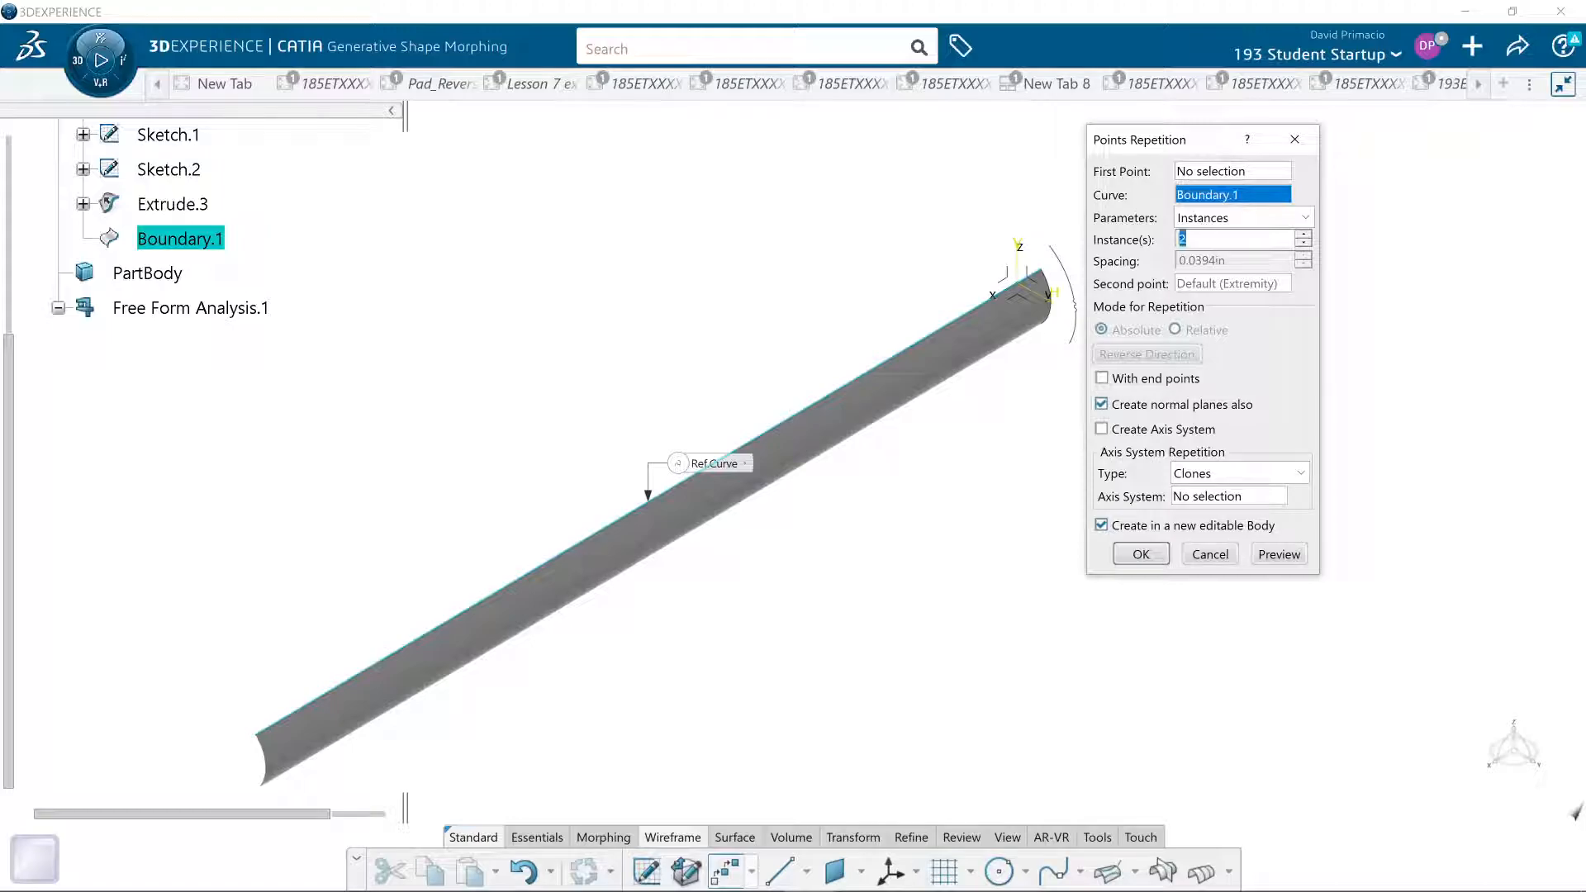
click(1268, 555)
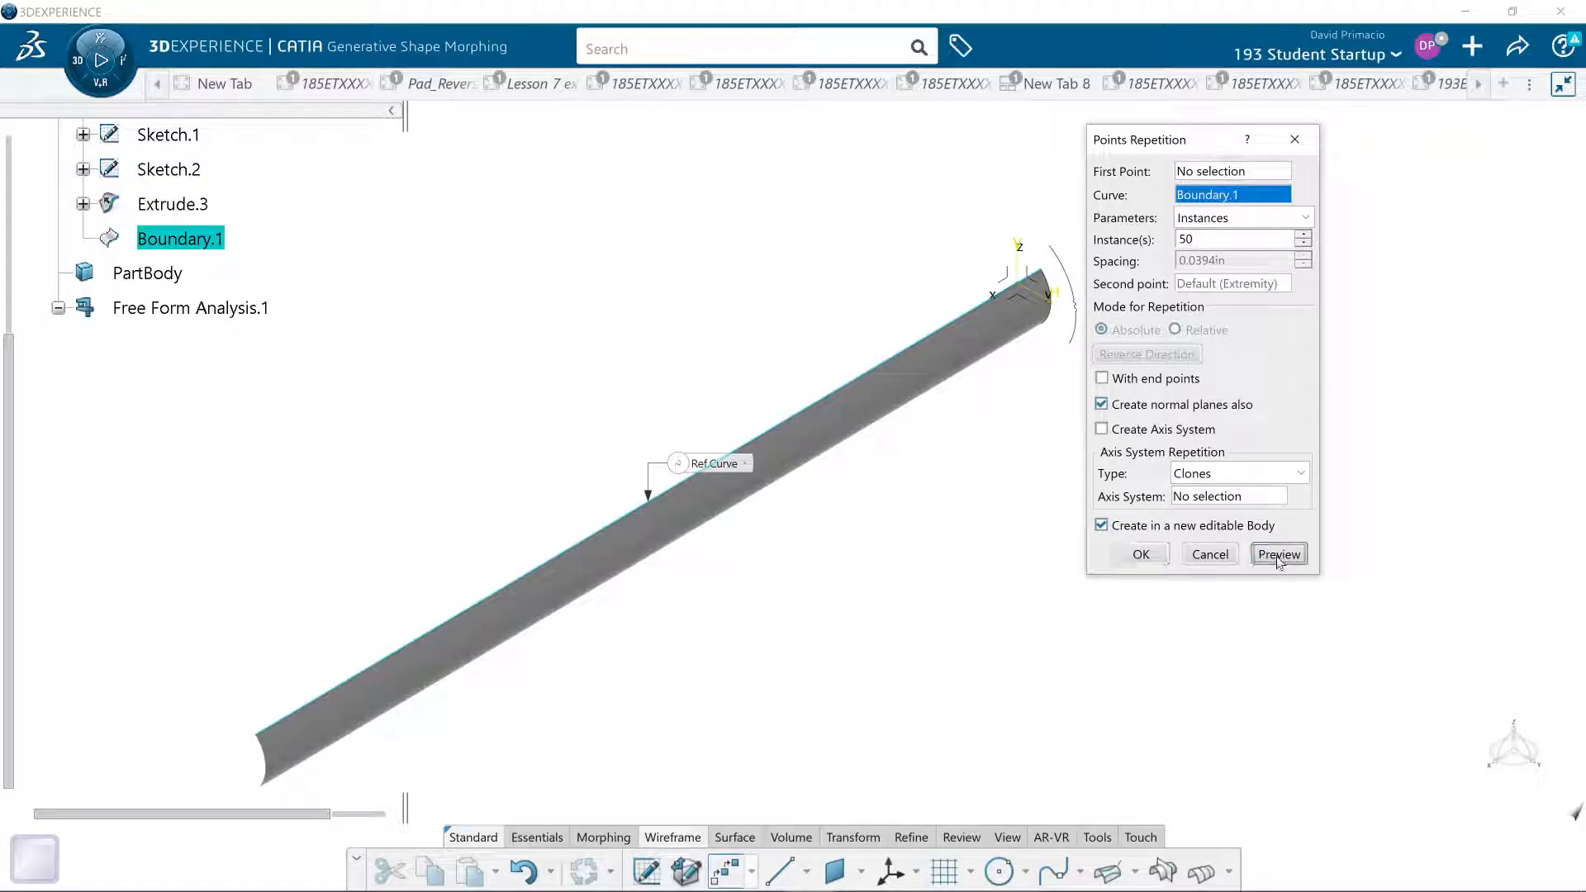
click(1140, 554)
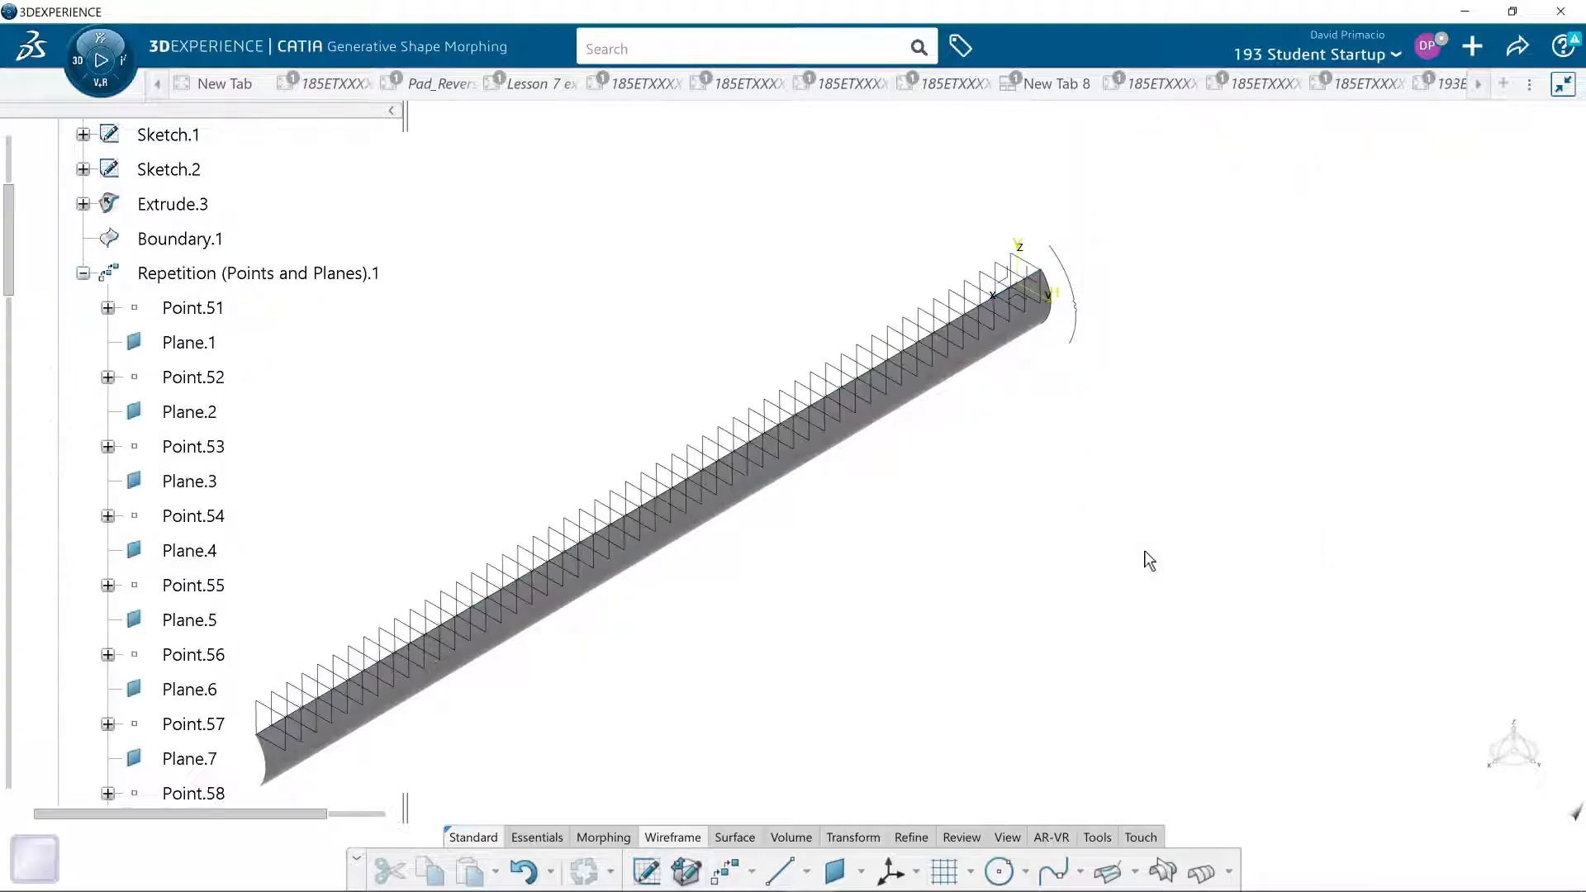
- Intersect all the repeated normal planes with the Extrude.3 surface to create section curves along its length
click(201, 273)
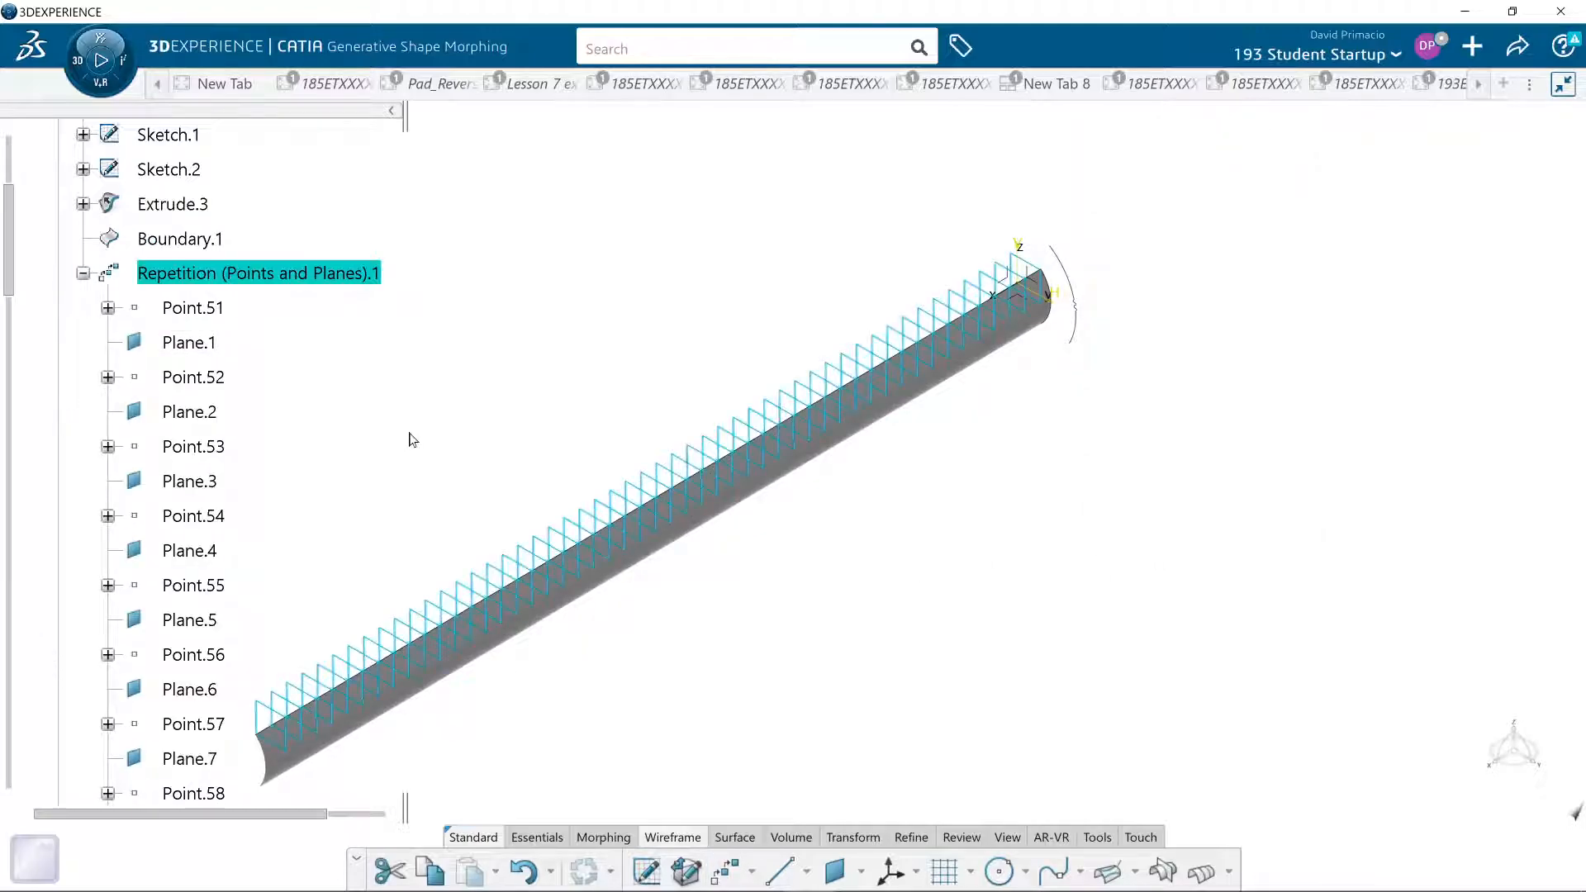
click(1164, 873)
click(724, 524)
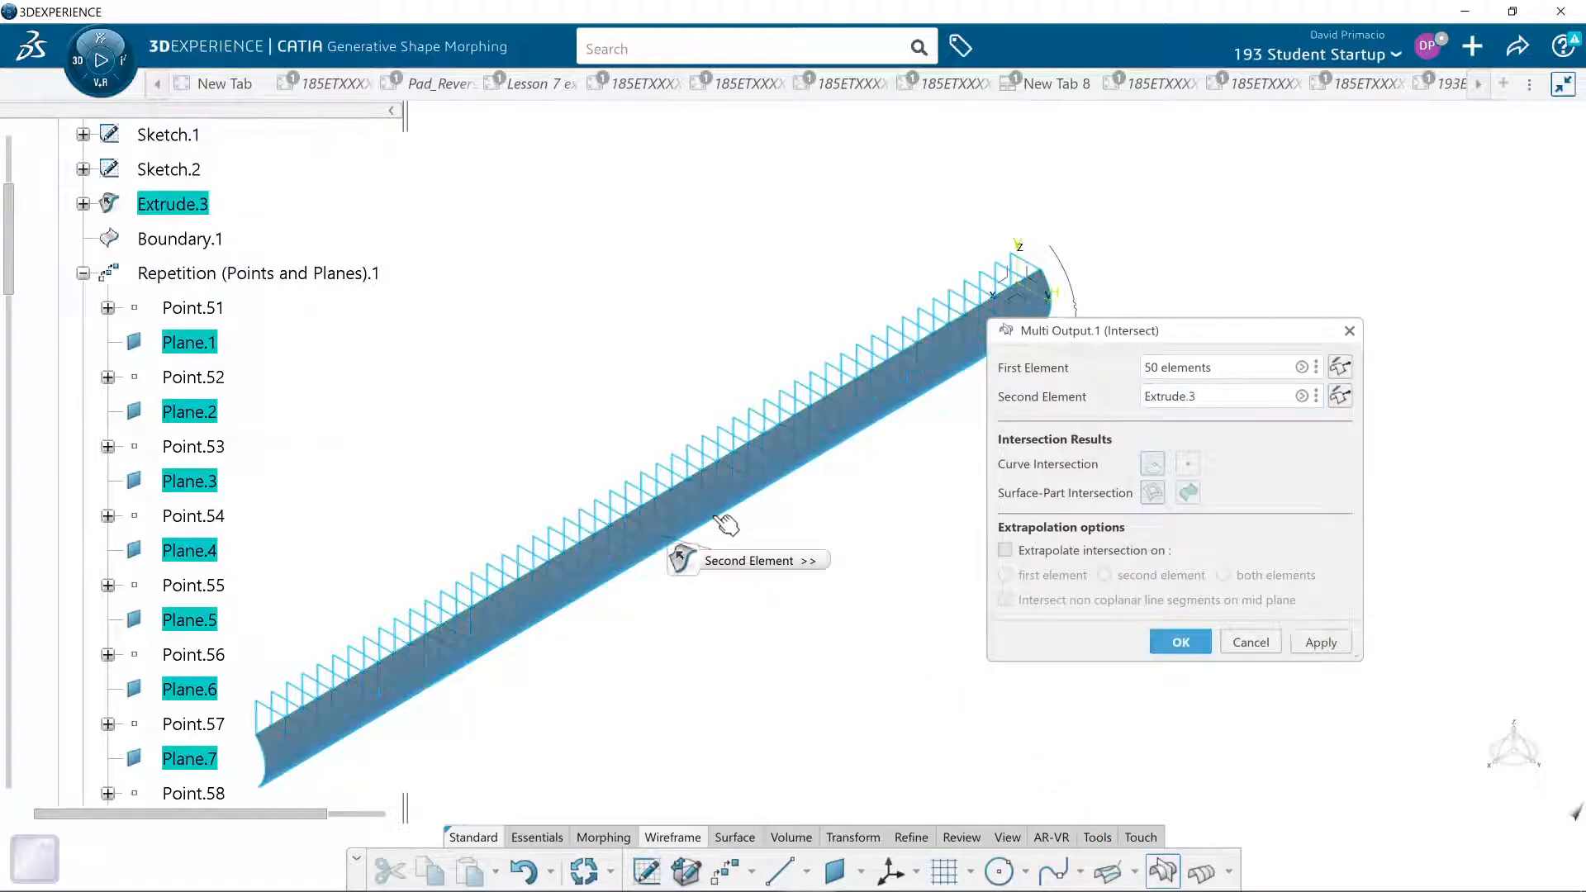
click(1180, 644)
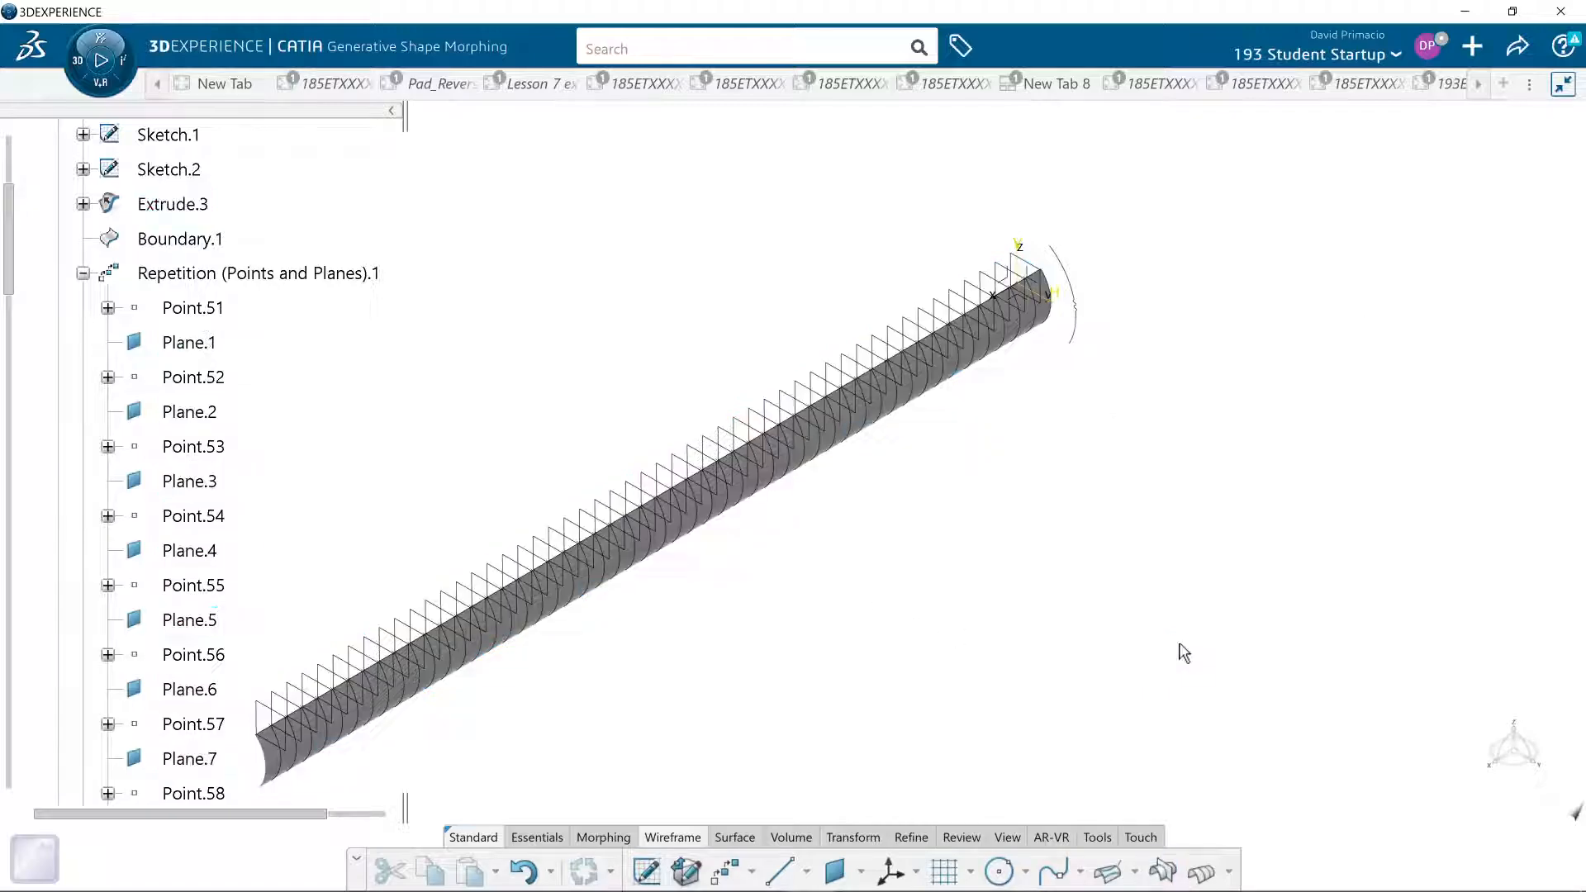
middle_drag(686, 699, 560, 751)
mouse_move(801, 564)
middle_down()
mouse_move(661, 634)
mouse_move(629, 689)
mouse_move(724, 533)
middle_up()
middle_drag(664, 602, 945, 609)
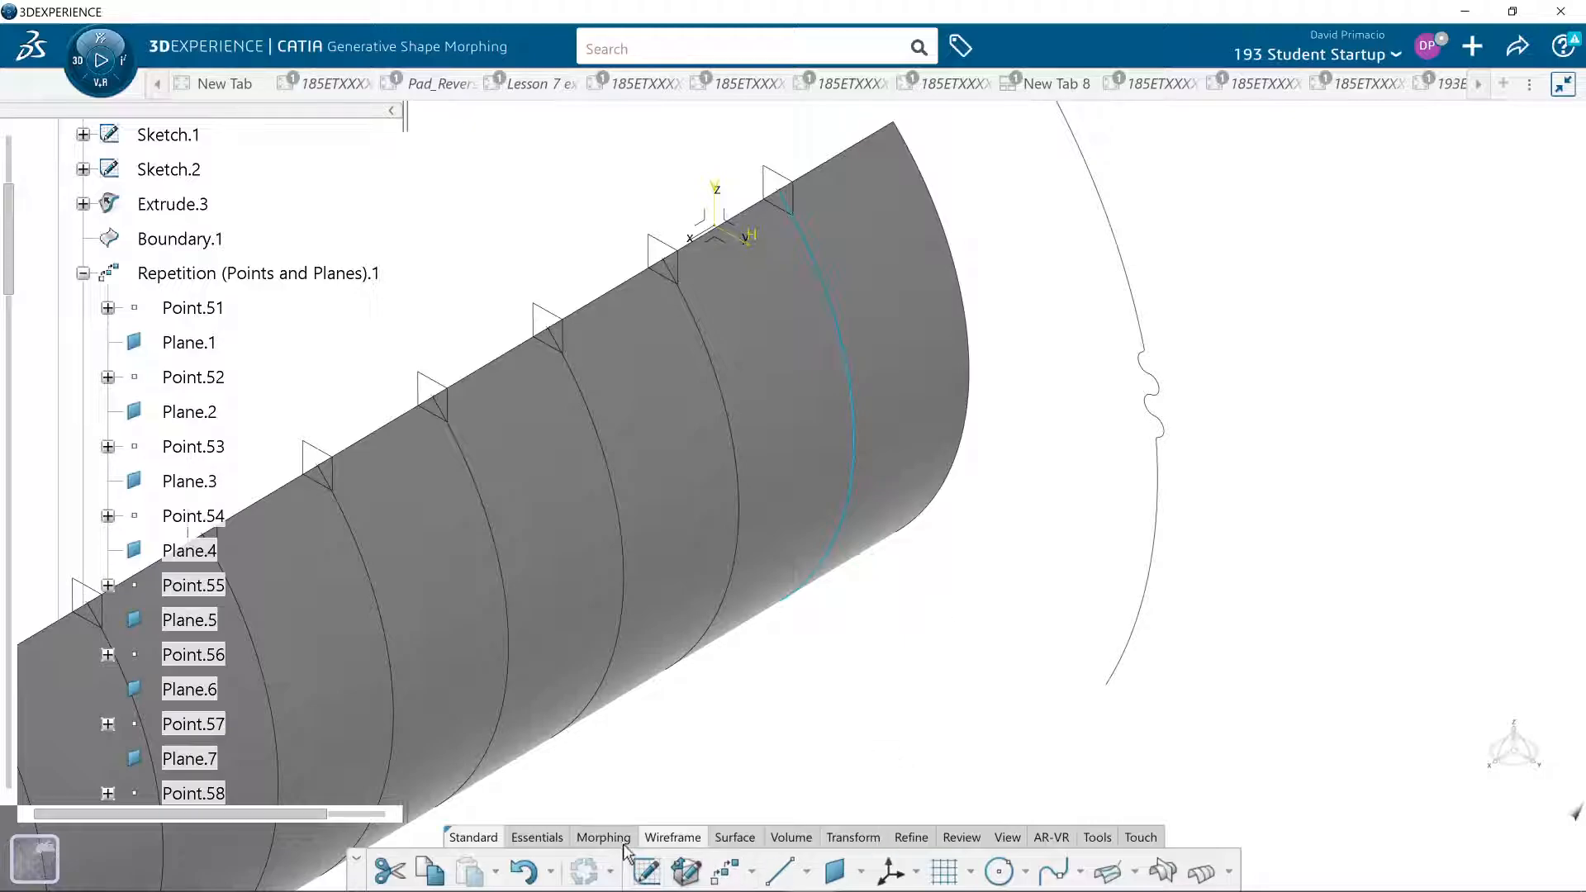
click(921, 842)
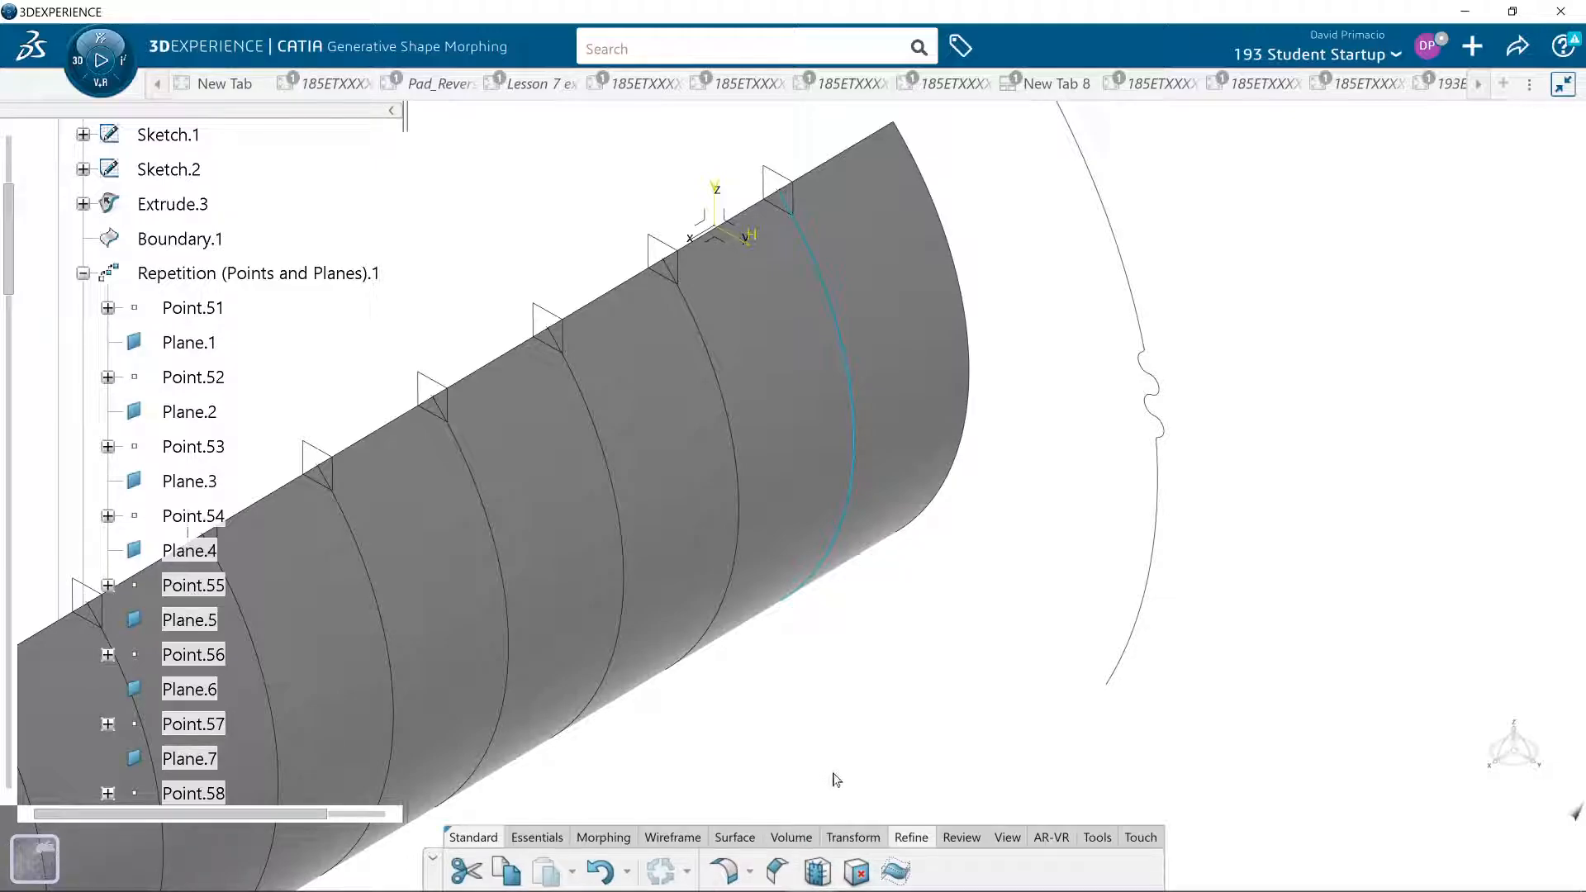
click(962, 839)
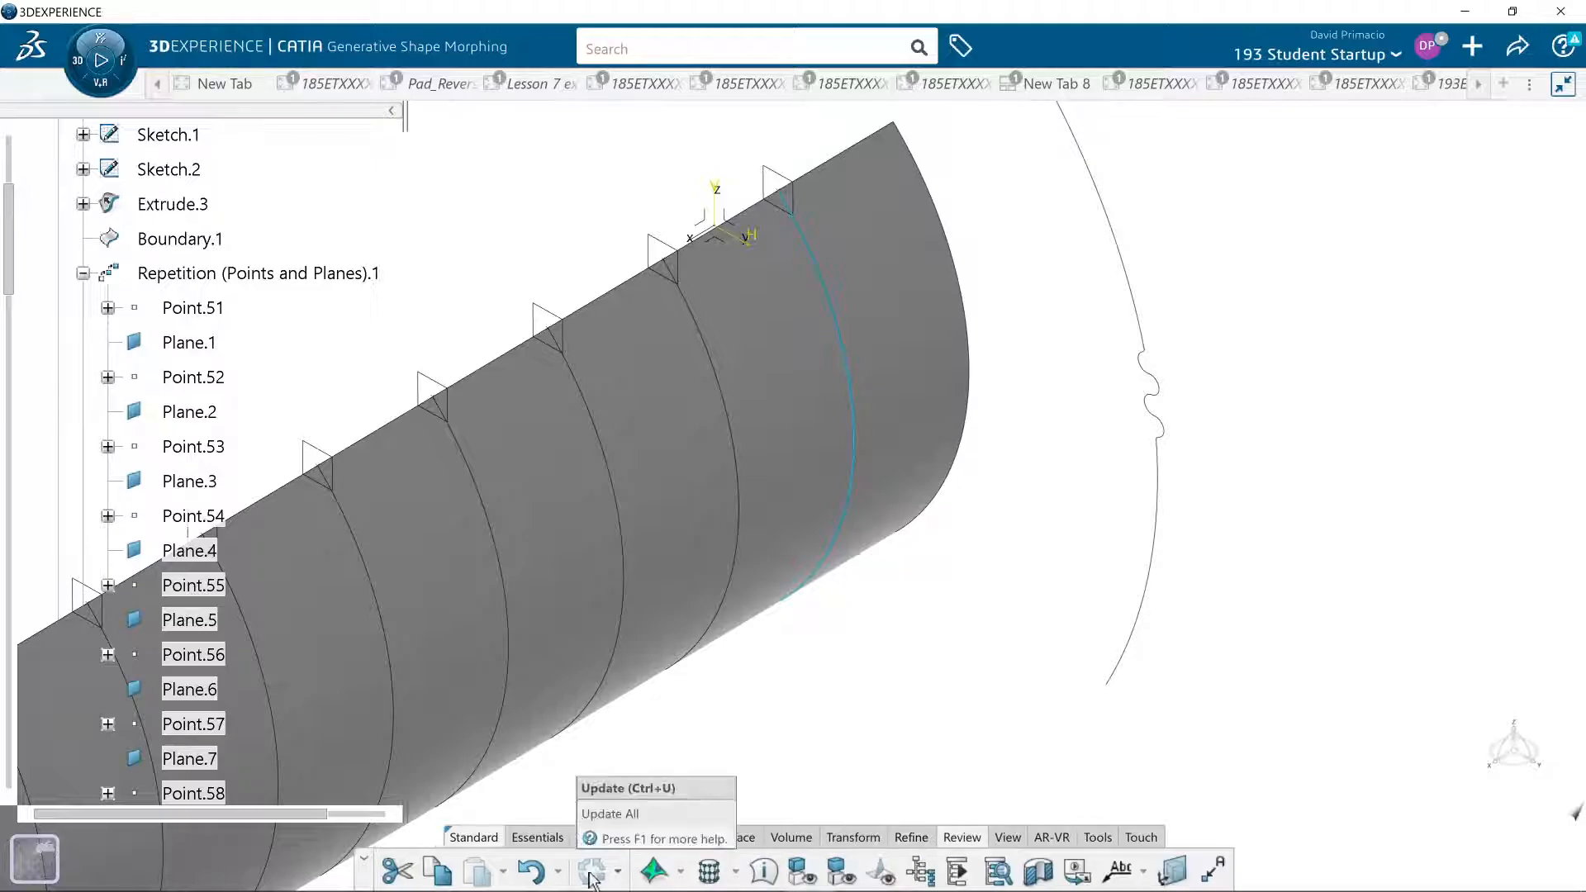
click(682, 871)
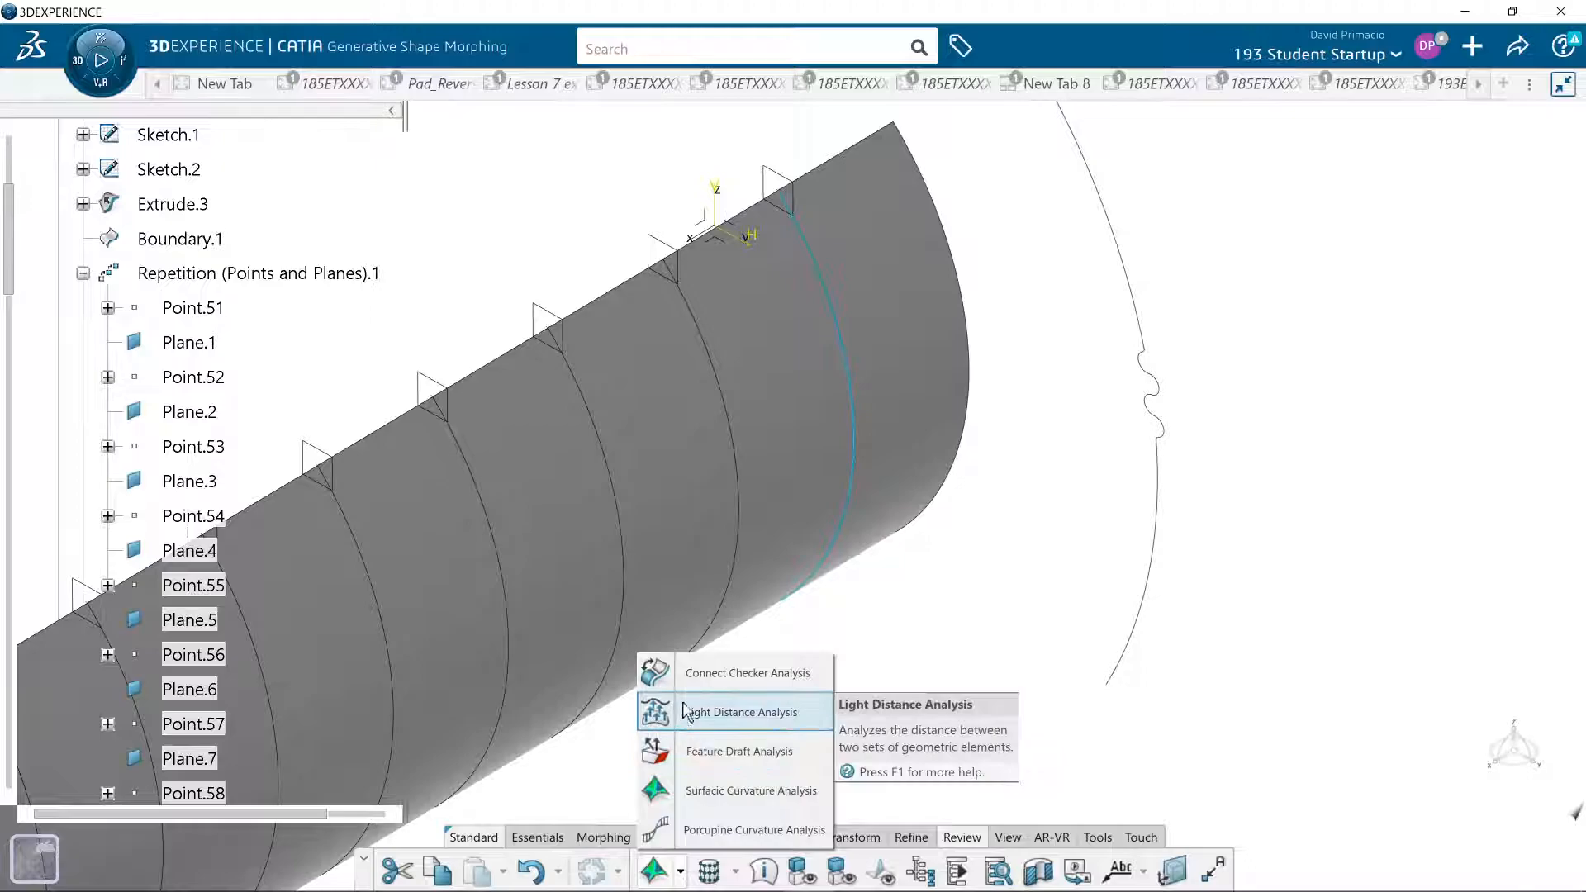
click(695, 675)
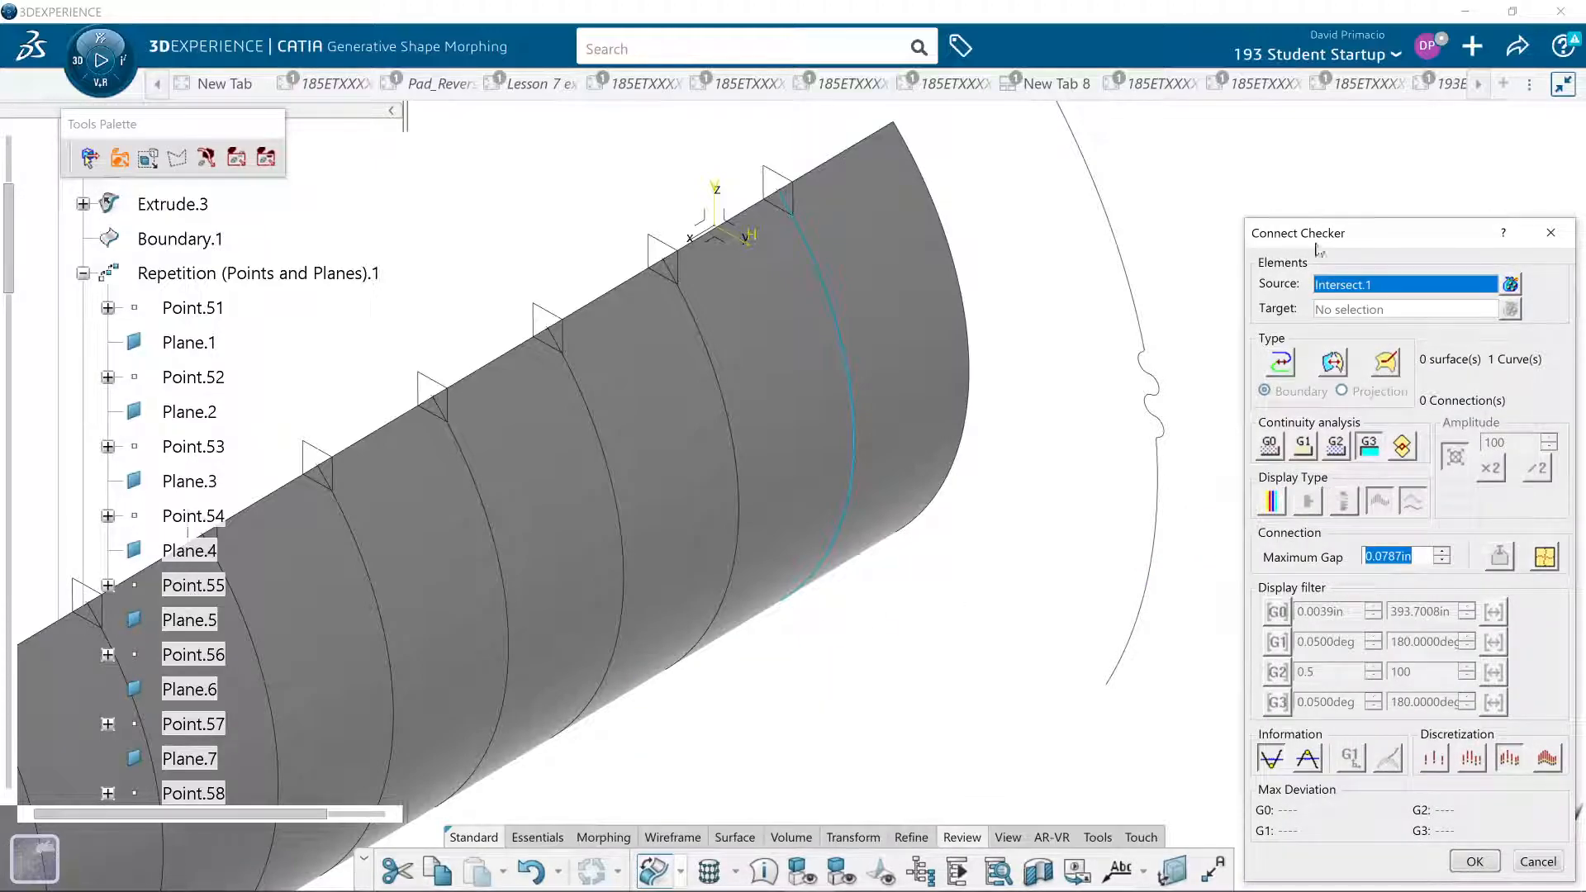
click(1556, 240)
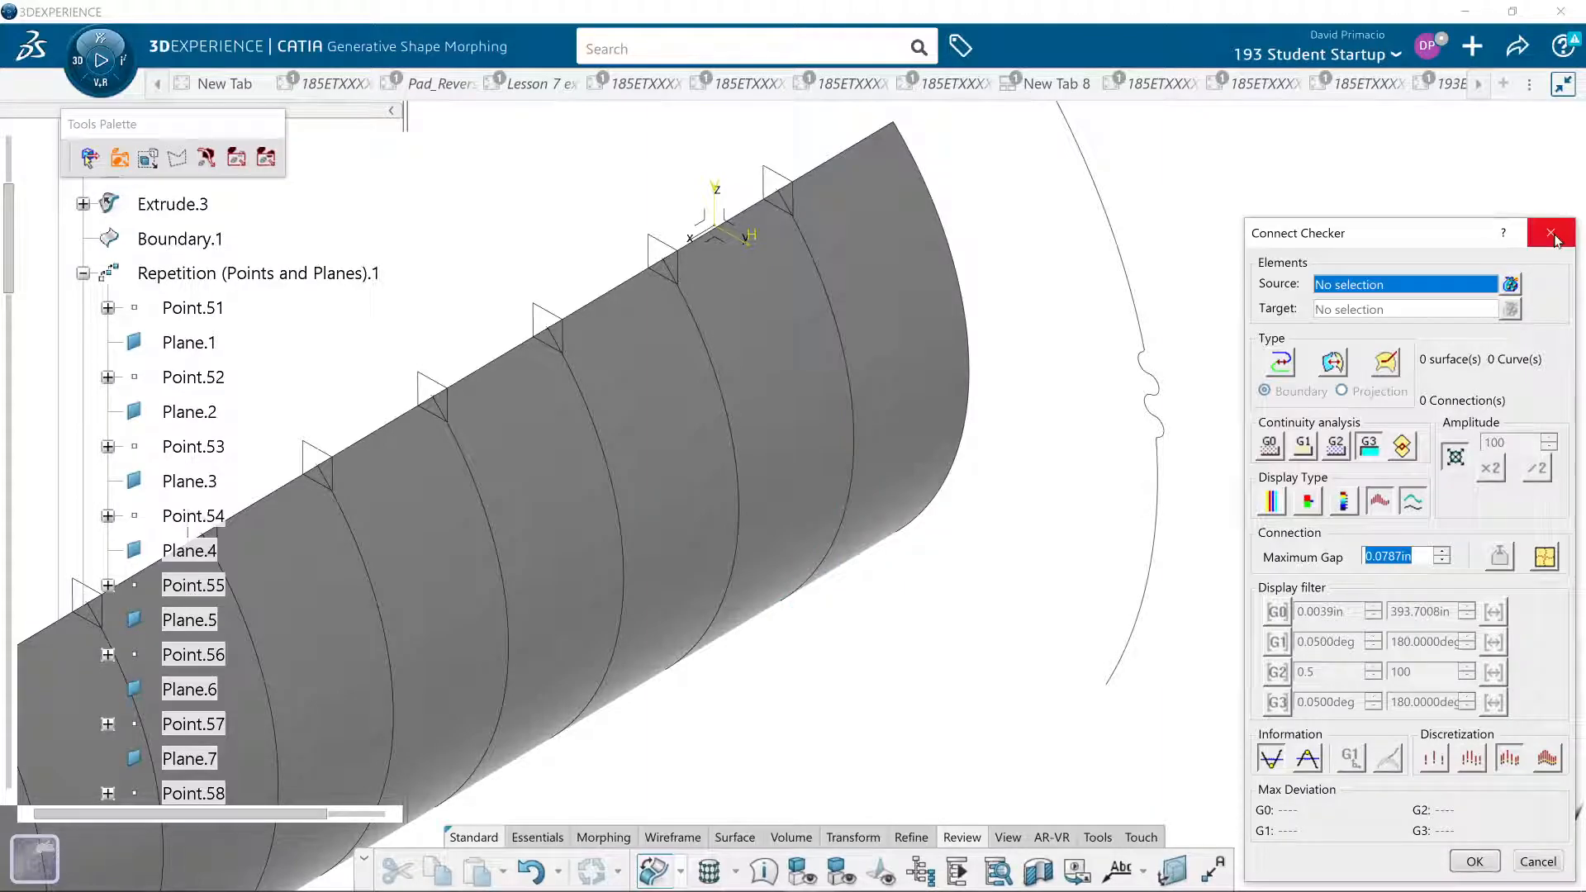
click(1553, 235)
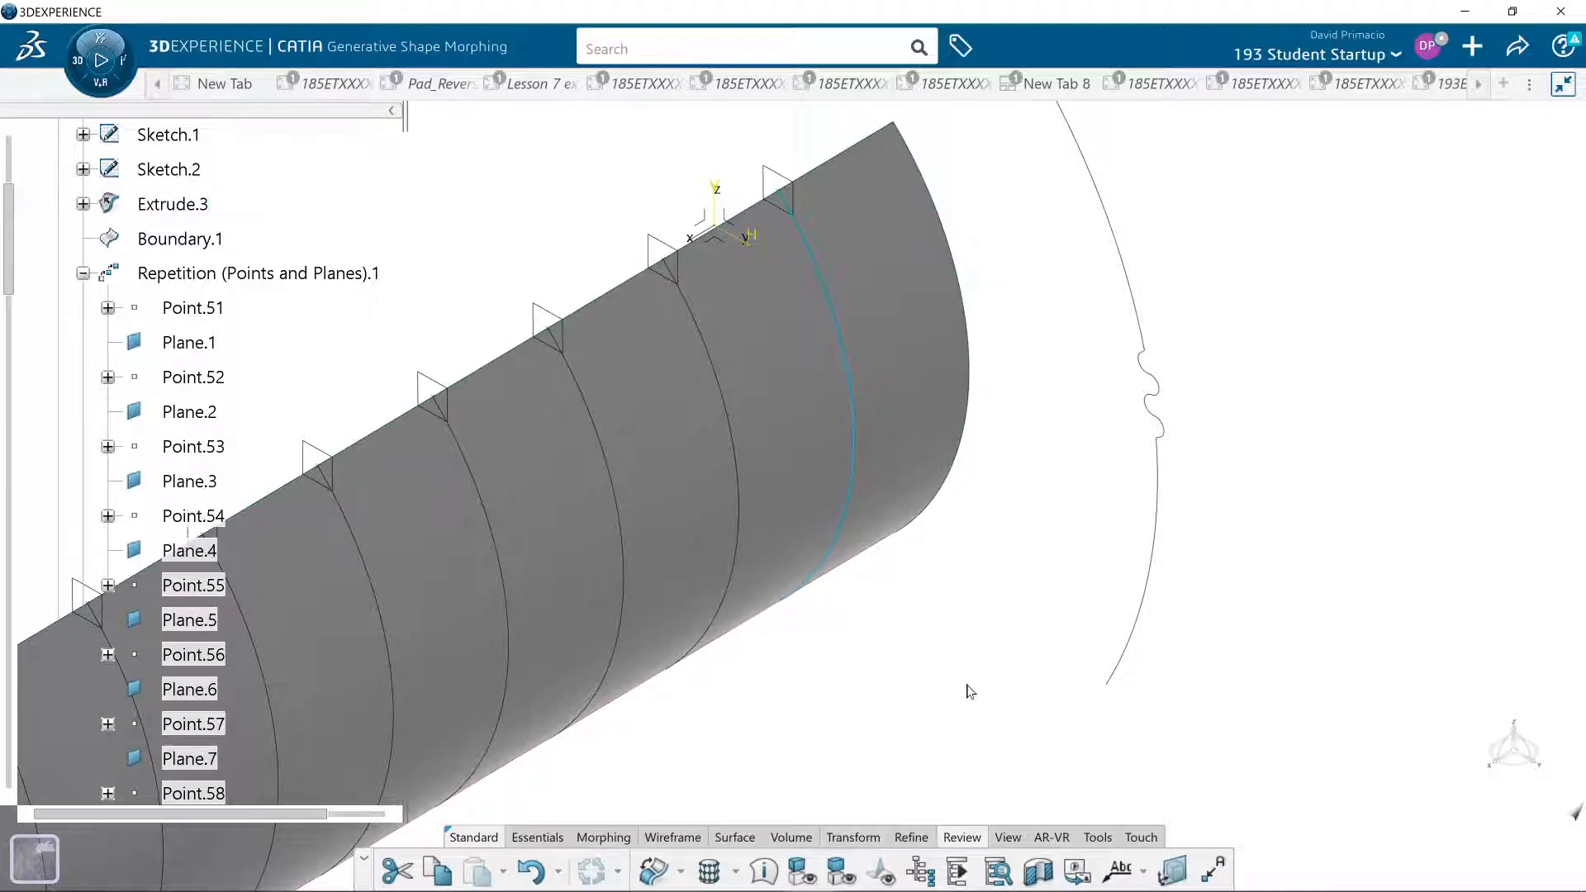
- Examine the section curves along the extruded surface from the sketch end to the opposite end
click(680, 872)
scroll(910, 535, down, 5)
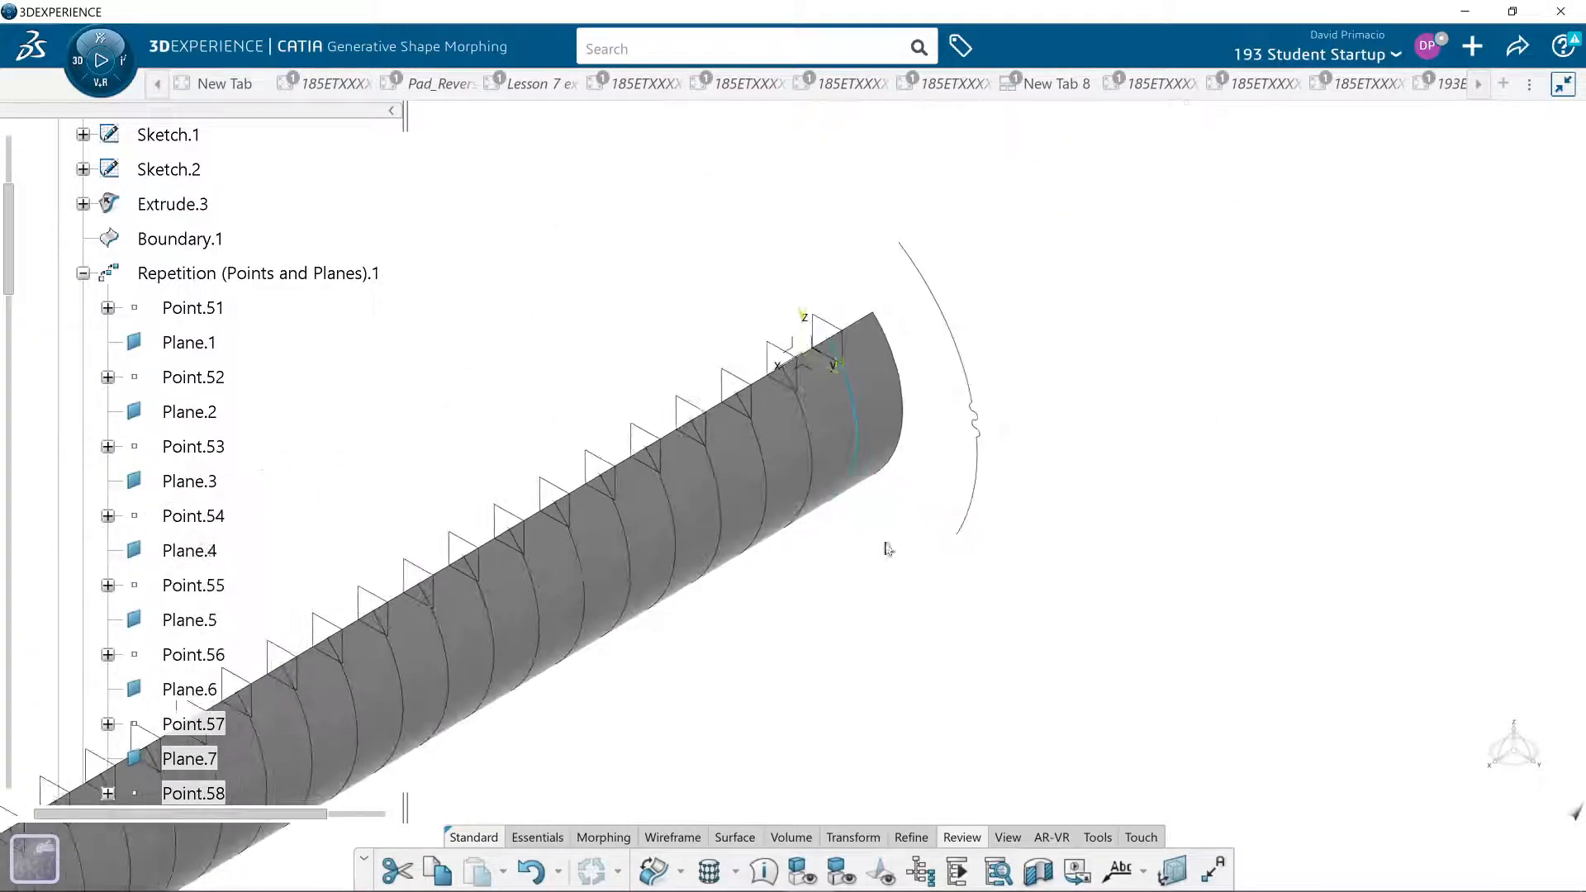
middle_drag(647, 637, 1082, 438)
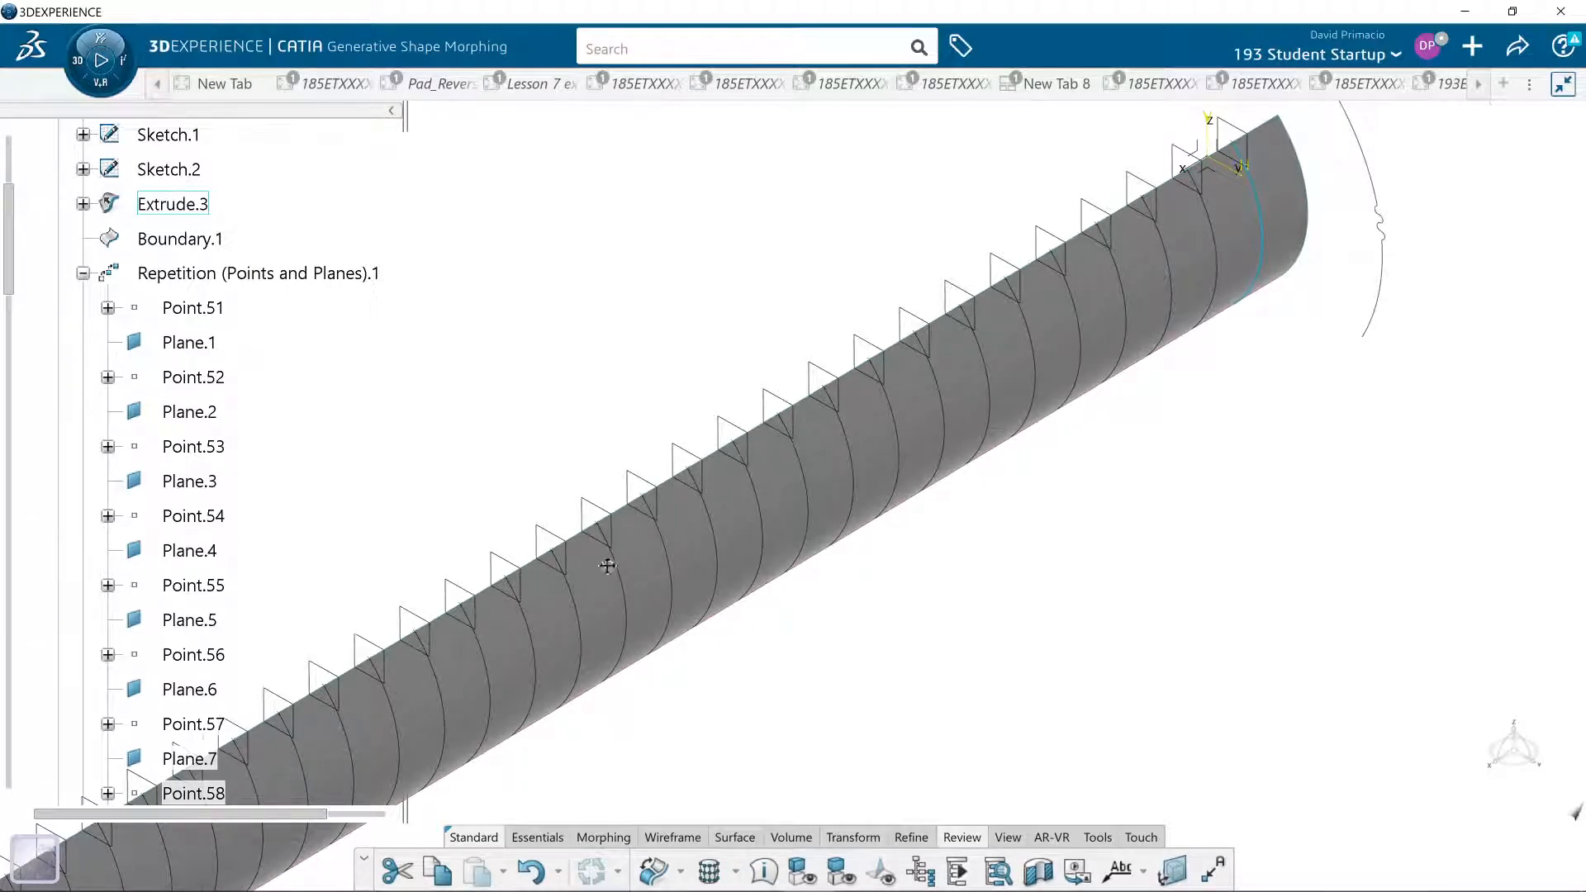
middle_drag(588, 575, 1222, 206)
middle_drag(410, 702, 857, 406)
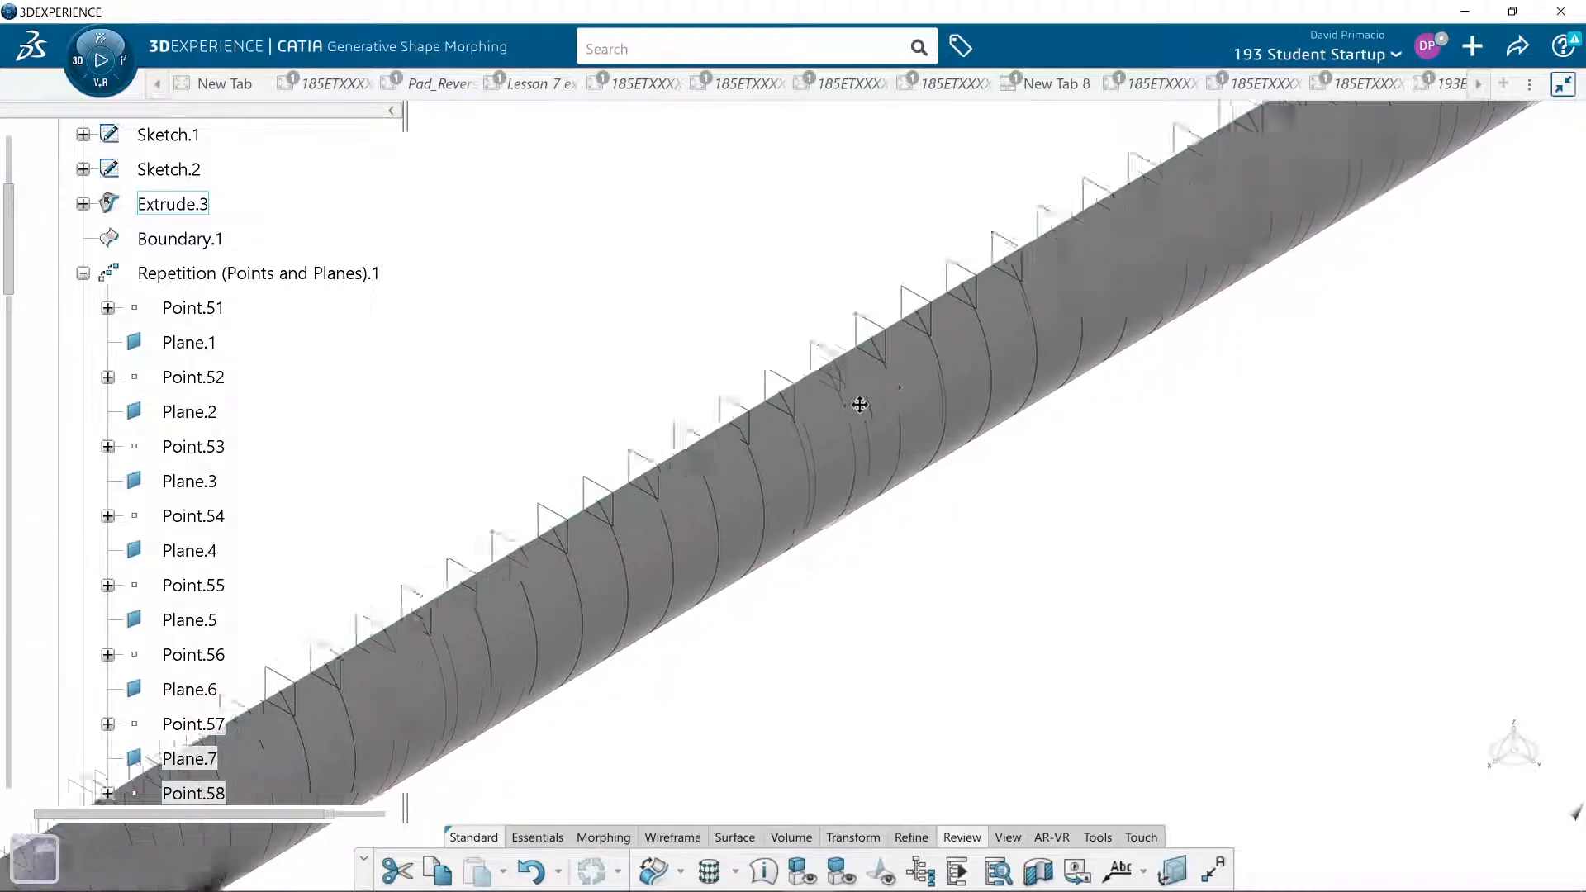
middle_drag(421, 743, 878, 473)
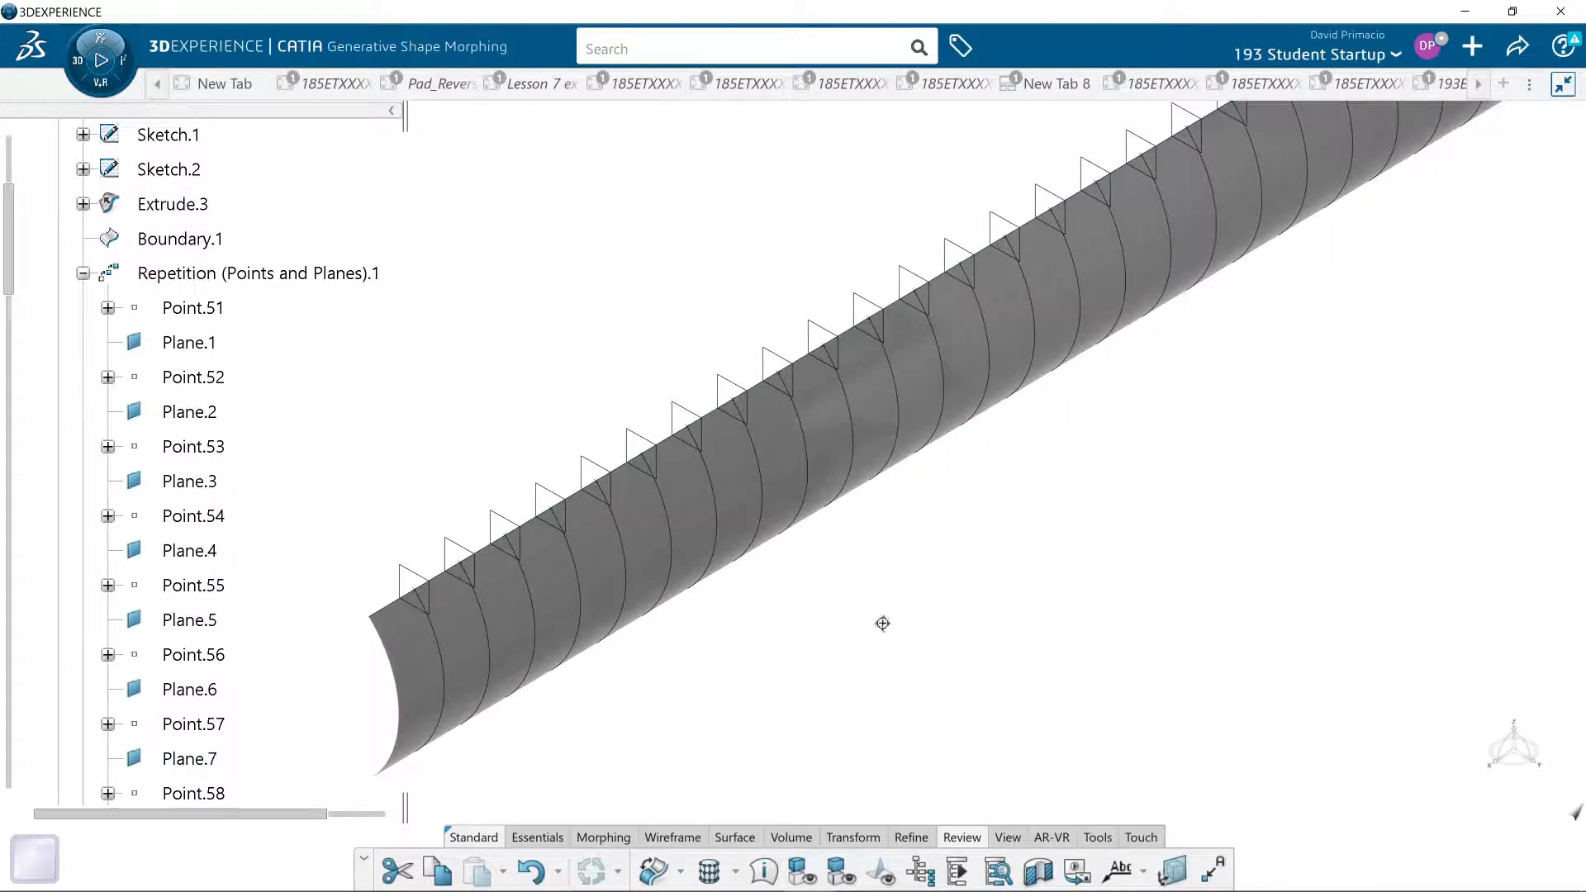
- Measure the cylindrical face of Extrude.3 near the sketch end without keeping the measurement
middle_drag(882, 622, 577, 751)
middle_drag(881, 641, 805, 730)
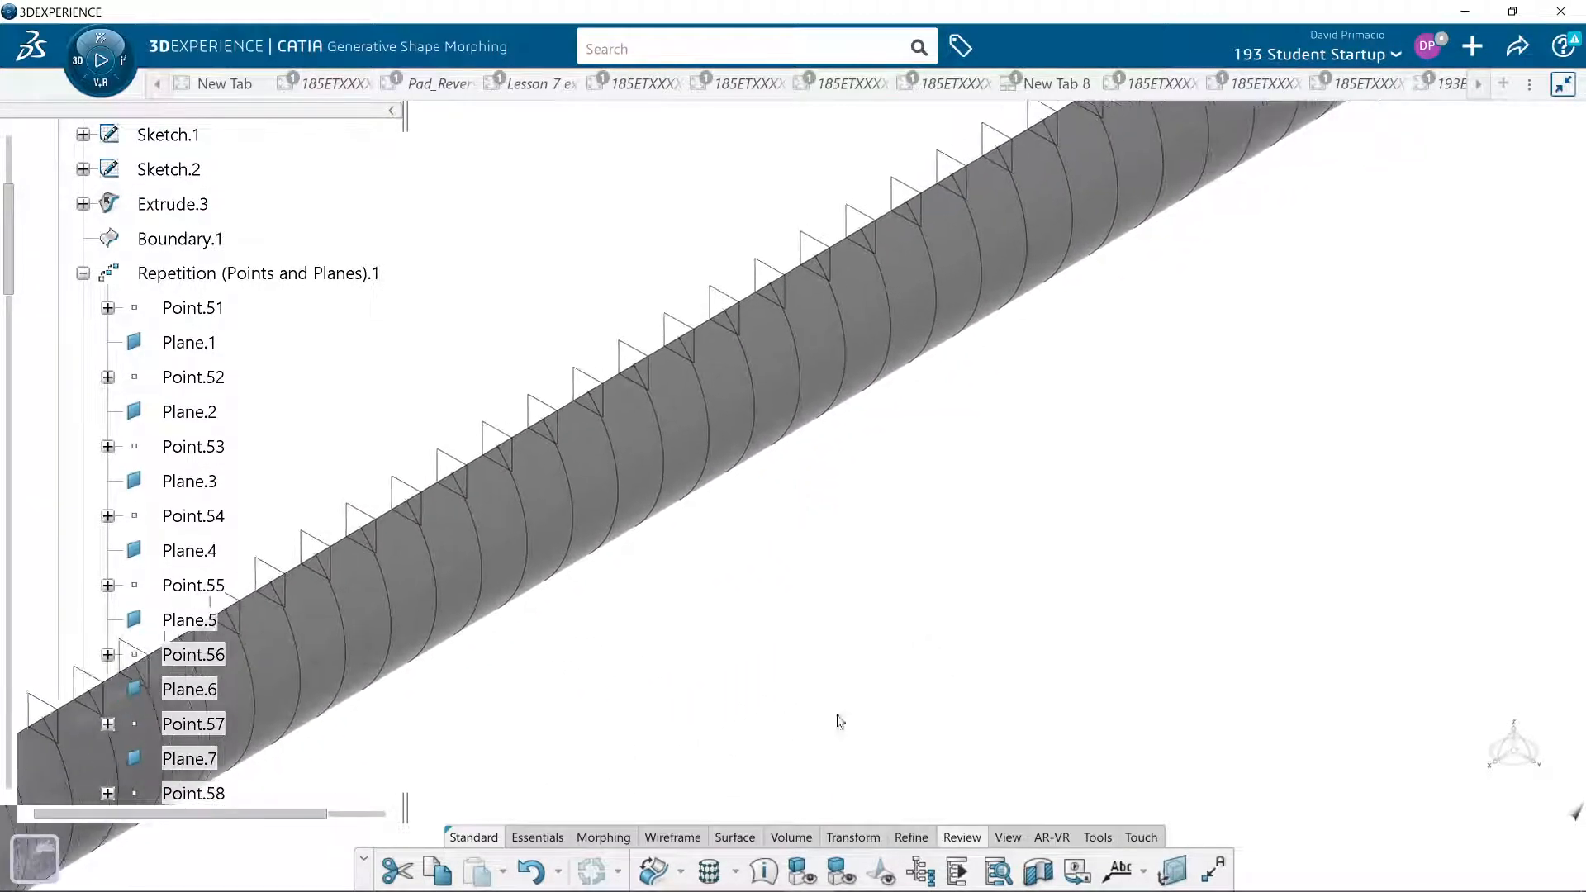
middle_drag(913, 677, 701, 787)
middle_drag(1335, 312, 710, 797)
middle_drag(1137, 392, 1111, 454)
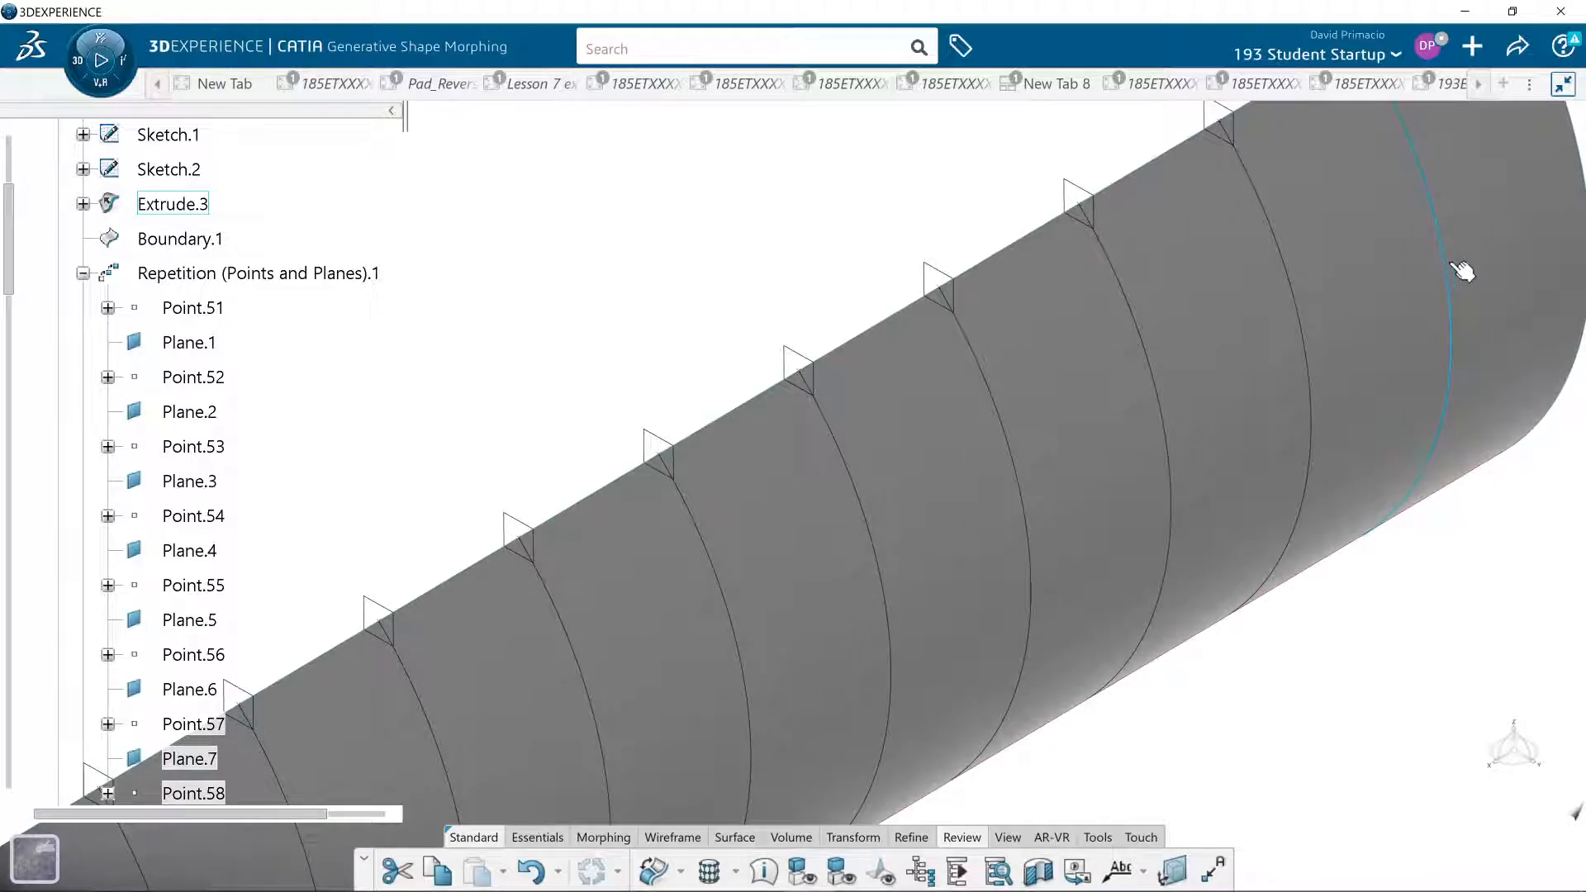
middle_drag(1363, 531, 1203, 595)
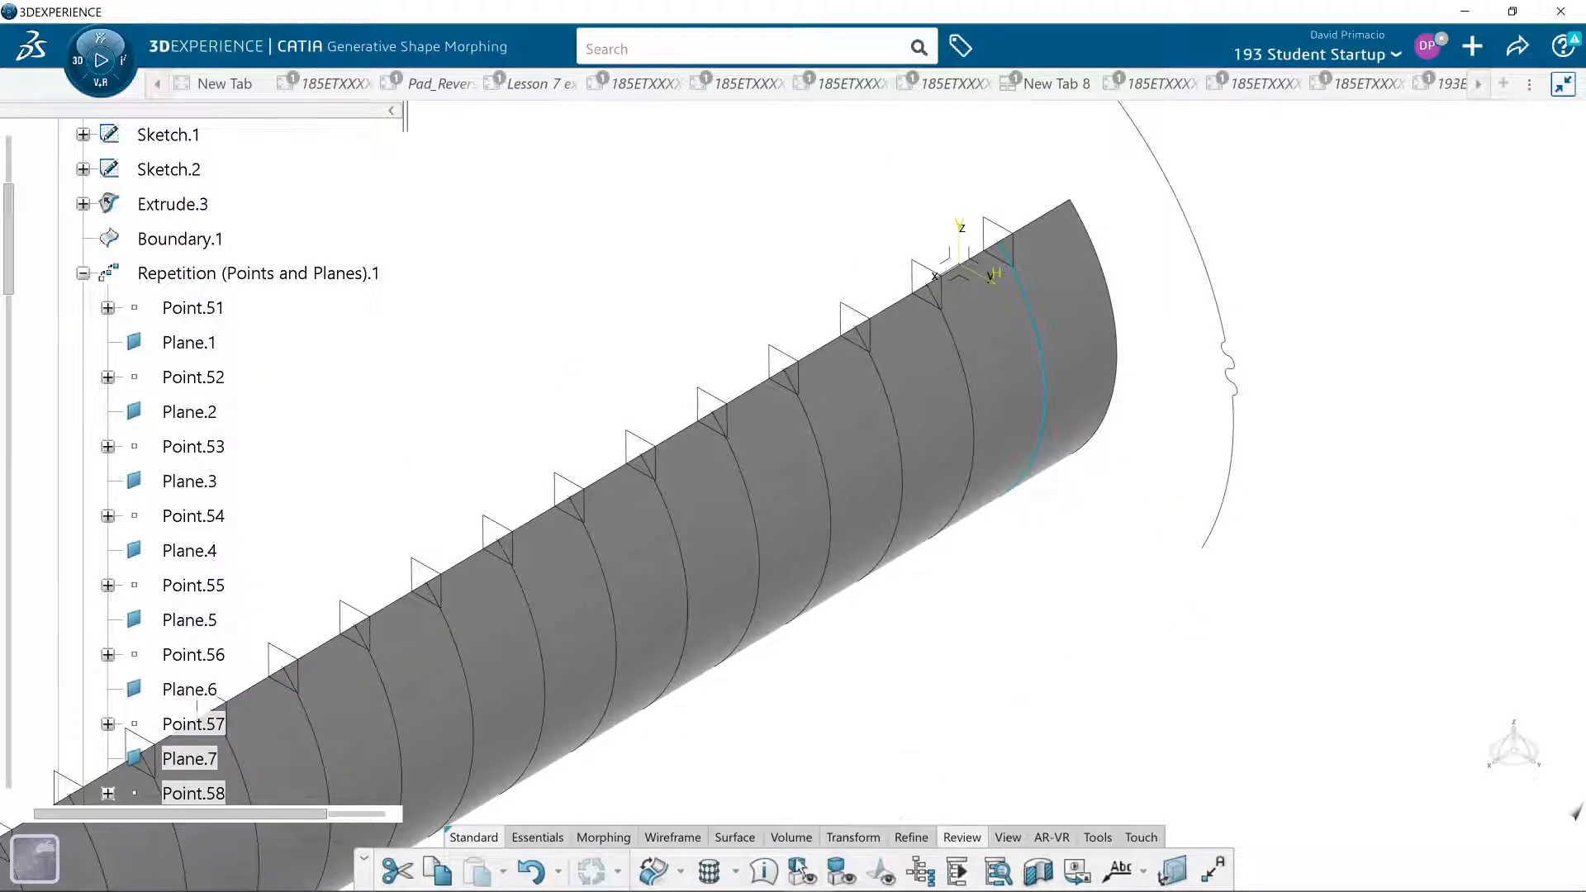
click(1097, 837)
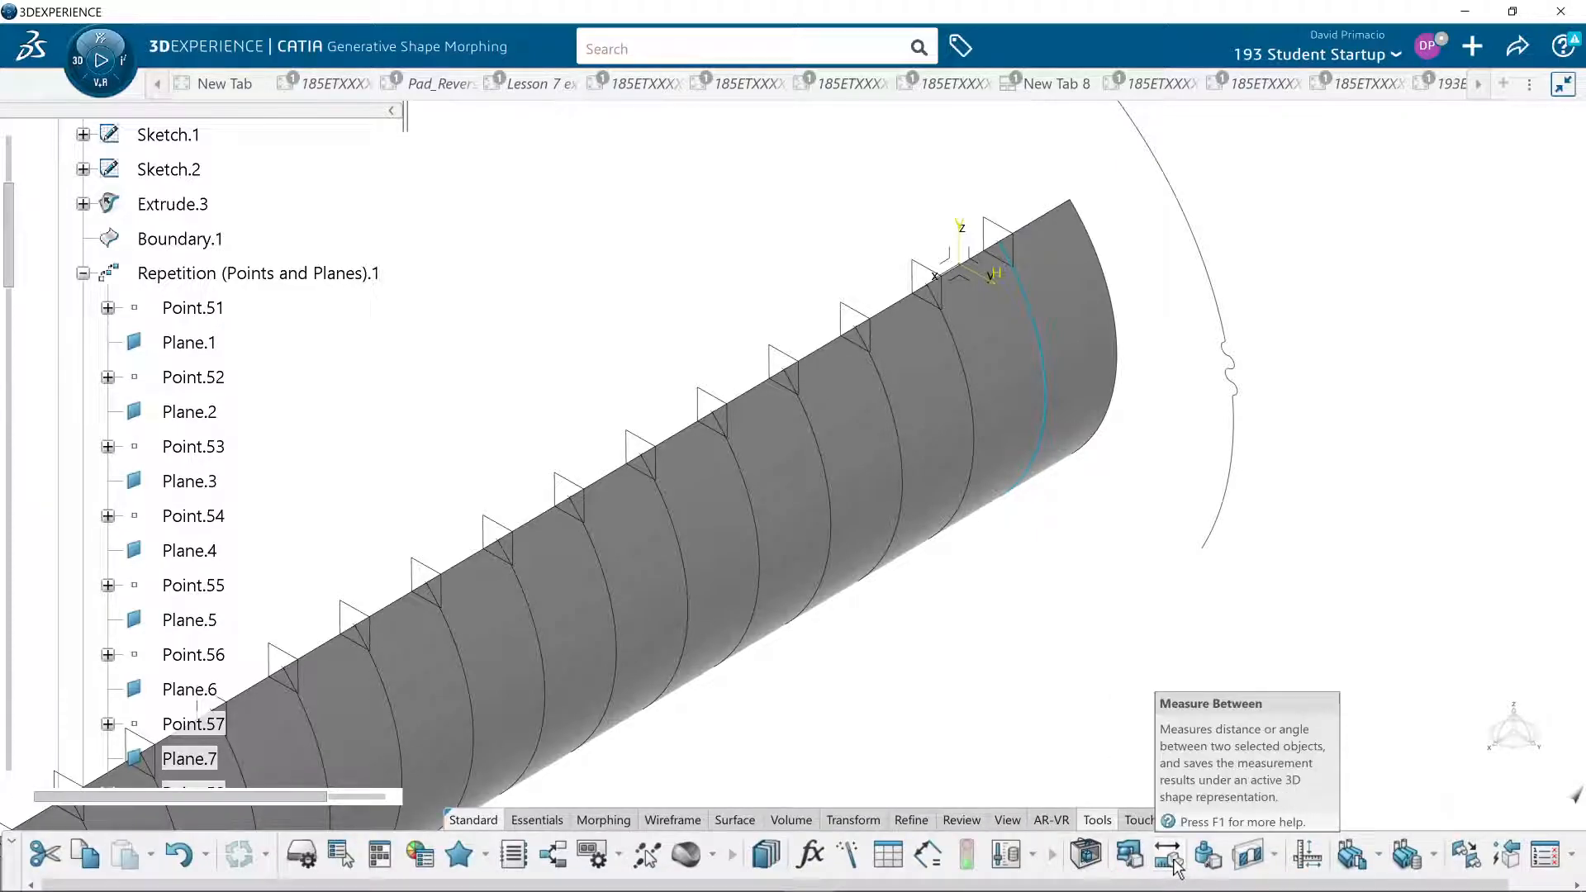
click(1129, 855)
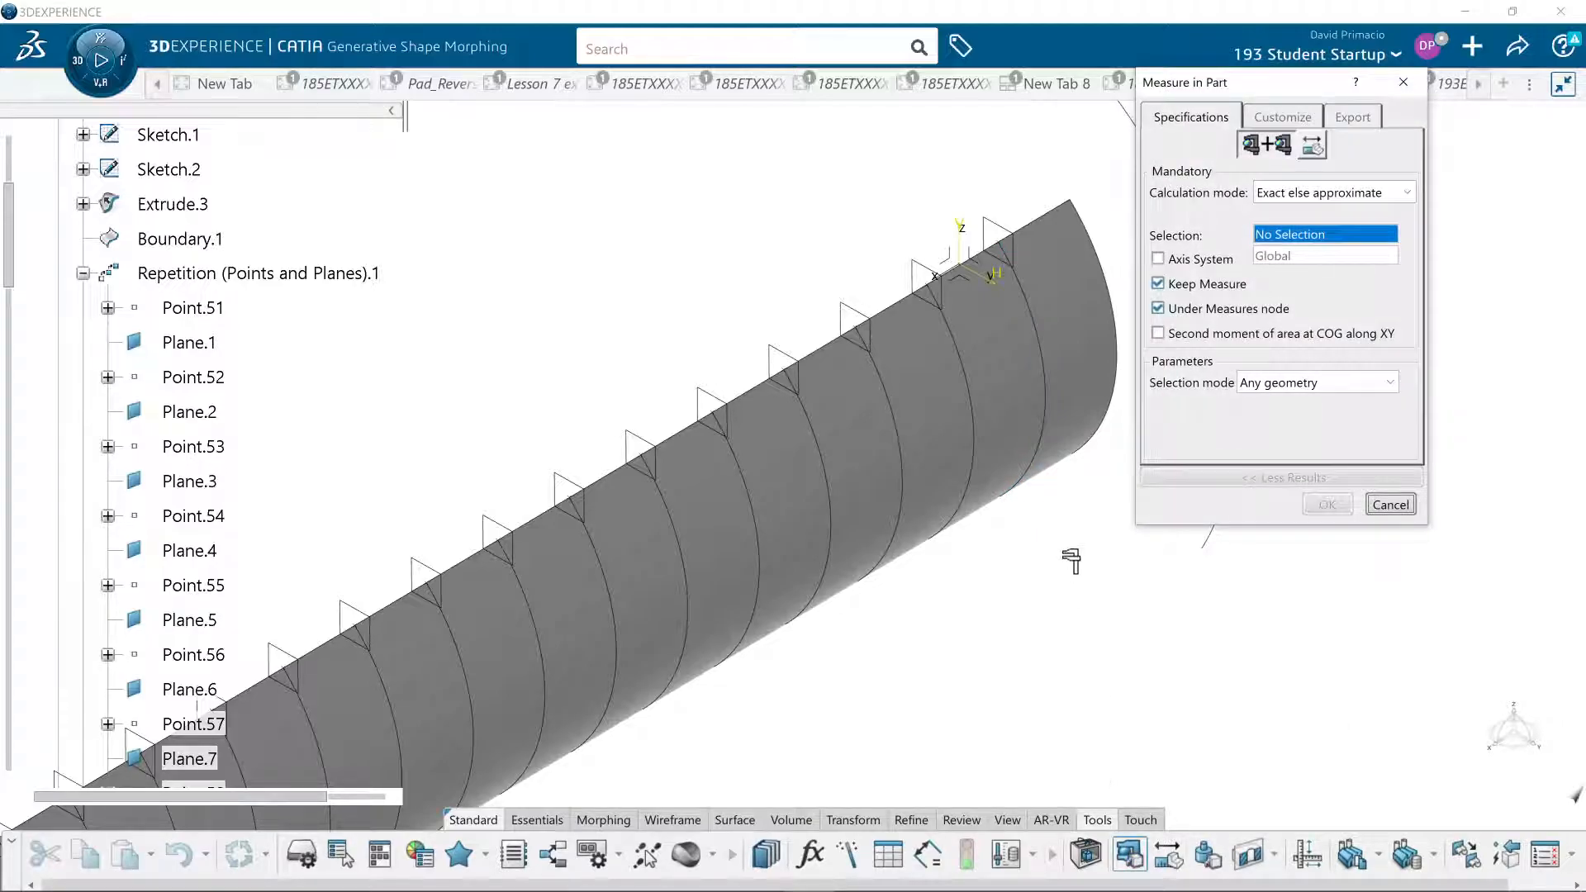
click(1049, 419)
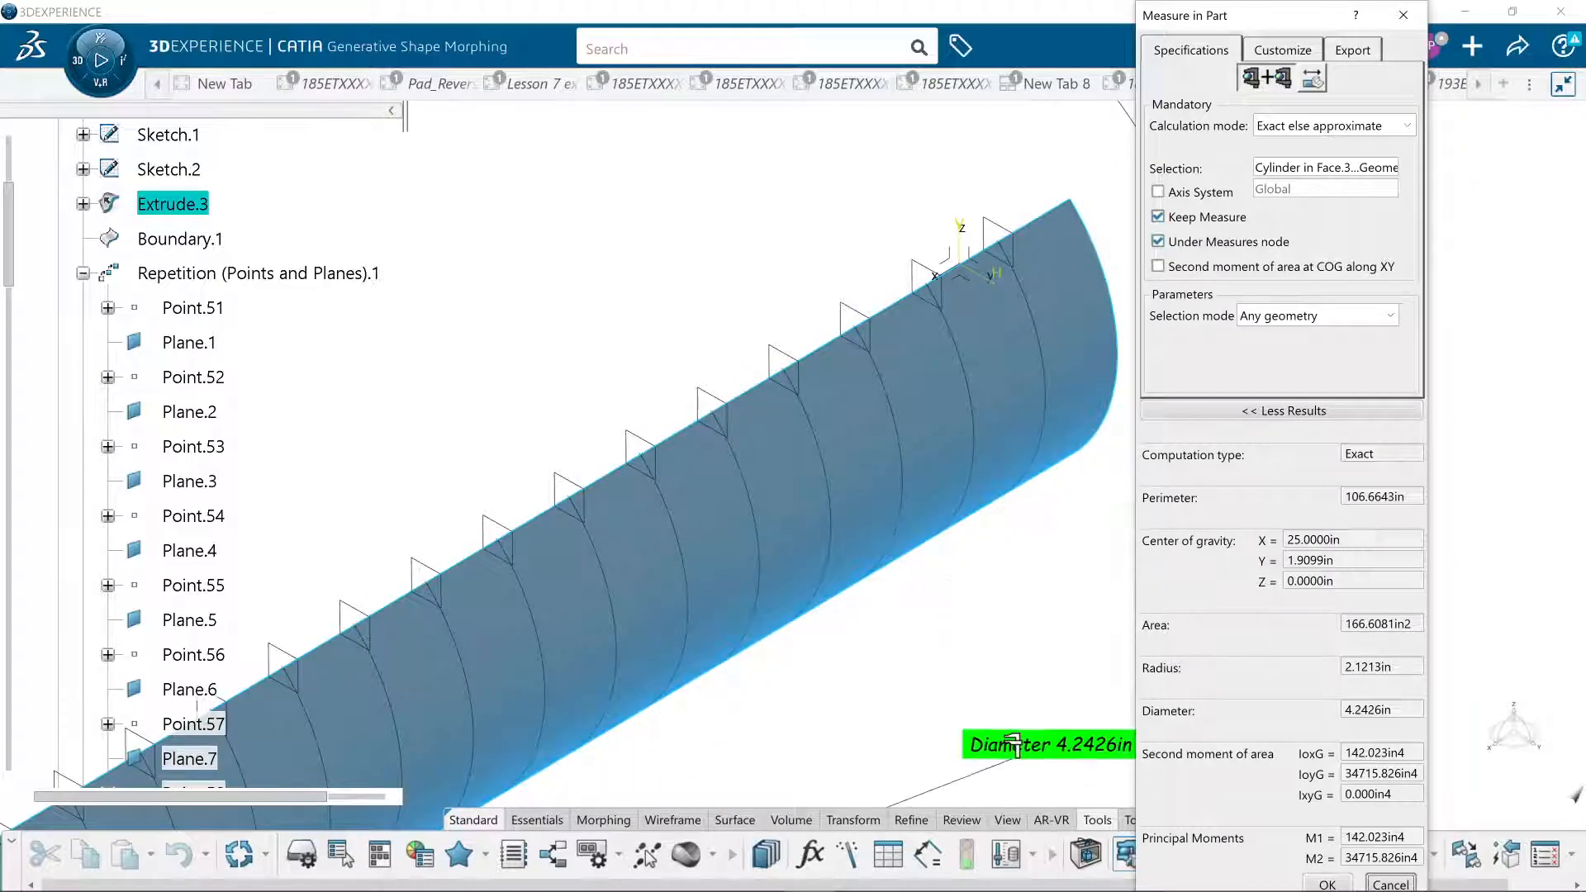
click(1396, 882)
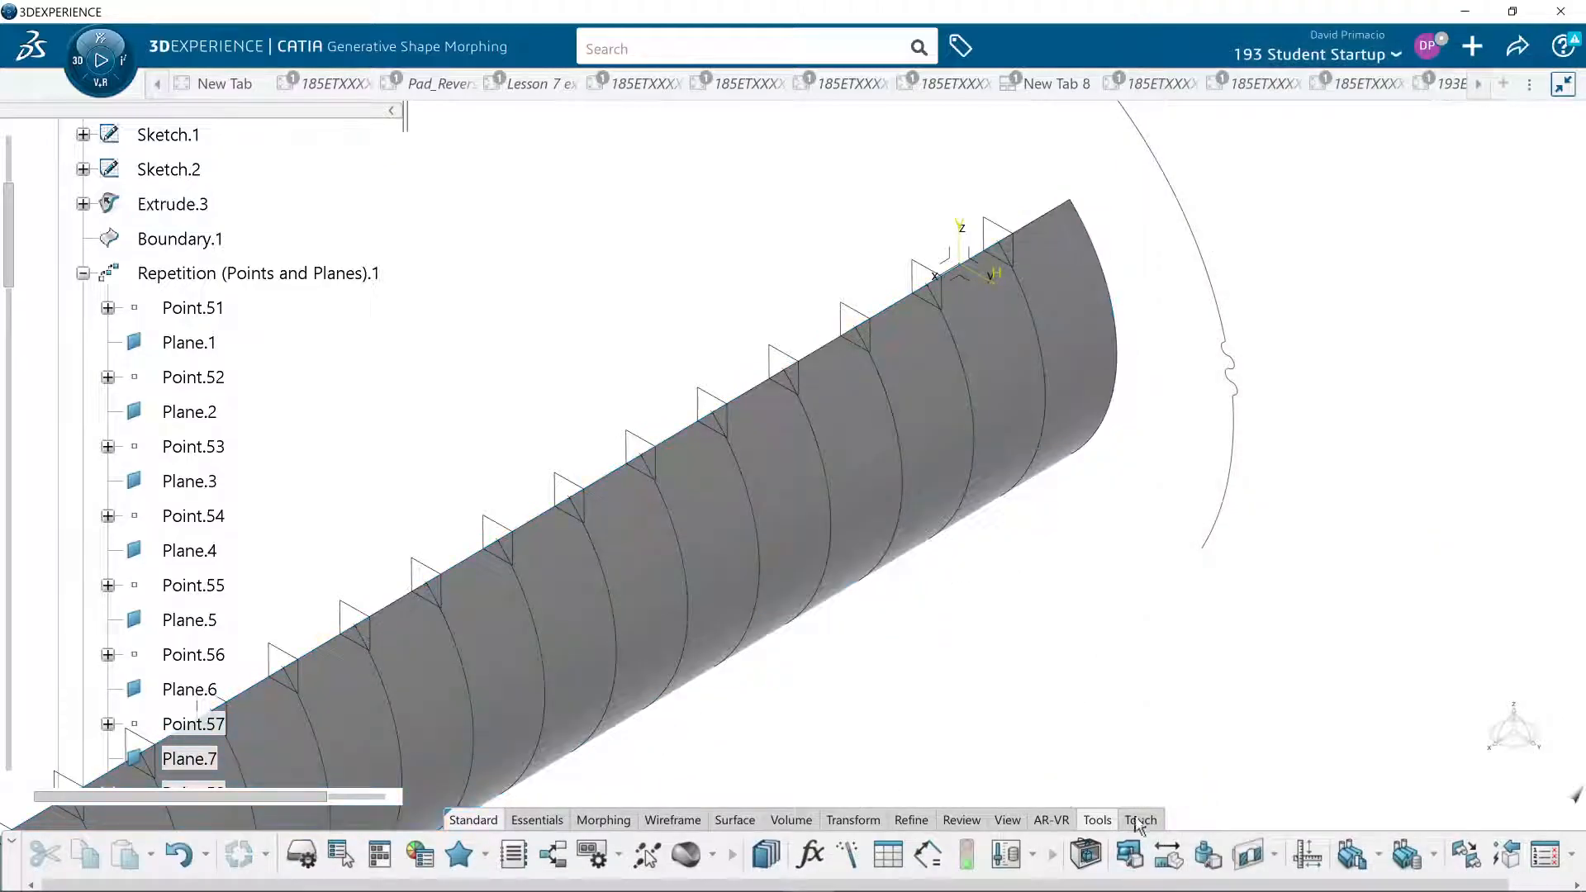
- Measure the radius and center point of the section curve nearest the surface's sketch end, without keeping the measurement
click(1042, 450)
click(1131, 859)
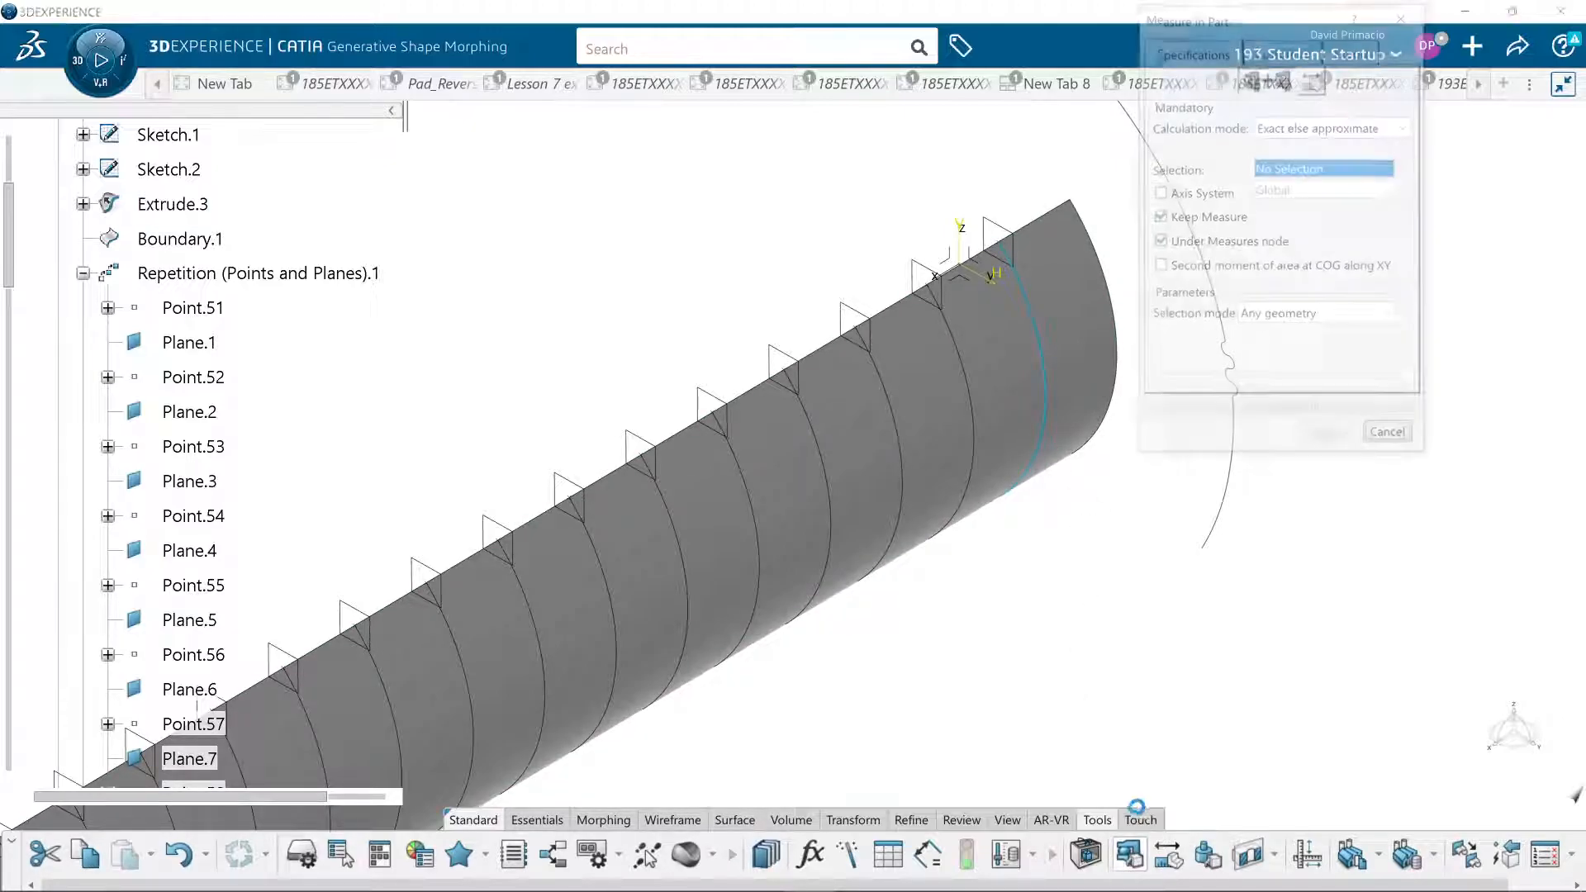
click(1045, 439)
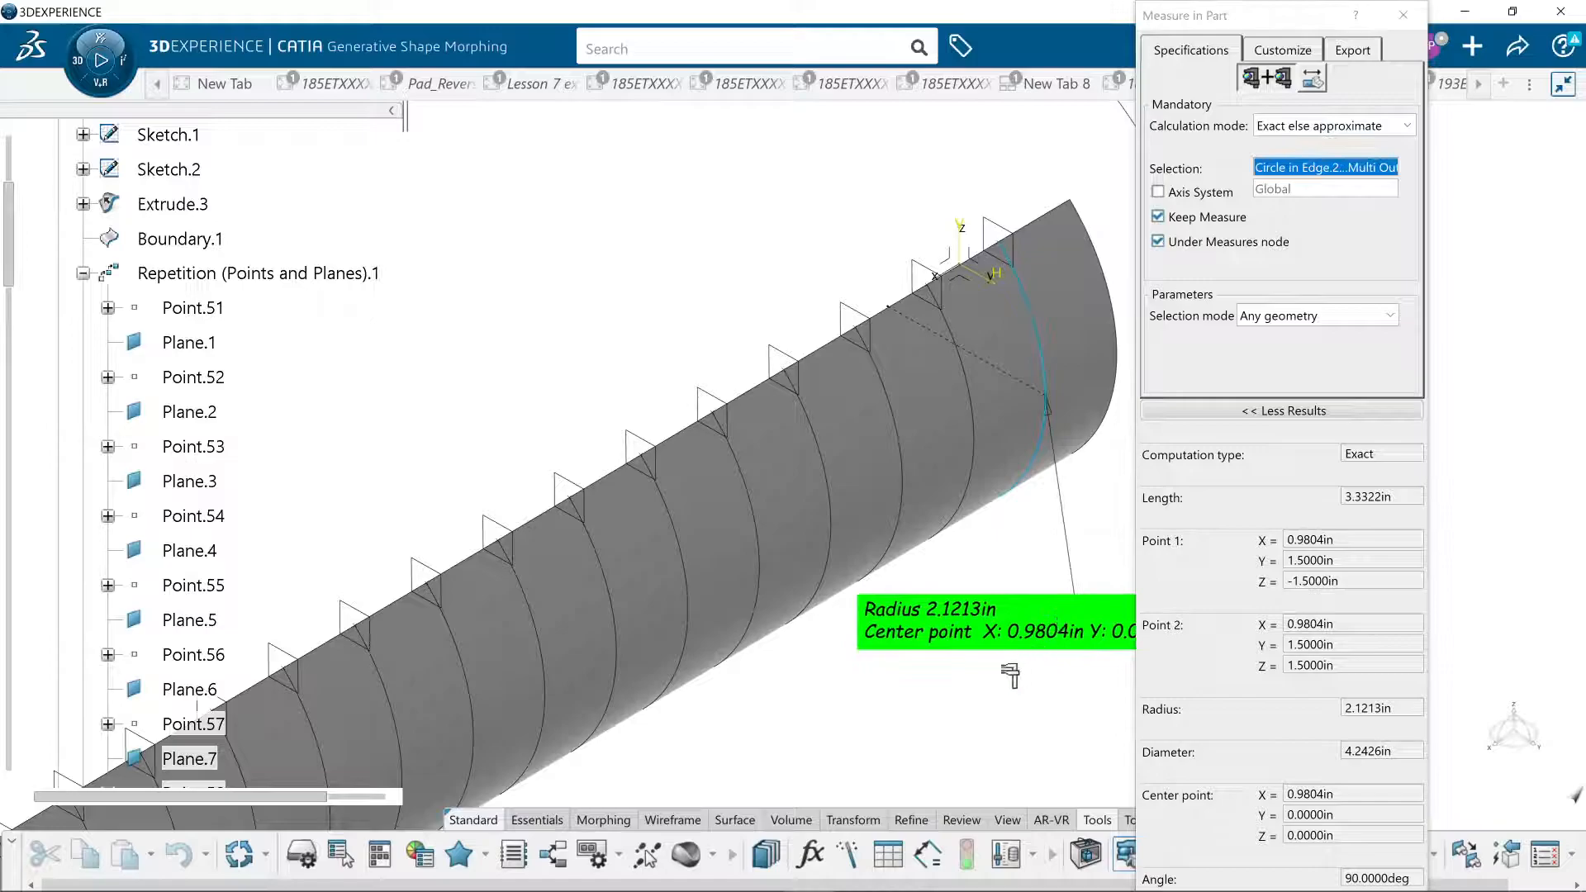
middle_drag(915, 734, 670, 692)
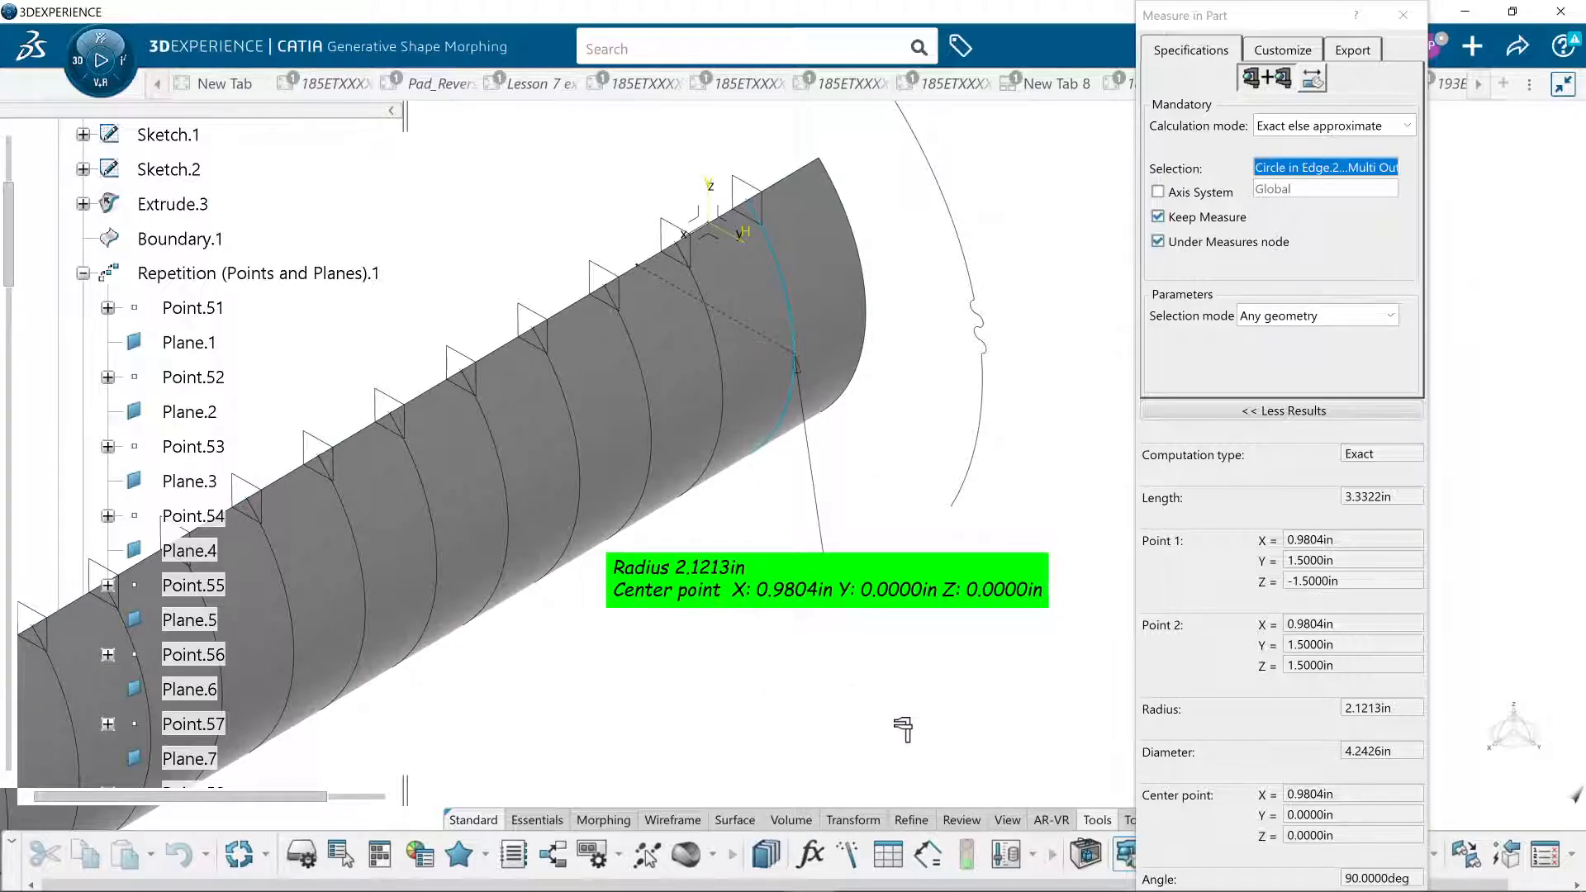
key(Escape)
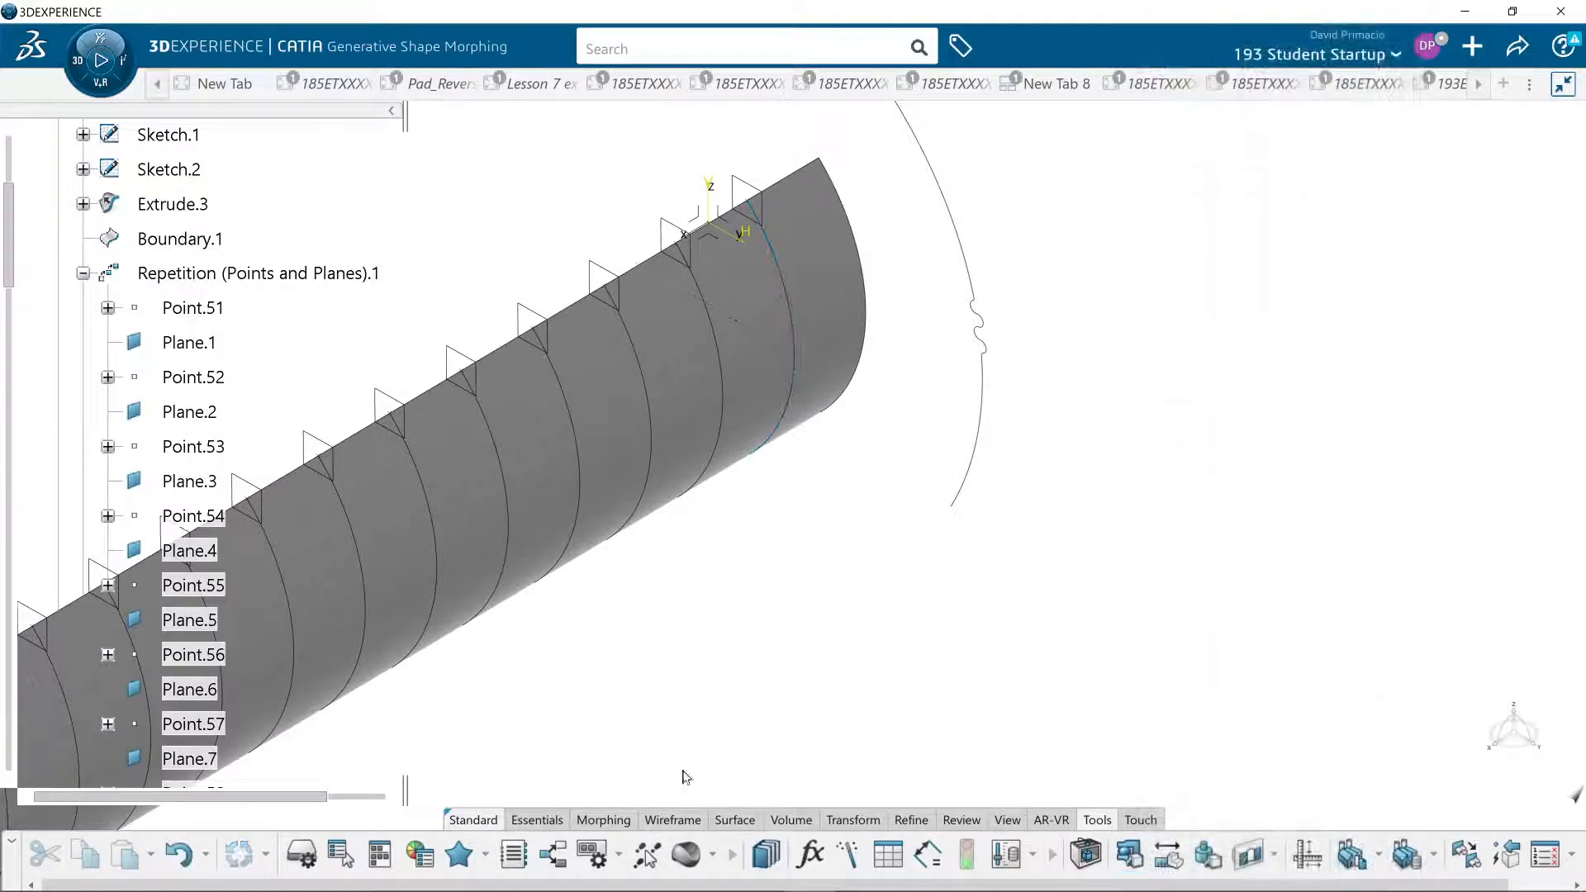
- Switch to Chrome and review the Surface Analysis and N/C Surfaces outlines on the assignment page
mouse_move(389, 885)
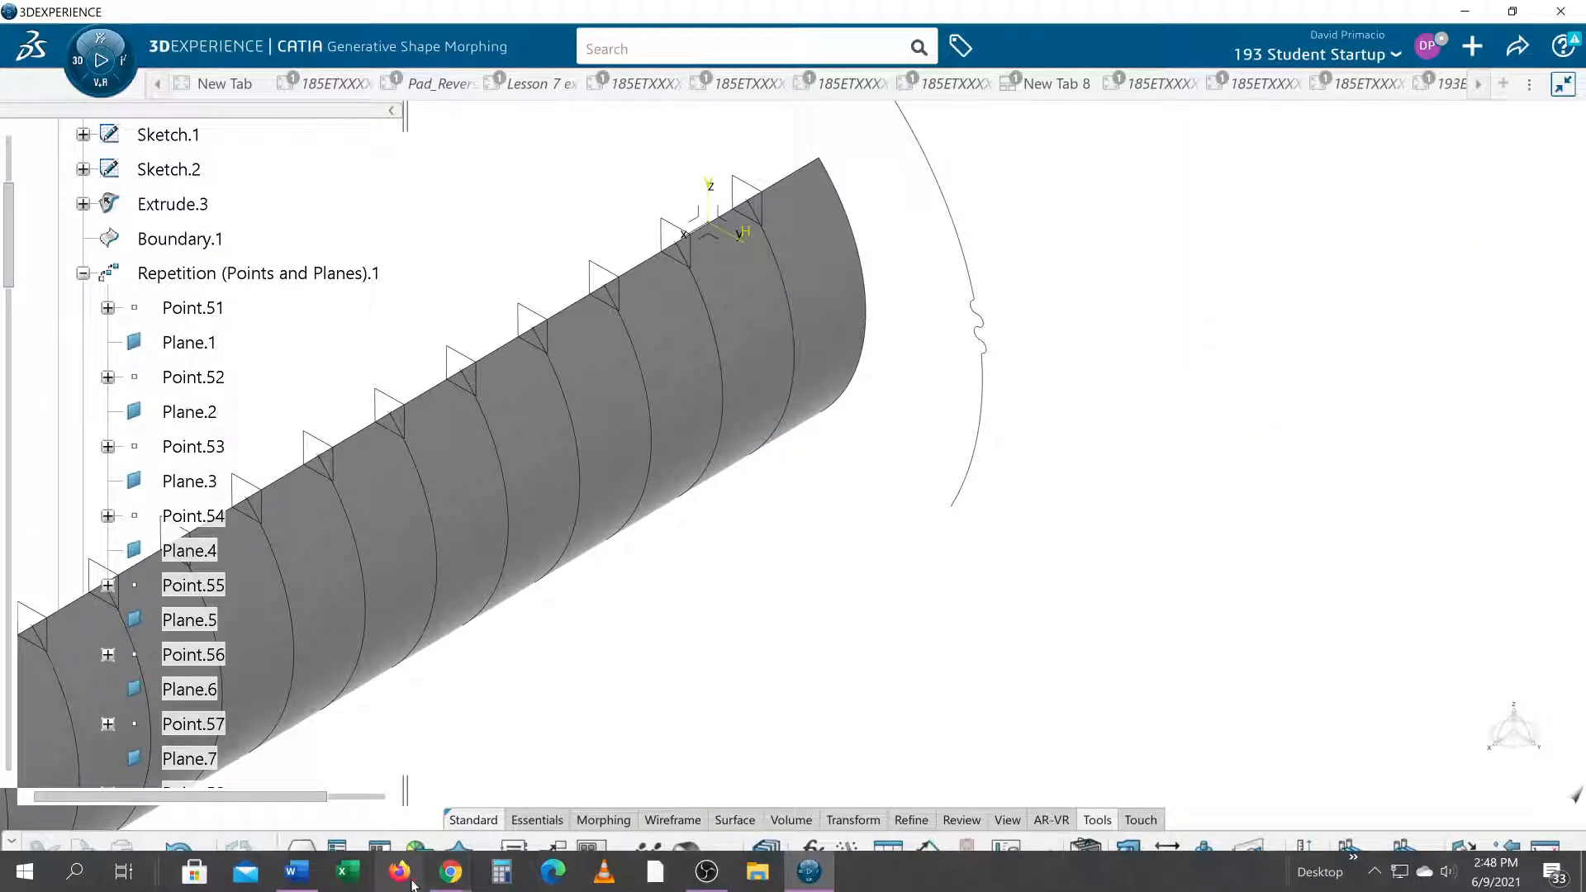
click(449, 879)
click(710, 818)
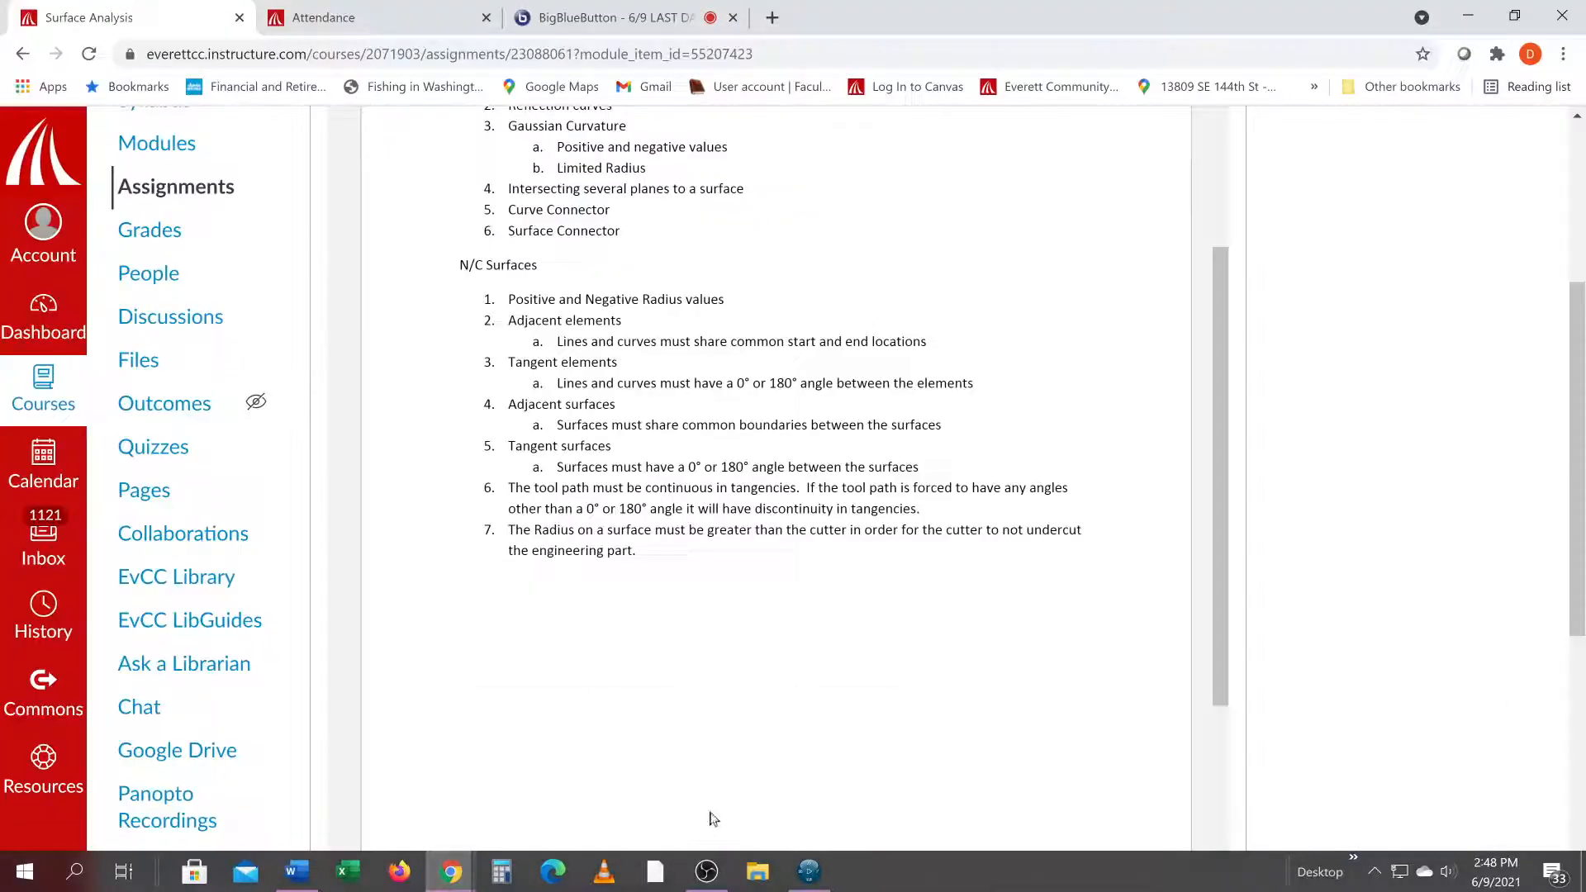
scroll(460, 453, up, 3)
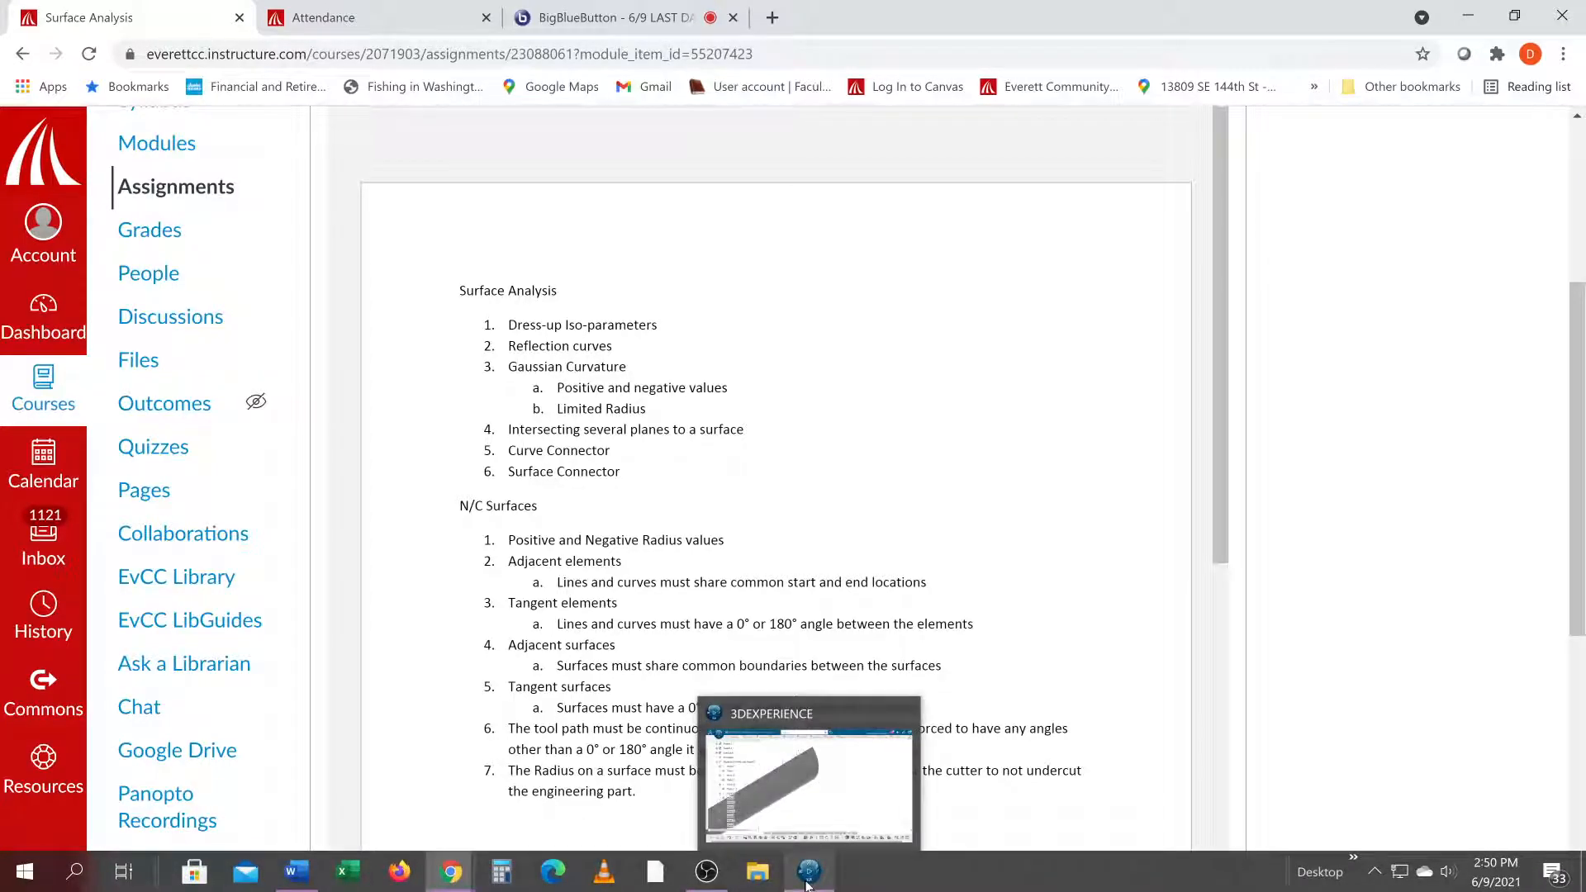
- Switch back to 3DEXPERIENCE and create a new part in Generative Wireframe & Surface on a new tab
click(809, 874)
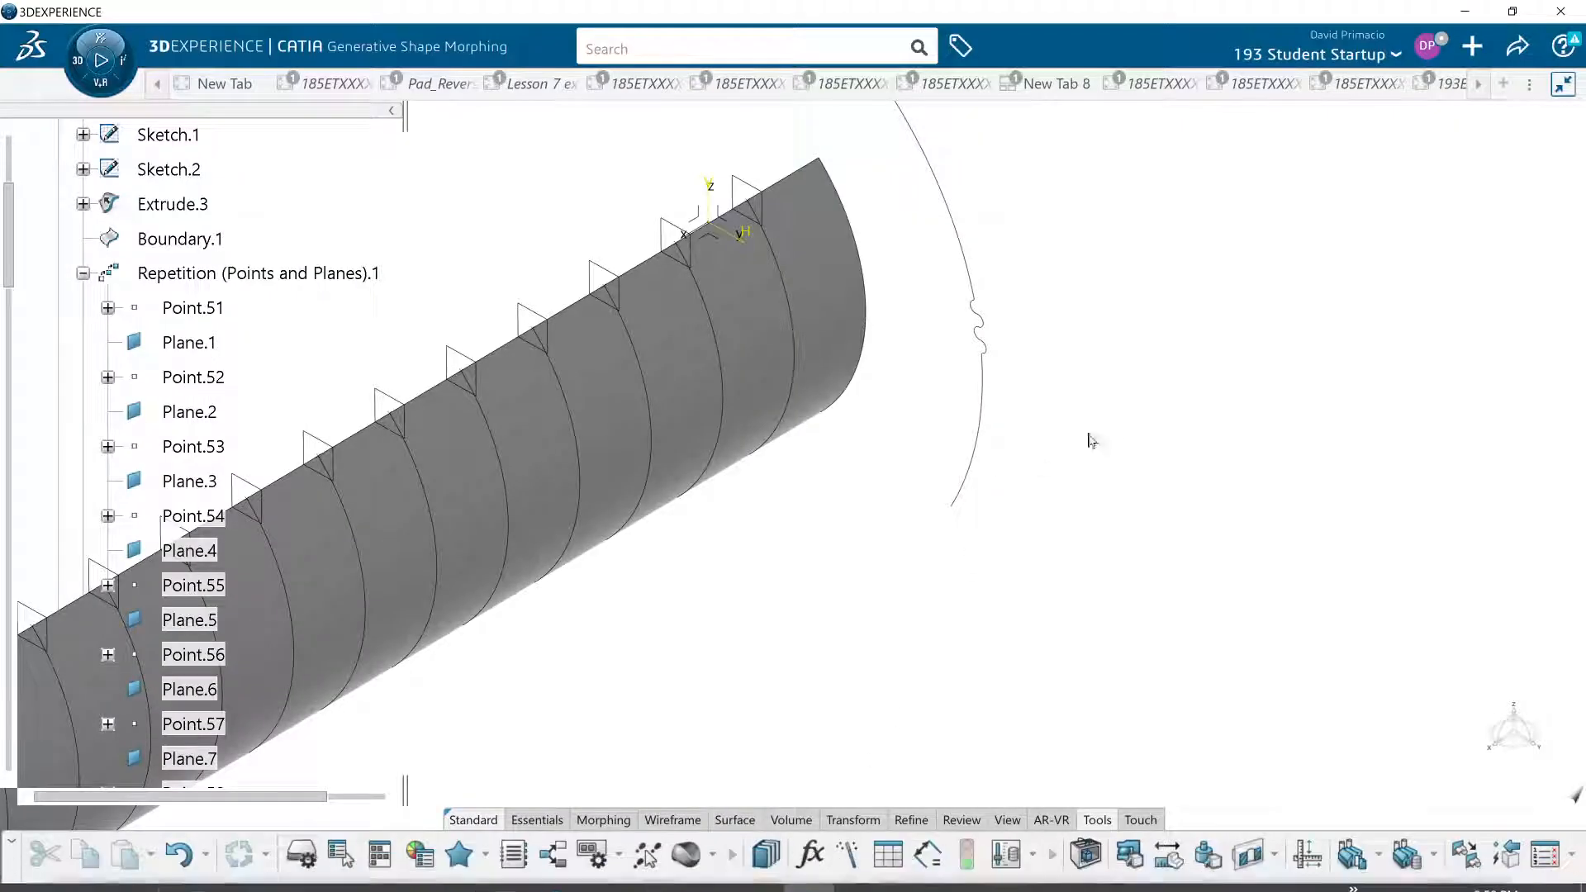
click(1499, 85)
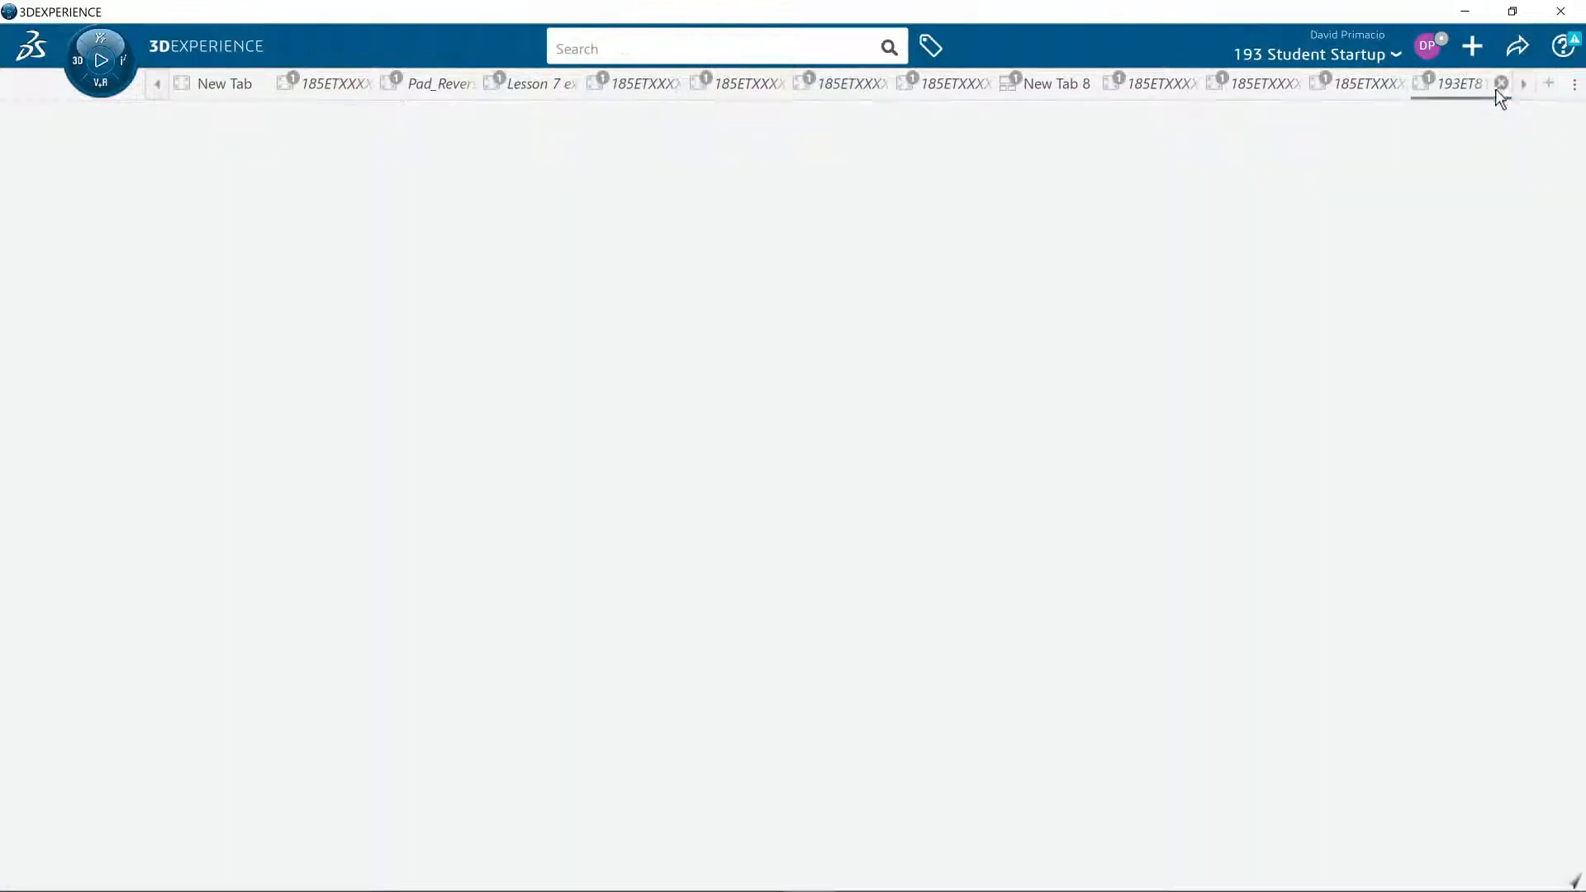
click(73, 59)
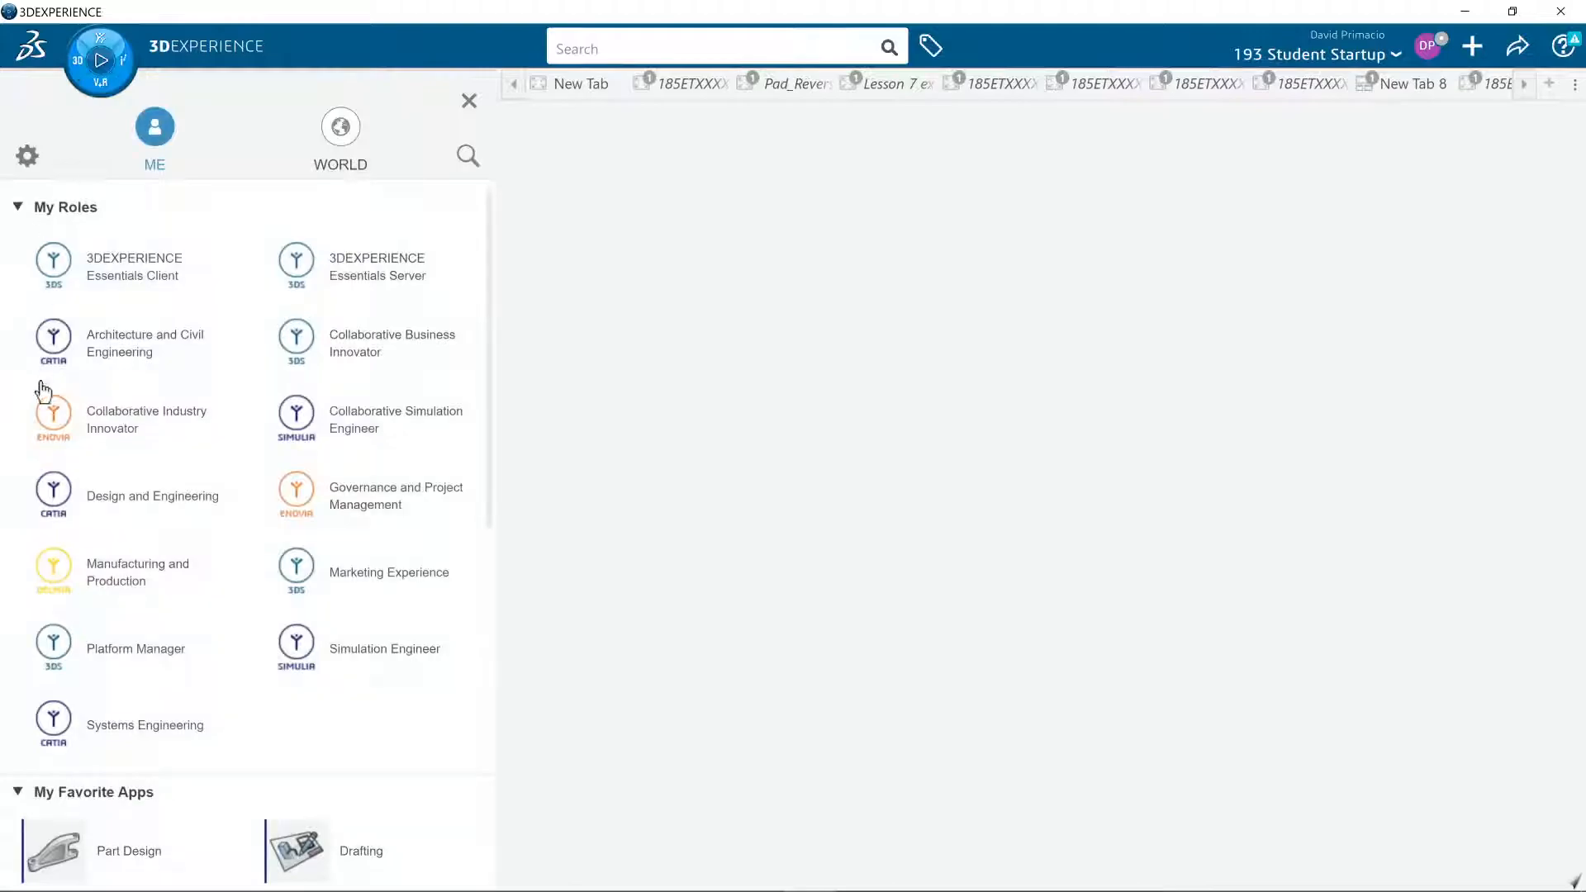
scroll(113, 777, down, 5)
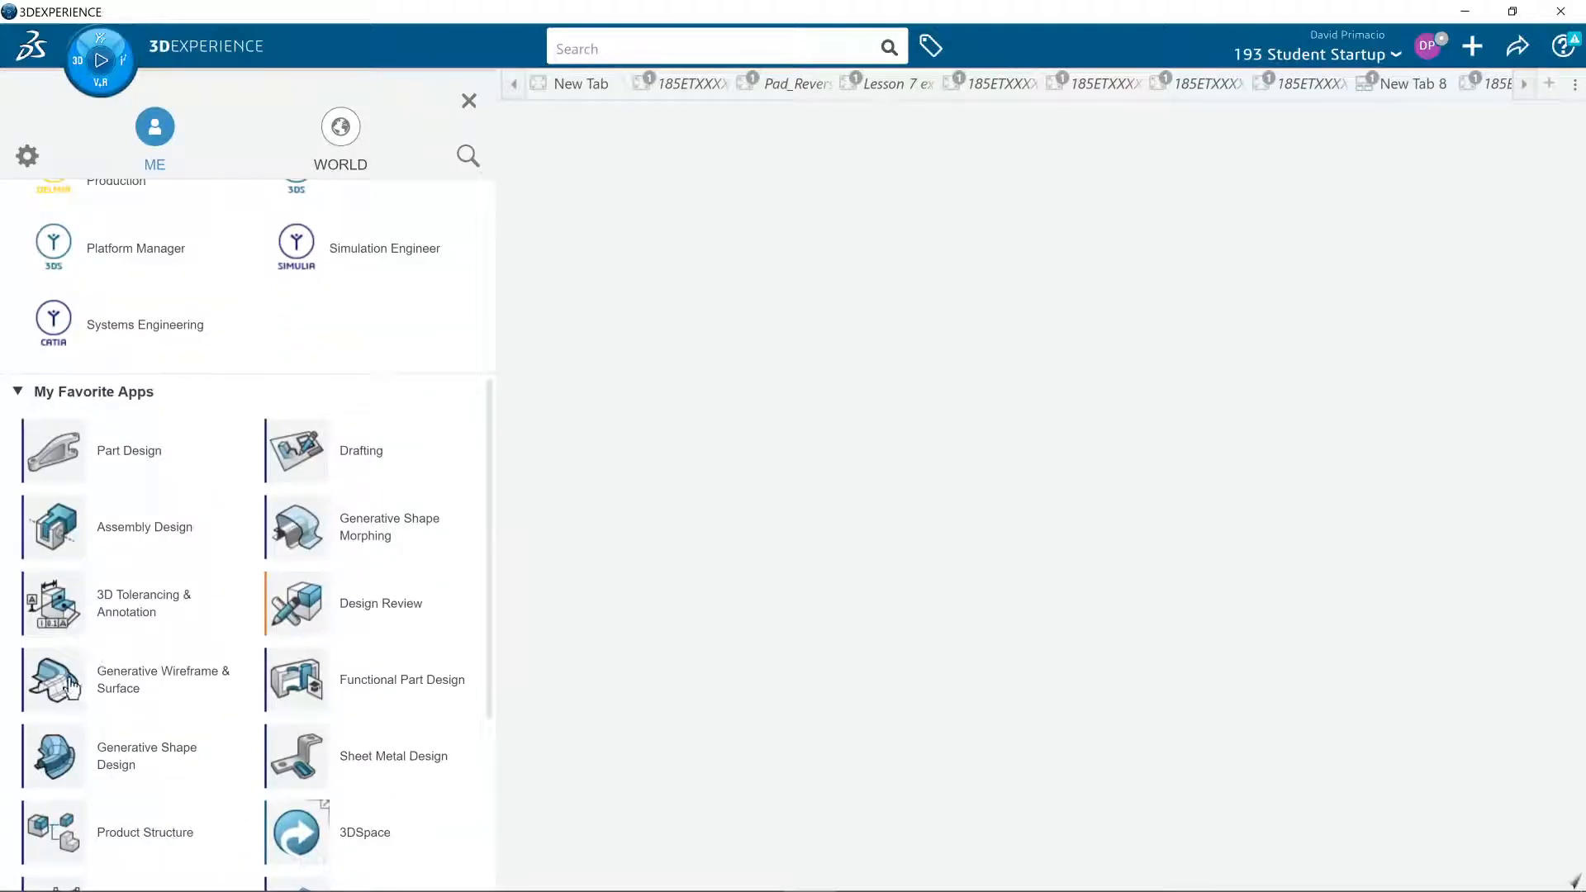
click(107, 684)
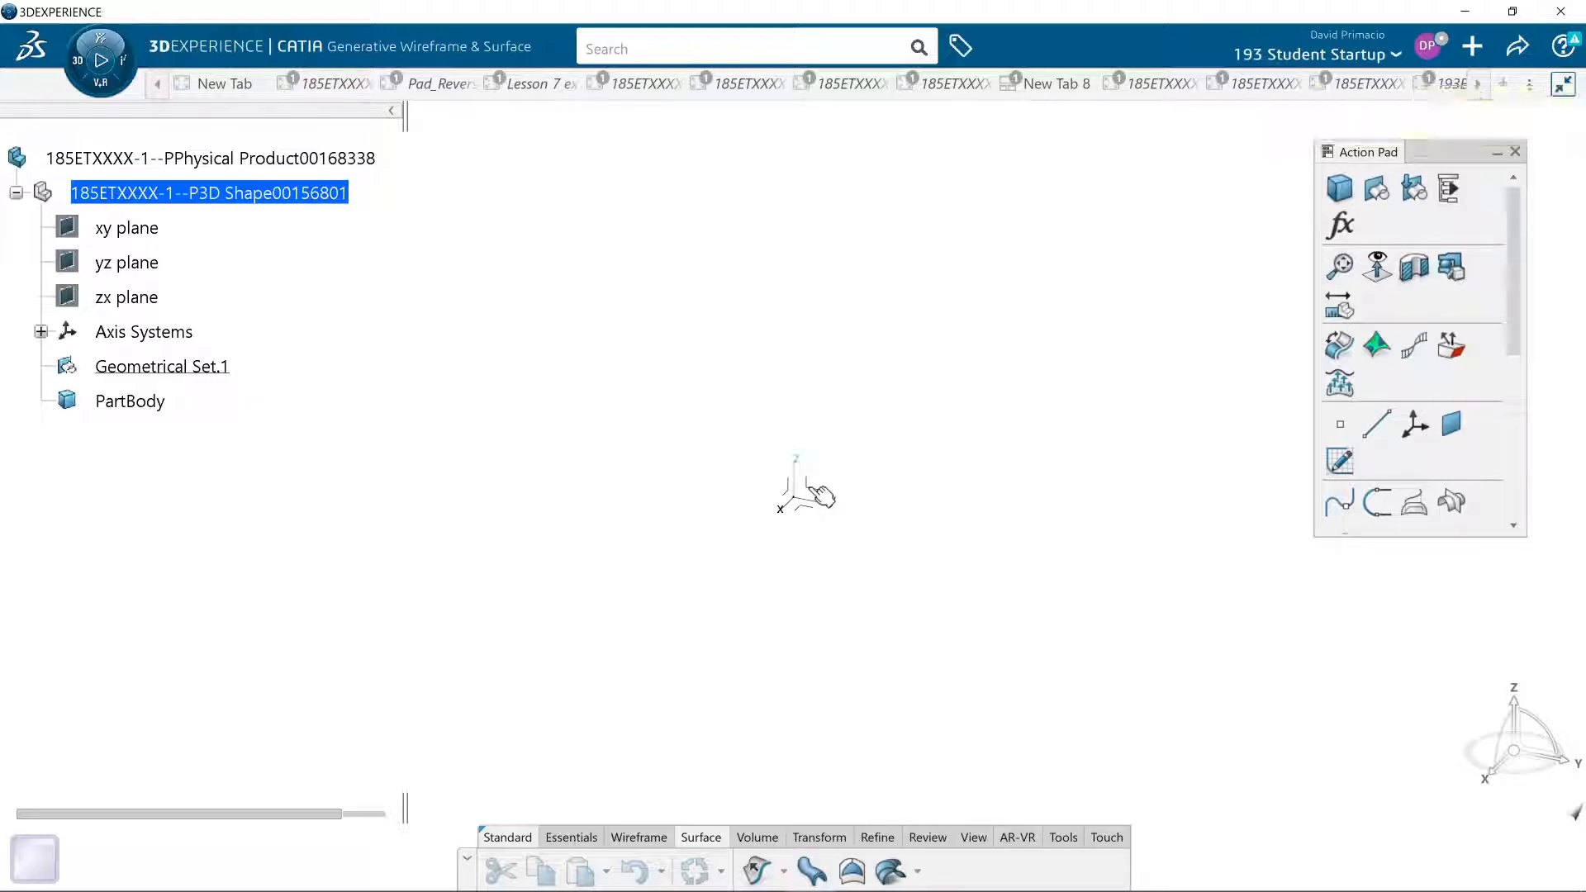
- Sketch a five-point spline on the yz plane, arching above the origin and ending at its far negative-H point, and exit the sketch
click(821, 496)
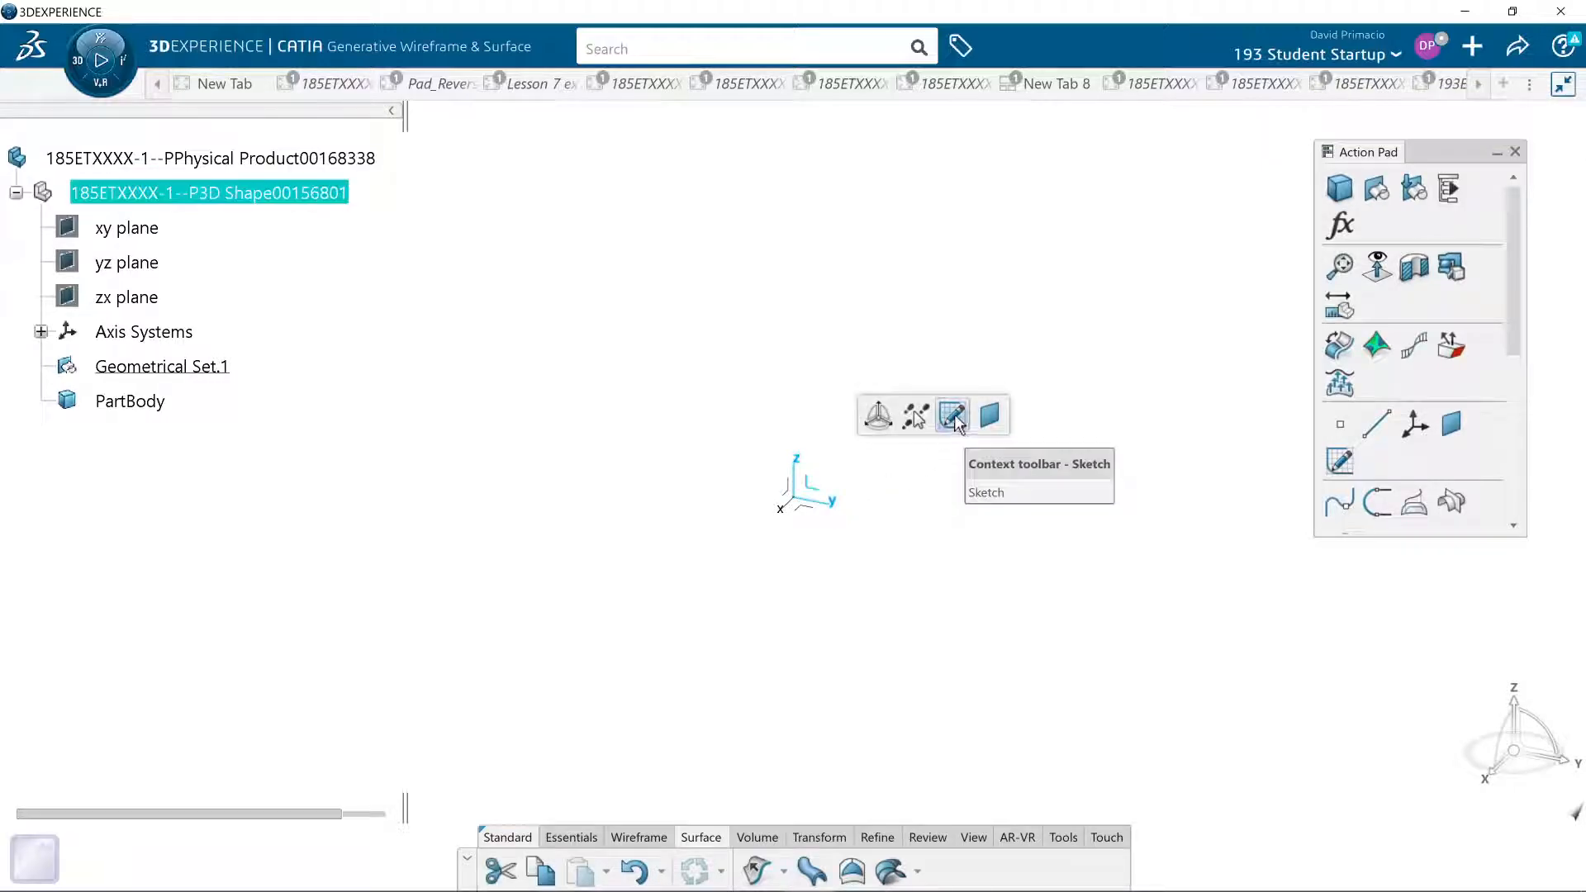
click(954, 418)
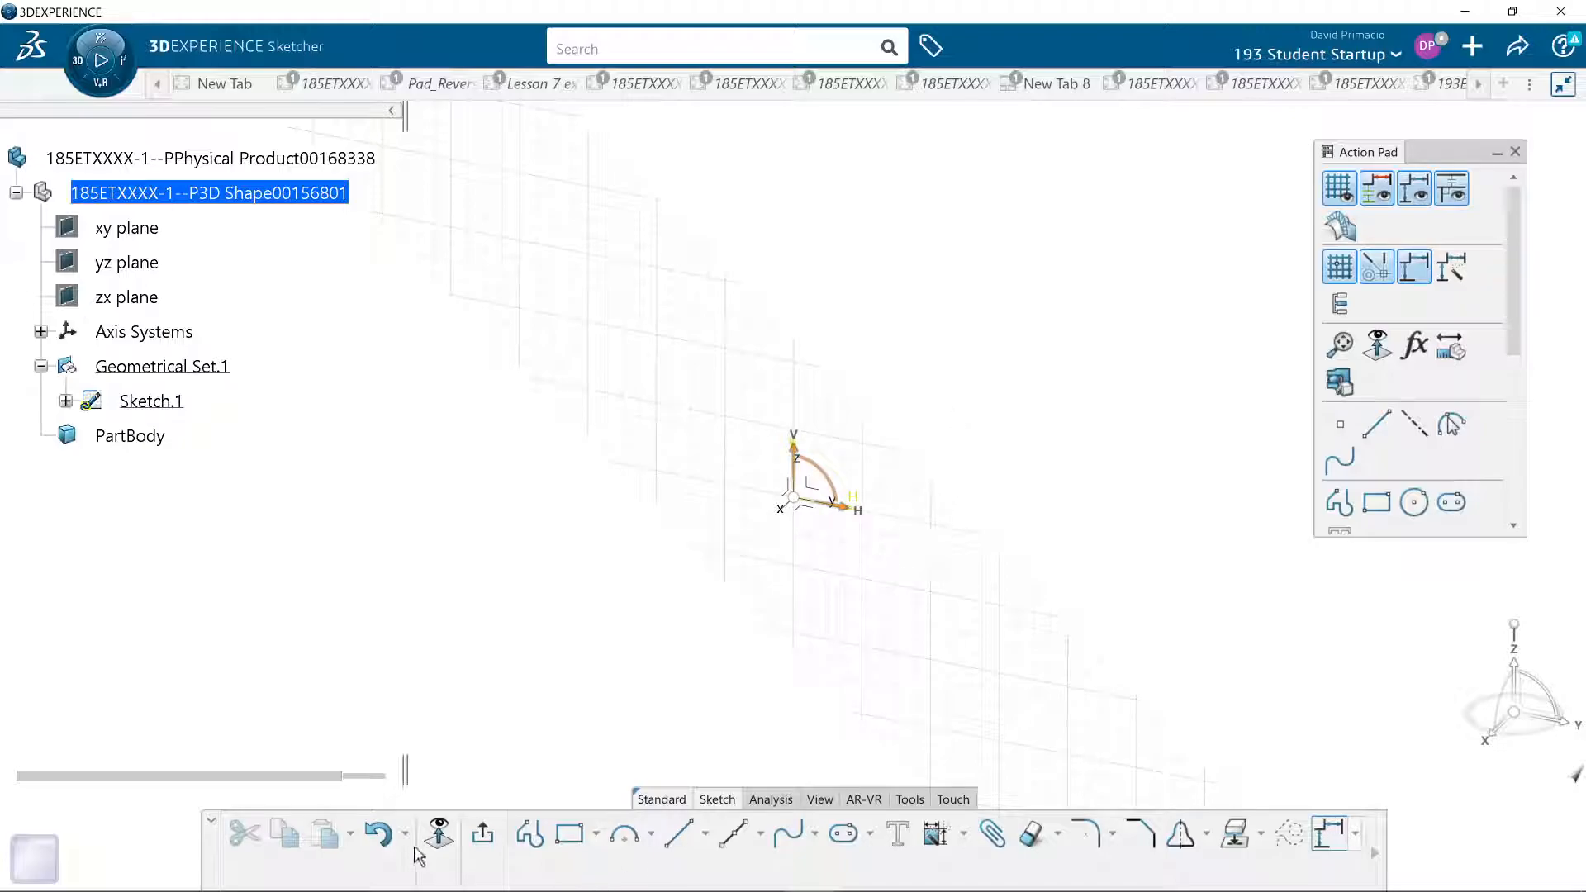
click(439, 834)
middle_drag(856, 591, 750, 722)
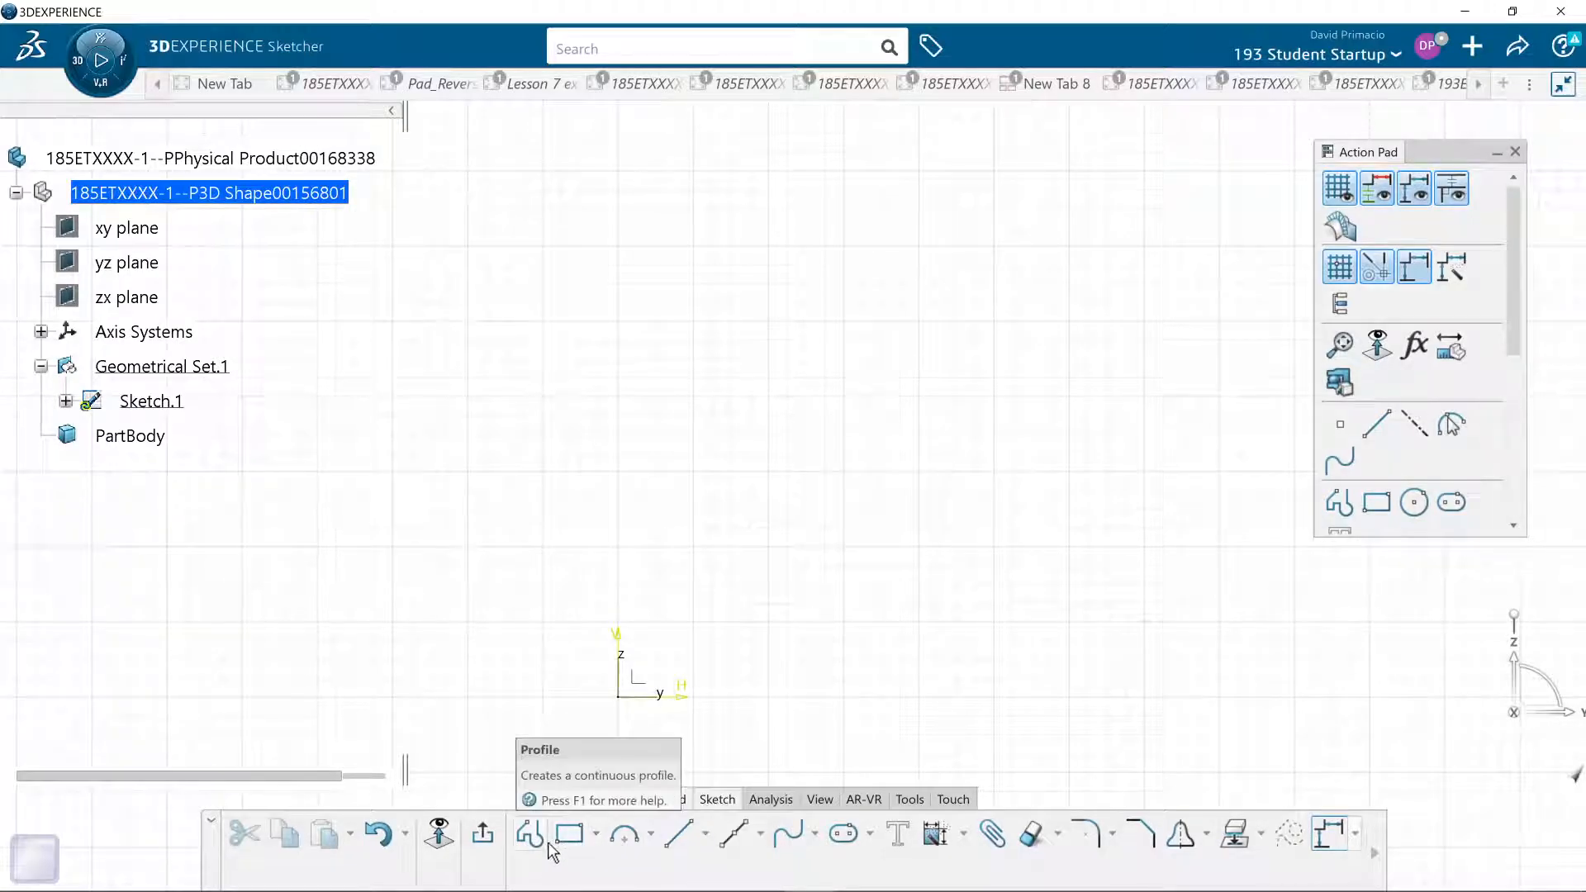
click(788, 834)
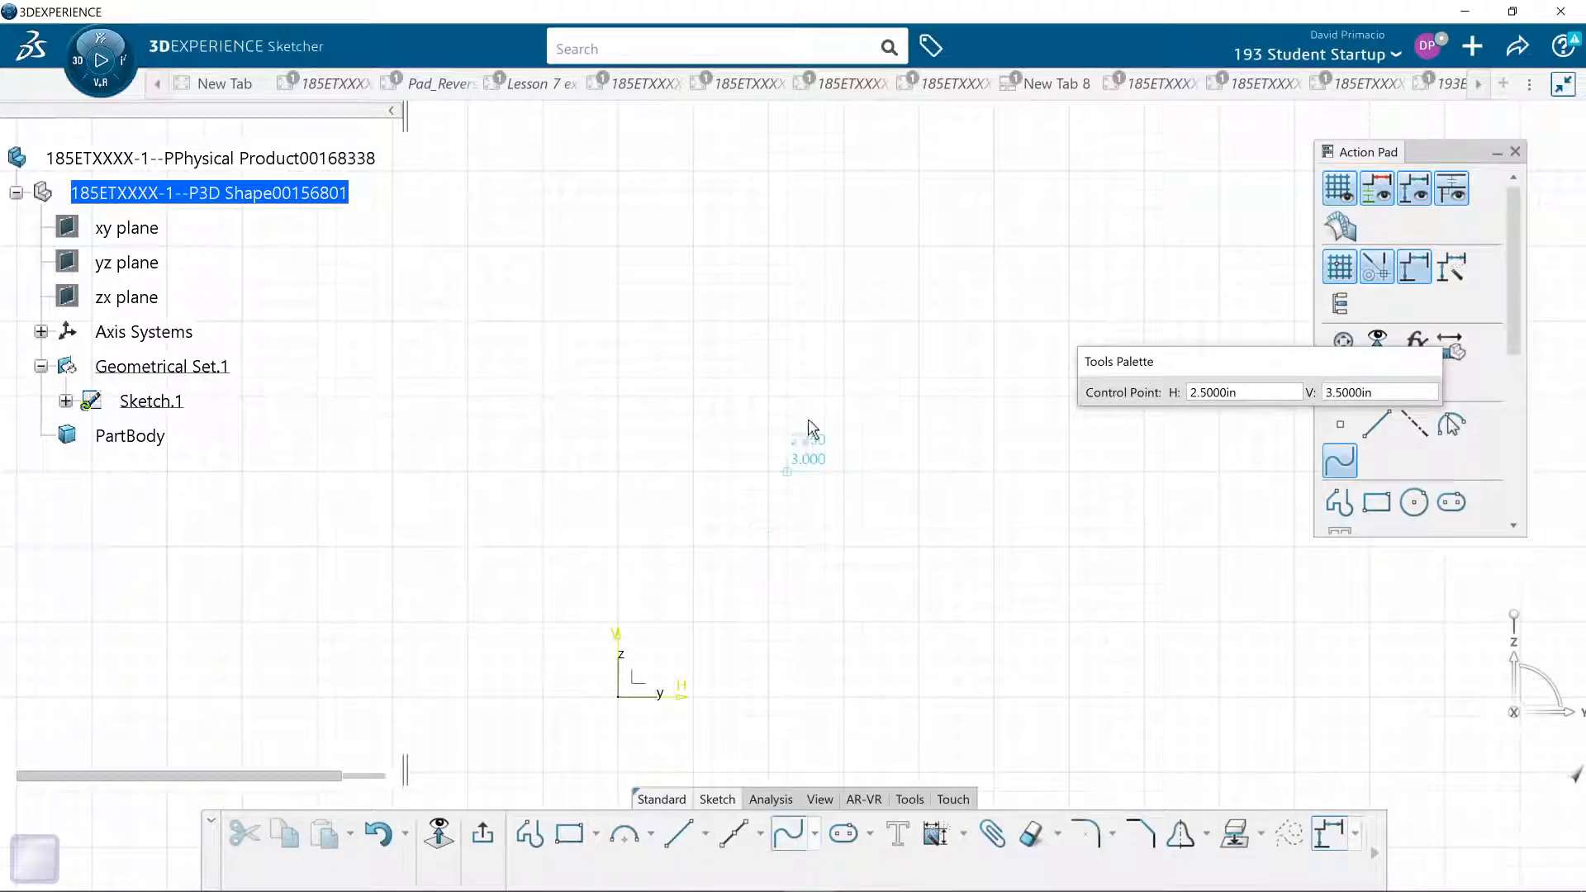
click(843, 397)
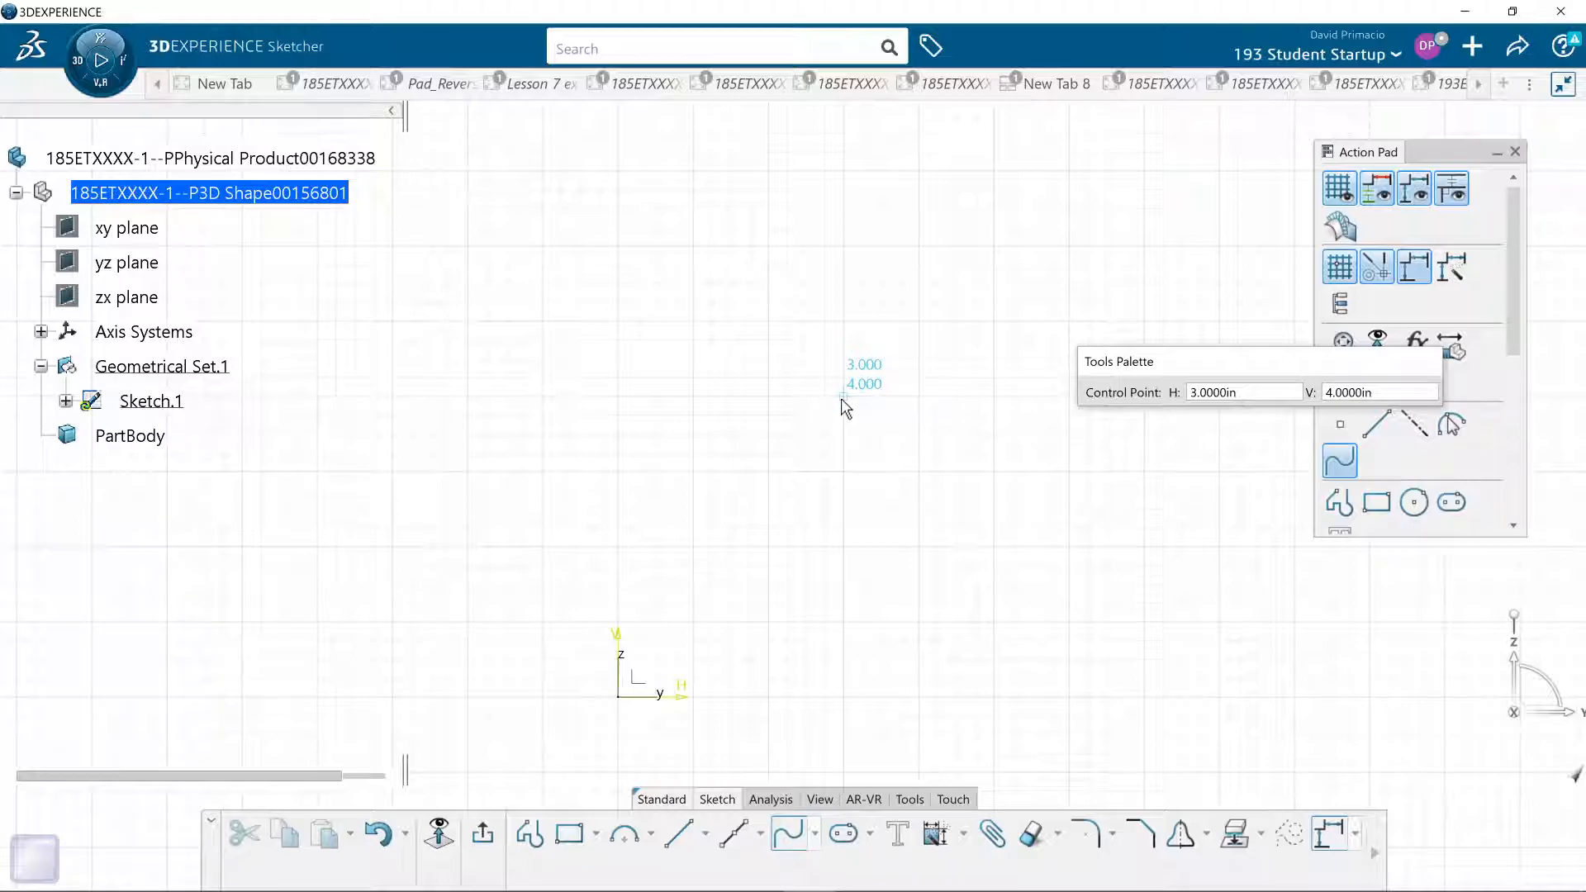
click(787, 358)
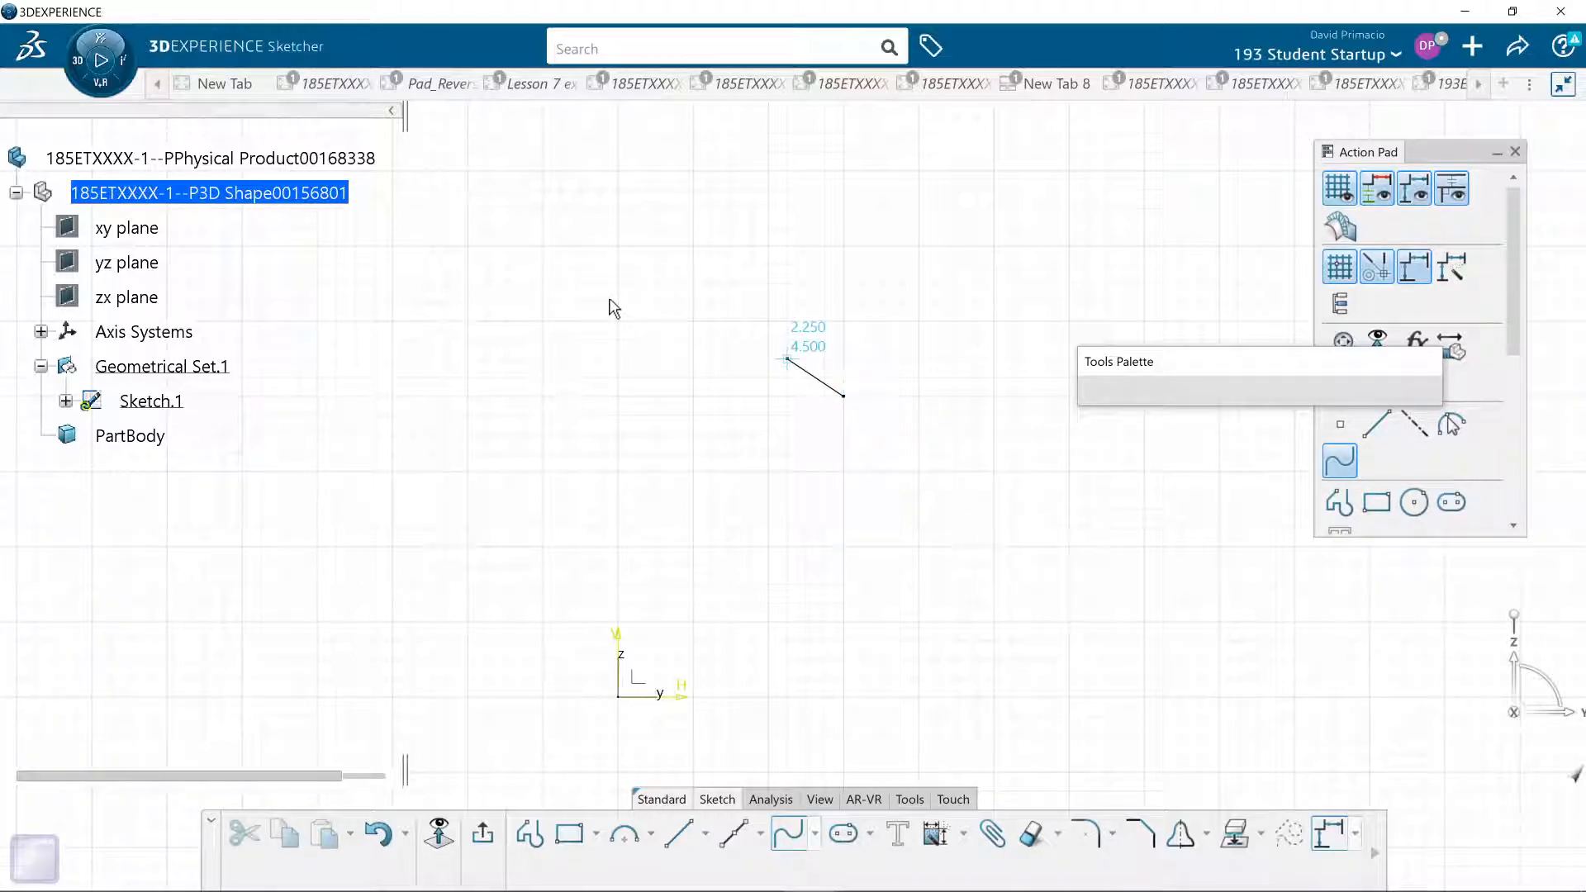
click(583, 289)
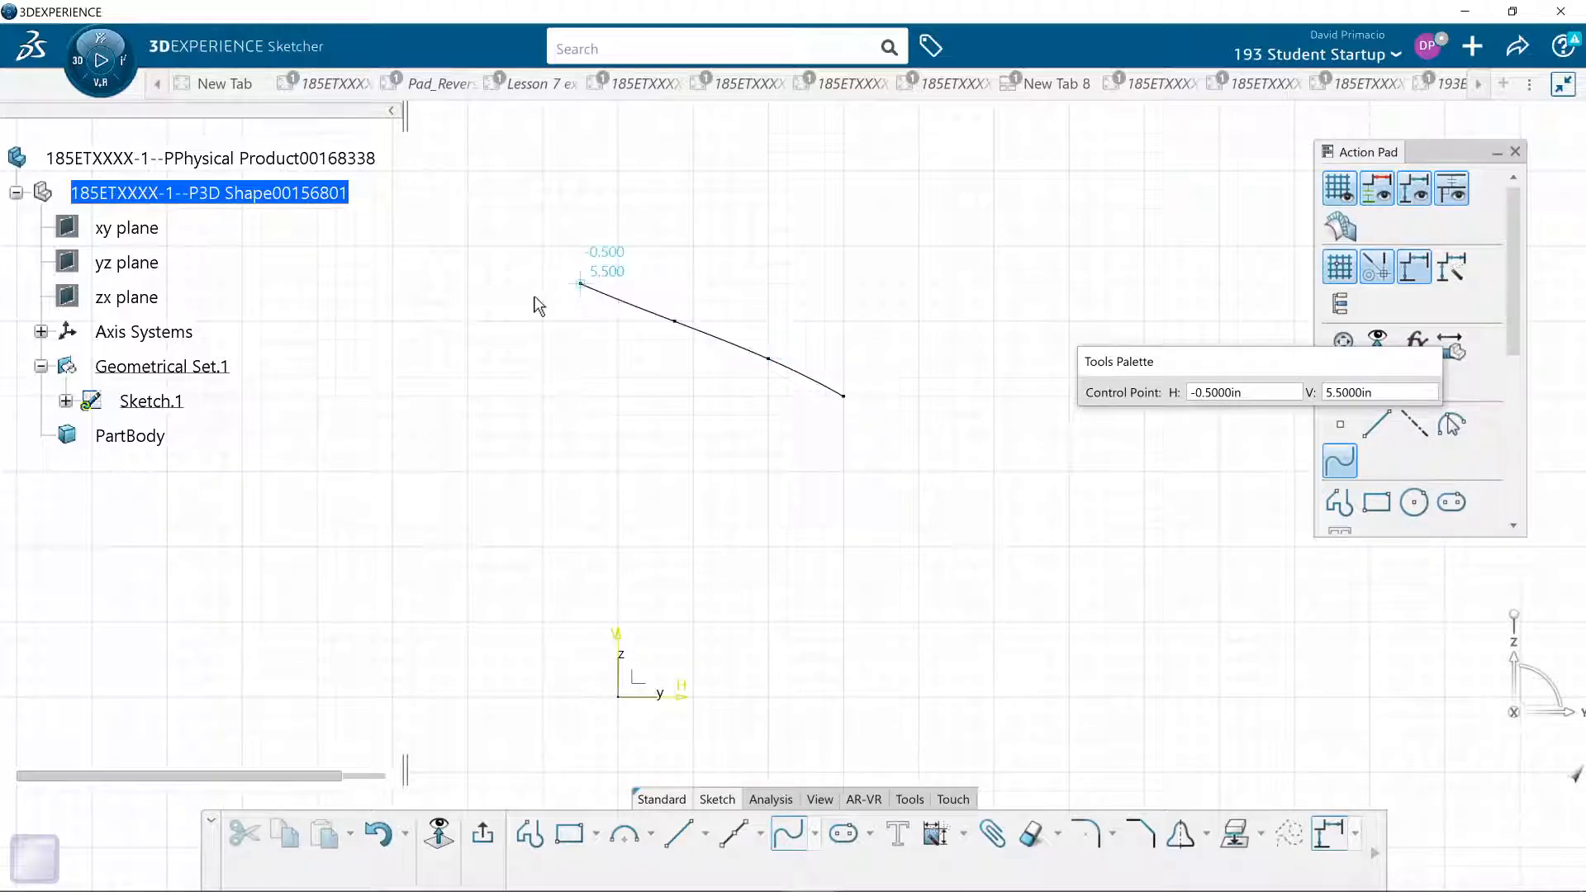
click(472, 316)
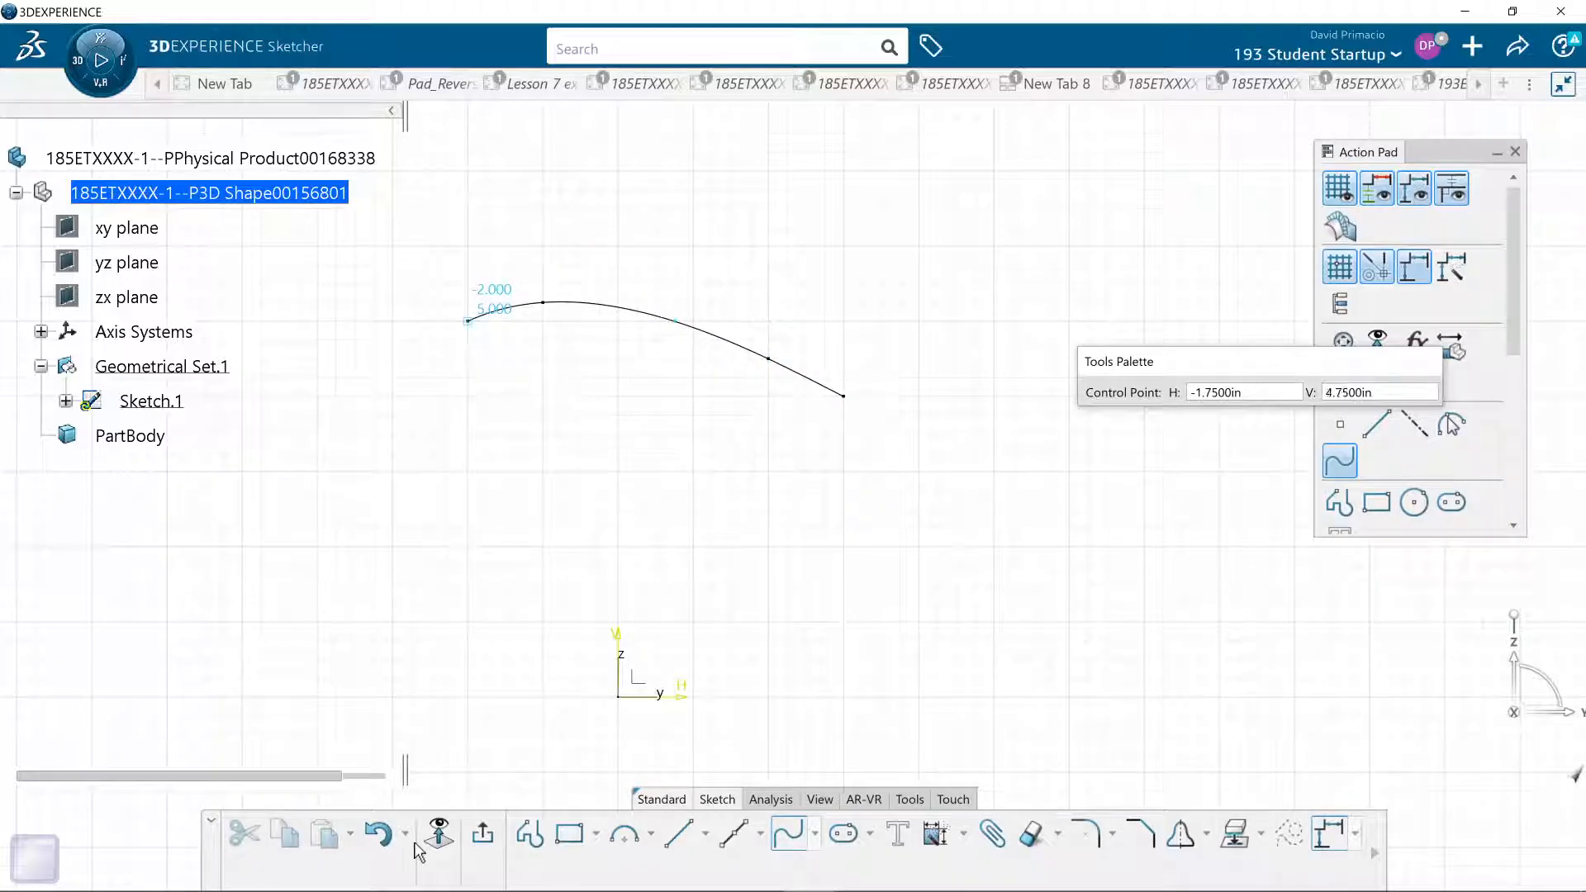
click(486, 834)
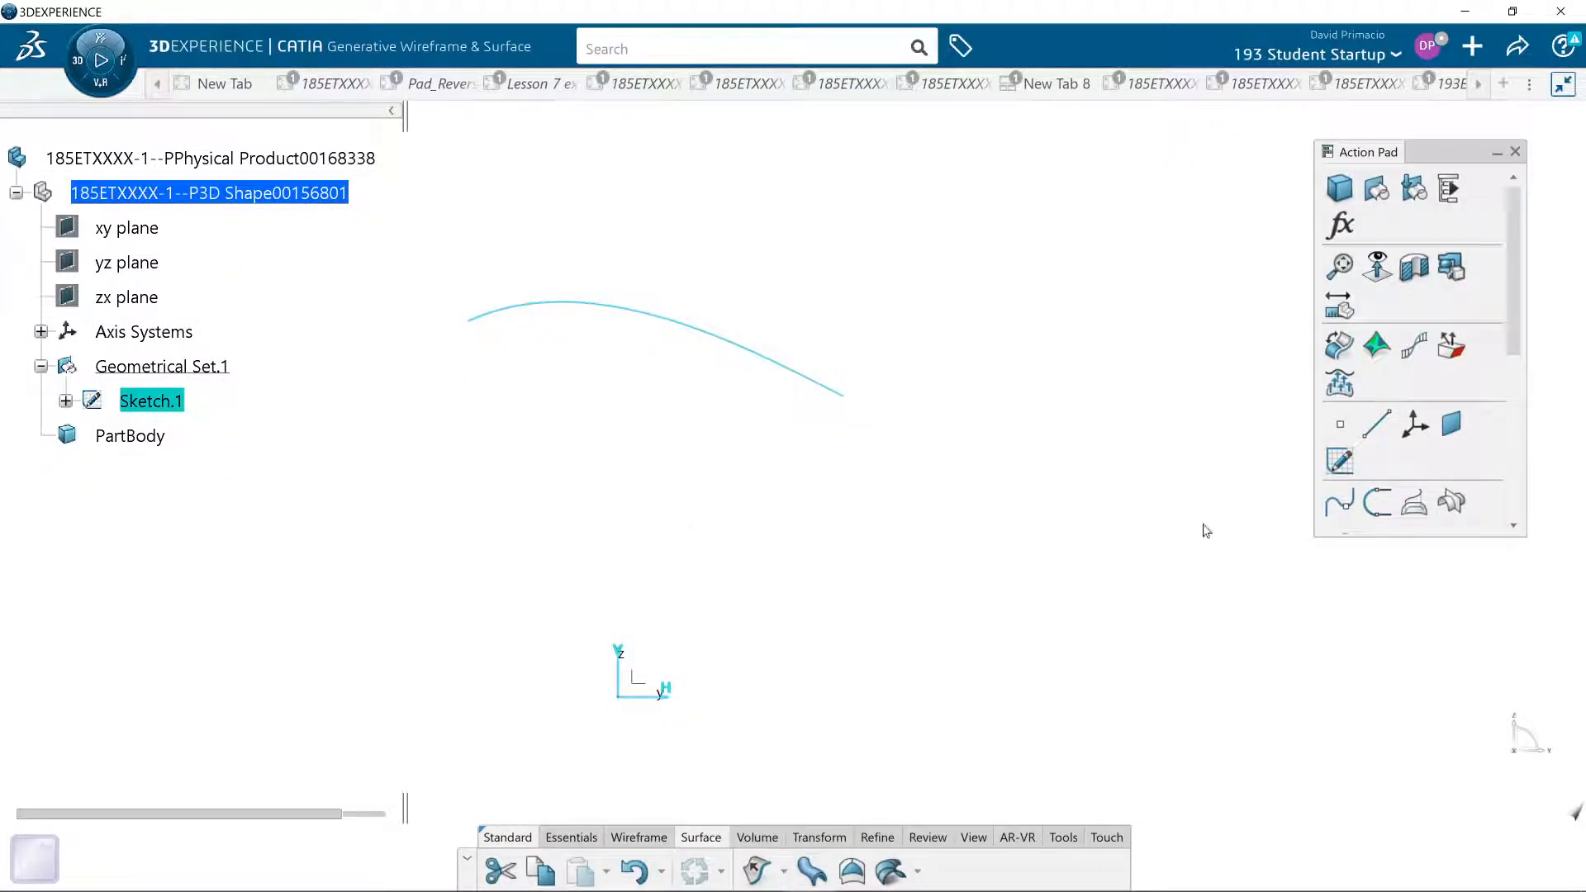
- Reopen the spline sketch for editing
click(1339, 460)
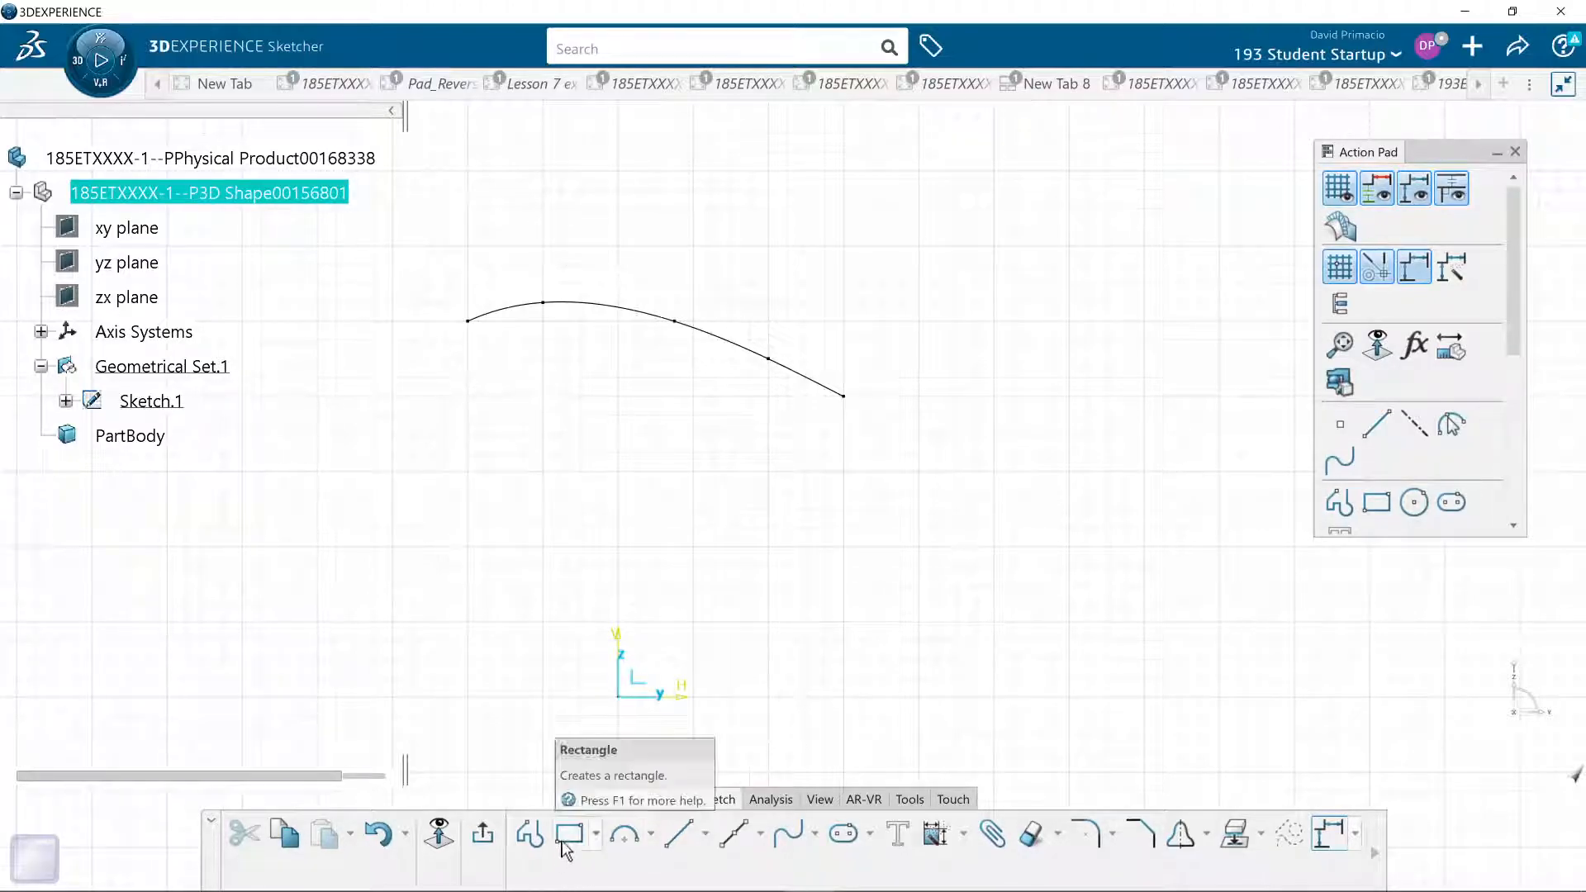
click(530, 833)
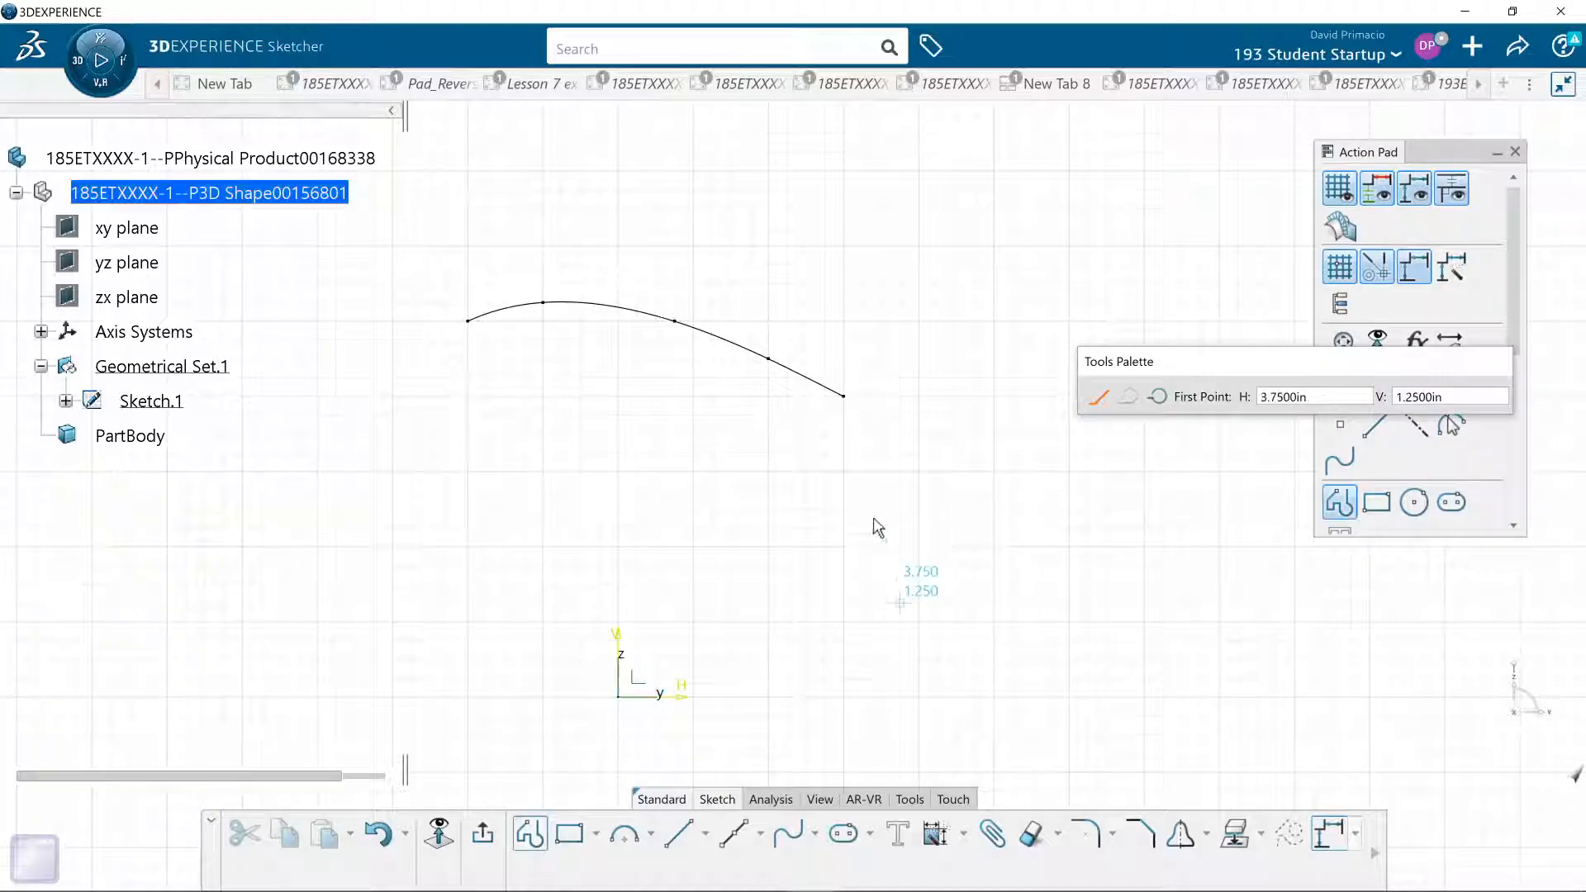
click(862, 415)
click(976, 509)
click(1087, 621)
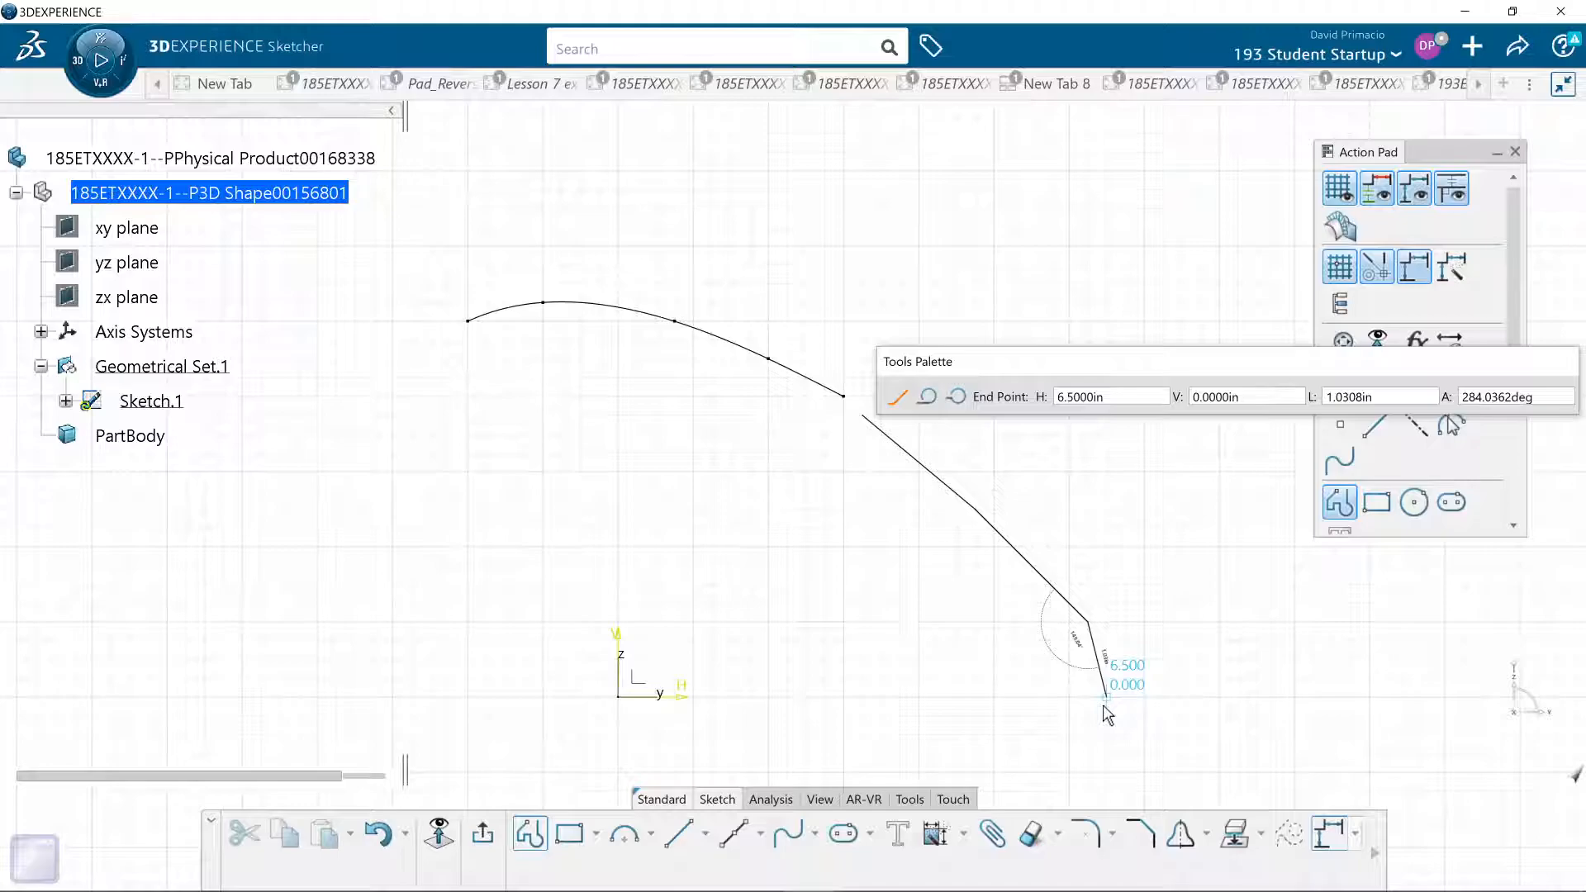
key(ctrl+z)
key(ctrl+z)
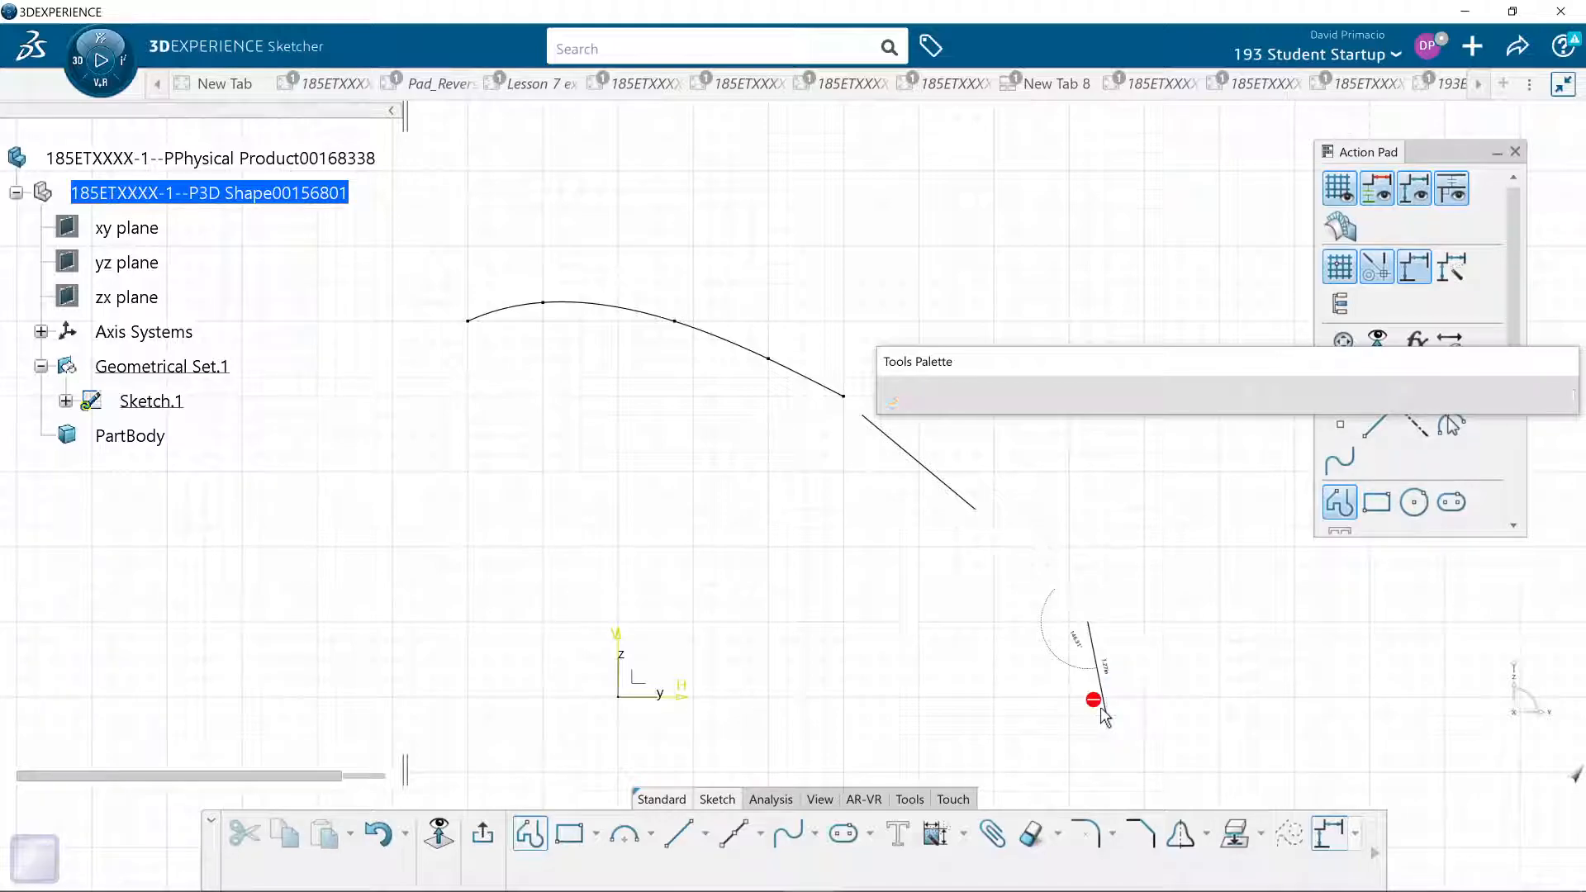
- Add a three-point spline curving downward from H 3.25 in, V 3.75 in, leaving a small gap to the first spline, and exit the sketch
click(788, 832)
click(862, 414)
click(956, 533)
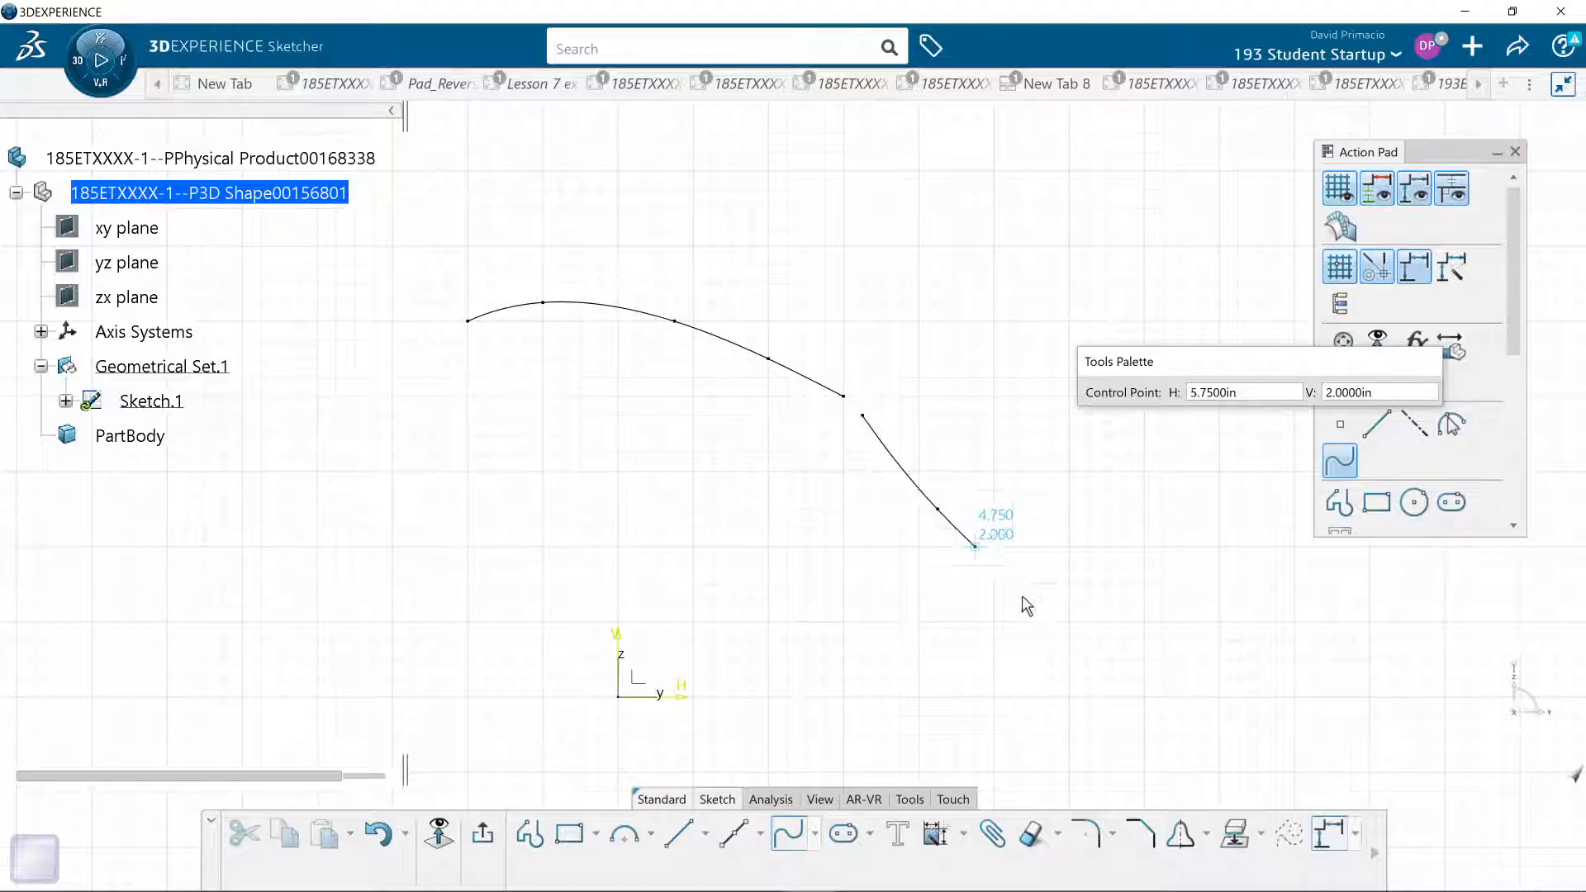
click(953, 660)
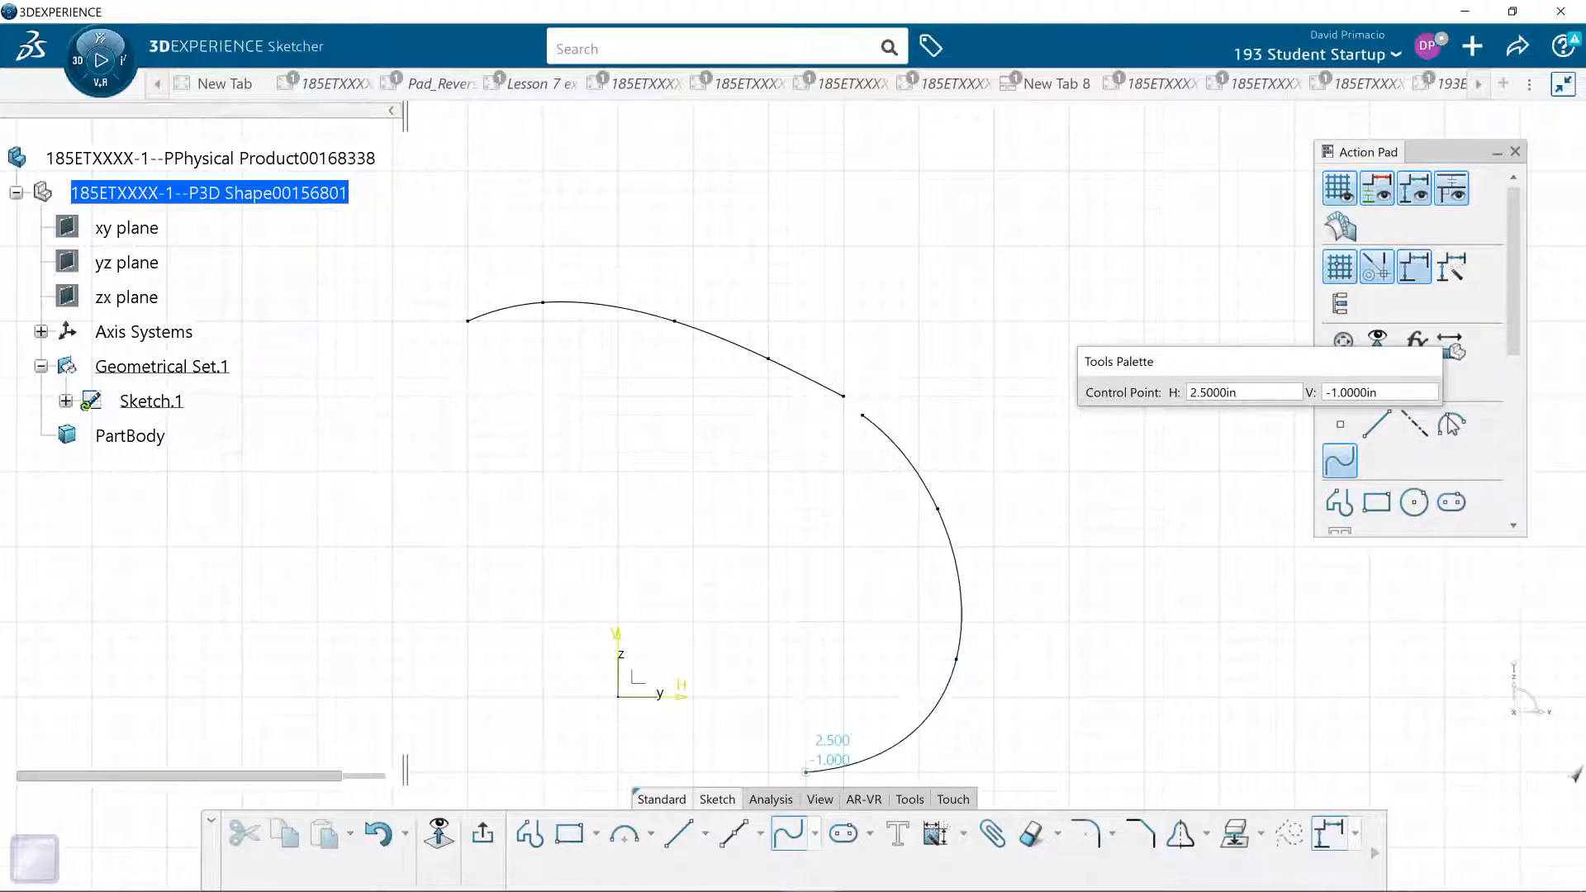
click(480, 838)
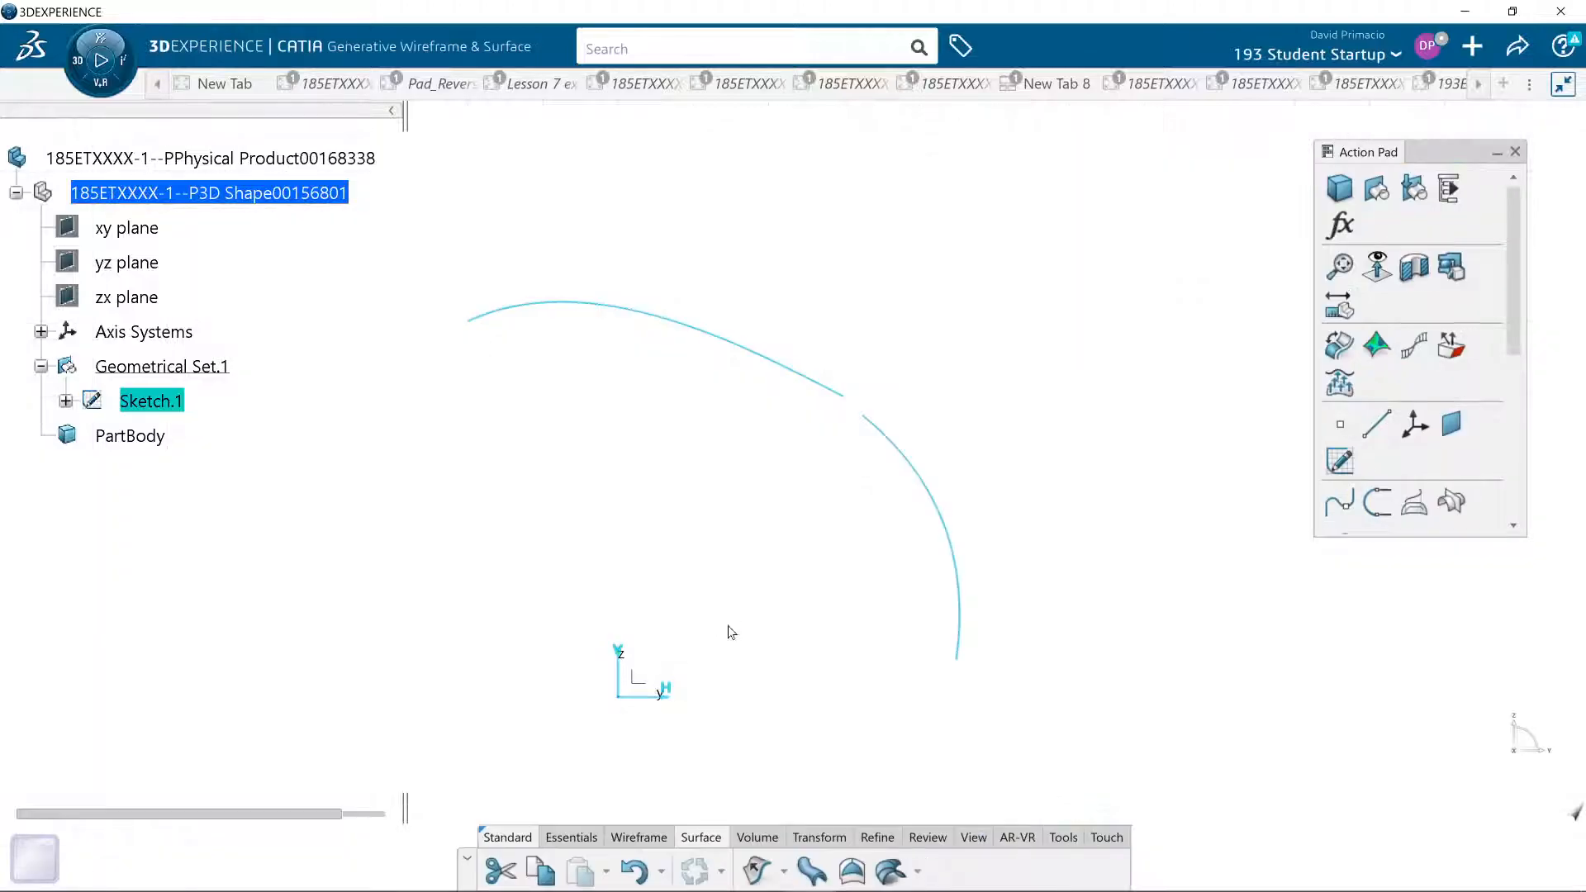
click(756, 870)
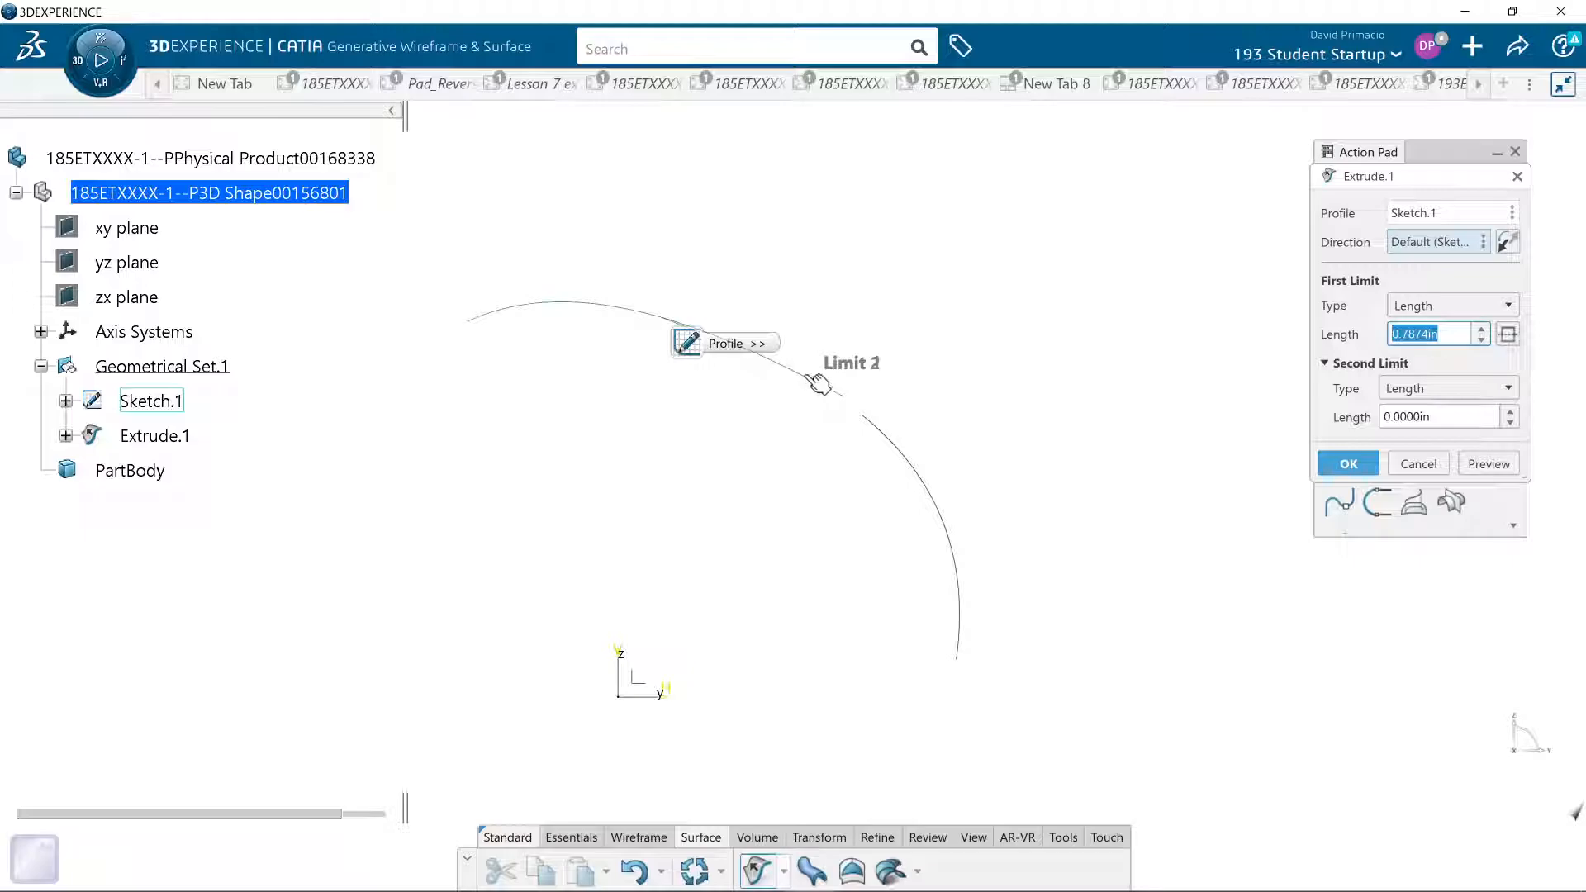
click(802, 377)
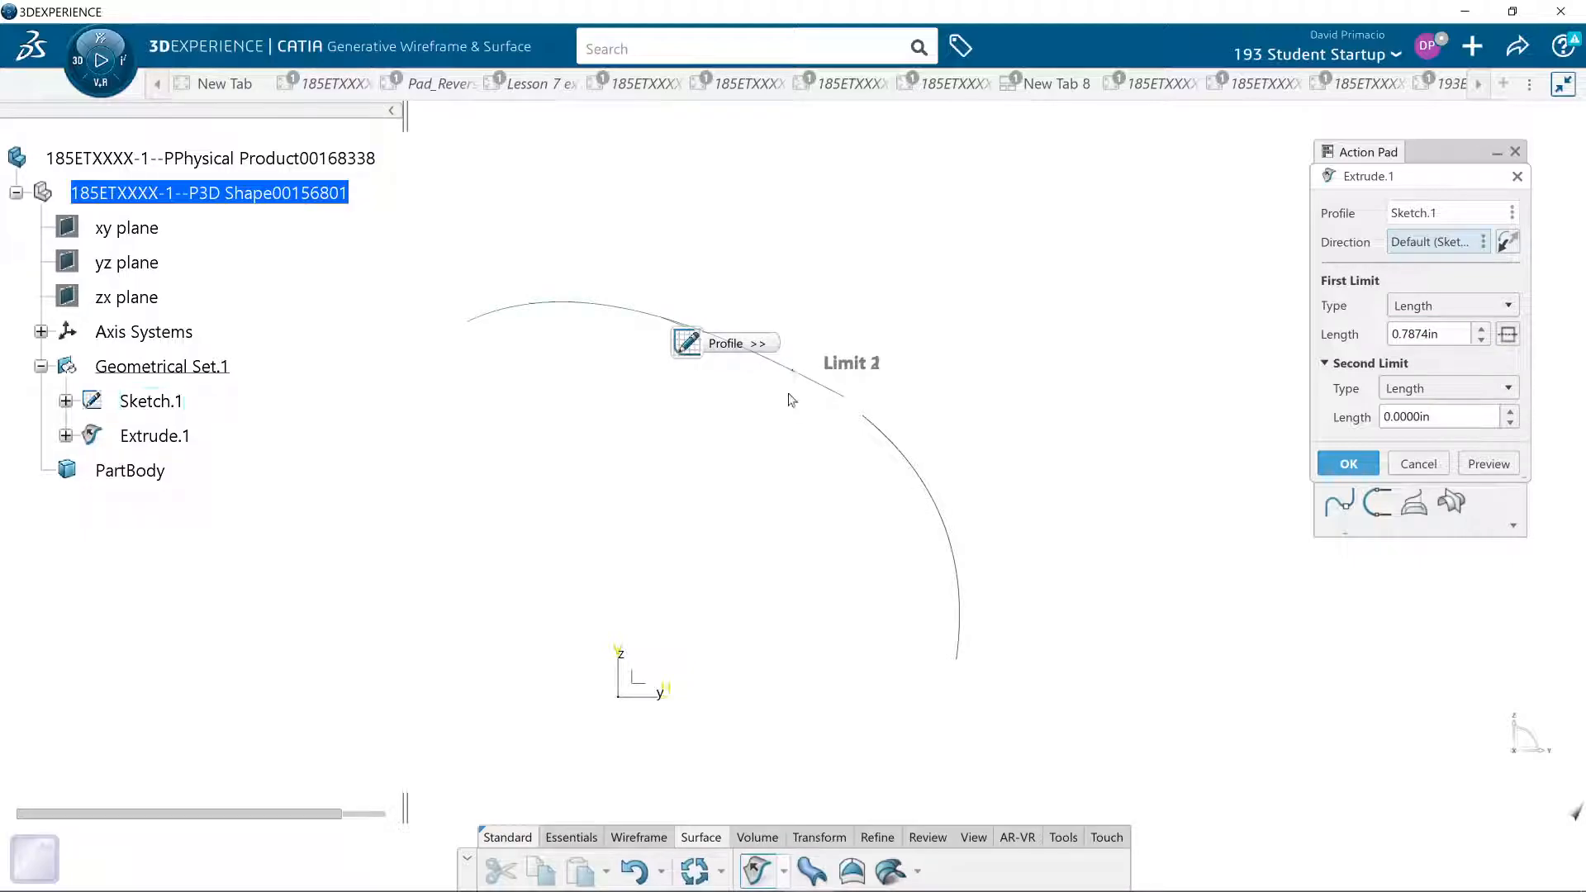
click(1452, 334)
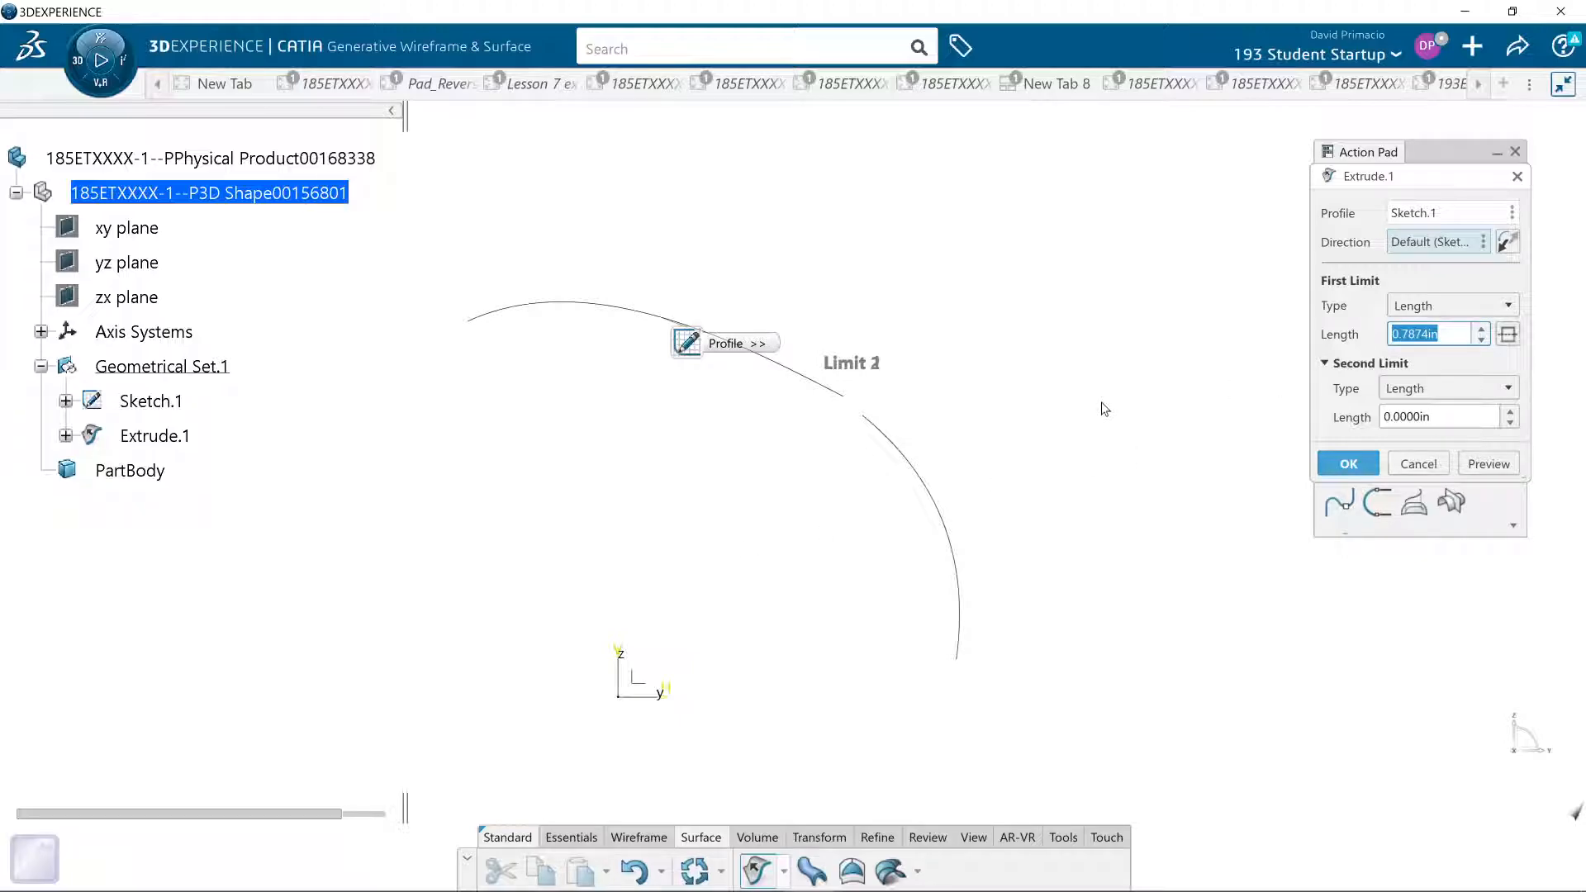
text(25)
click(1496, 465)
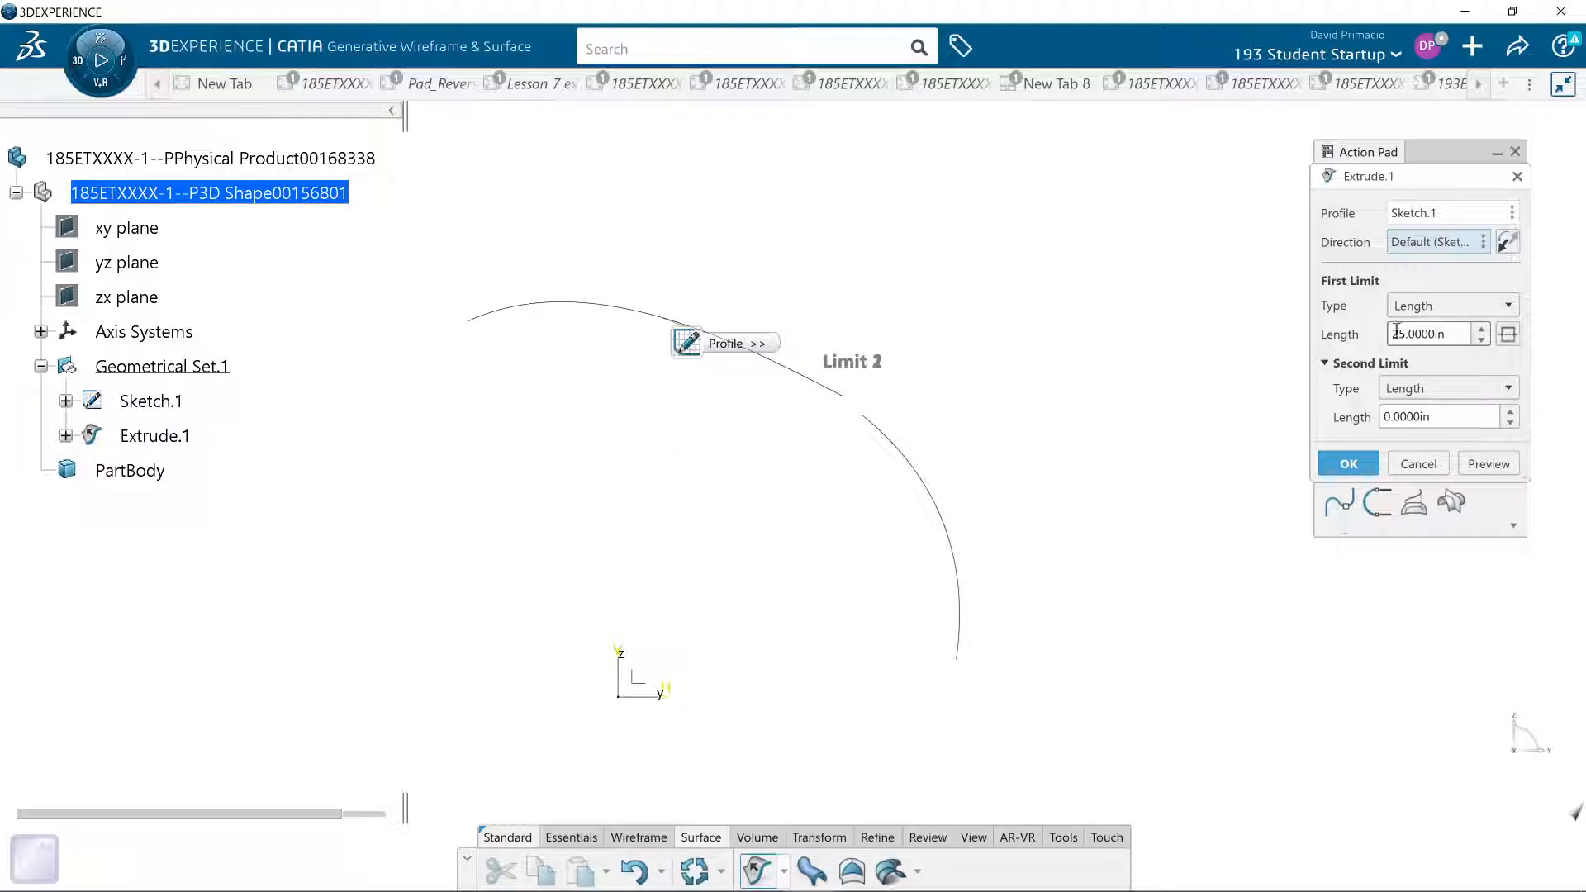
click(1484, 465)
click(1415, 464)
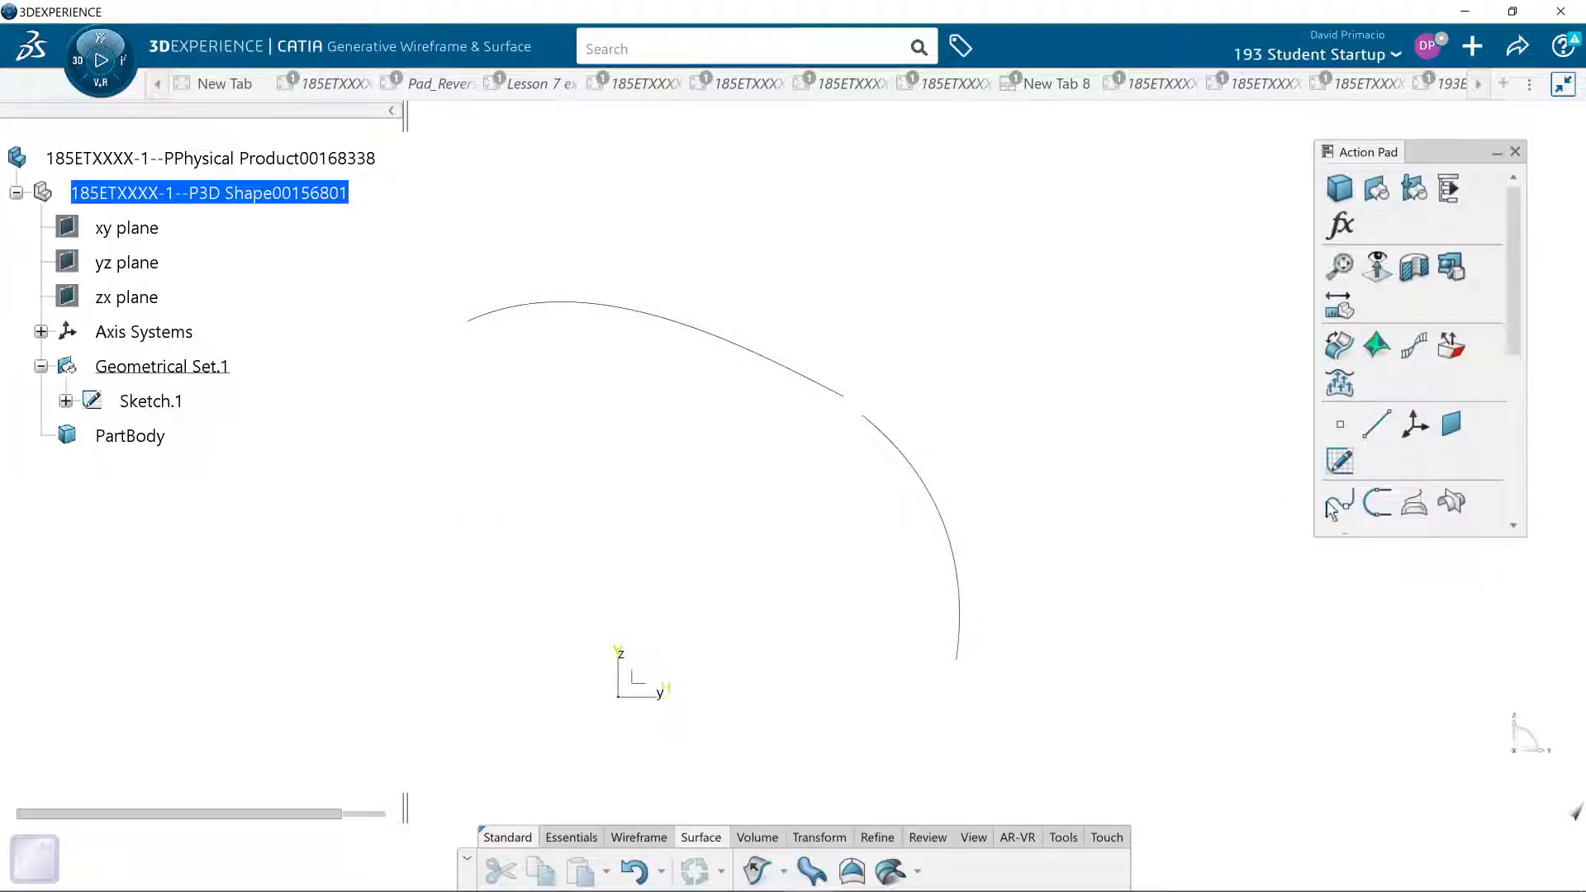
- Reopen the first sketch, delete its downward-curving three-point spline, and exit the sketch
click(157, 403)
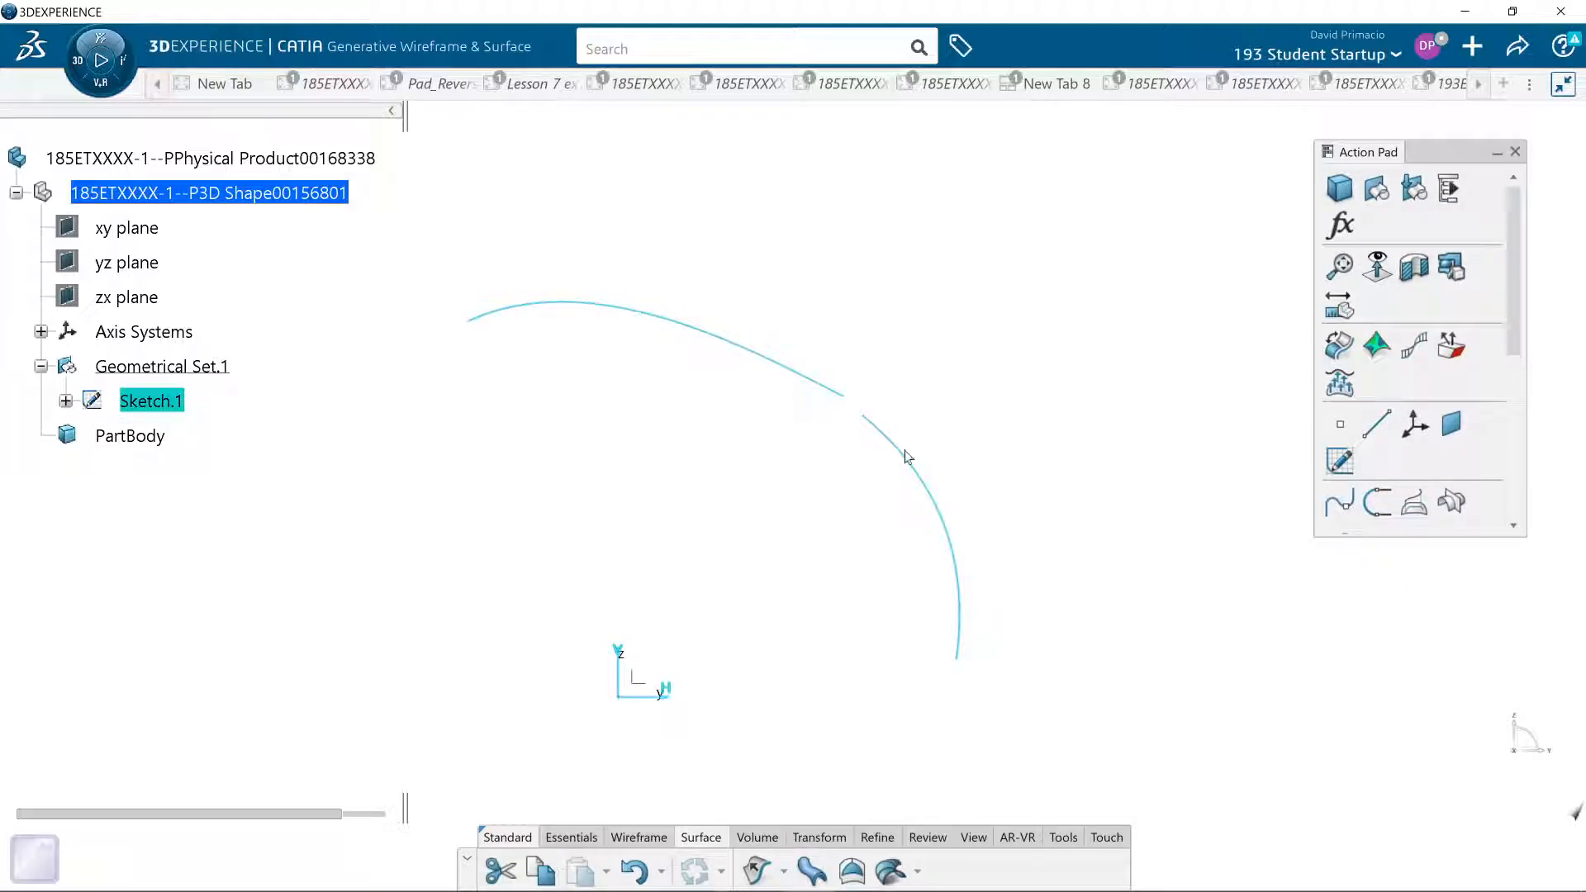
double_click(157, 402)
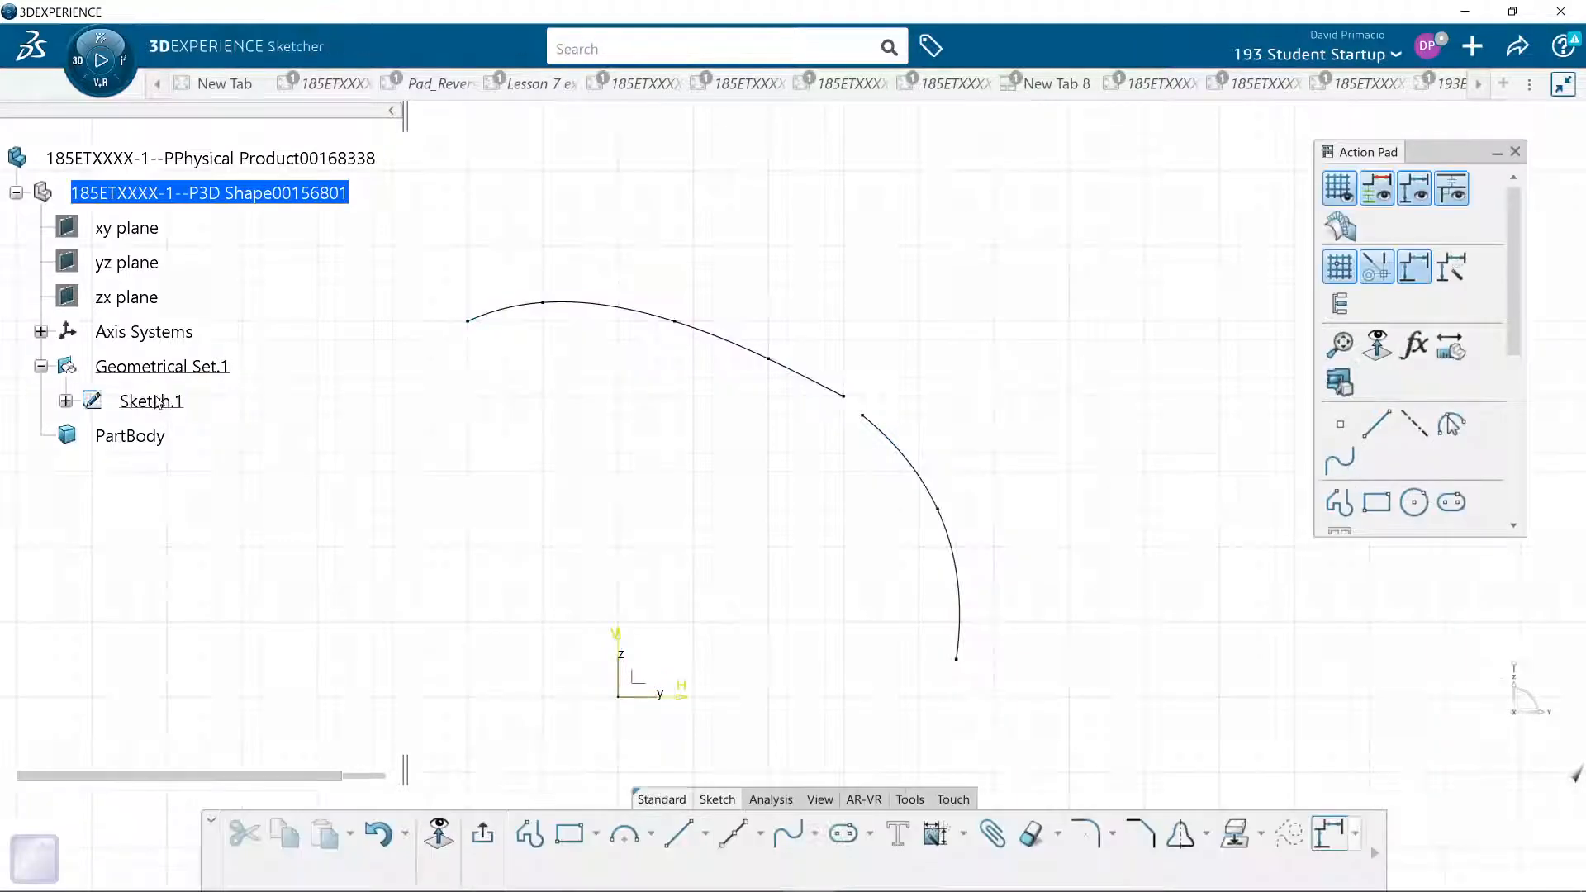
click(906, 458)
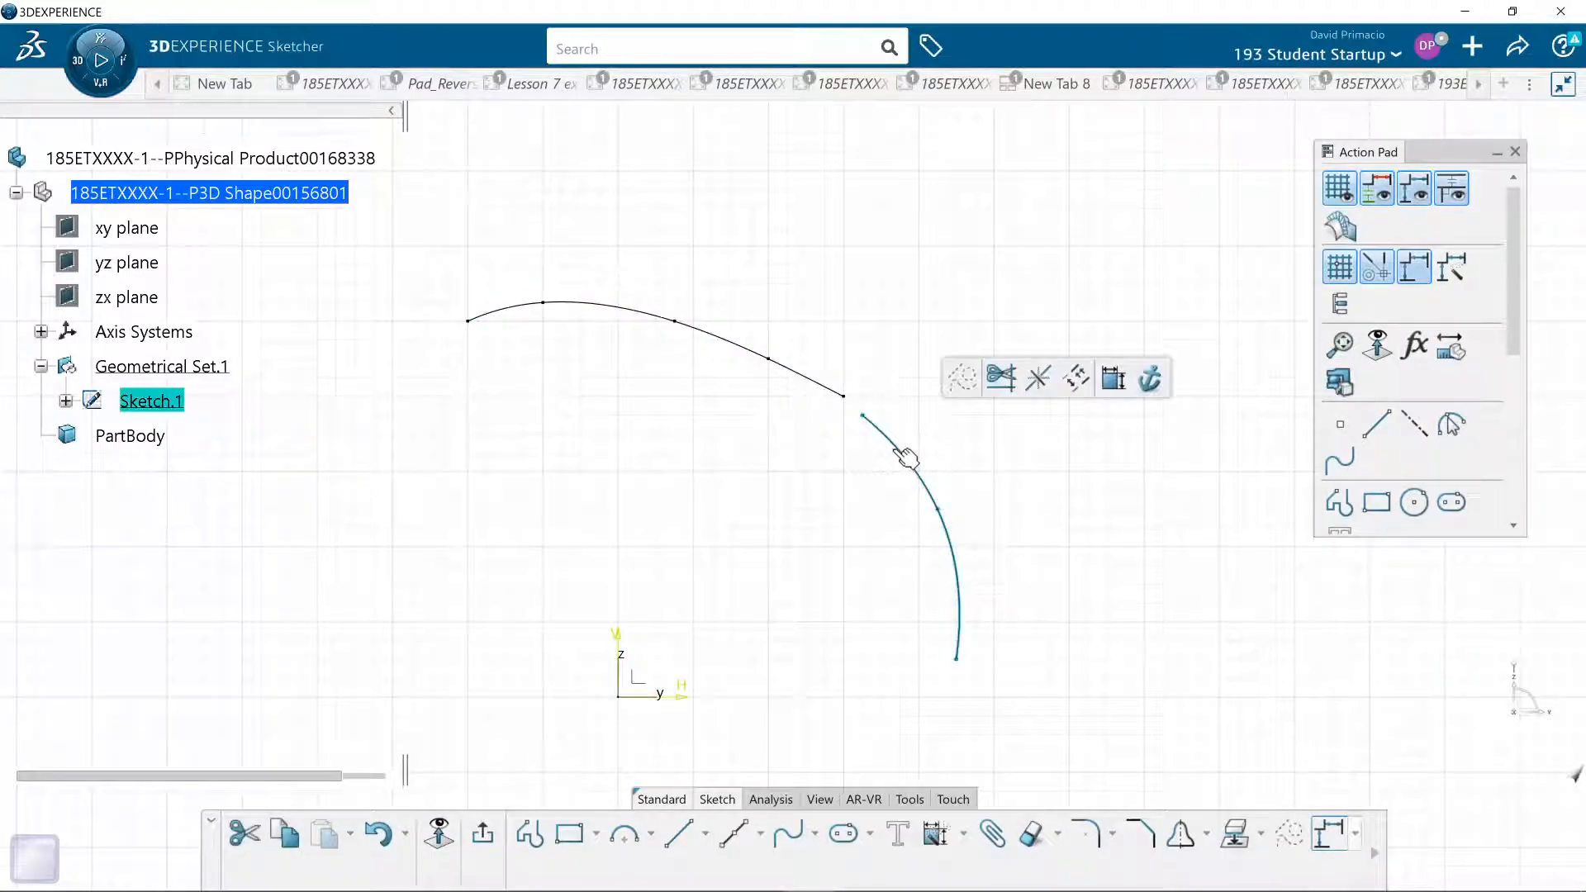
key(Delete)
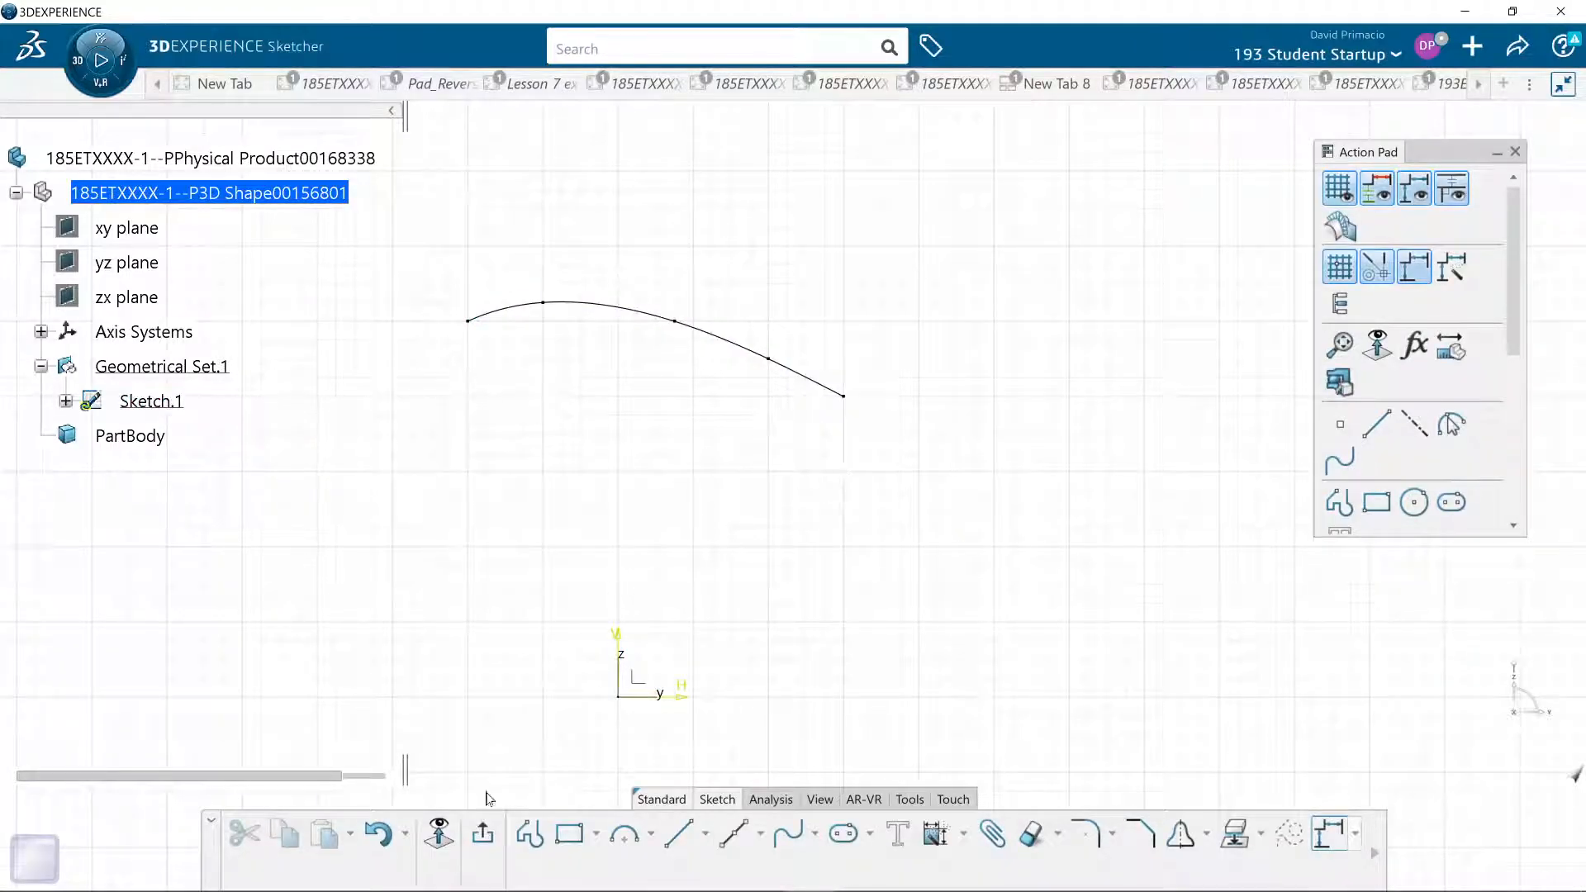
click(488, 836)
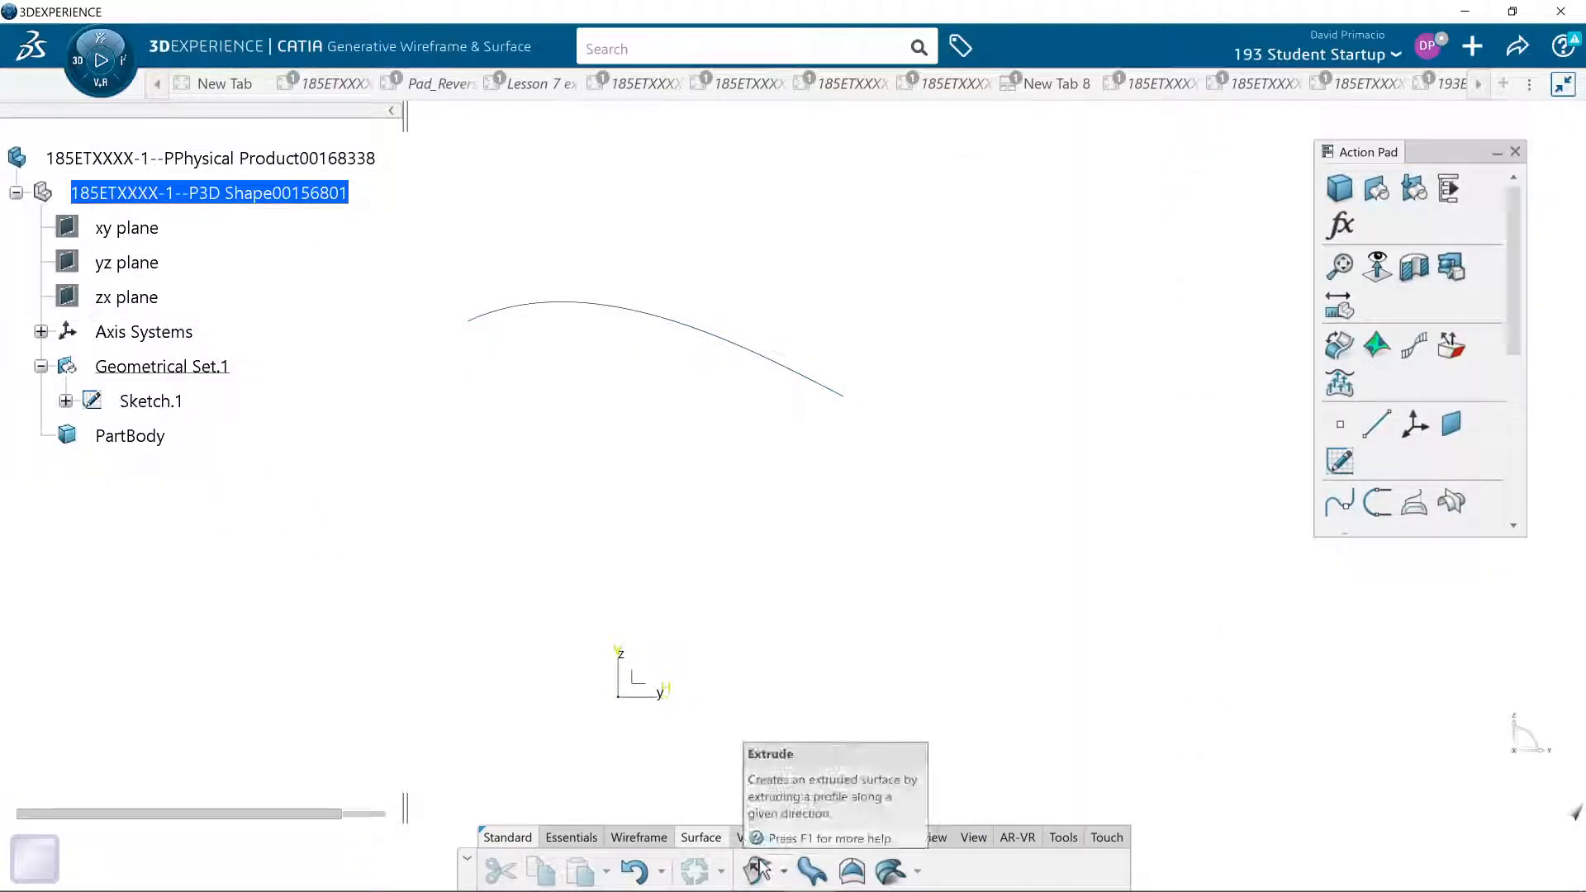
- In a new sketch on the yz plane, draw a three-point spline past the gap, through H 4, V 3 to H 4.5, V 1.75 in, and exit
click(973, 836)
click(881, 867)
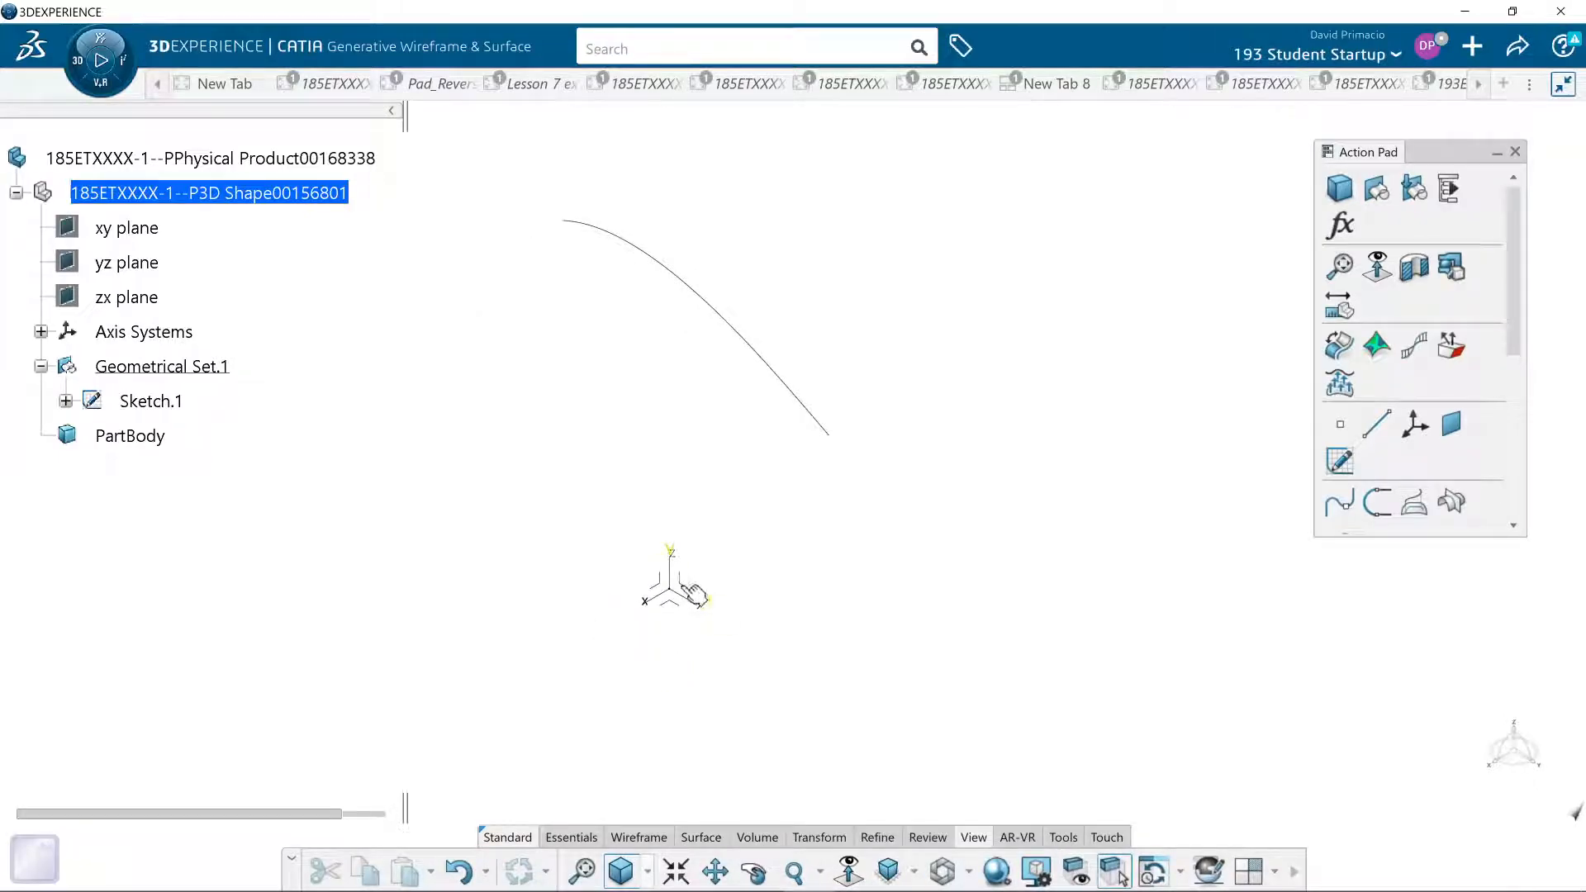
click(692, 591)
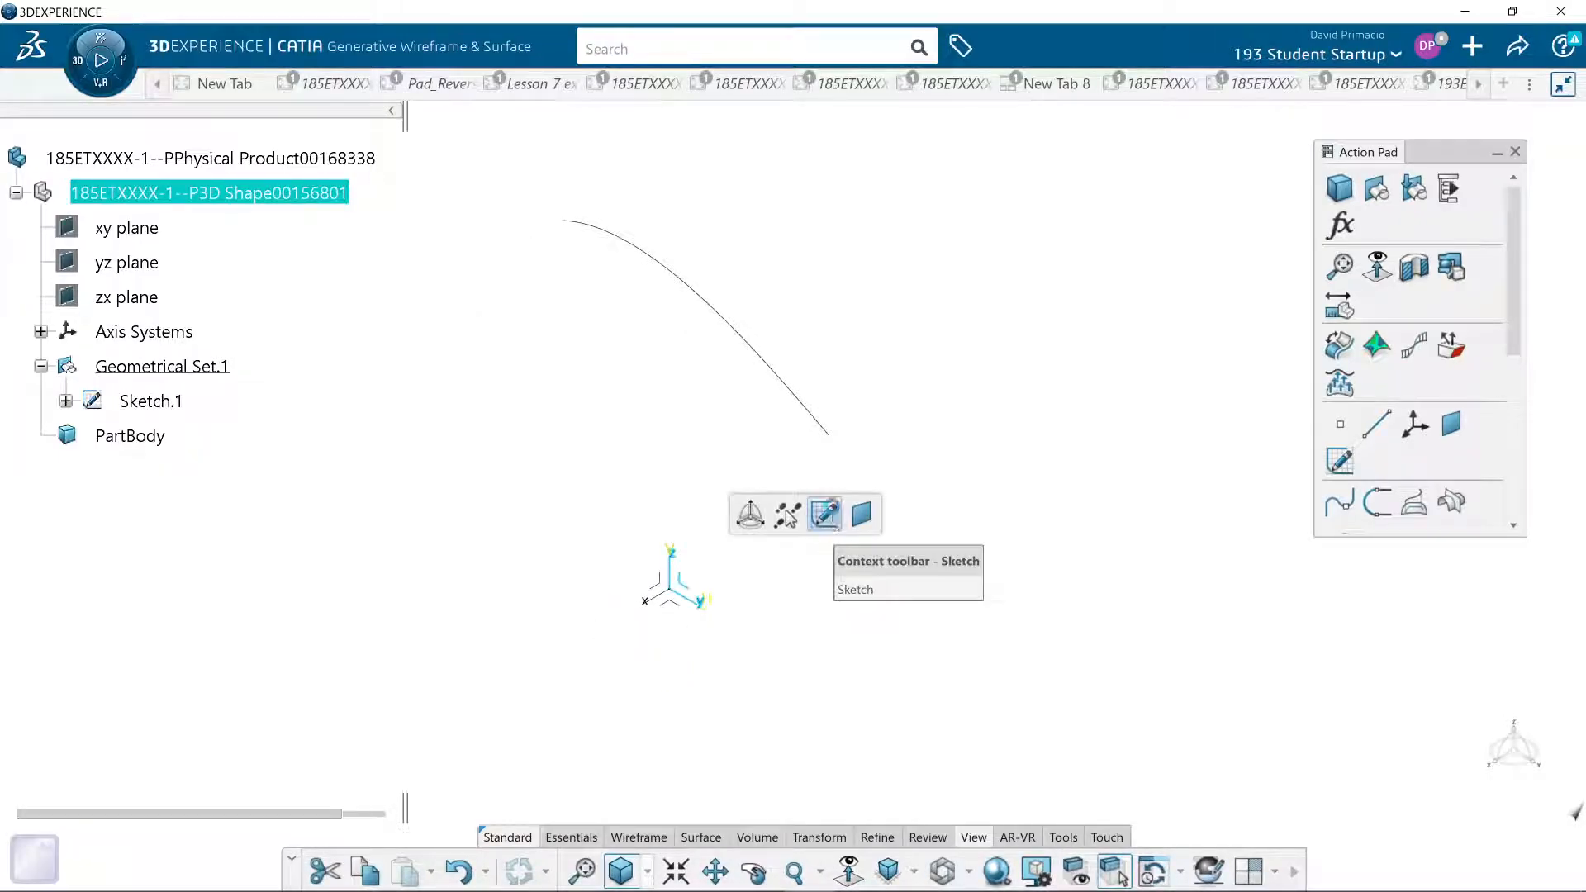
click(834, 513)
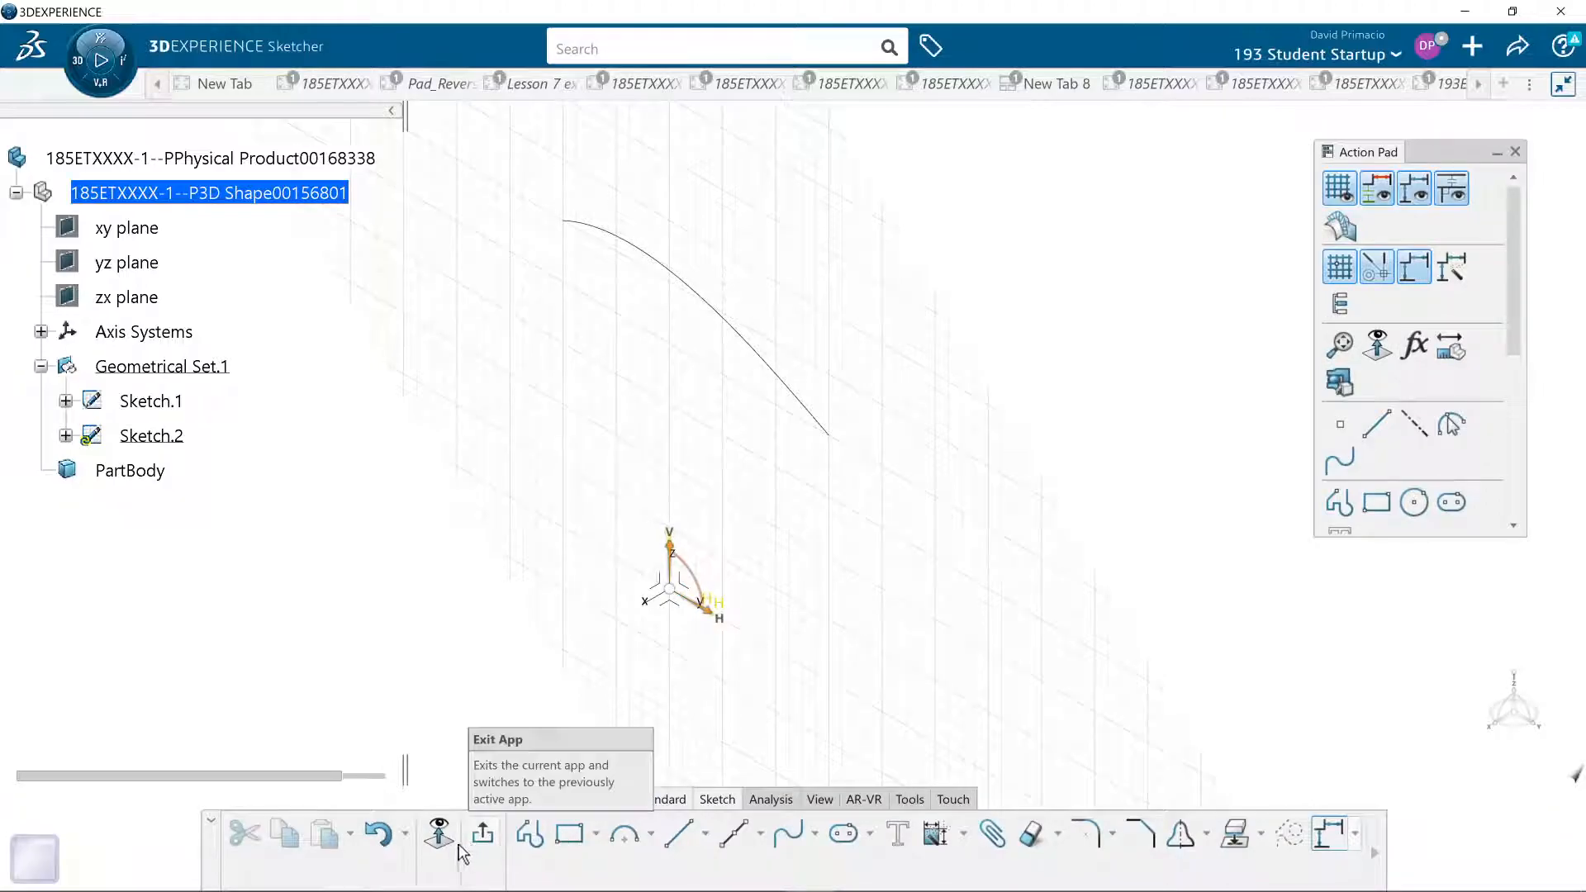
click(440, 835)
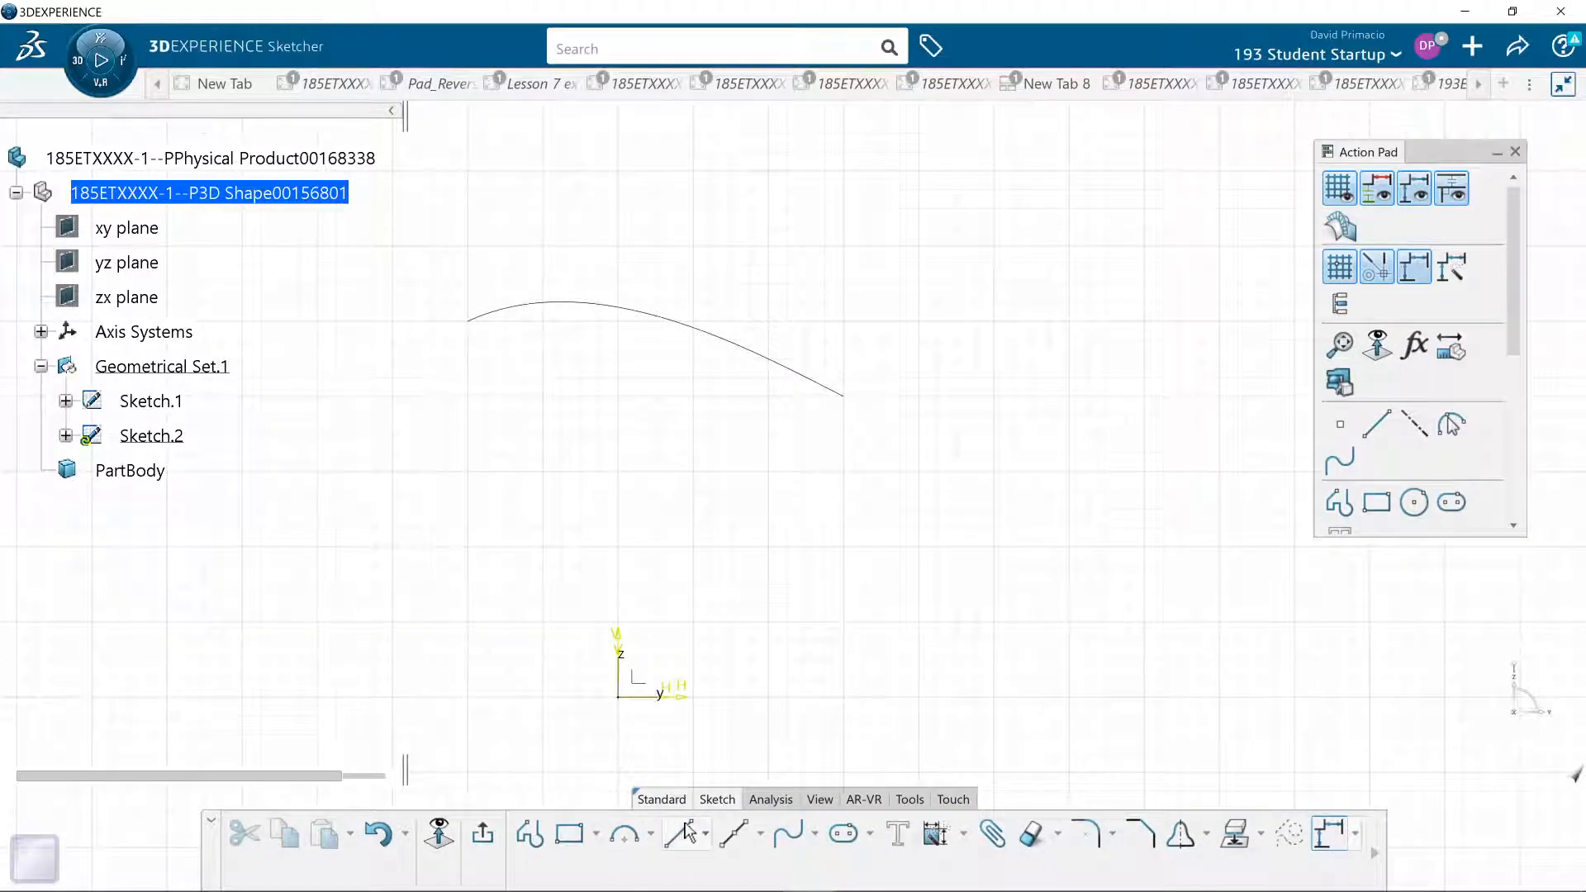
click(788, 833)
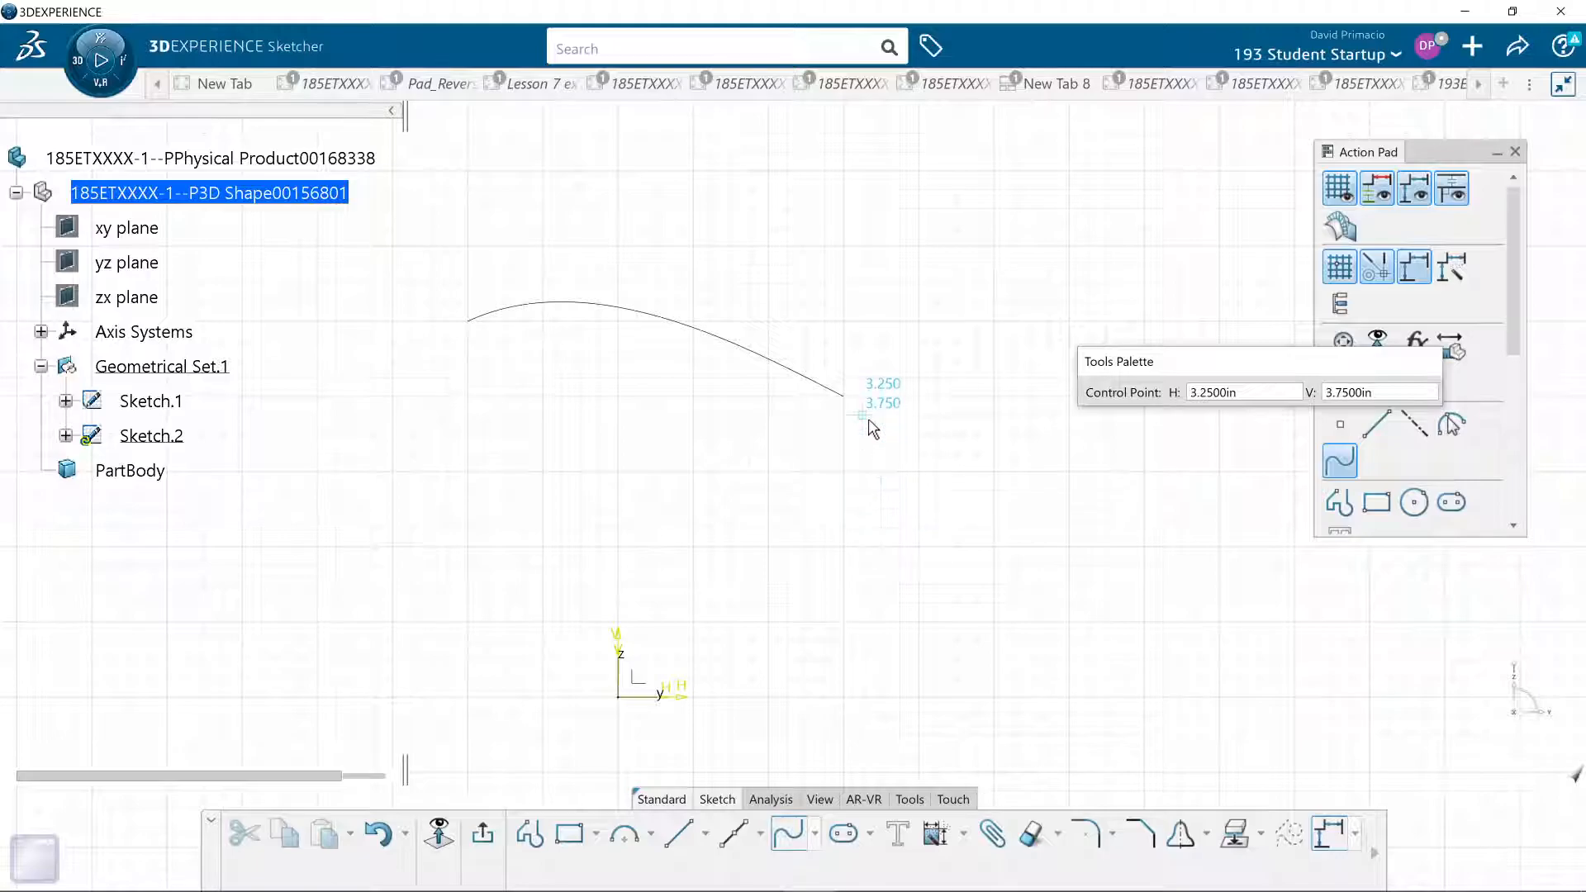
click(930, 465)
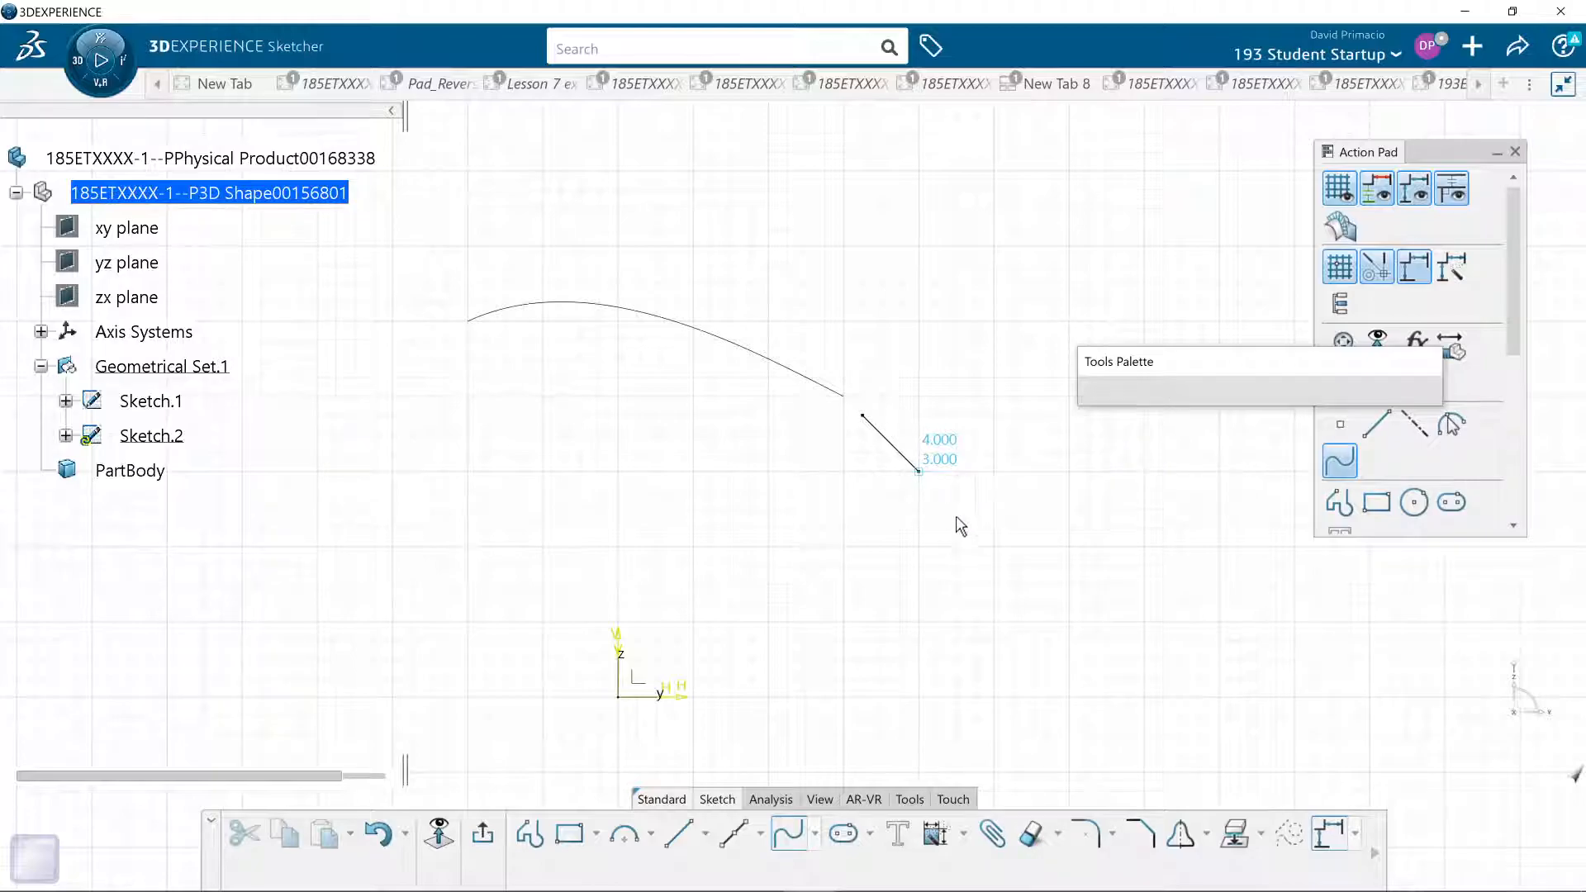
click(956, 565)
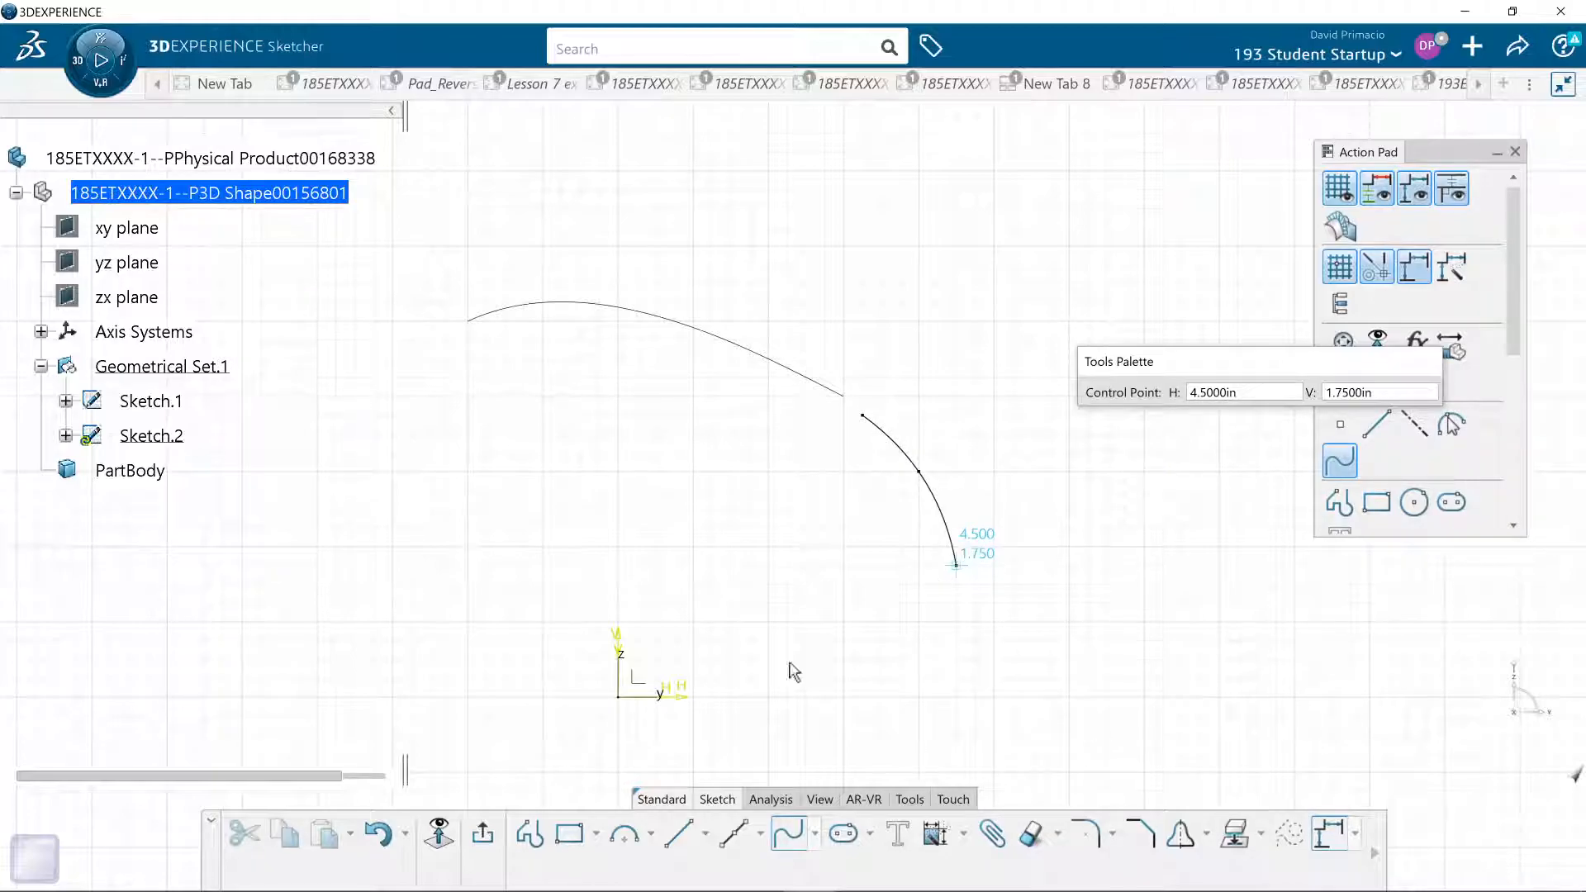
click(484, 836)
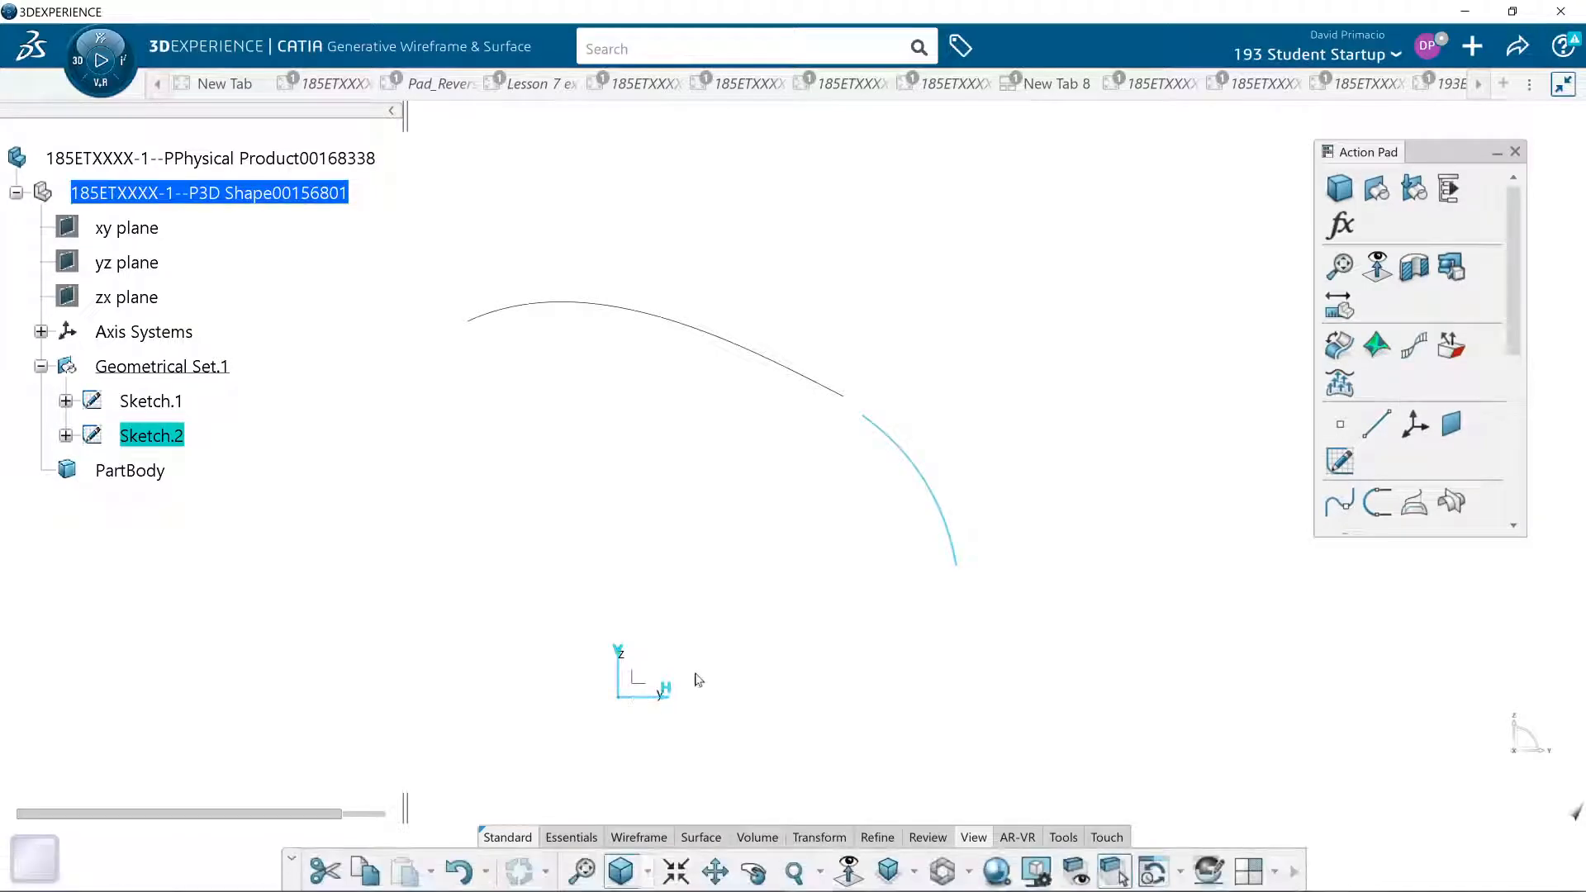
- Extrude the new three-point spline sketch into a surface with a first limit of 25 in
click(700, 837)
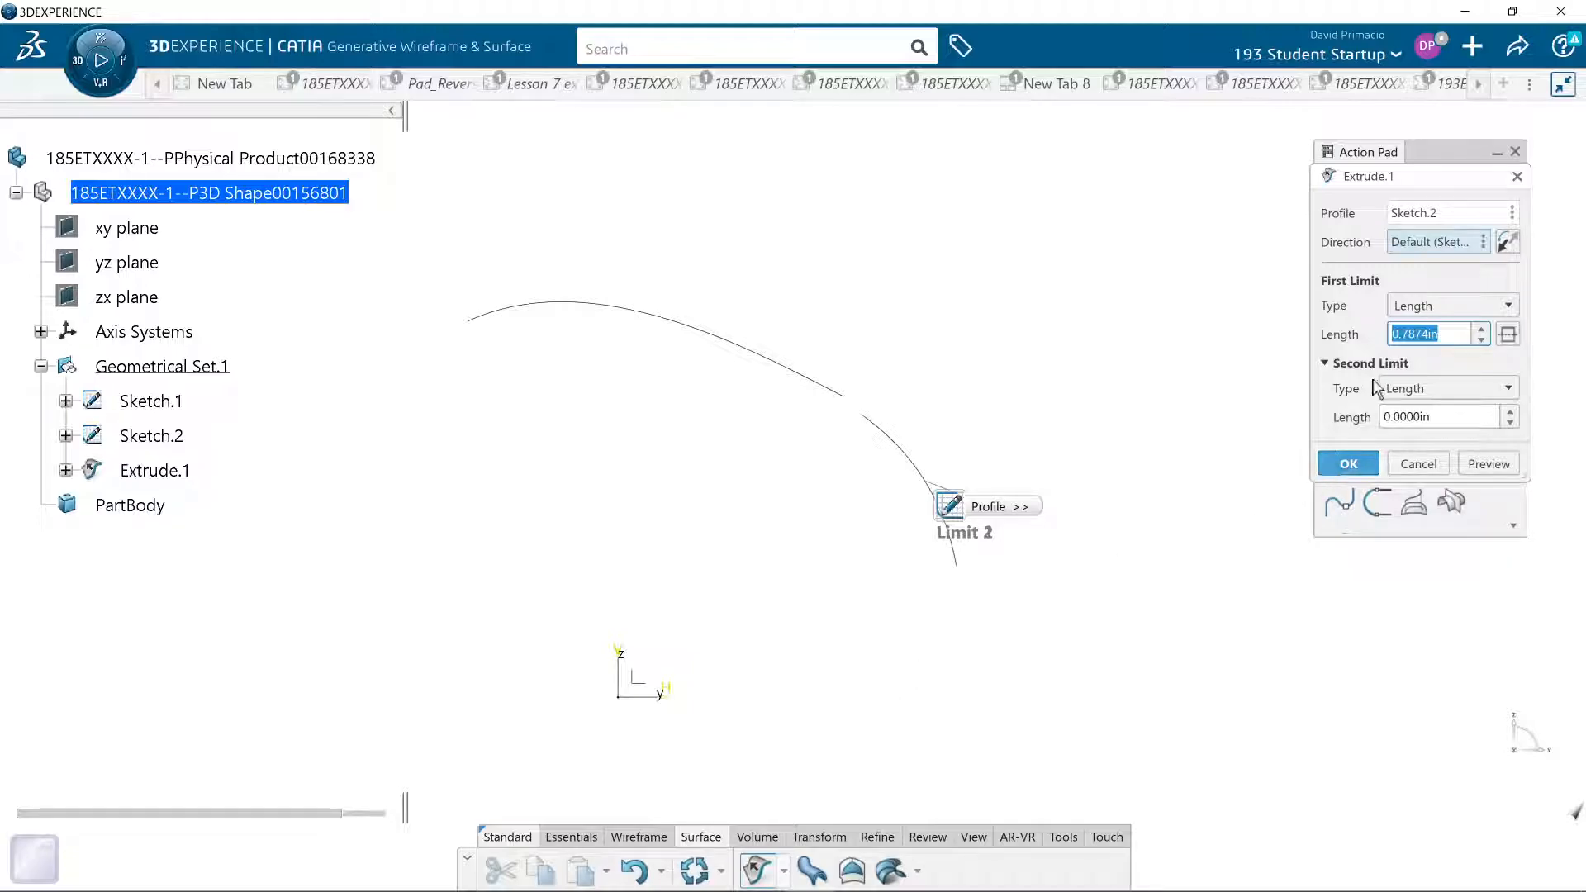
text(25)
click(1473, 469)
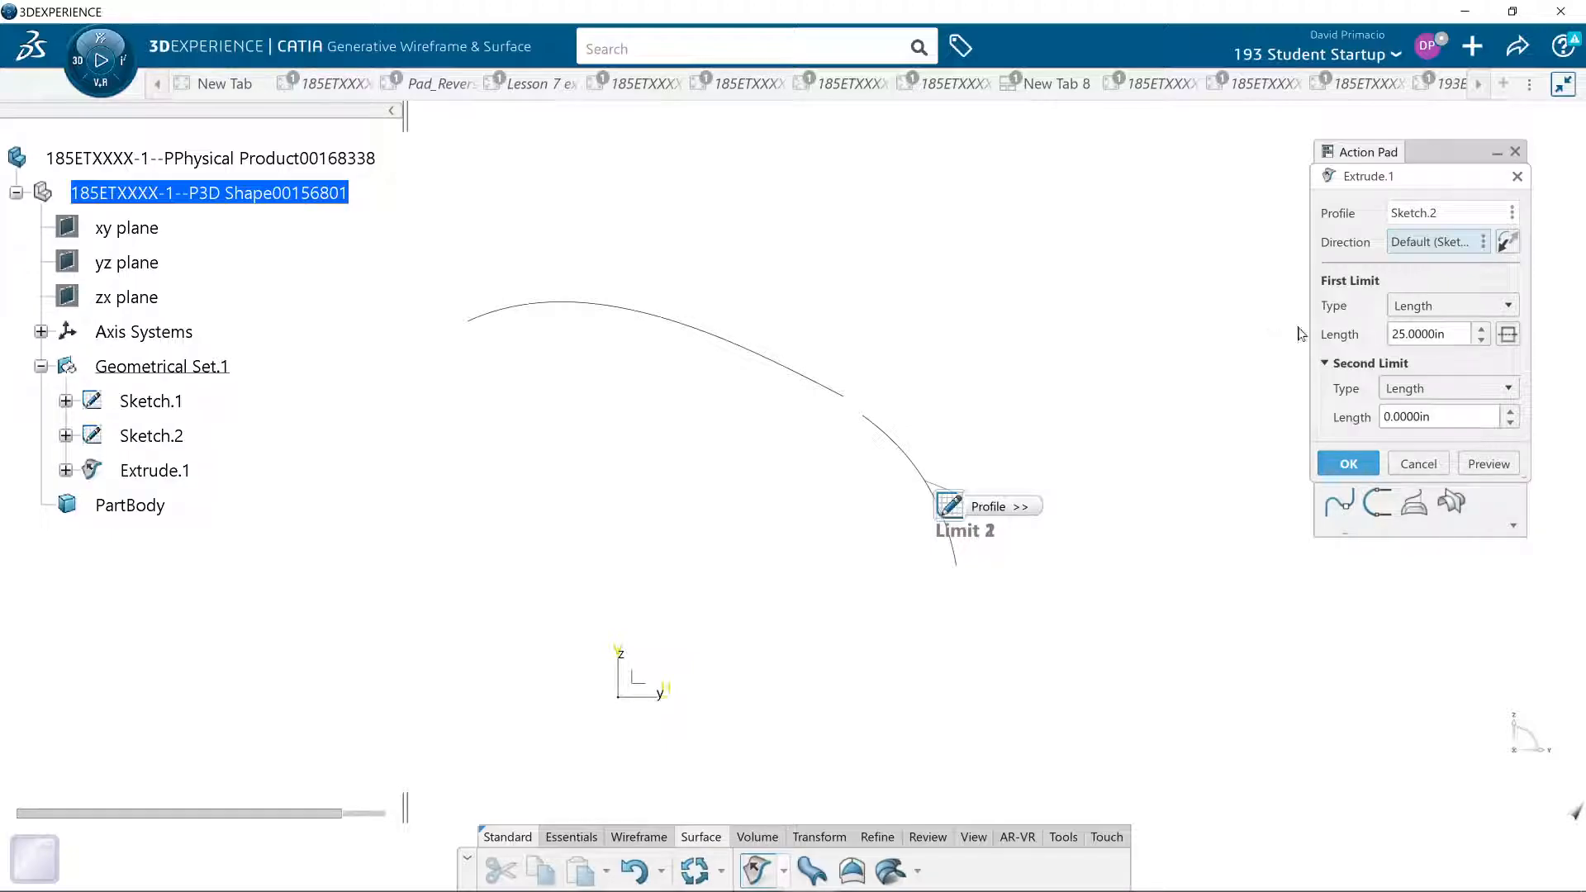
middle_drag(925, 595, 1095, 546)
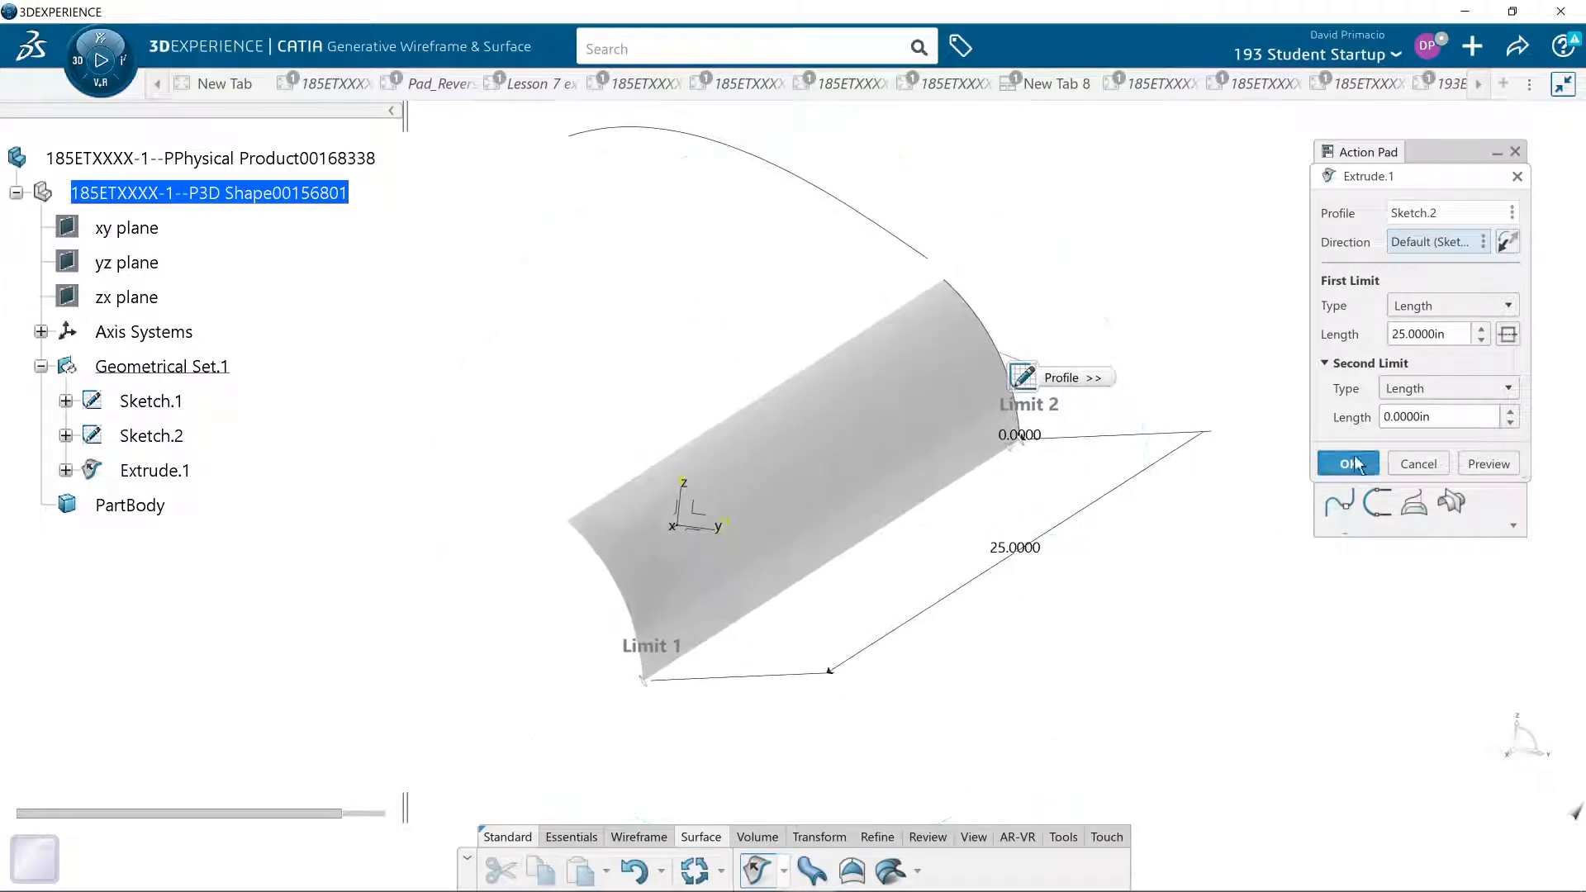
click(1348, 463)
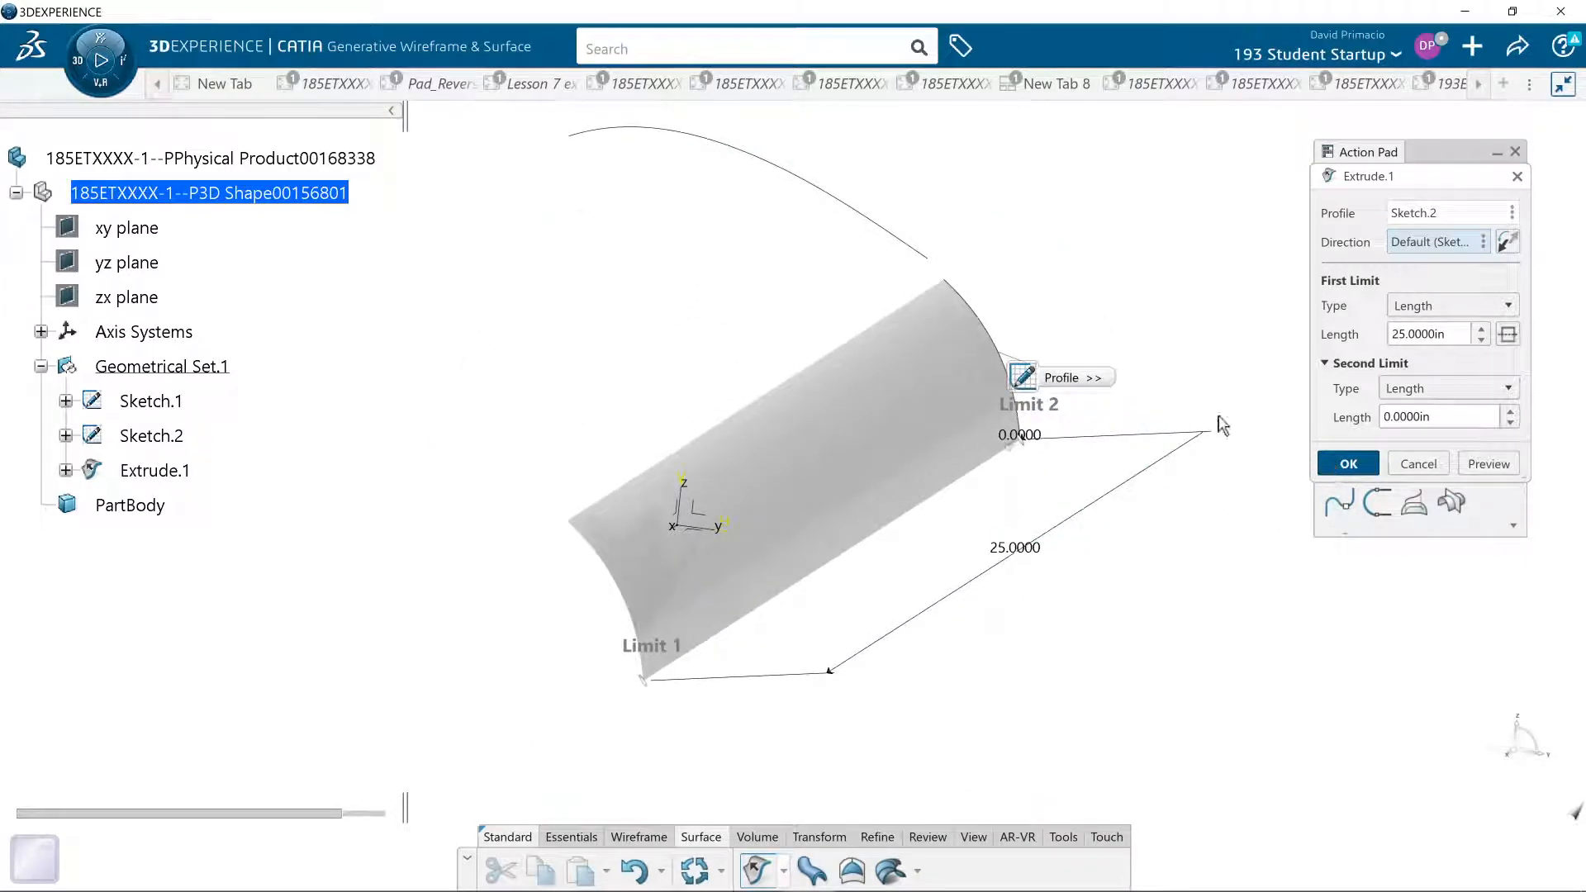
- Extrude the five-point arching spline sketch into a second surface, keeping the same extrusion length
click(874, 221)
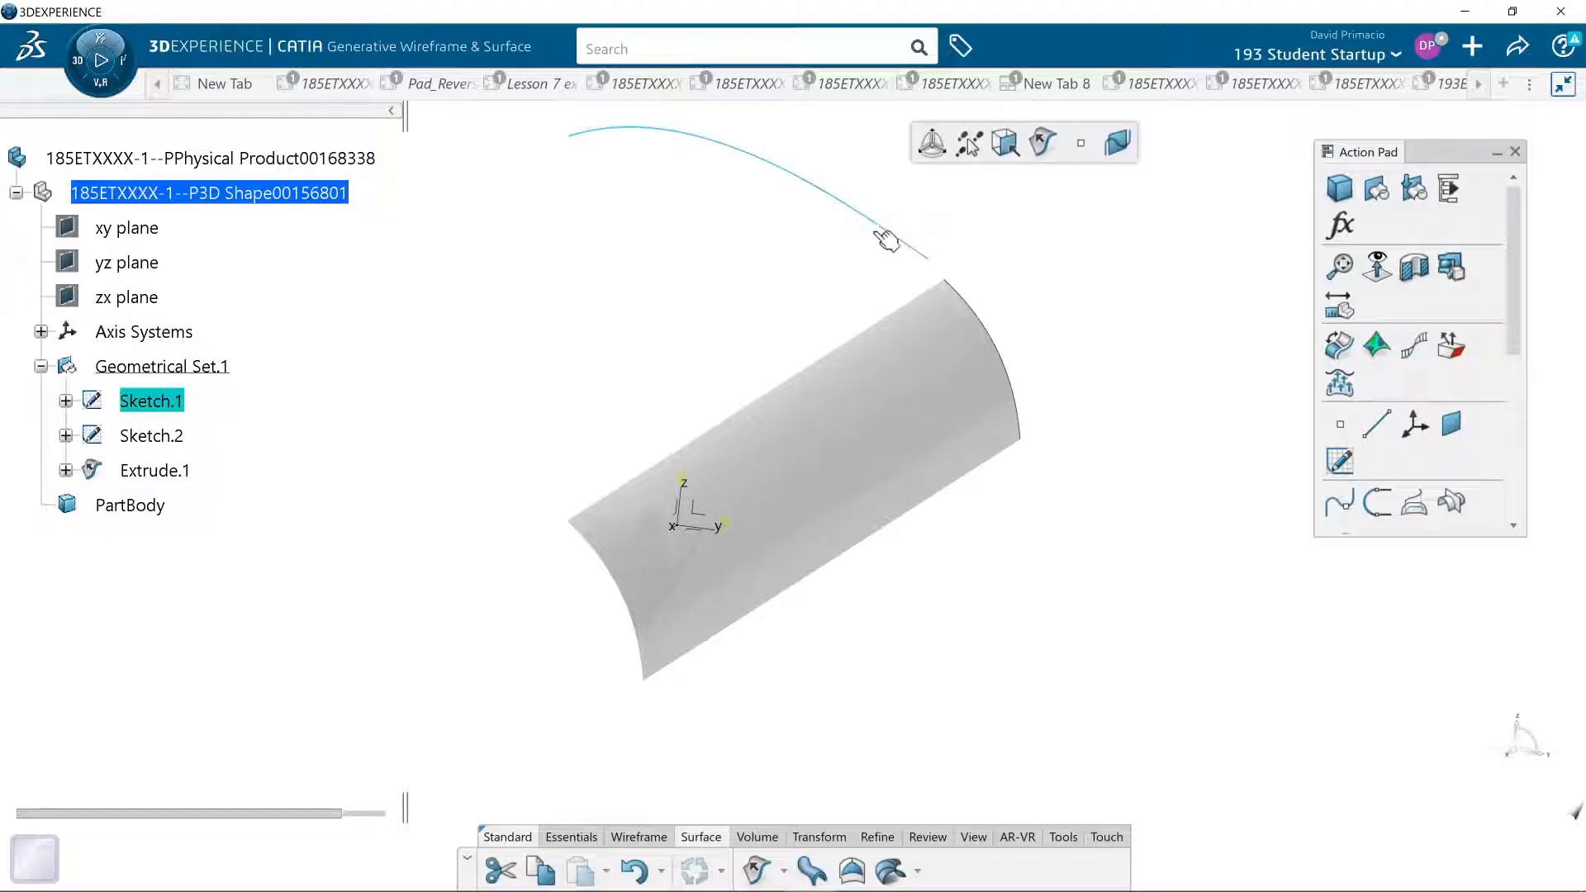
click(756, 869)
click(1348, 463)
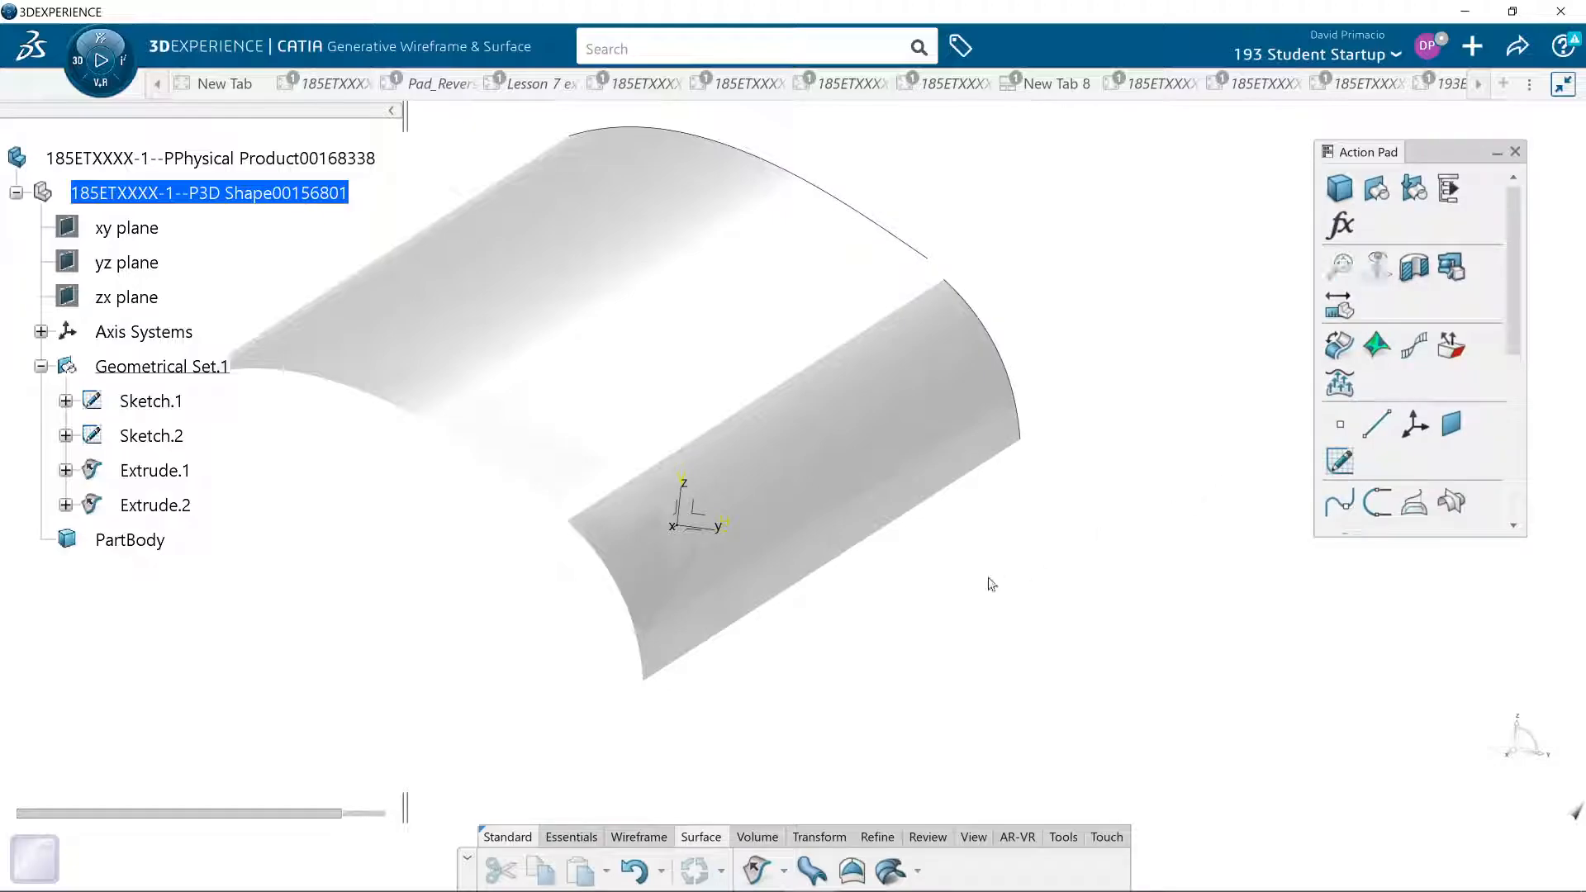
- Start a Join of both extruded surfaces with the connectivity check on, preview it, and display the diagnosis
mouse_move(931, 655)
middle_down()
mouse_move(963, 645)
mouse_move(887, 664)
mouse_move(932, 682)
middle_up()
middle_drag(522, 702, 570, 704)
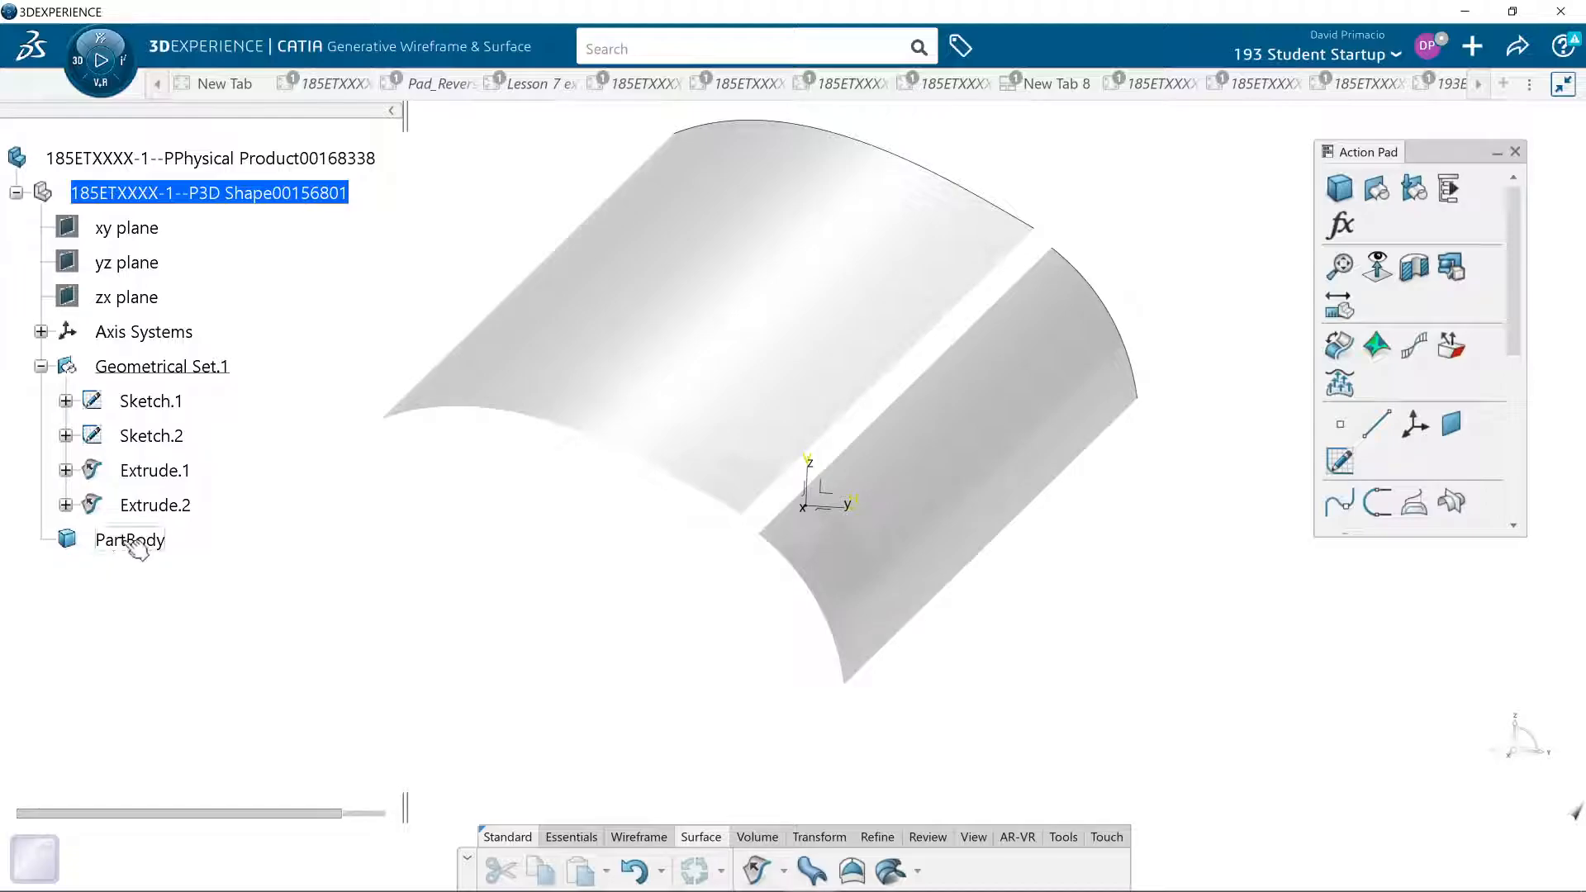
click(634, 837)
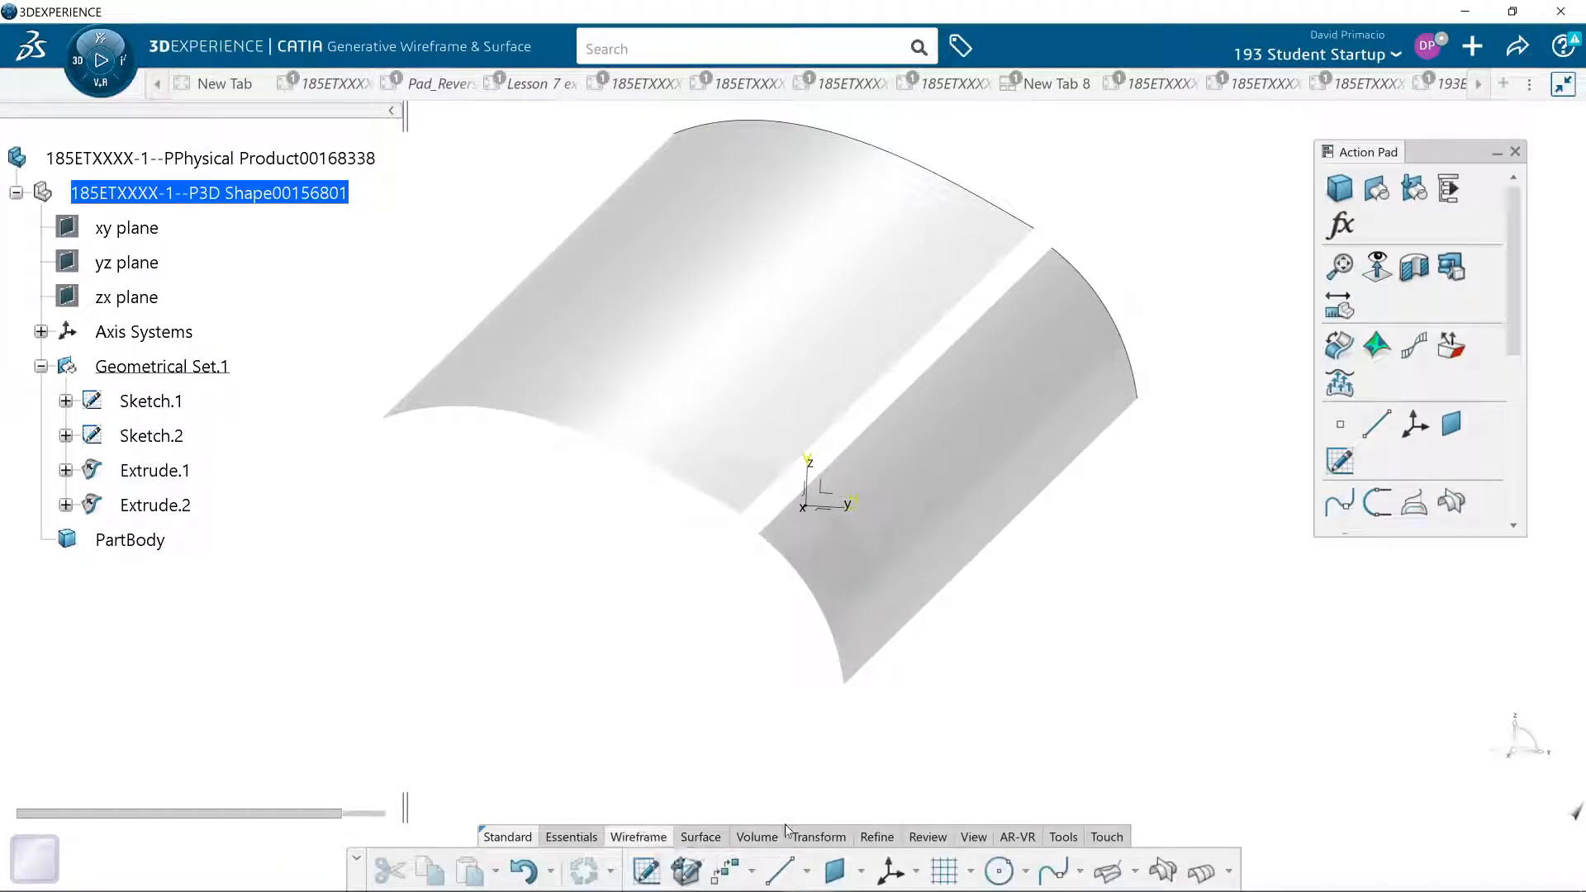
click(816, 836)
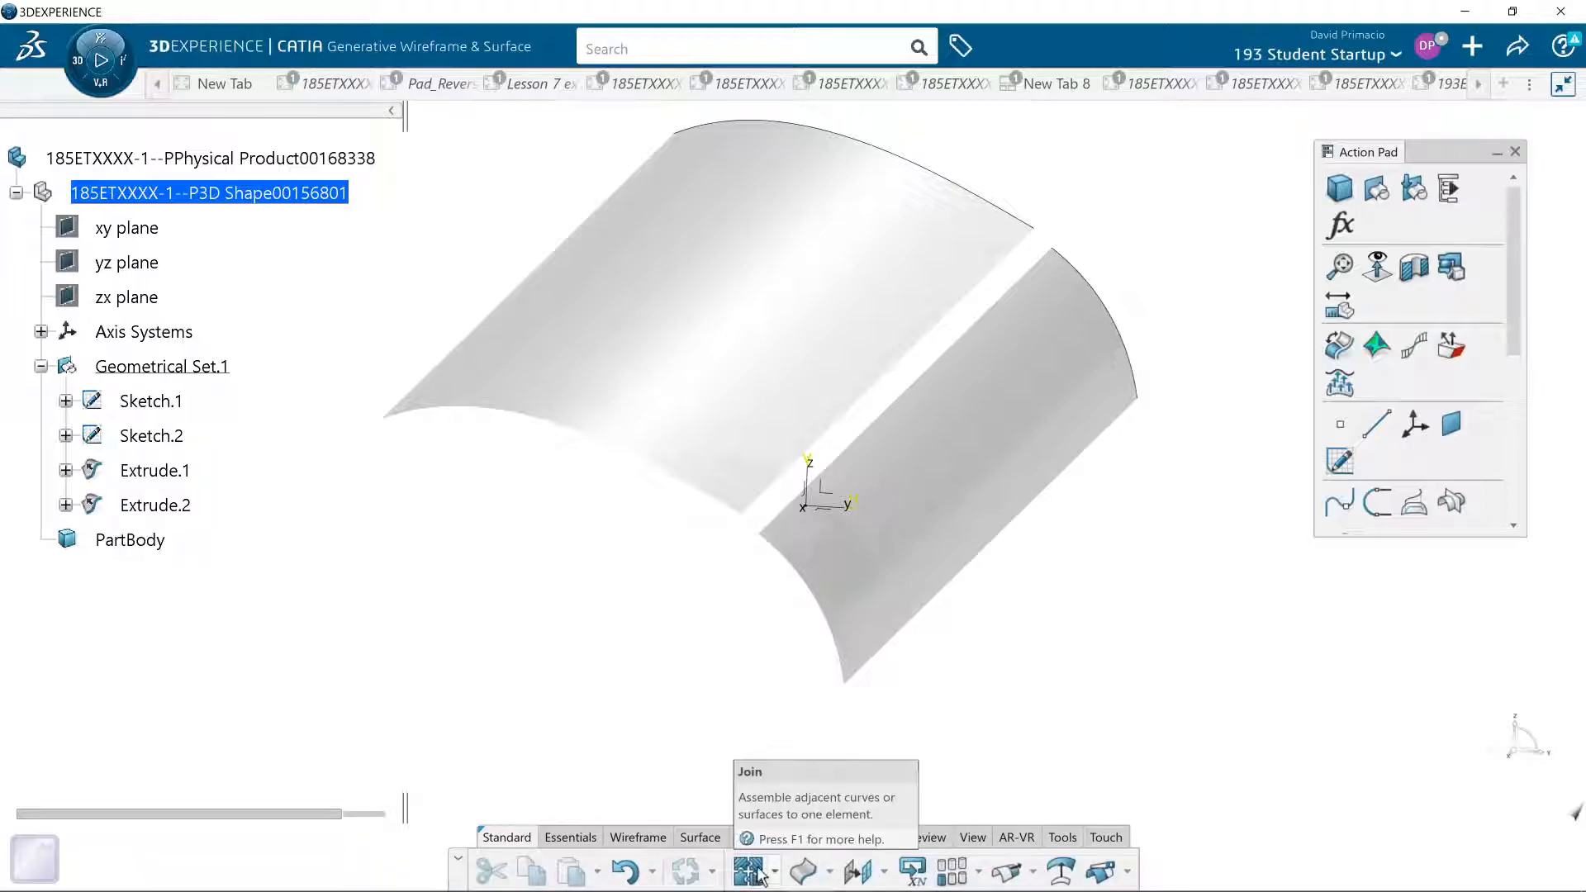
click(773, 874)
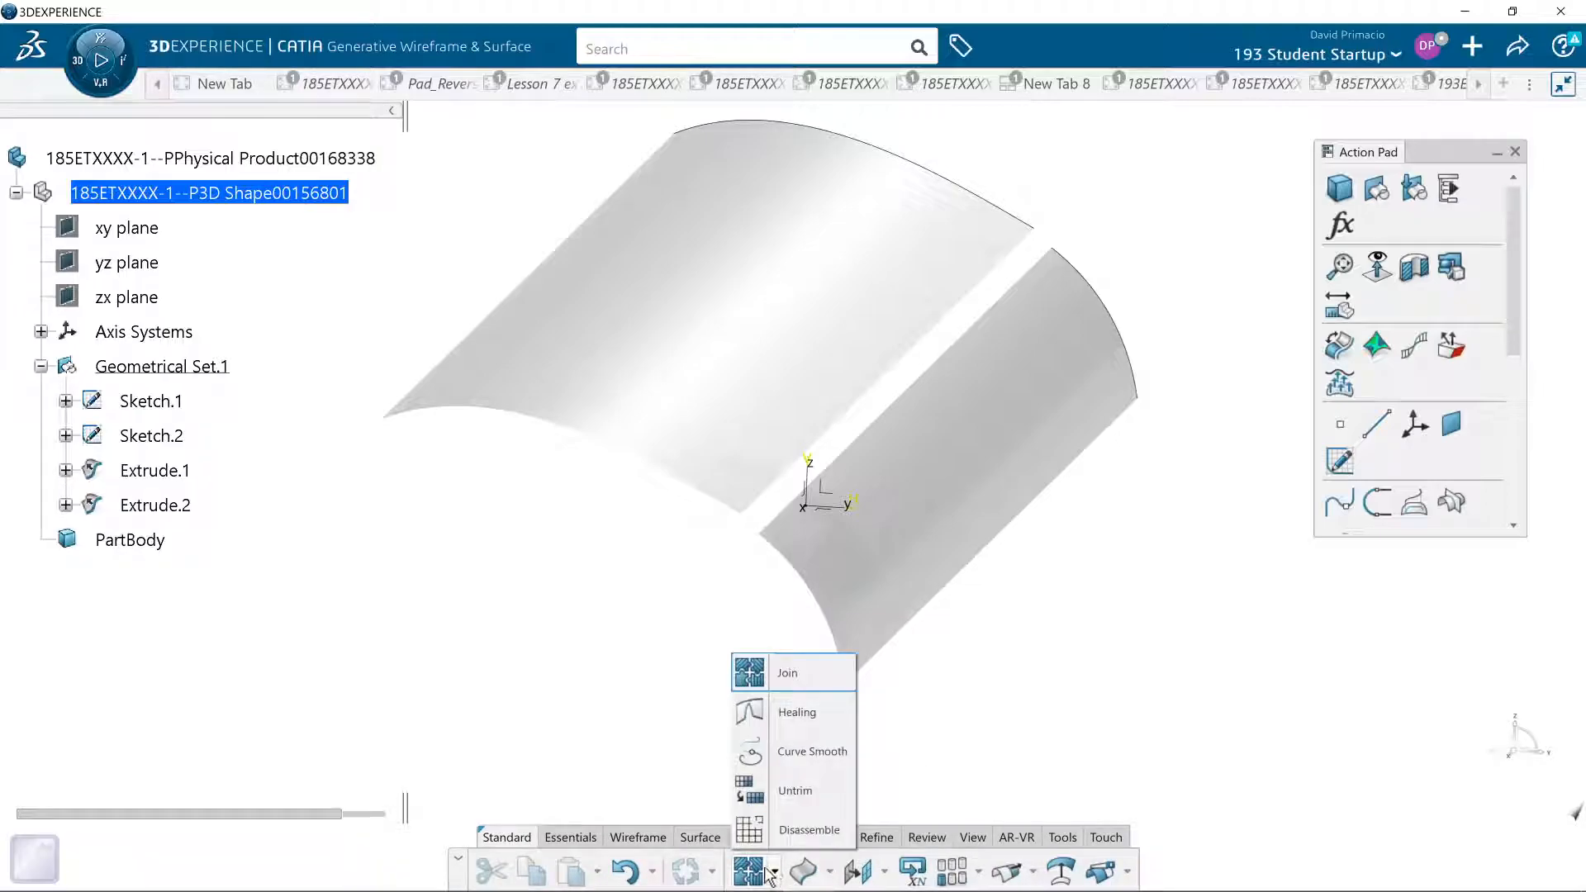
click(748, 672)
click(889, 308)
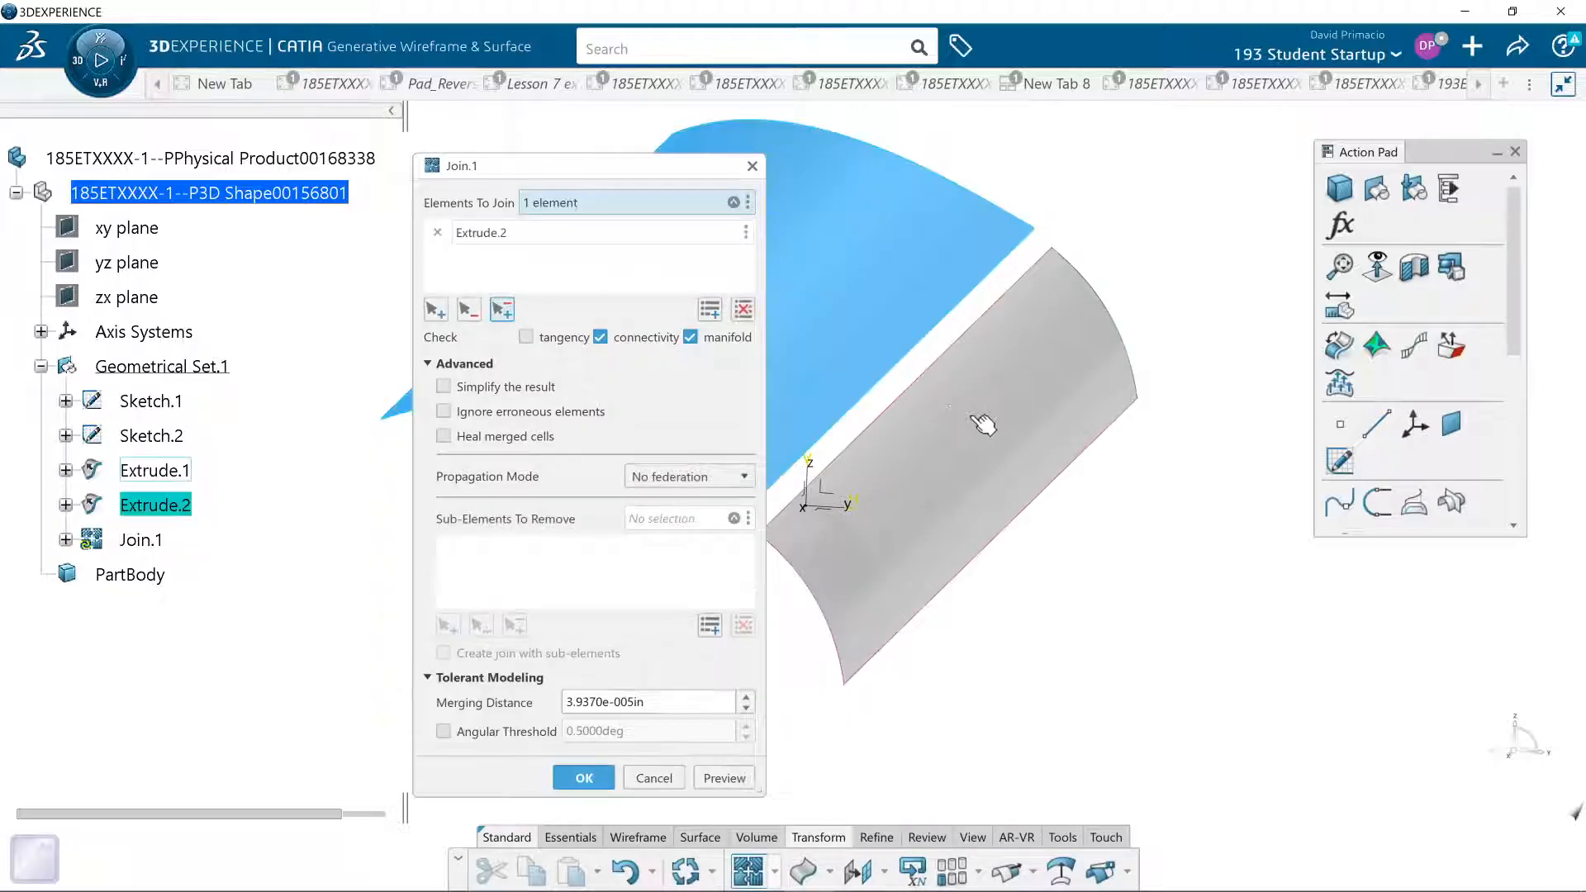
click(981, 423)
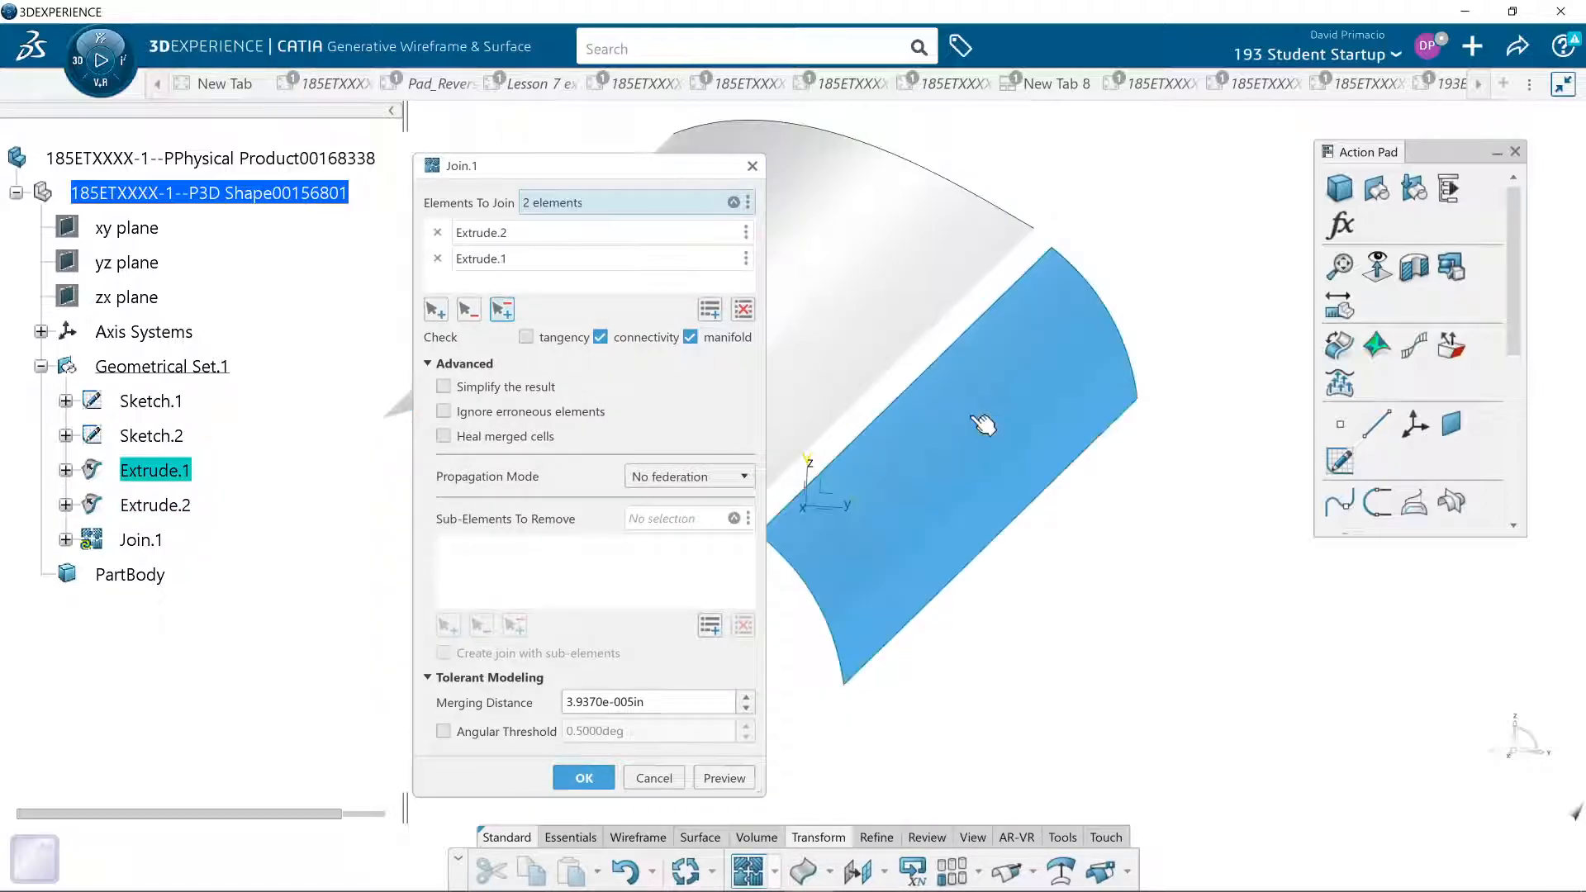
click(723, 777)
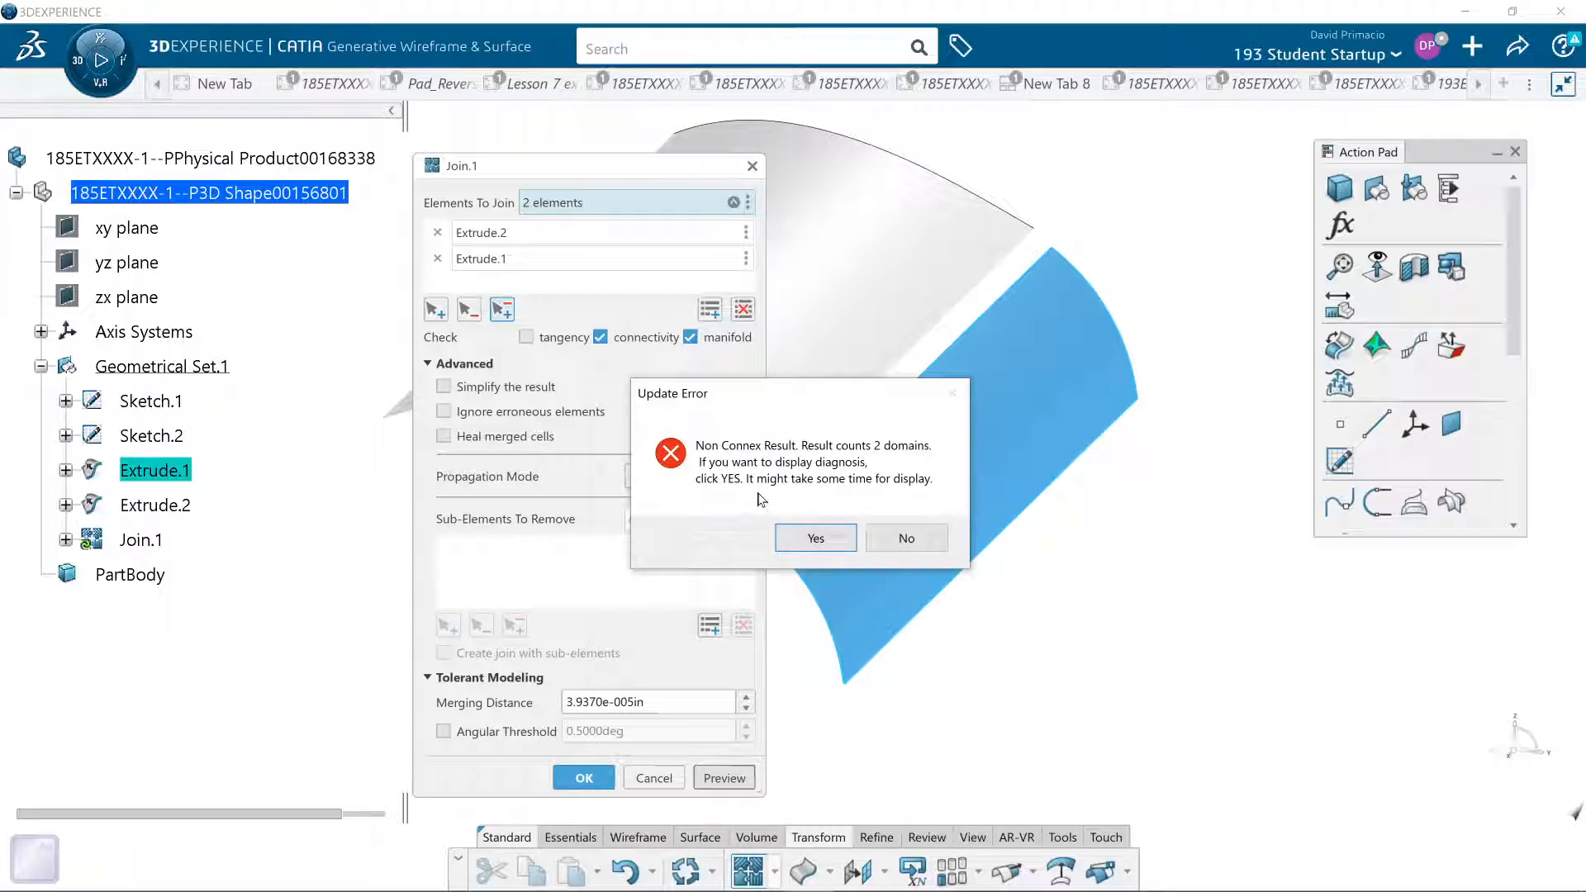
click(810, 536)
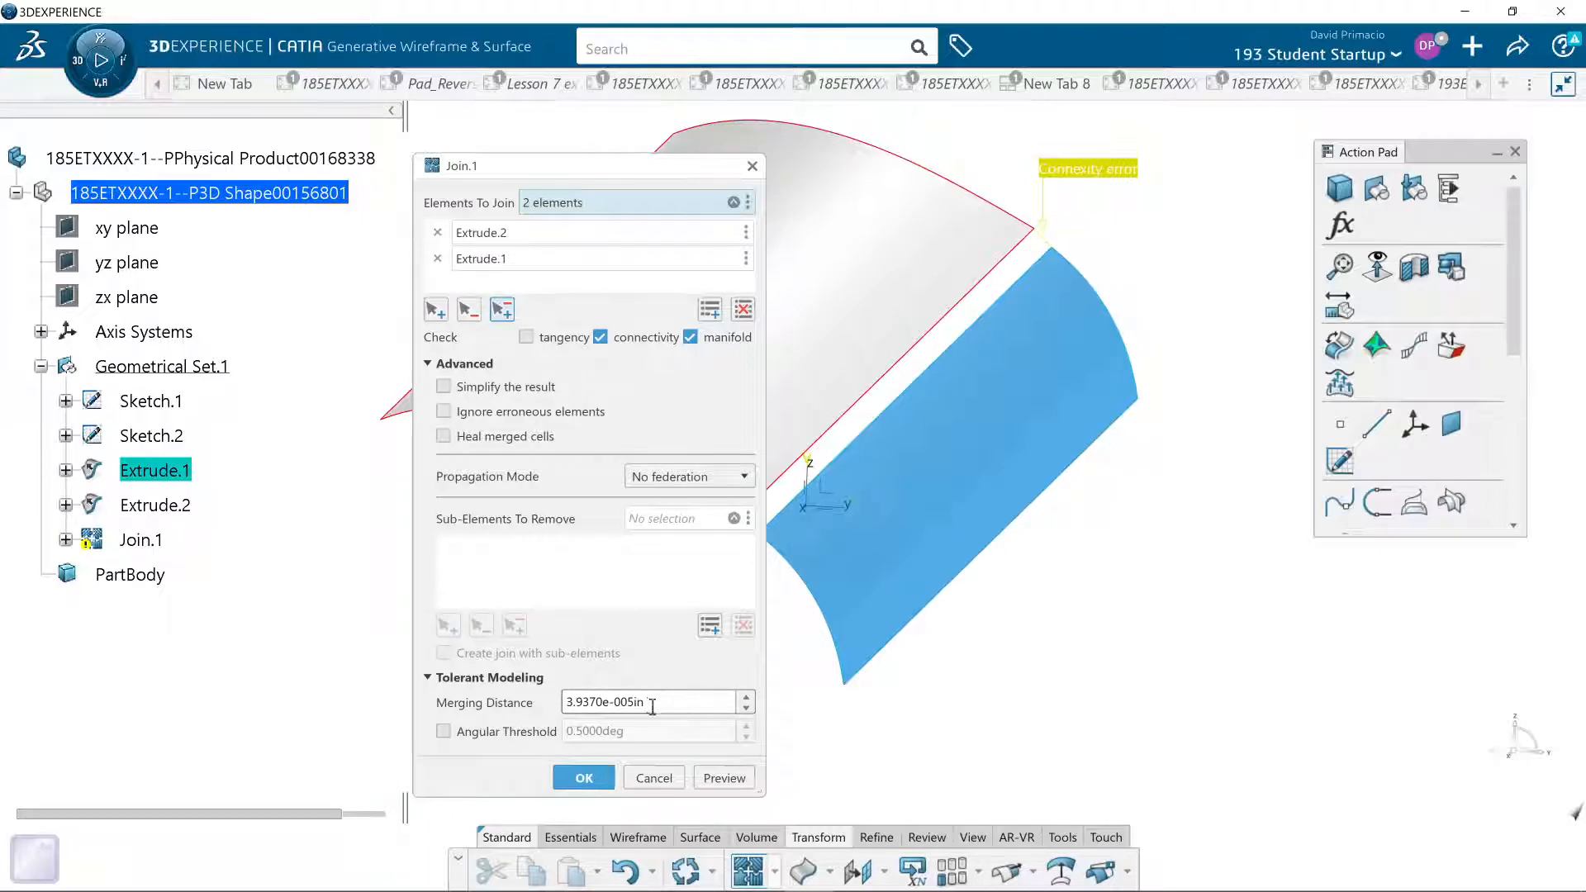
- Try a merging distance of 0.25 in for the Join, preview it, and display the diagnosis
drag(664, 703, 562, 703)
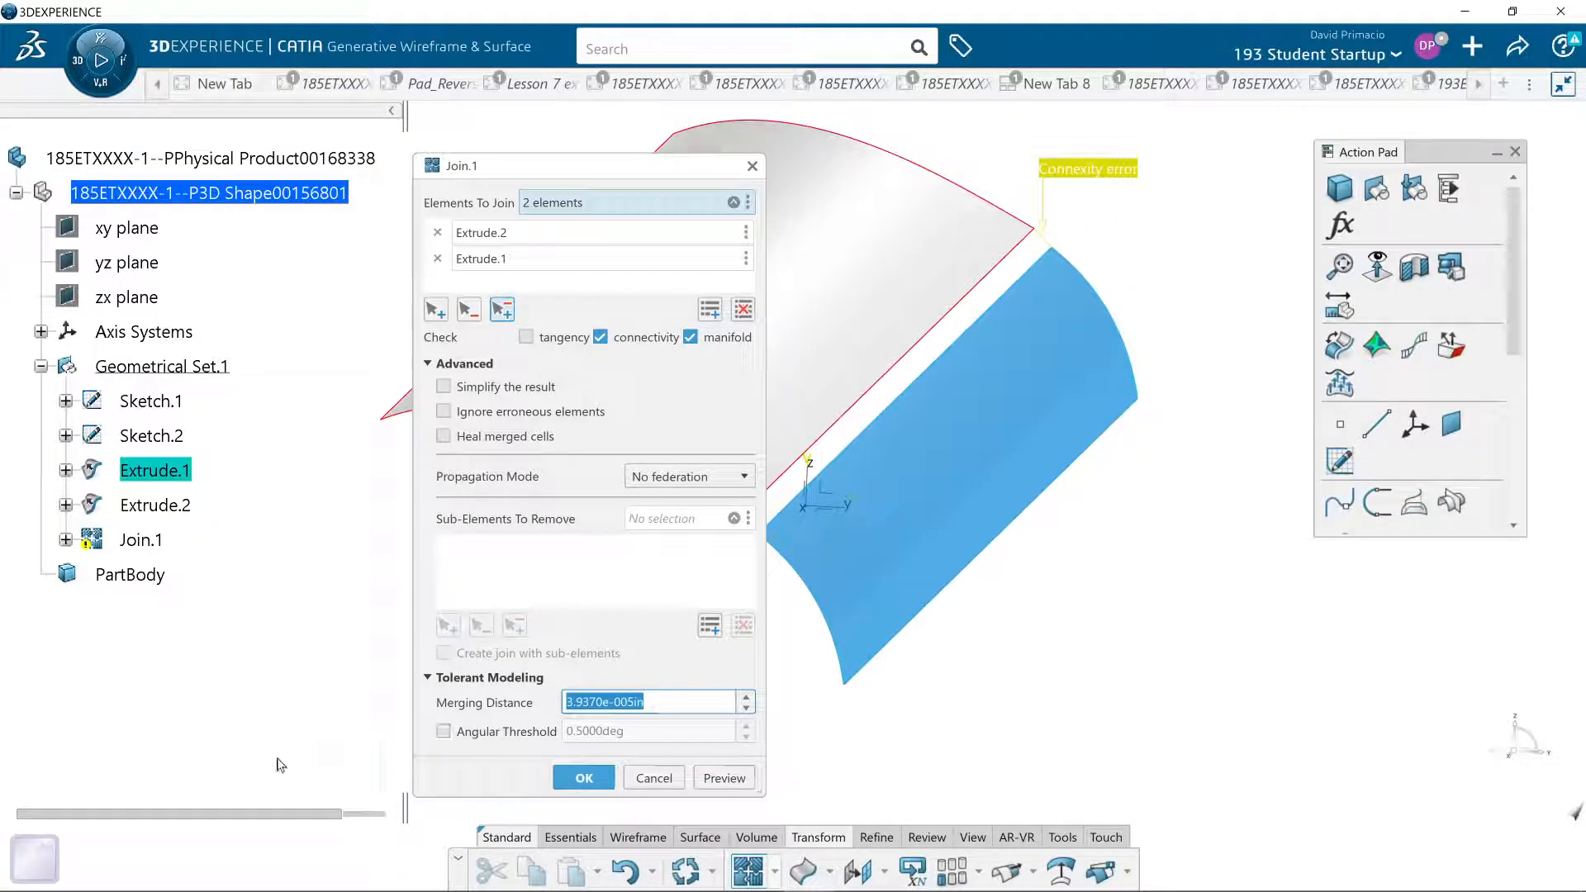
key(BackSpace)
text(.25)
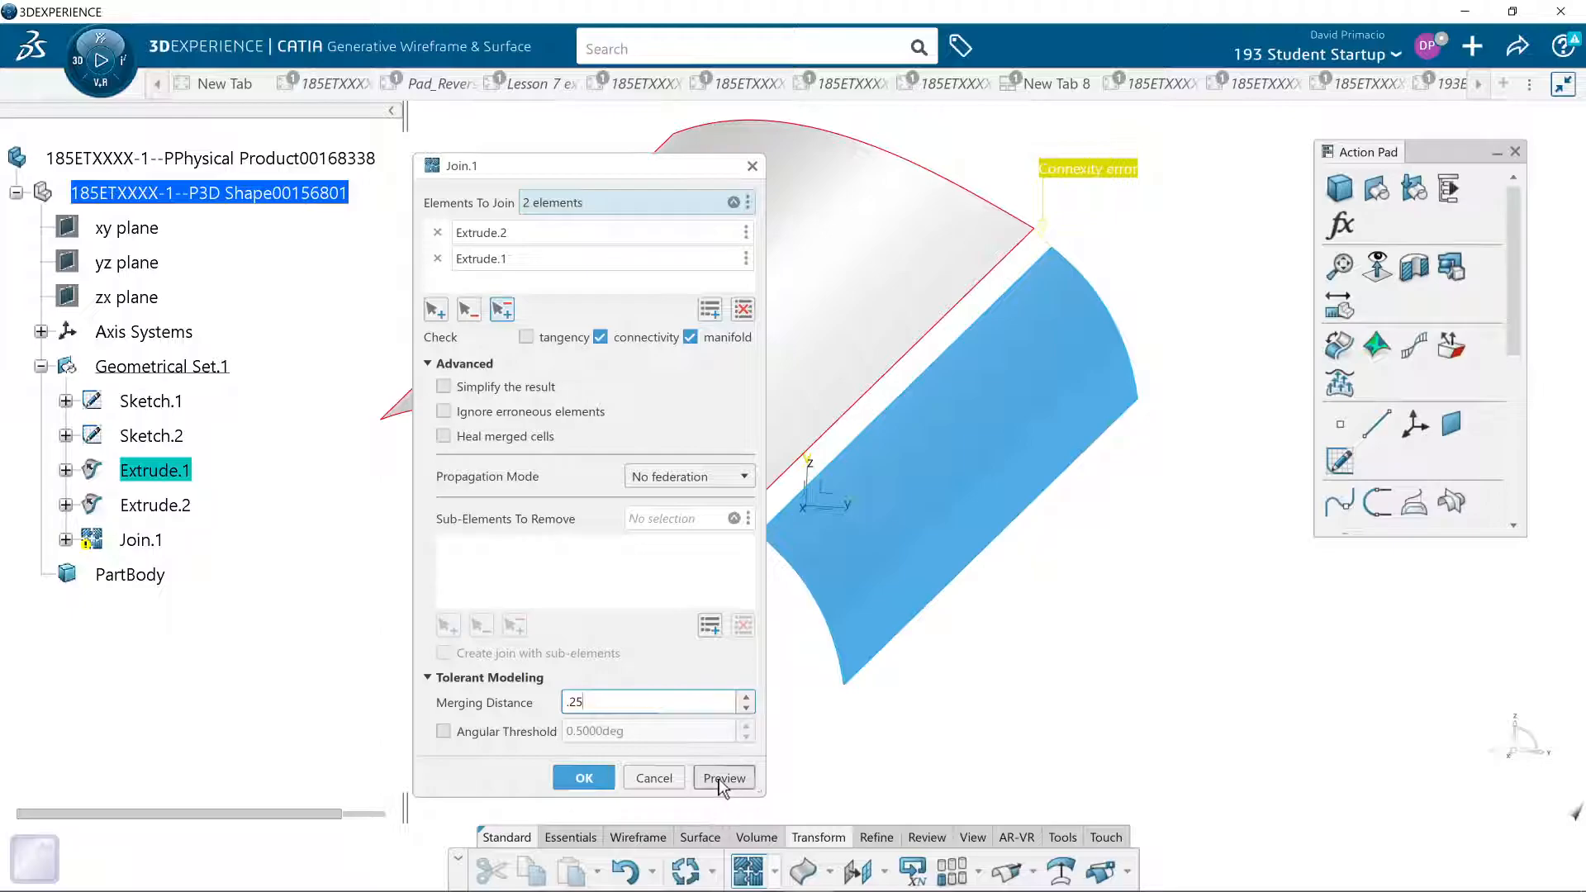
click(723, 778)
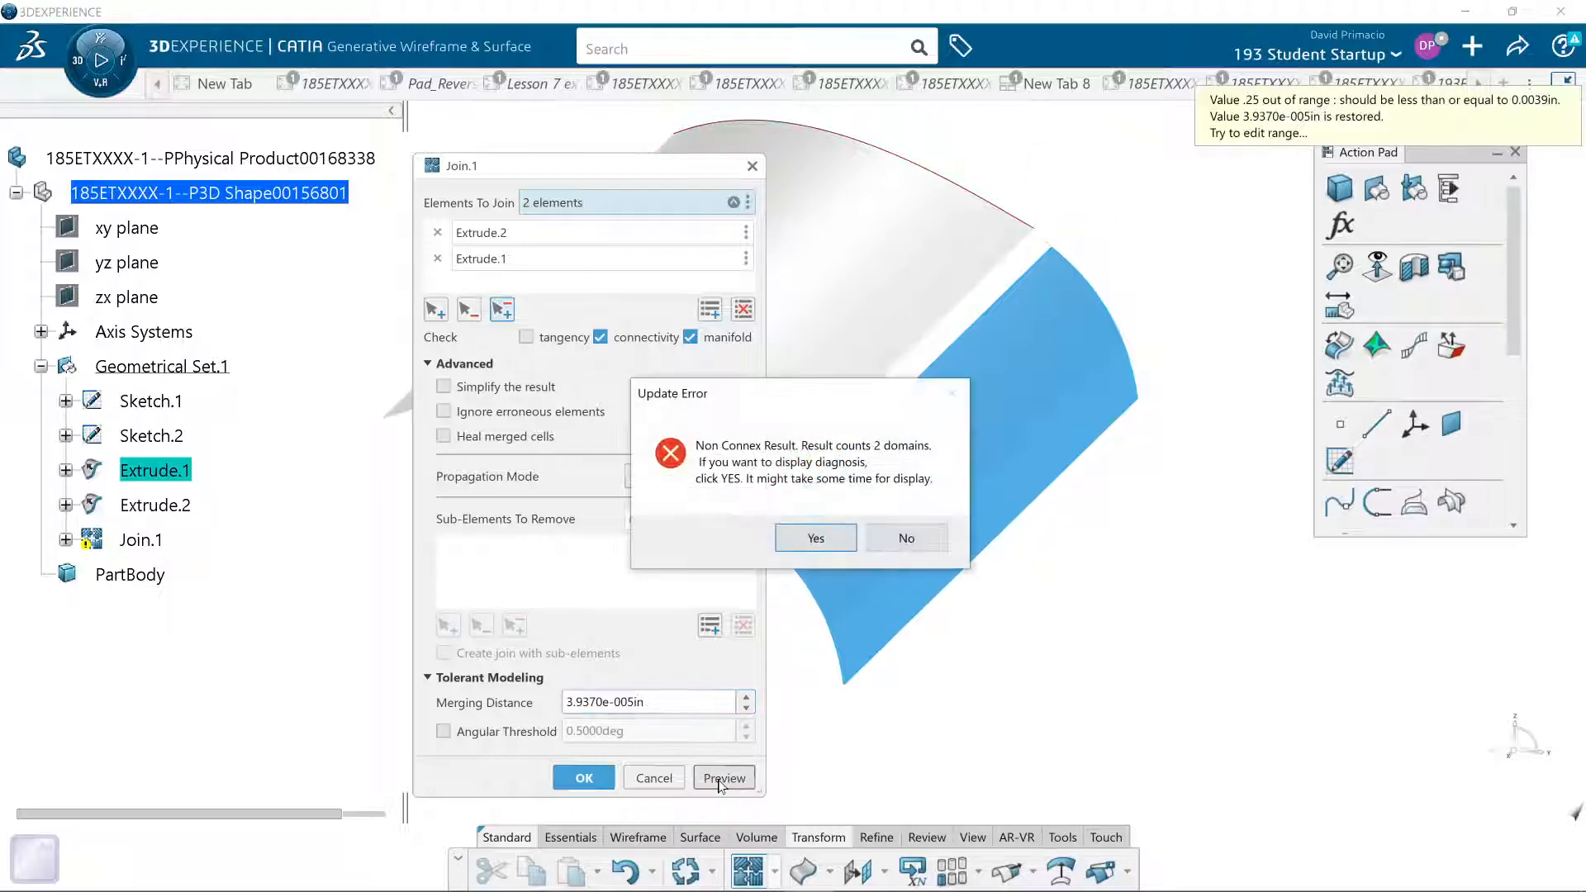
click(817, 537)
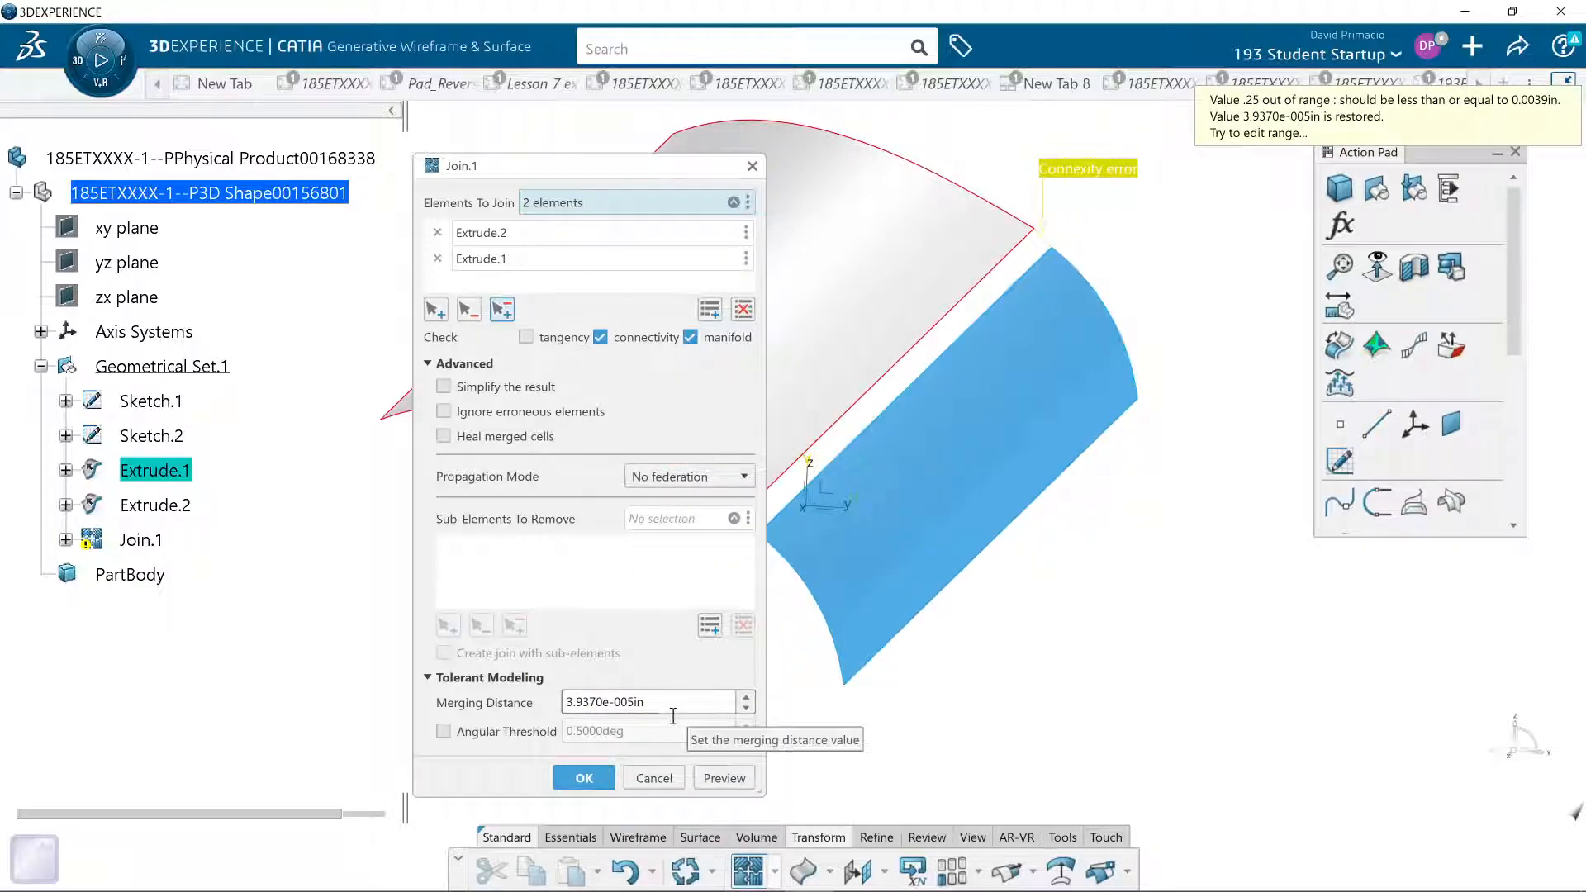
- Try a merging distance of 1 in for the Join, preview it with the diagnosis, and cancel the Join
drag(672, 708, 450, 732)
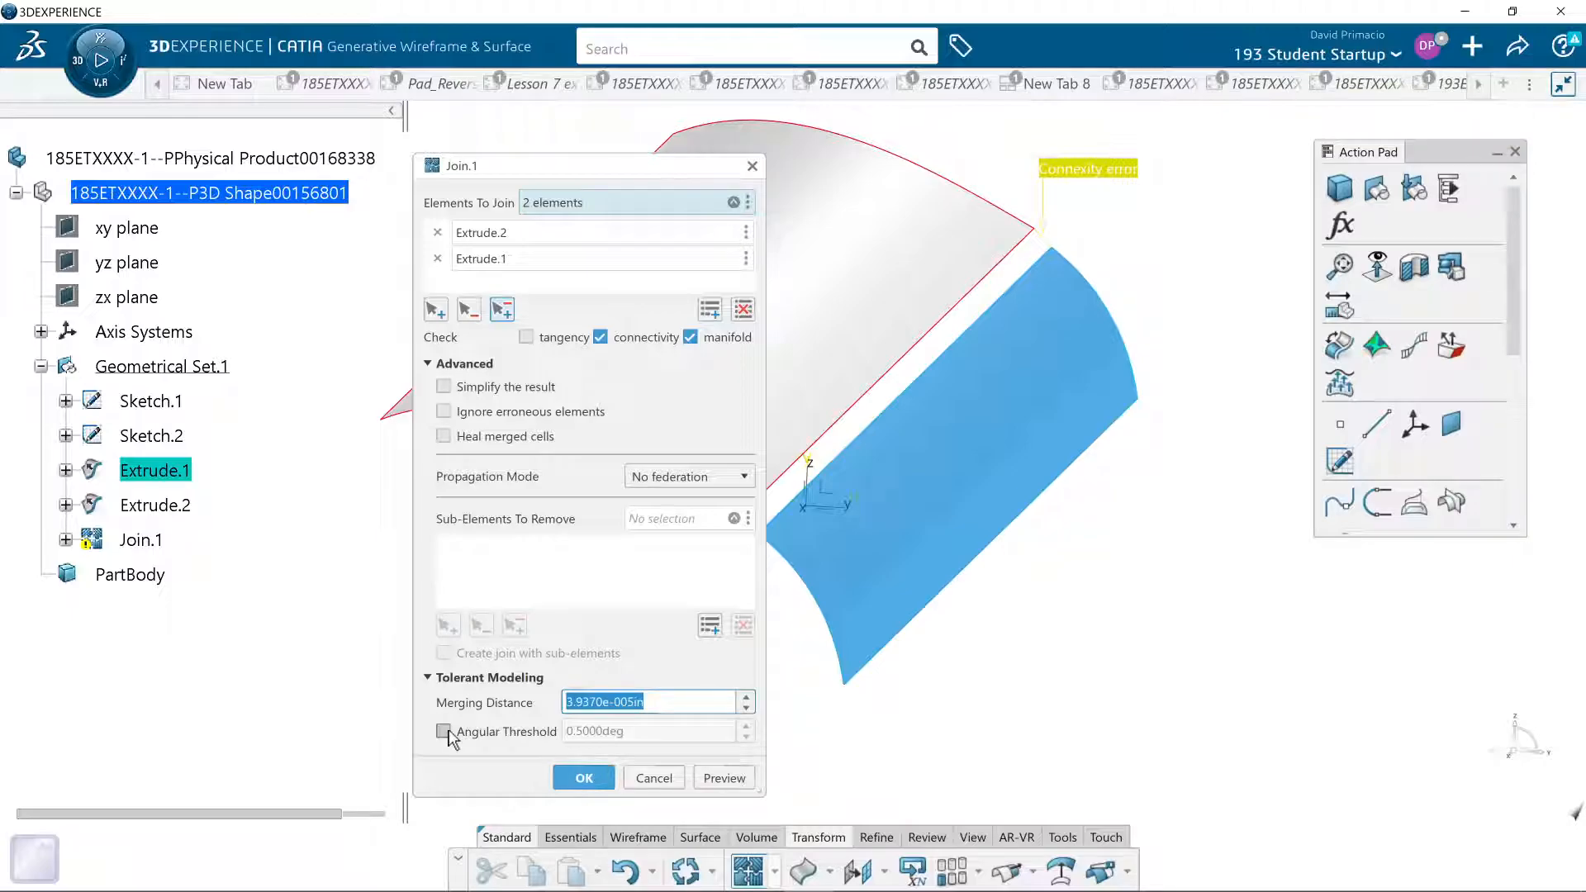
text(1)
click(722, 778)
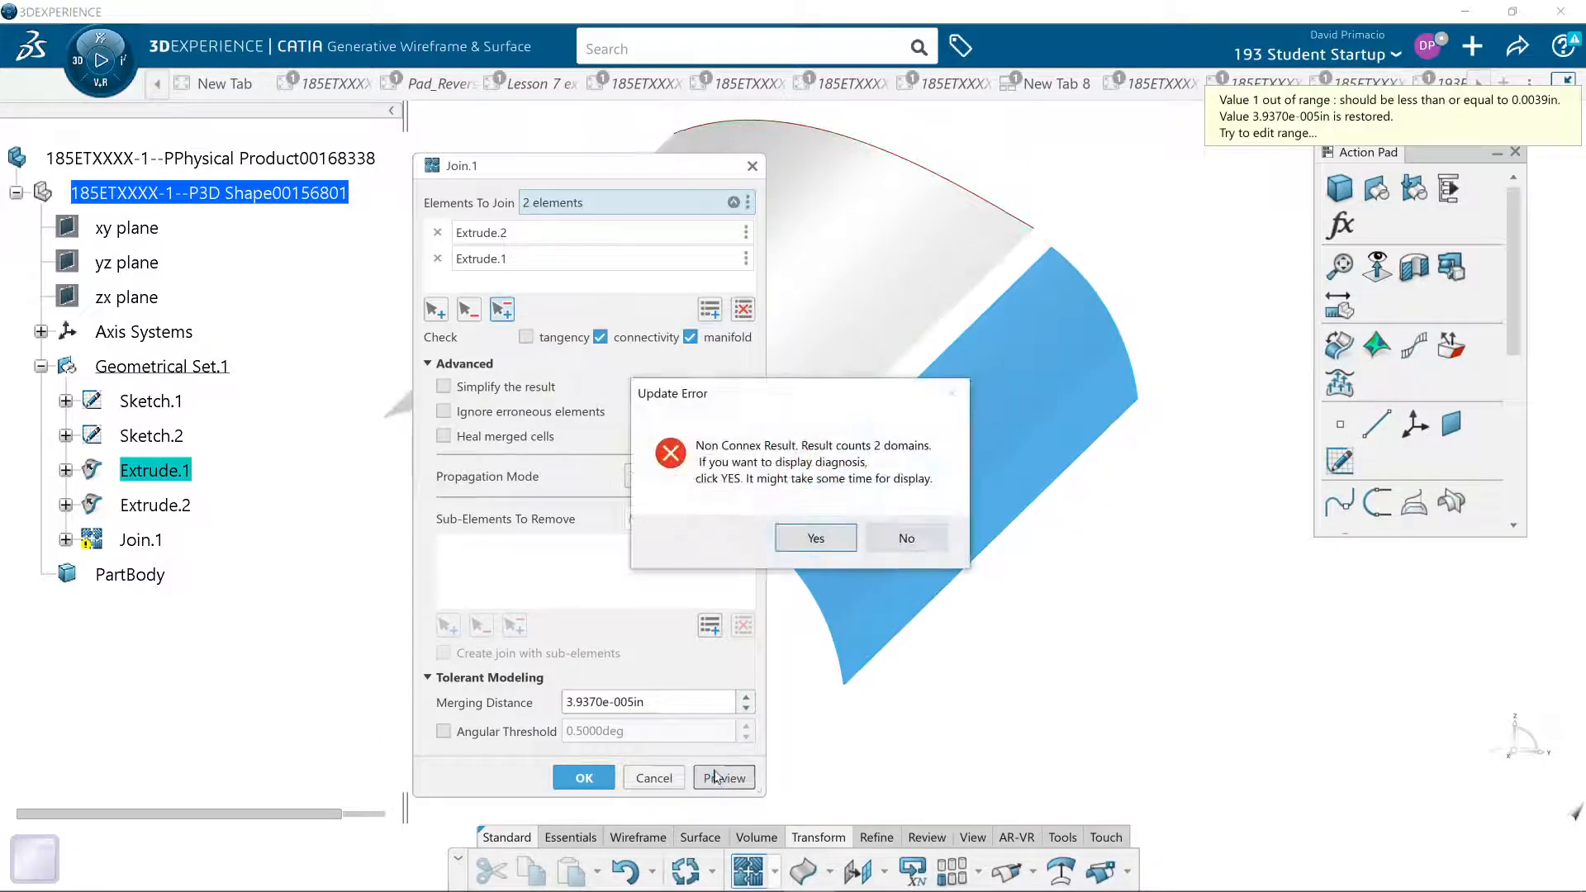
click(851, 538)
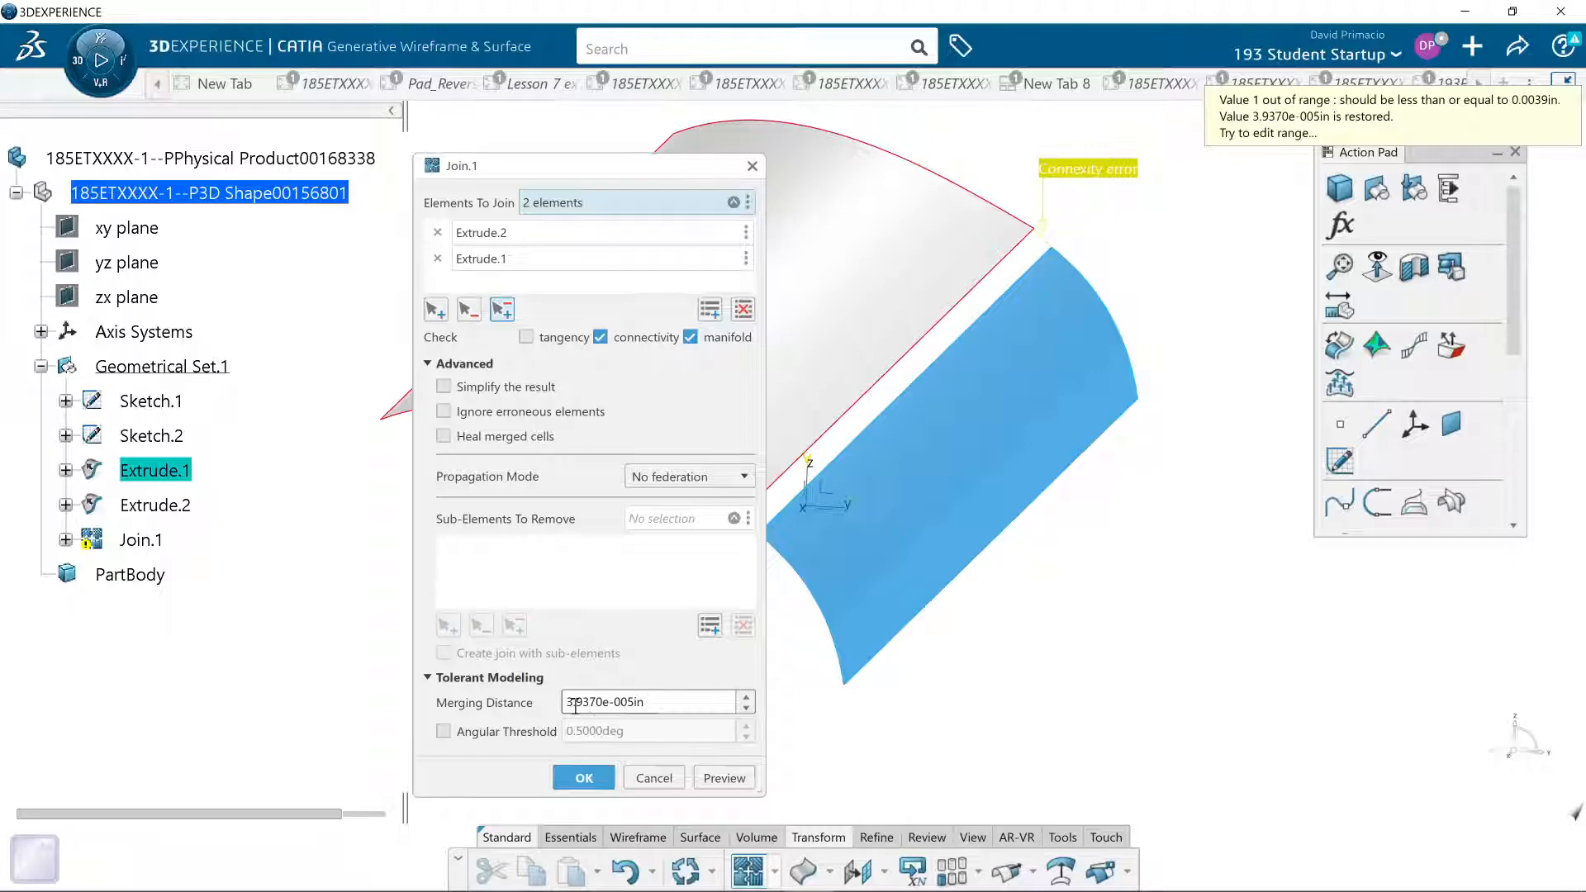
click(653, 778)
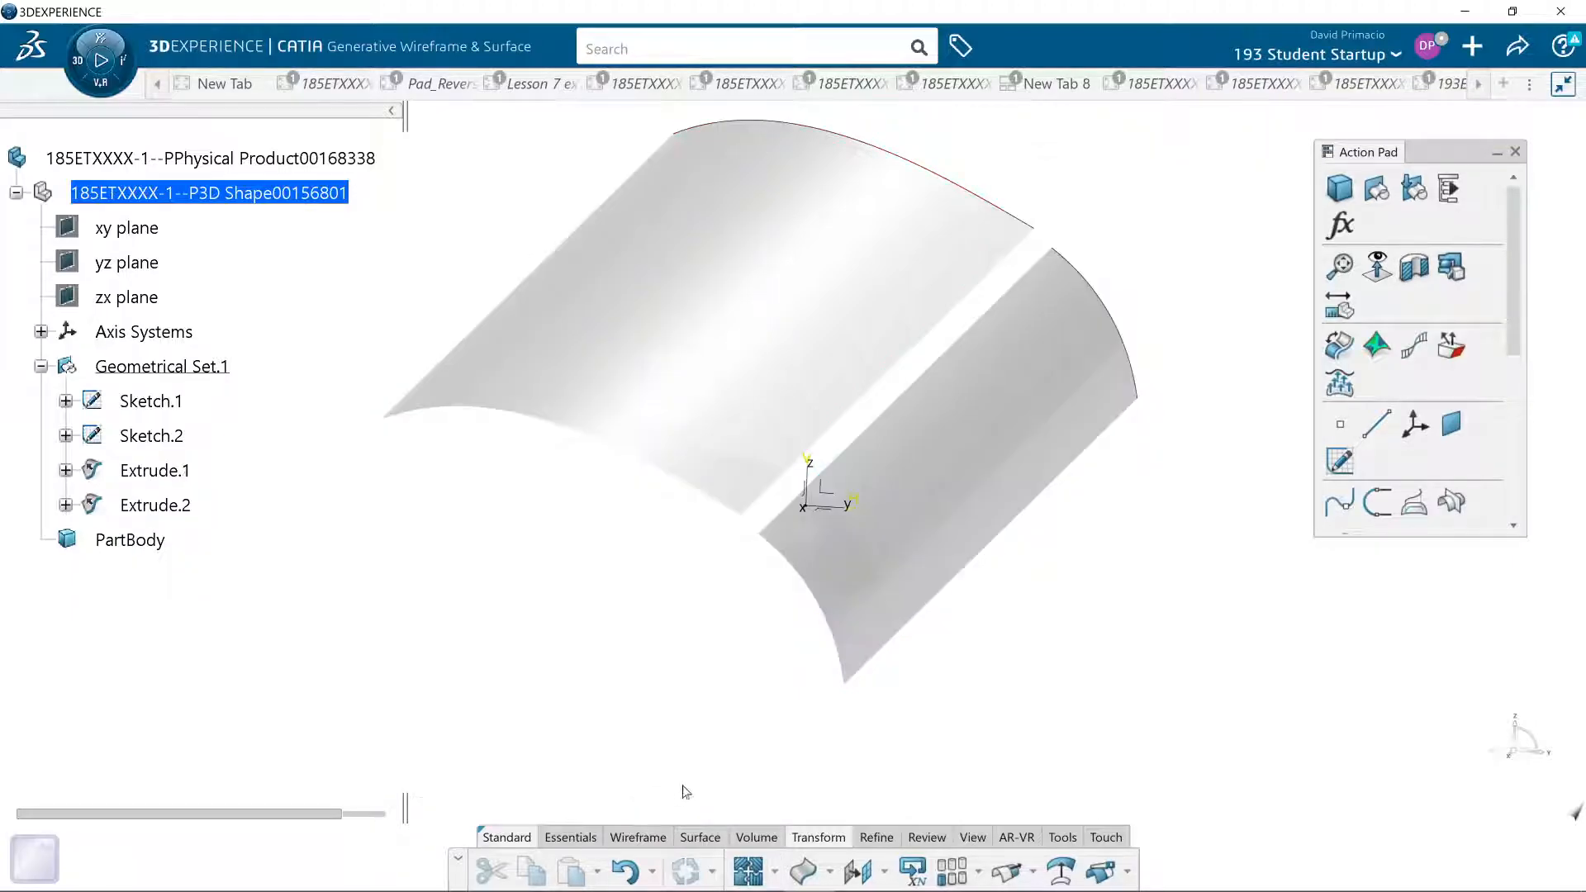
- Create a Healing of both extruded surfaces with point continuity and the default merging distance, previewing it before accepting
click(774, 872)
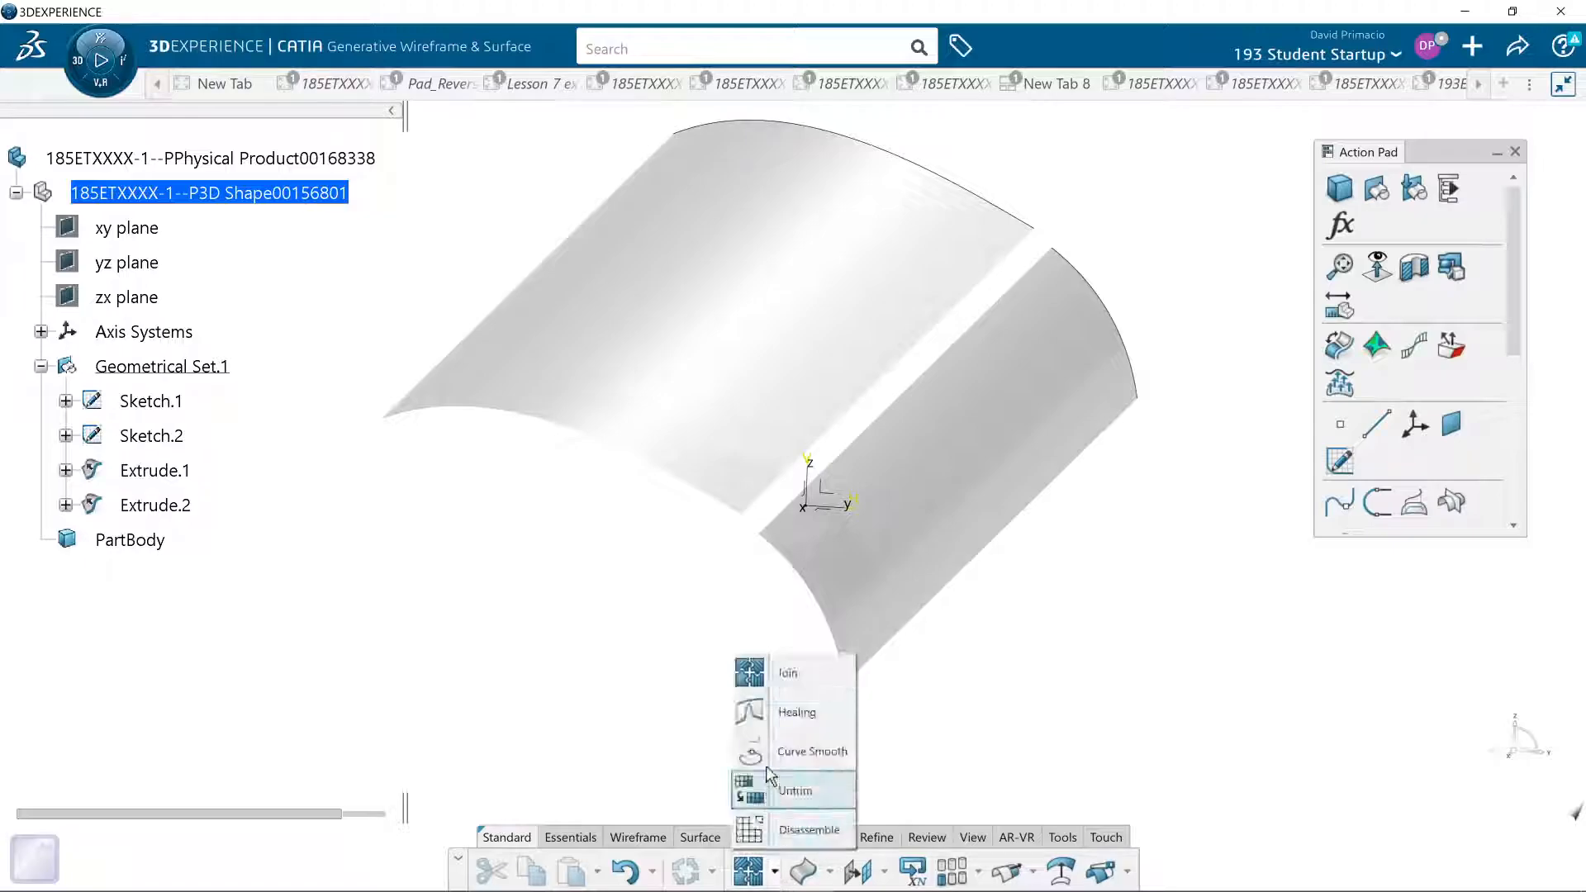
click(776, 728)
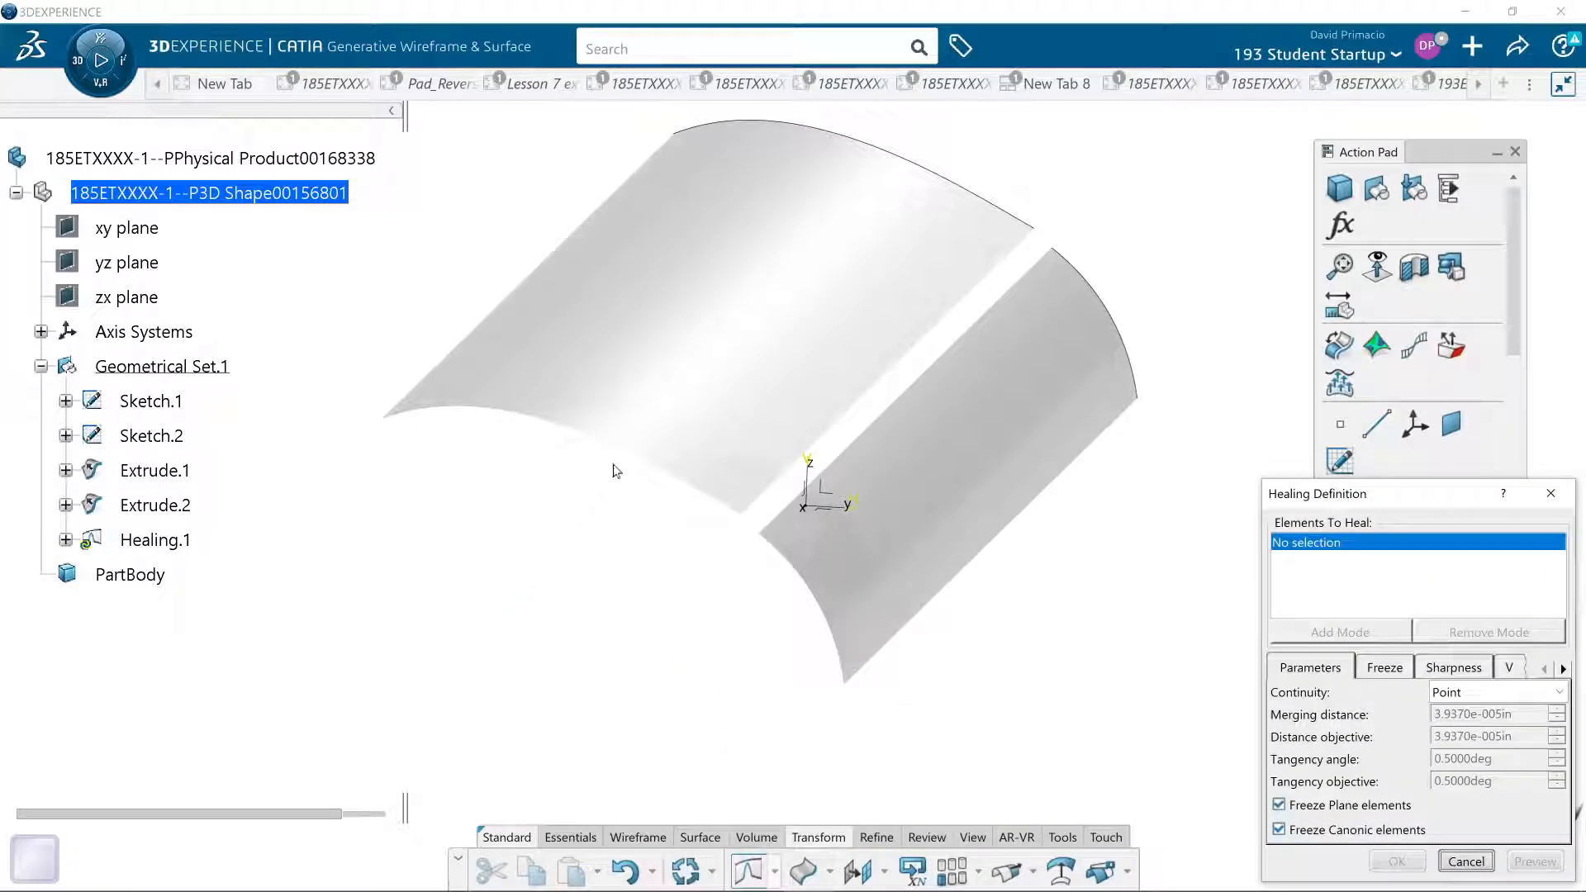
click(662, 404)
click(877, 471)
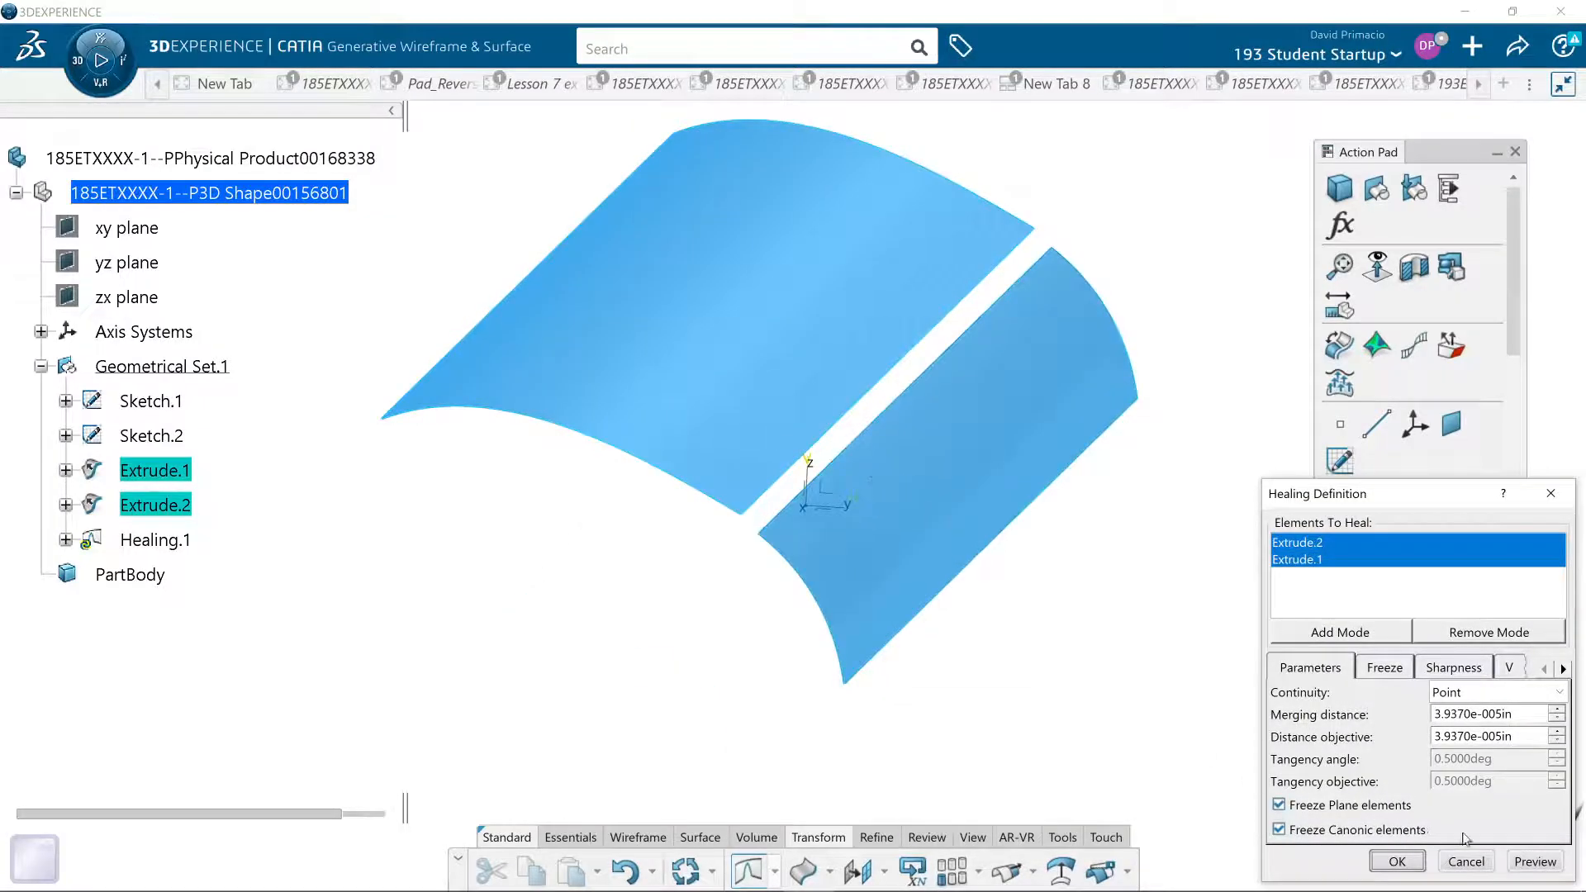
click(1516, 864)
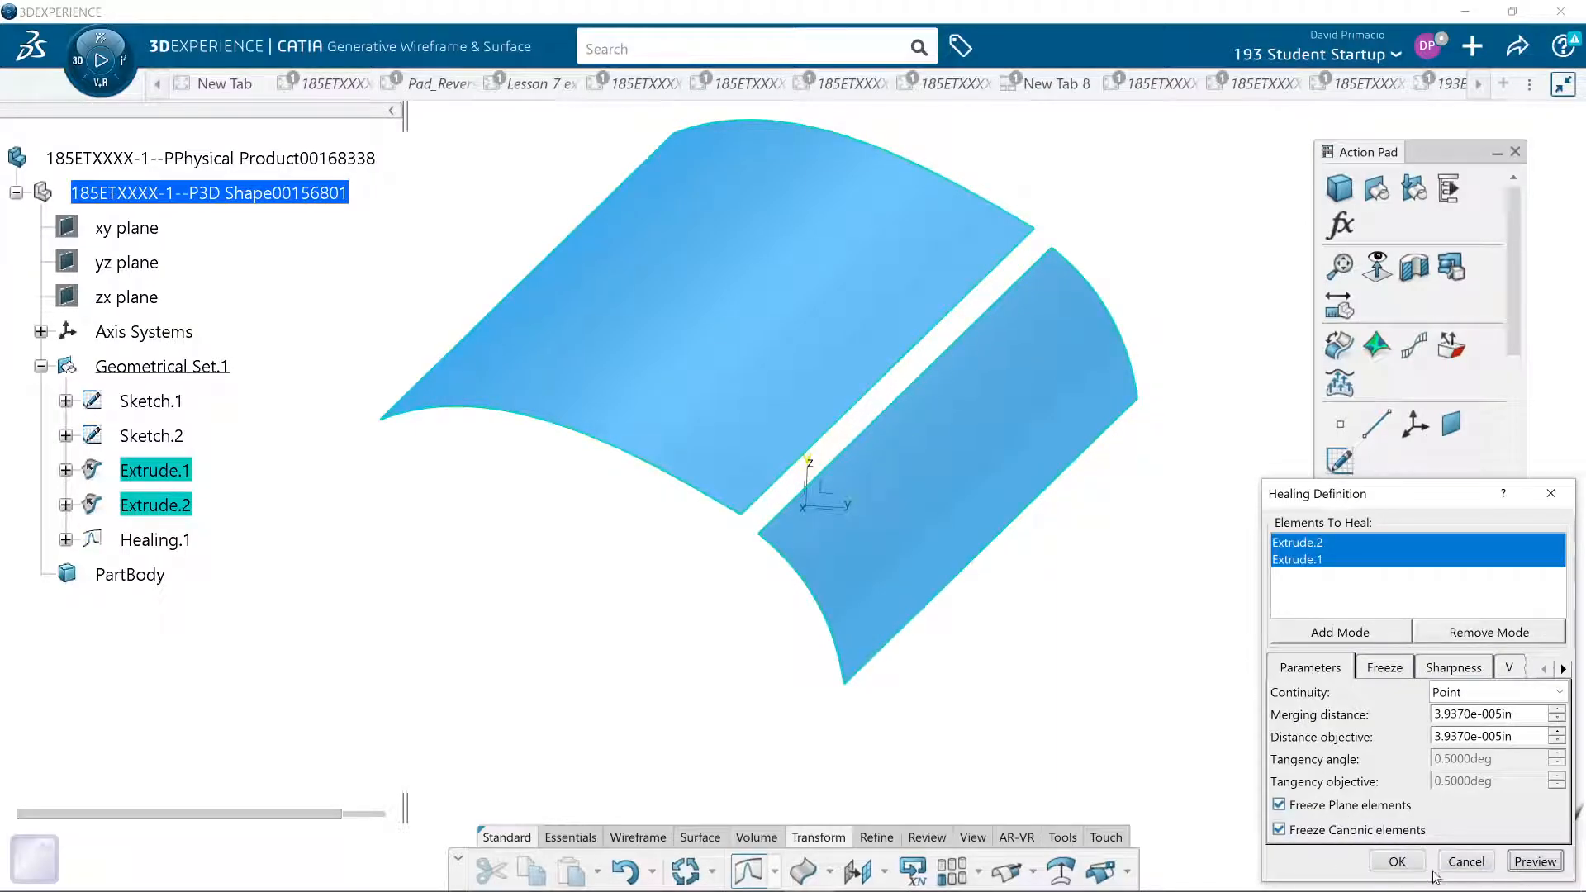
click(1394, 866)
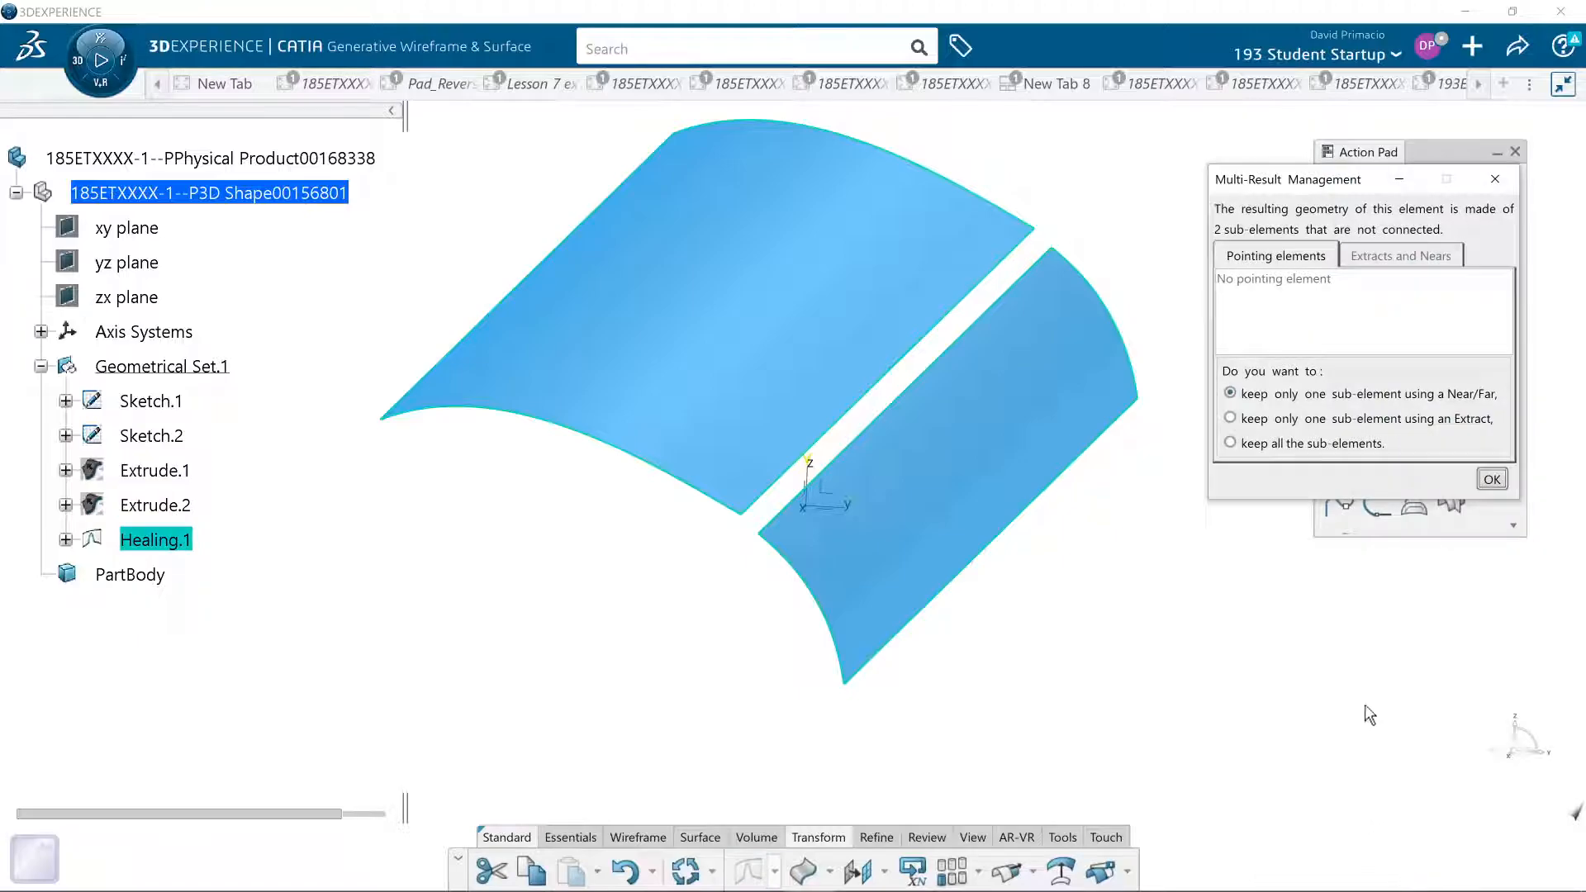
- Try to keep only one sub-element of the healing using Near/Far, switch between the two modes, and cancel the Near definition
click(1492, 478)
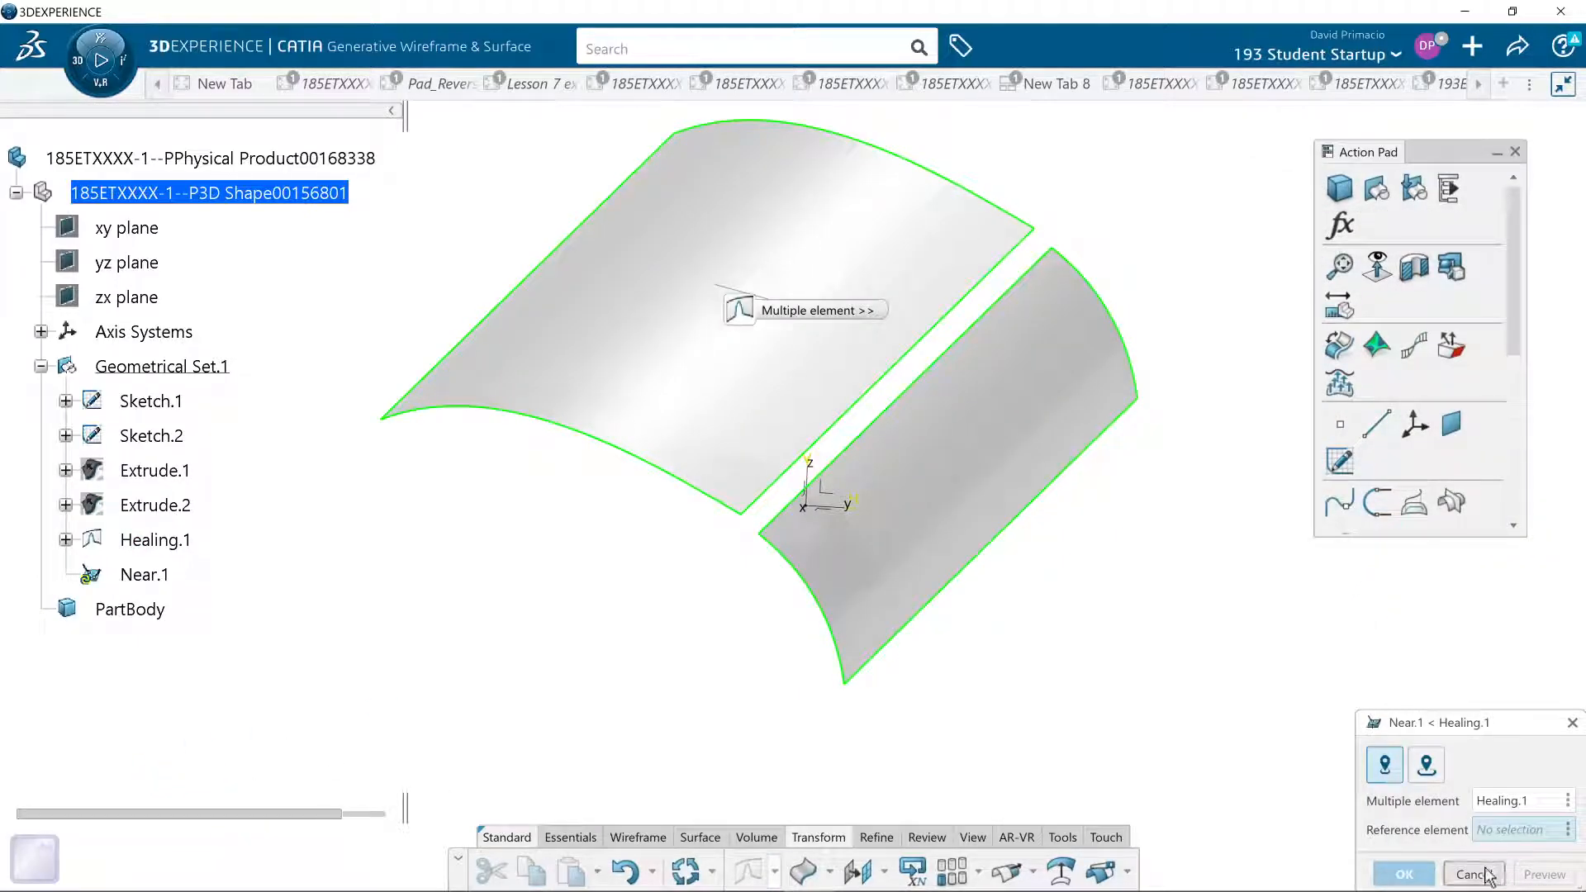
click(1426, 763)
click(1385, 764)
click(1468, 880)
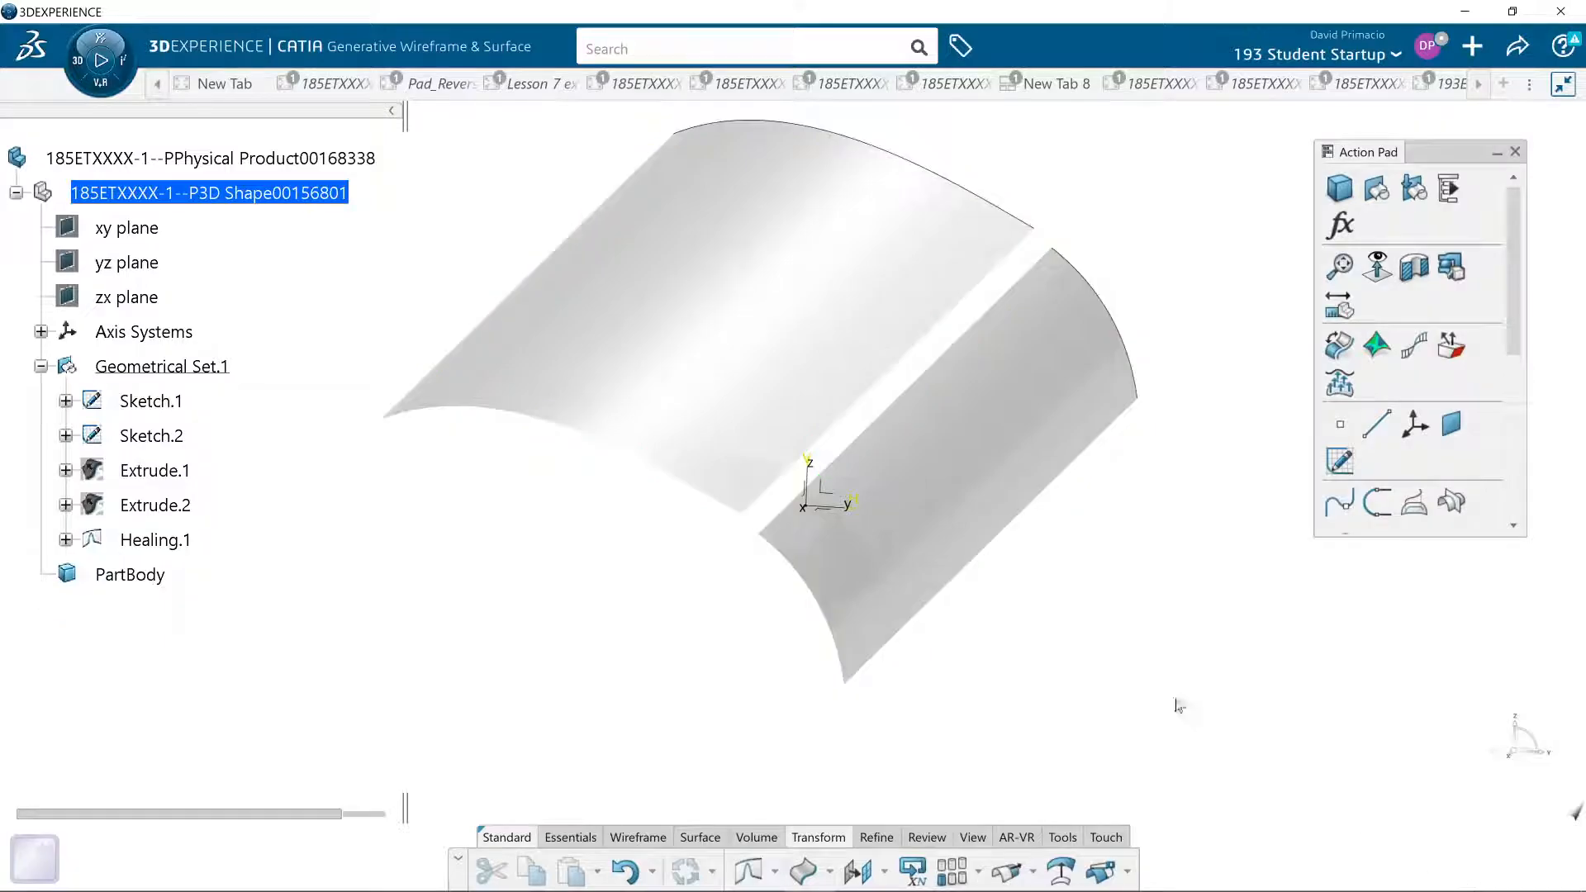
- Edit the healing to use a merging distance of 0.5 in, preview how it bridges the gap, and accept it
click(155, 540)
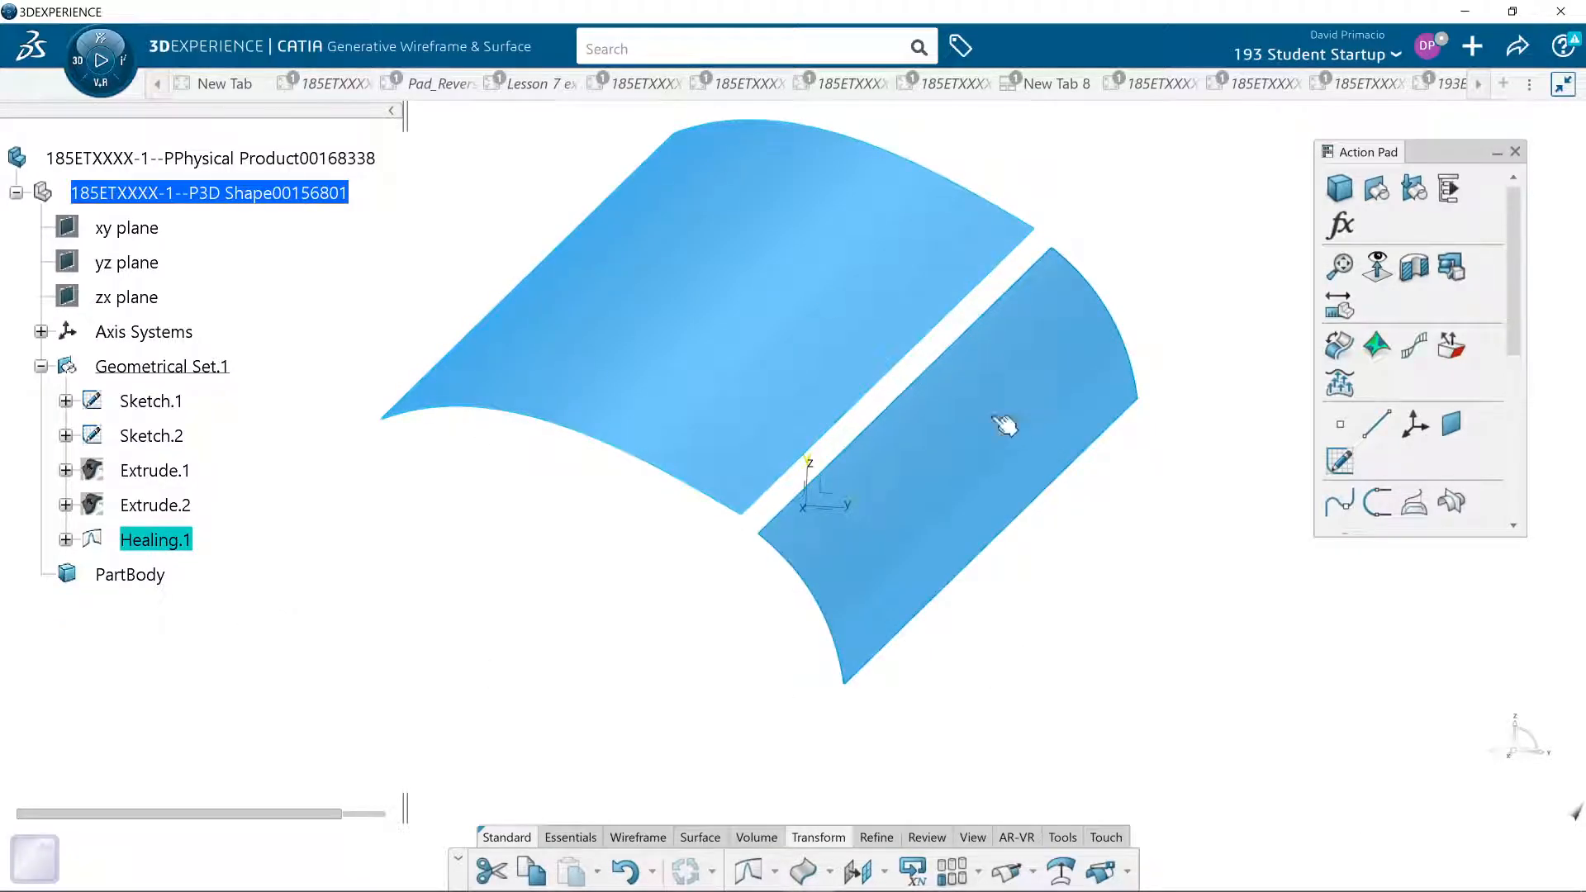
double_click(153, 542)
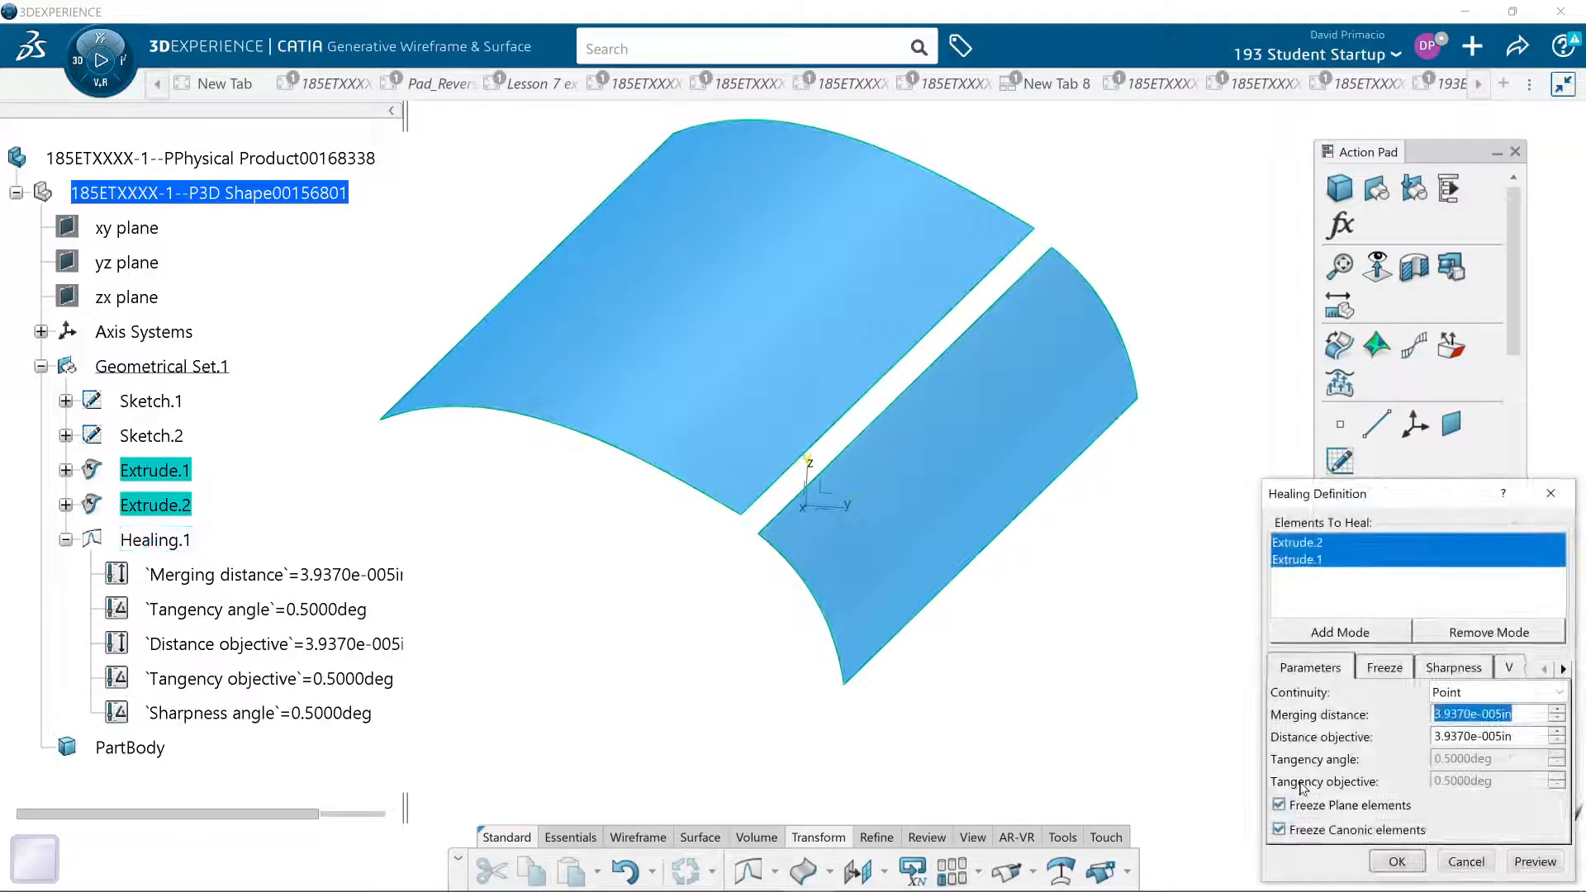
mouse_move(1392, 495)
mouse_down()
mouse_move(1371, 375)
mouse_move(1325, 402)
mouse_up()
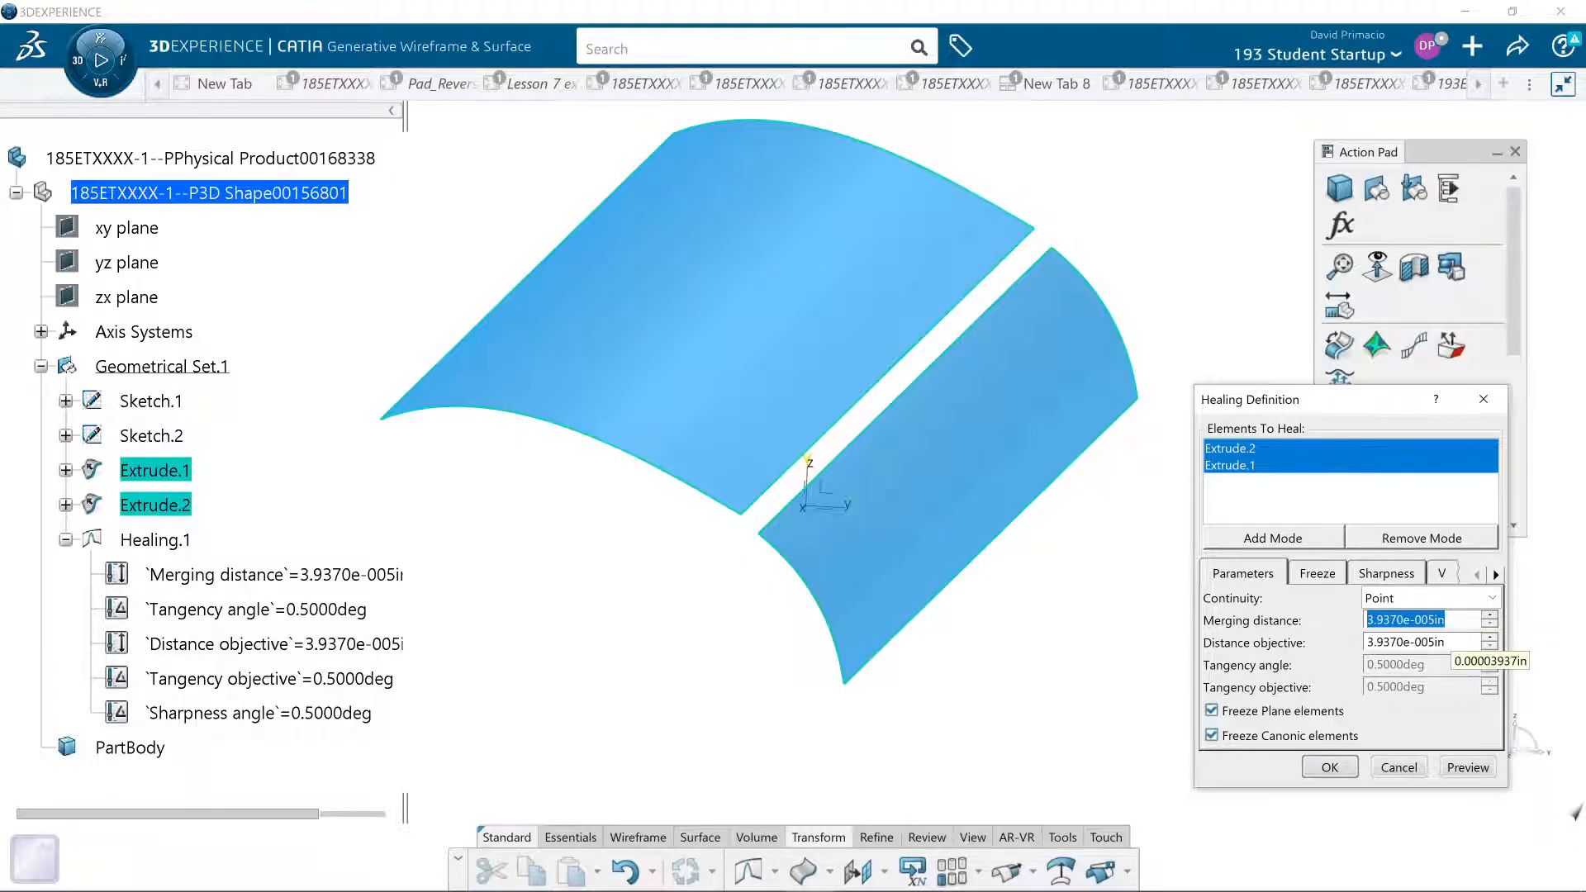
text(.5)
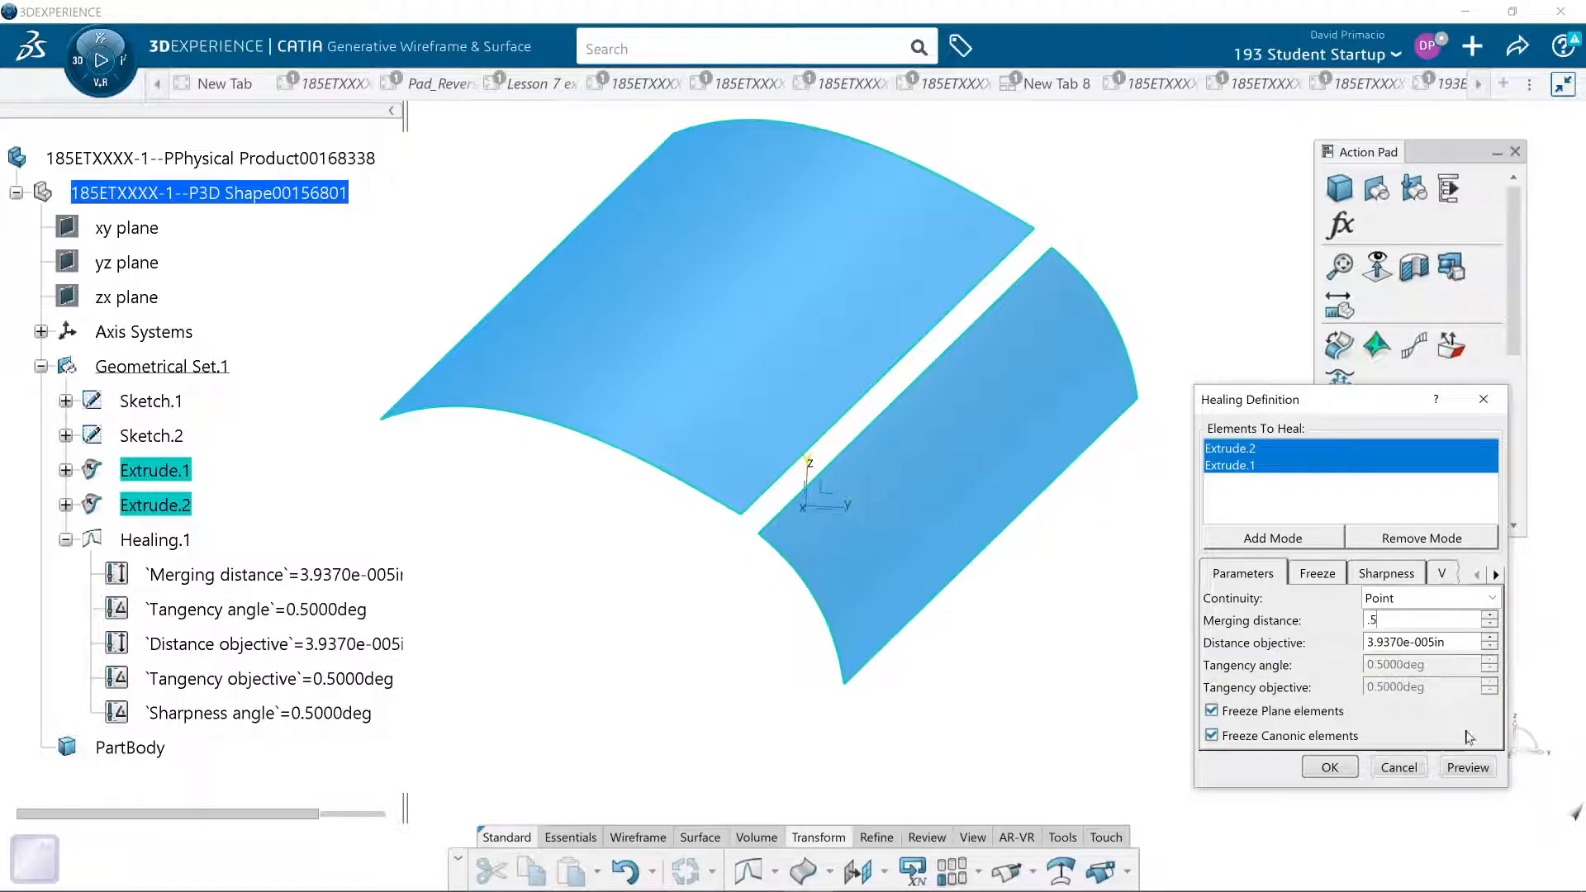
click(1458, 769)
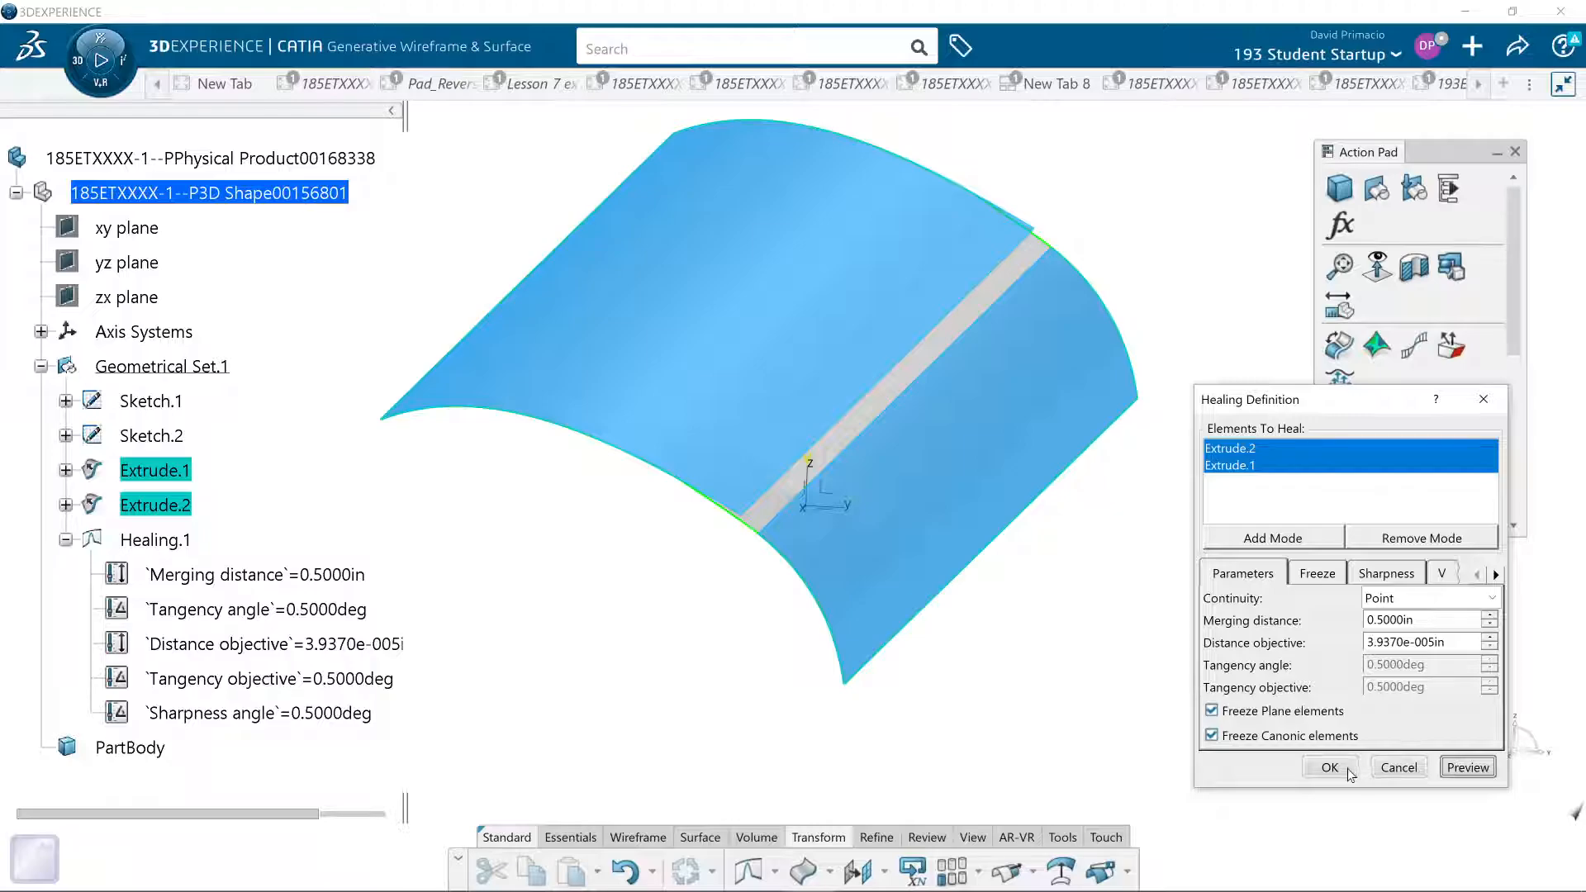
mouse_move(706, 593)
middle_down()
mouse_move(616, 647)
mouse_move(642, 658)
mouse_move(721, 605)
middle_up()
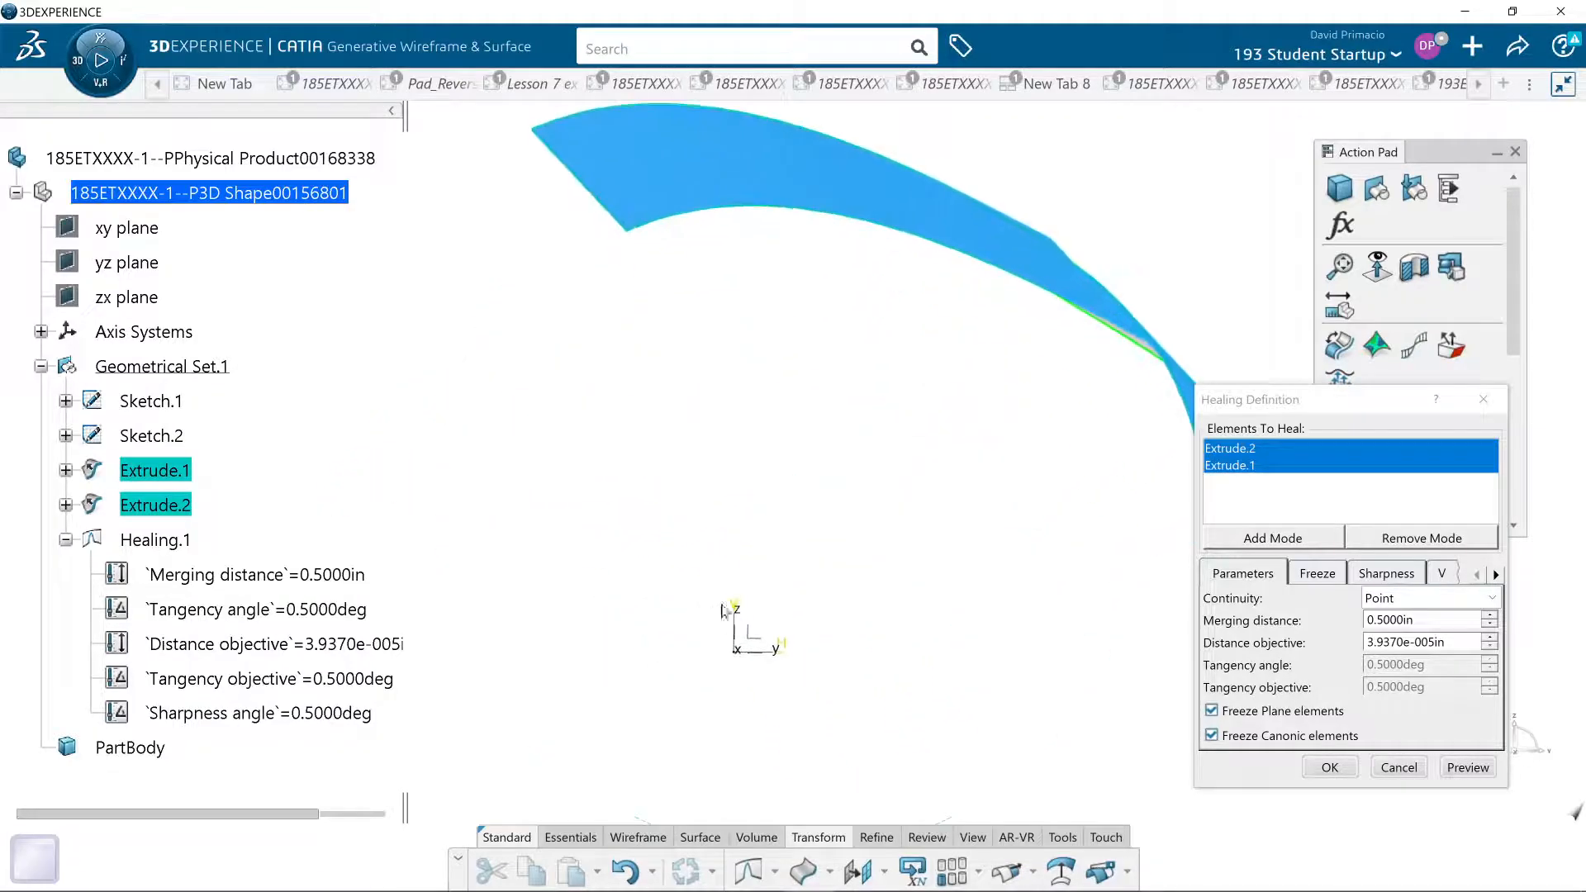
mouse_move(956, 371)
middle_down()
mouse_move(881, 396)
mouse_move(982, 382)
mouse_move(912, 399)
mouse_move(923, 378)
middle_up()
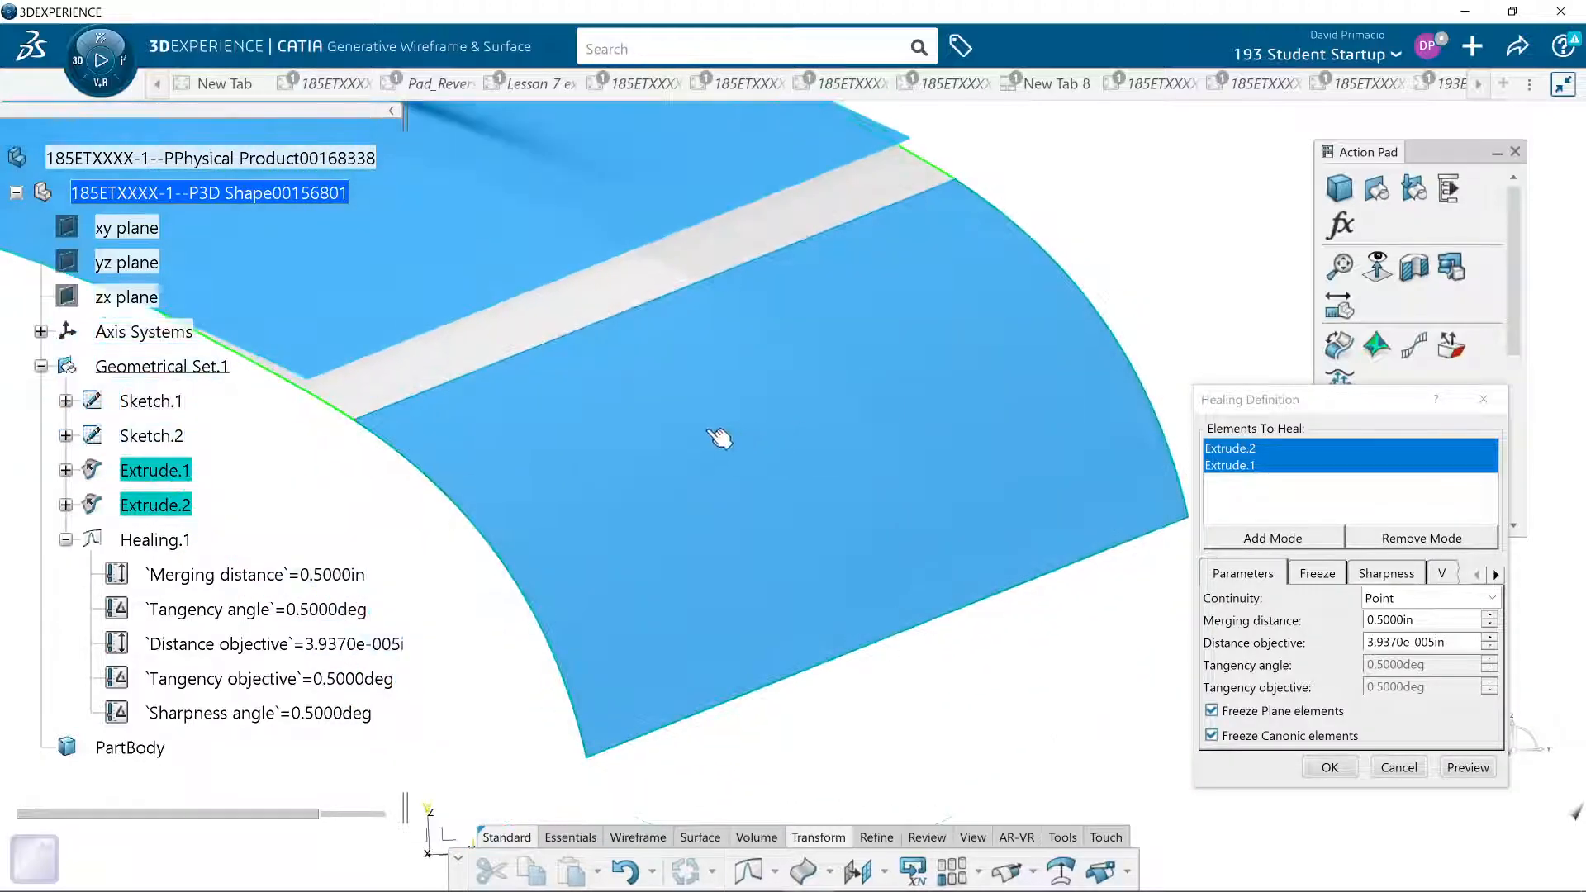
middle_drag(364, 443, 670, 415)
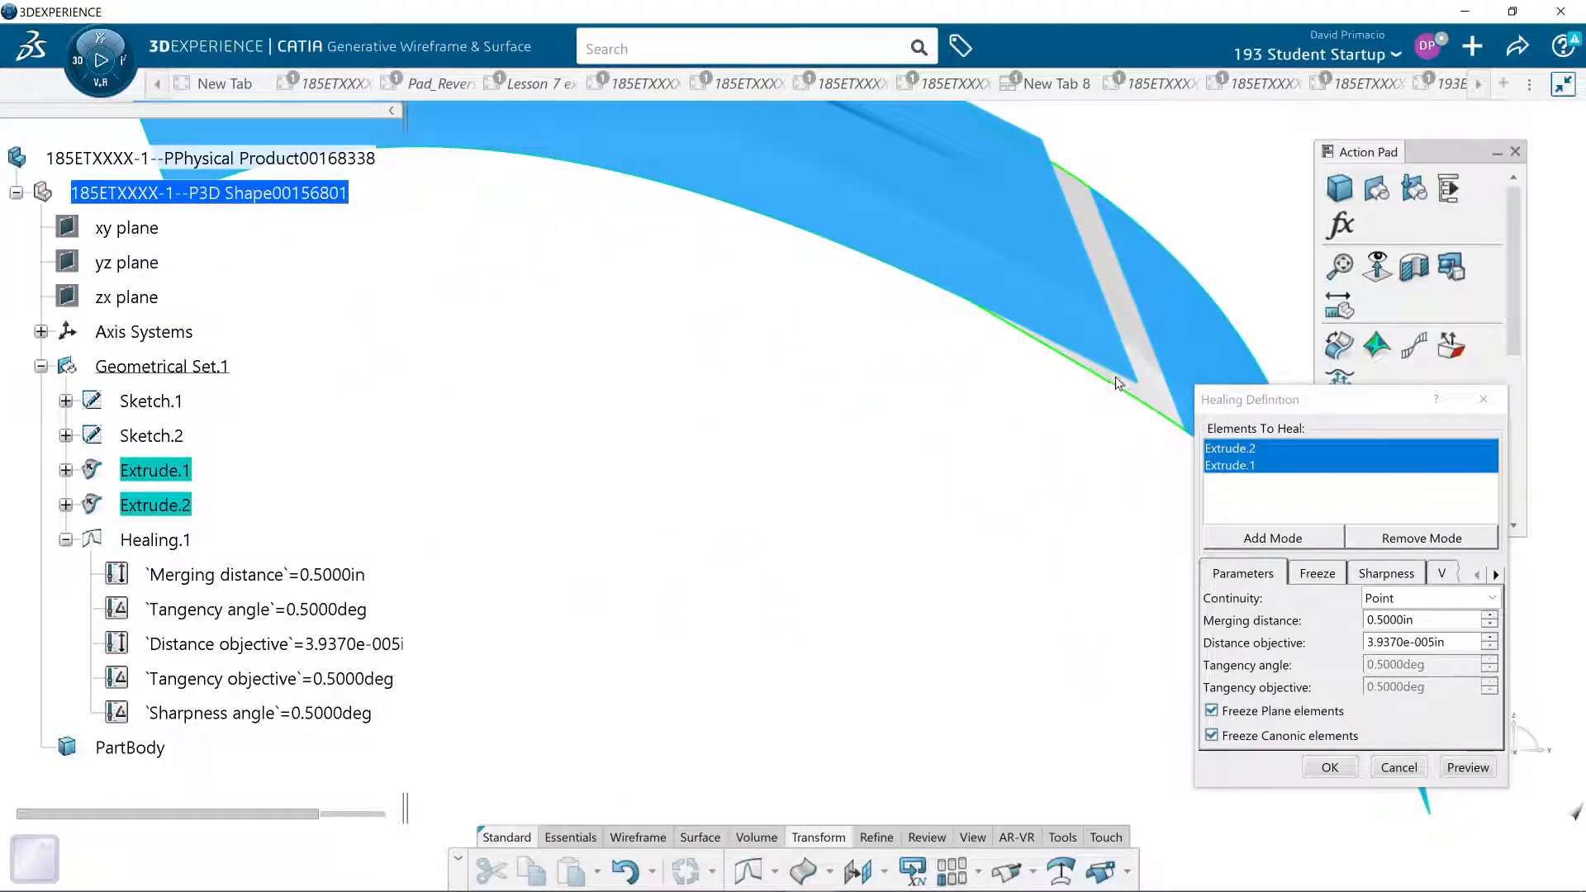
middle_click(1115, 379)
mouse_move(790, 544)
middle_down()
mouse_move(772, 527)
mouse_move(792, 532)
middle_up()
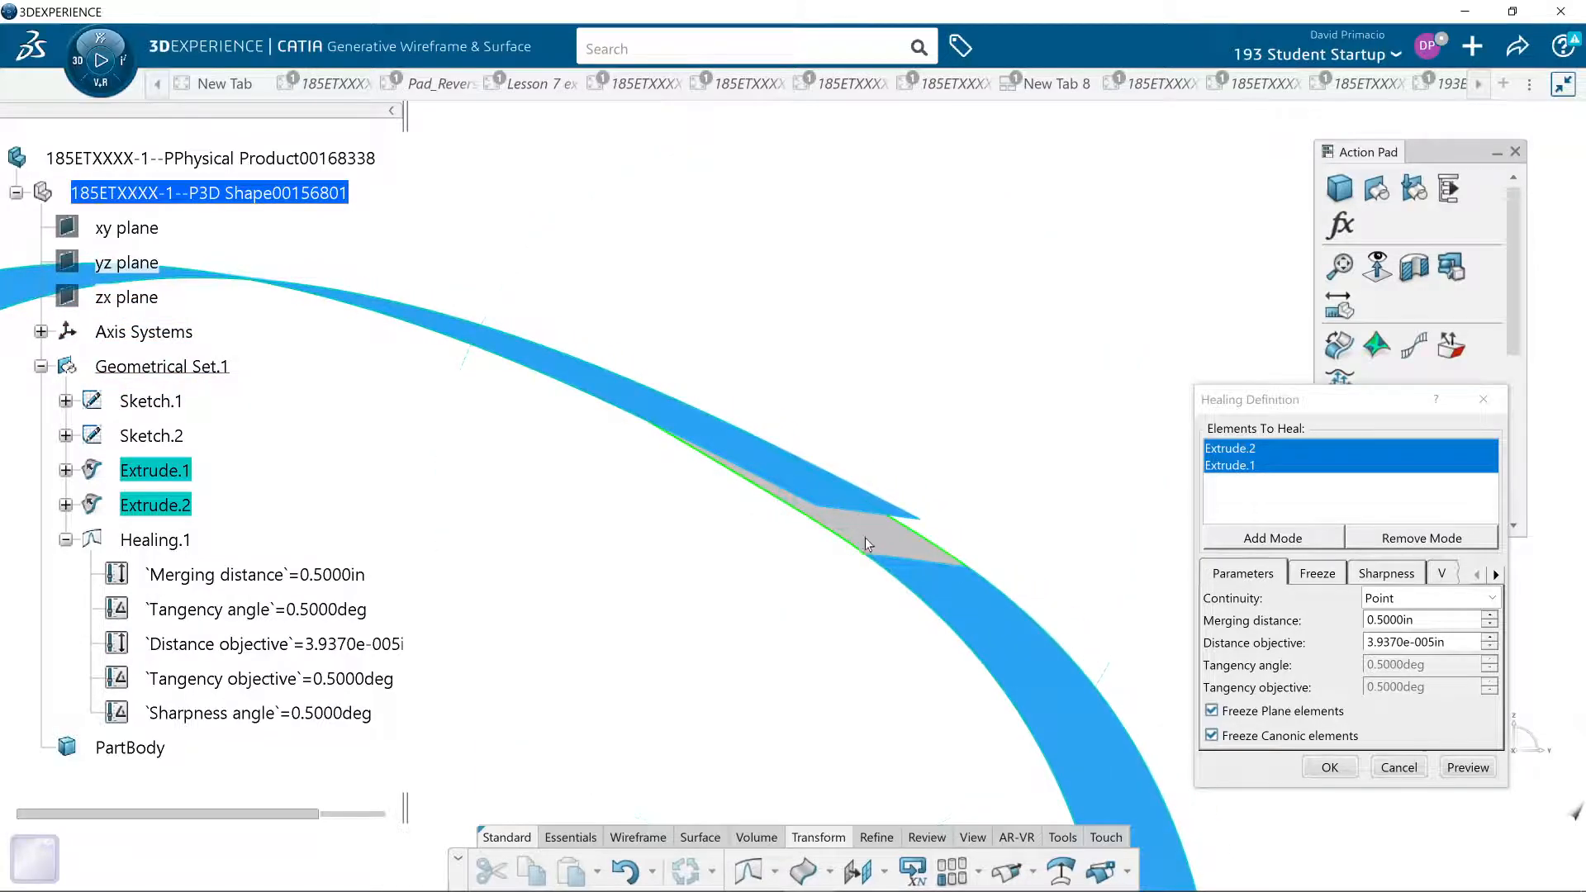
click(1337, 770)
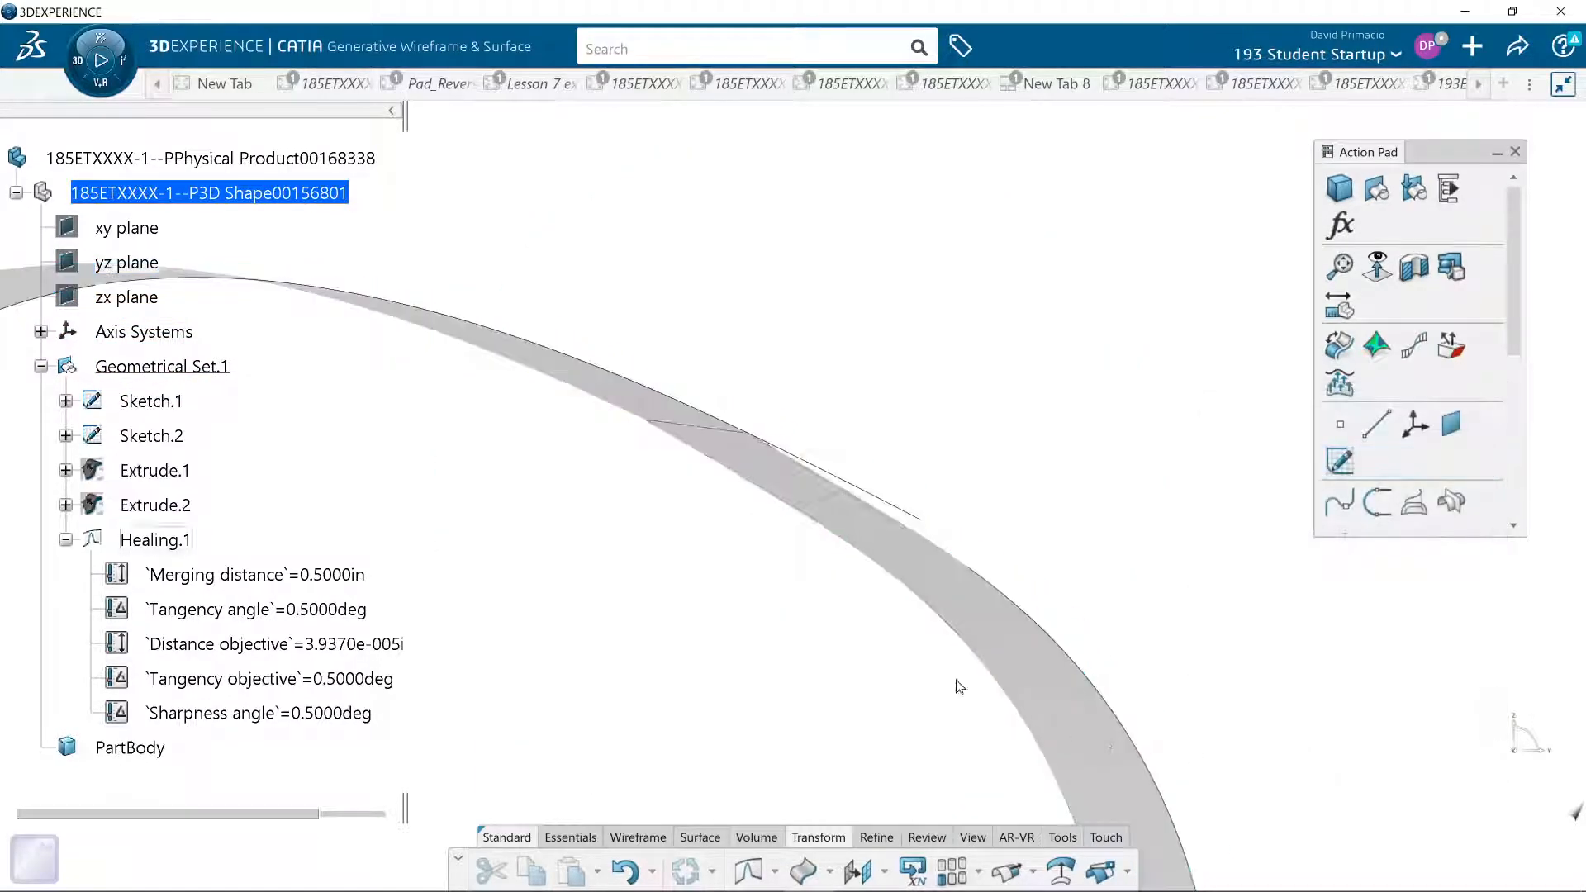
middle_drag(559, 584, 584, 609)
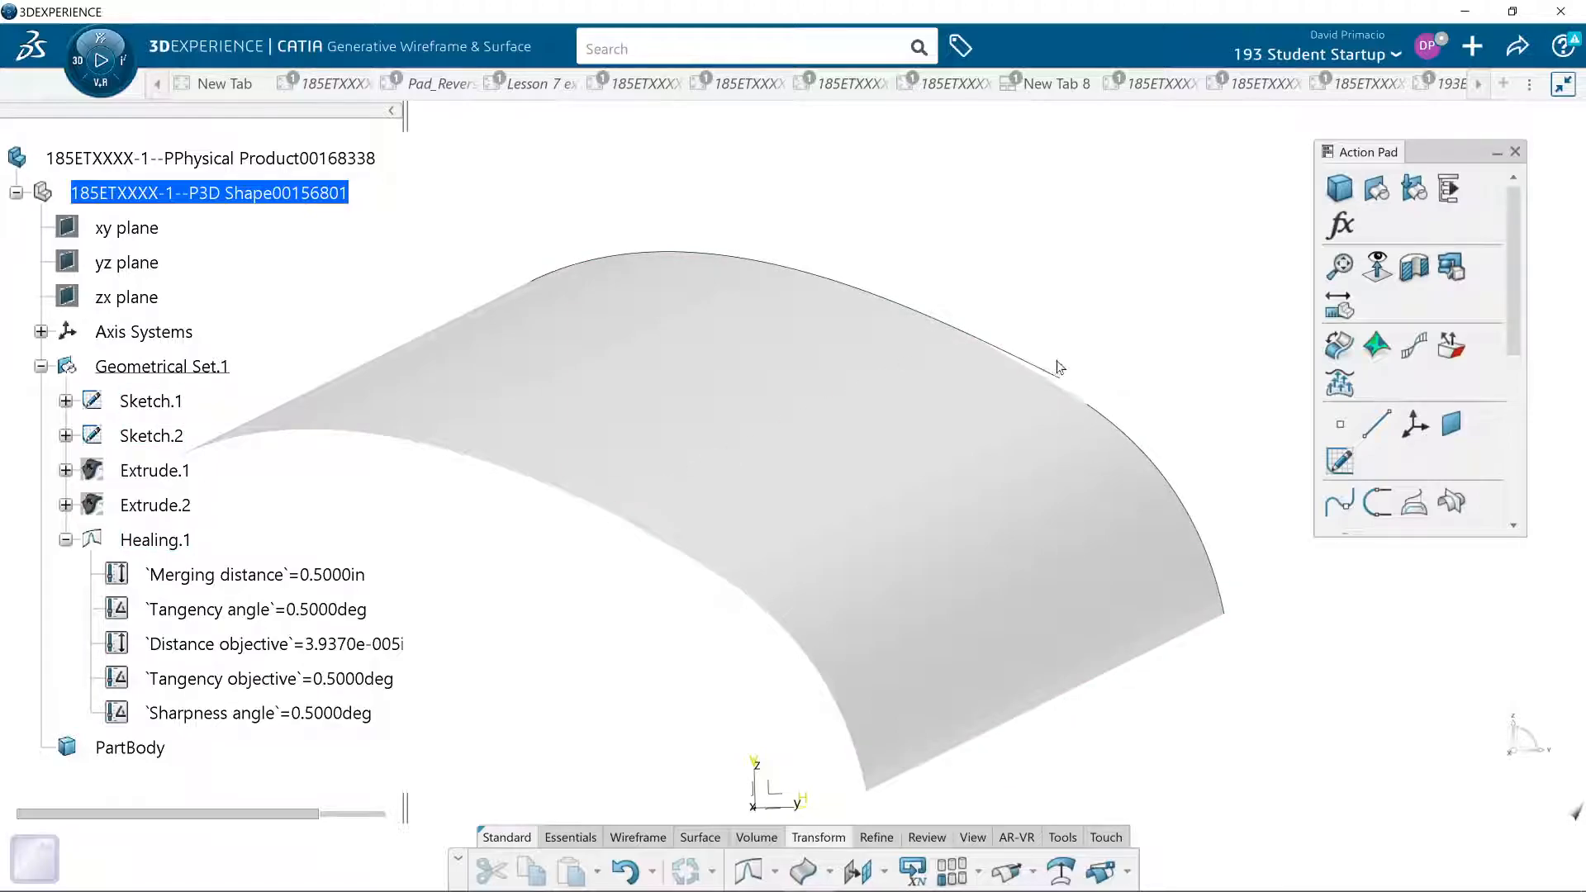
mouse_move(567, 635)
middle_down()
mouse_move(666, 577)
mouse_move(672, 591)
mouse_move(611, 595)
mouse_move(499, 640)
middle_up()
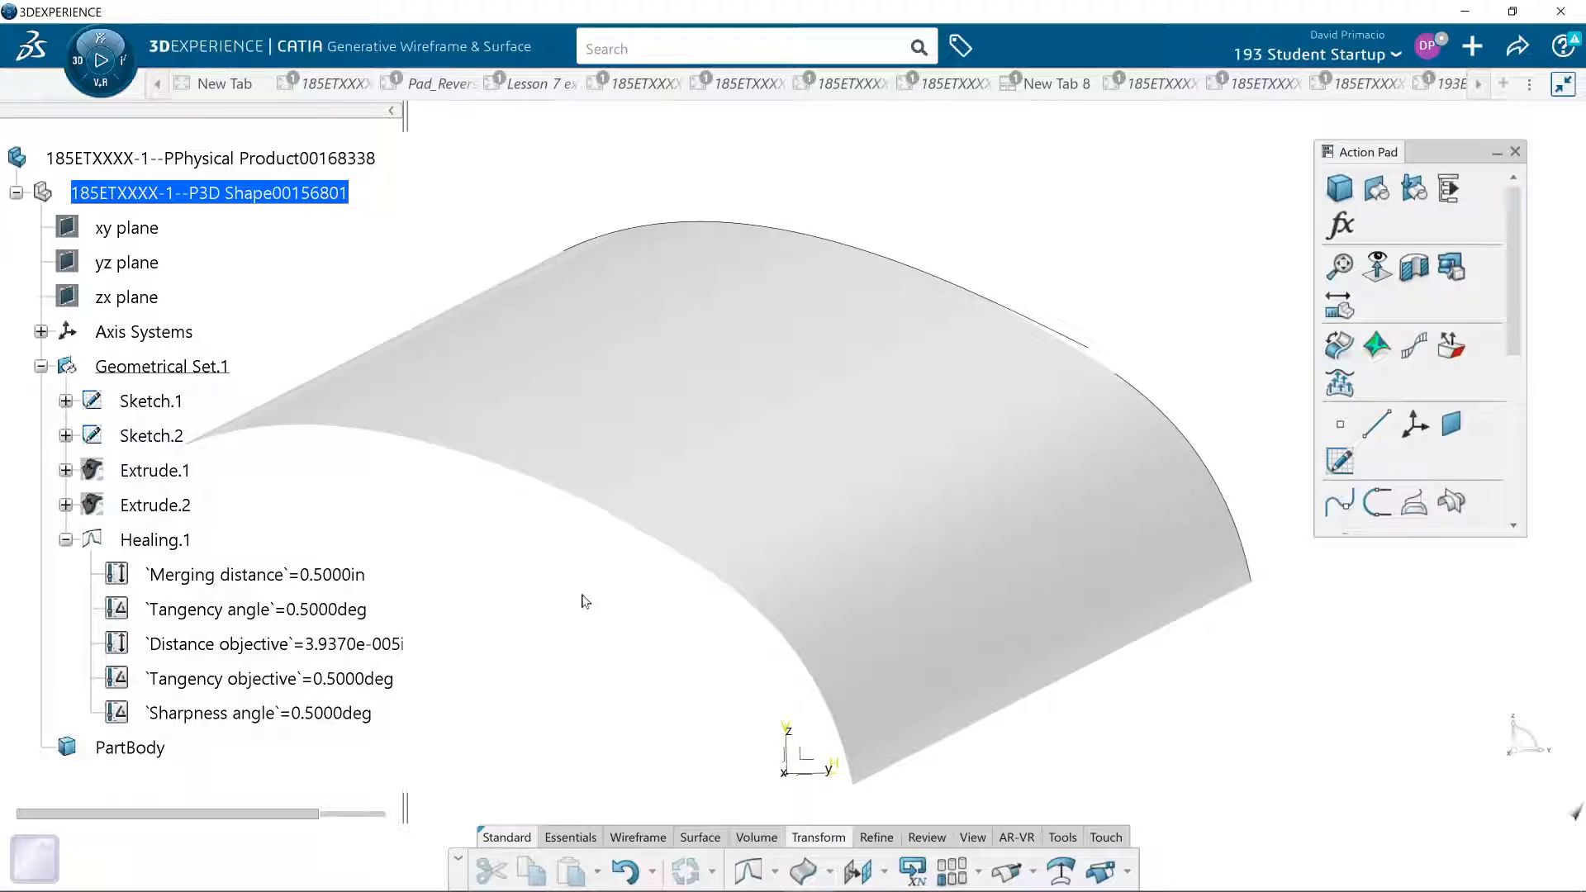
mouse_move(661, 633)
middle_down()
mouse_move(644, 620)
mouse_move(658, 622)
mouse_move(555, 676)
middle_up()
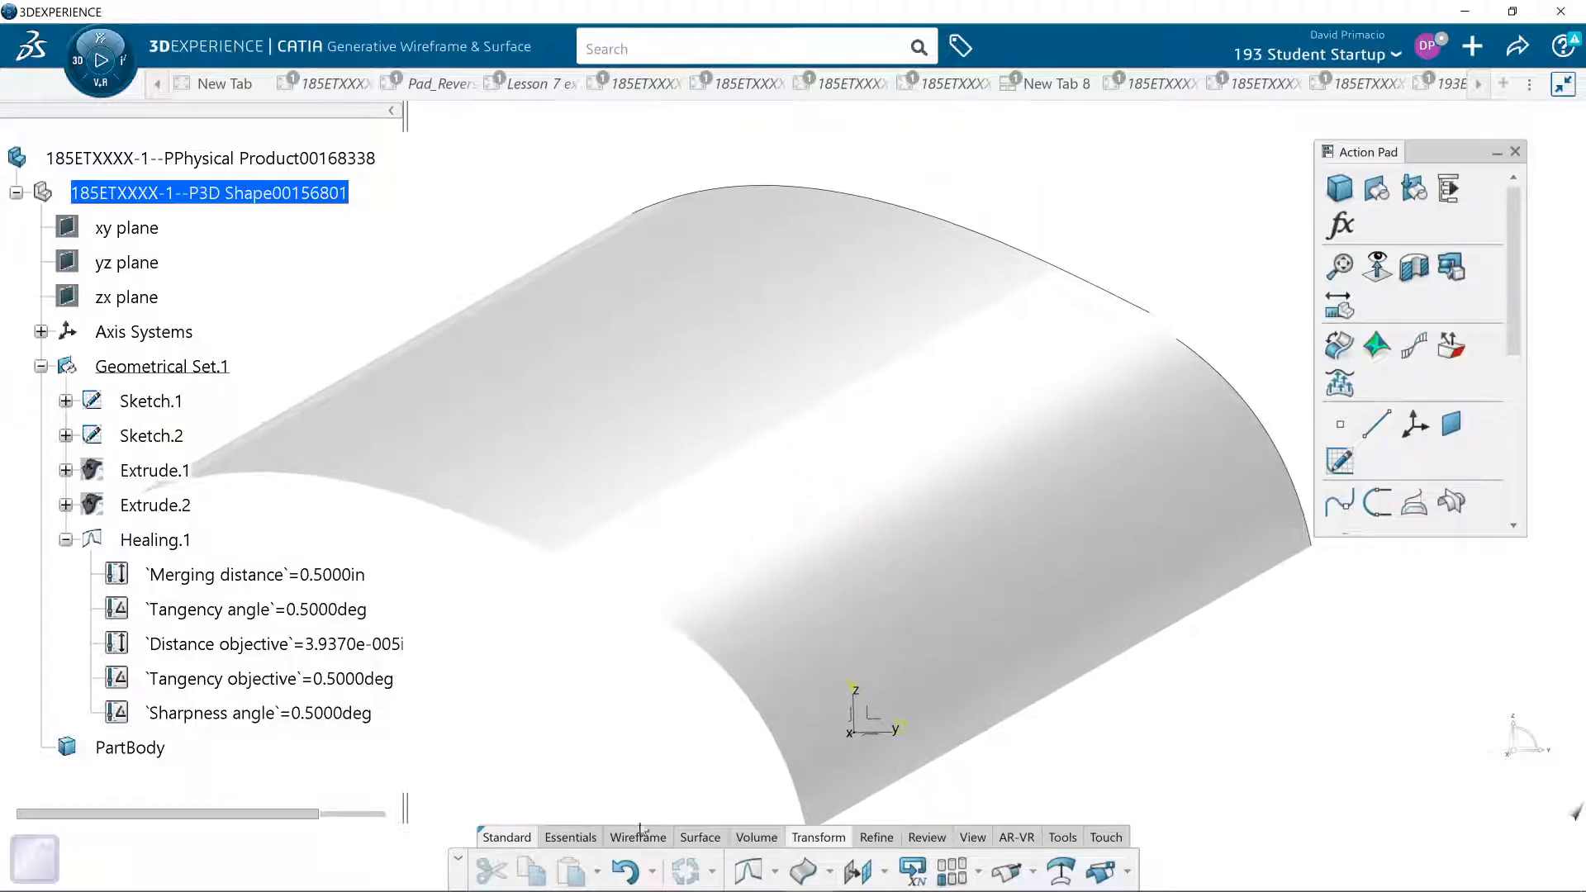
click(775, 872)
- Switch to the browser and review the Surface Analysis assignment, including its Surface Analysis and N/C Surfaces lists and the instructions below them
key(alt+Tab)
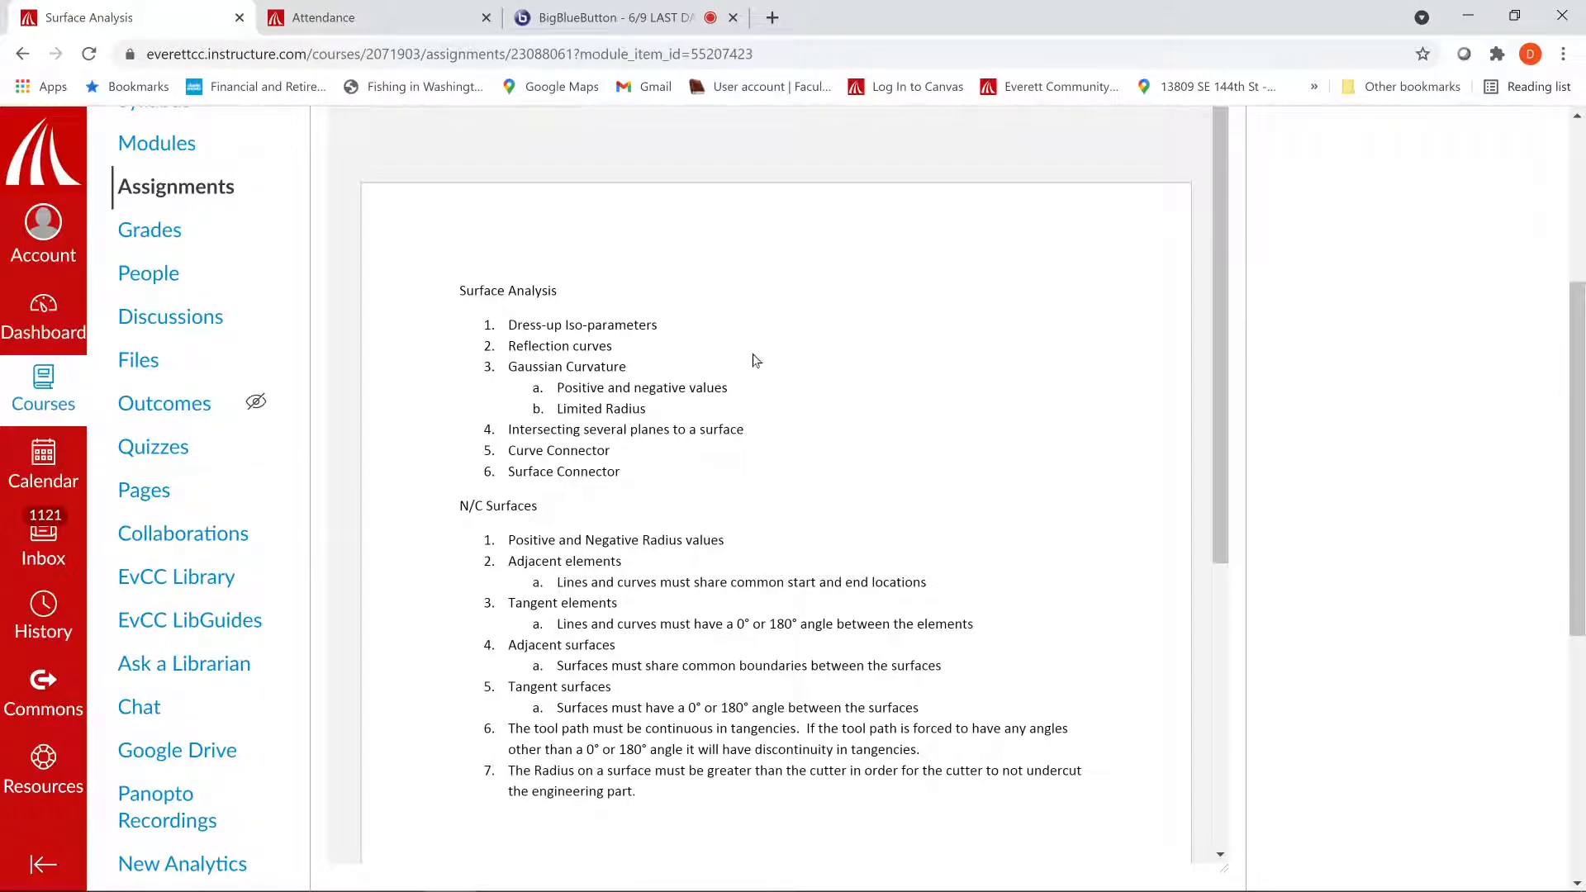
scroll(895, 395, up, 5)
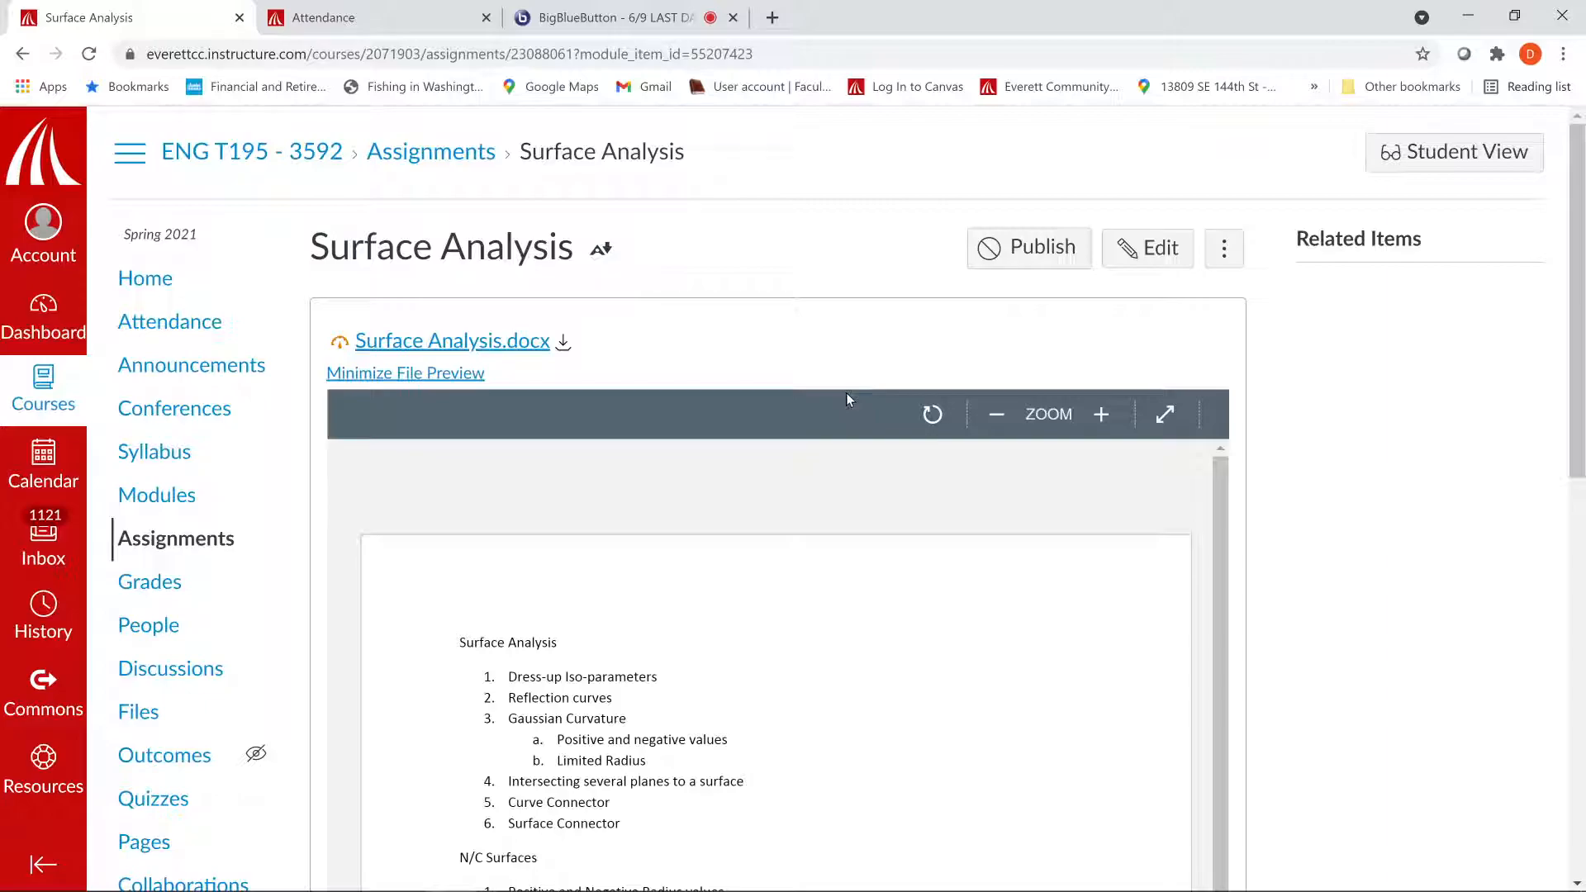
scroll(845, 393, down, 3)
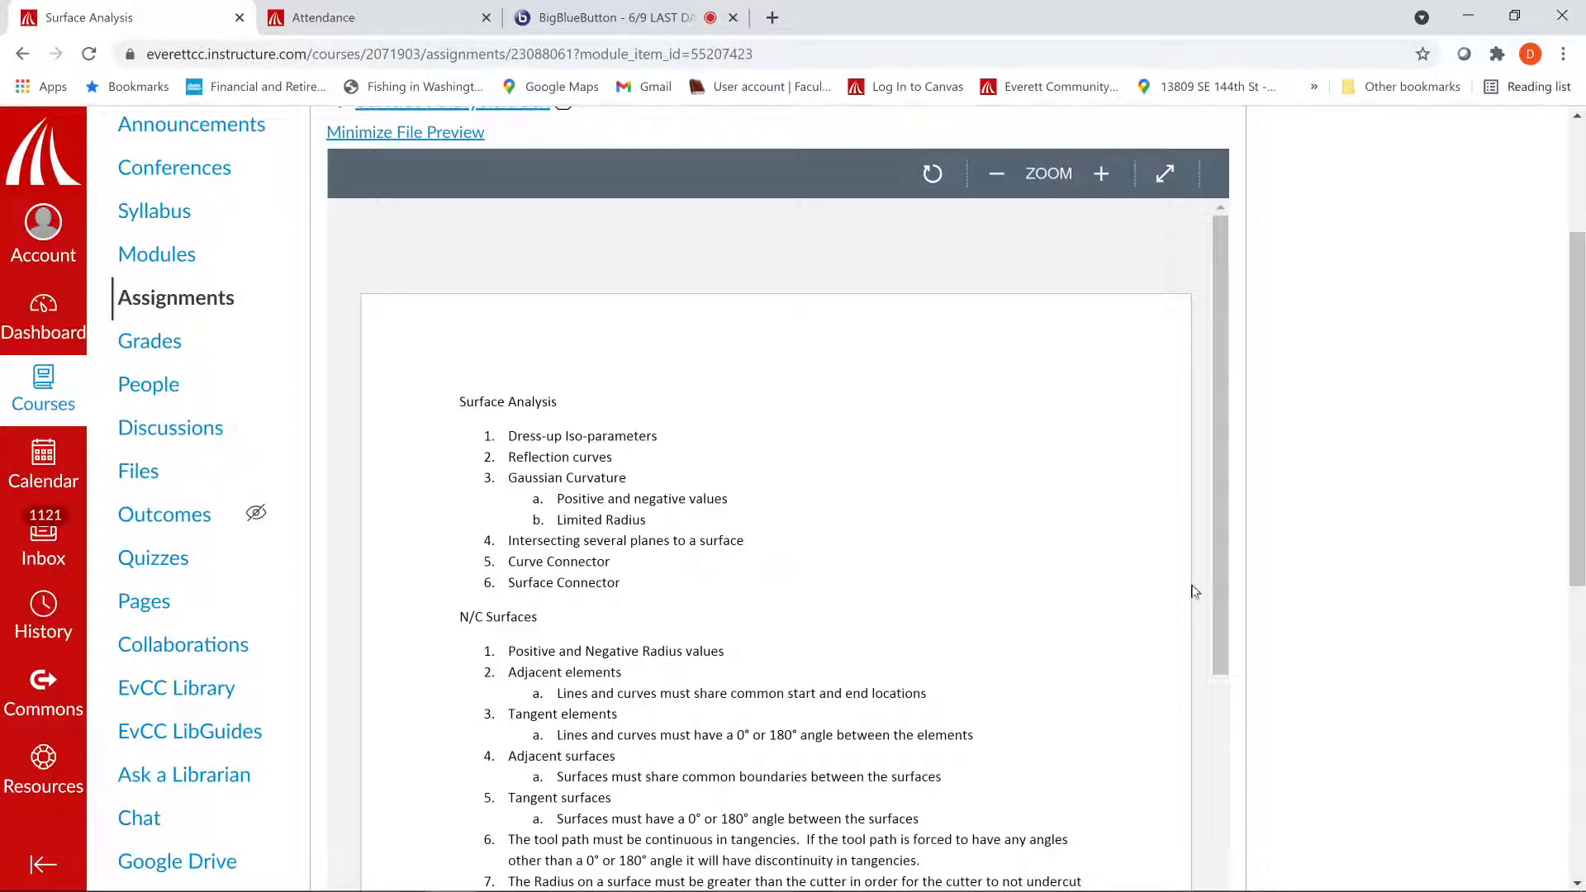
scroll(1355, 560, down, 2)
mouse_move(611, 889)
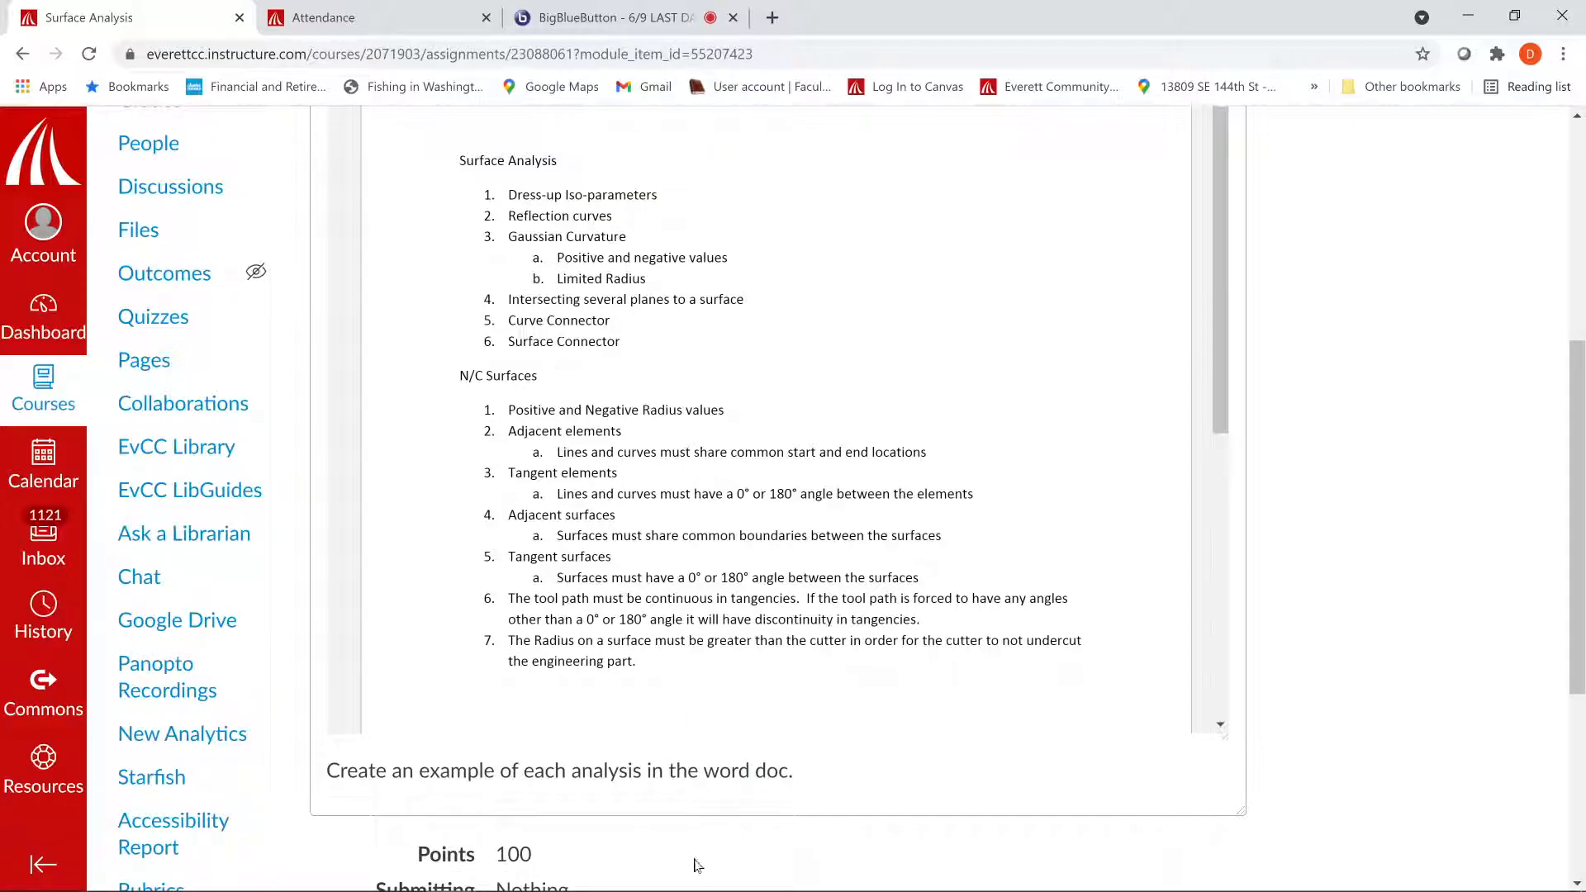
click(809, 871)
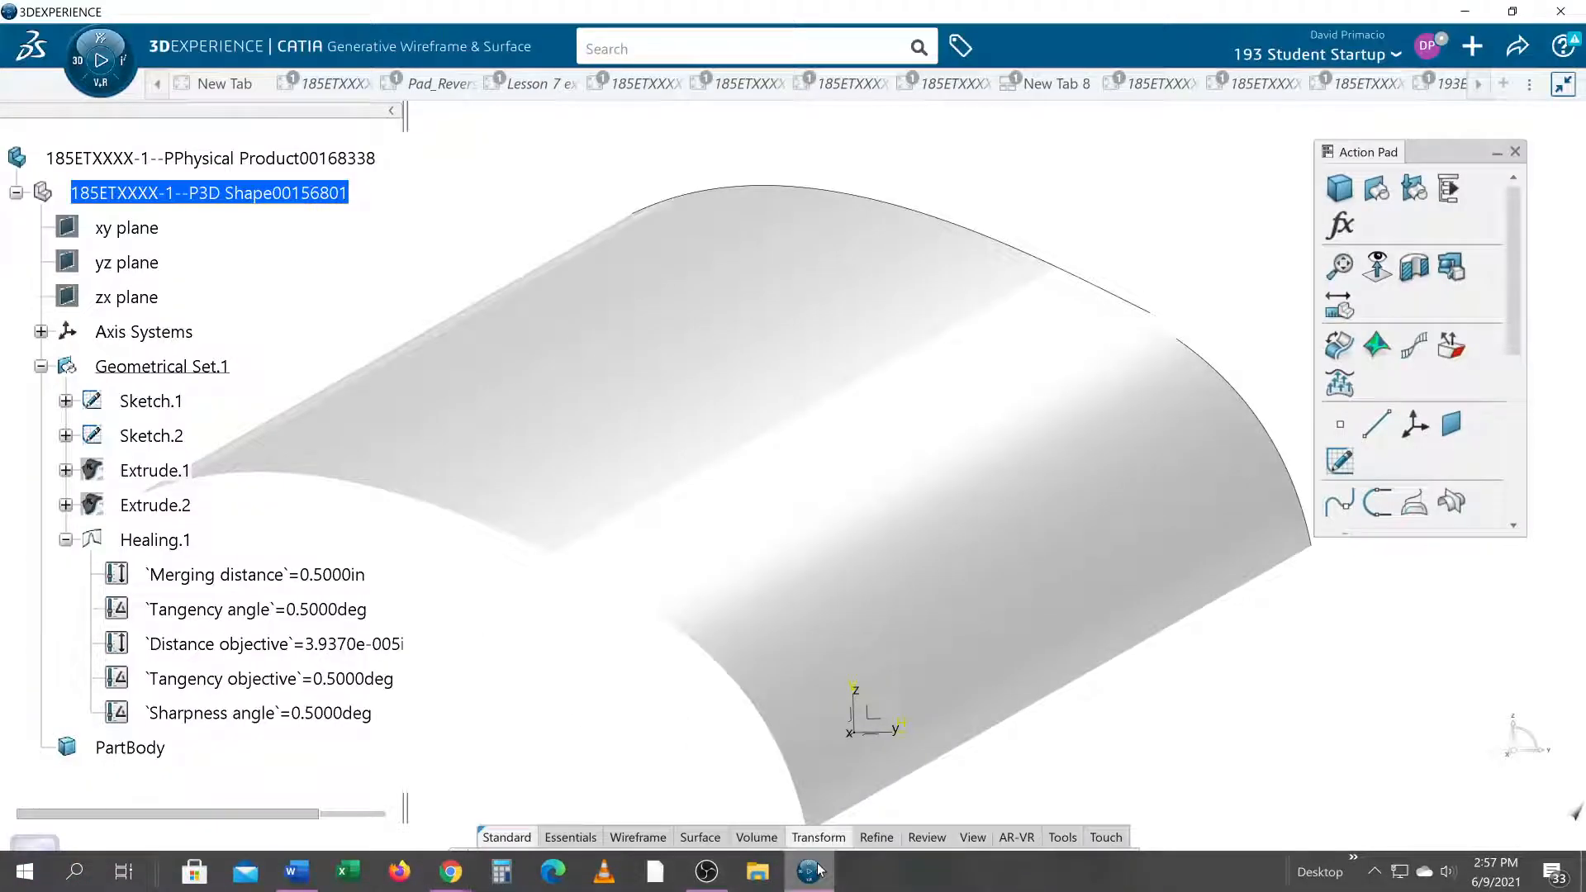
click(706, 871)
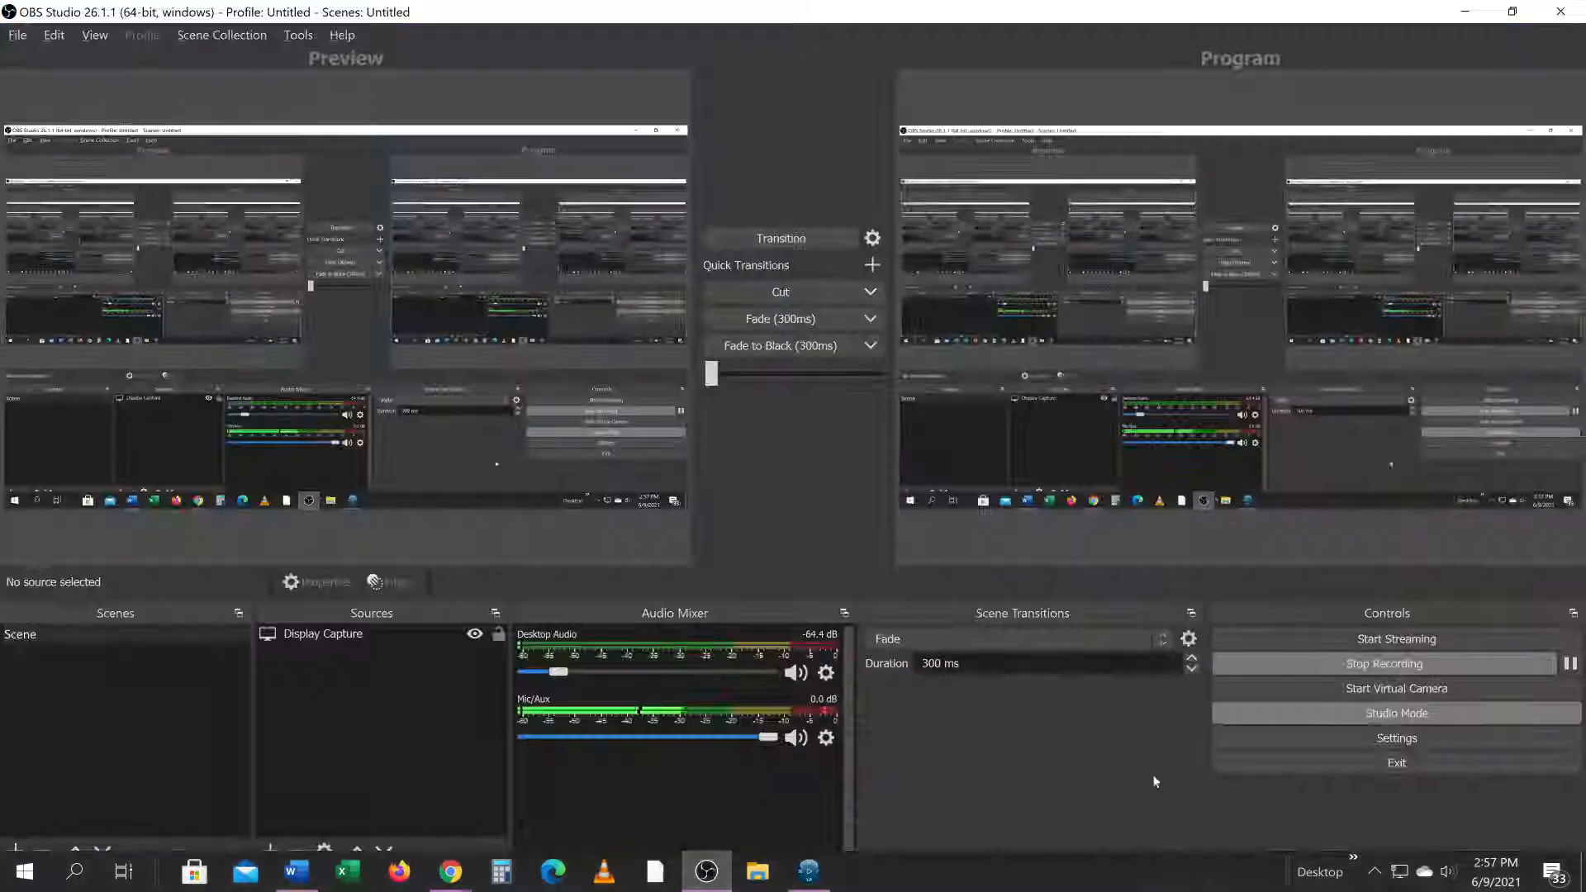